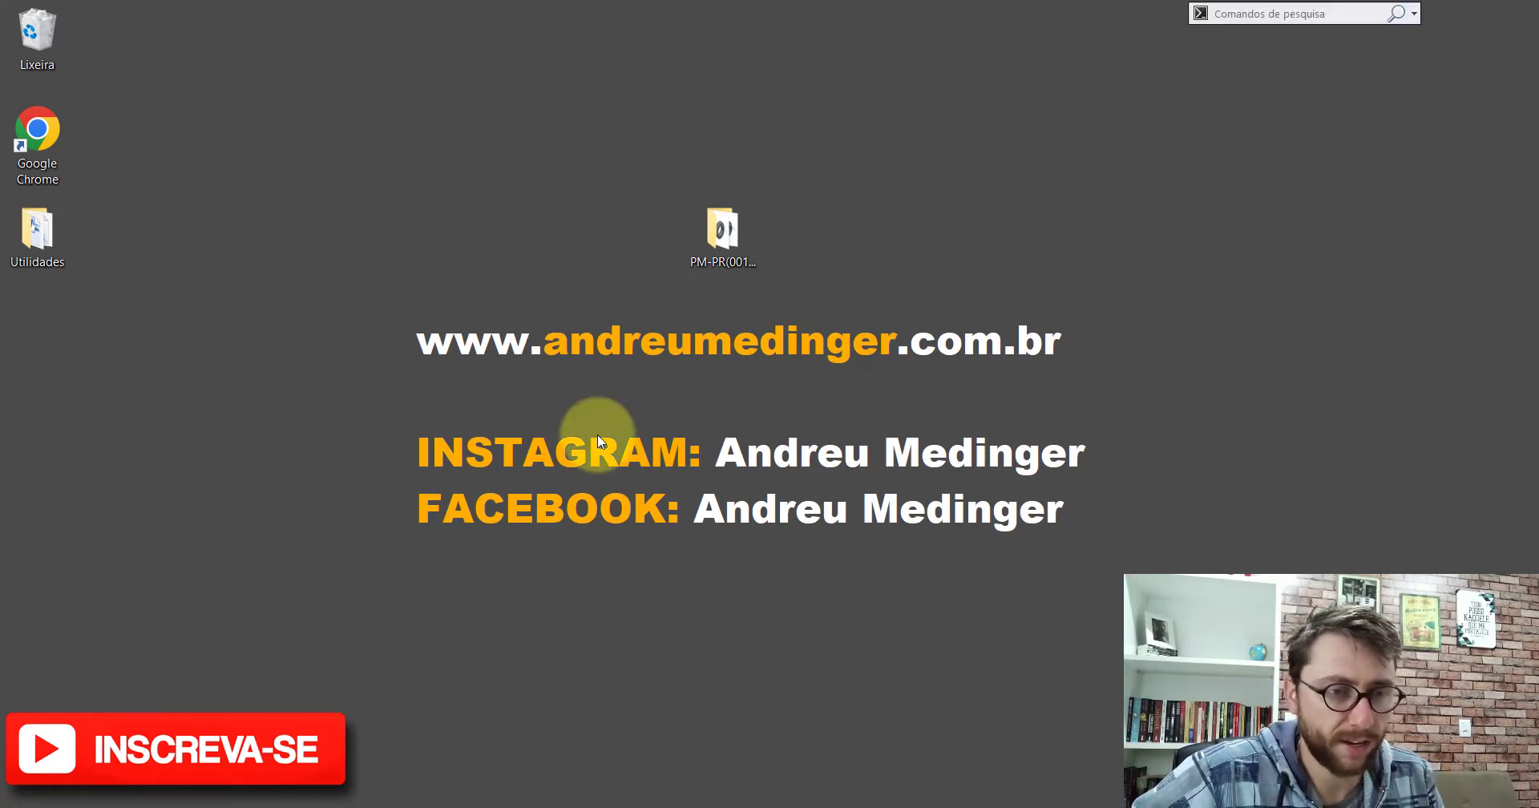
Step: Filter the assembly tree for '86' to isolate the bracket part PP-PR(086)
scroll(985, 489, "down", 2)
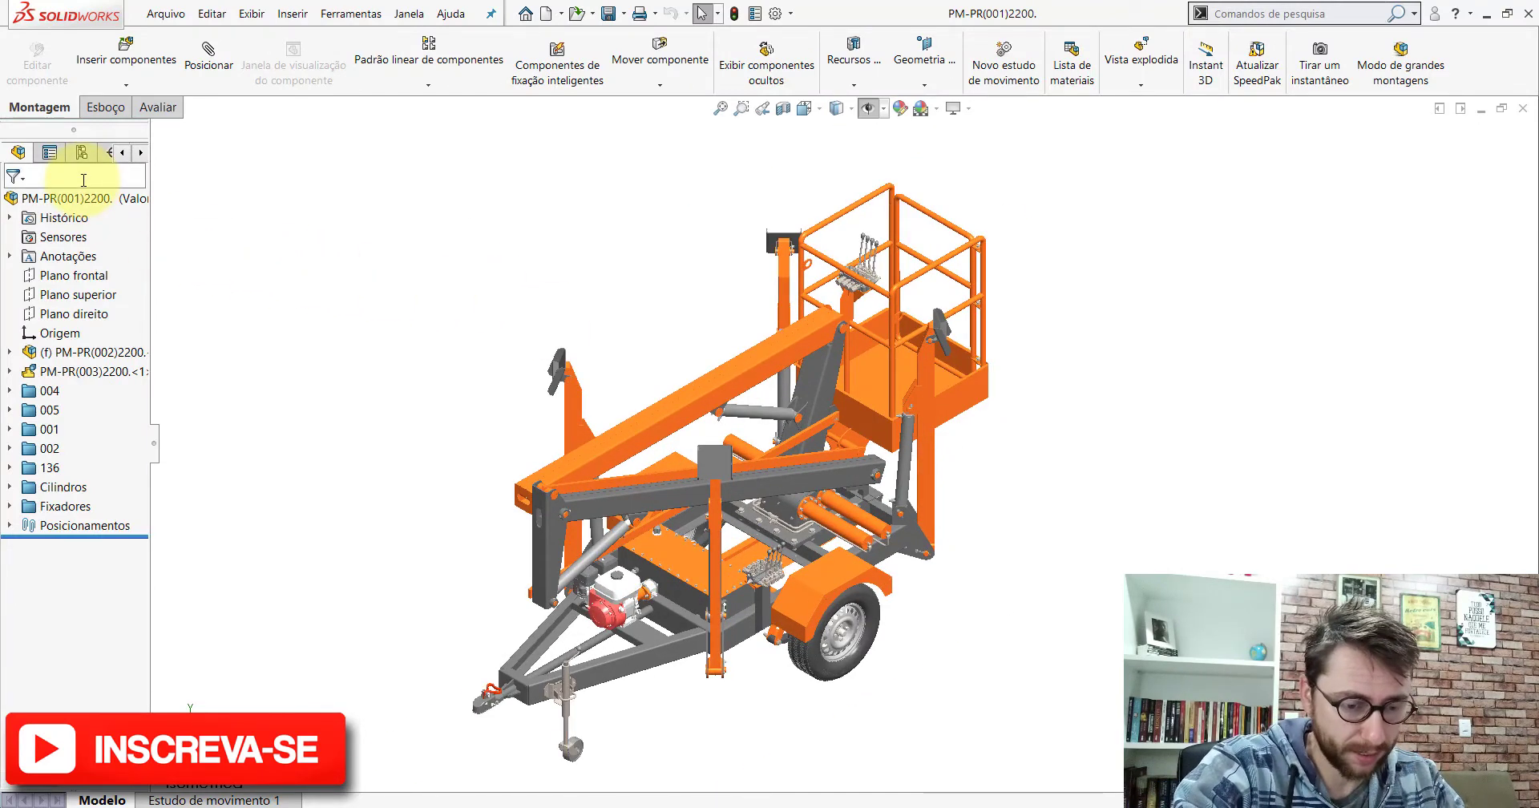
type("(08")
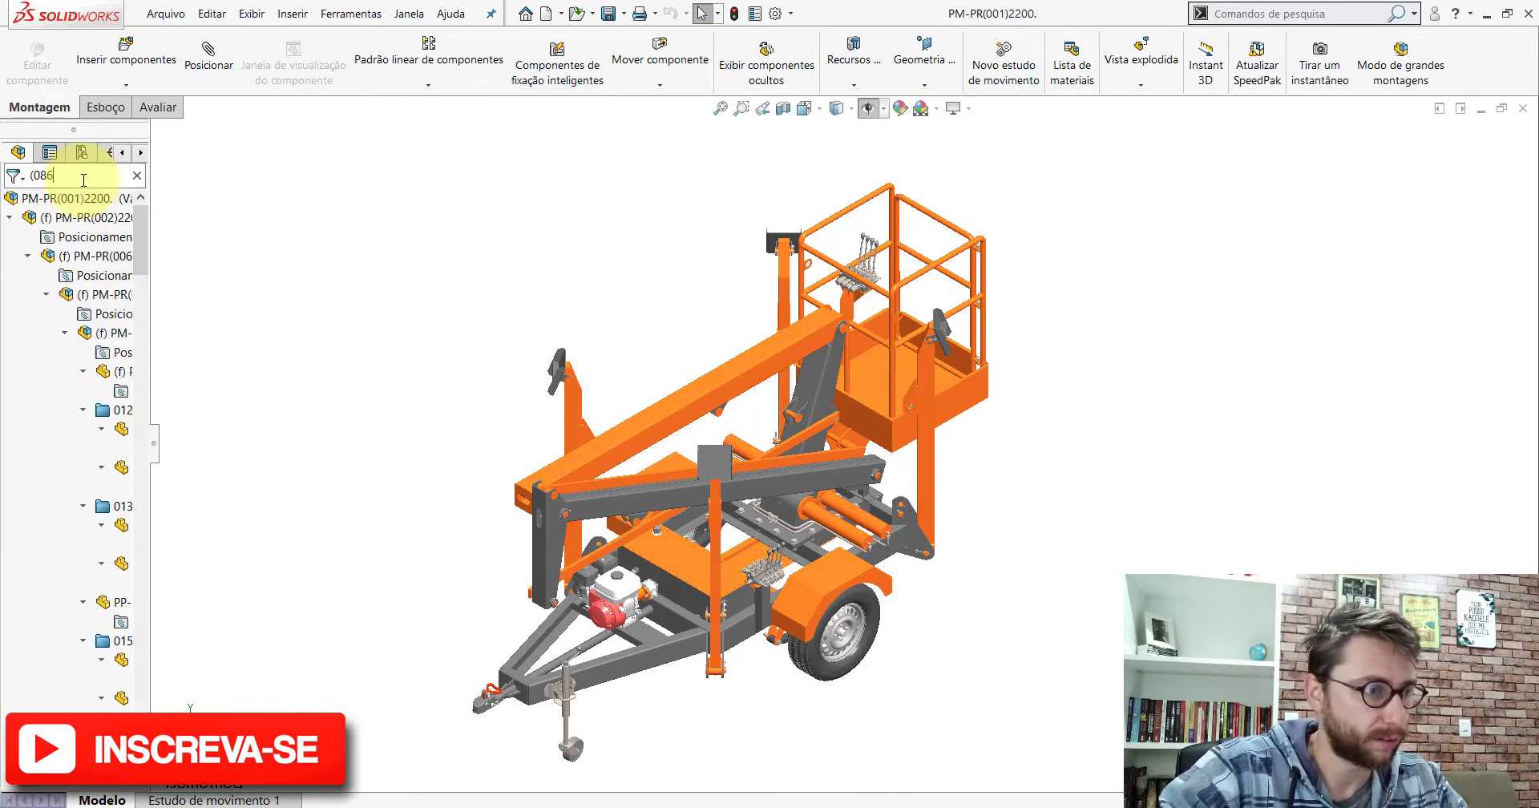
type("6")
scroll(865, 400, "down", 2)
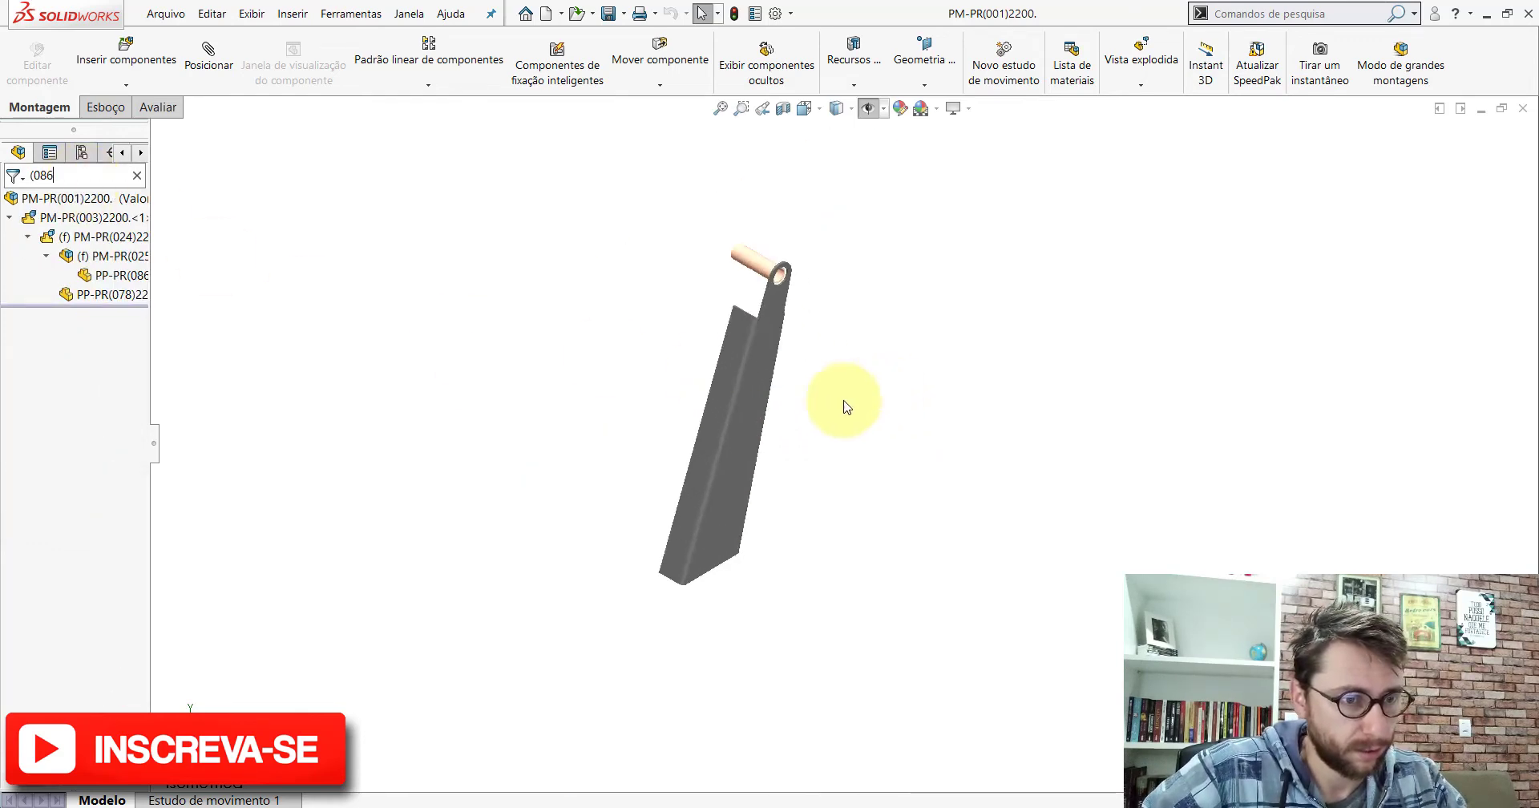
left_click(760, 390)
Step: Clear the filter so the full aerial-lift component tree shows again
left_click(304, 361)
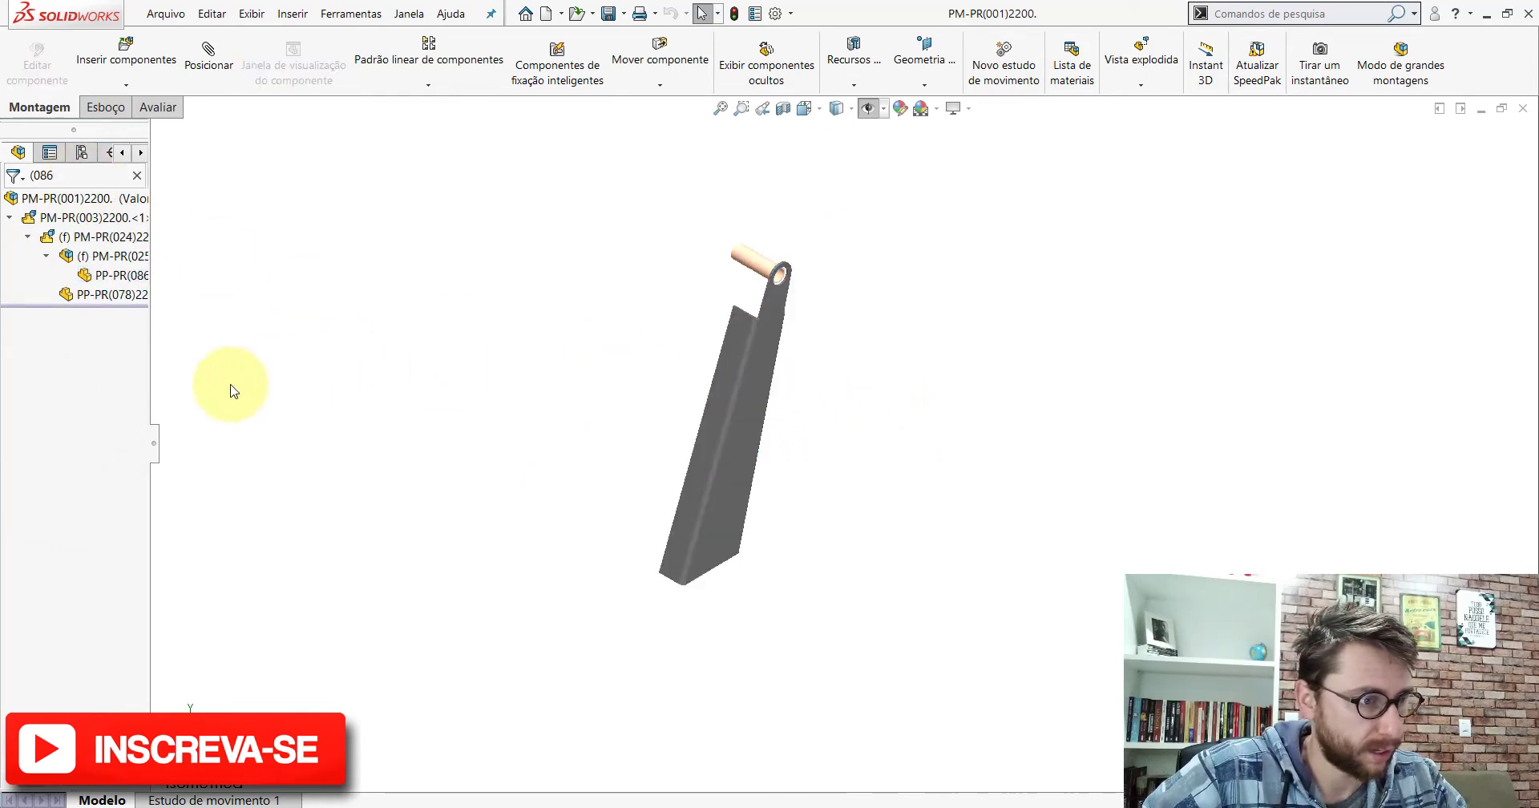
left_click_drag(154, 443, 193, 446)
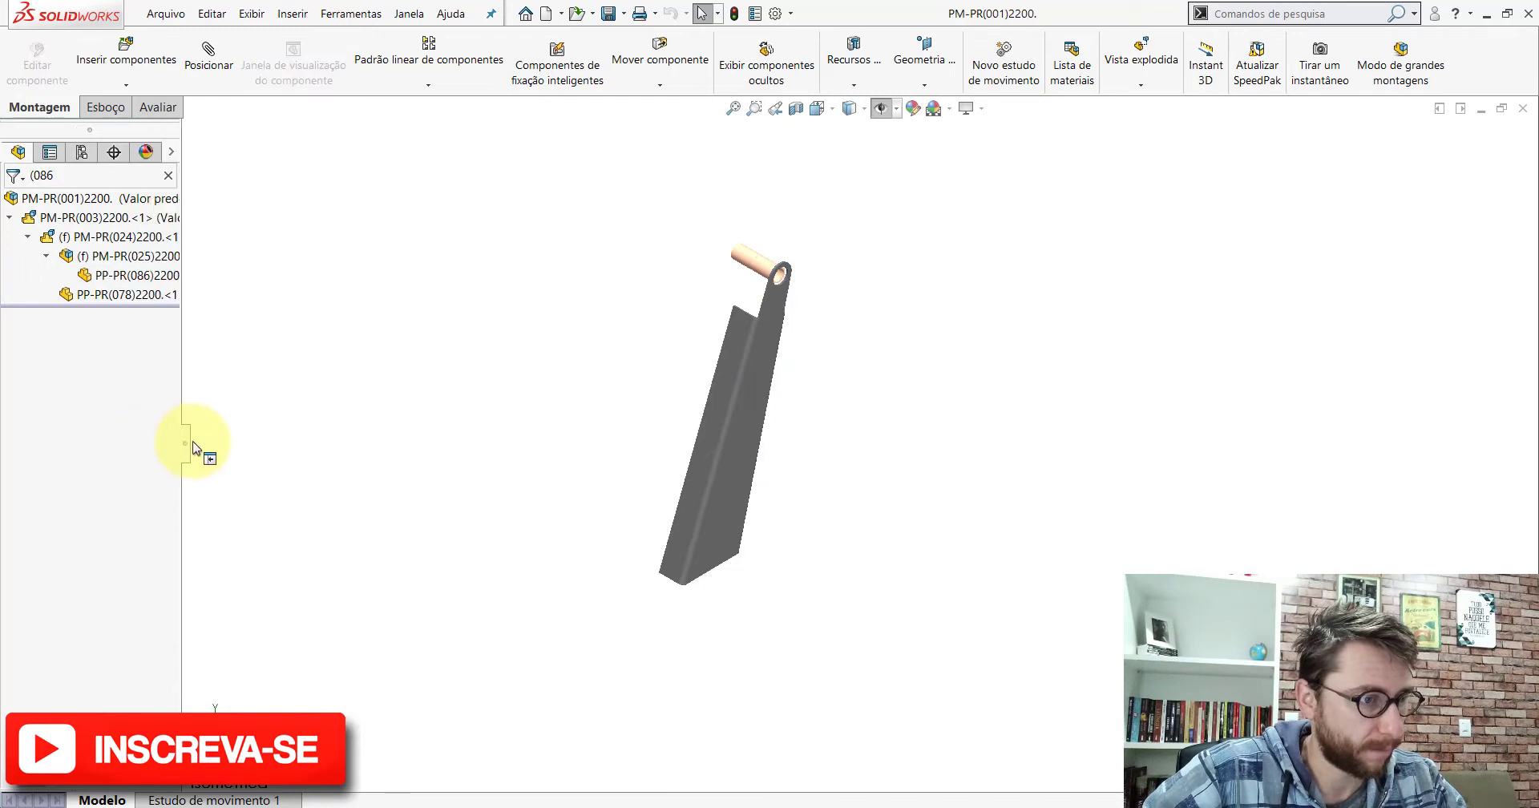
left_click(175, 174)
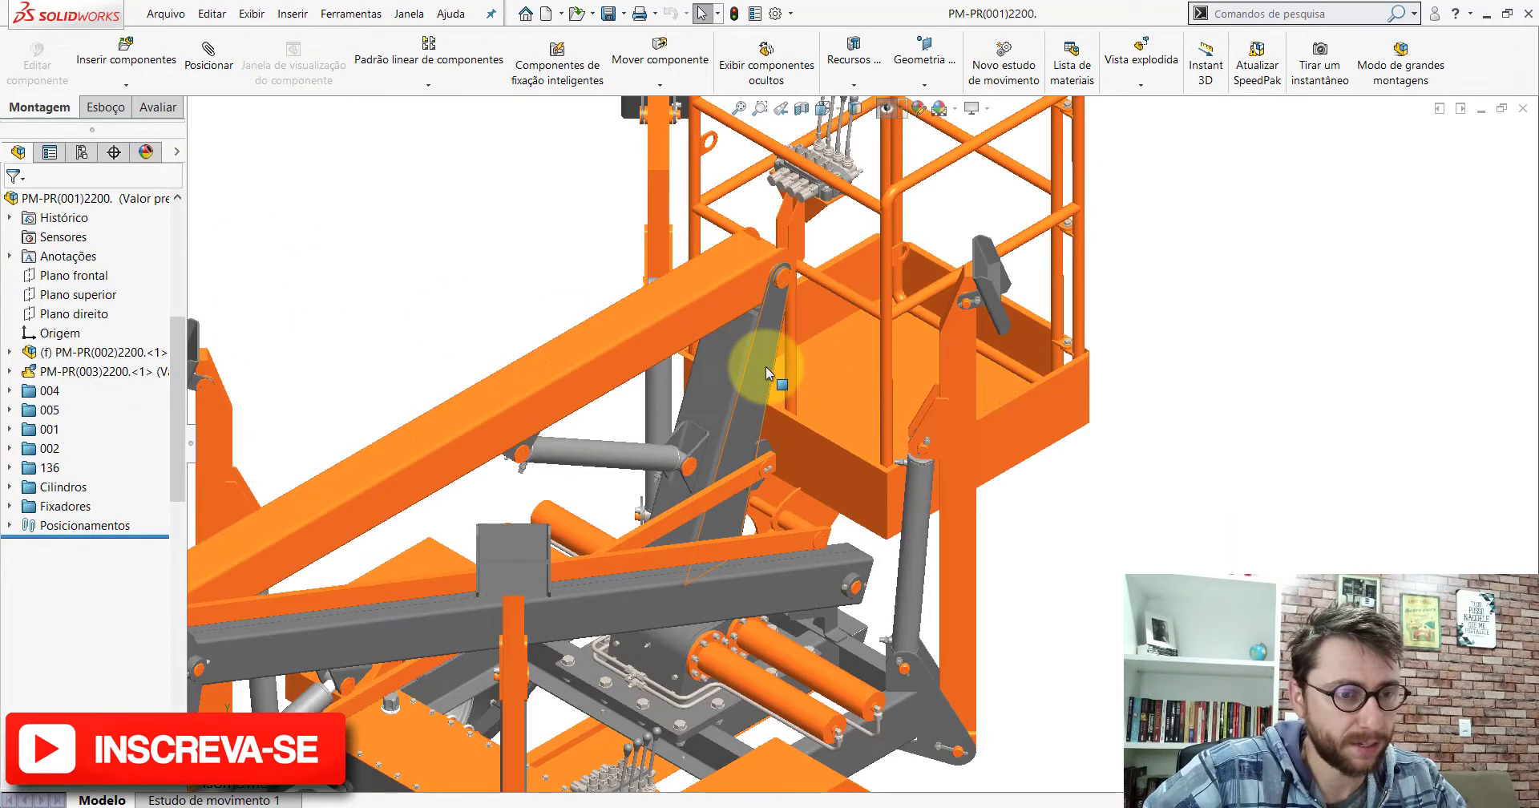
Step: Set the assembly to isometric view and open bracket PP-PR(086)2200 as a separate part
left_click(767, 368)
left_click(123, 602)
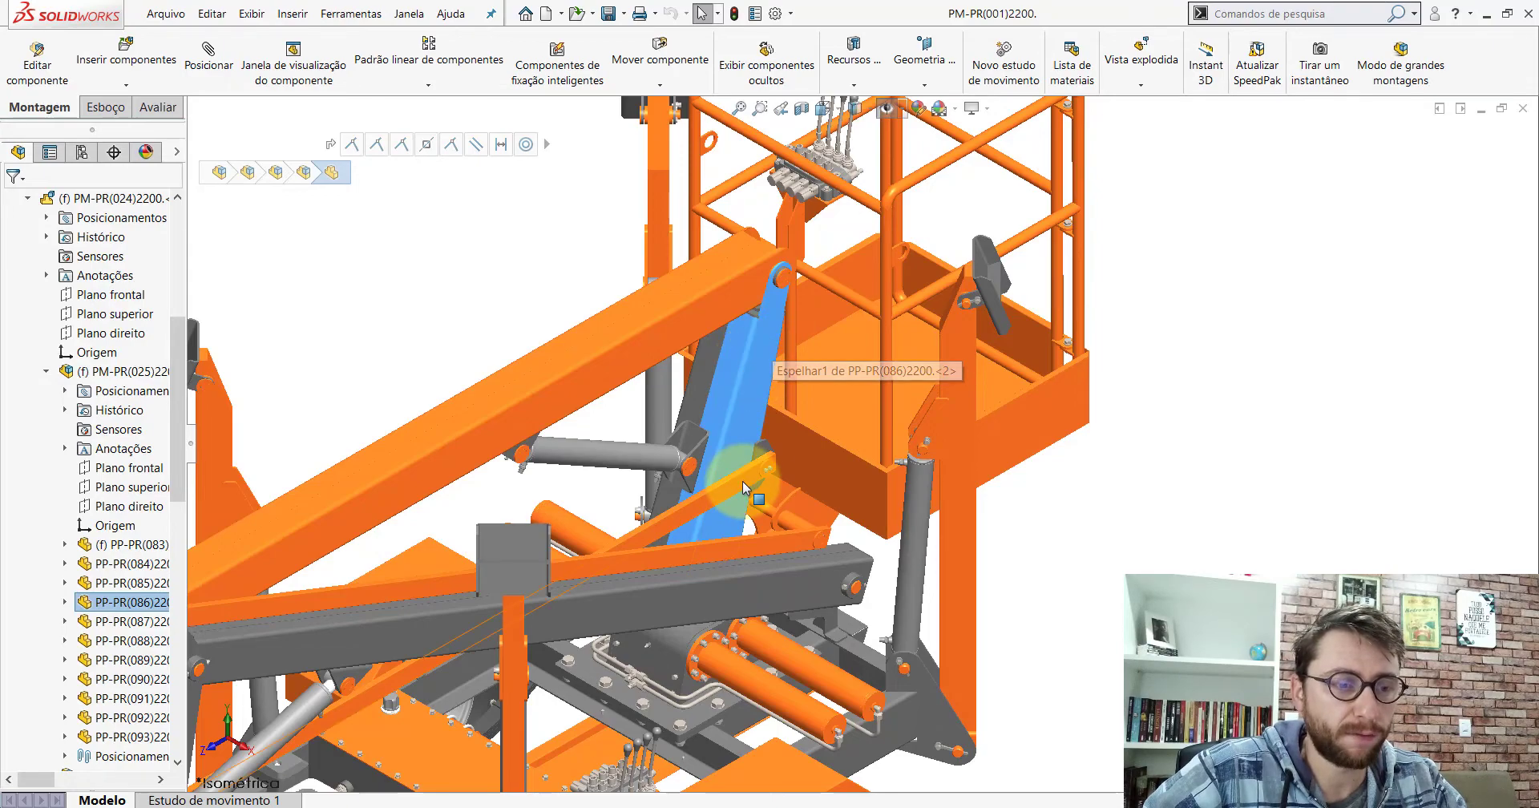
mouse_move(742, 480)
middle_mouse_down()
mouse_move(916, 401)
mouse_move(636, 360)
mouse_move(921, 419)
mouse_move(770, 426)
mouse_move(802, 240)
middle_mouse_up()
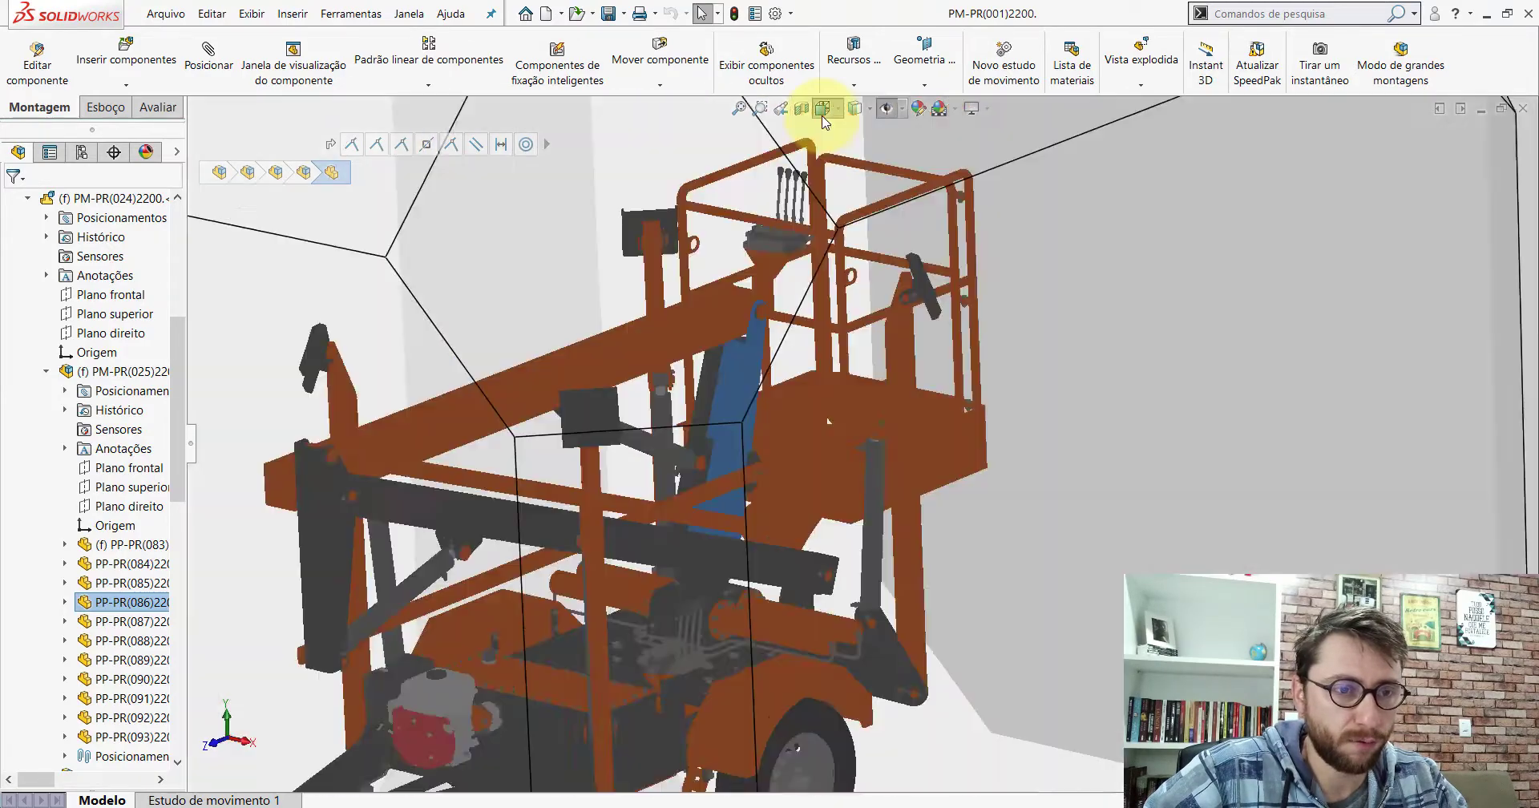
left_click(823, 117)
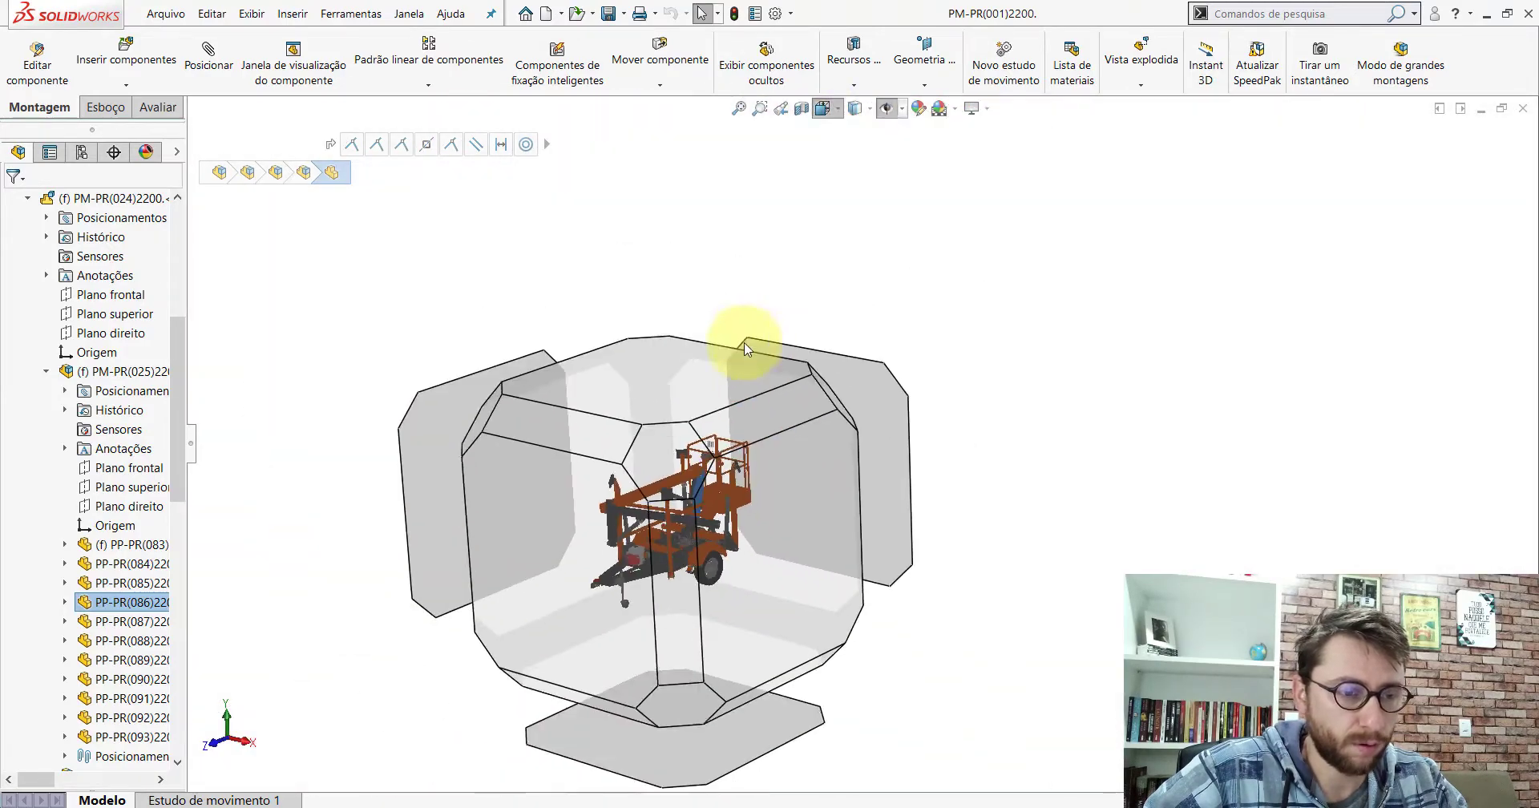
left_click(682, 441)
scroll(1065, 359, "down", 2)
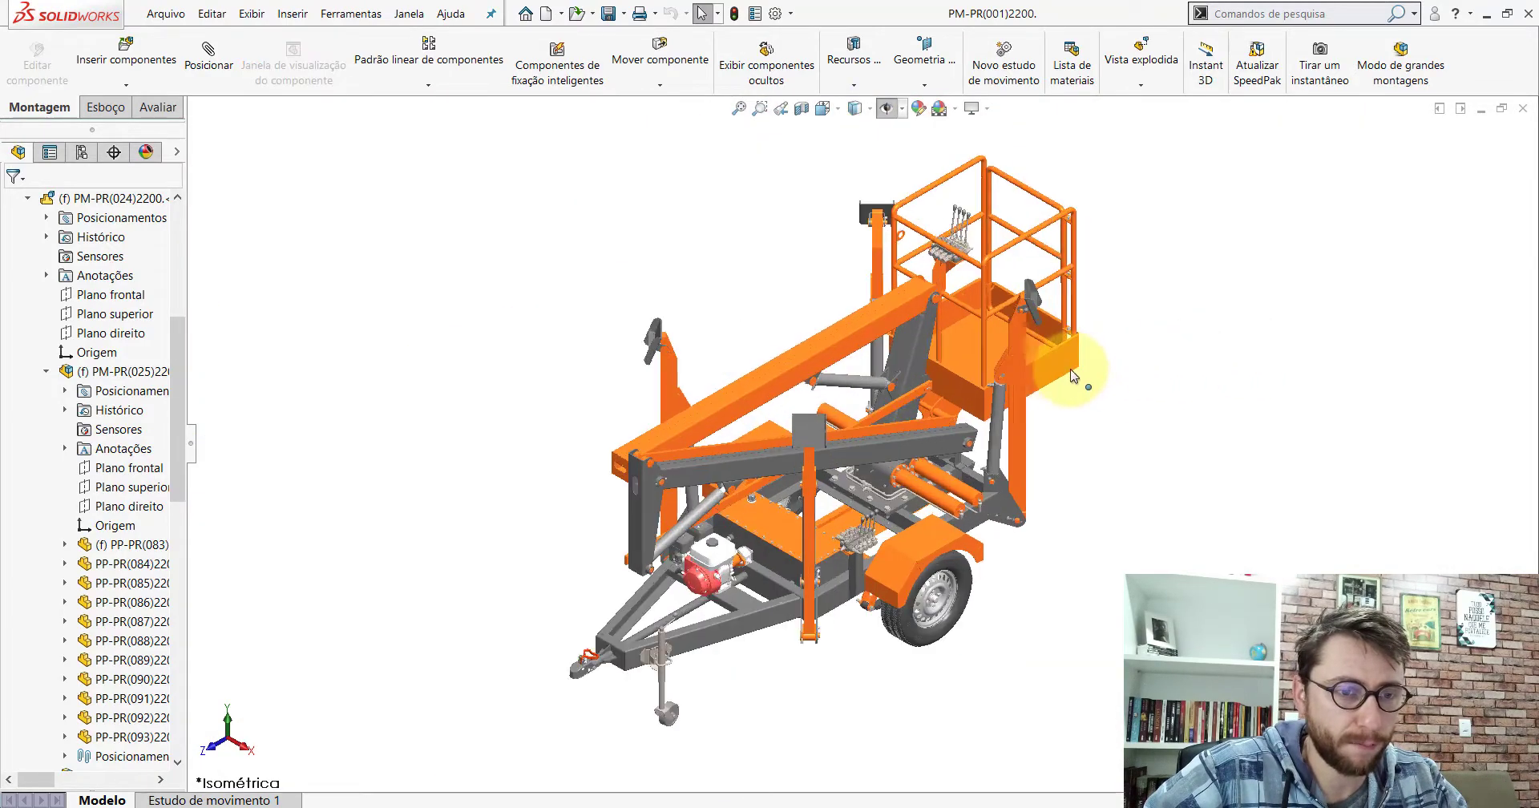
scroll(790, 348, "down", 5)
left_click(772, 345)
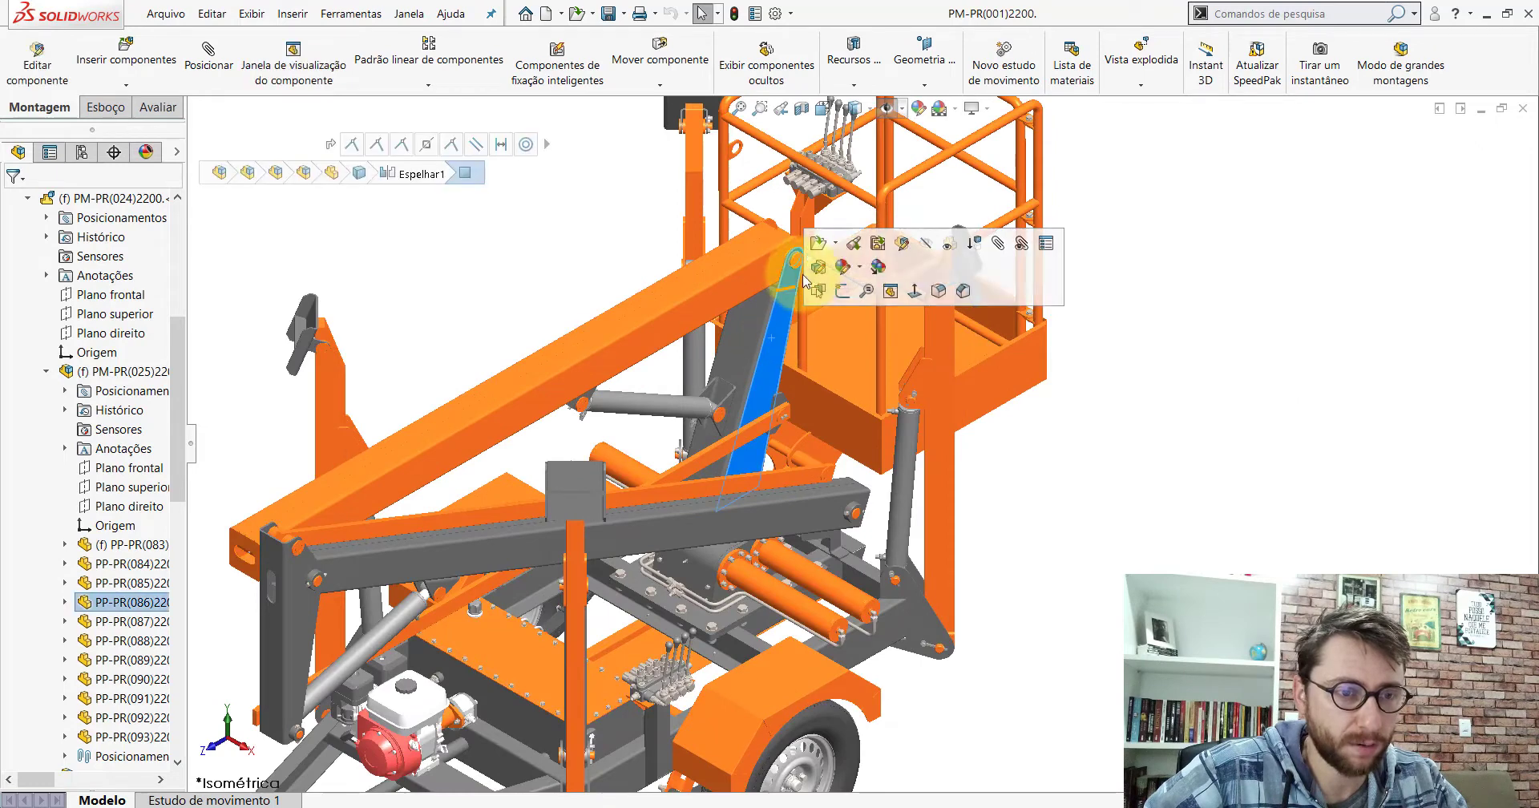
left_click(848, 245)
Step: Create a blank part Peça1 in isometric view and select its Right Plane
scroll(1022, 413, "up", 3)
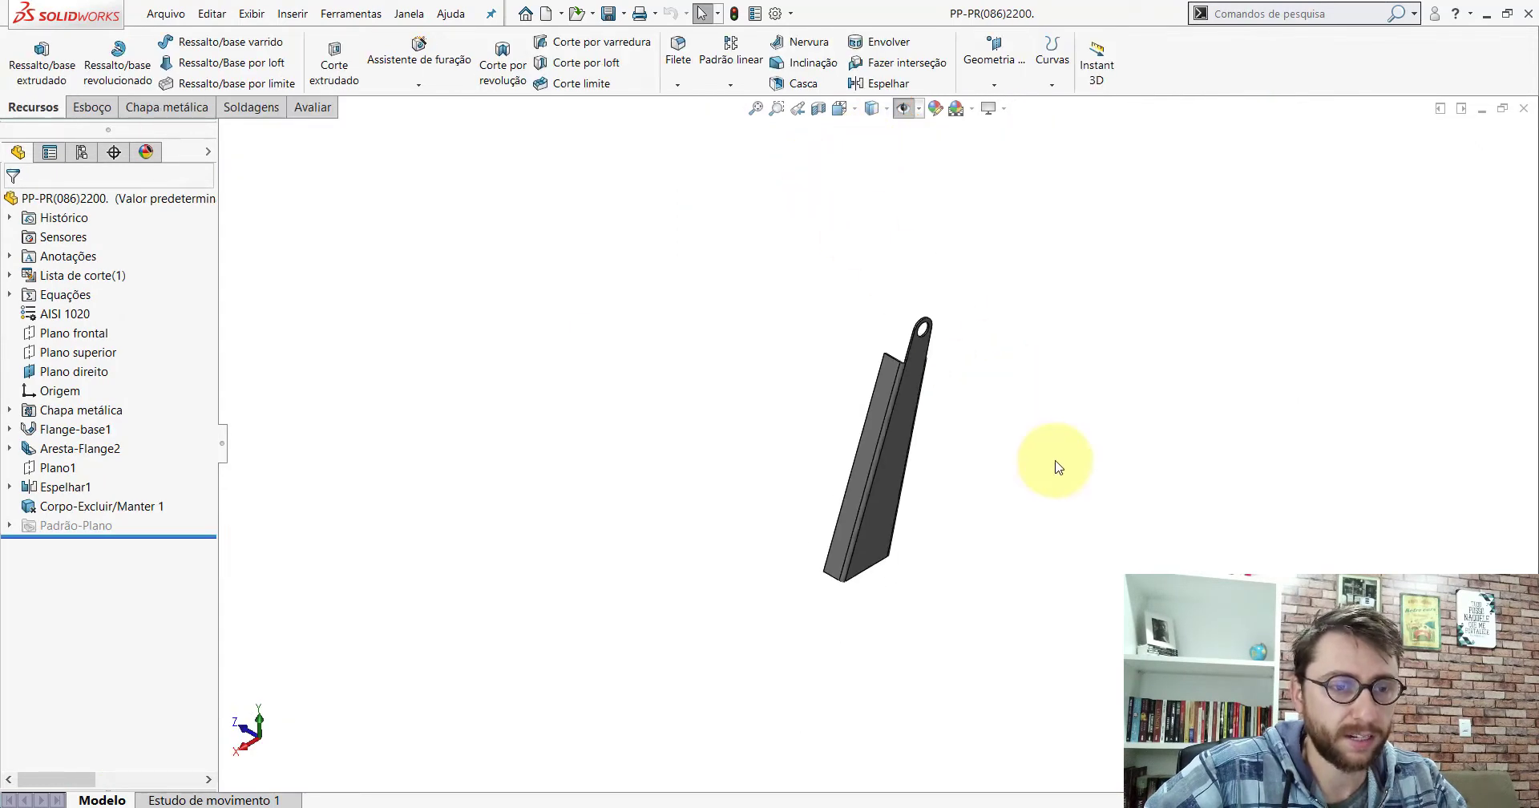
scroll(1058, 468, "down", 2)
scroll(965, 478, "down", 1)
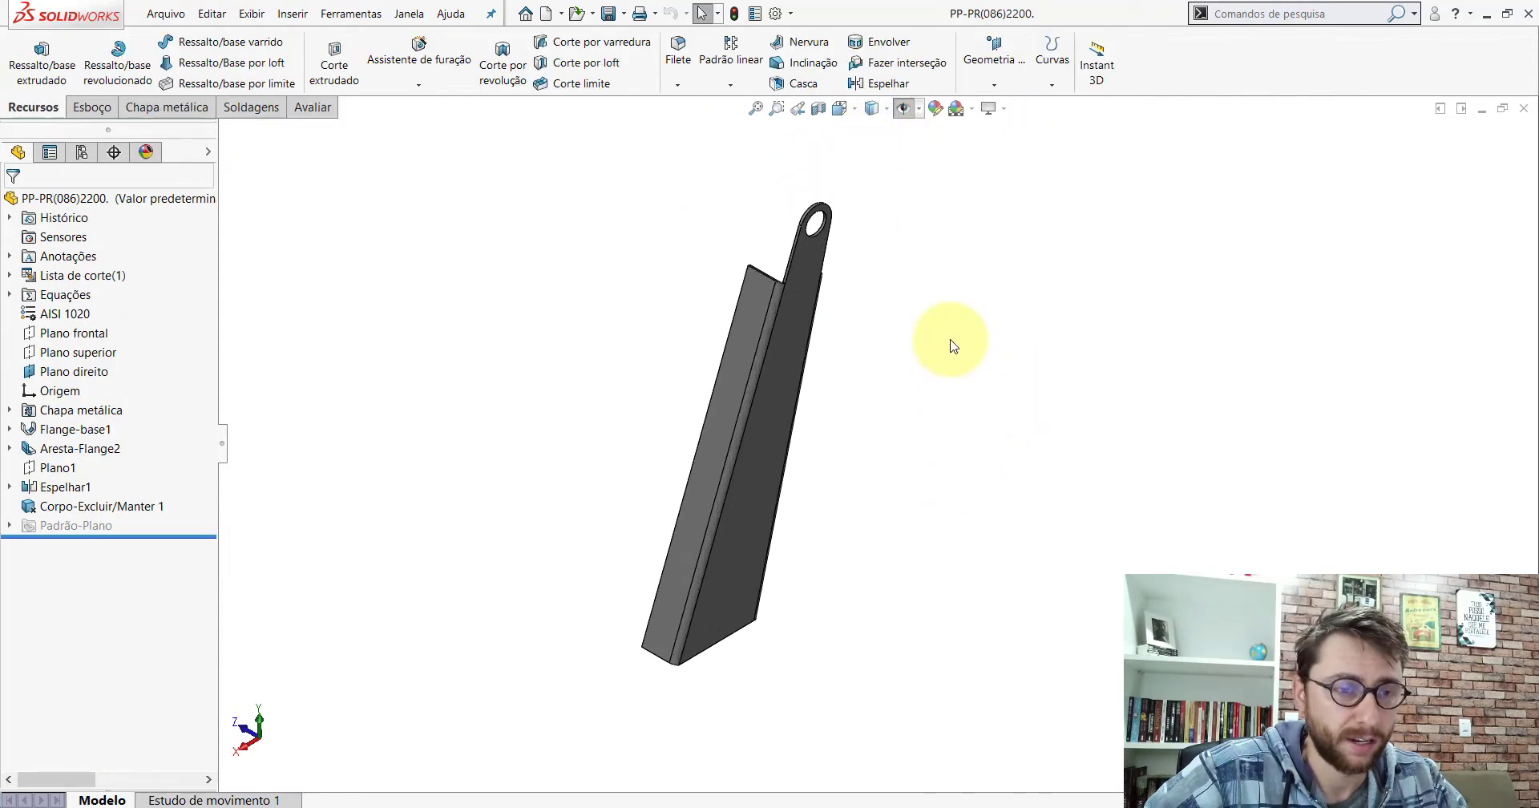
left_click(550, 15)
double_click(405, 248)
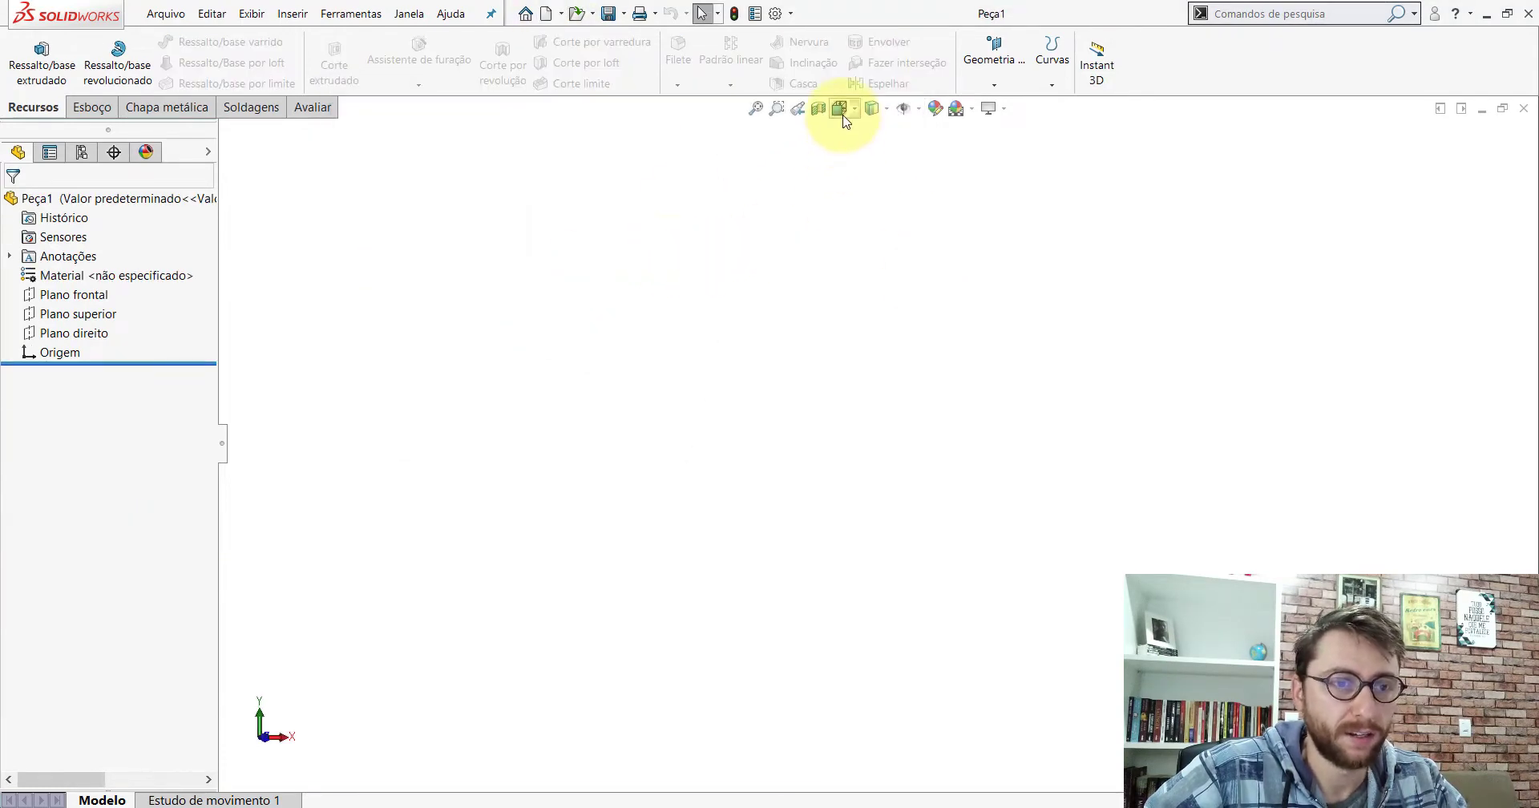
left_click(839, 108)
left_click(931, 156)
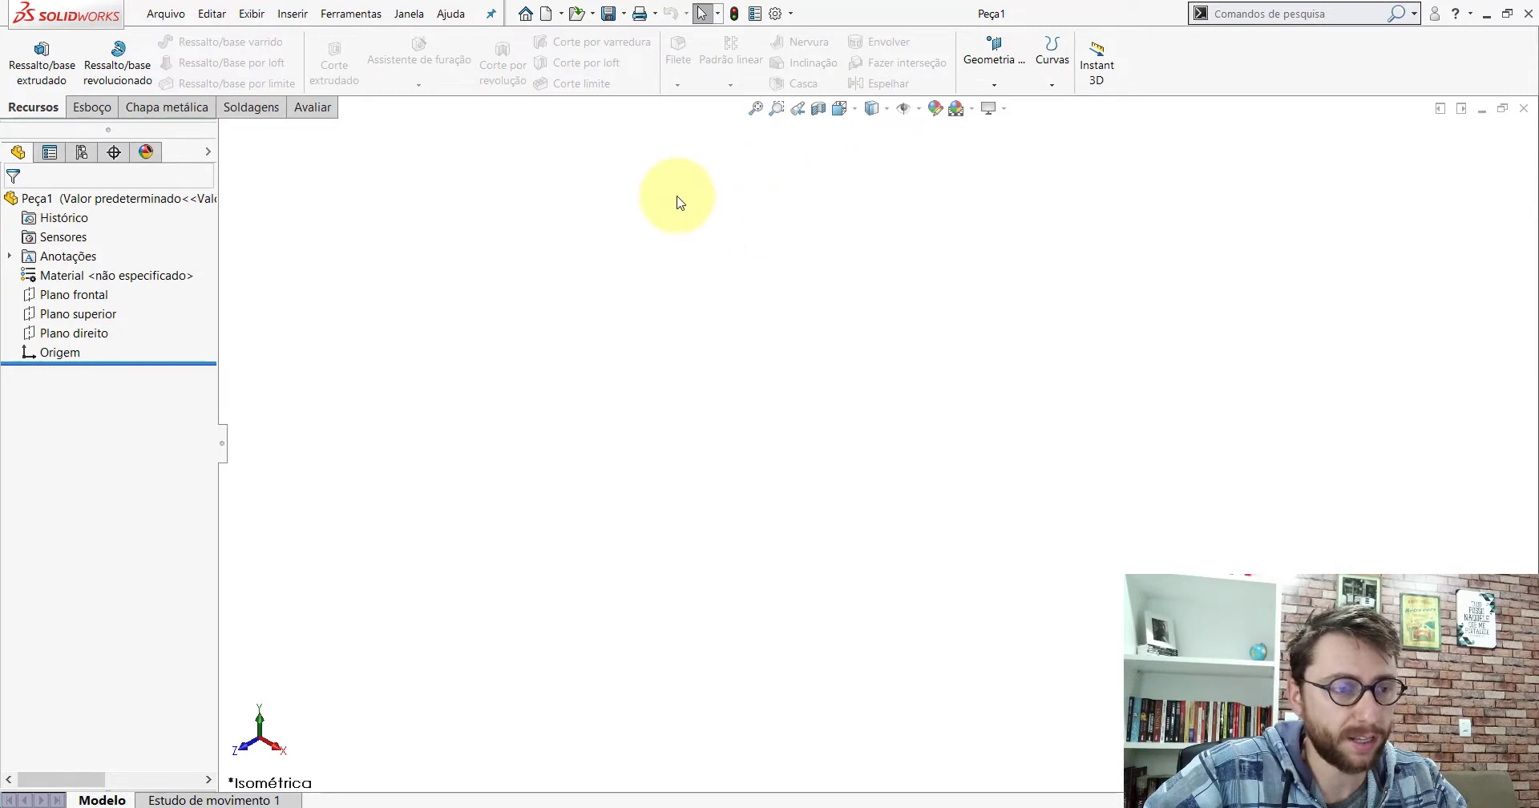
left_click(84, 335)
mouse_move(66, 333)
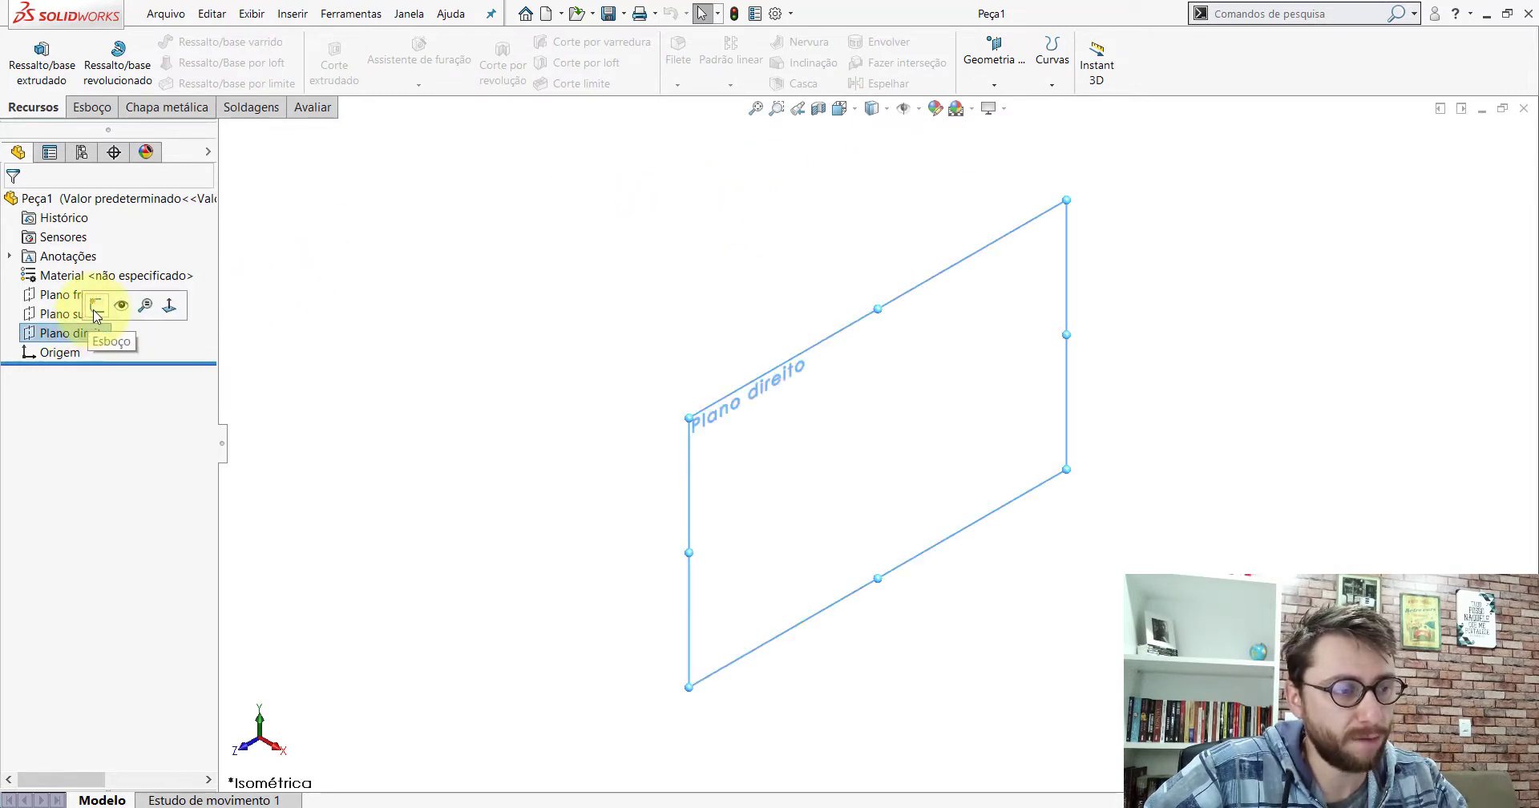
Step: Start a sketch on the right plane, then view the original bracket from the back
left_click(97, 306)
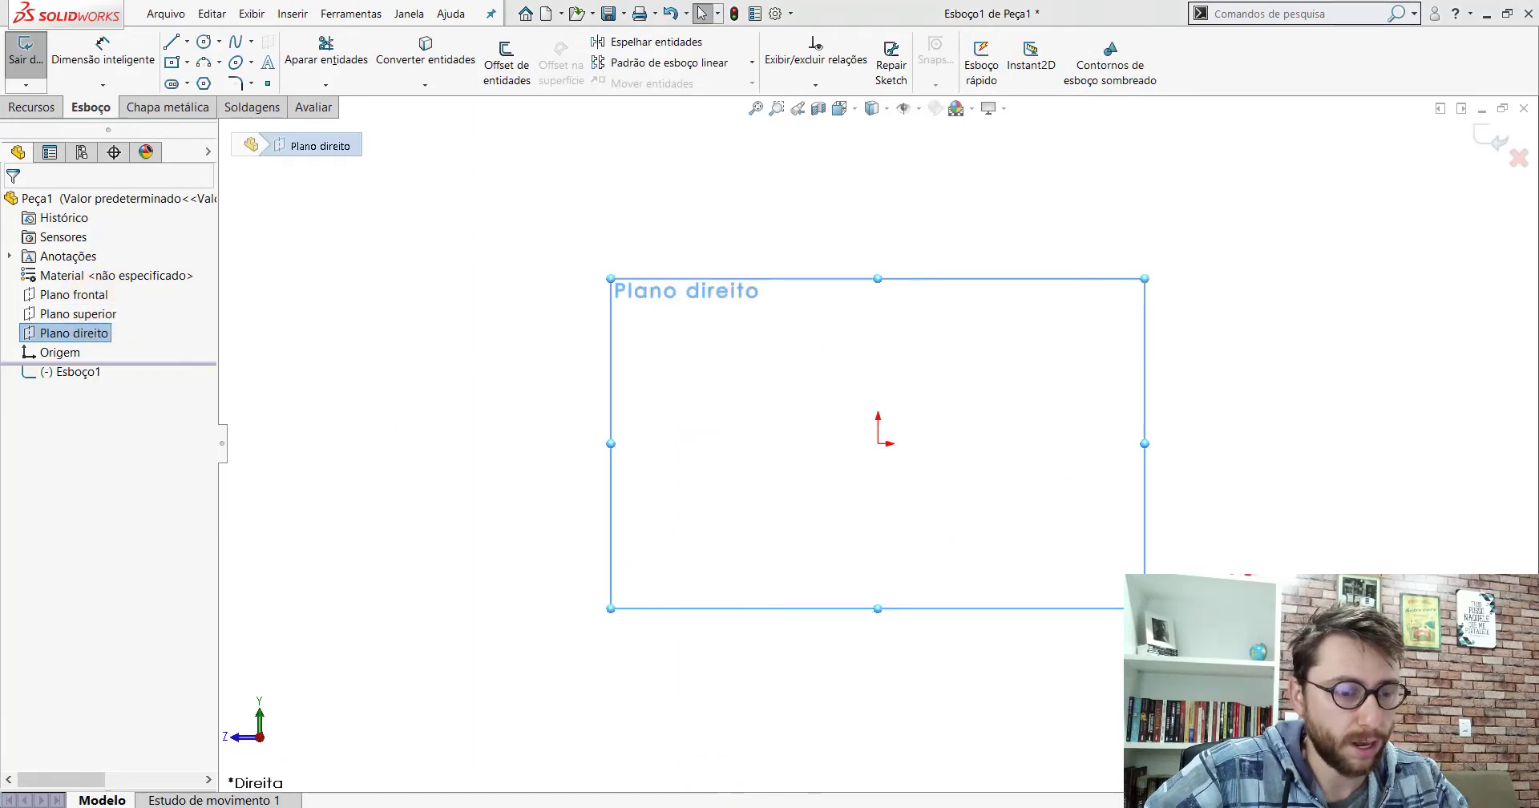
left_click(702, 769)
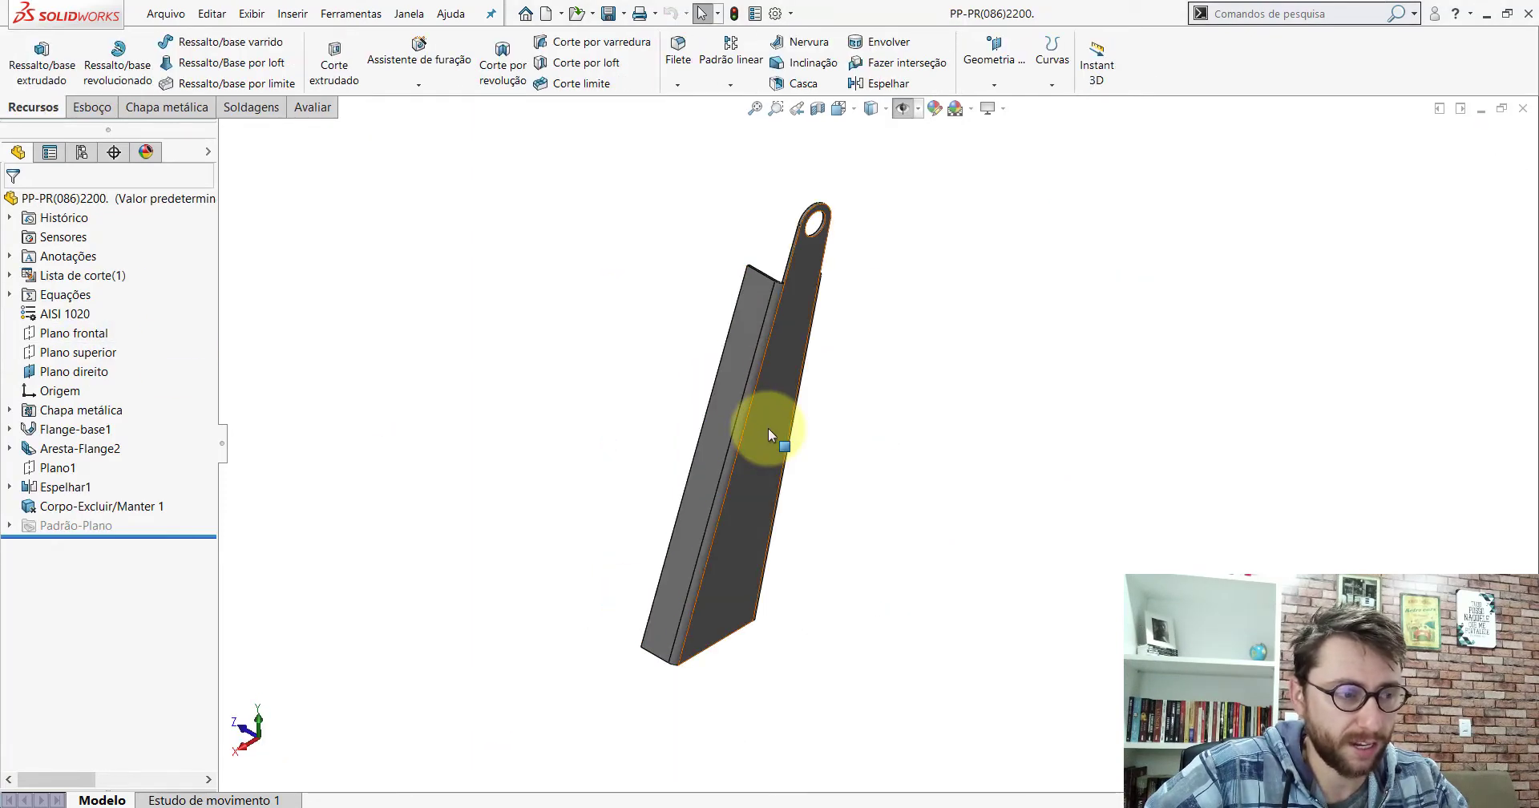
left_click(76, 429)
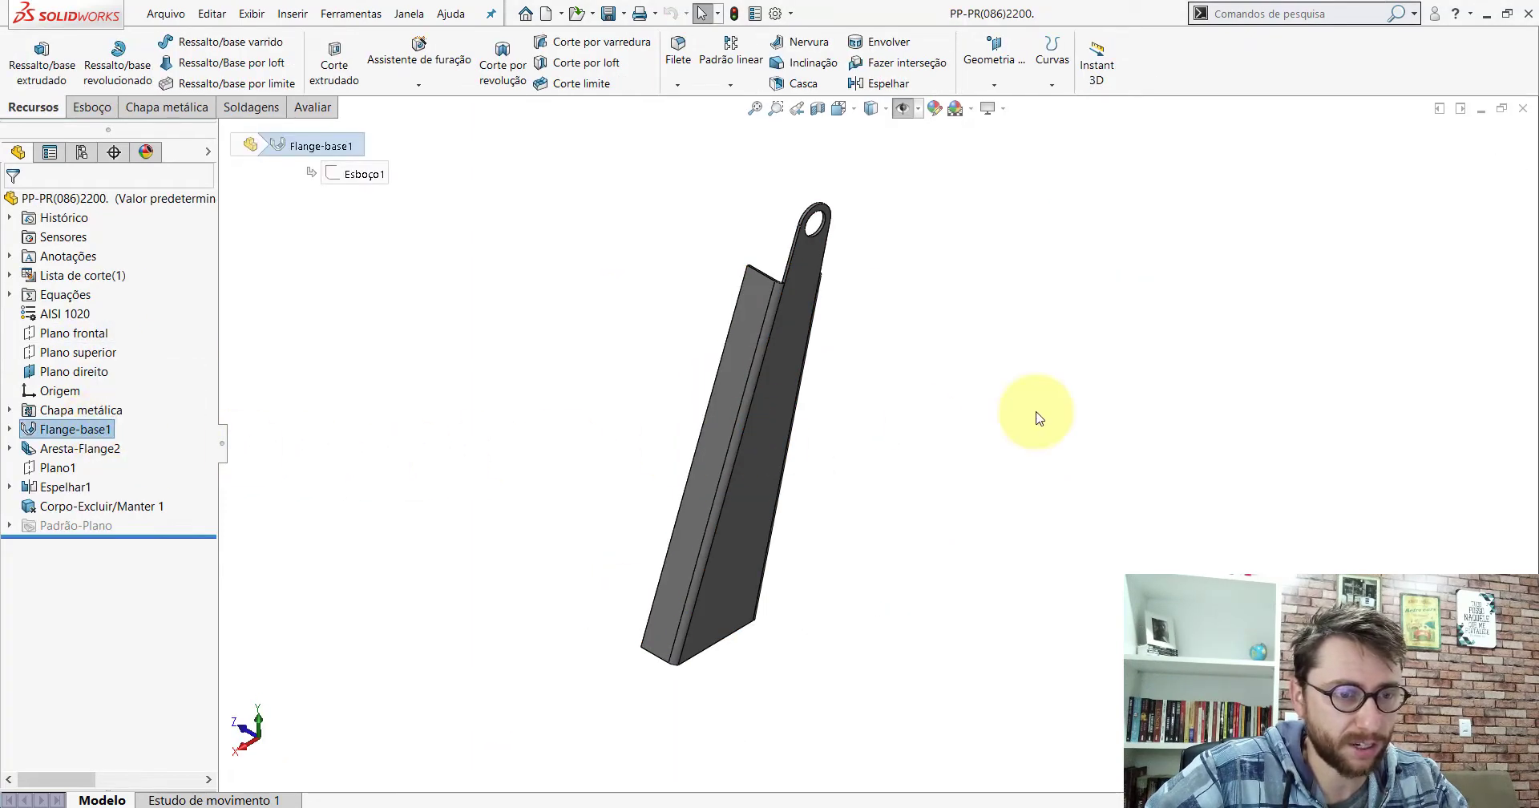
left_click(852, 516)
middle_click_drag(851, 516, 797, 425)
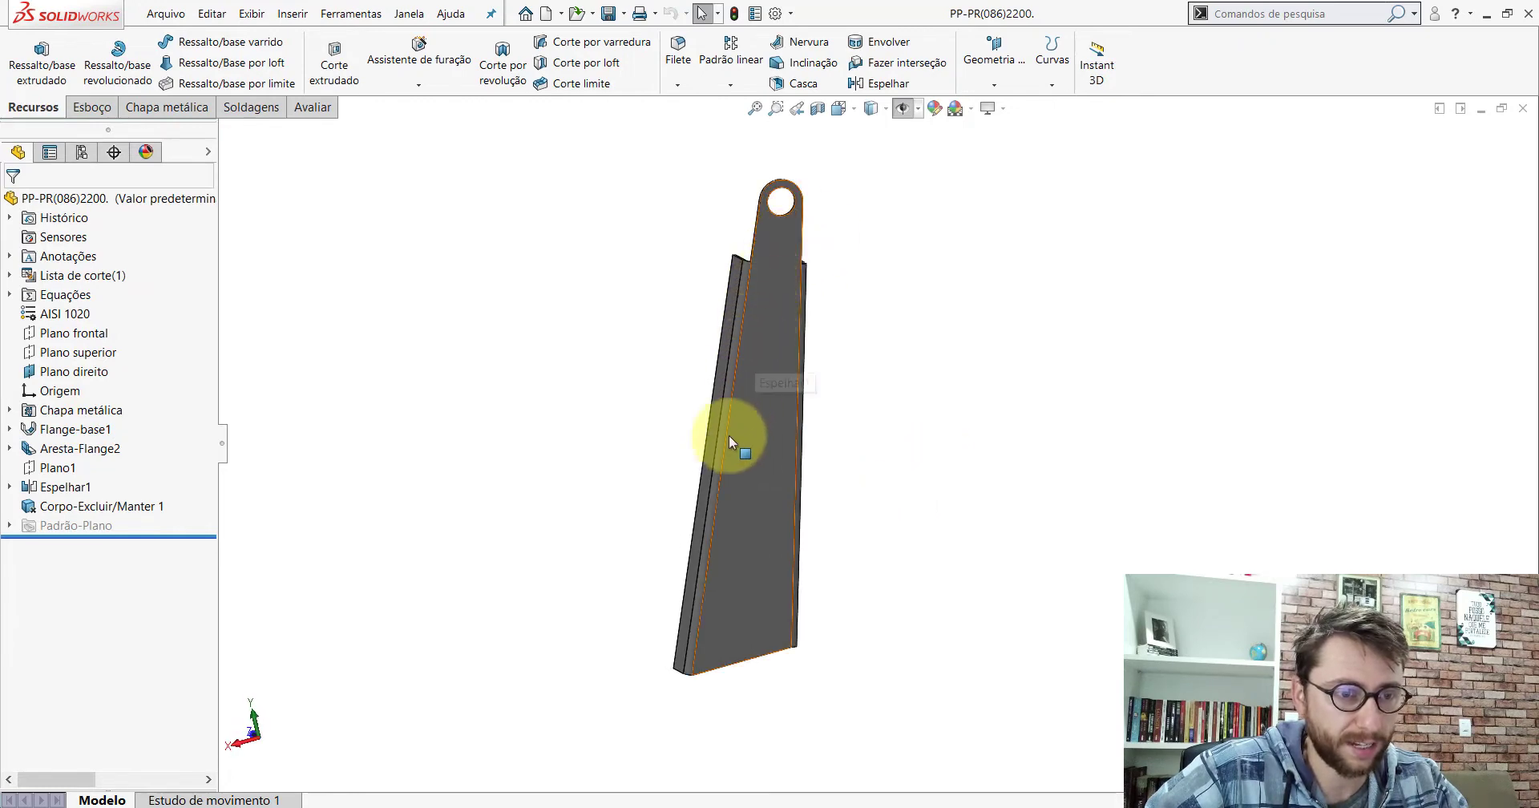
key("space")
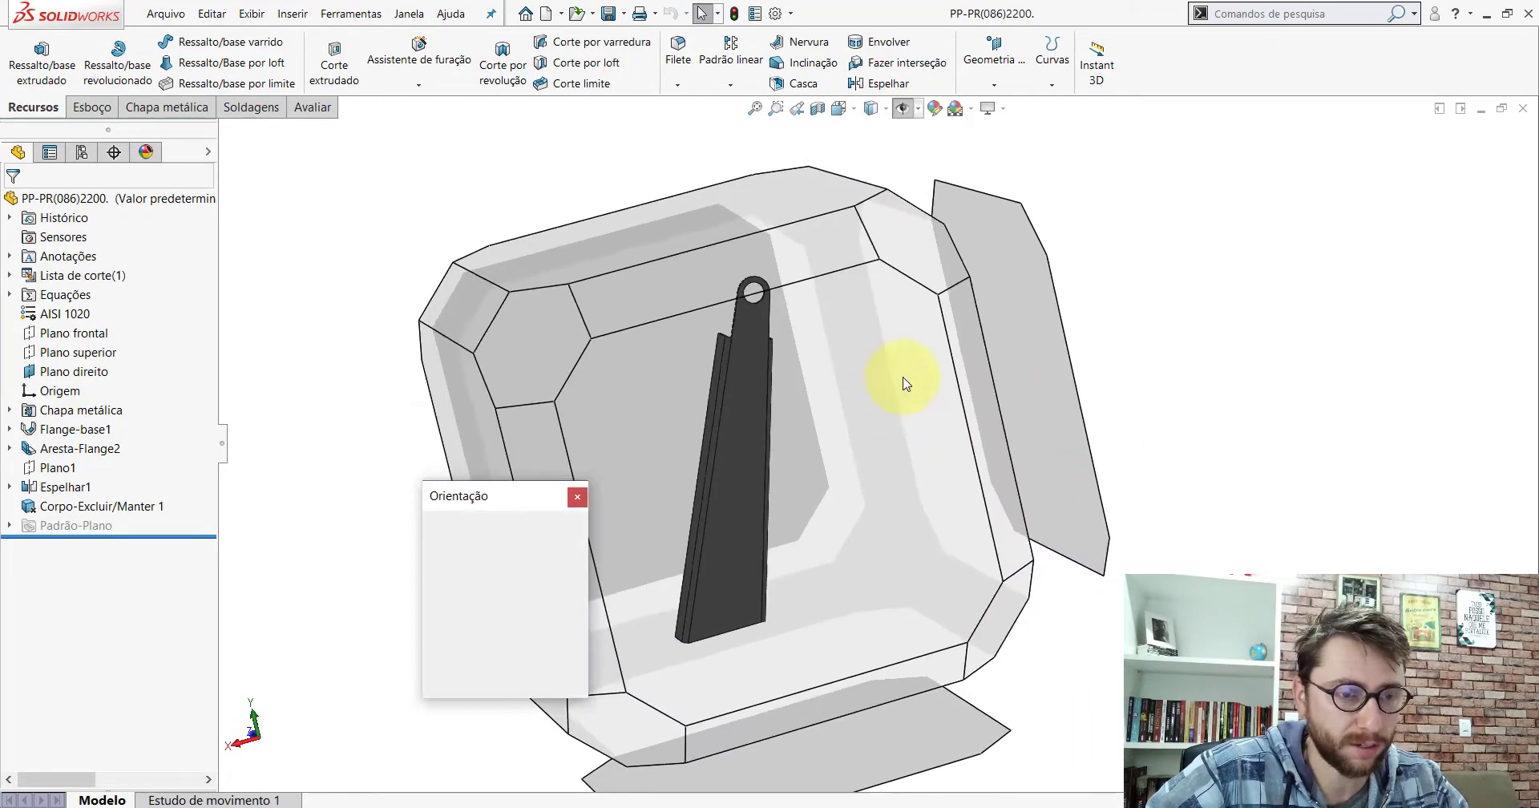
left_click(729, 516)
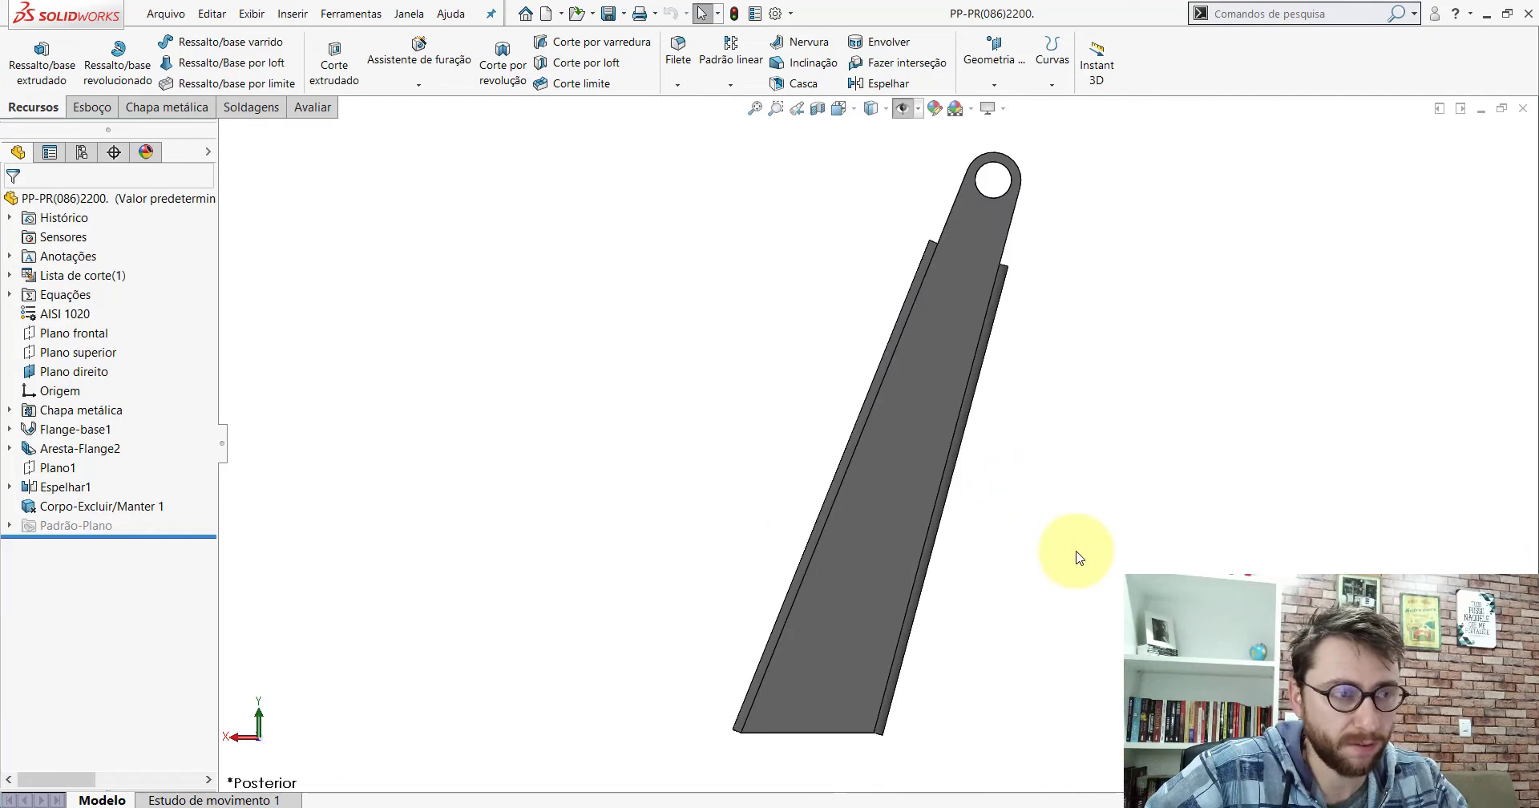
Step: Measure the bracket's bottom edge as 200 mm, then return to sketch Esboço1
left_click(312, 111)
left_click(193, 65)
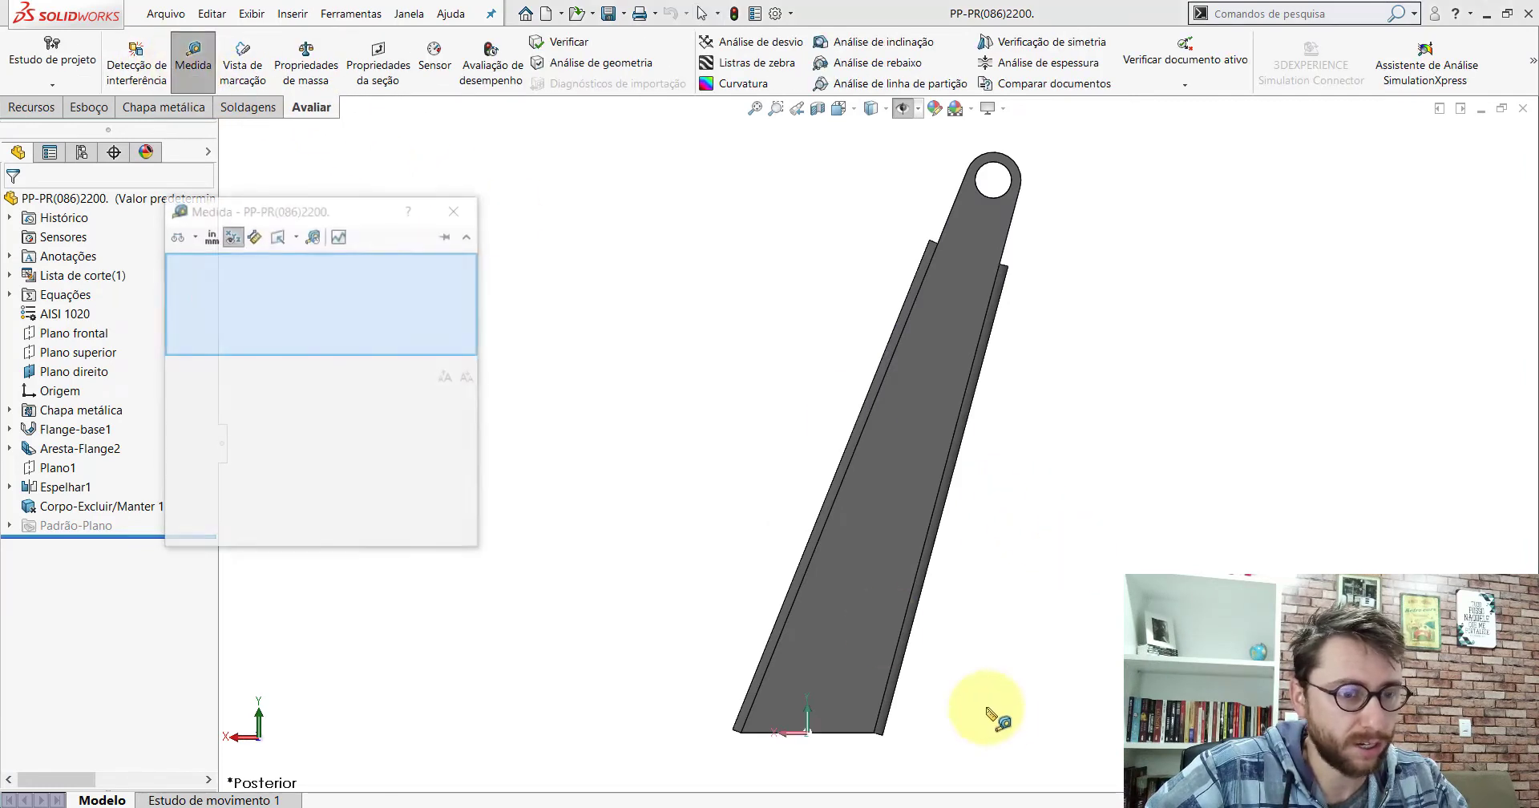
scroll(900, 704, "down", 3)
left_click(772, 712)
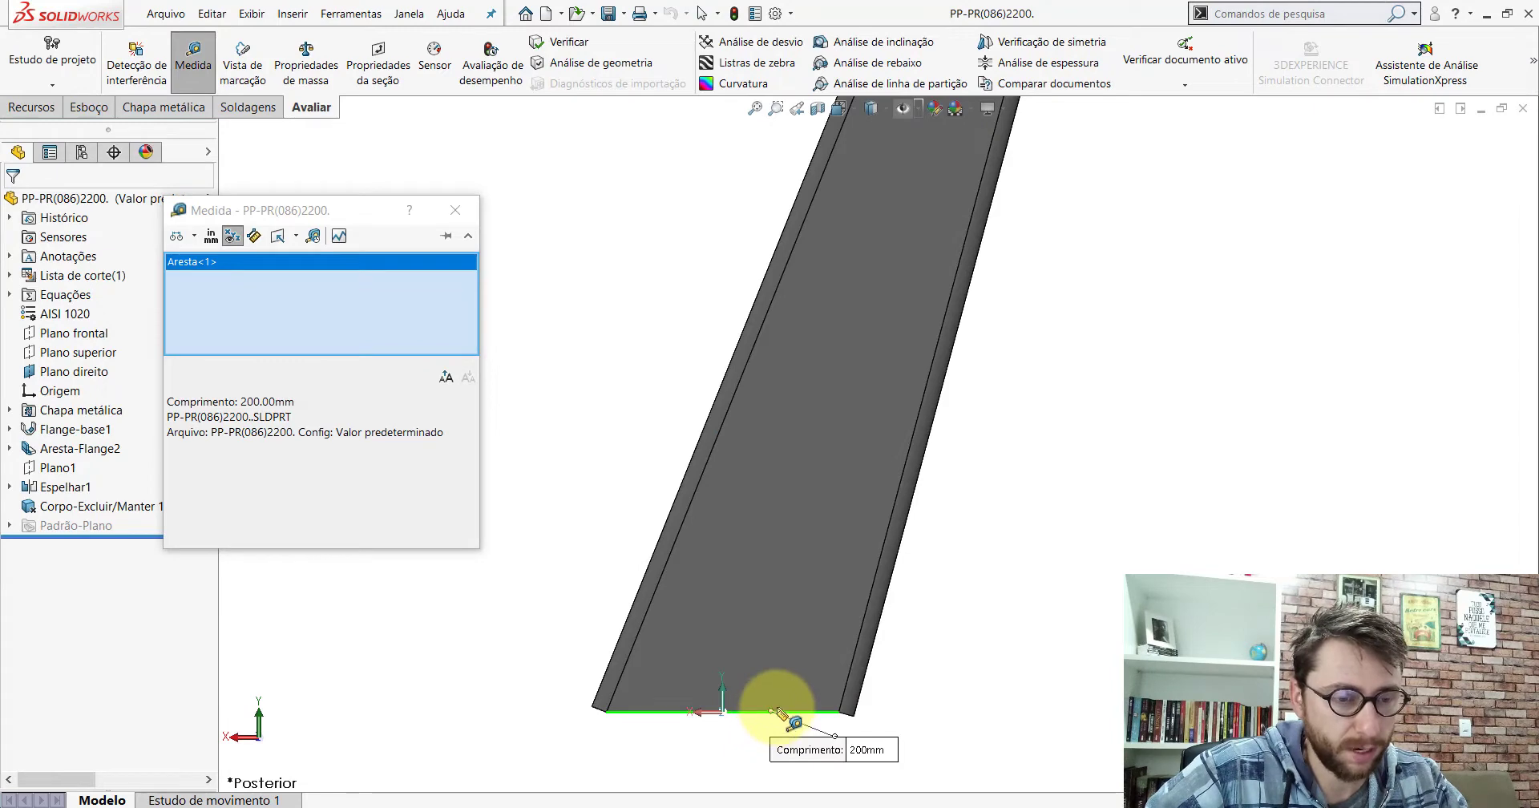
left_click(1002, 646)
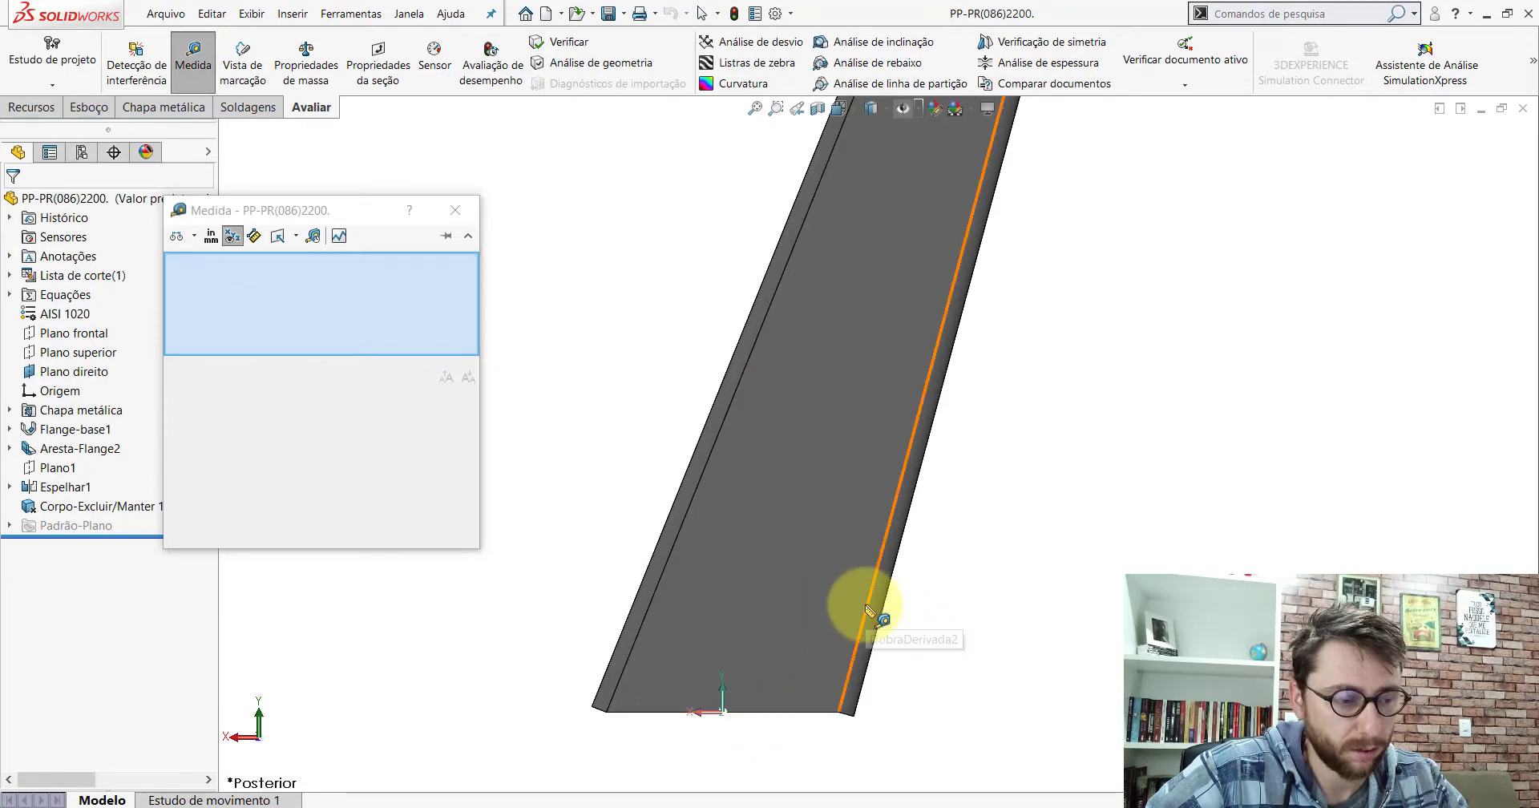
left_click(705, 804)
left_click(930, 761)
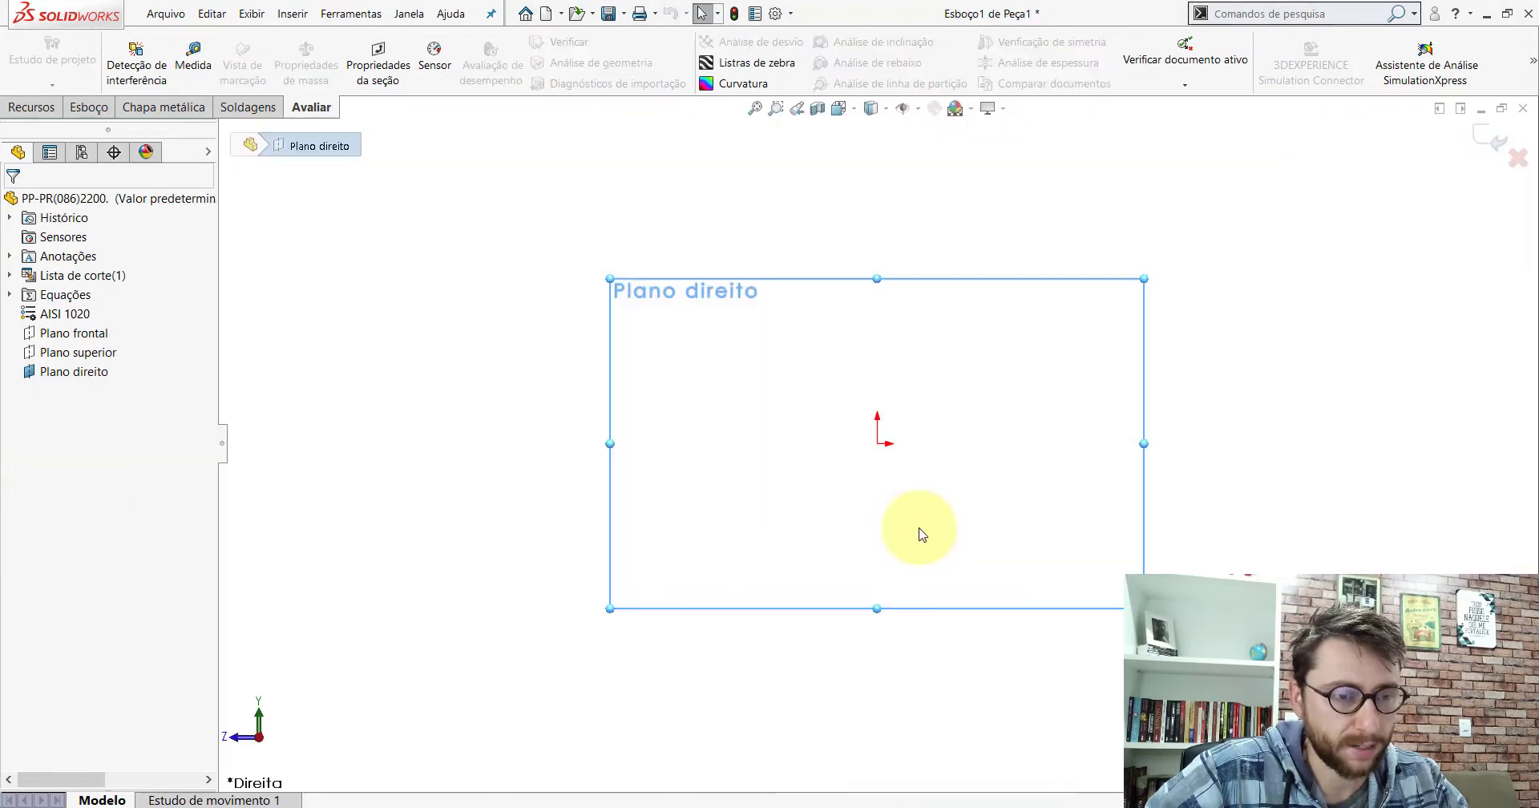
Step: Draw a horizontal base line spanning across the origin
left_click(90, 111)
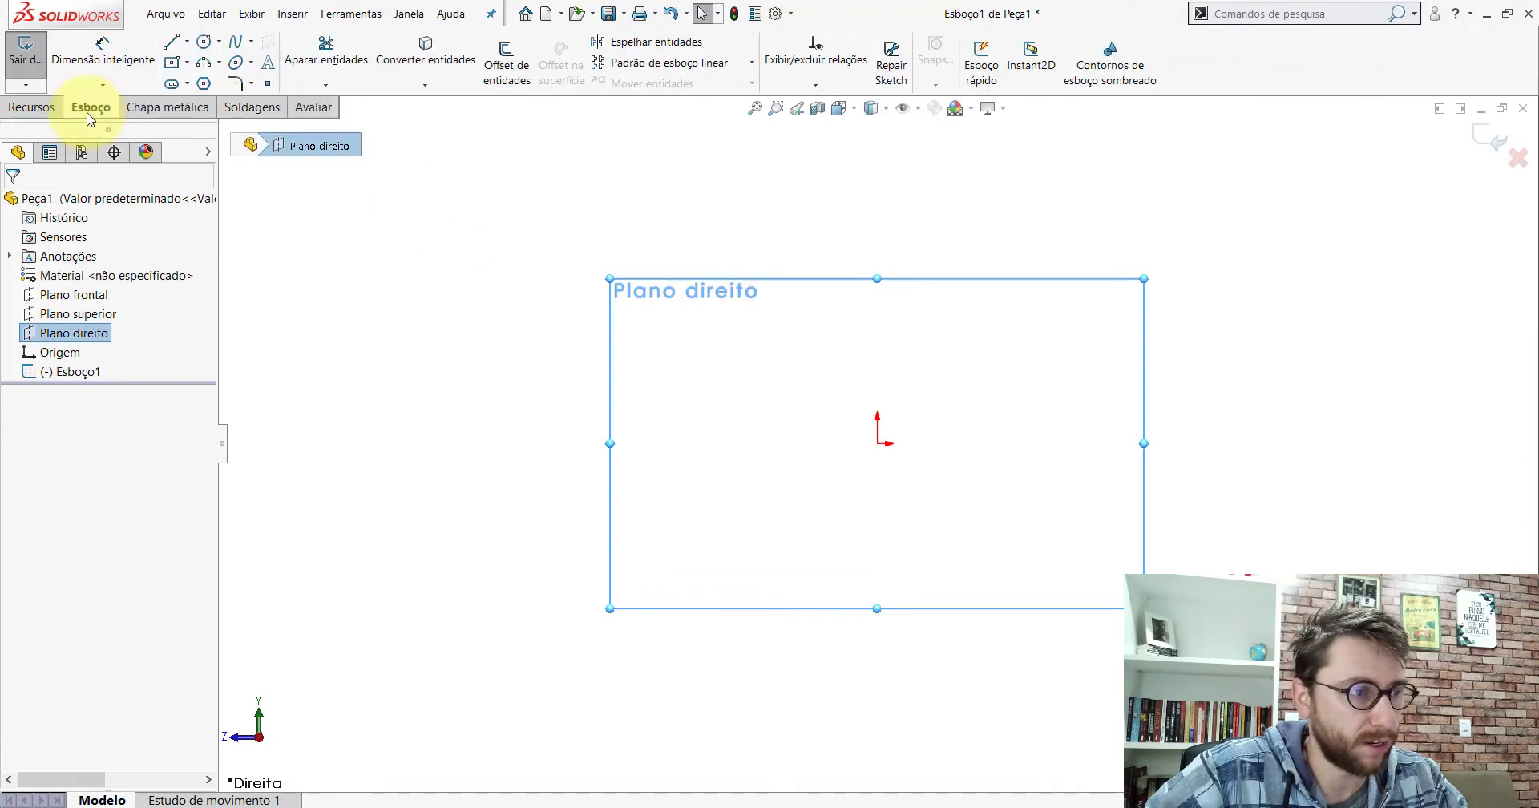
left_click(171, 46)
scroll(1090, 485, "up", 2)
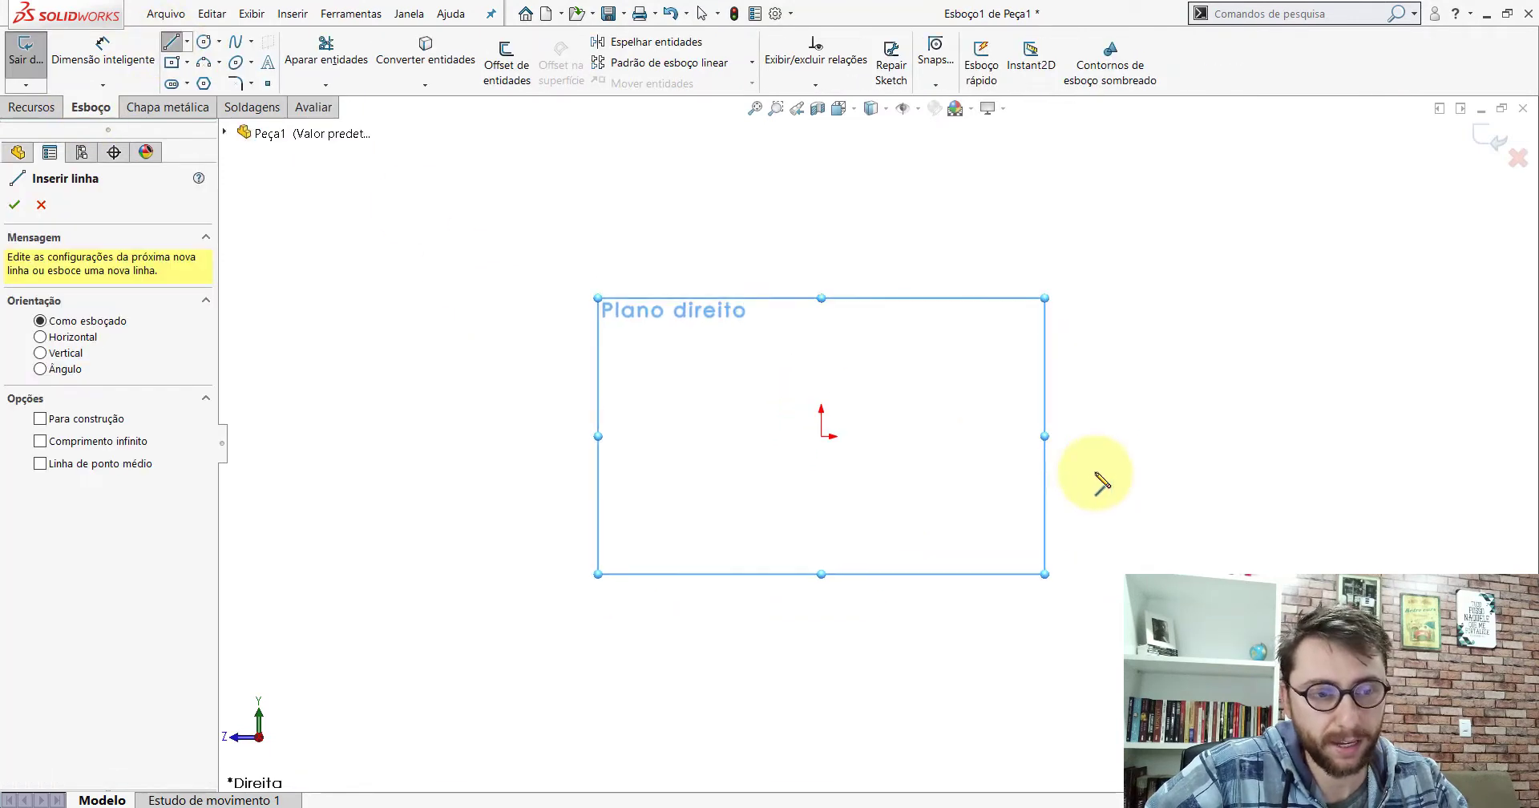
scroll(1099, 481, "down", 3)
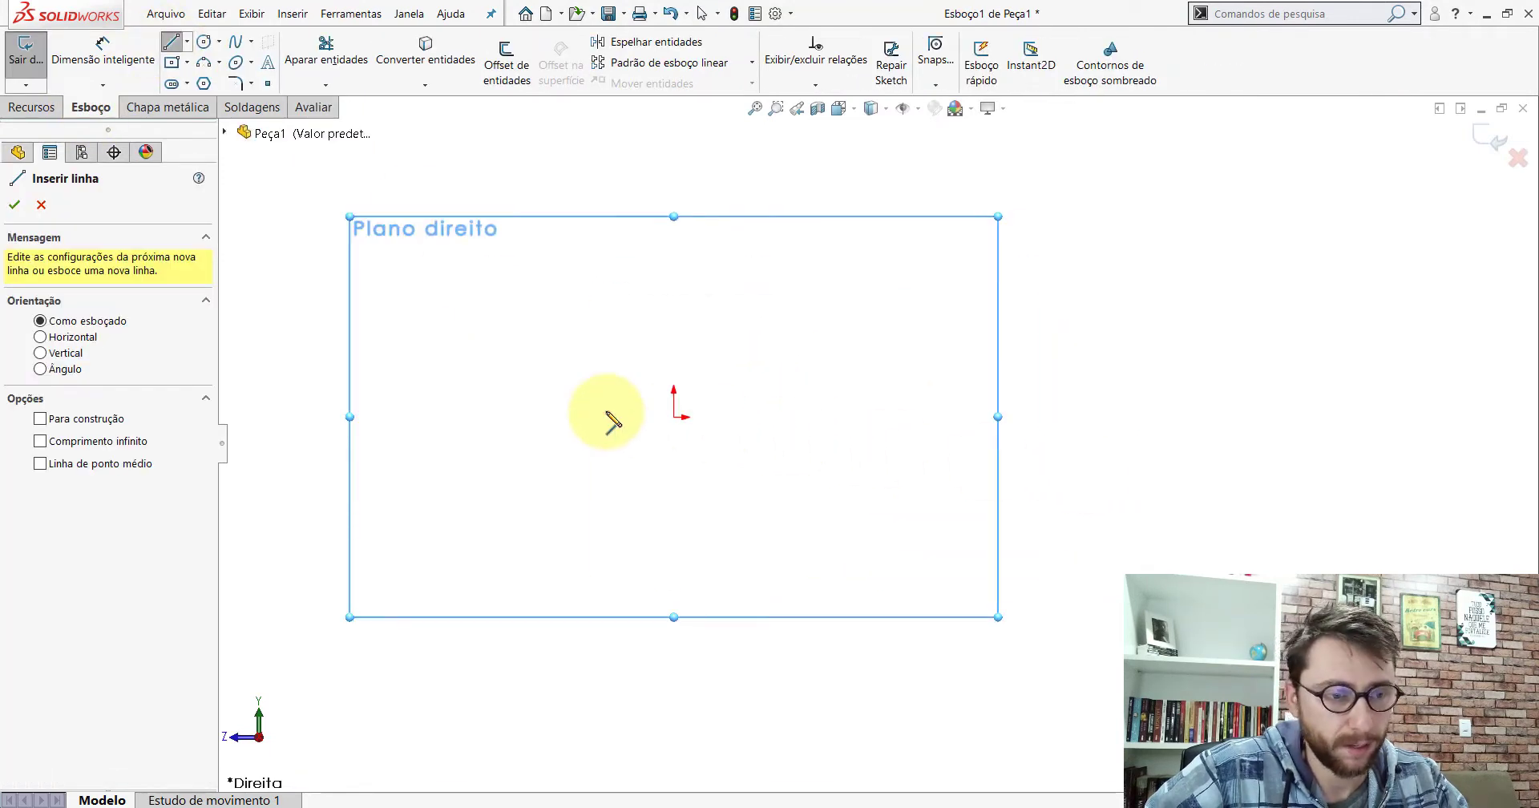
left_click(503, 417)
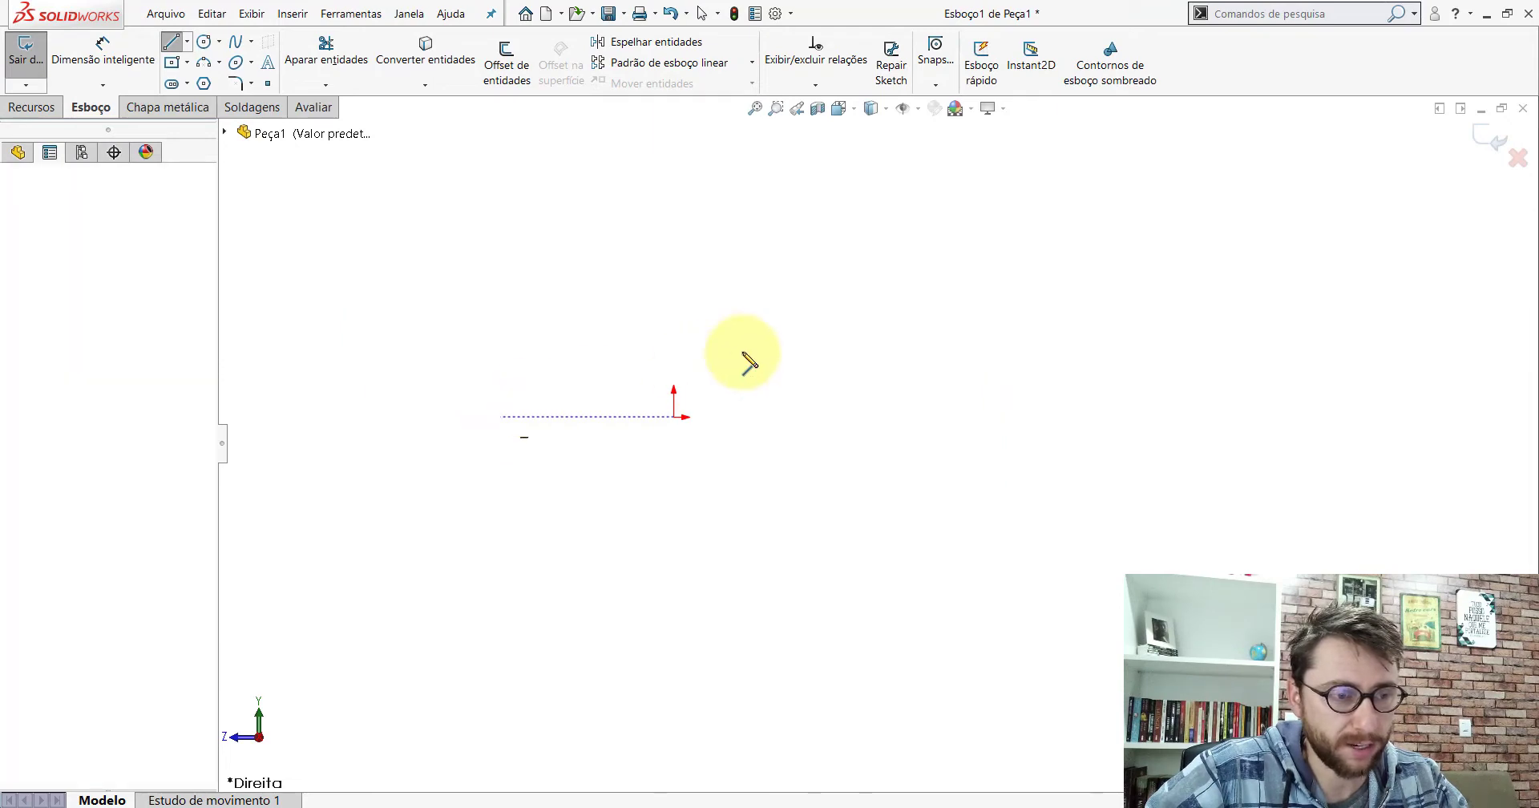
left_click(862, 417)
key("Escape")
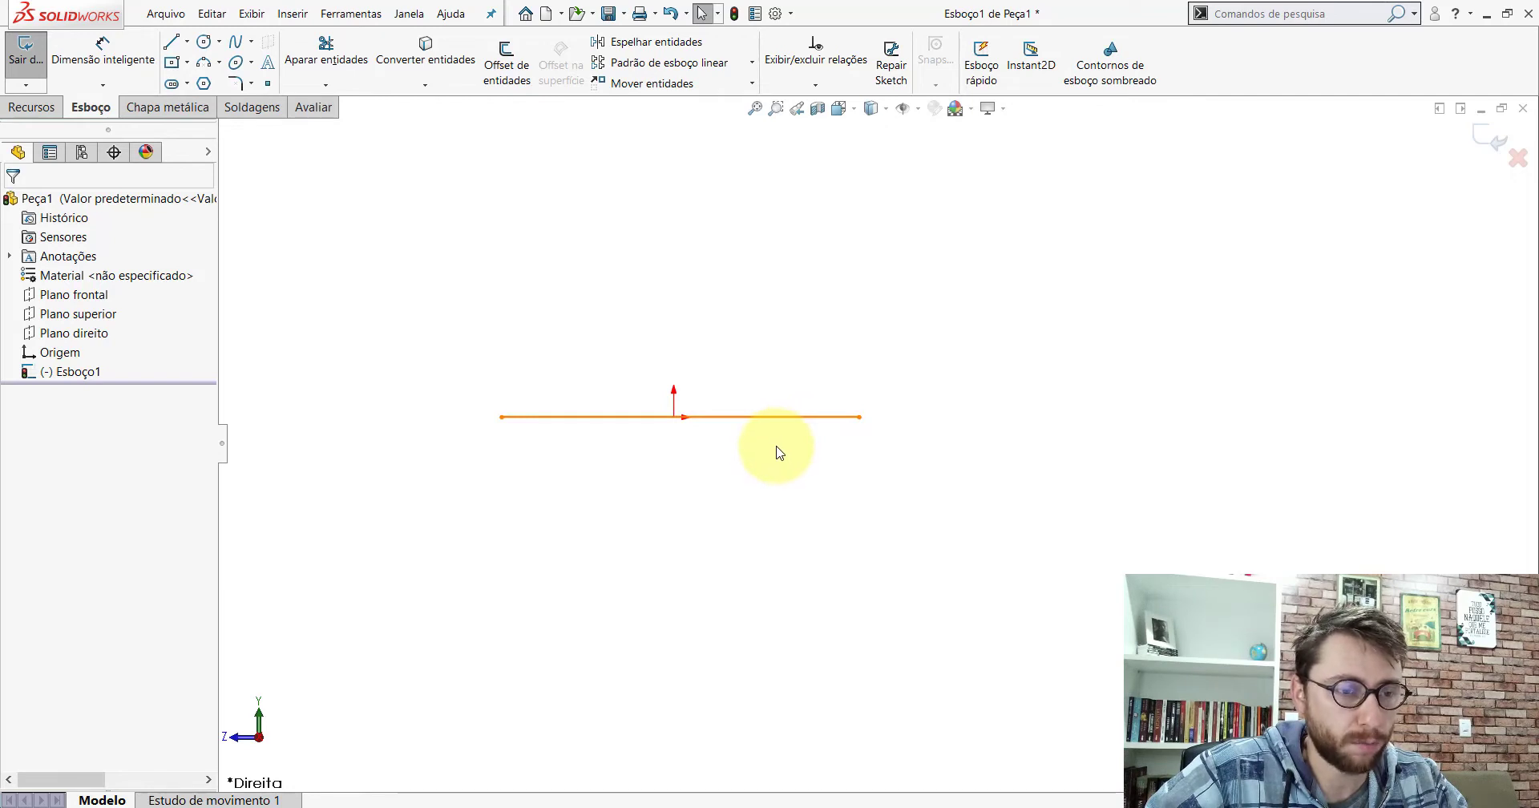
Step: Add a Midpoint relation so the origin centres the base line
left_click(784, 418)
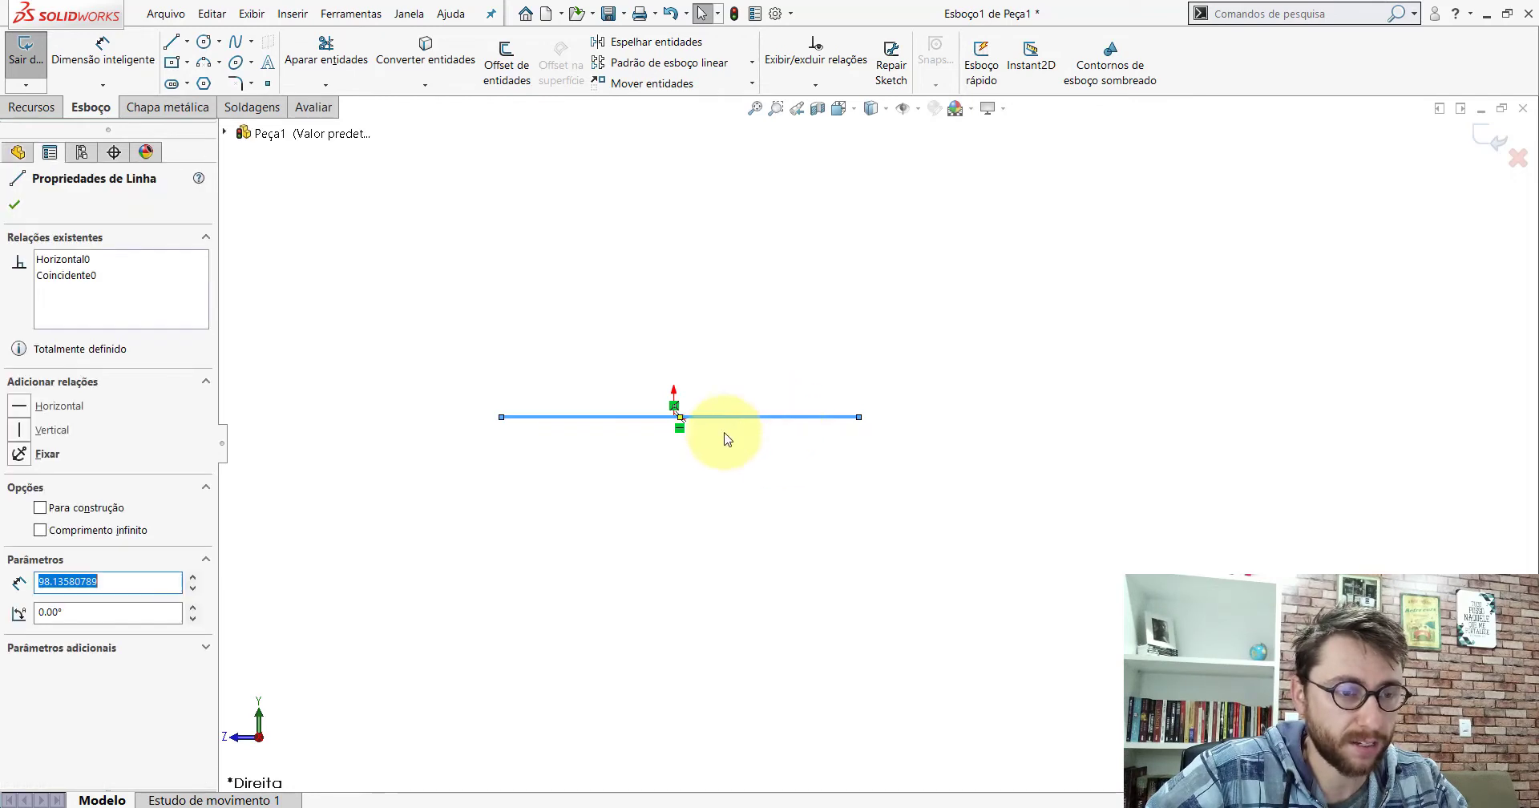
left_click(674, 418, "ctrl")
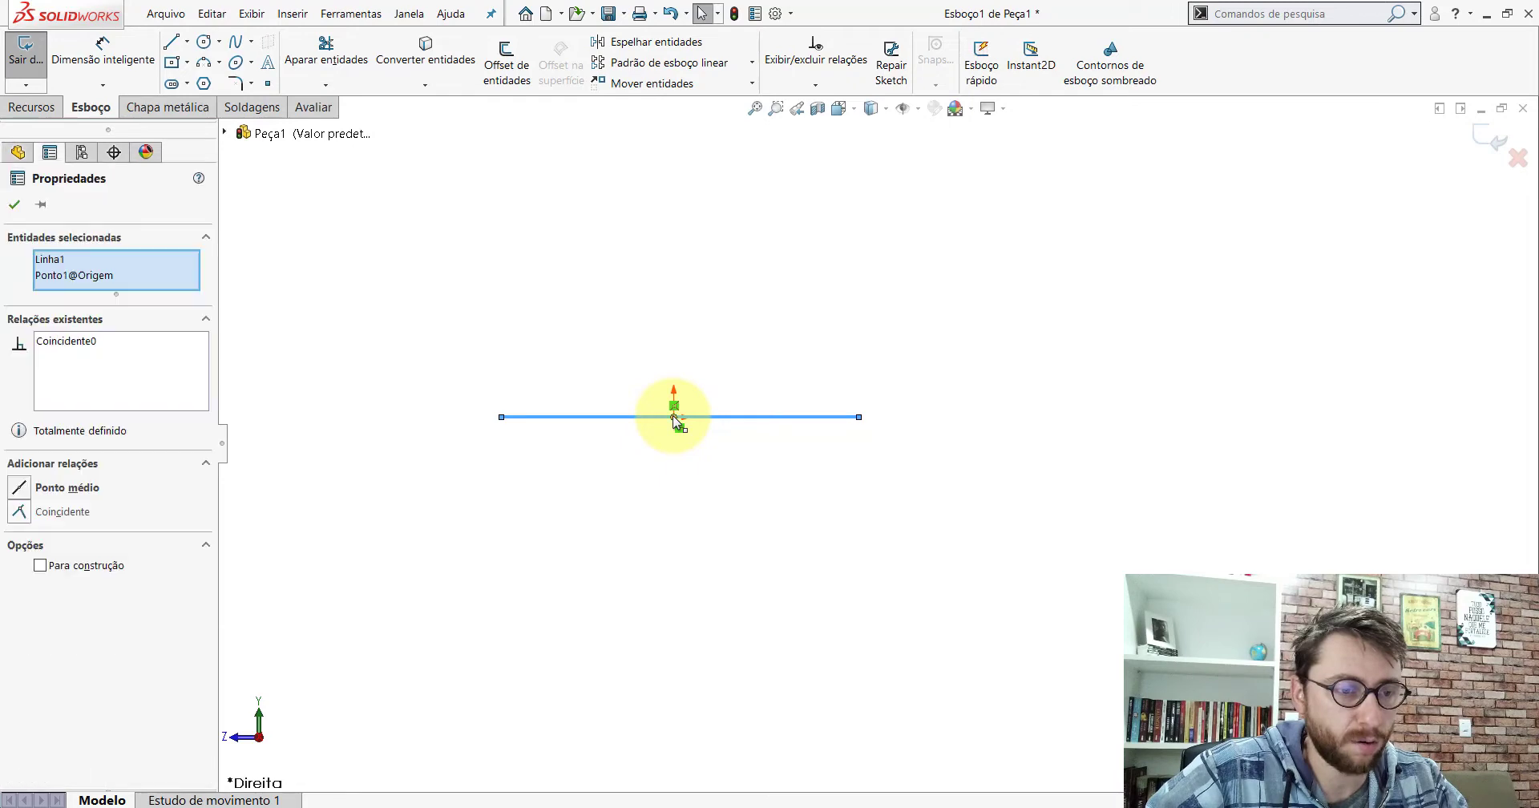
left_click(19, 488)
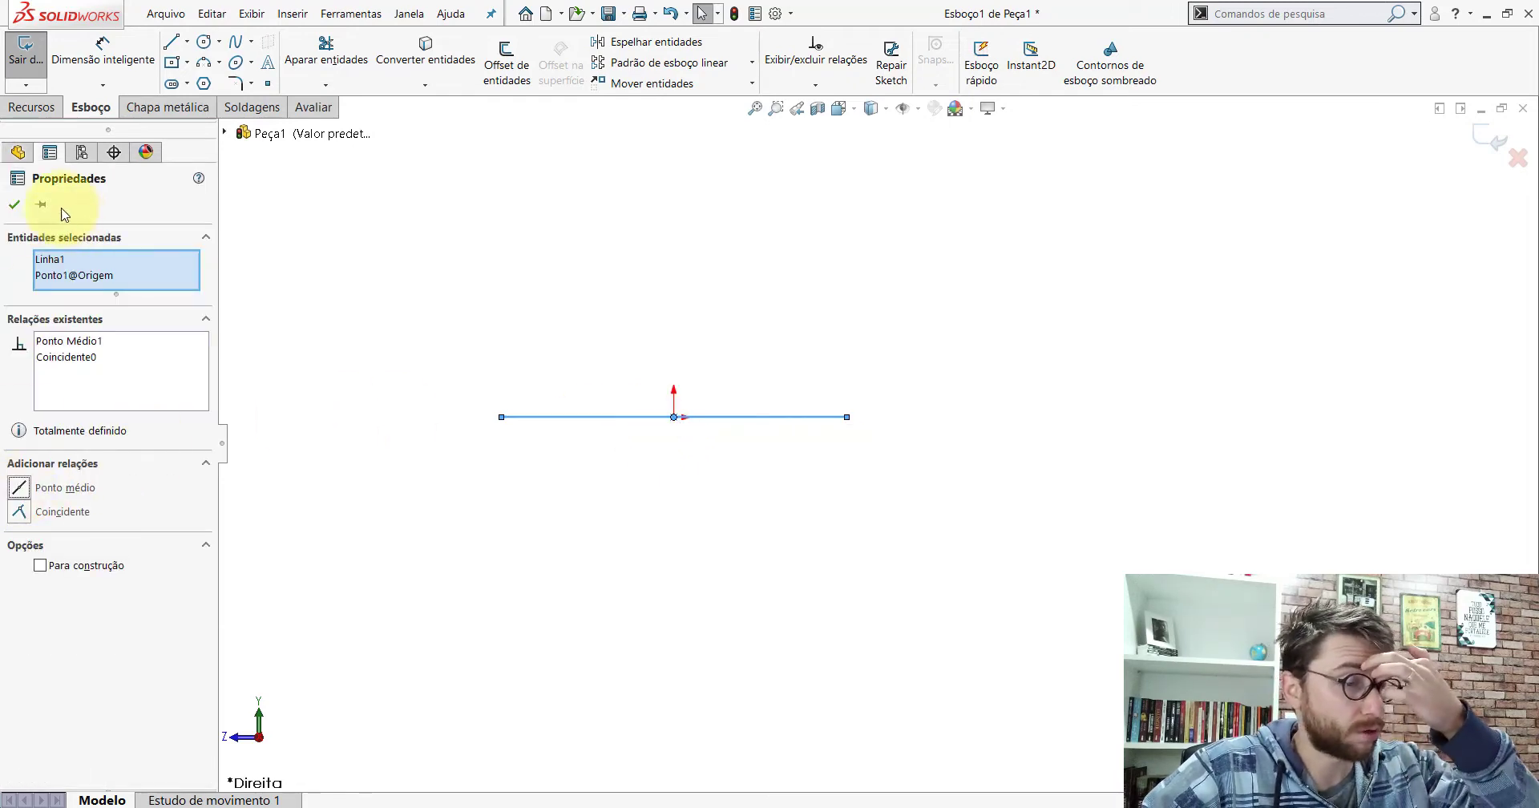
left_click(16, 204)
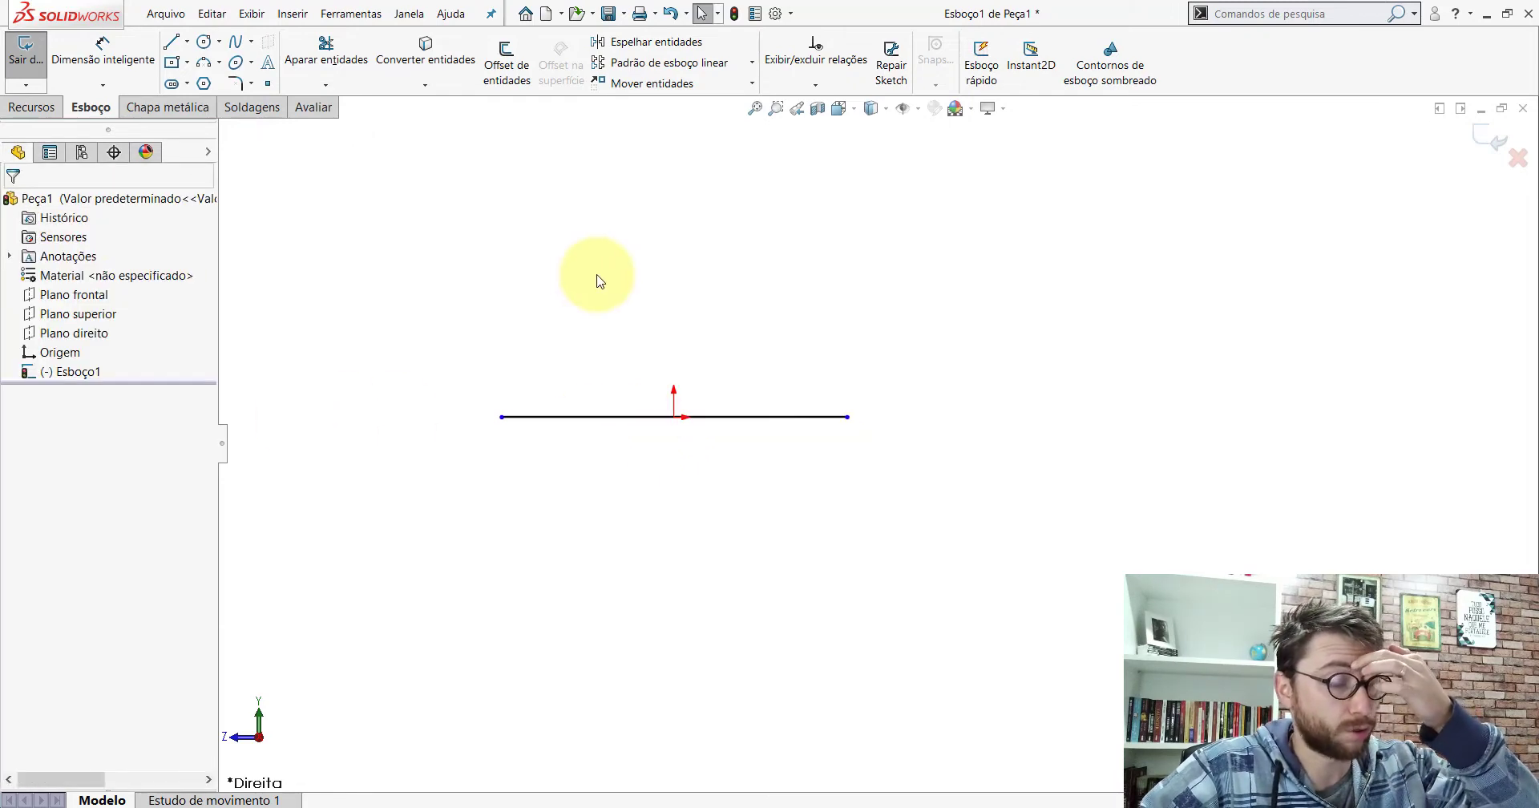
left_click(758, 417)
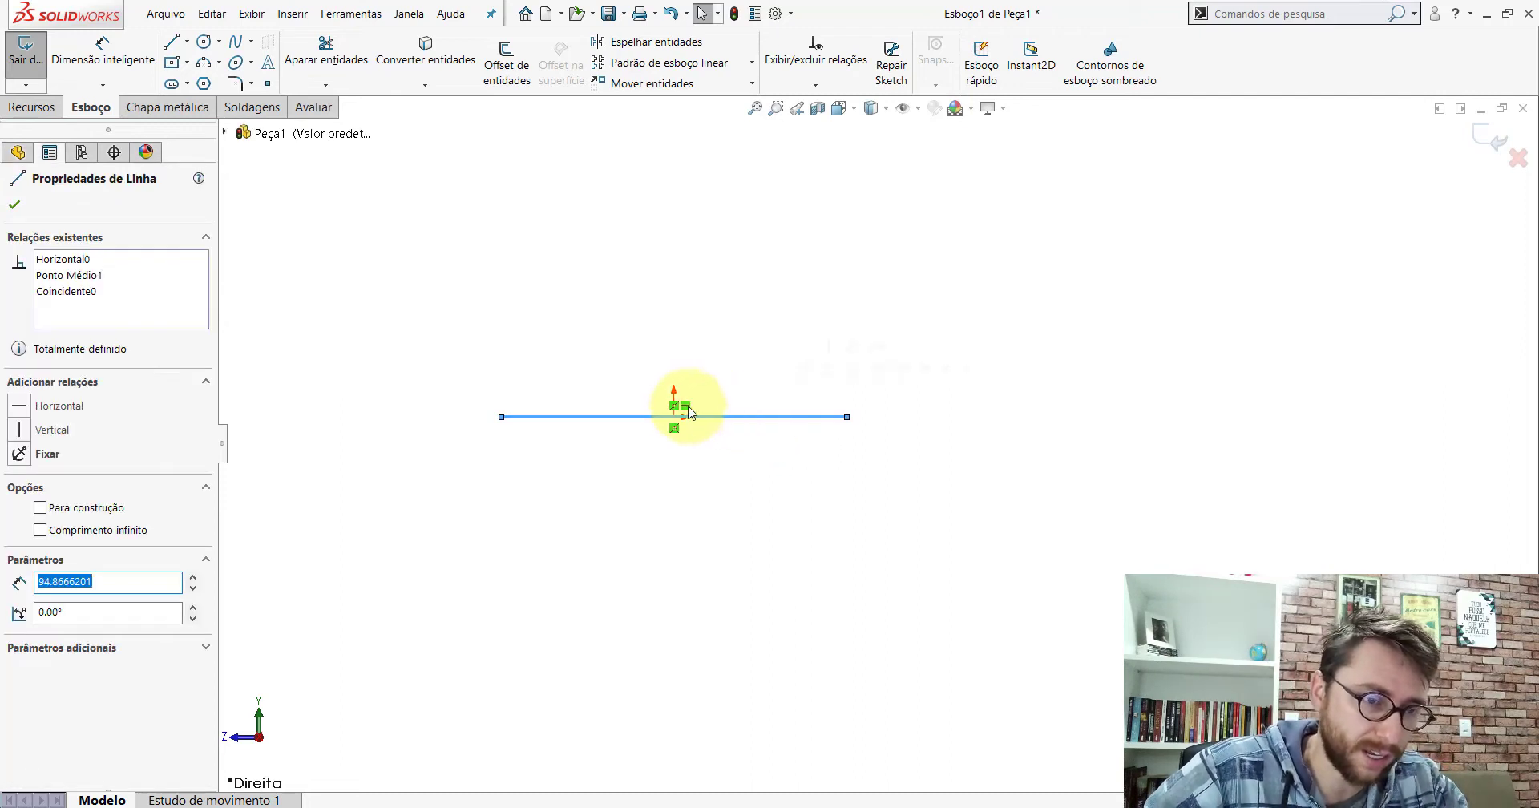
left_click(367, 204)
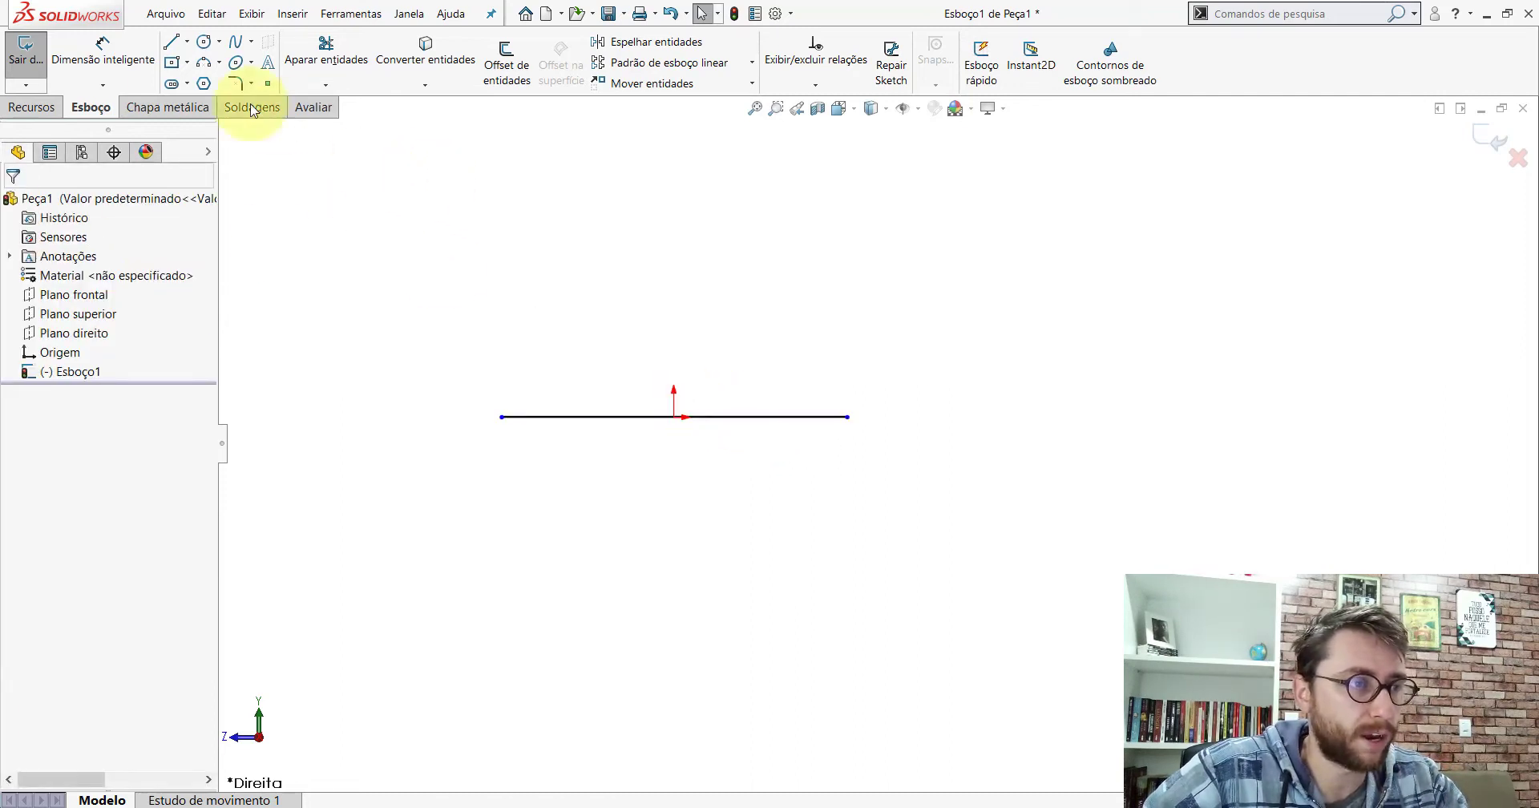
Step: Dimension the base line's length to 200 mm
key("d")
left_click(736, 417)
left_click(682, 514)
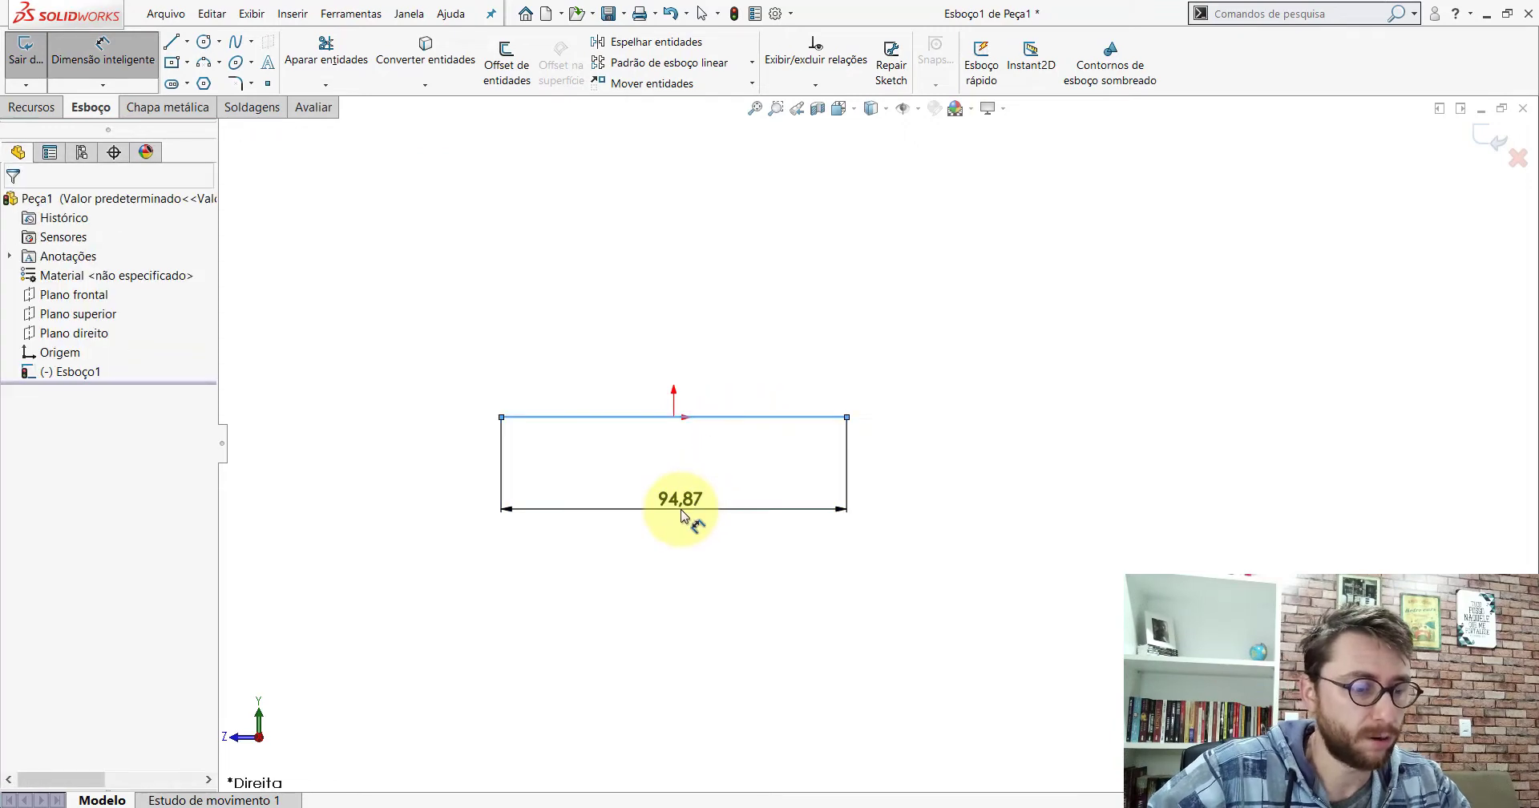
type("200")
key("Return")
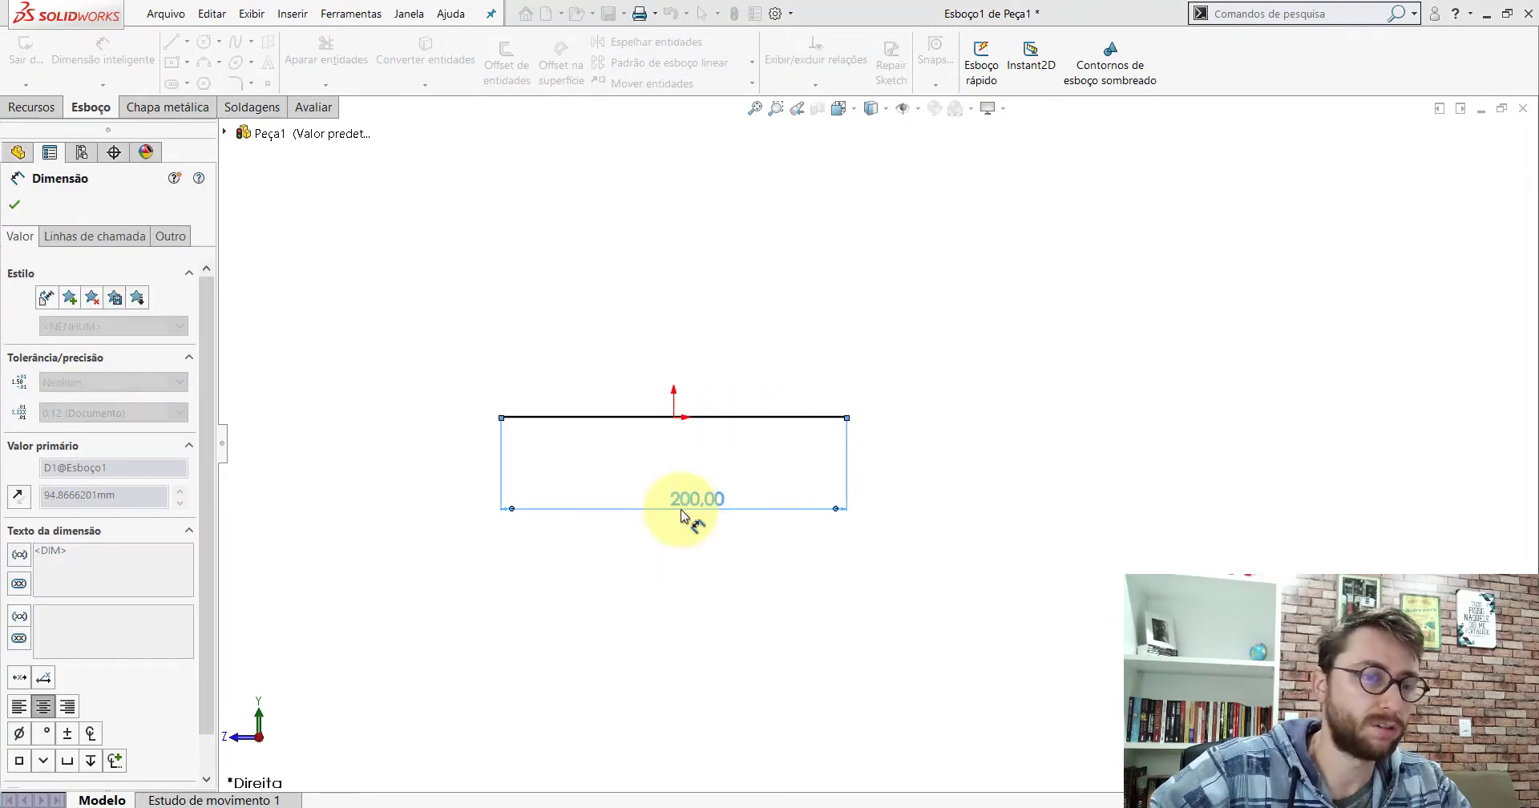
key("Escape")
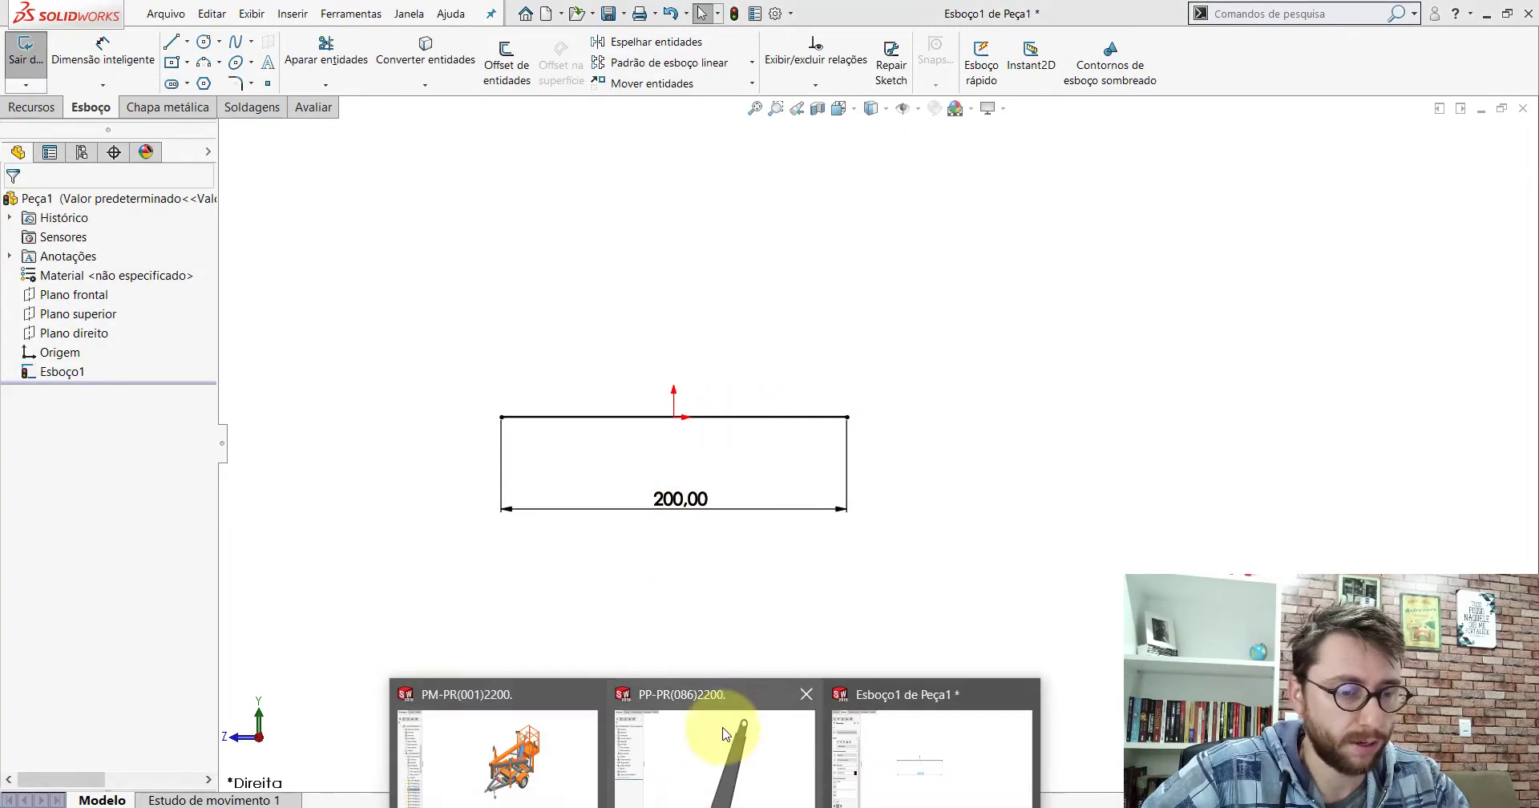
left_click(705, 721)
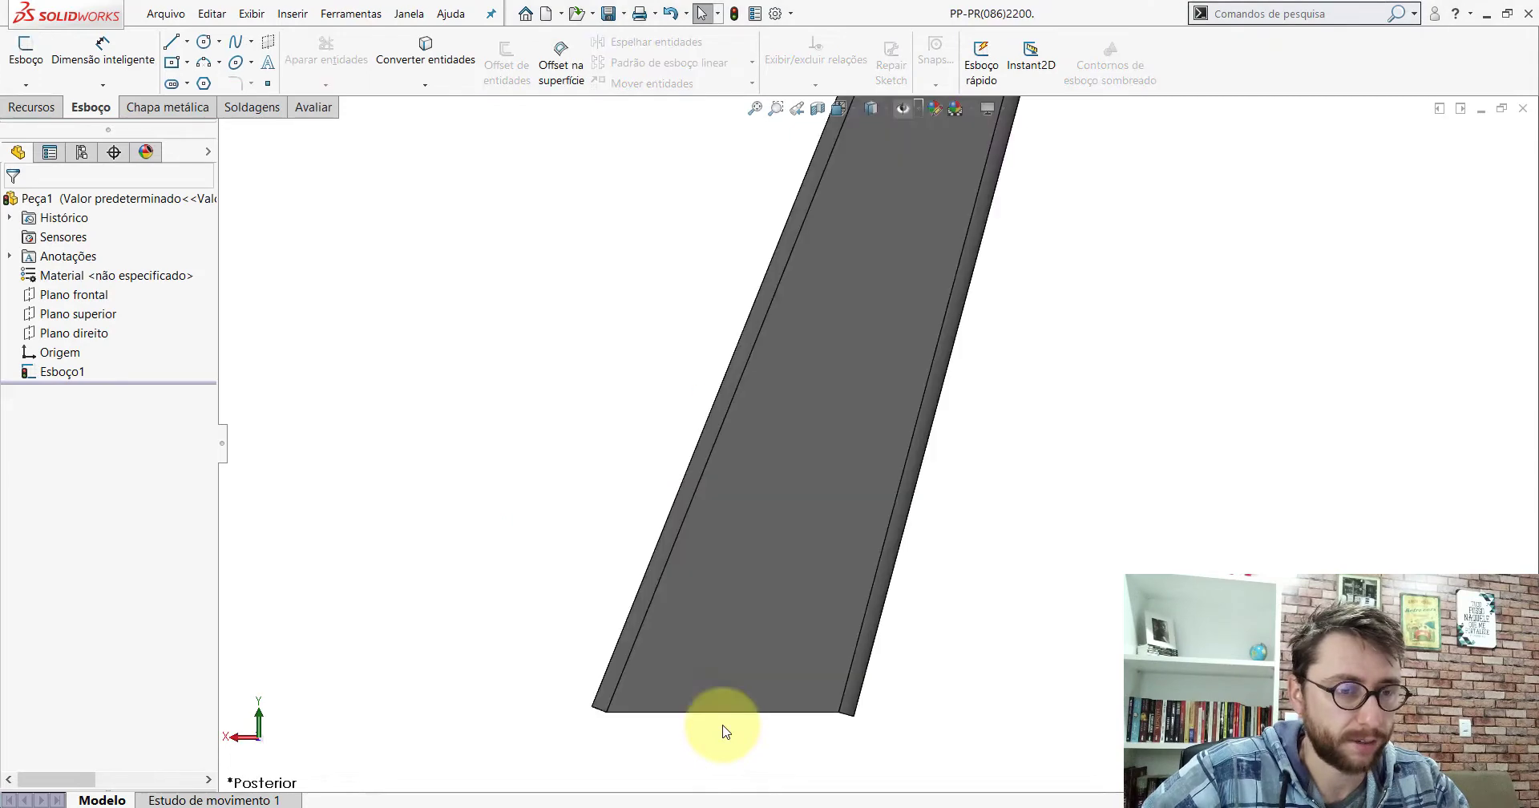
Step: Measure the lever's upper-to-bottom corner distance: 850.59 mm overall
left_click(305, 109)
left_click(193, 61)
scroll(903, 481, "up", 5)
scroll(903, 433, "down", 2)
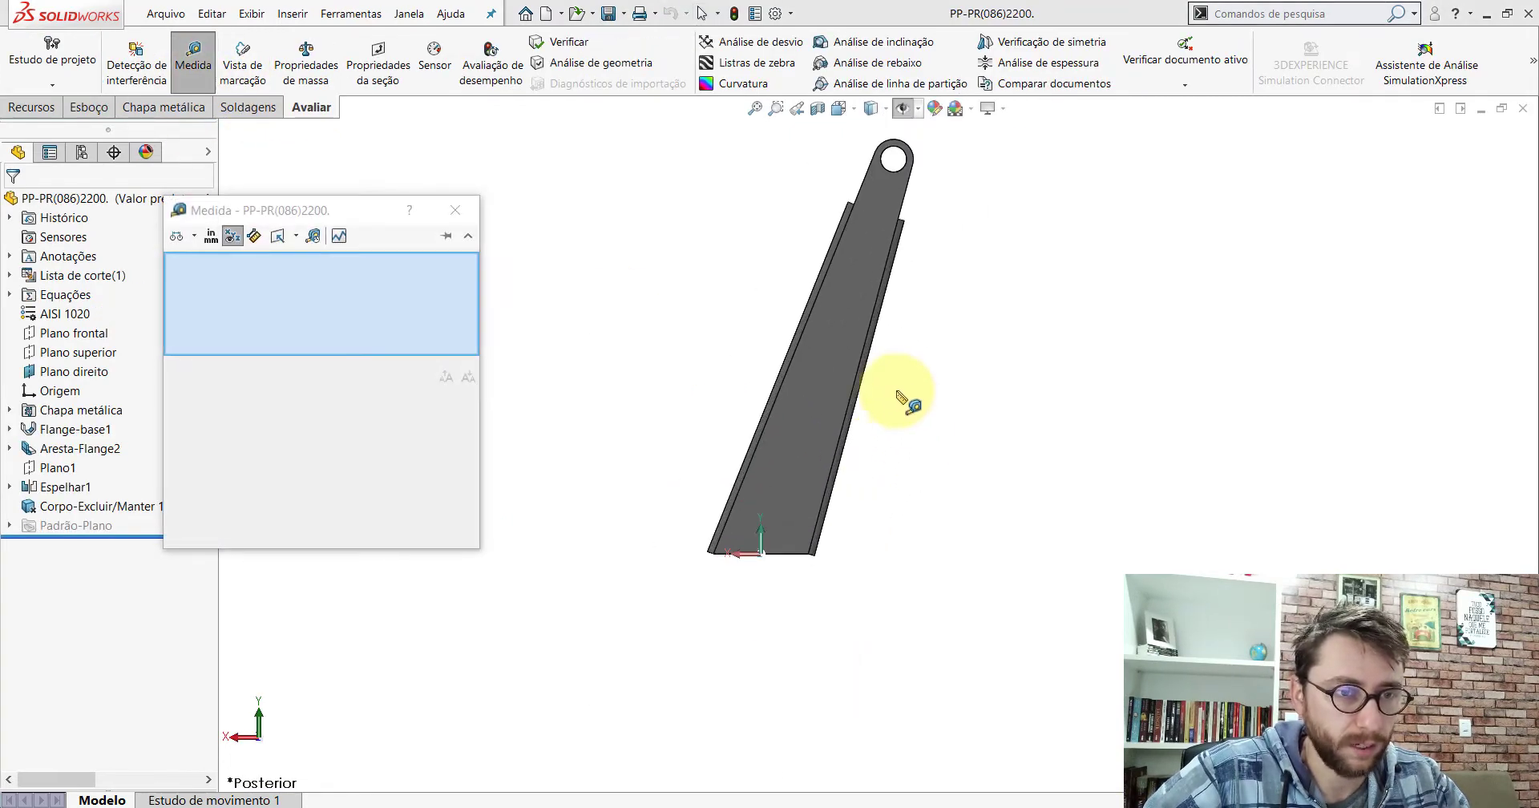
scroll(922, 221, "down", 3)
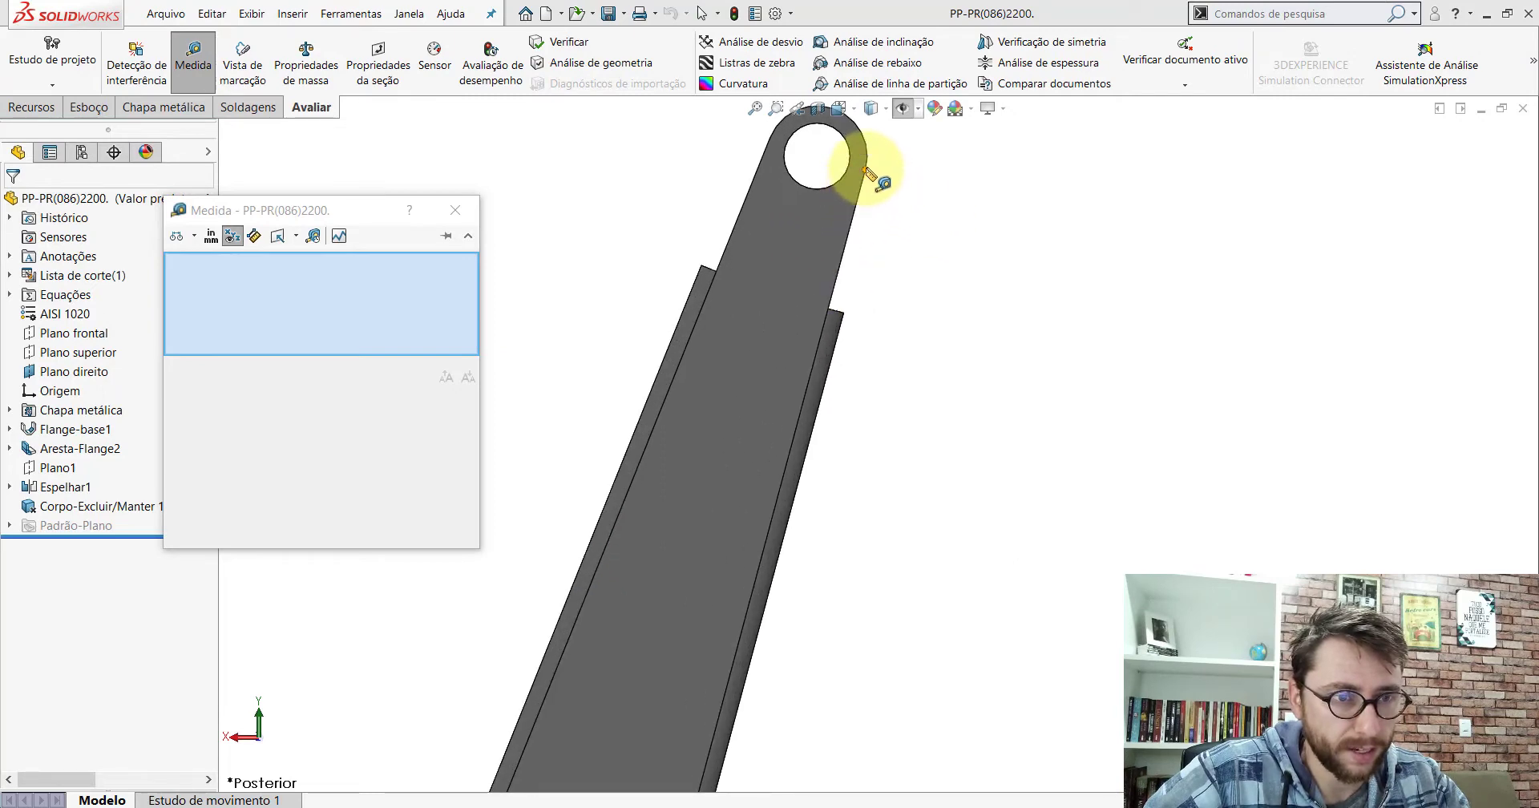
left_click(870, 163)
scroll(872, 353, "up", 3)
scroll(793, 673, "down", 3)
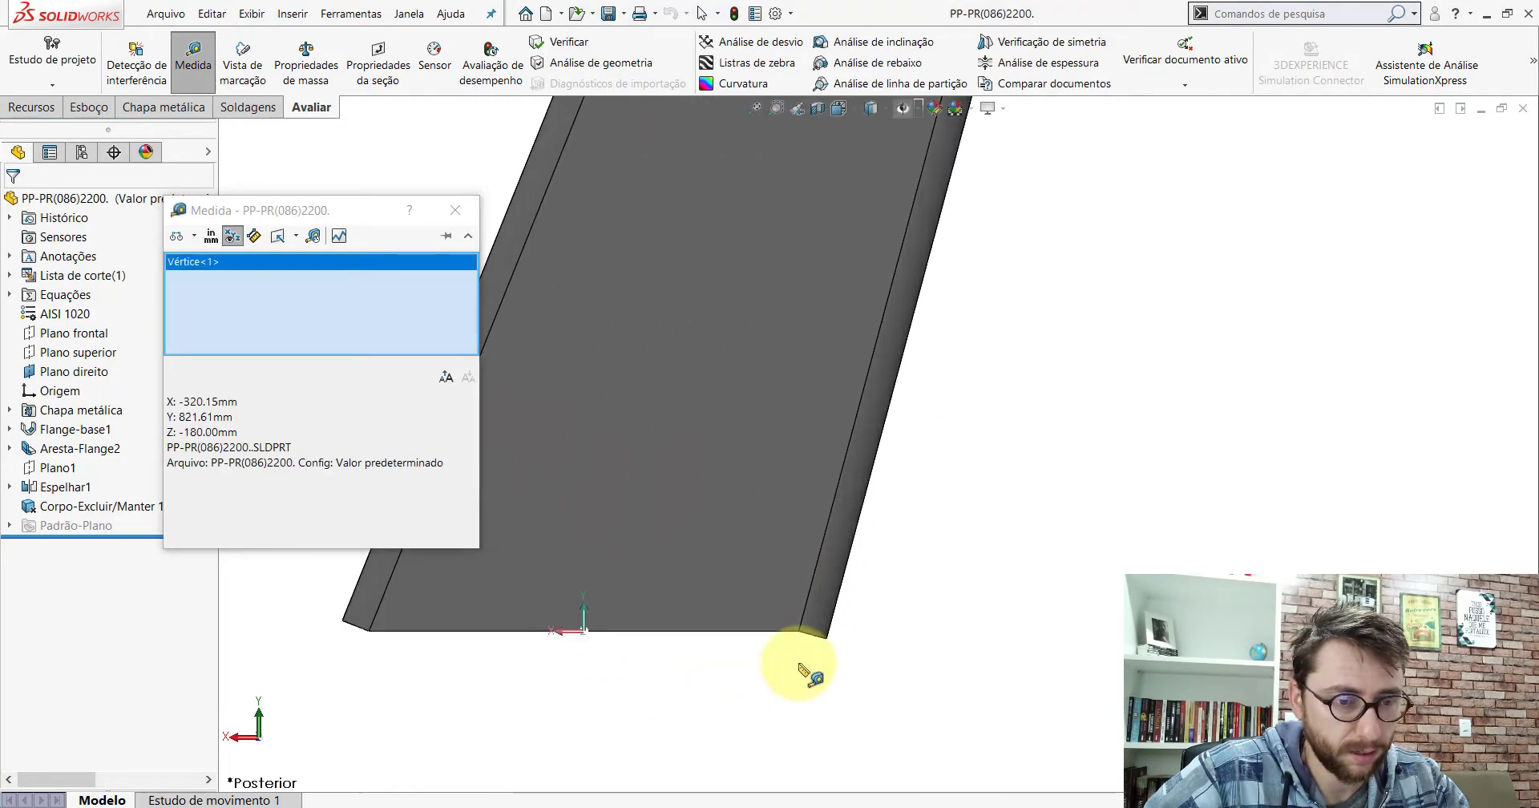
left_click(801, 631)
scroll(954, 425, "up", 3)
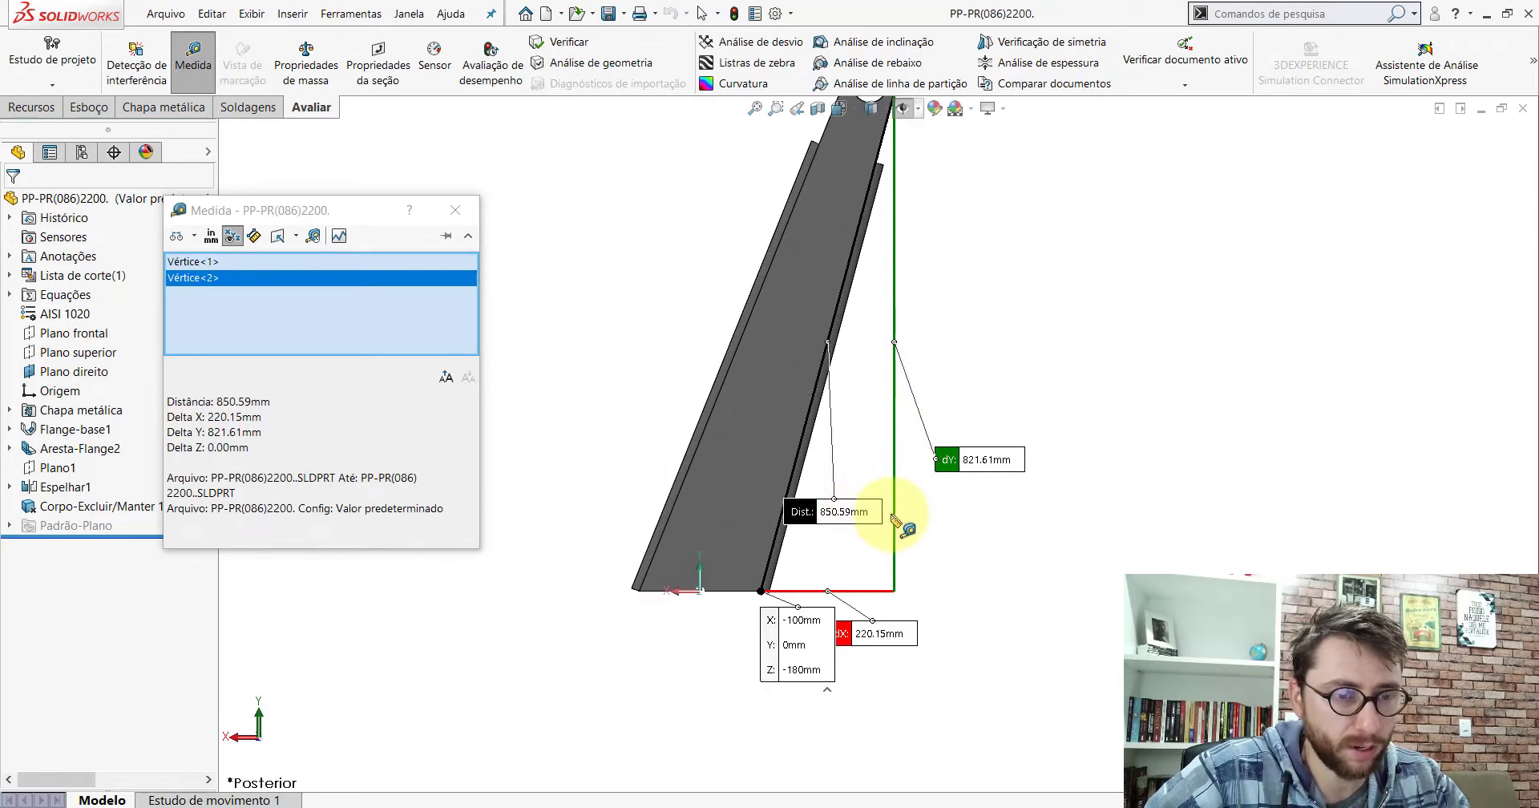
key("Escape")
Step: Draw a slanted line rising from the base line's right end
left_click(900, 753)
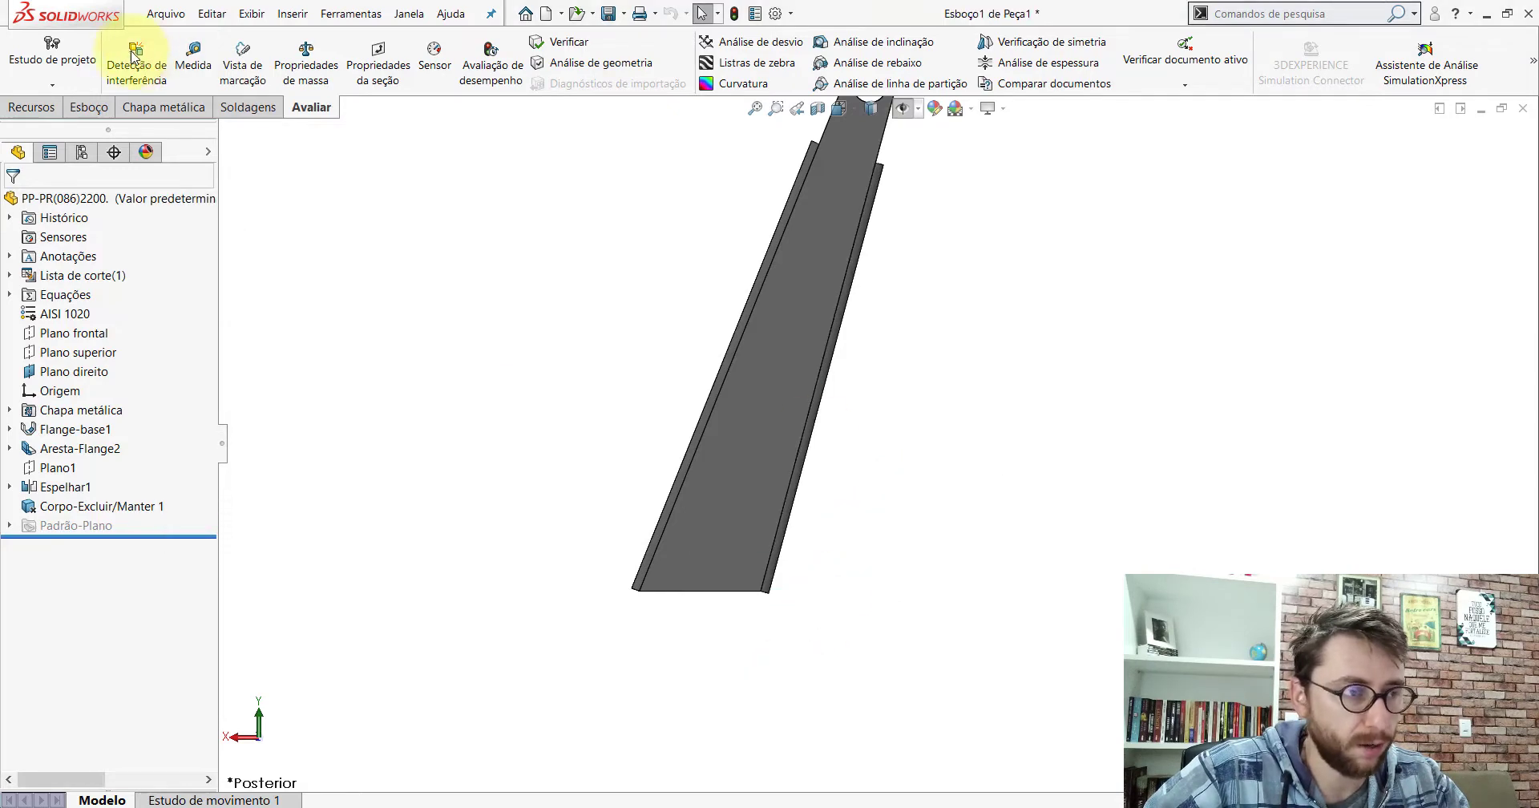
left_click(100, 111)
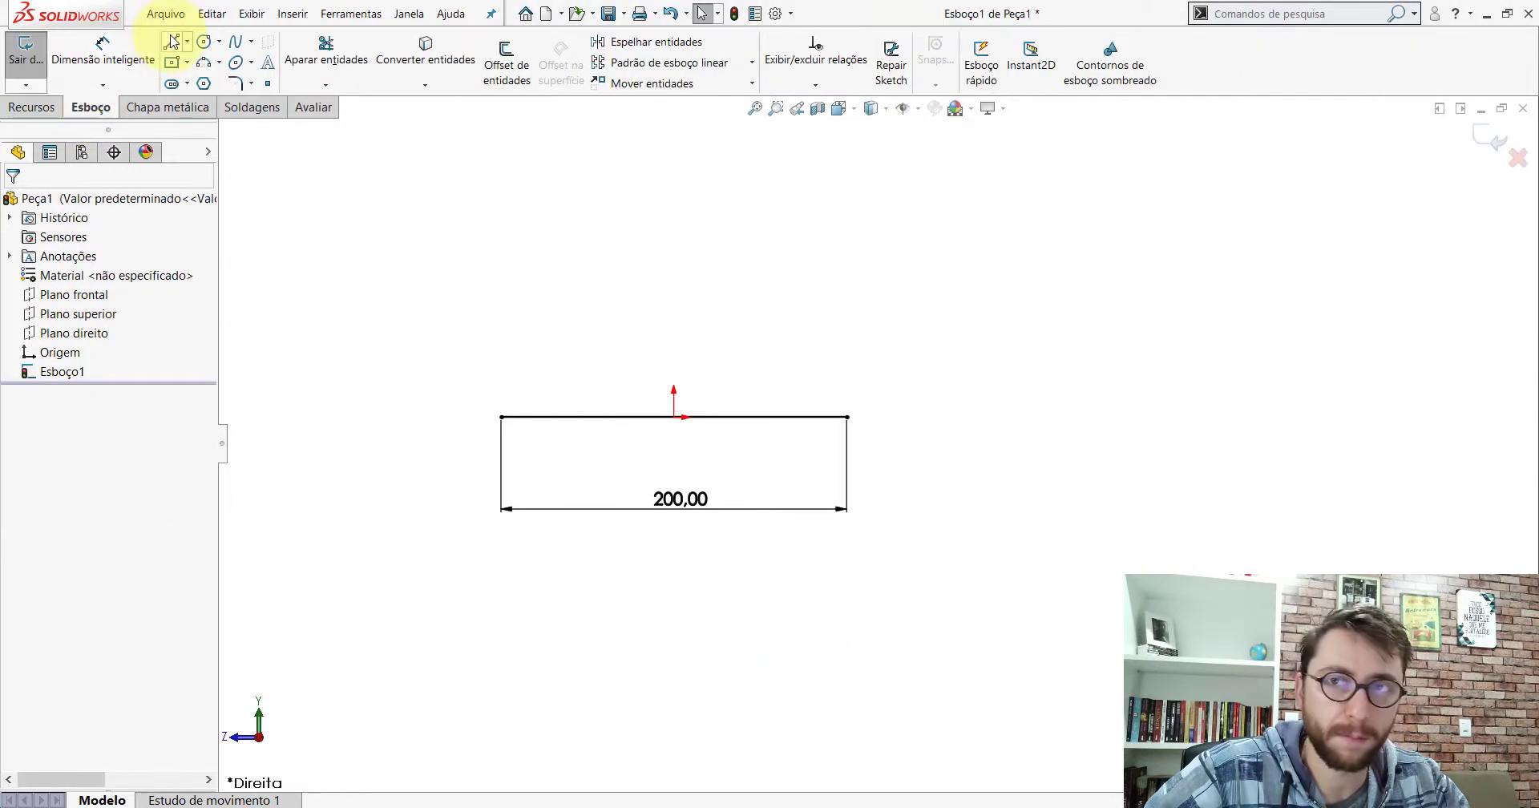
left_click(171, 42)
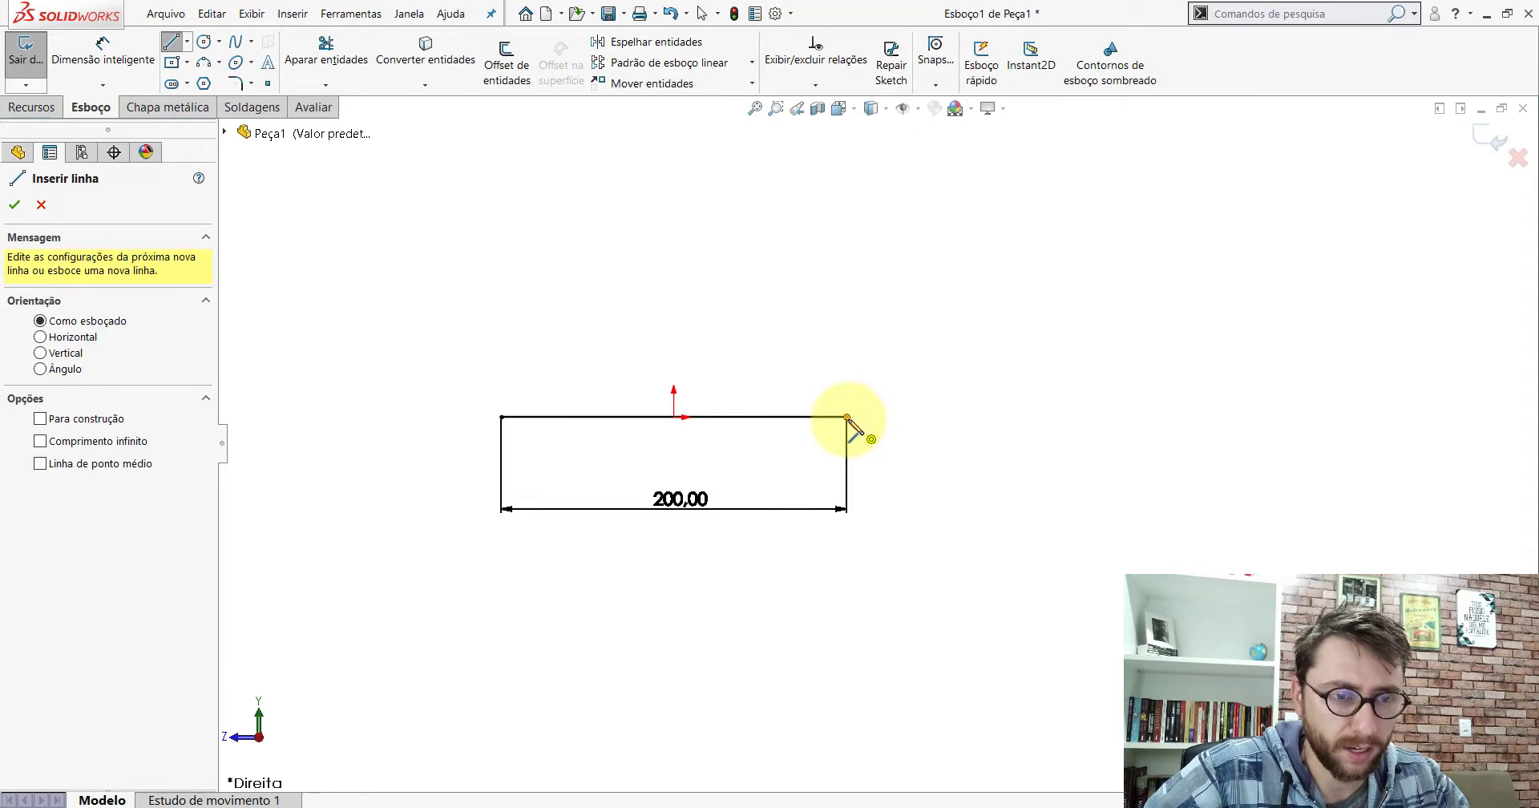
left_click(848, 417)
scroll(870, 437, "up", 5)
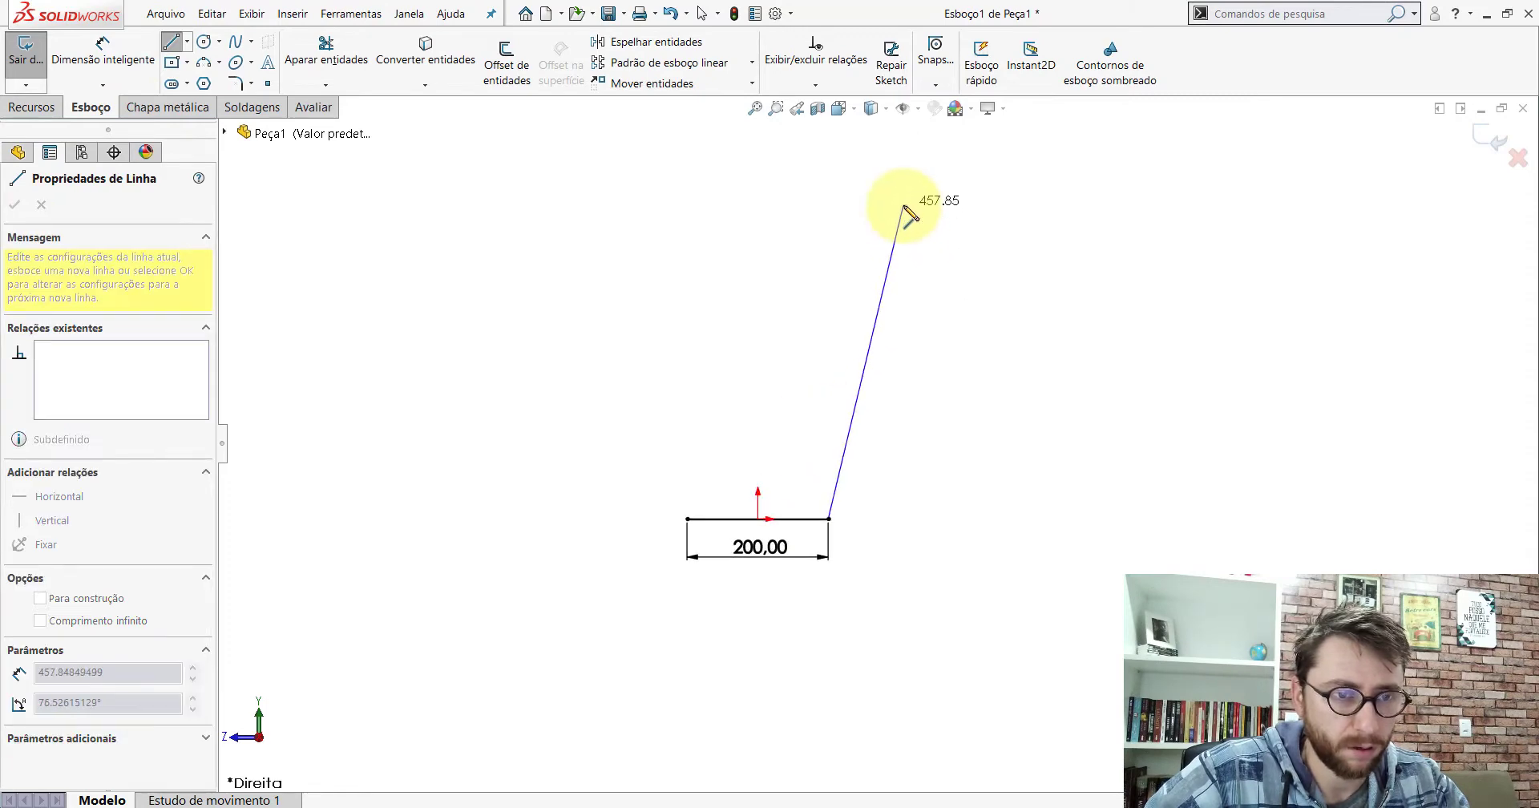
left_click(905, 206)
key("Escape")
Step: Dimension the slanted line's length to 850.59 mm
left_click(103, 50)
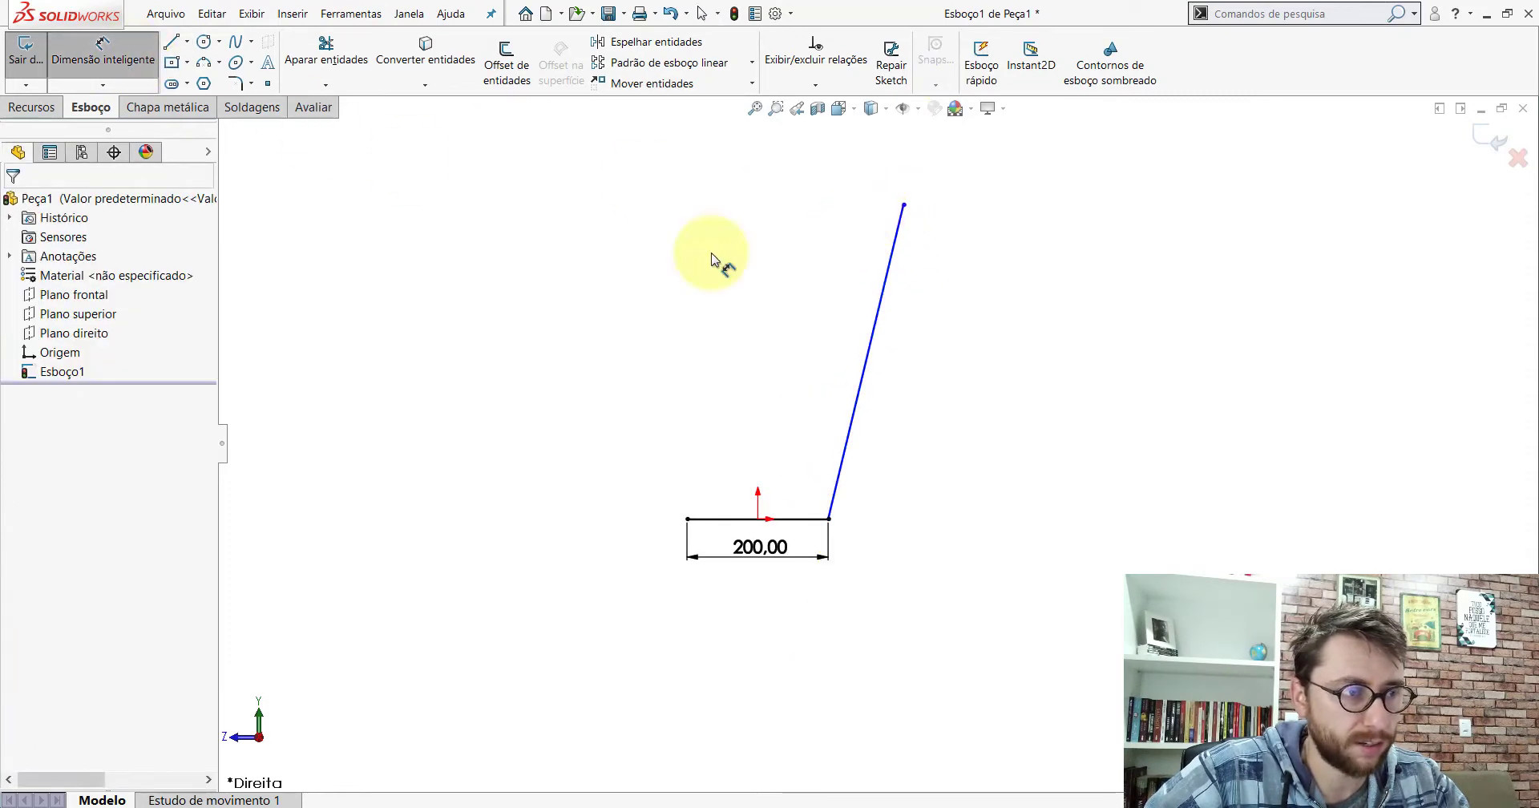
left_click(877, 329)
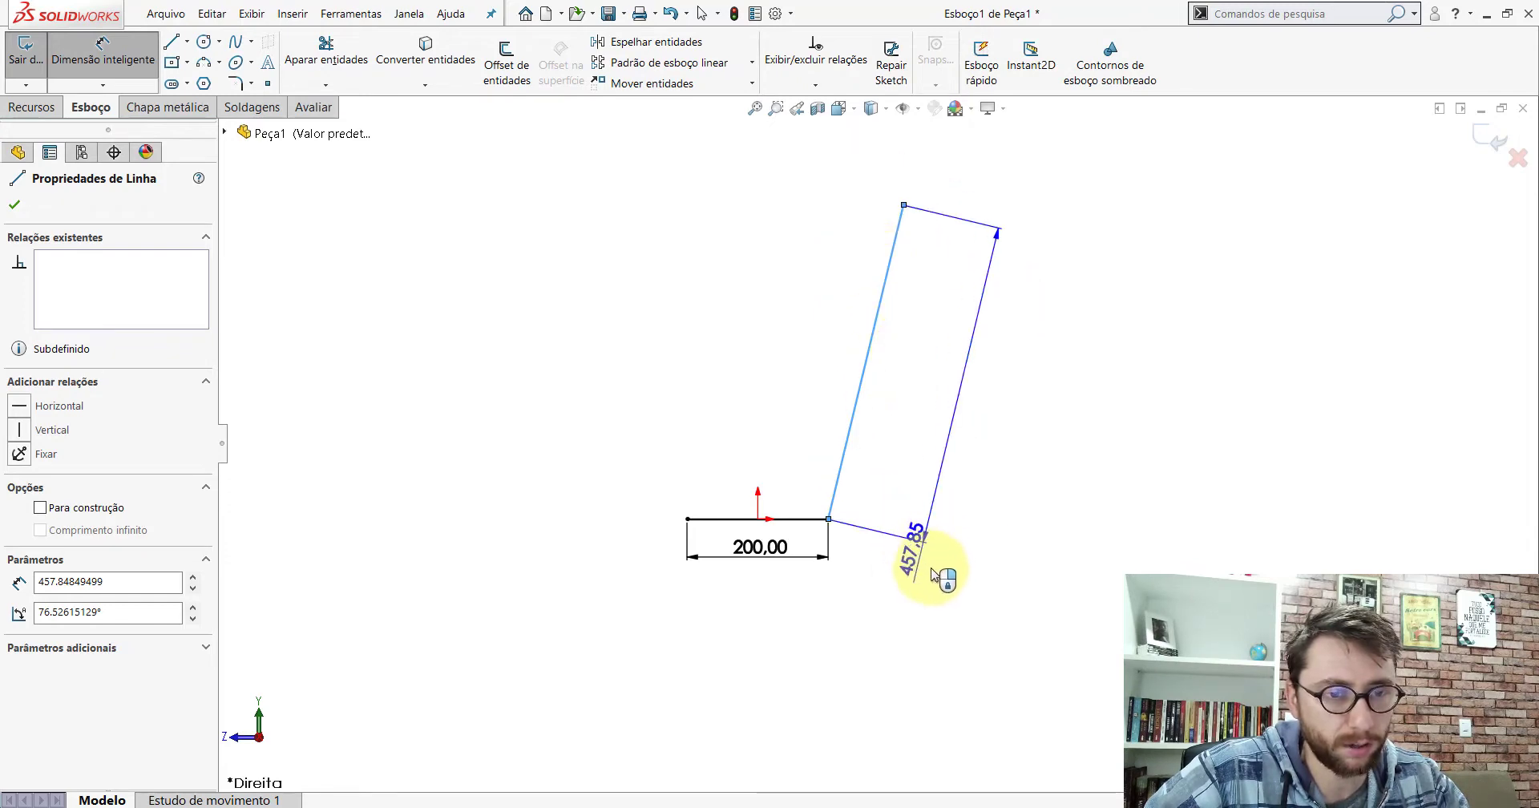
left_click(916, 590)
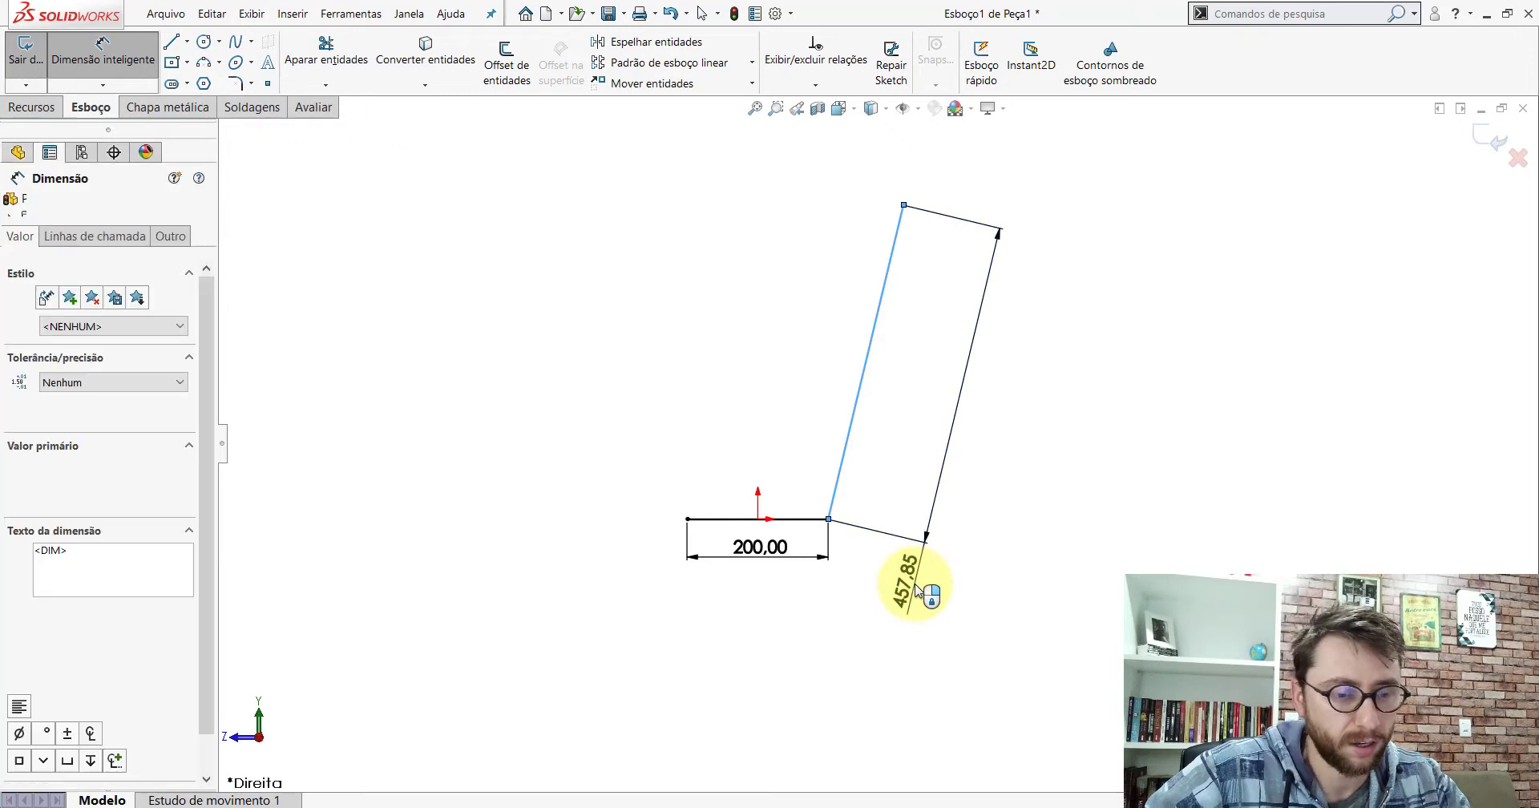
type("850,59")
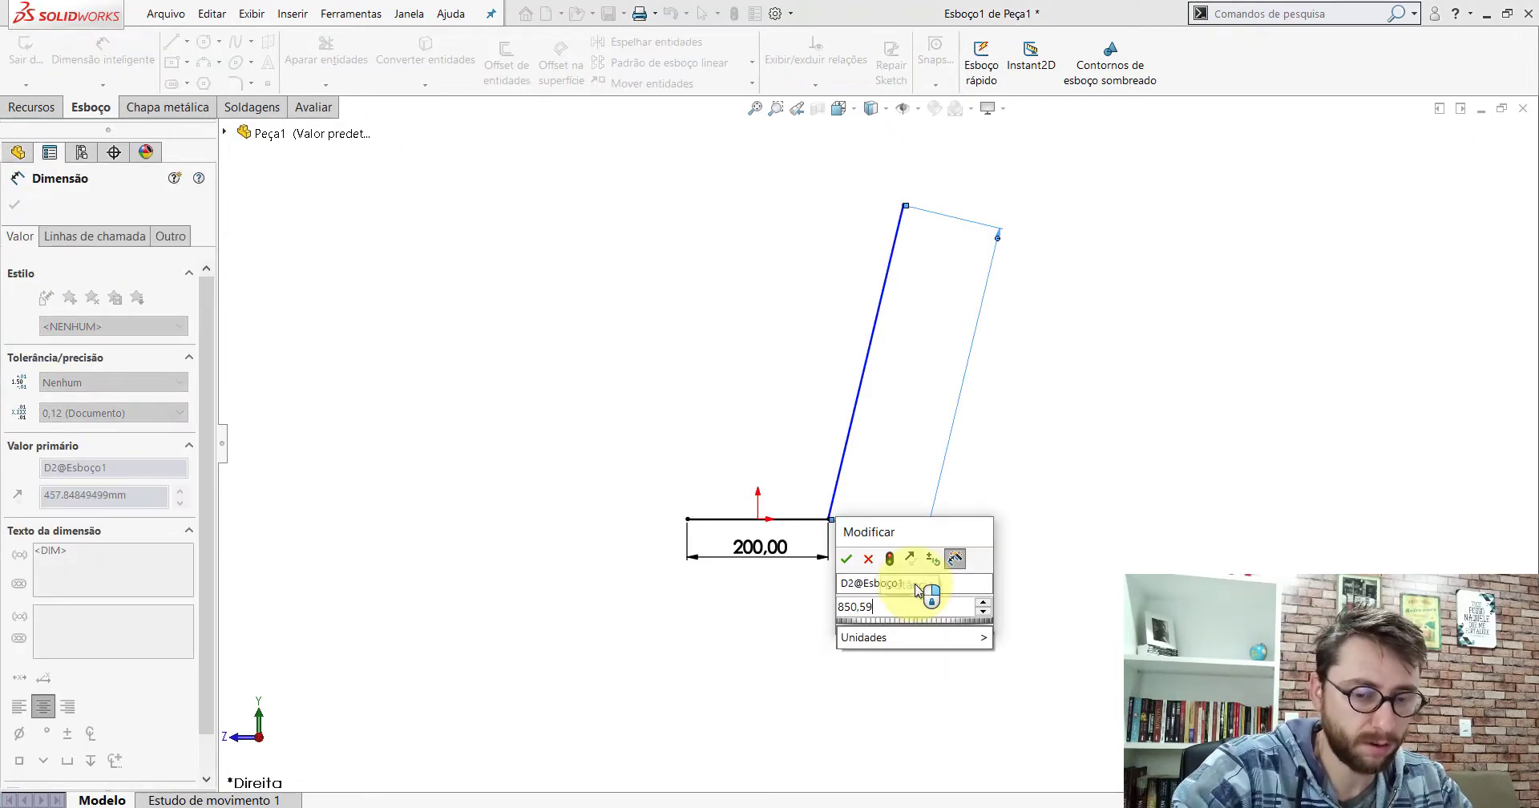
key("Return")
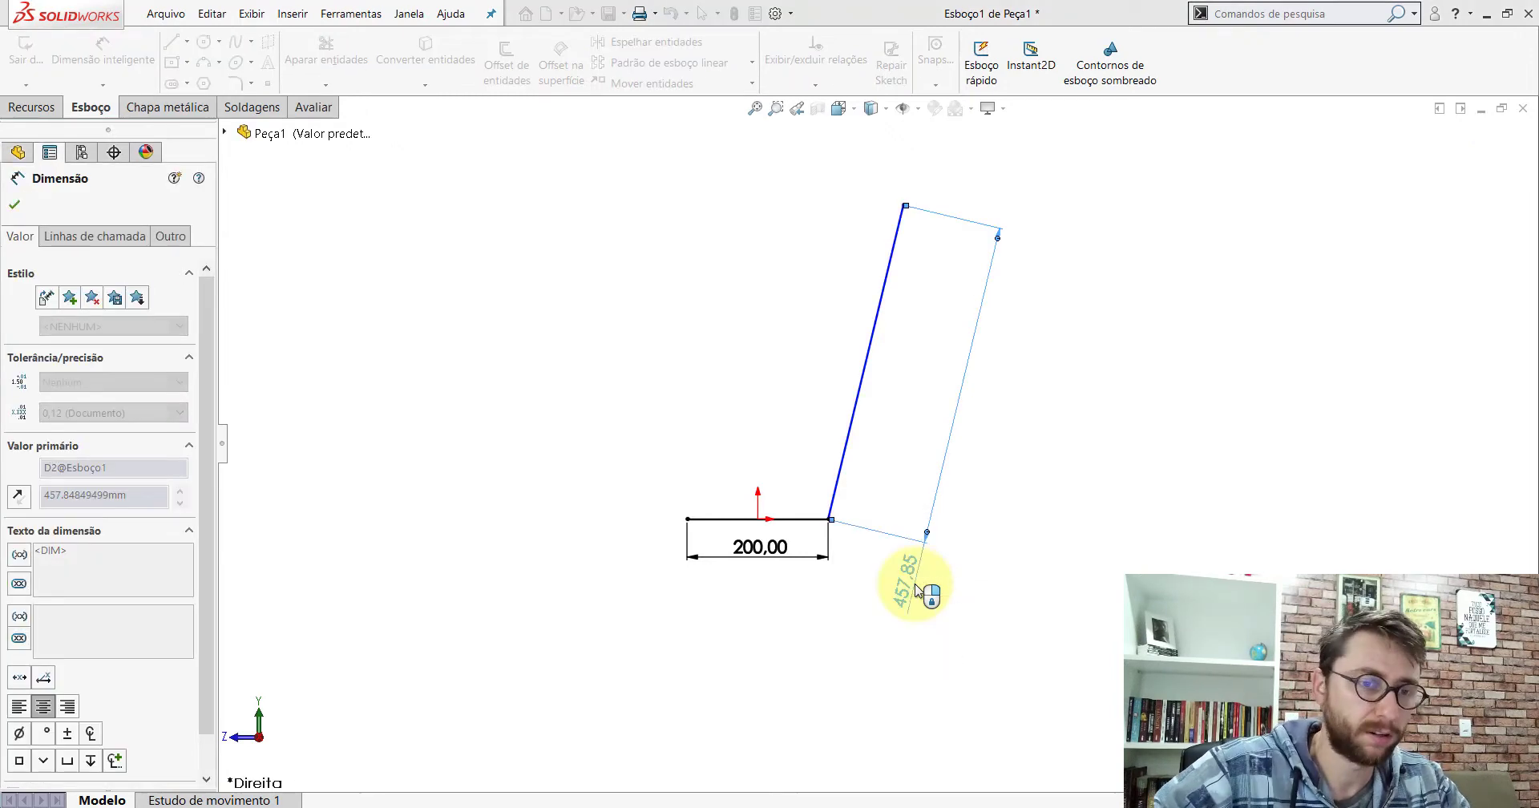
left_click(705, 769)
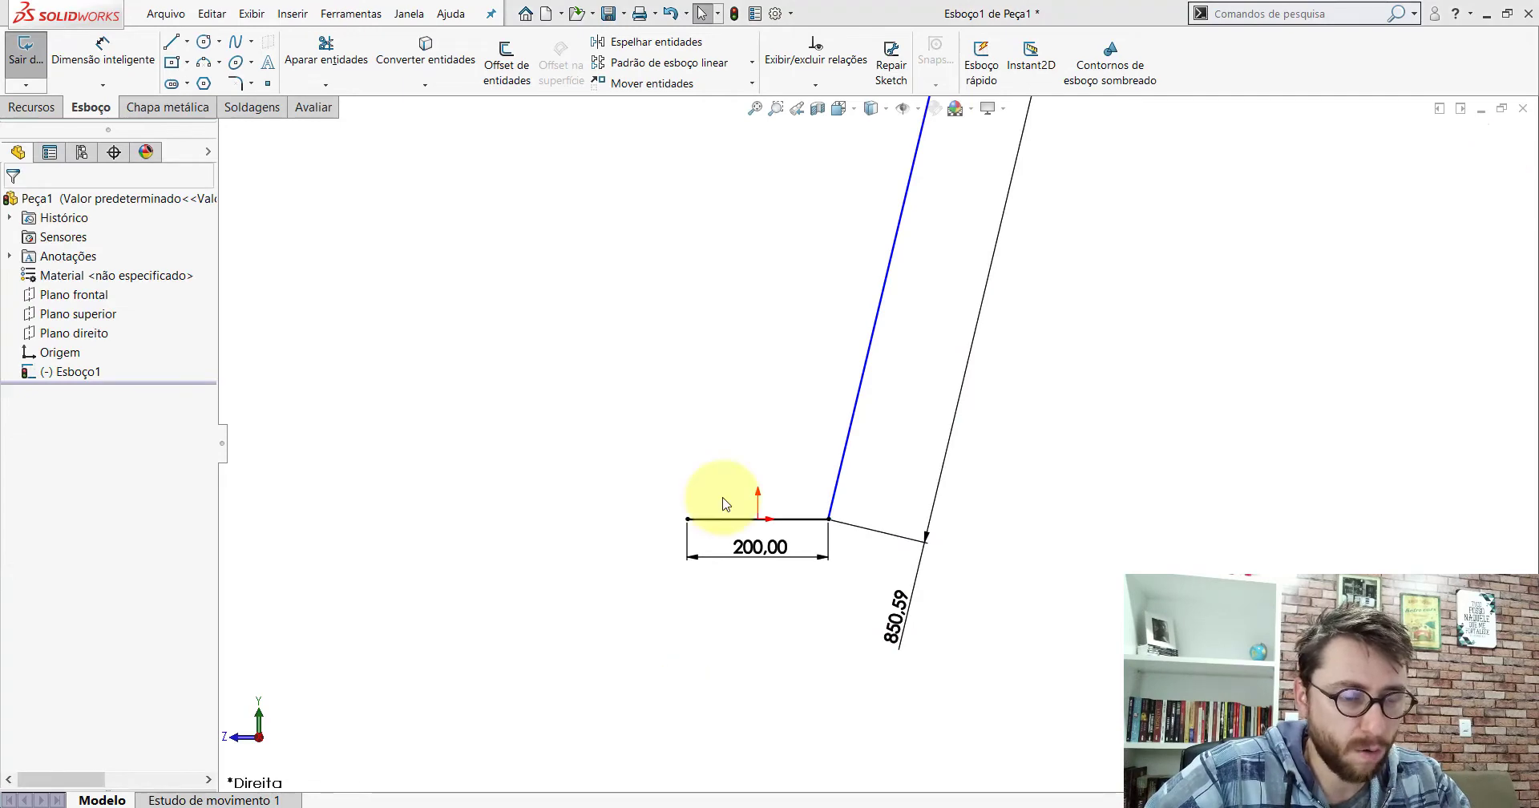
Step: Measure the angle between the lever's long right edge and bottom edge
left_click(304, 112)
left_click(193, 56)
scroll(793, 541, "down", 2)
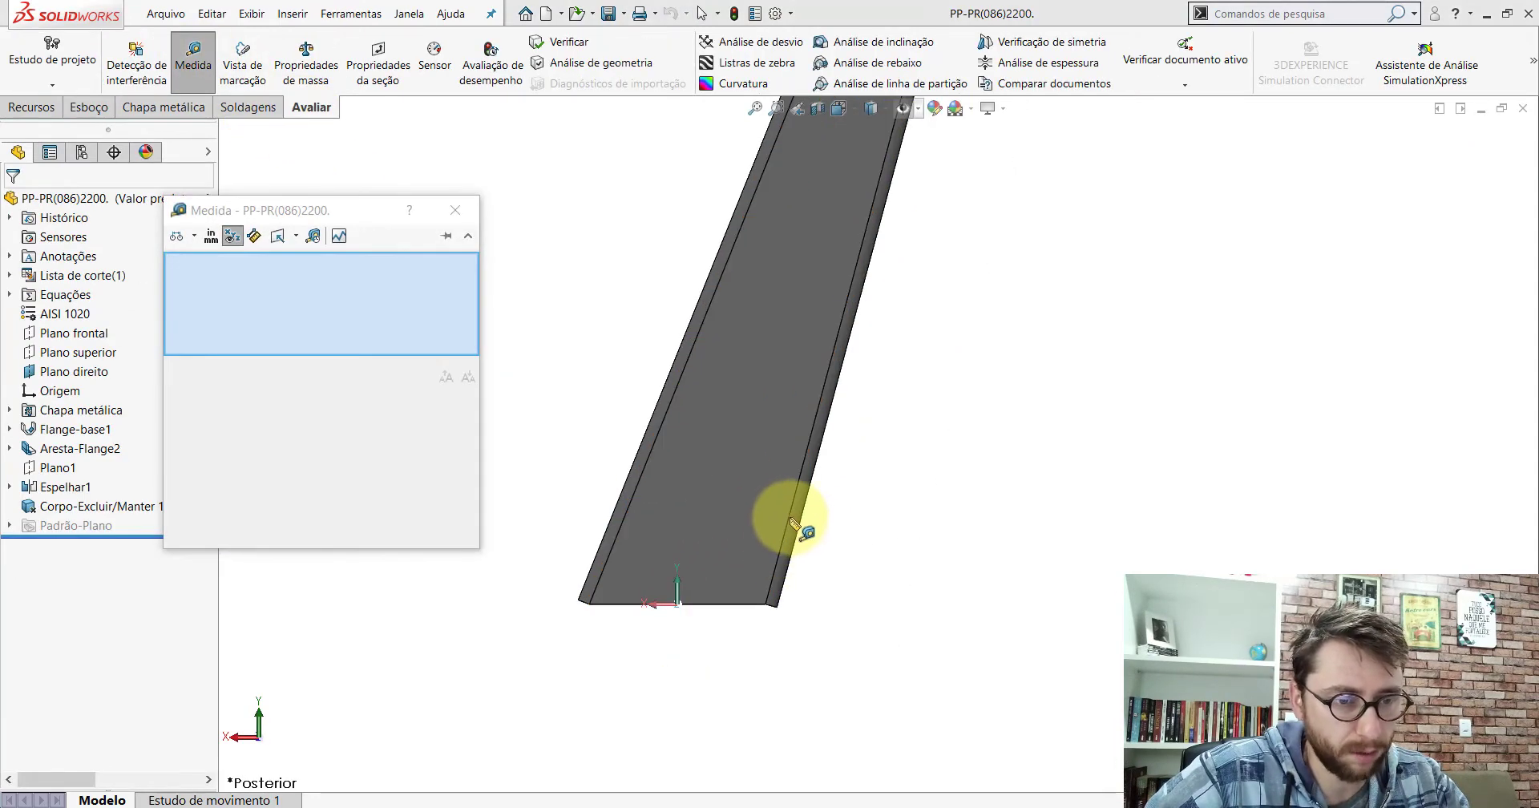
left_click(791, 519)
left_click(734, 606)
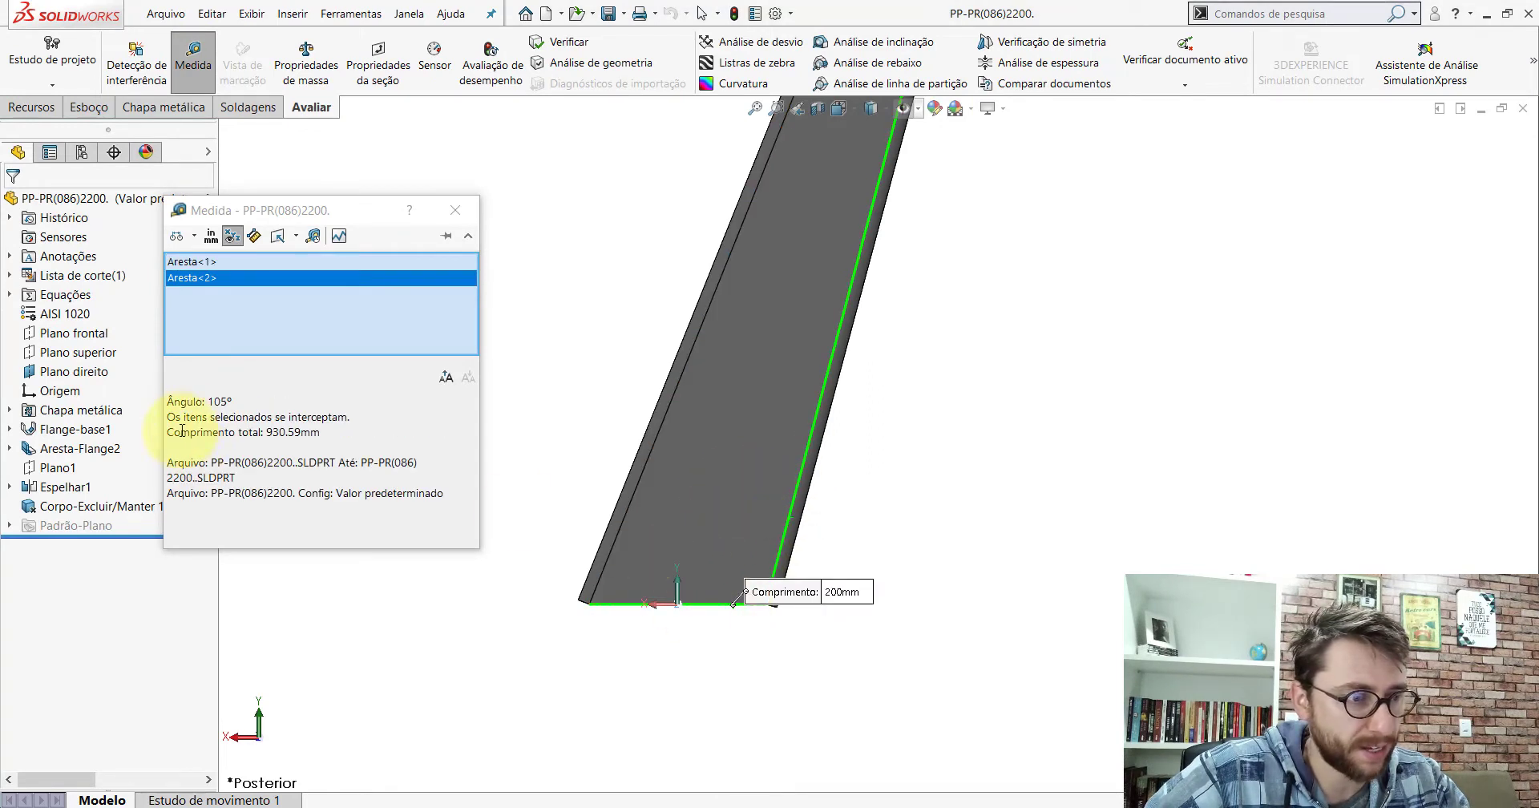
key("Escape")
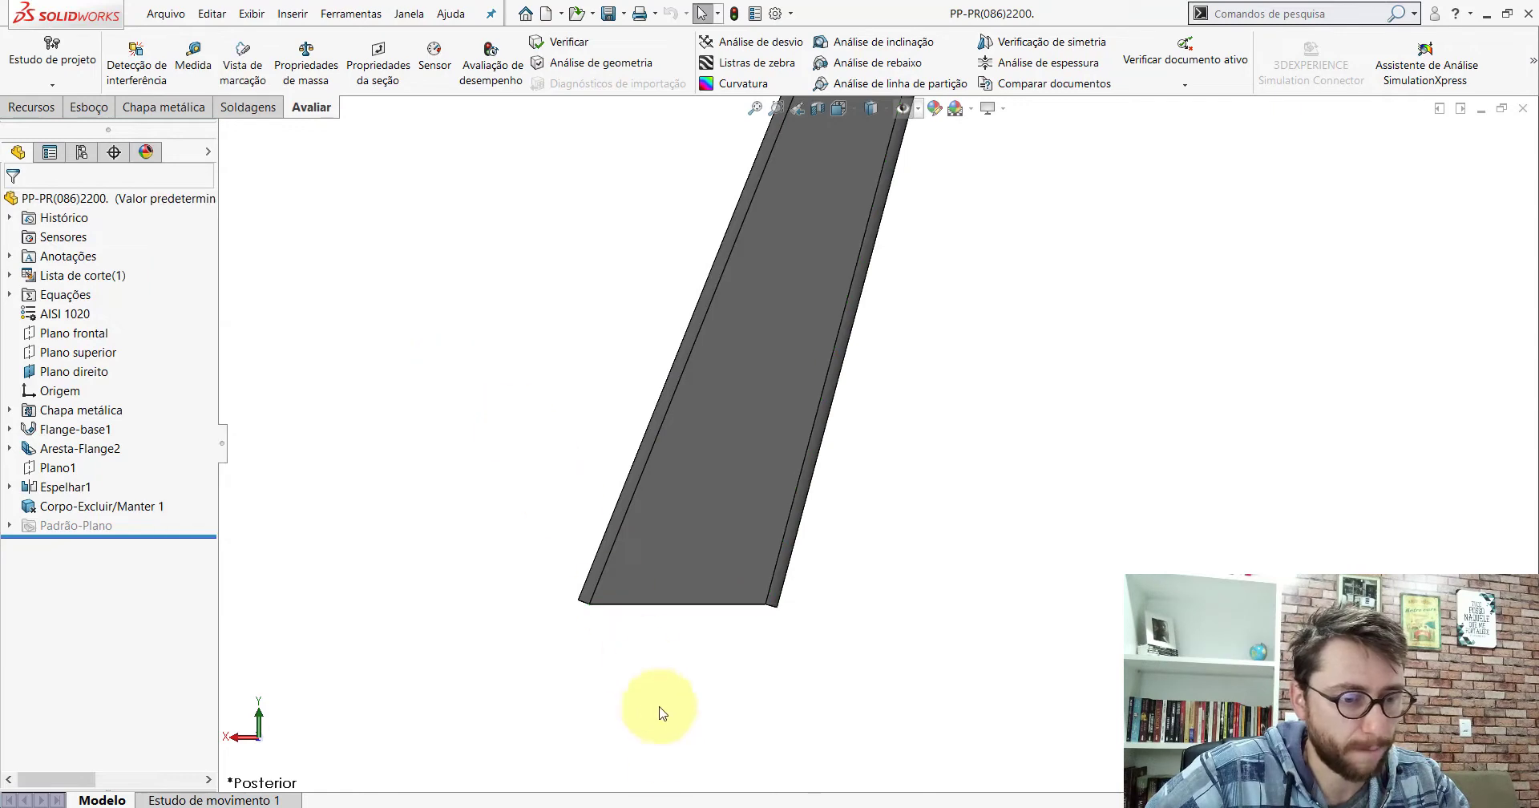
Step: Dimension the slanted line at 105° to the base line
key("ctrl+Tab")
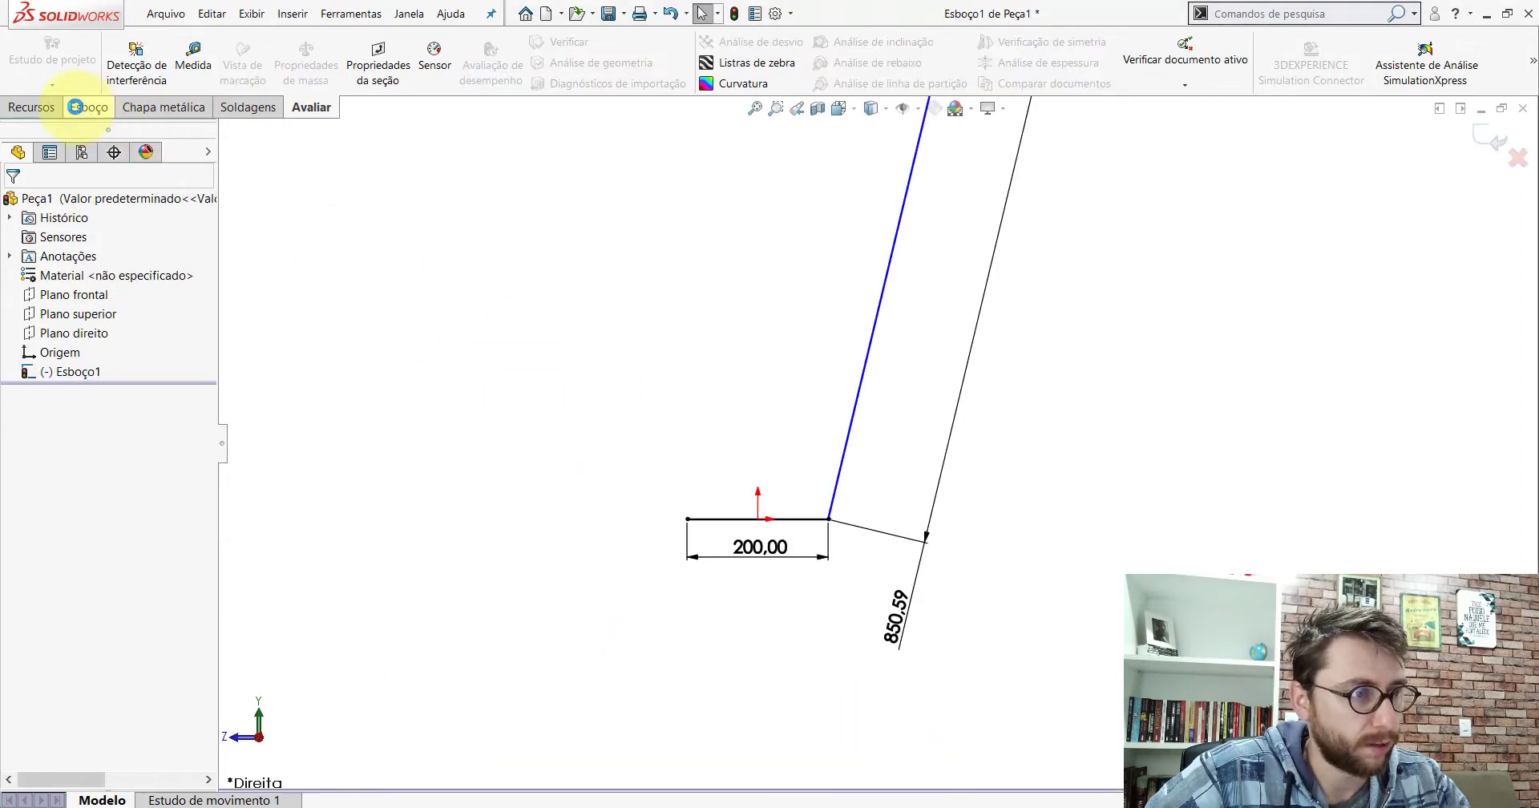
left_click(81, 107)
left_click(100, 55)
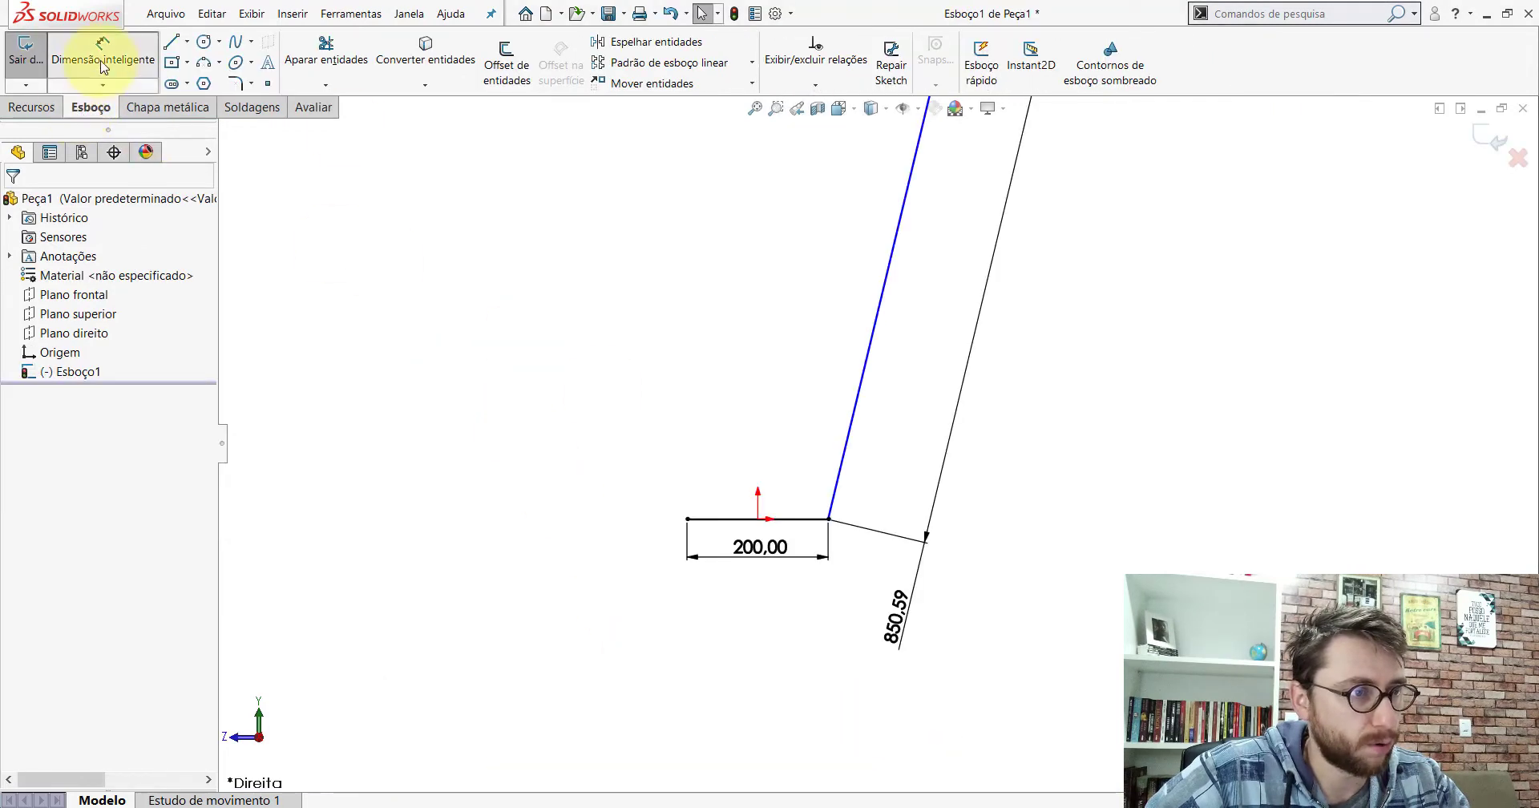
left_click(868, 372)
left_click(781, 519)
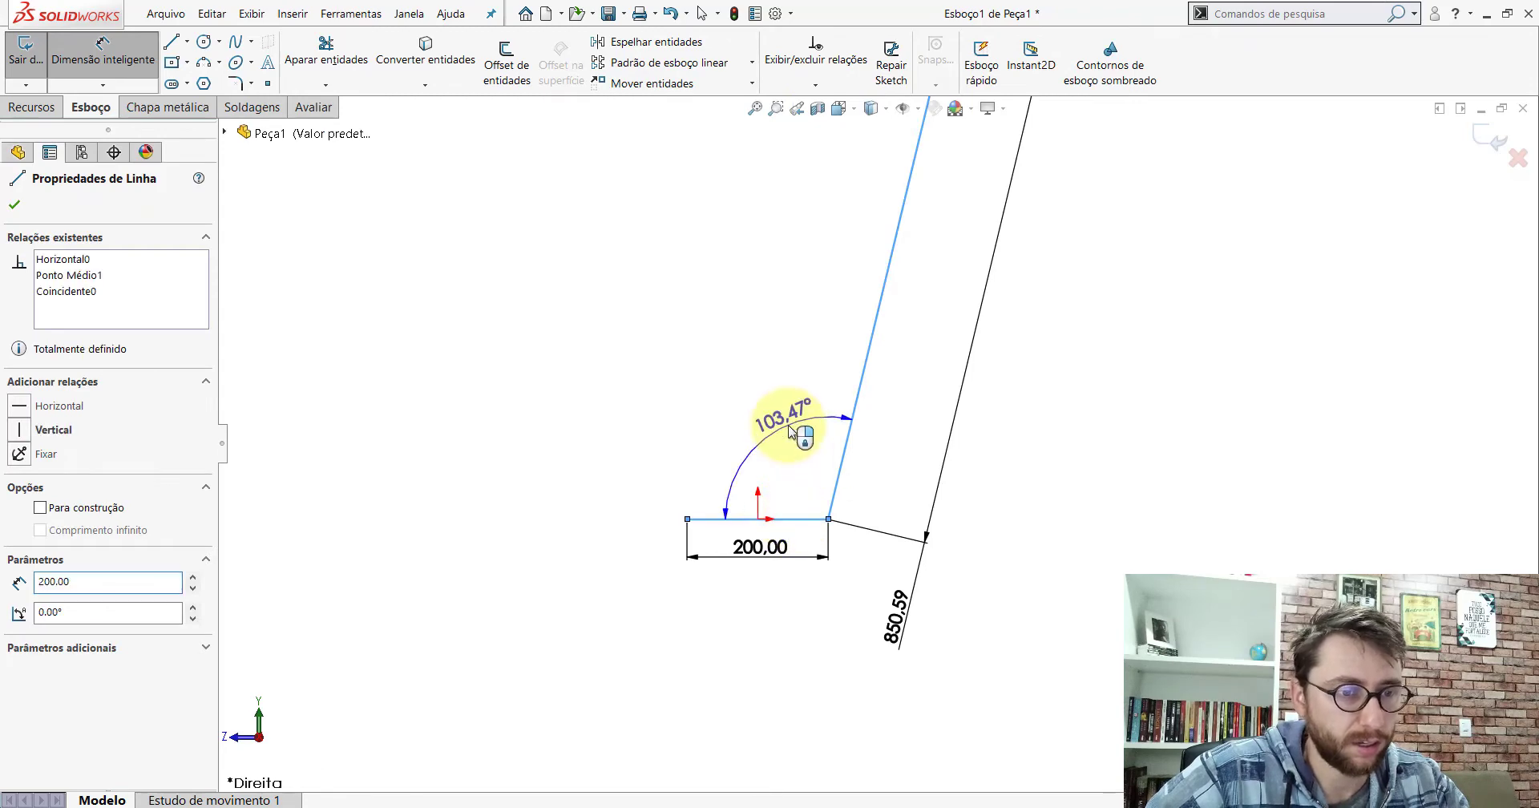
left_click(791, 433)
type("105")
key("Return")
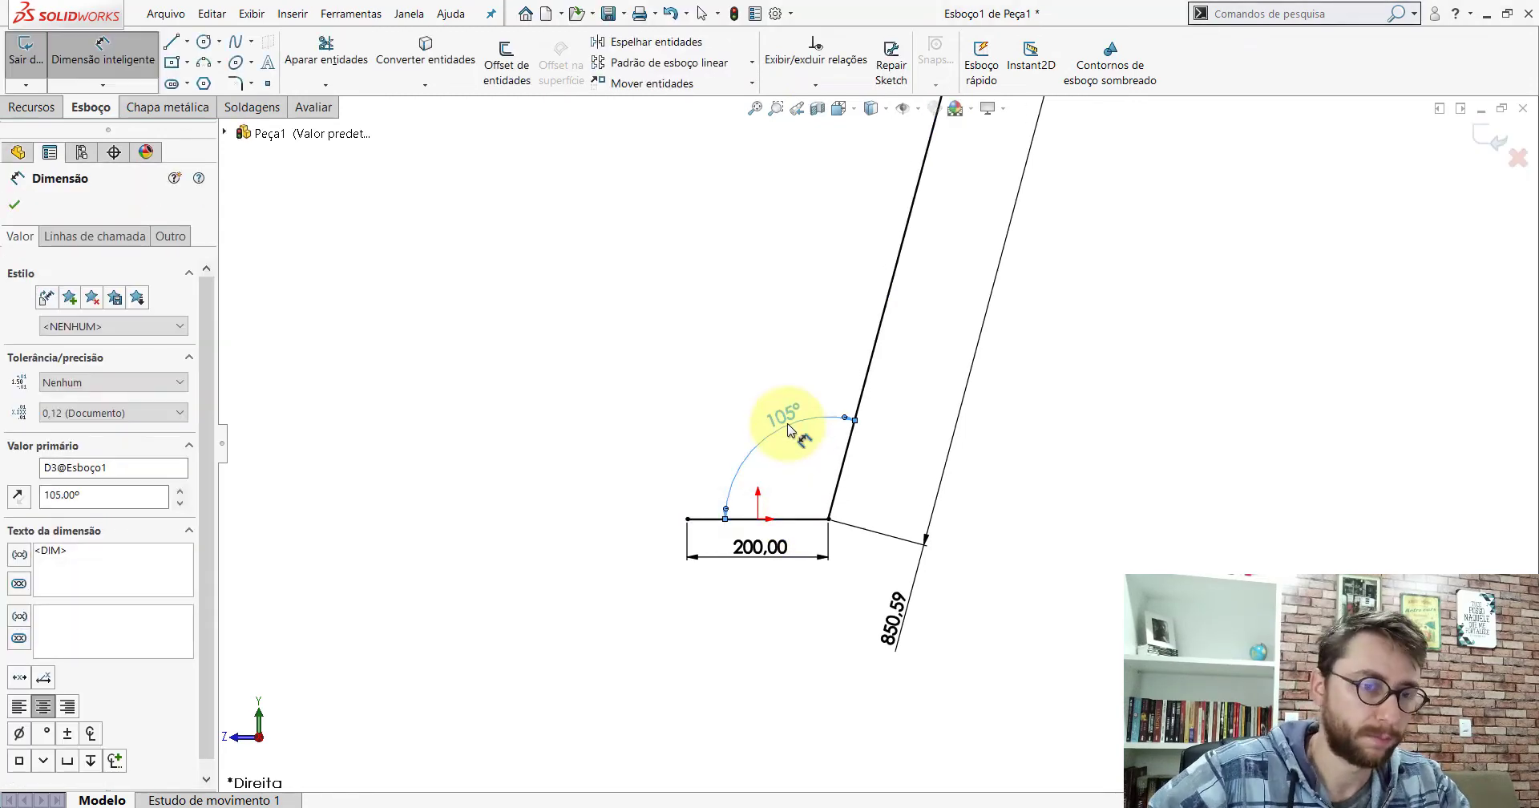
key("Escape")
Step: Draw a second line rising from the base line's left end
left_click(173, 44)
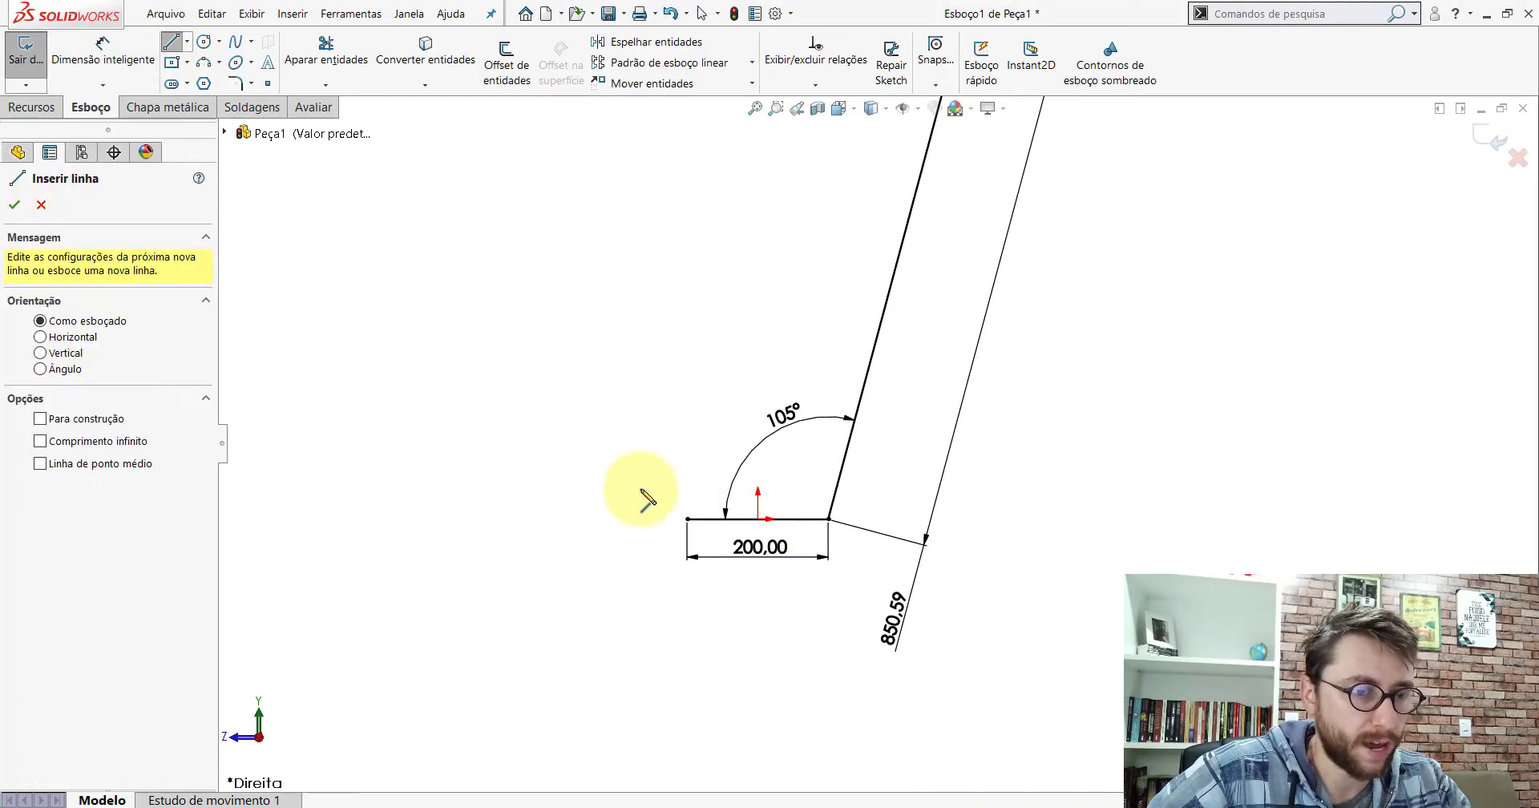
left_click(686, 519)
scroll(842, 440, "up", 2)
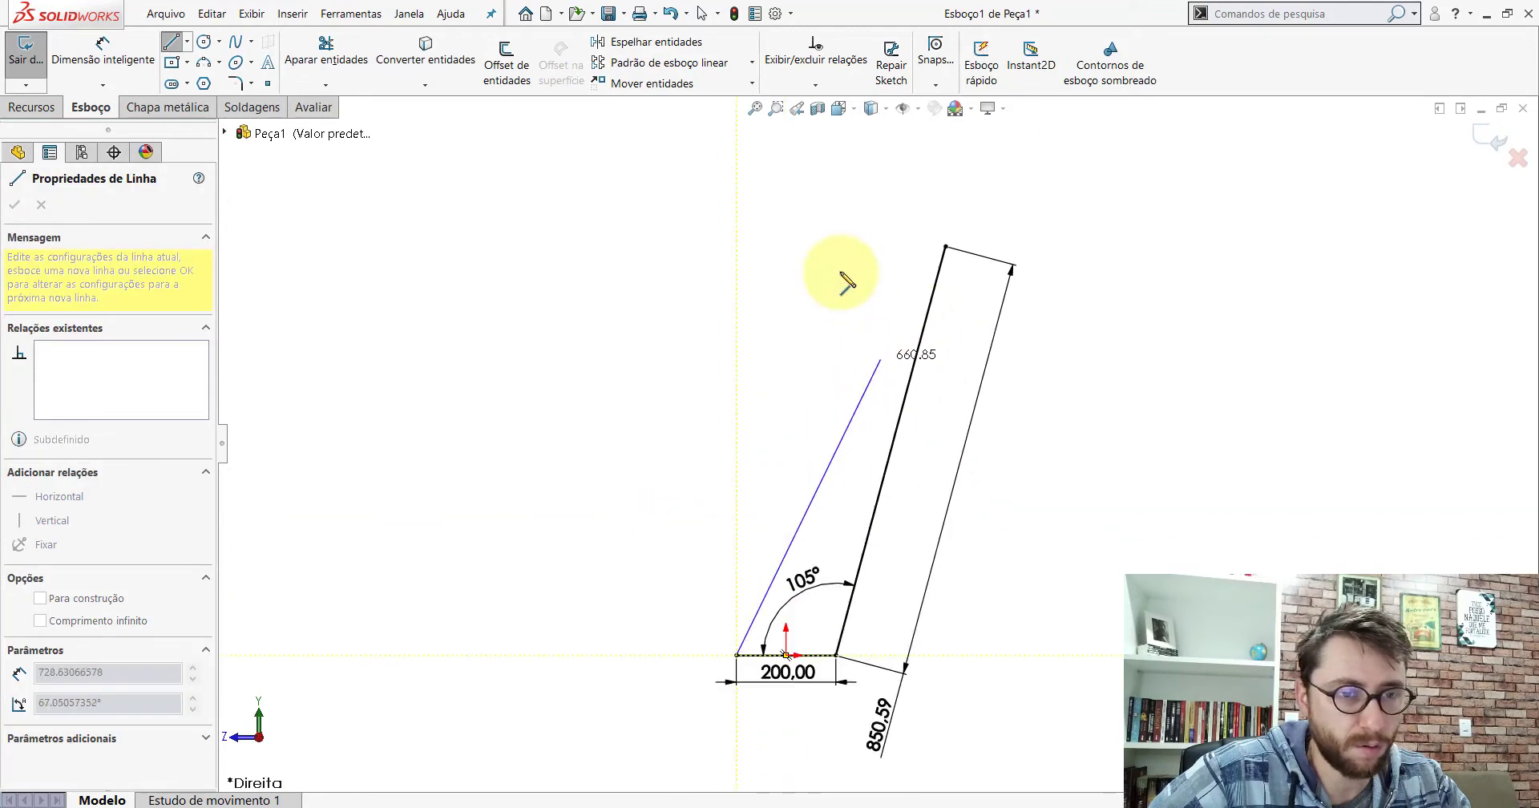
left_click(819, 199)
key("Escape")
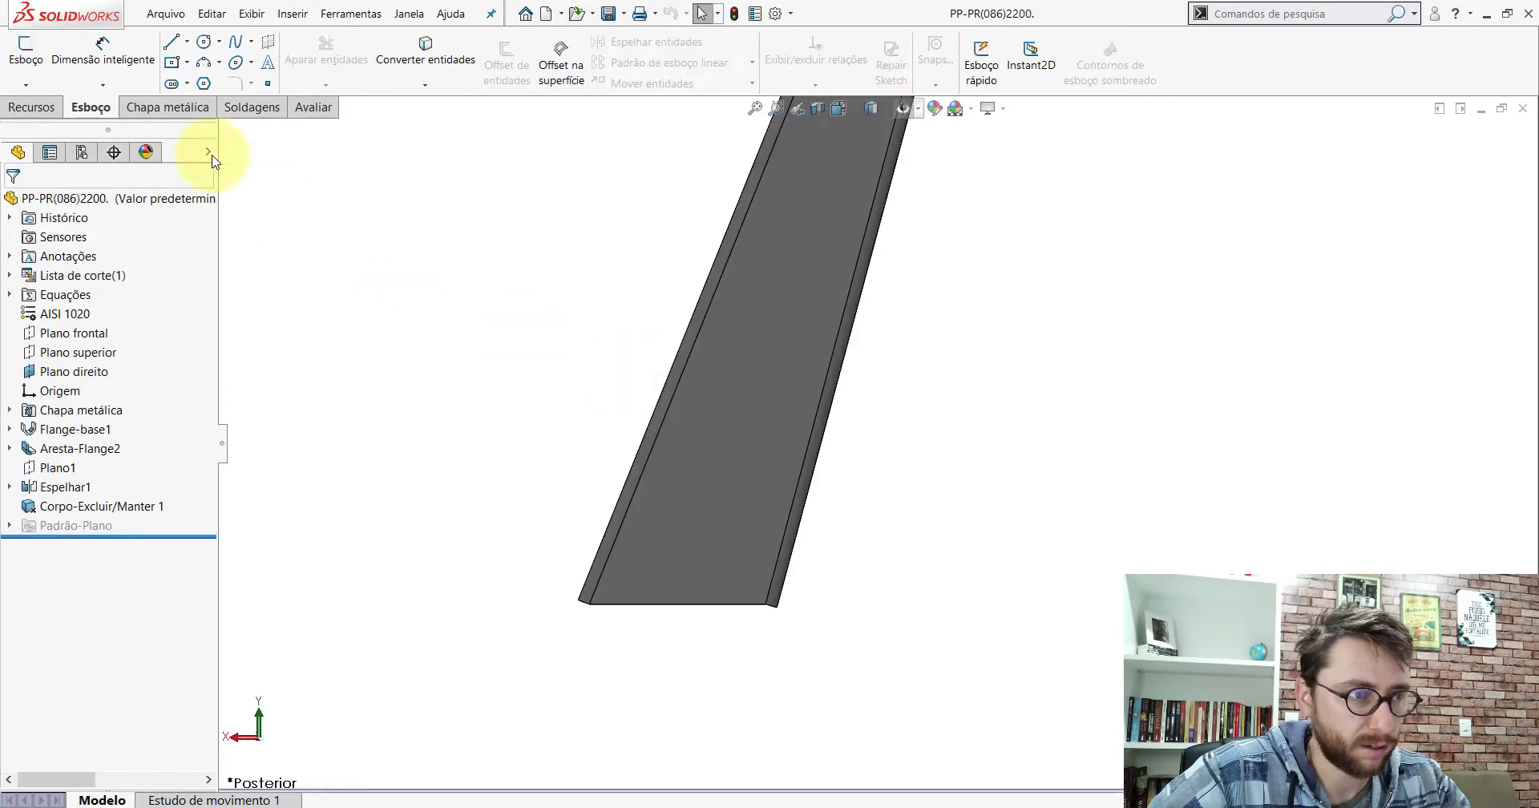
Step: Measure the lever's 914.02 mm span from the bottom corner to the corner by the hole
left_click(311, 106)
left_click(193, 58)
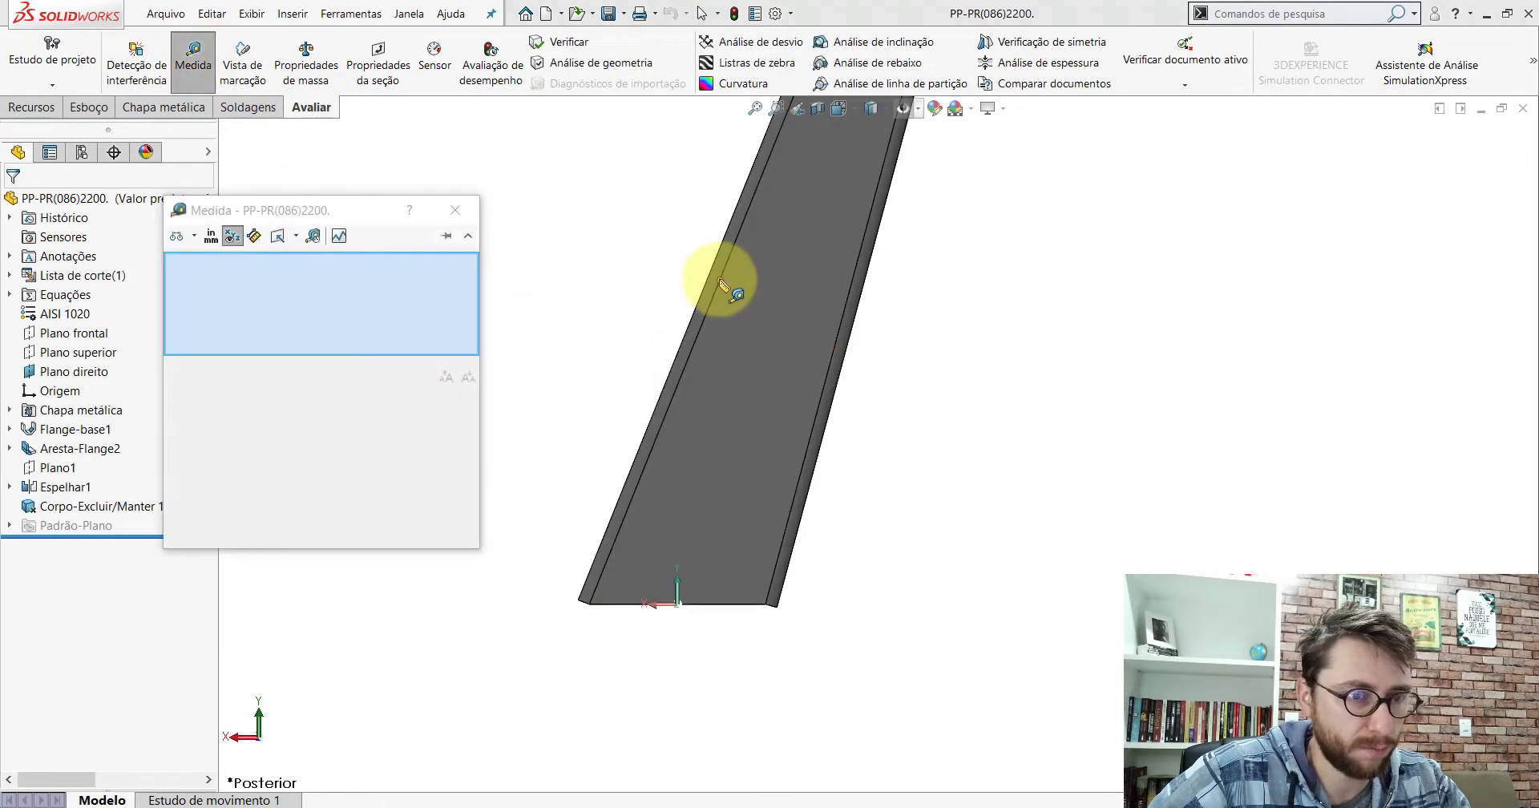
scroll(601, 585, "down", 2)
scroll(628, 594, "down", 2)
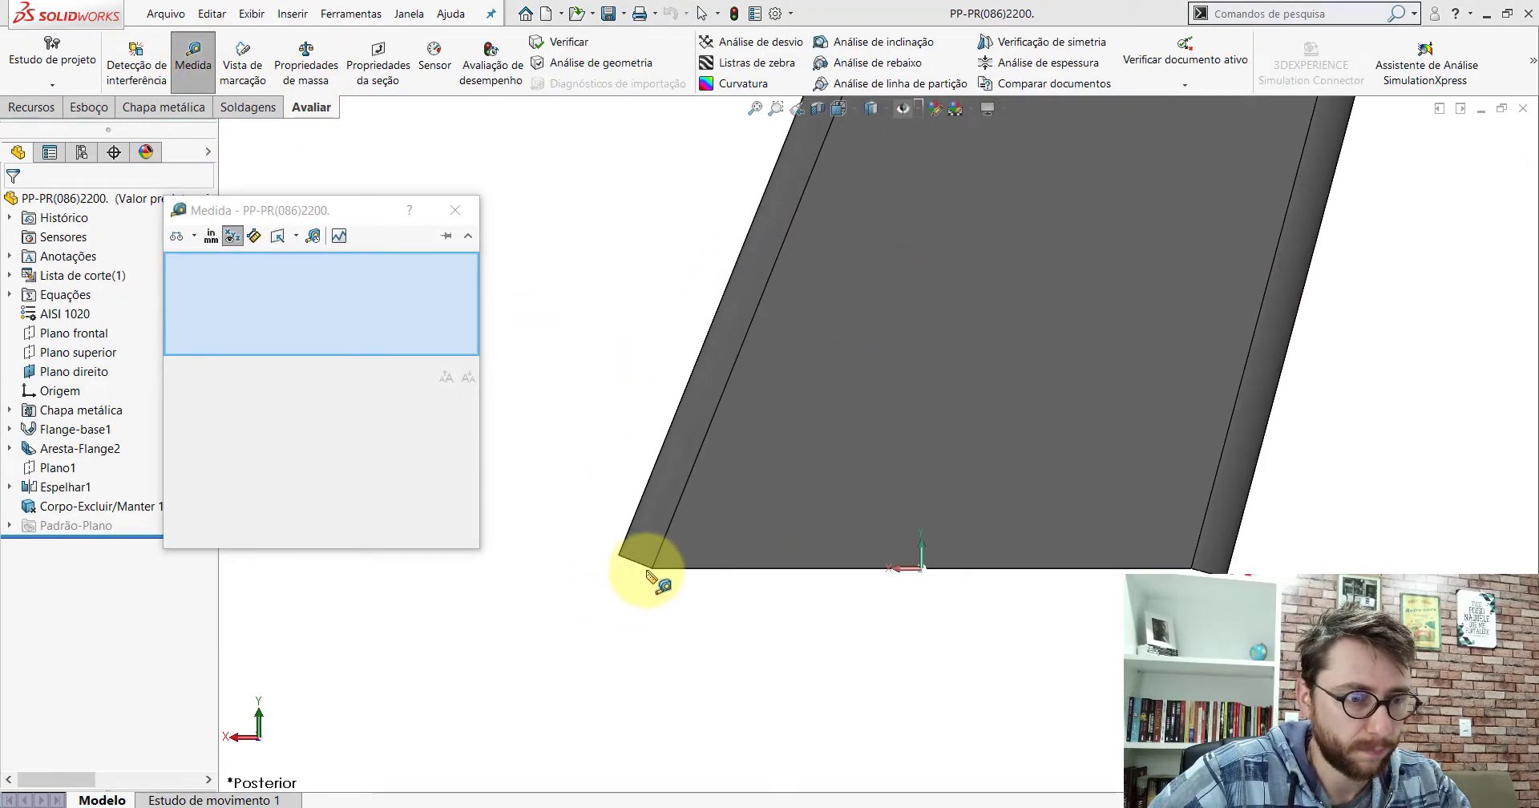
left_click(651, 569)
scroll(1020, 491, "up", 3)
middle_click_drag(1021, 491, 978, 334)
scroll(927, 155, "down", 2)
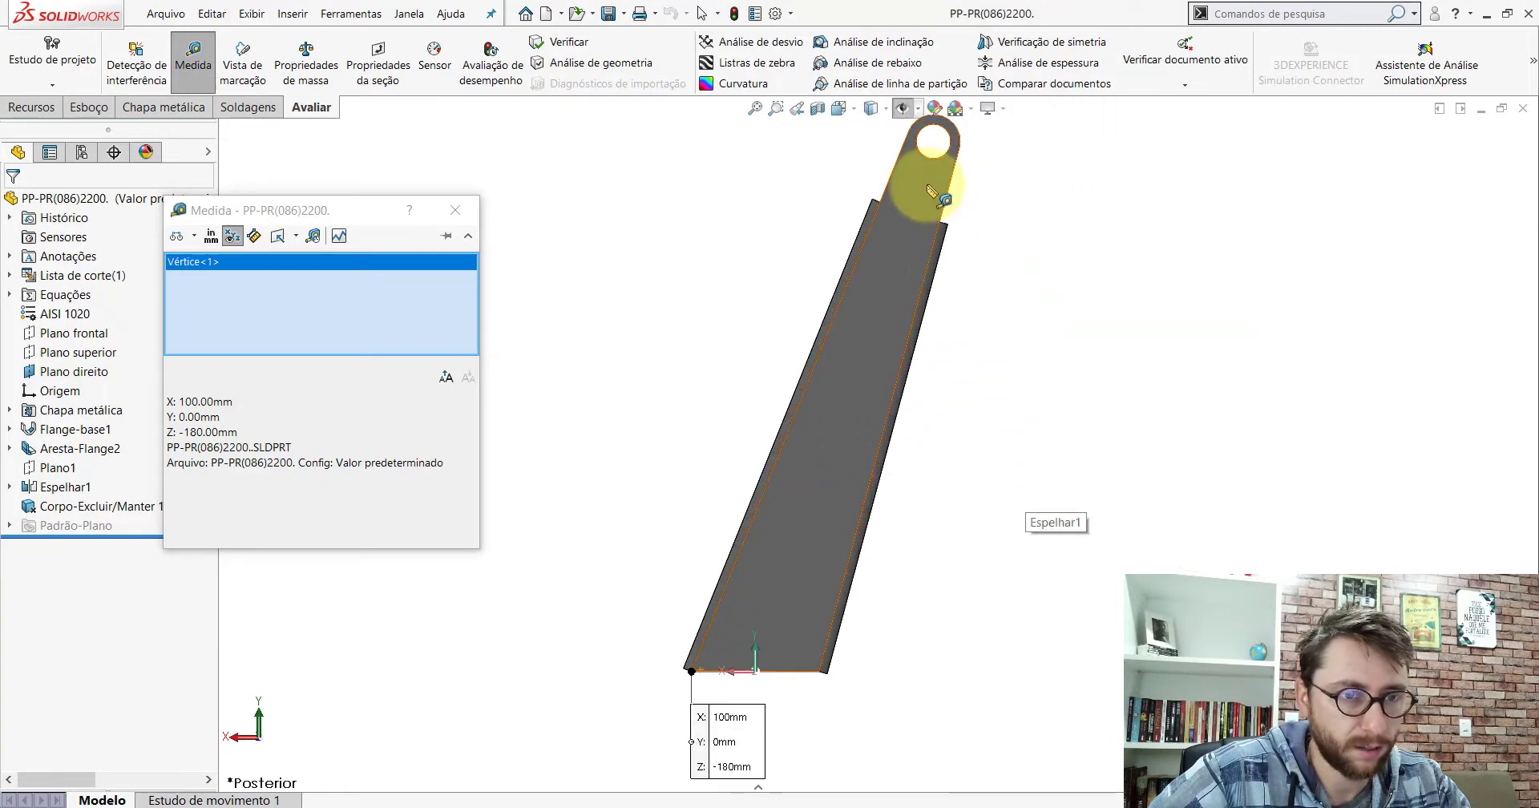
scroll(924, 192, "down", 2)
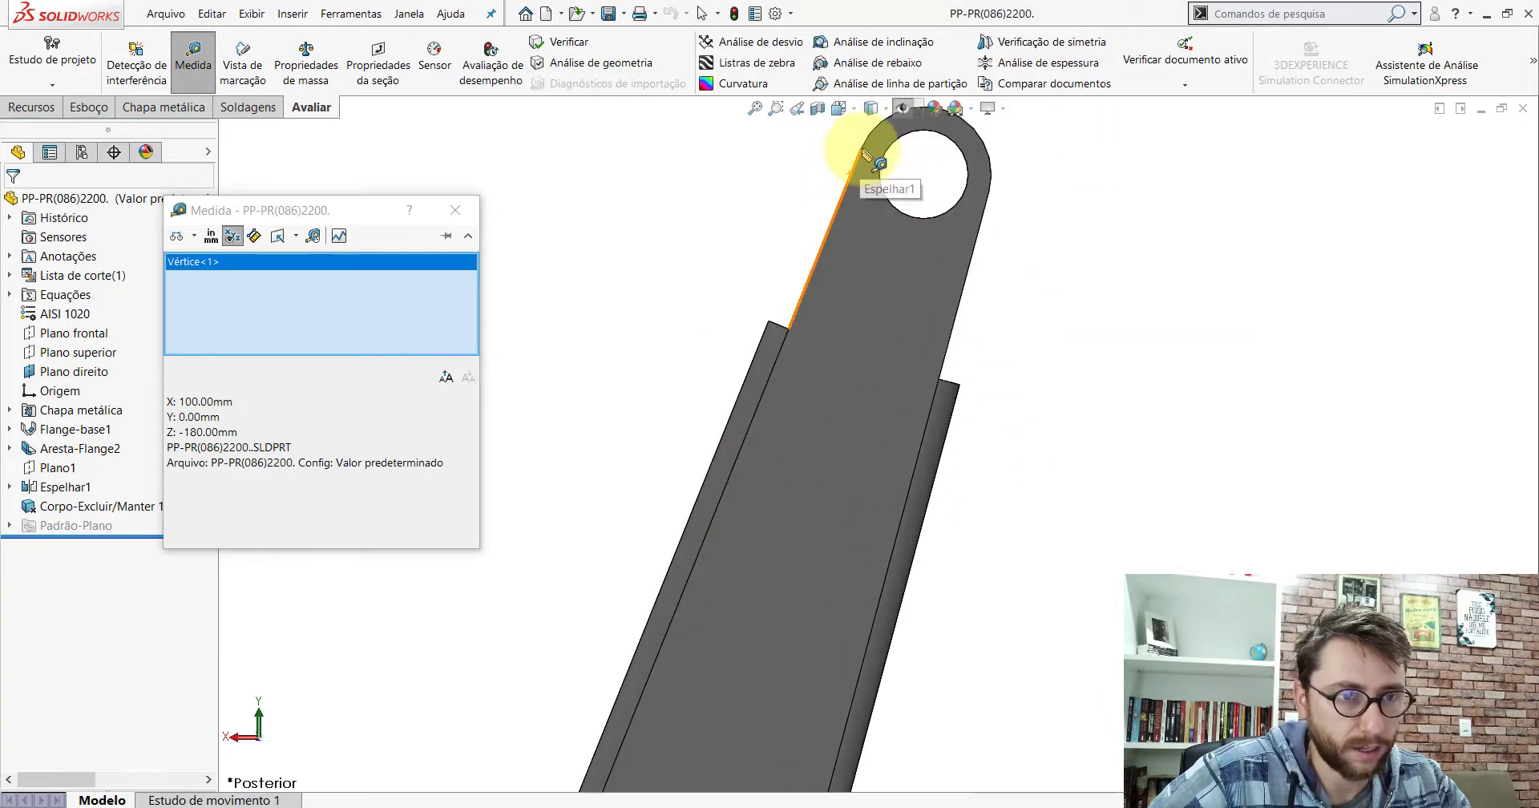
left_click(874, 160)
scroll(900, 399, "up", 2)
scroll(938, 553, "up", 3)
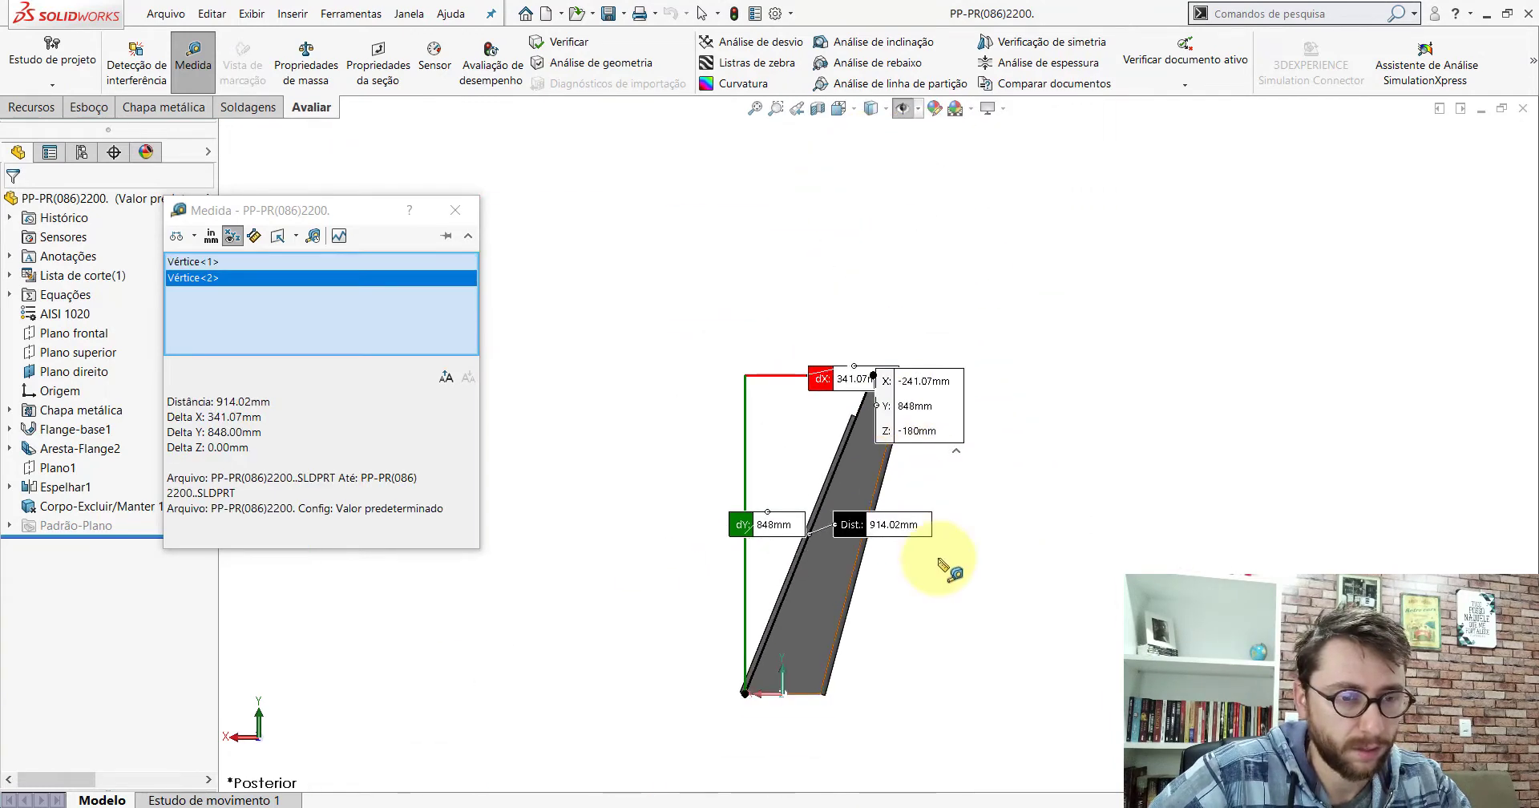
left_click_drag(922, 531, 932, 563)
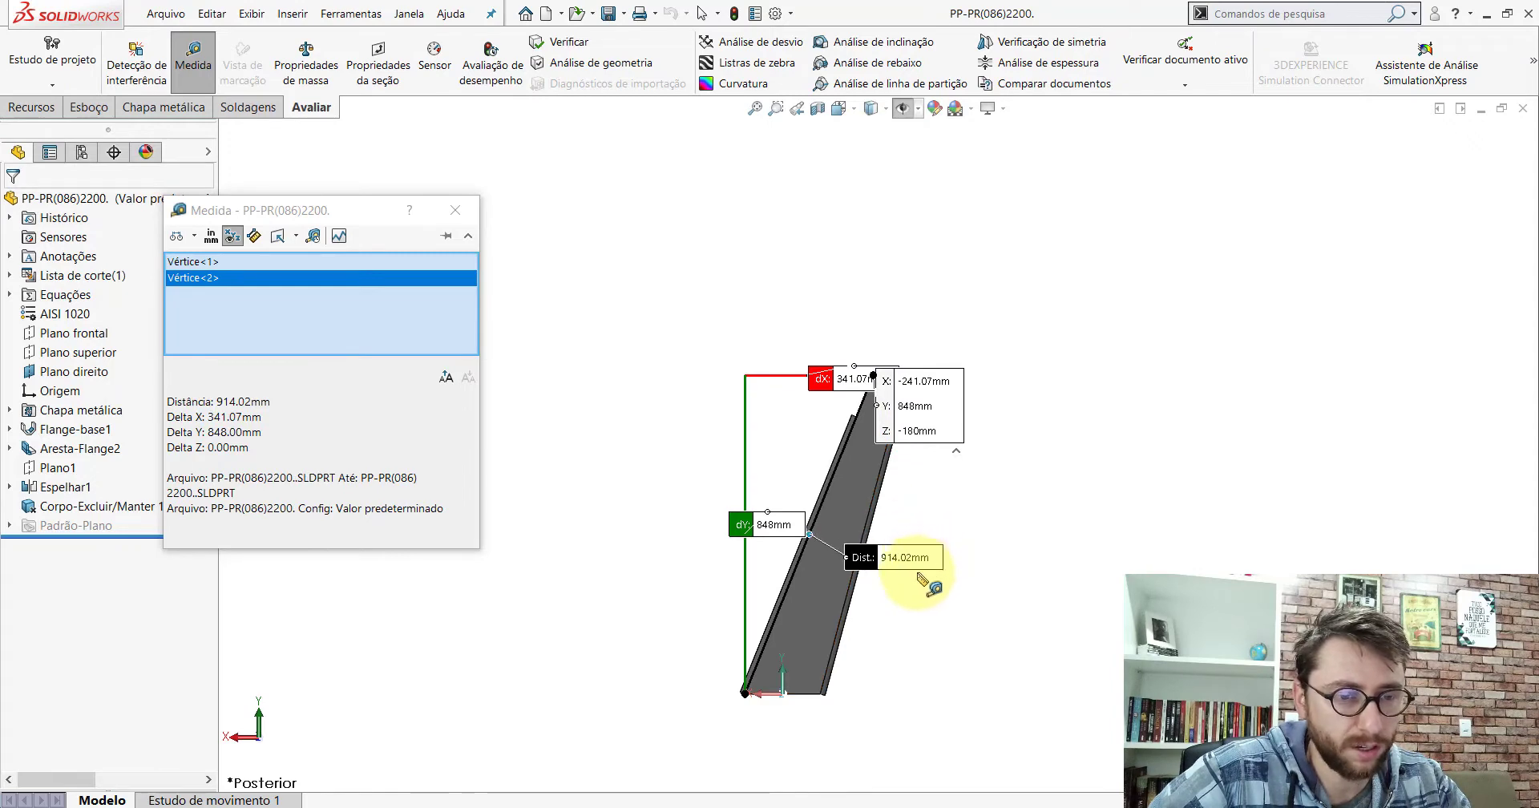
key("Escape")
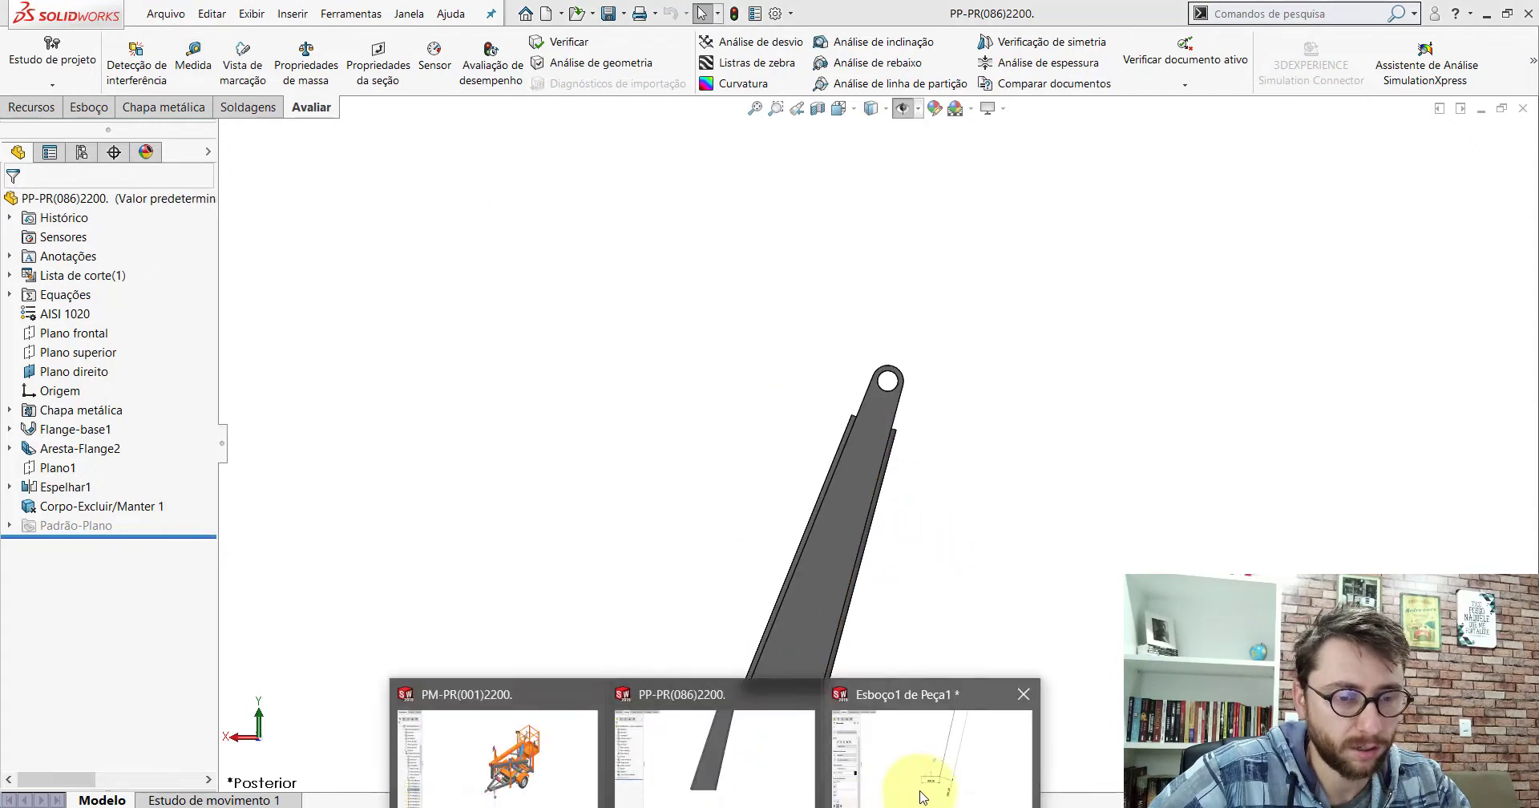
Step: Dimension the second sketch line's length to 914.02 mm
left_click(920, 770)
left_click(89, 107)
left_click(103, 52)
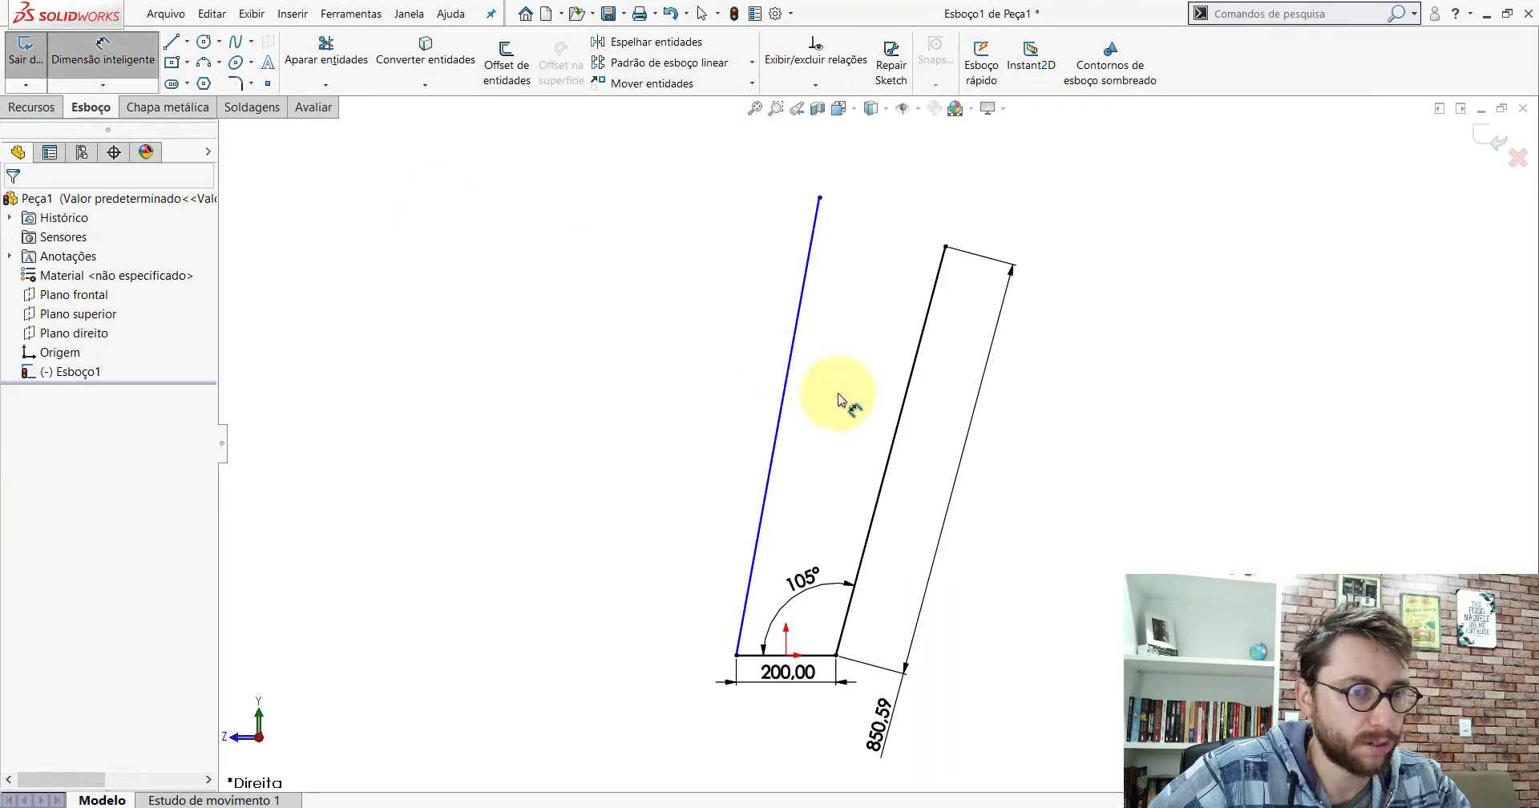
left_click(785, 417)
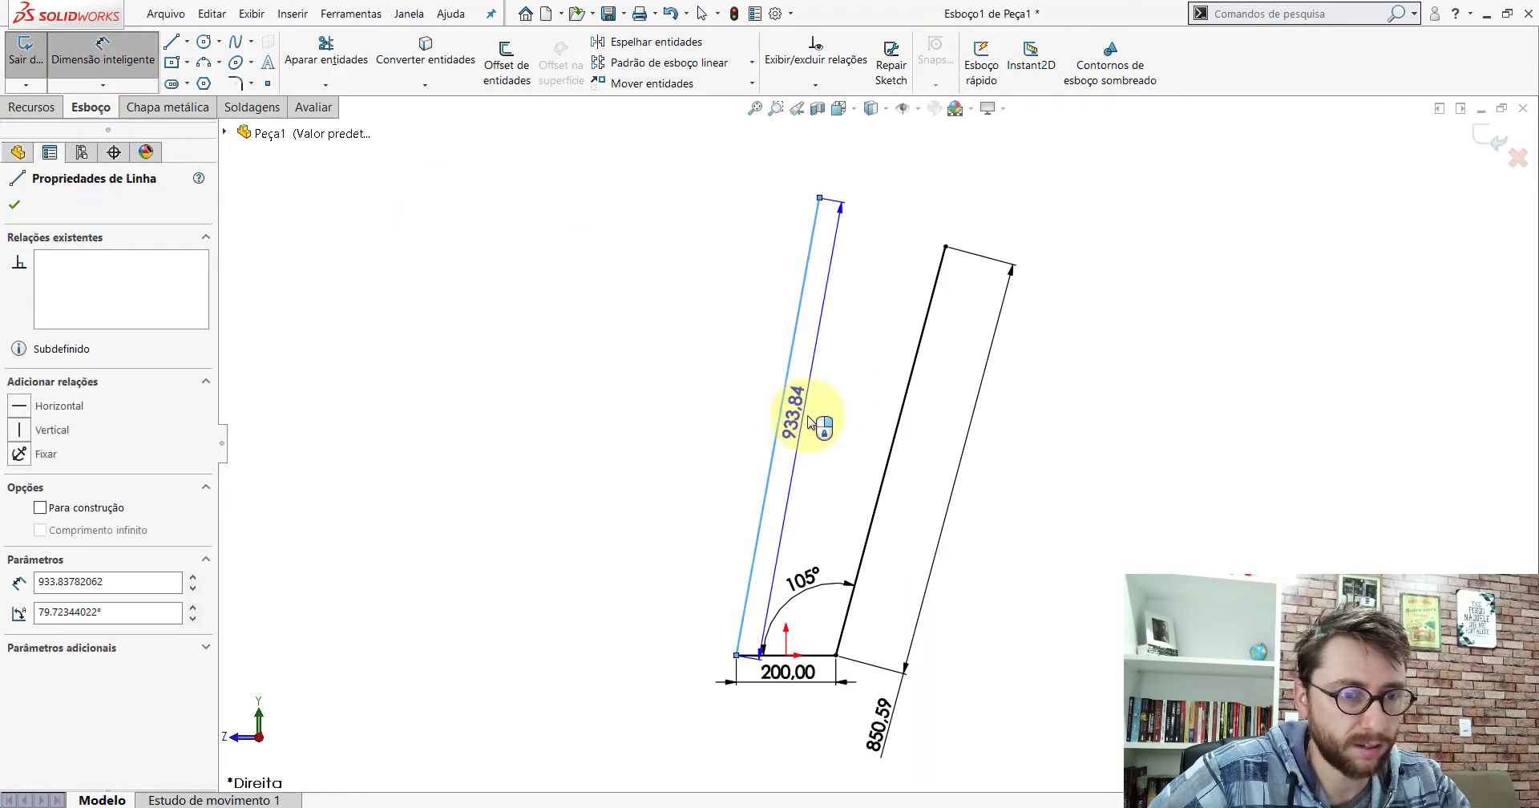
left_click(816, 423)
type("914.02")
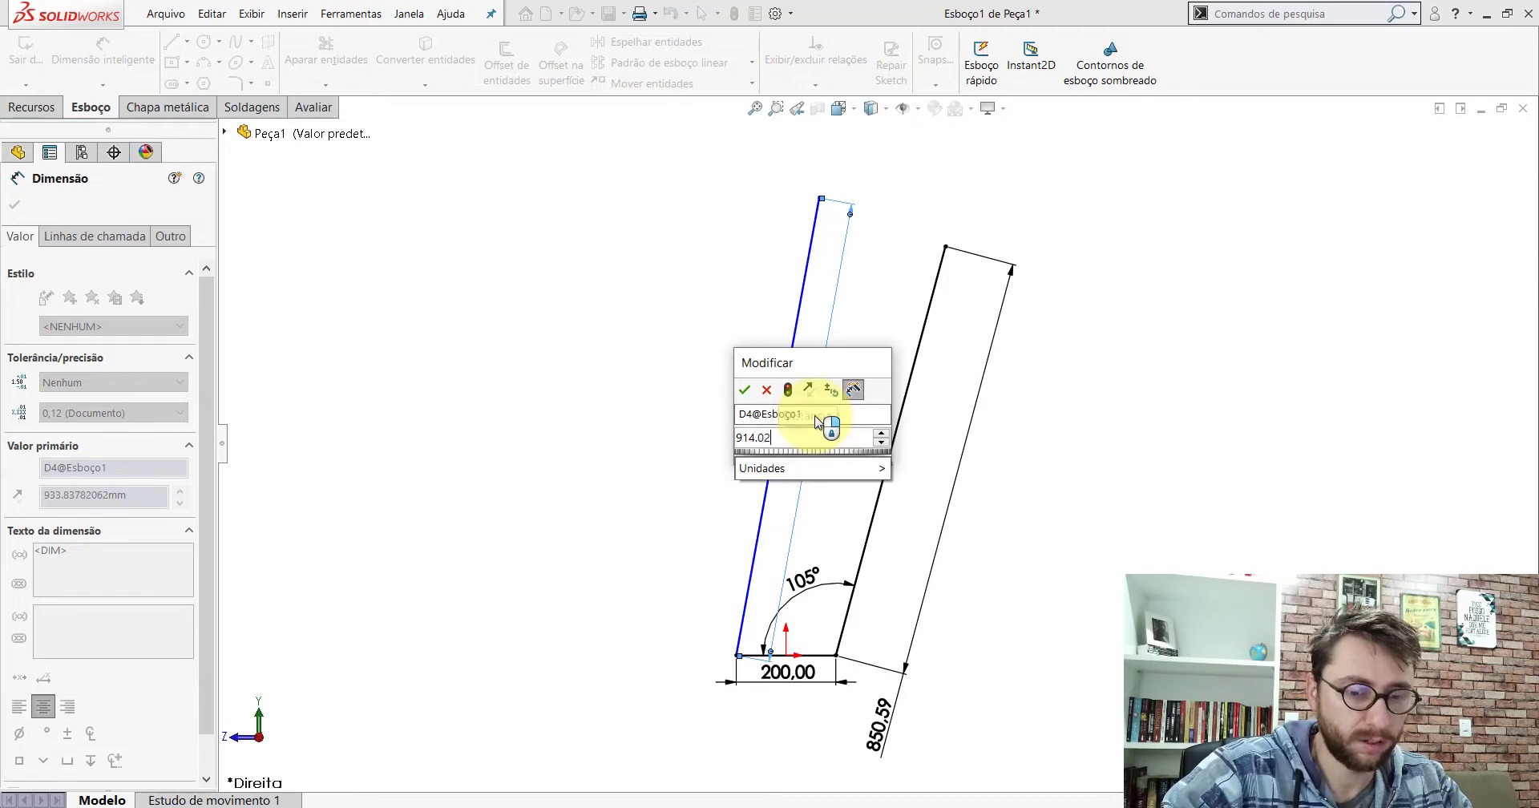
key("Return")
key("Escape")
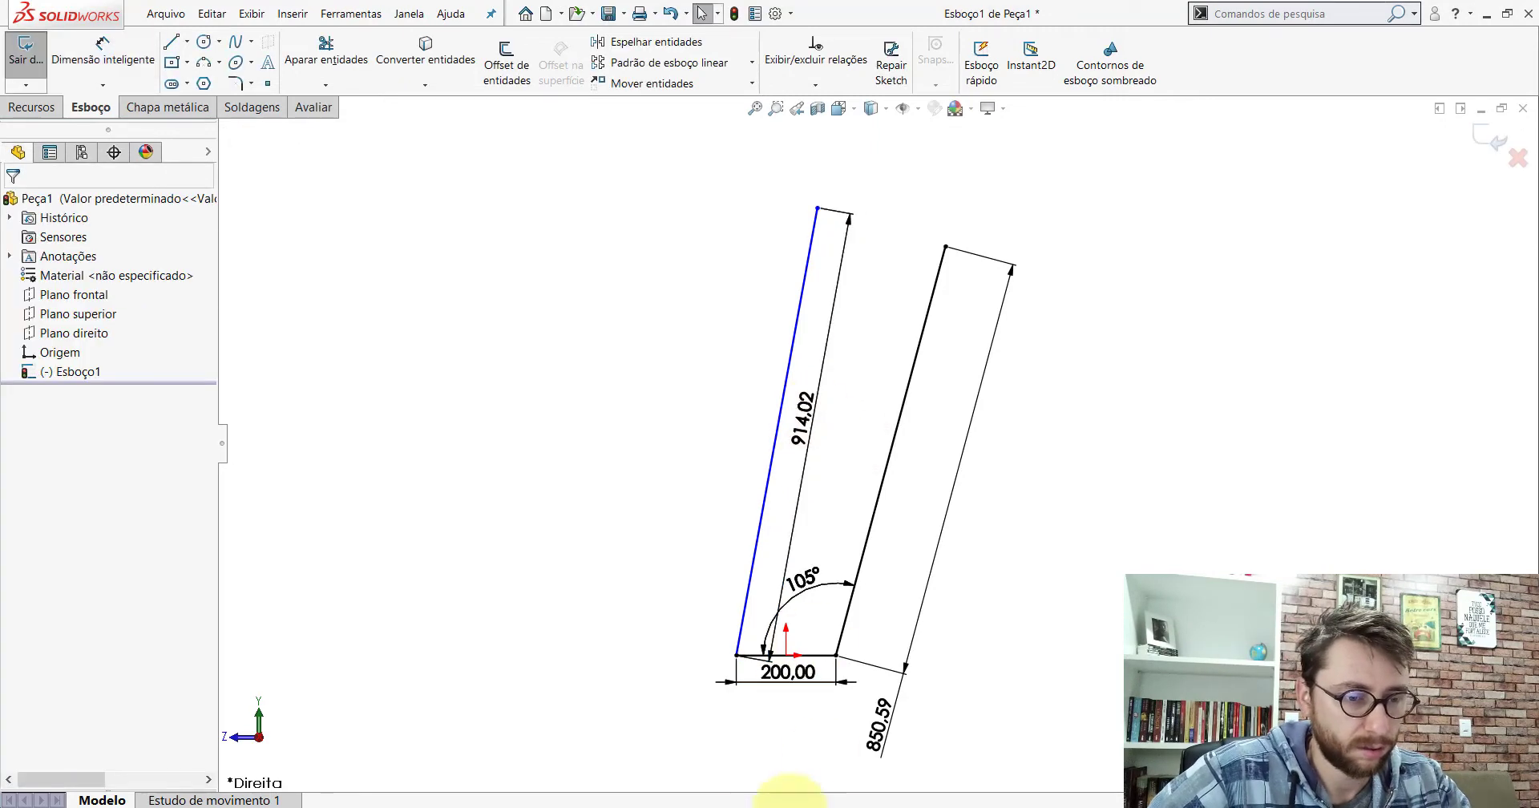
mouse_move(790, 797)
left_click(782, 749)
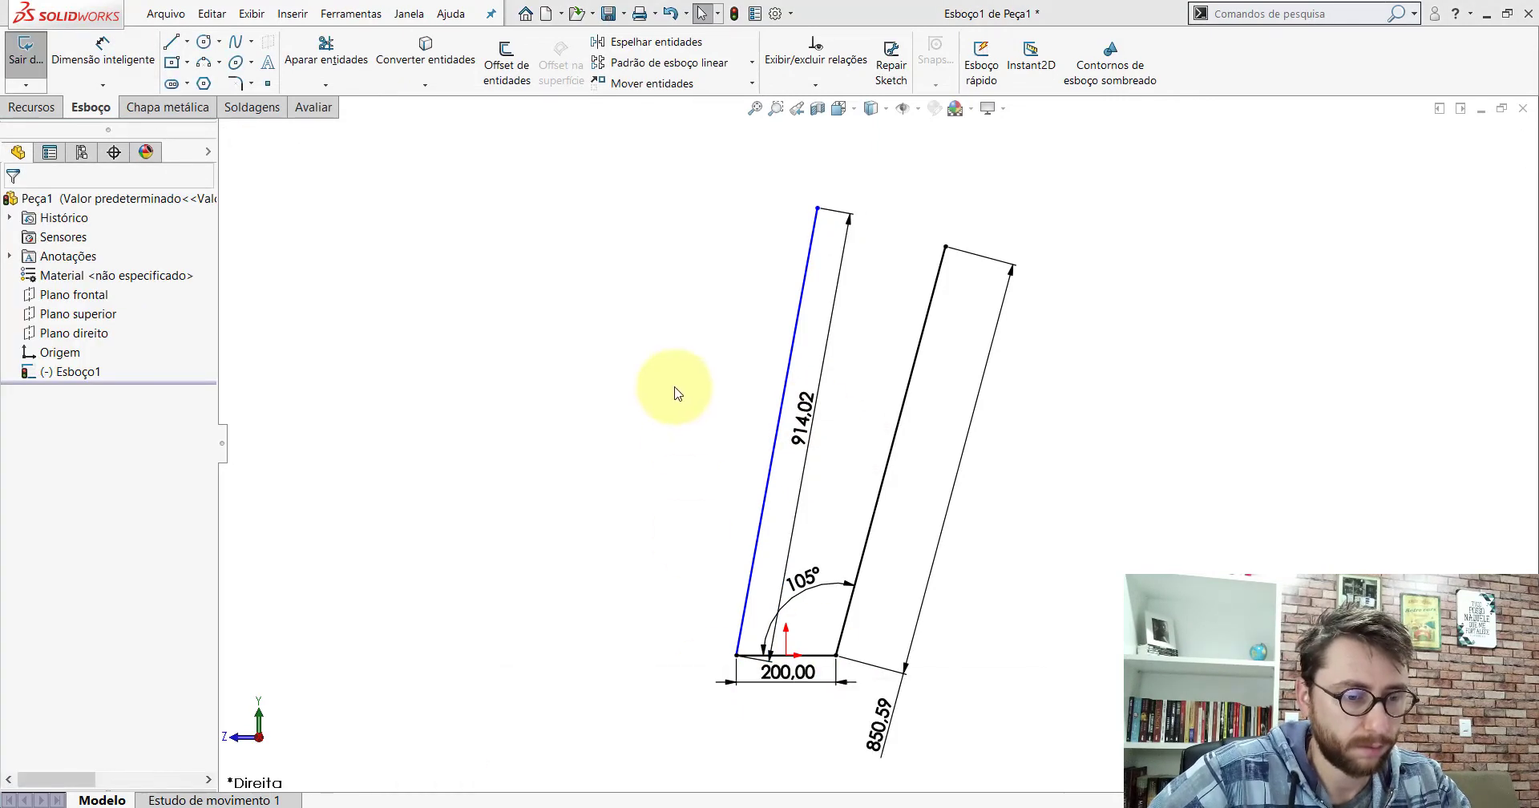
Step: Measure the existing lever's slanted and bottom edges to read their 68.09° angle
left_click(313, 107)
left_click(193, 57)
scroll(922, 610, "down", 3)
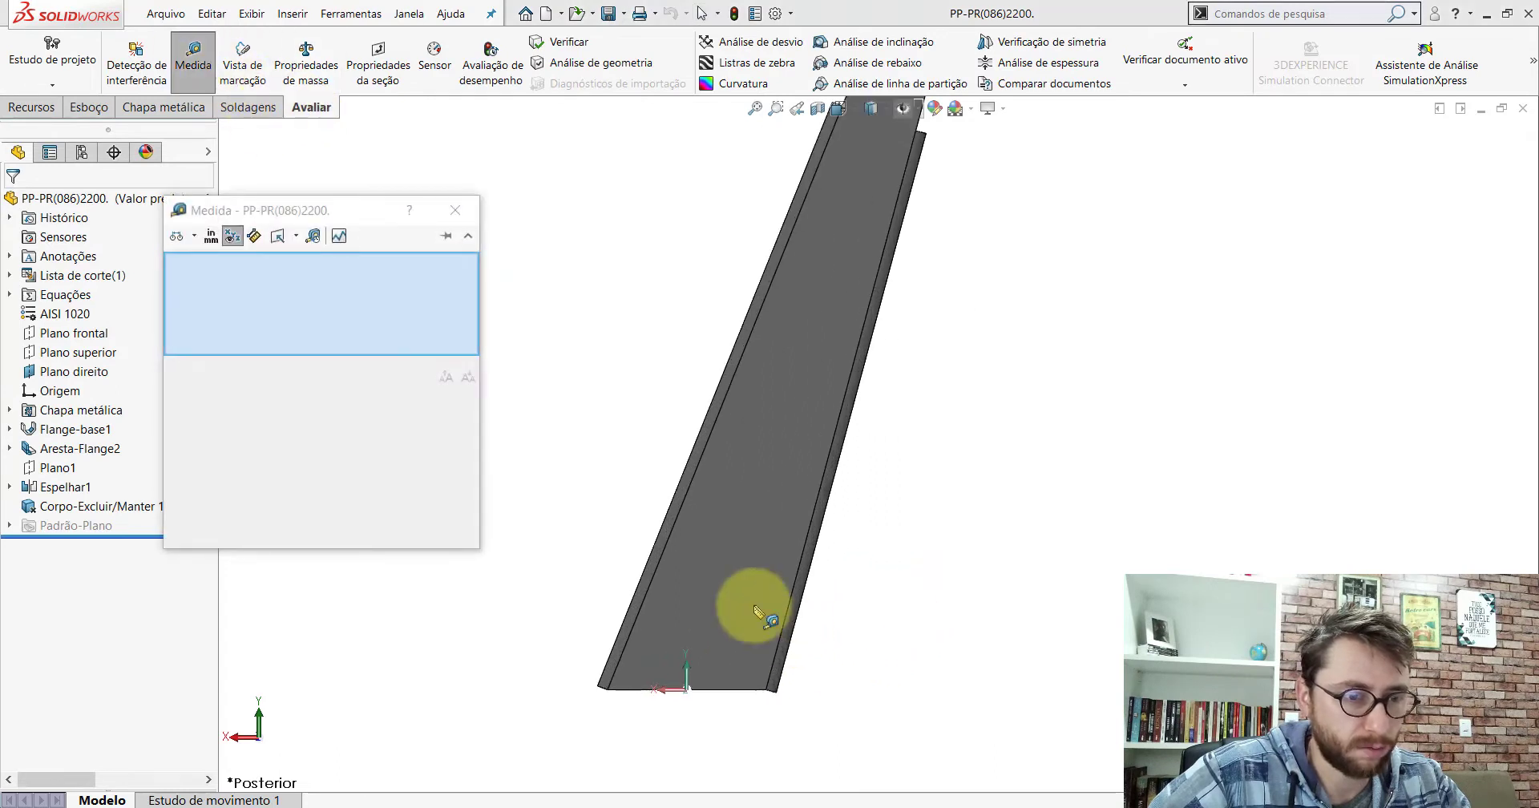
left_click(681, 511)
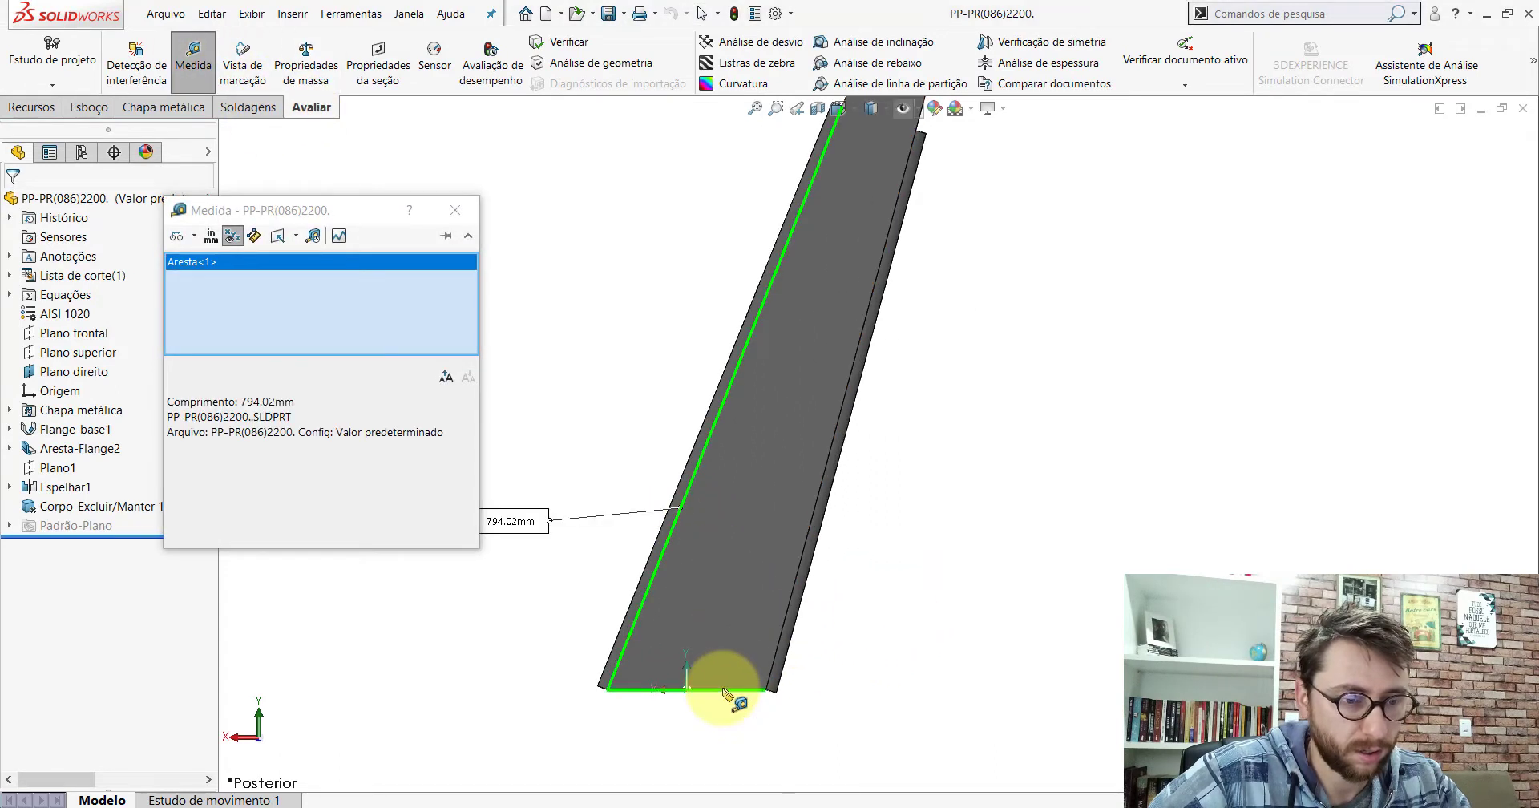
left_click(724, 691)
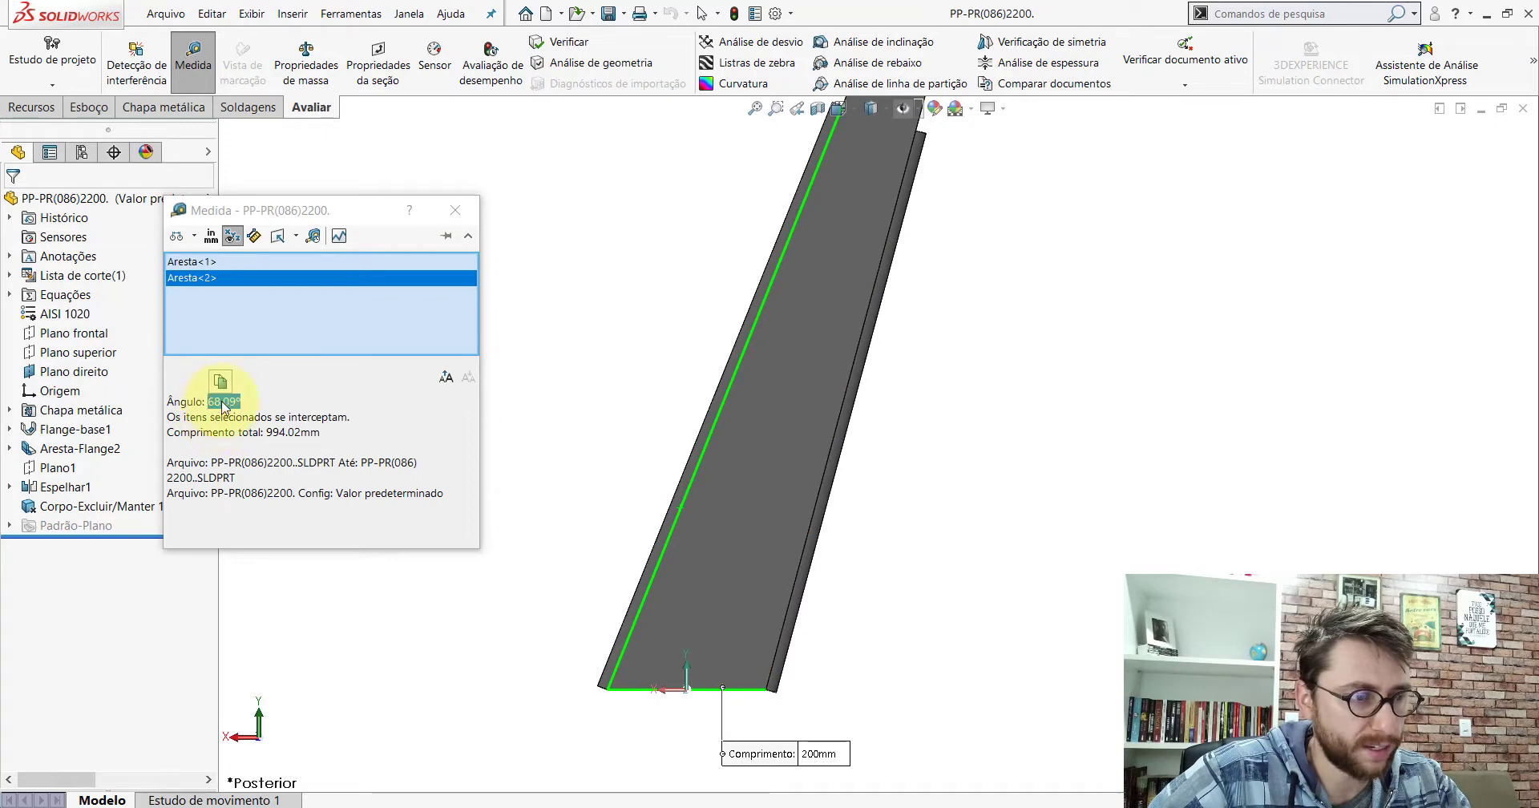
left_click(455, 210)
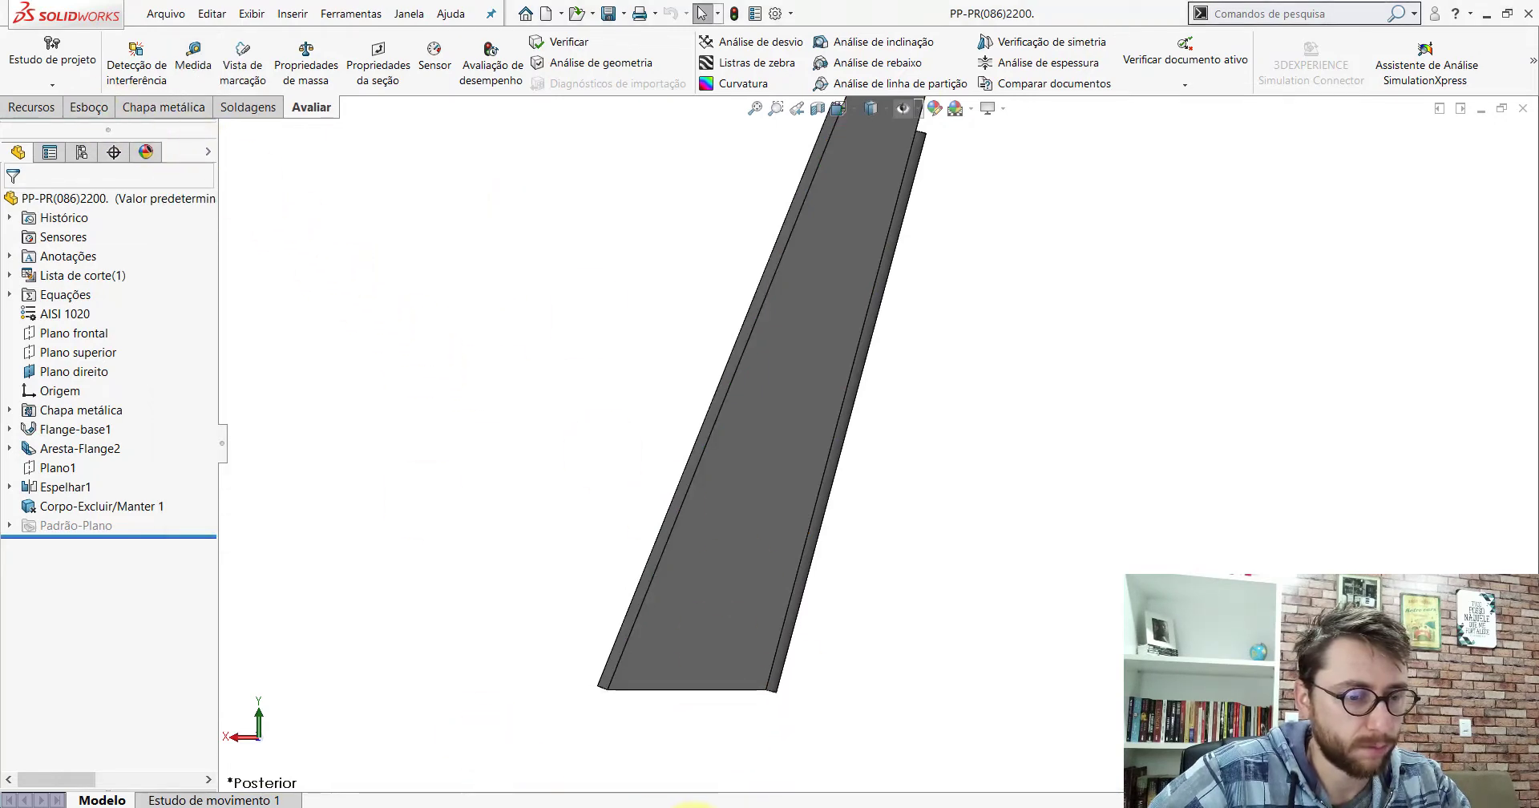
Step: Dimension the new 914.02 mm sketch line at 68.09° to the base
mouse_move(695, 804)
left_click(922, 737)
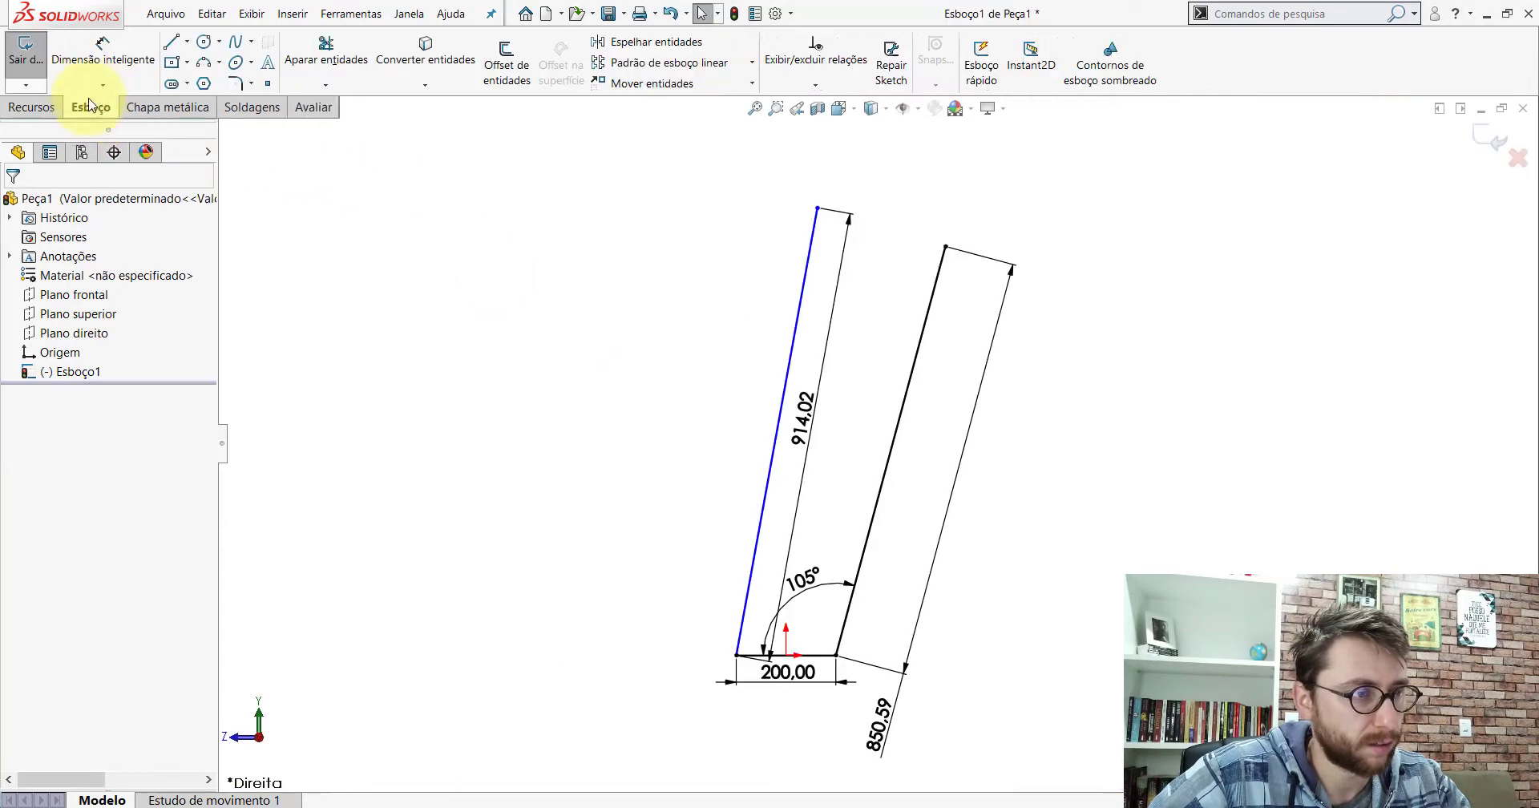
left_click(100, 56)
scroll(885, 641, "down", 3)
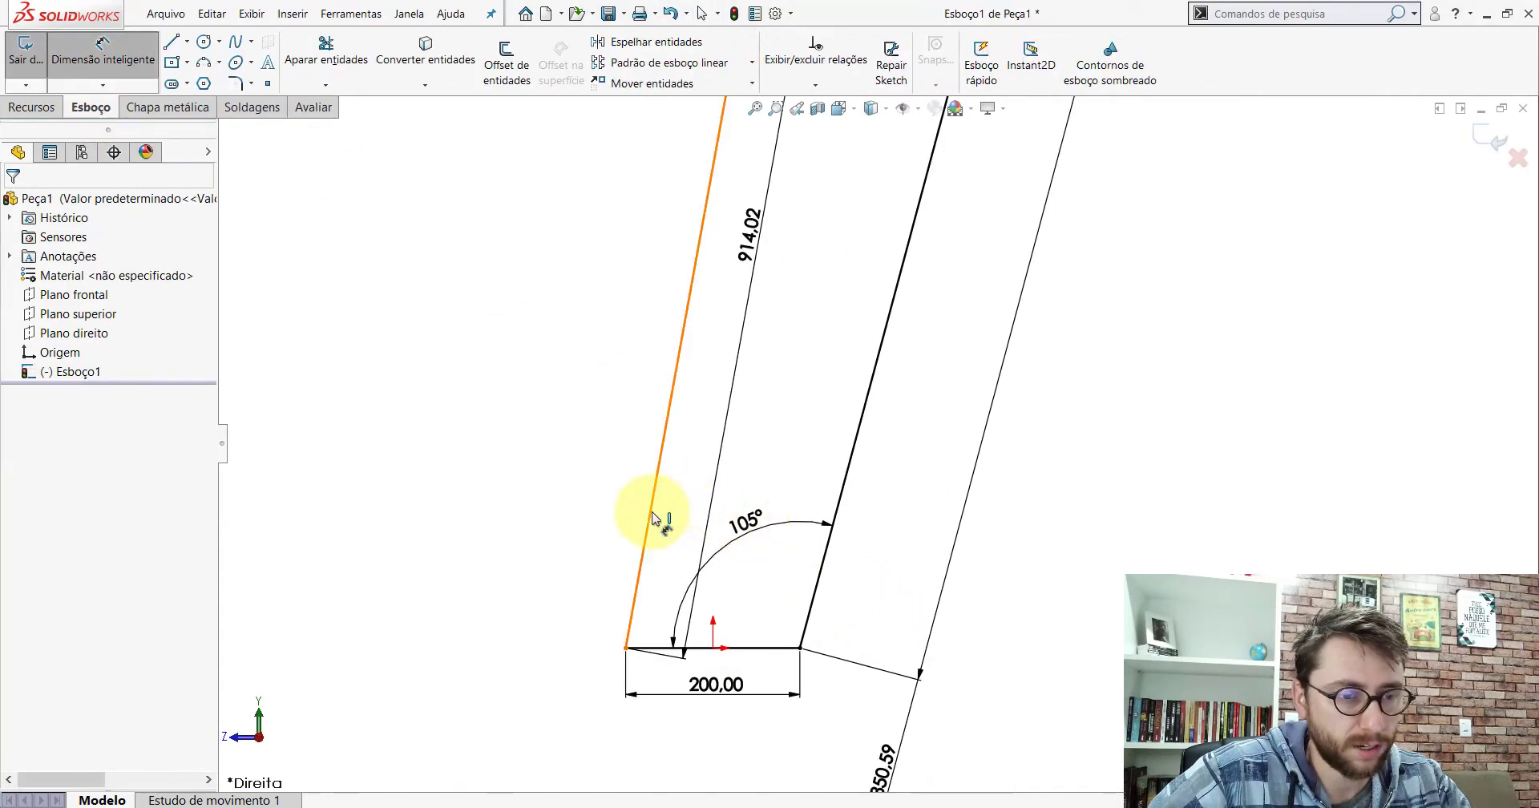
left_click(653, 517)
left_click(762, 647)
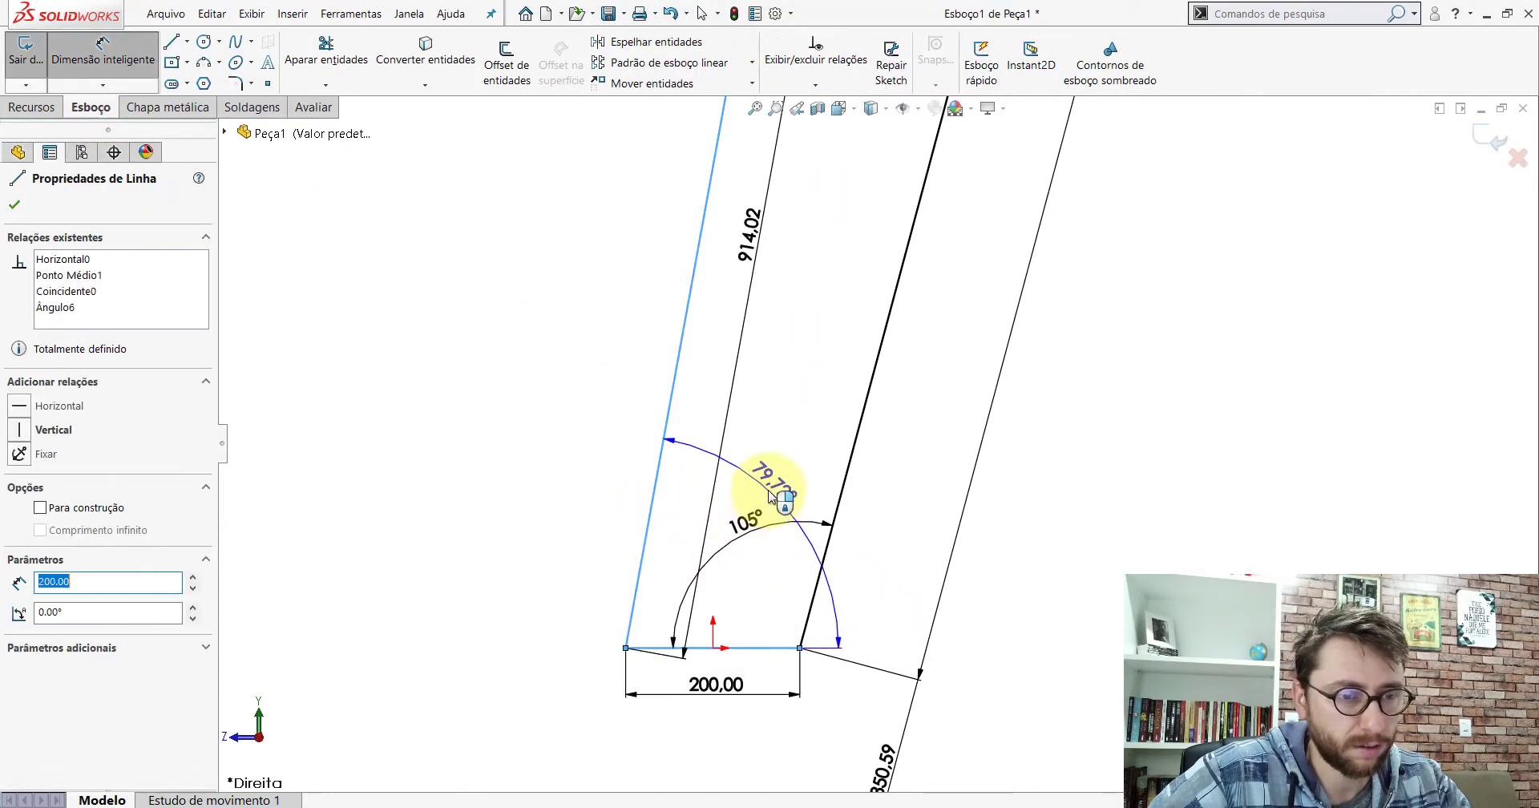
left_click(781, 484)
type("68")
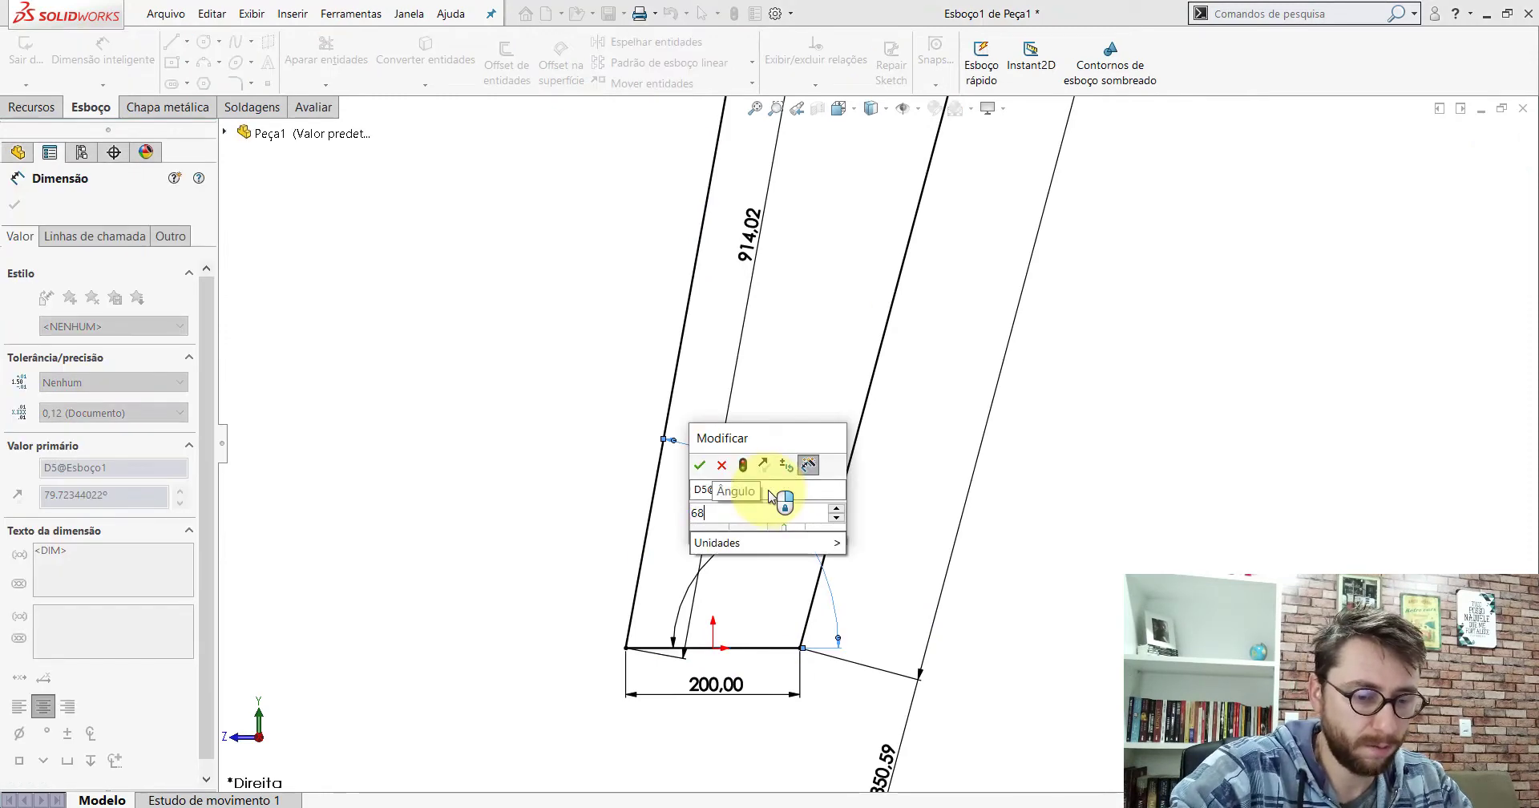
type(".09")
key("Return")
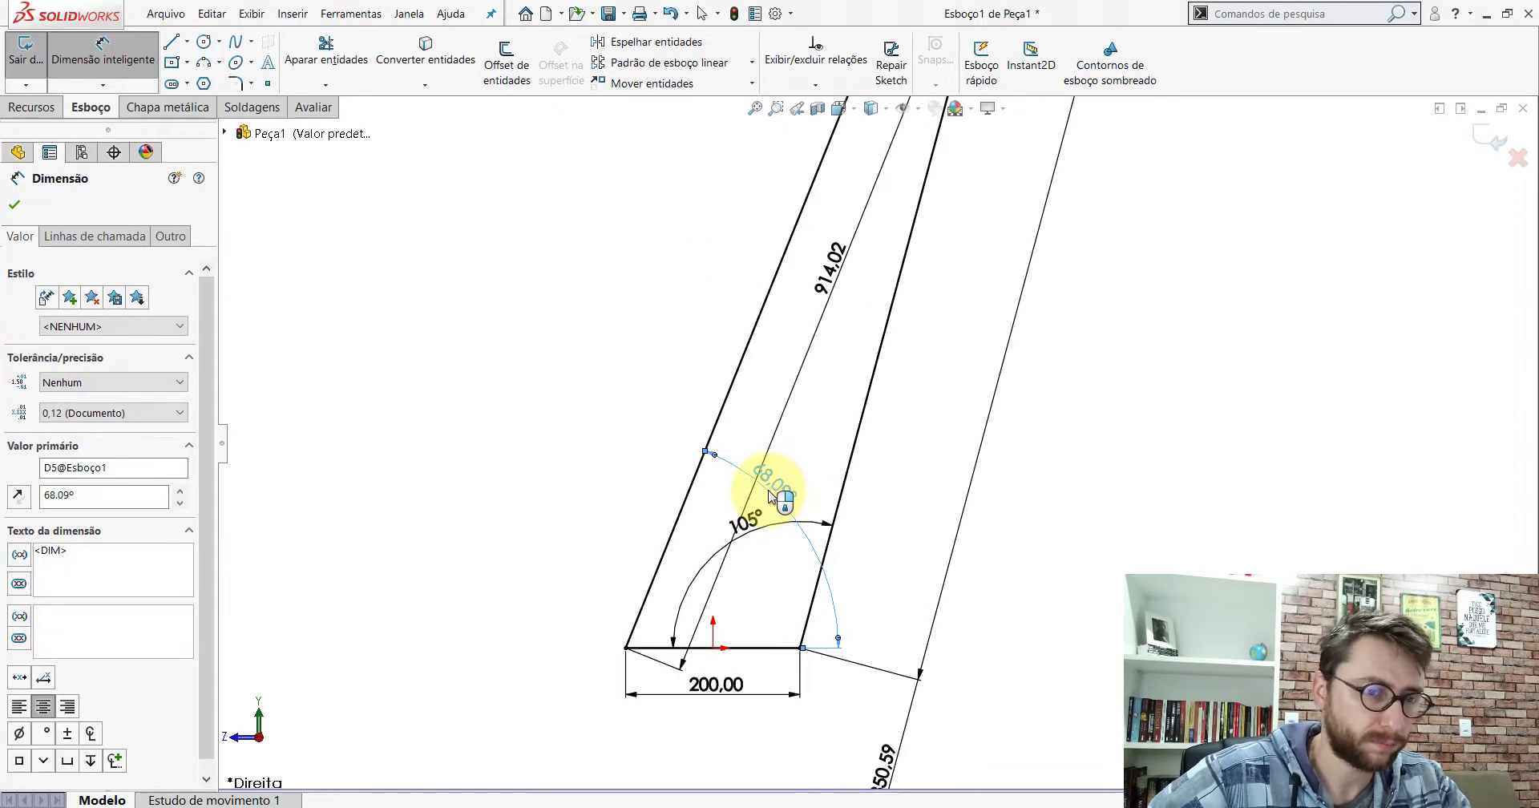
scroll(770, 495, "up", 3)
scroll(877, 533, "down", 3)
key("Escape")
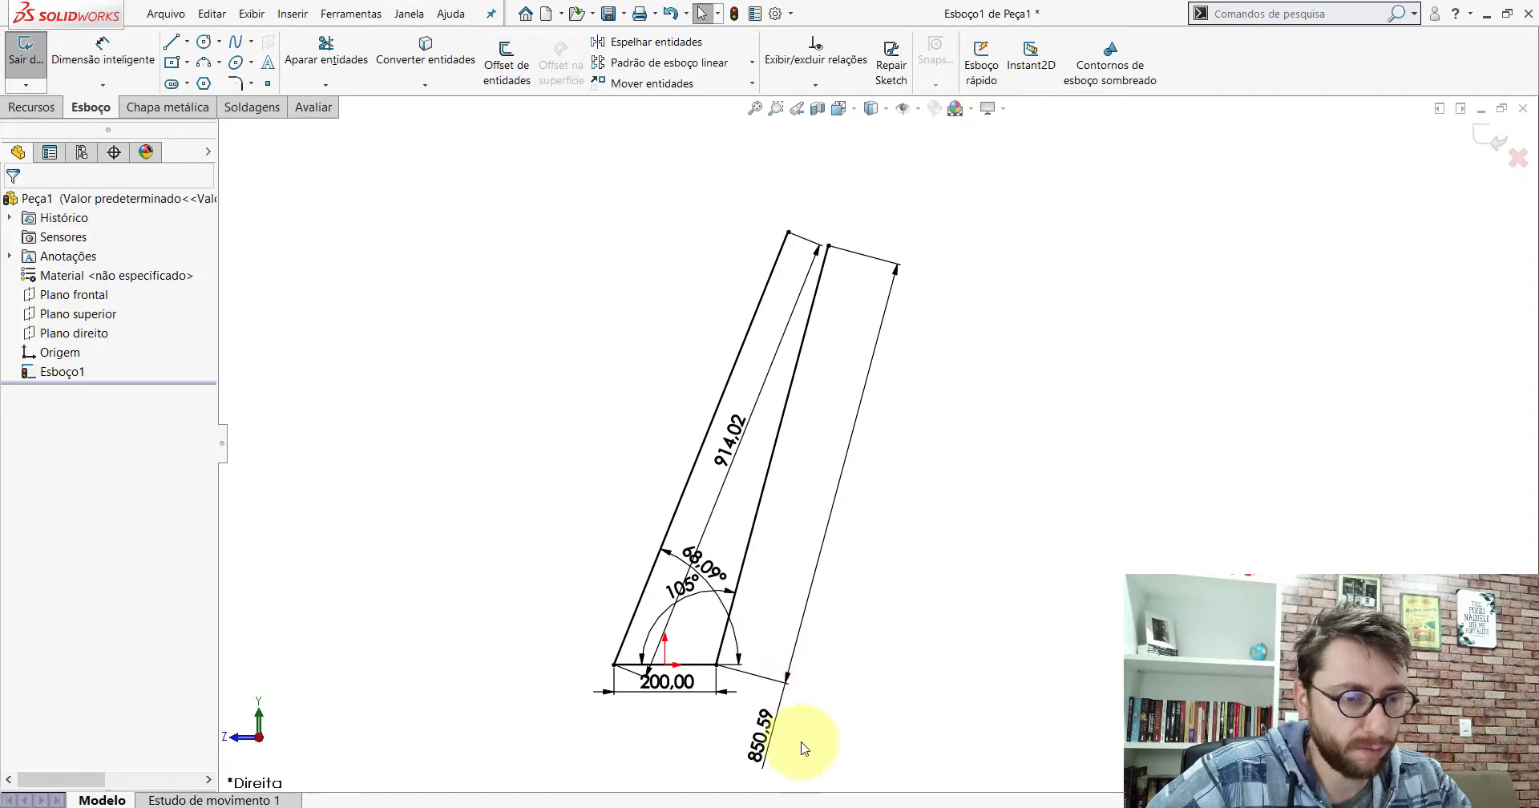
left_click(738, 755)
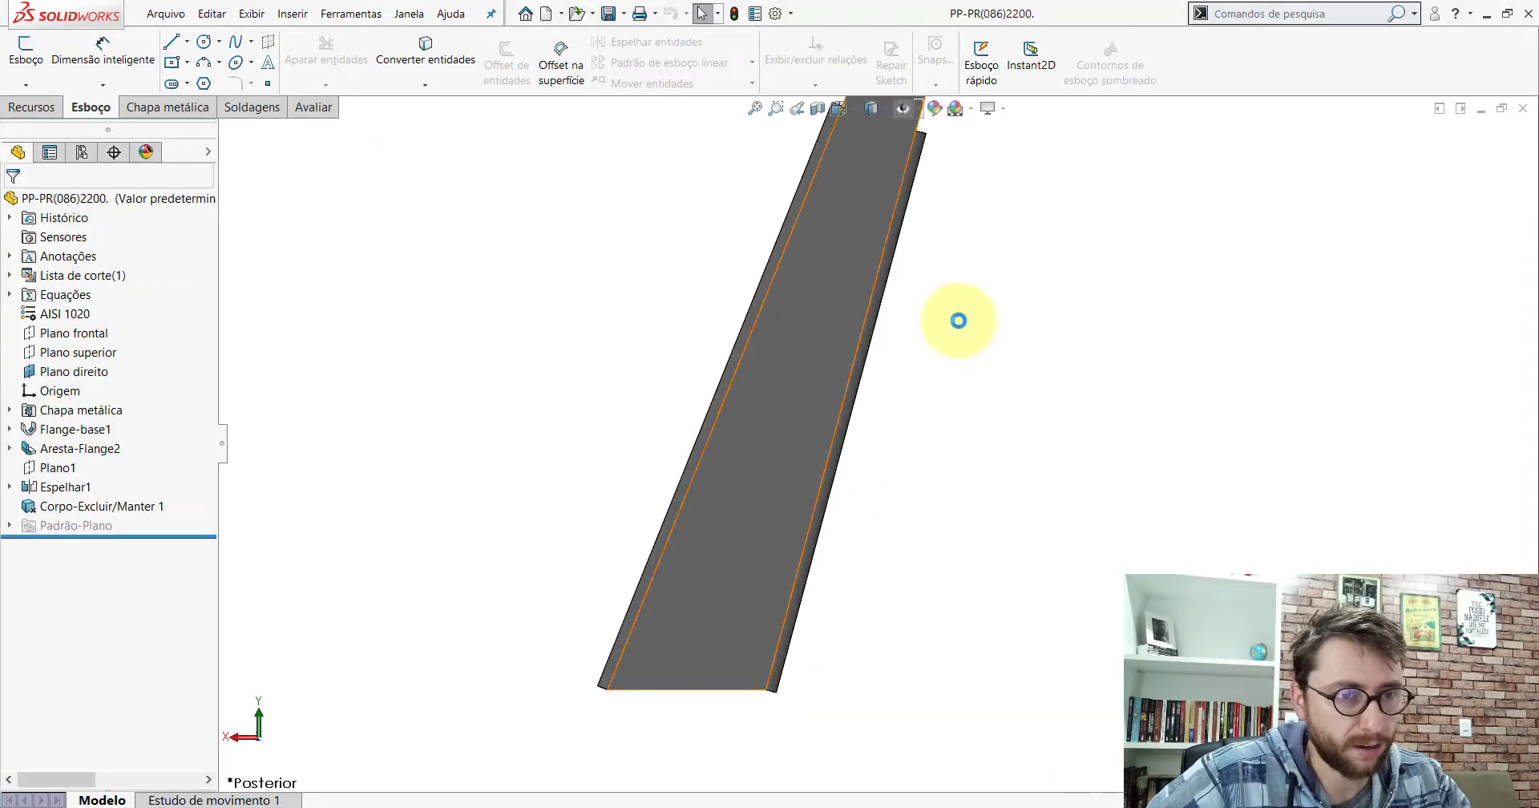
Step: Measure the bracket's rounded end edge, reading a 41.76 mm radius, then return to Esboço1
left_click(312, 107)
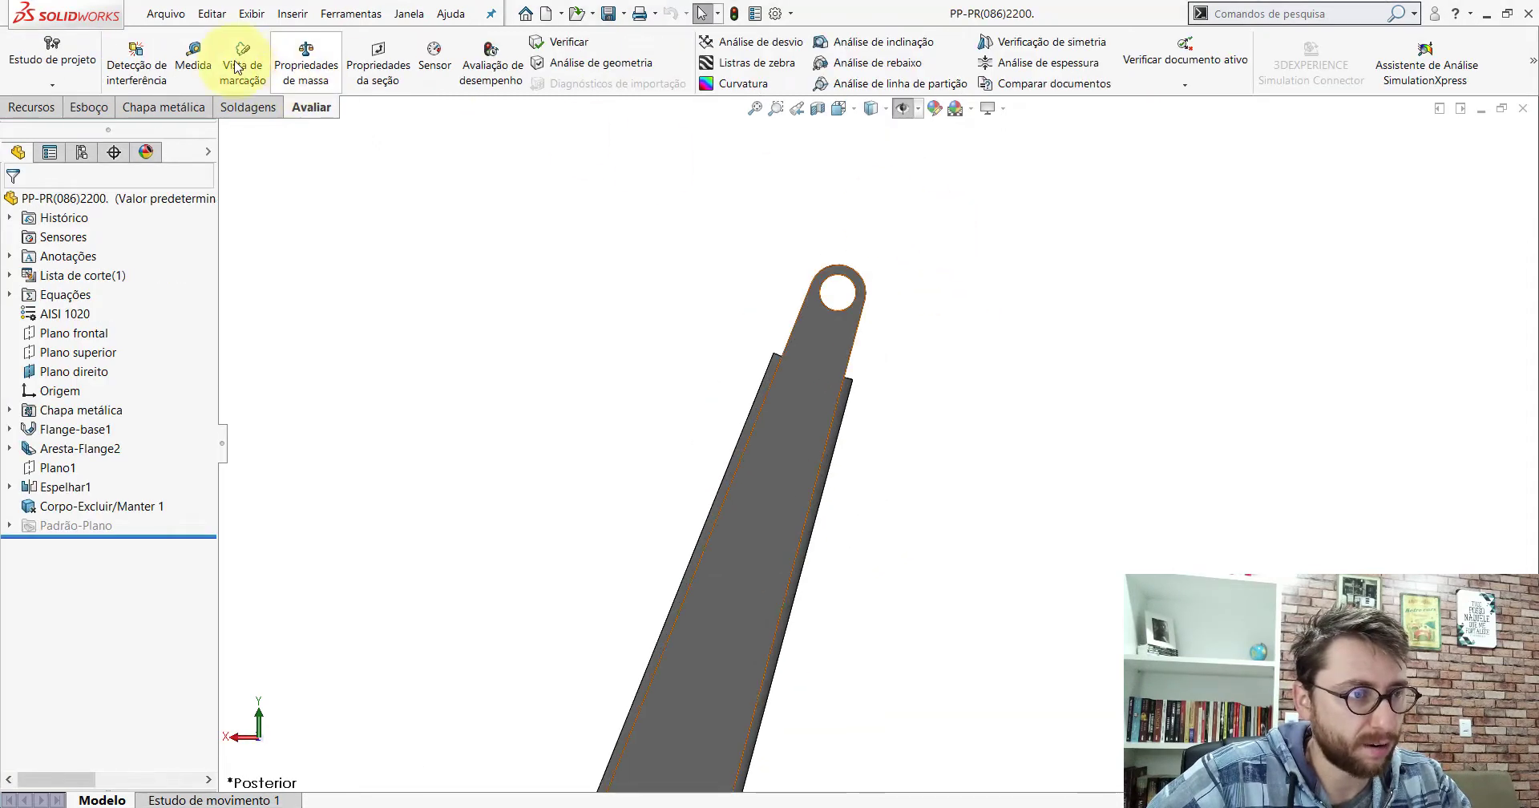
left_click(193, 60)
scroll(851, 328, "down", 2)
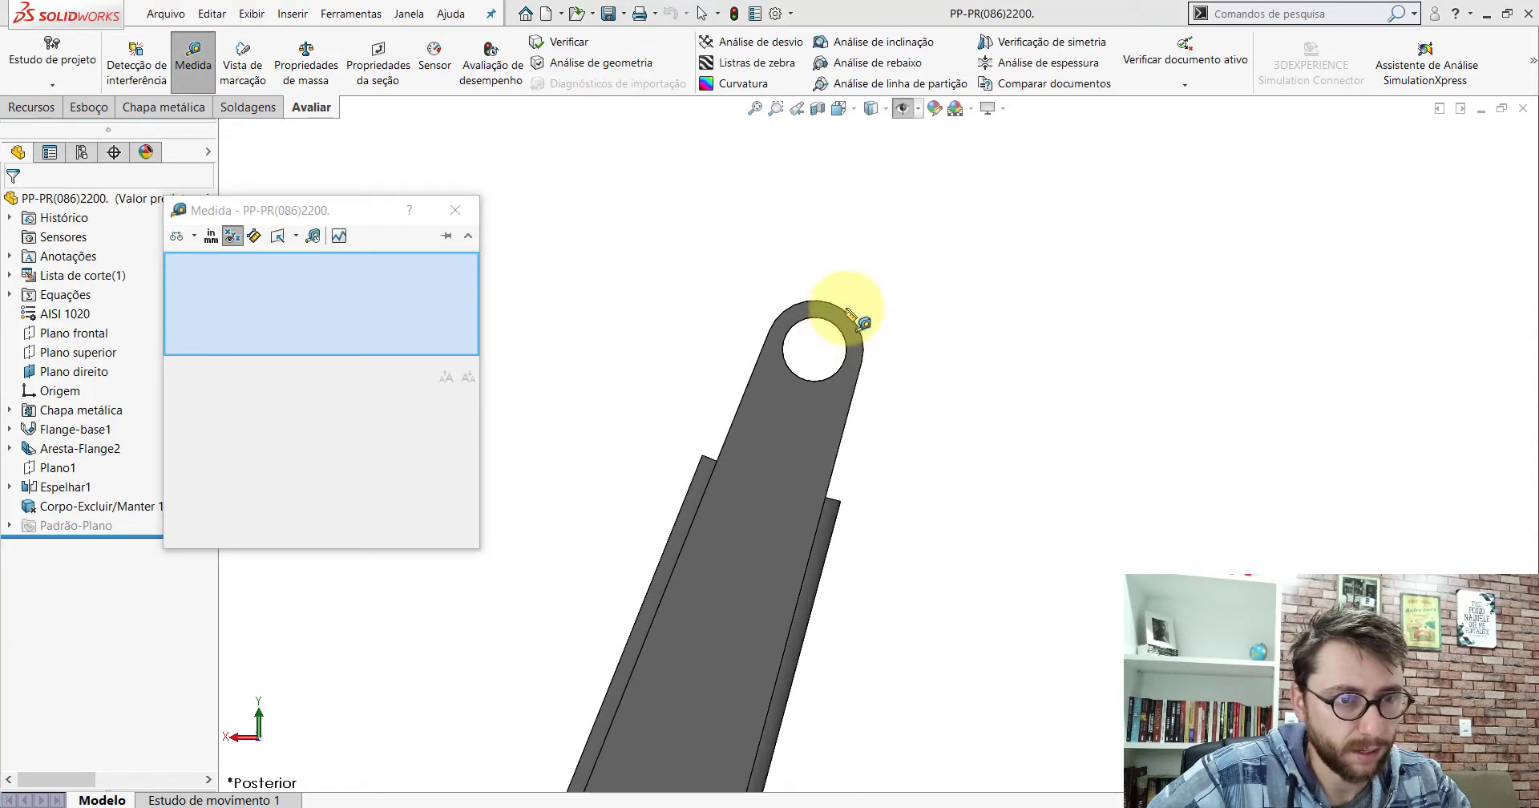
left_click(846, 314)
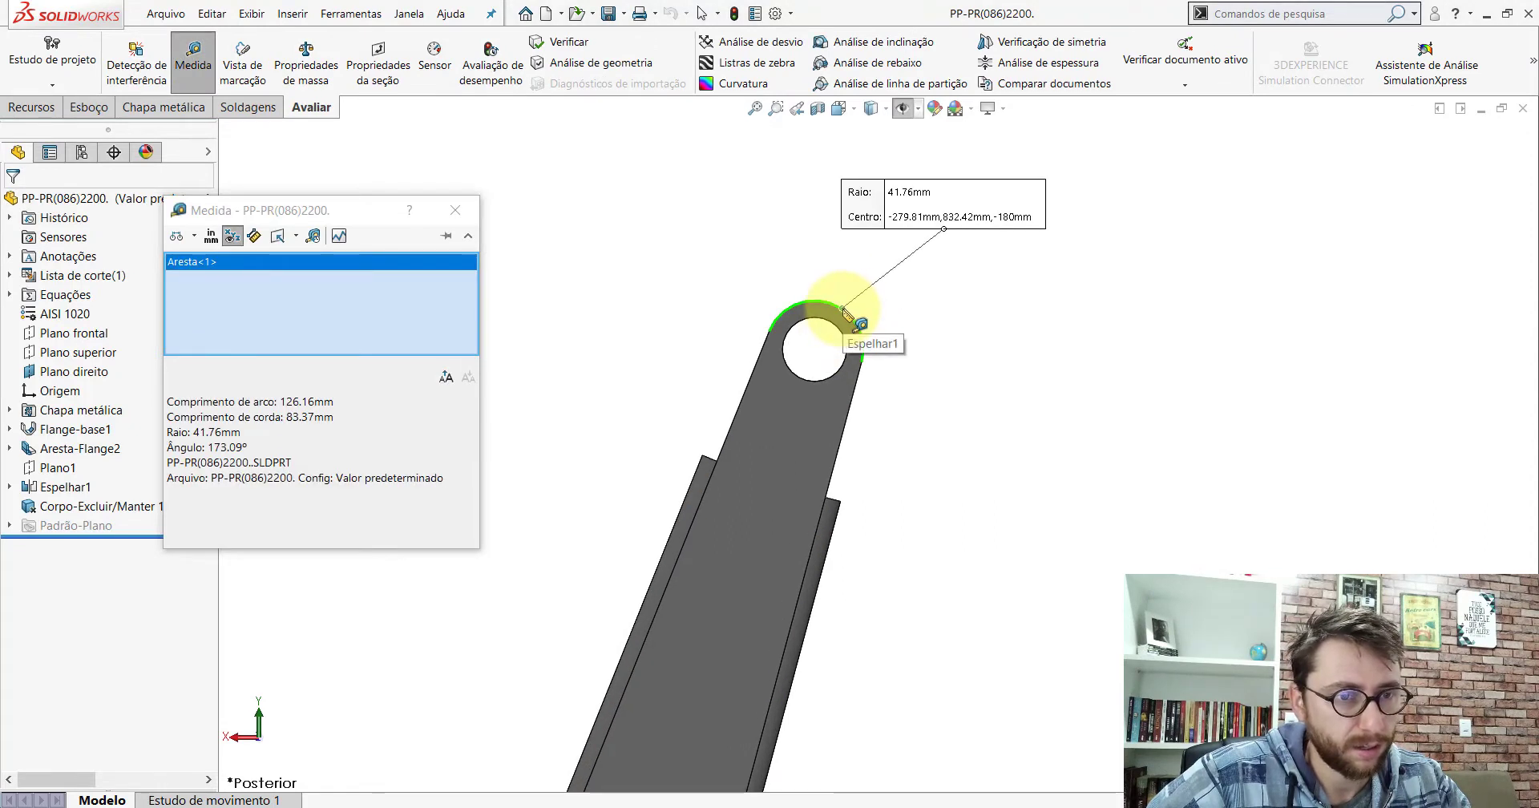
key("Escape")
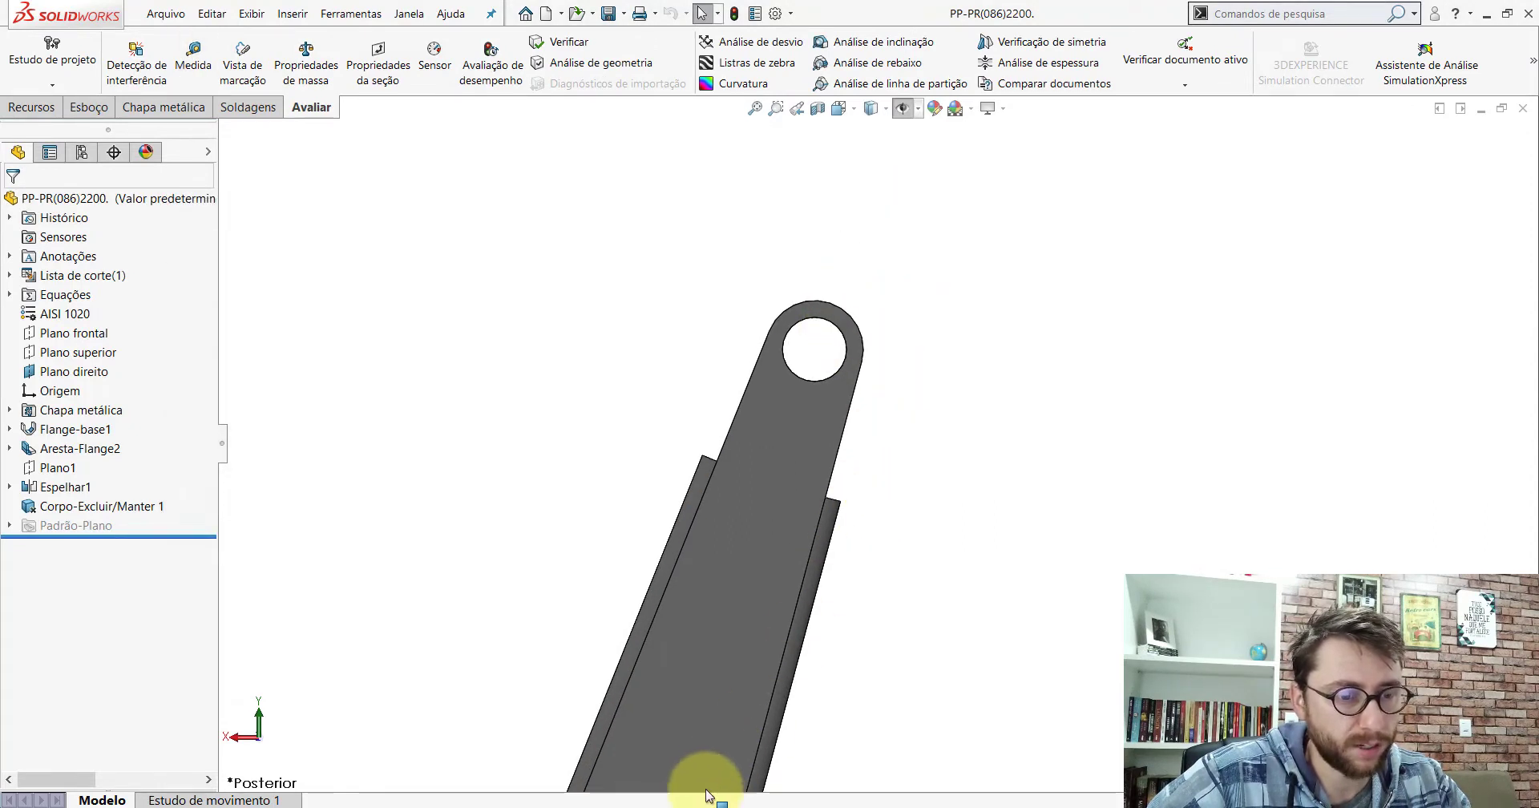
left_click(880, 762)
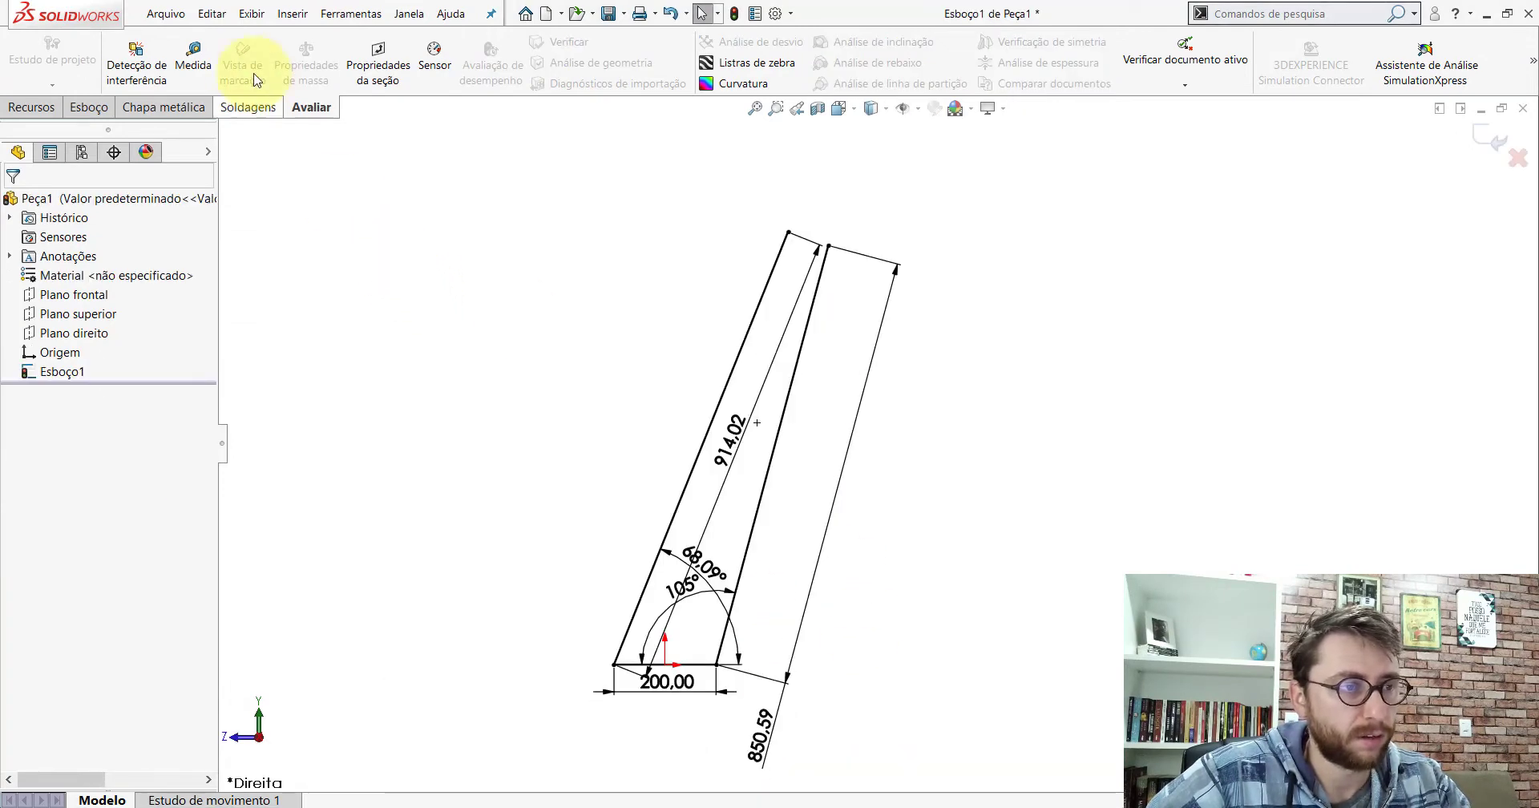
Step: Draw a three-point arc between the top vertices of the tapered sketch
left_click(95, 110)
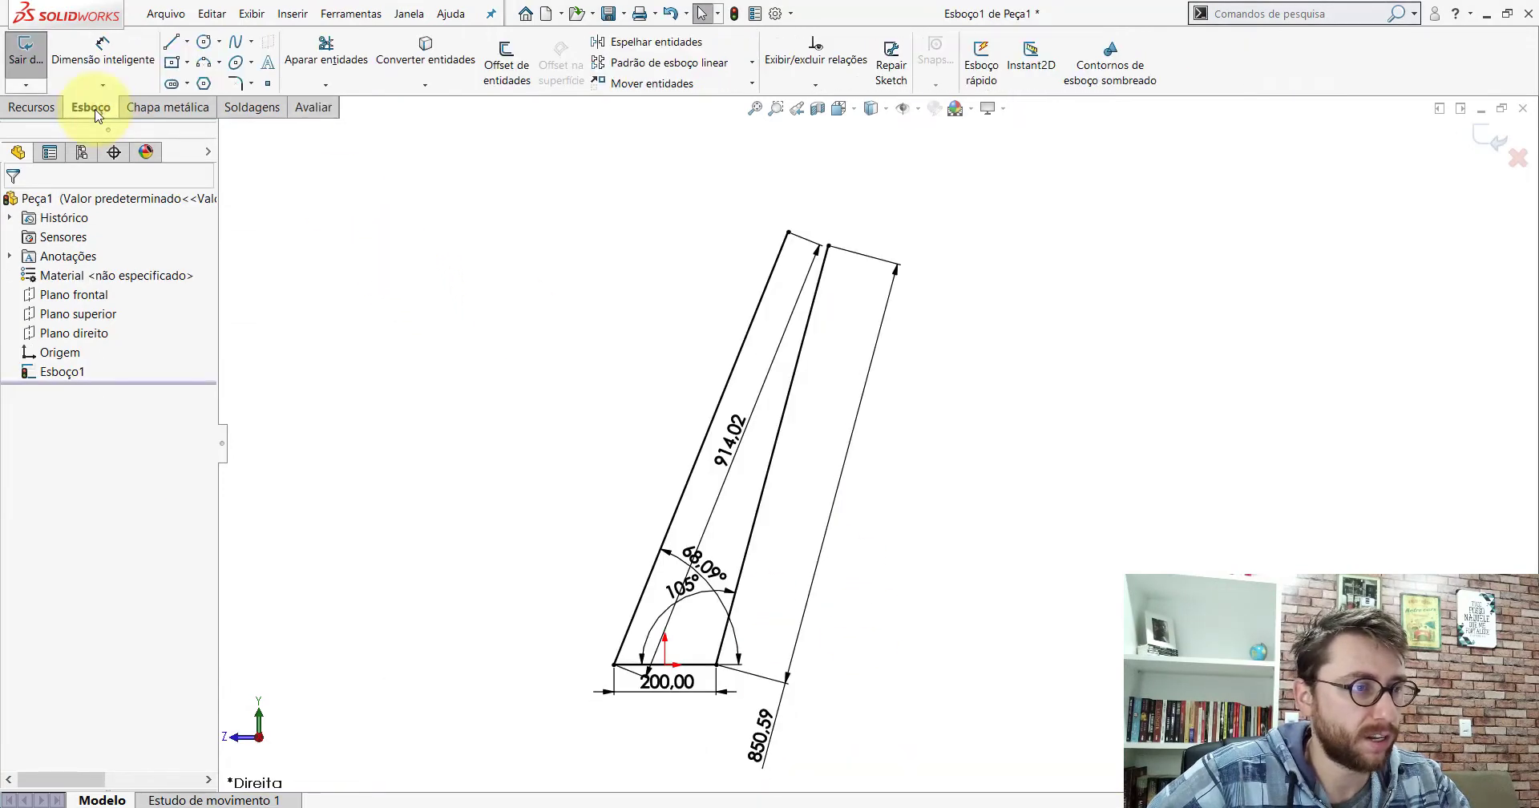
left_click(220, 64)
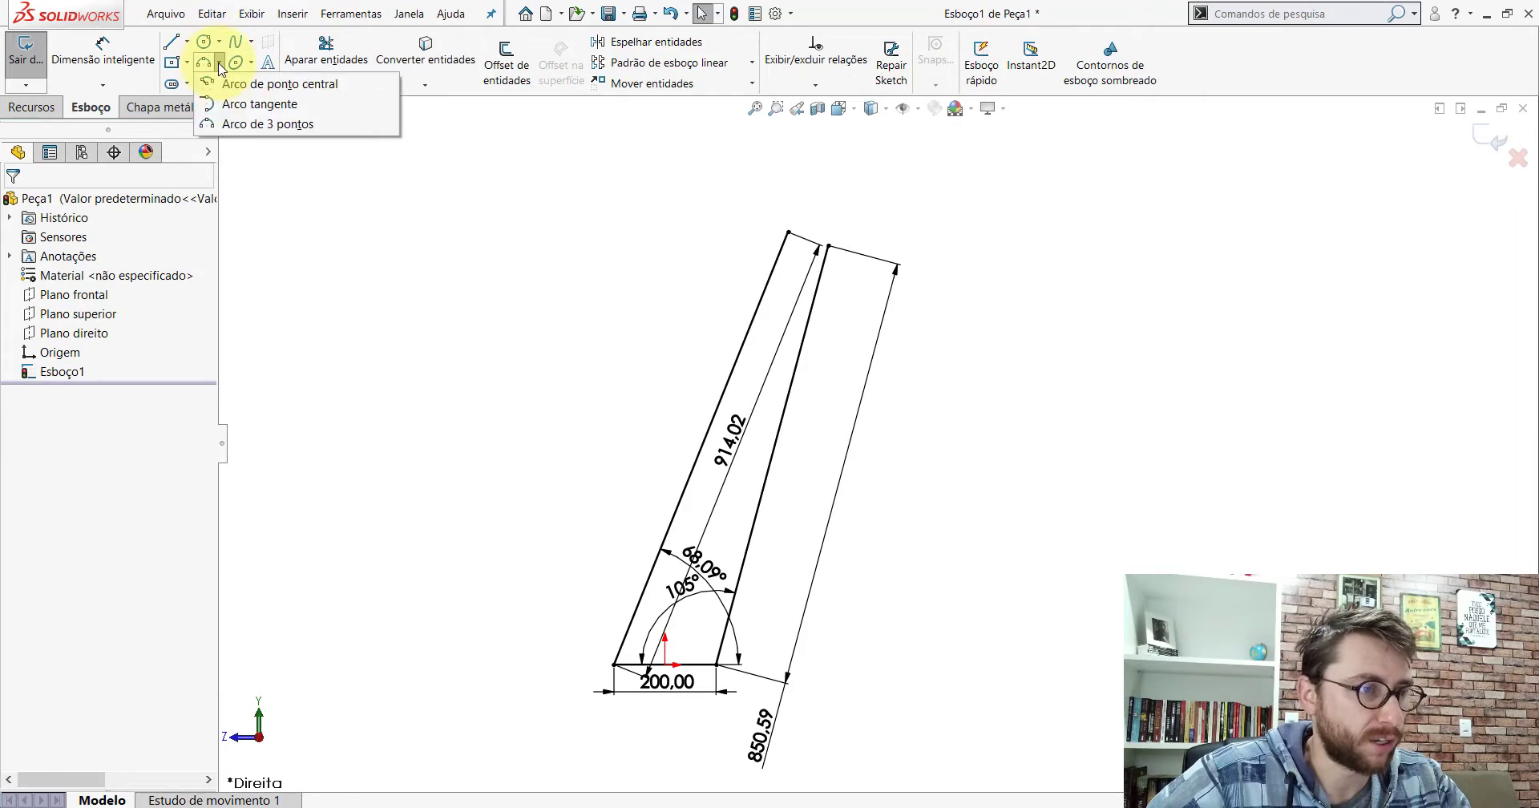
left_click(247, 124)
scroll(882, 269, "down", 3)
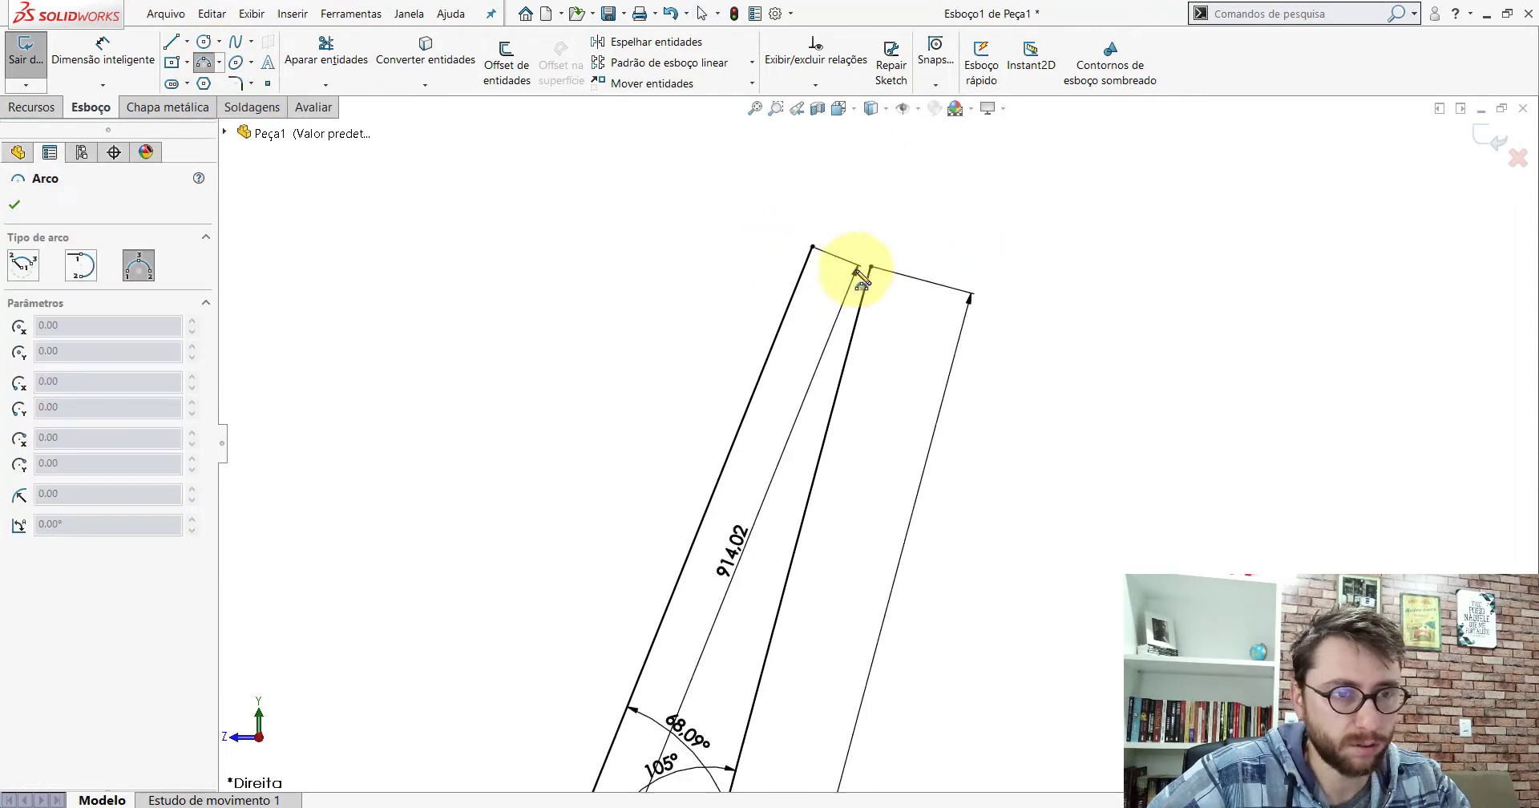
scroll(790, 297, "down", 2)
left_click(770, 269)
left_click(894, 309)
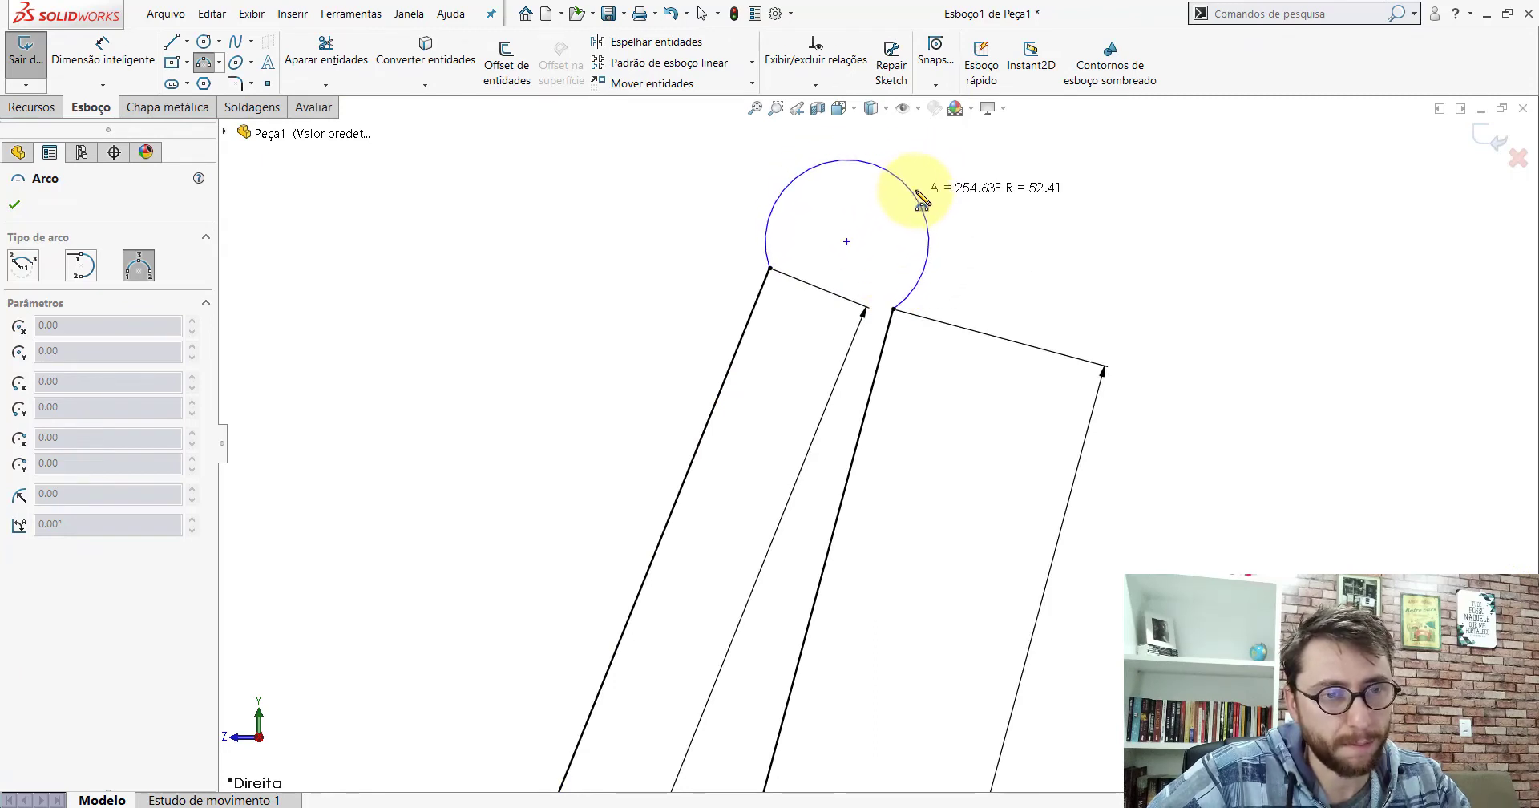
left_click(922, 204)
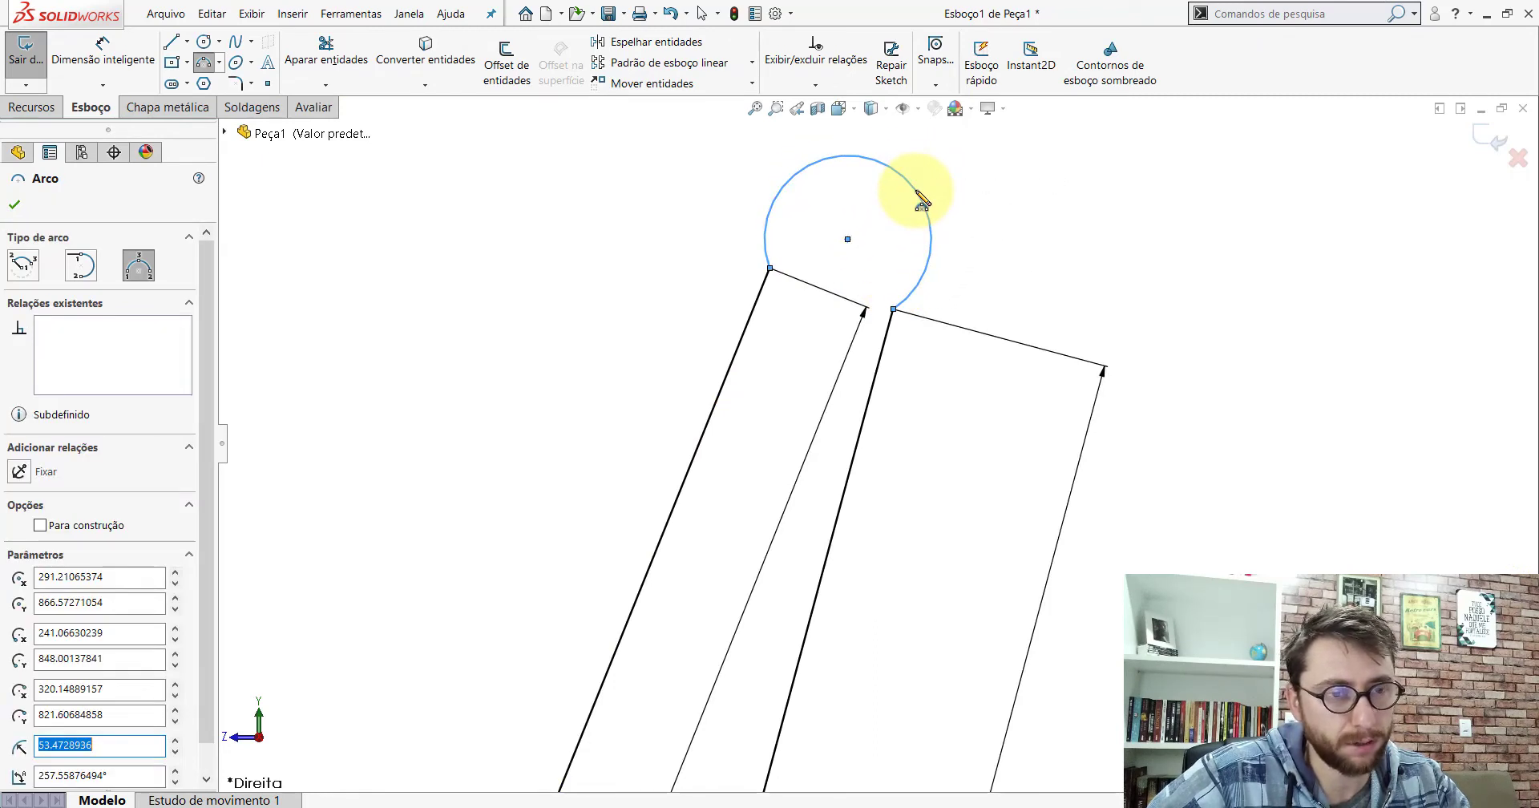
key("Escape")
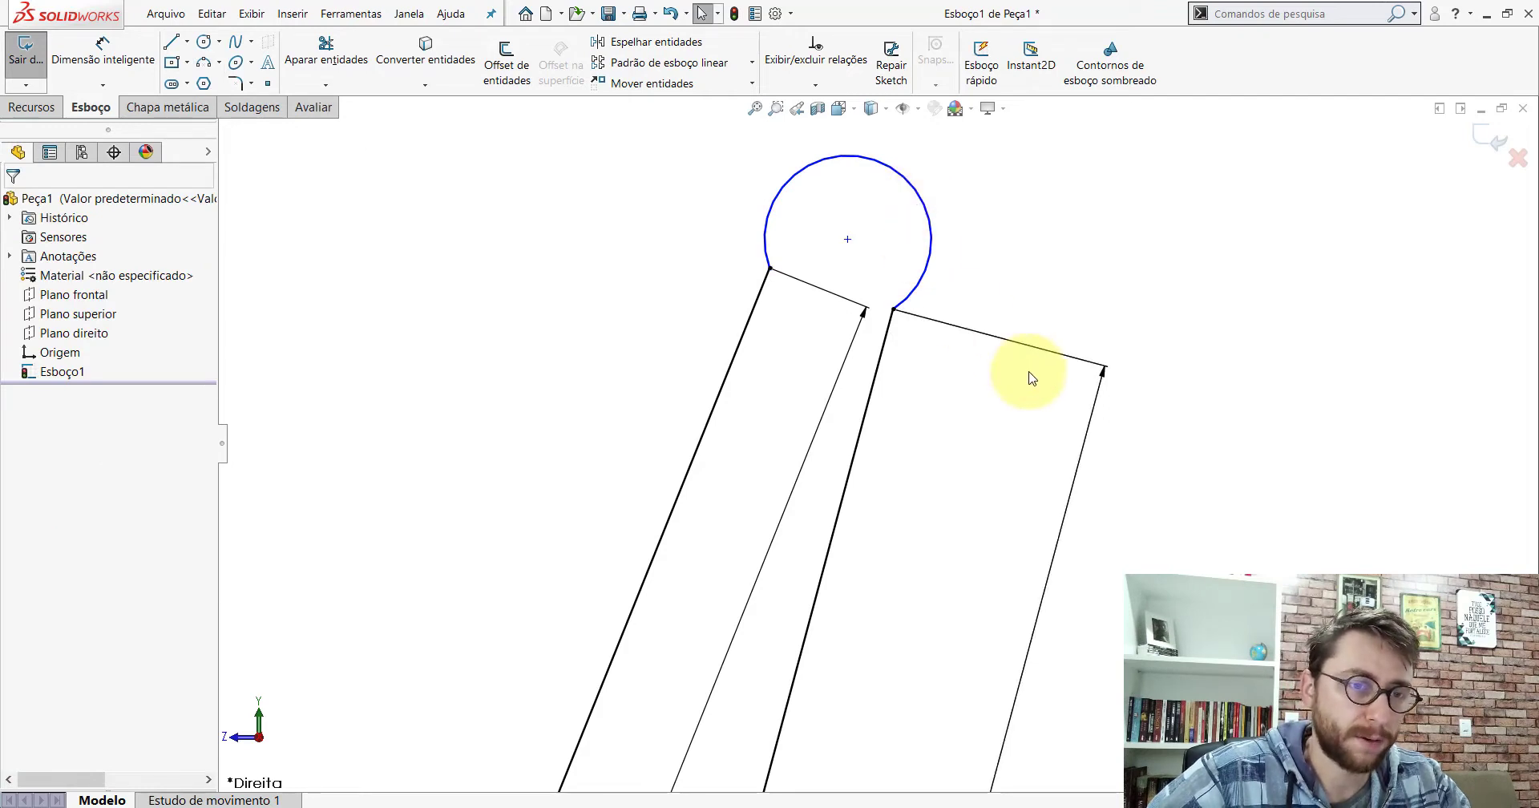
Step: Make the arc tangent to the inner side line and reposition the 914,02 dimension
scroll(1032, 378, "down", 2)
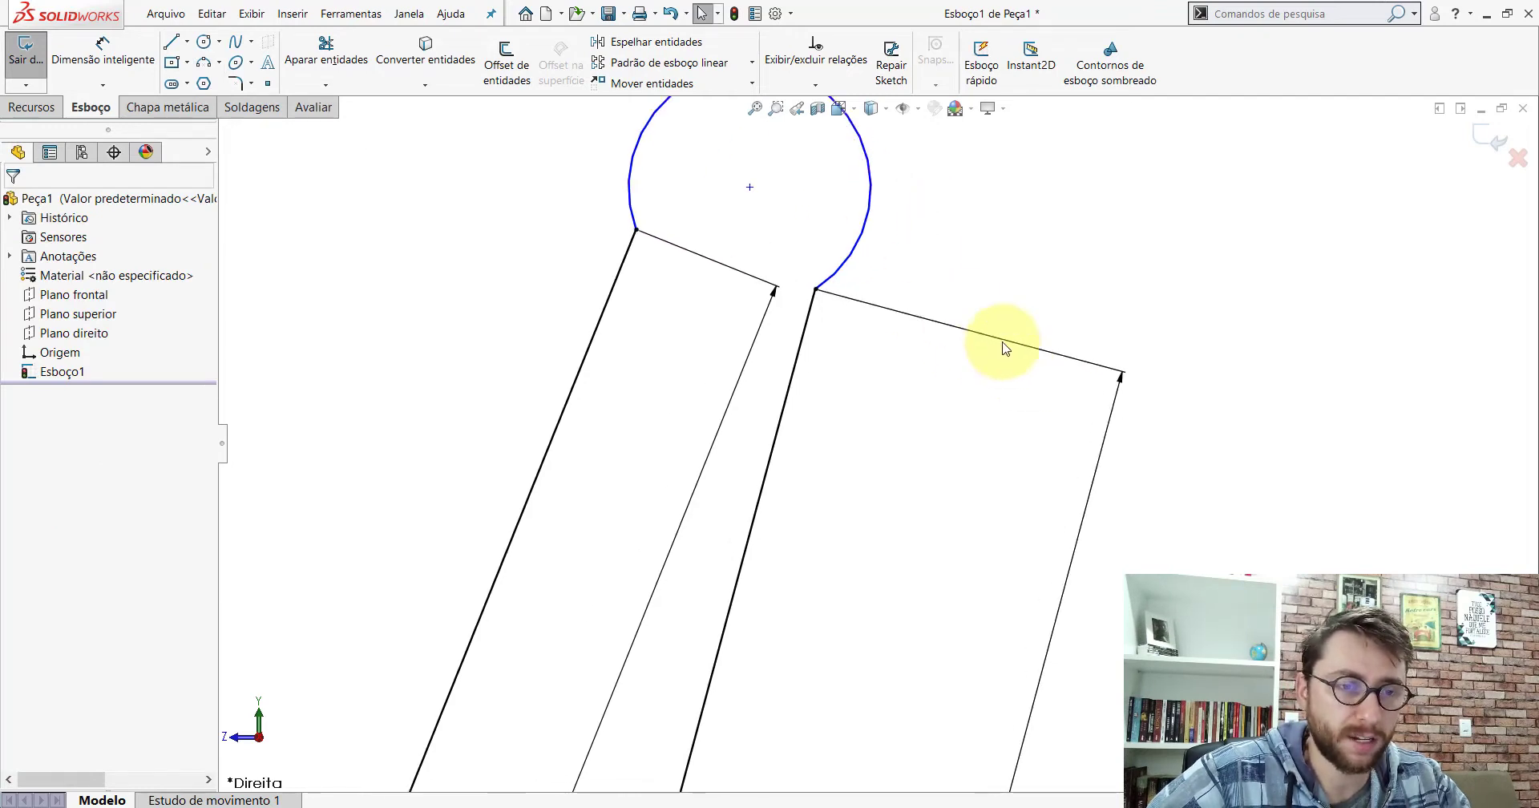
left_click(862, 257)
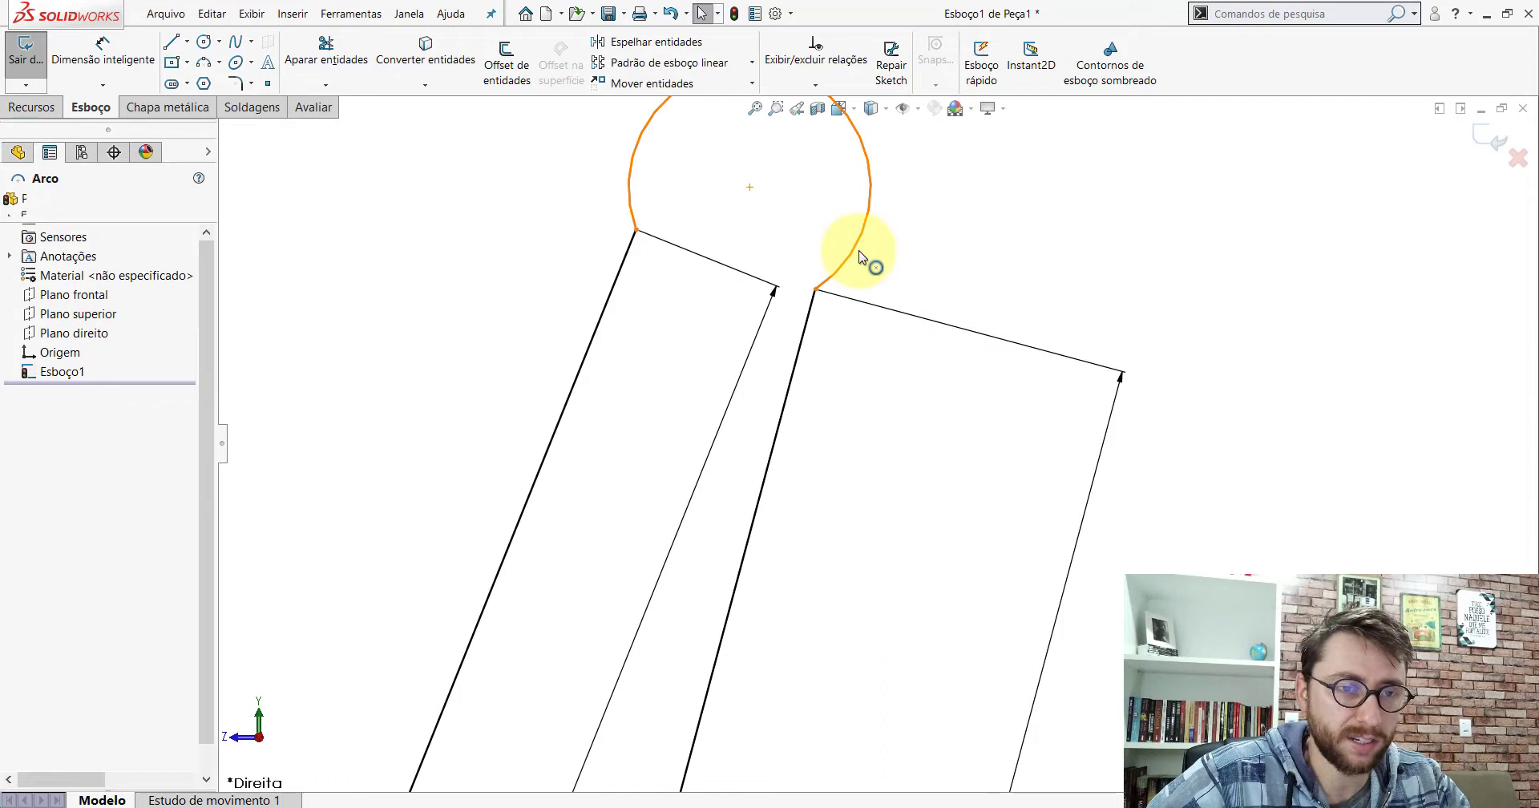
left_click(810, 328, "ctrl")
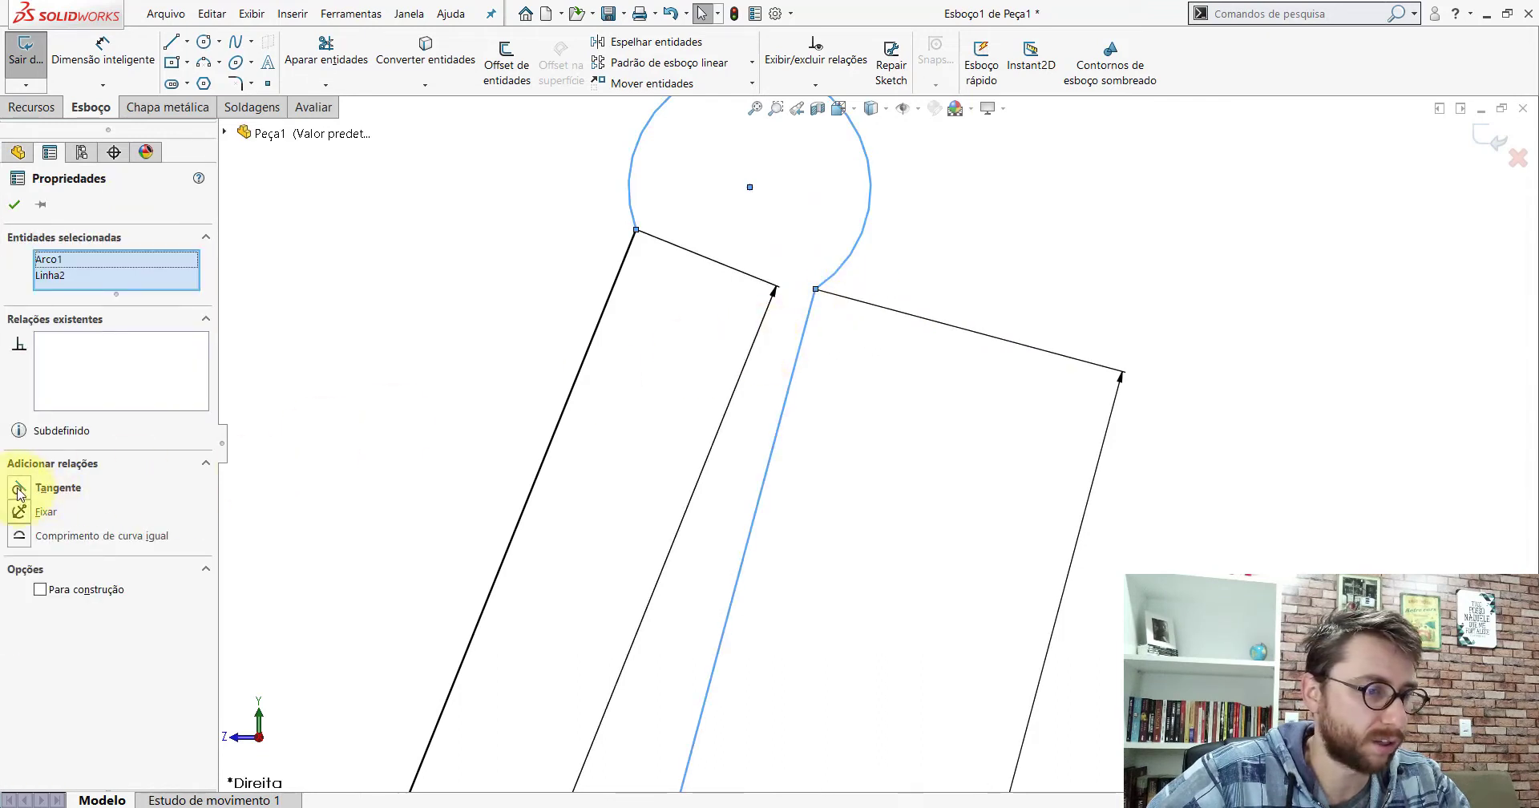
left_click(13, 203)
left_click(103, 50)
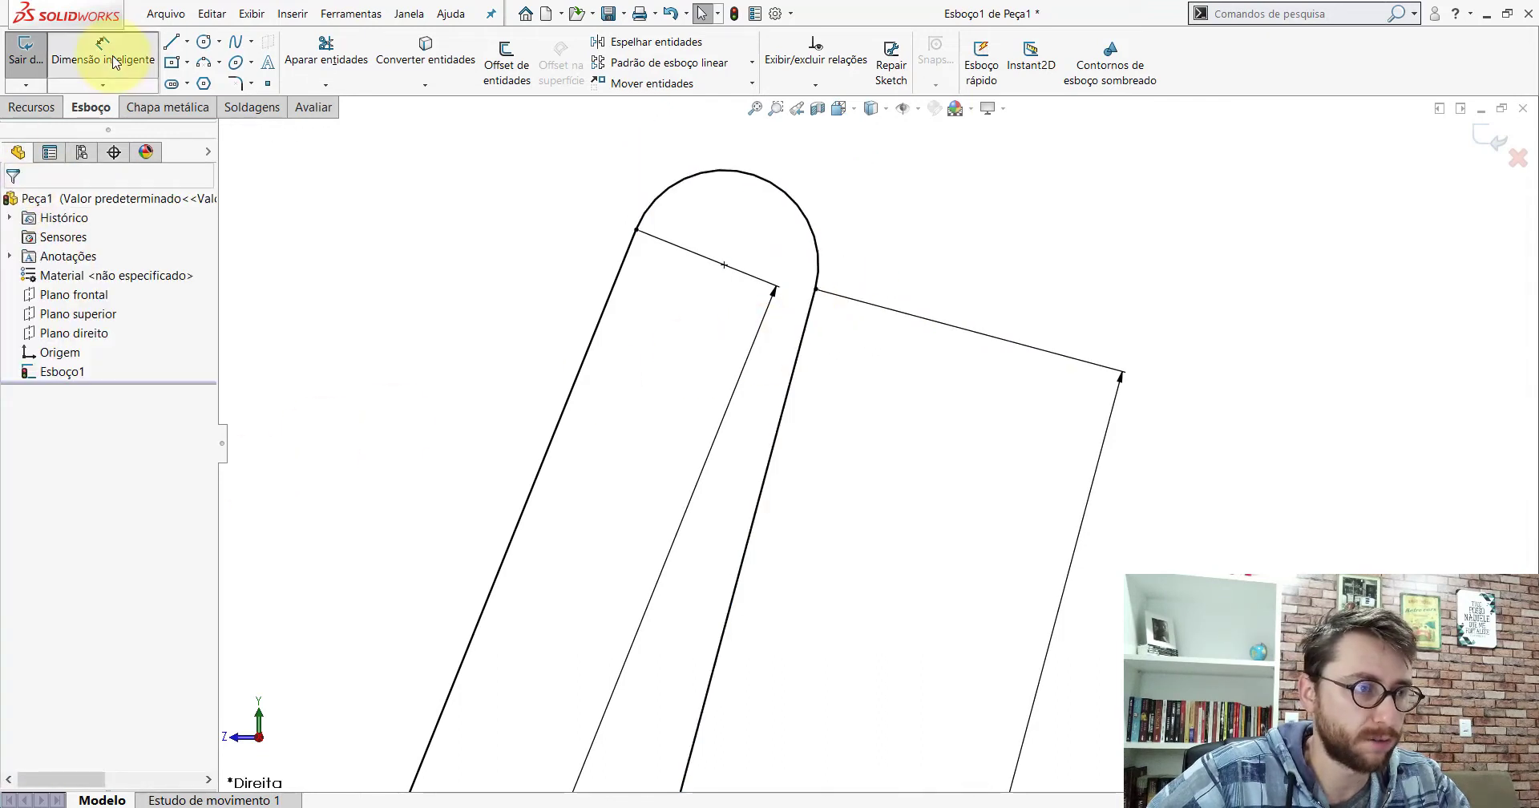
left_click(791, 199)
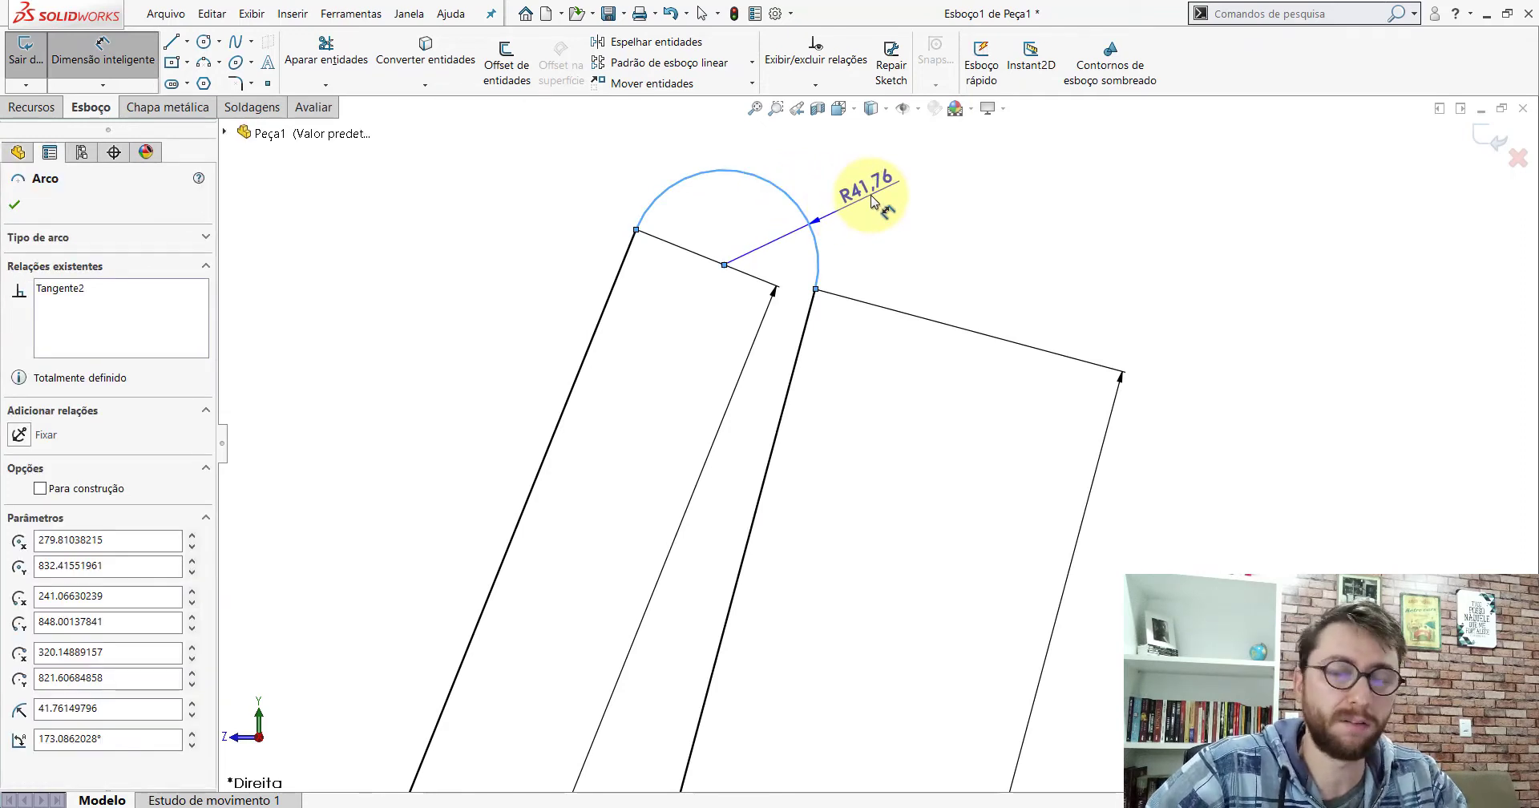
key("Escape")
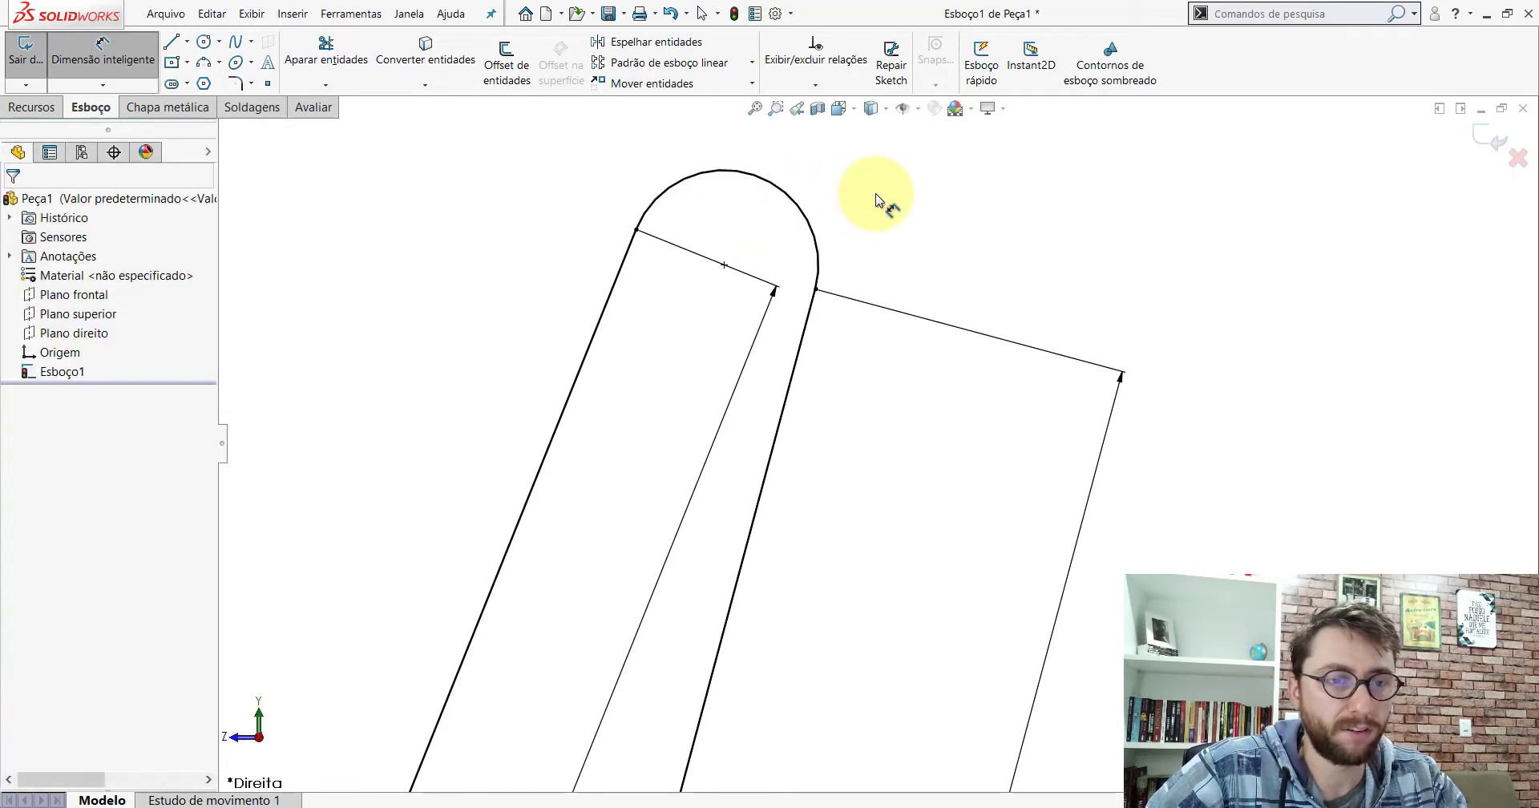
key("Escape")
scroll(870, 229, "up", 3)
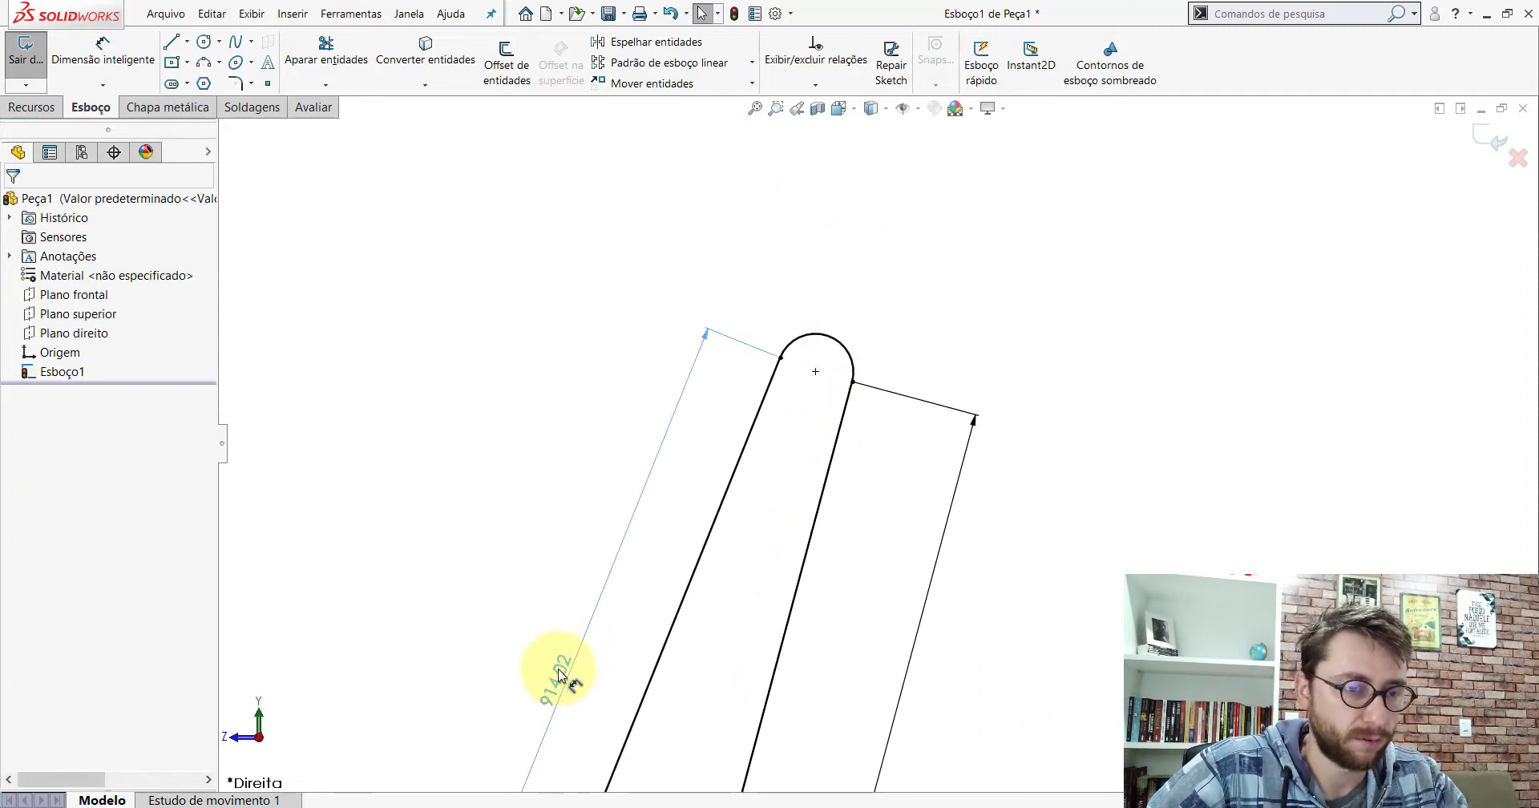
left_click(532, 654)
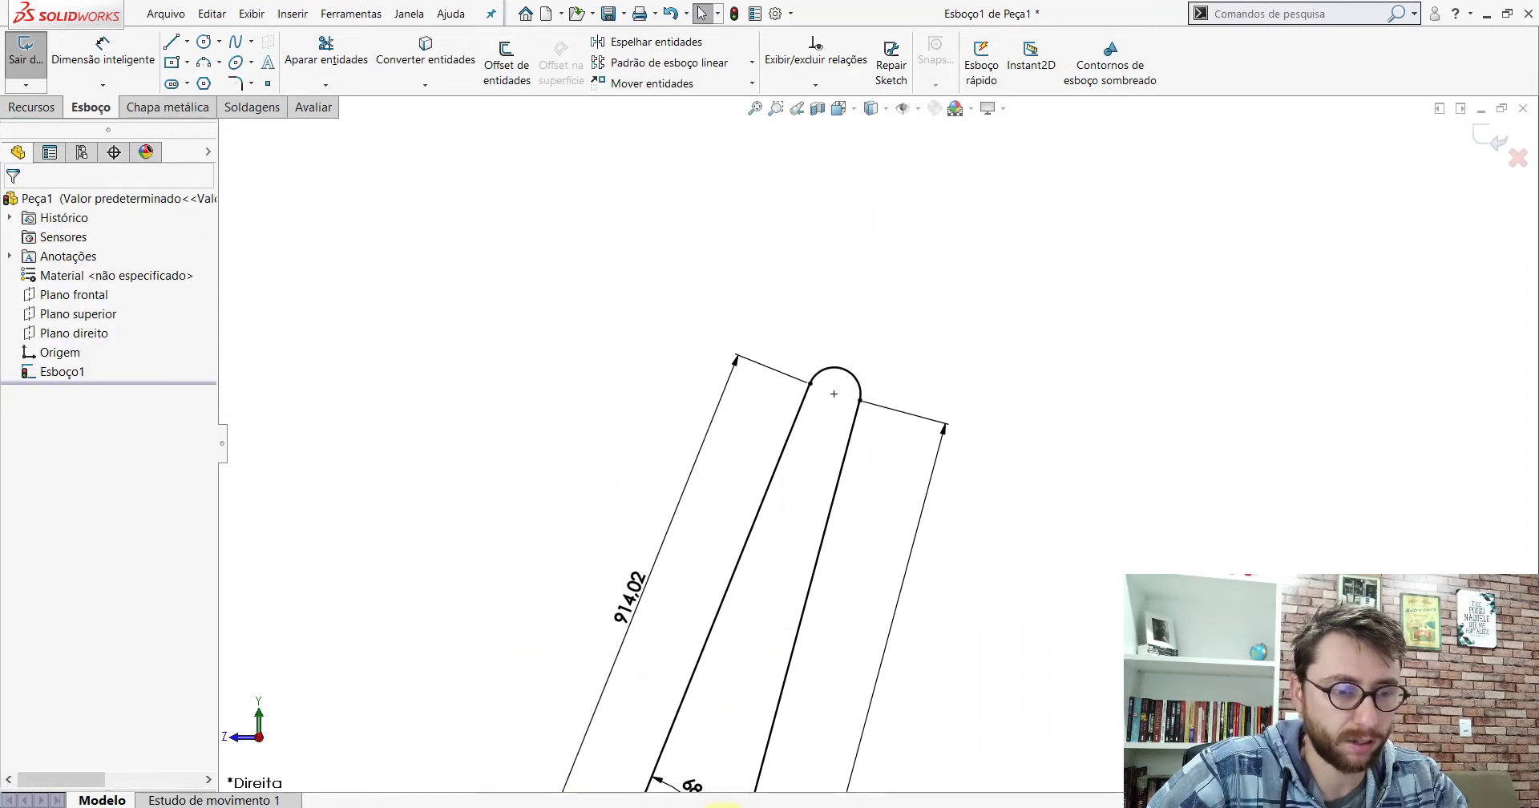
left_click(738, 789)
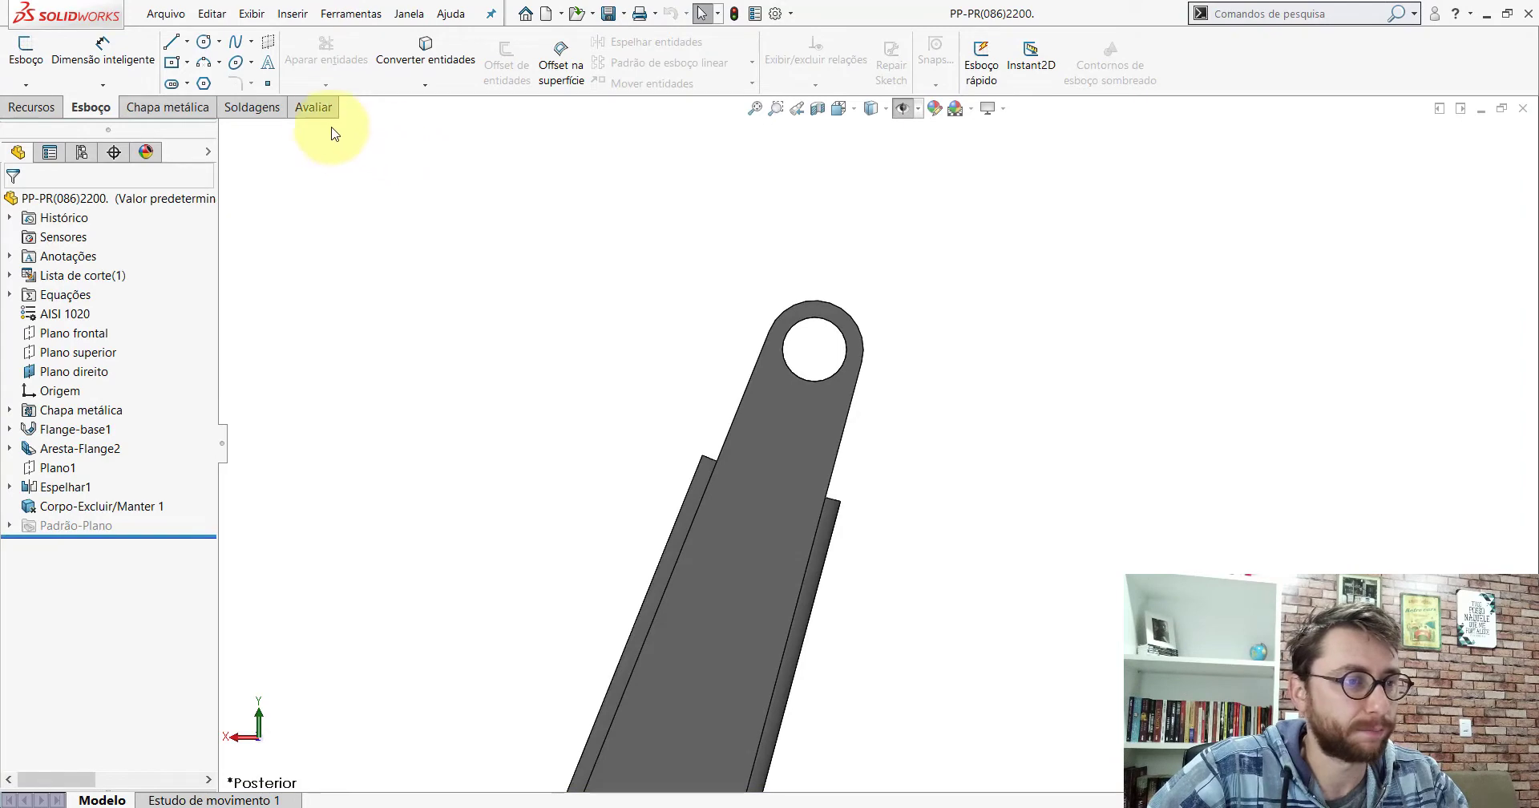
Step: Discard the accidental ink markup on the bracket part
left_click(326, 109)
left_click(241, 63)
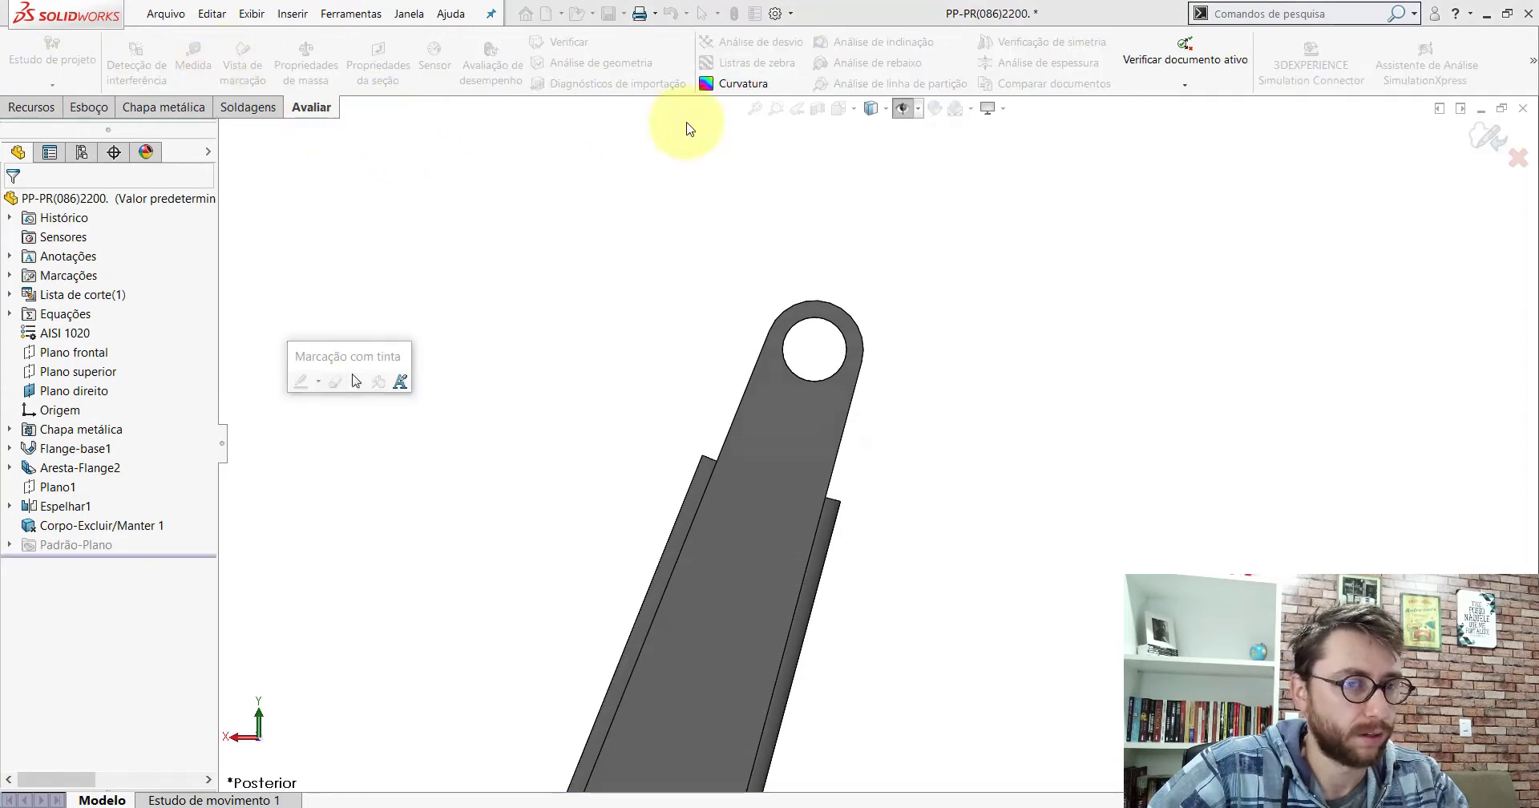
left_click(1517, 158)
left_click(927, 440)
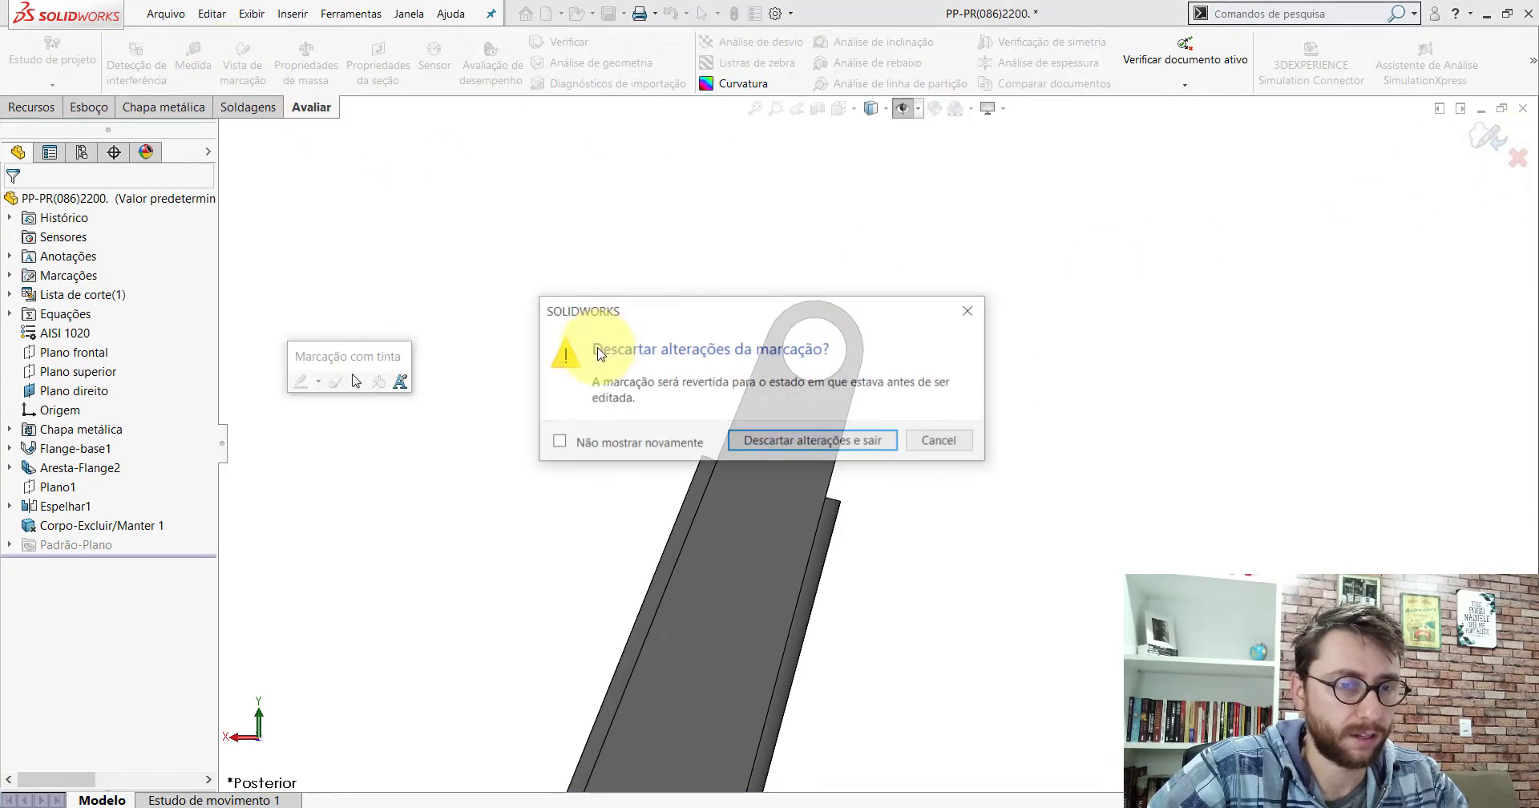
left_click(841, 443)
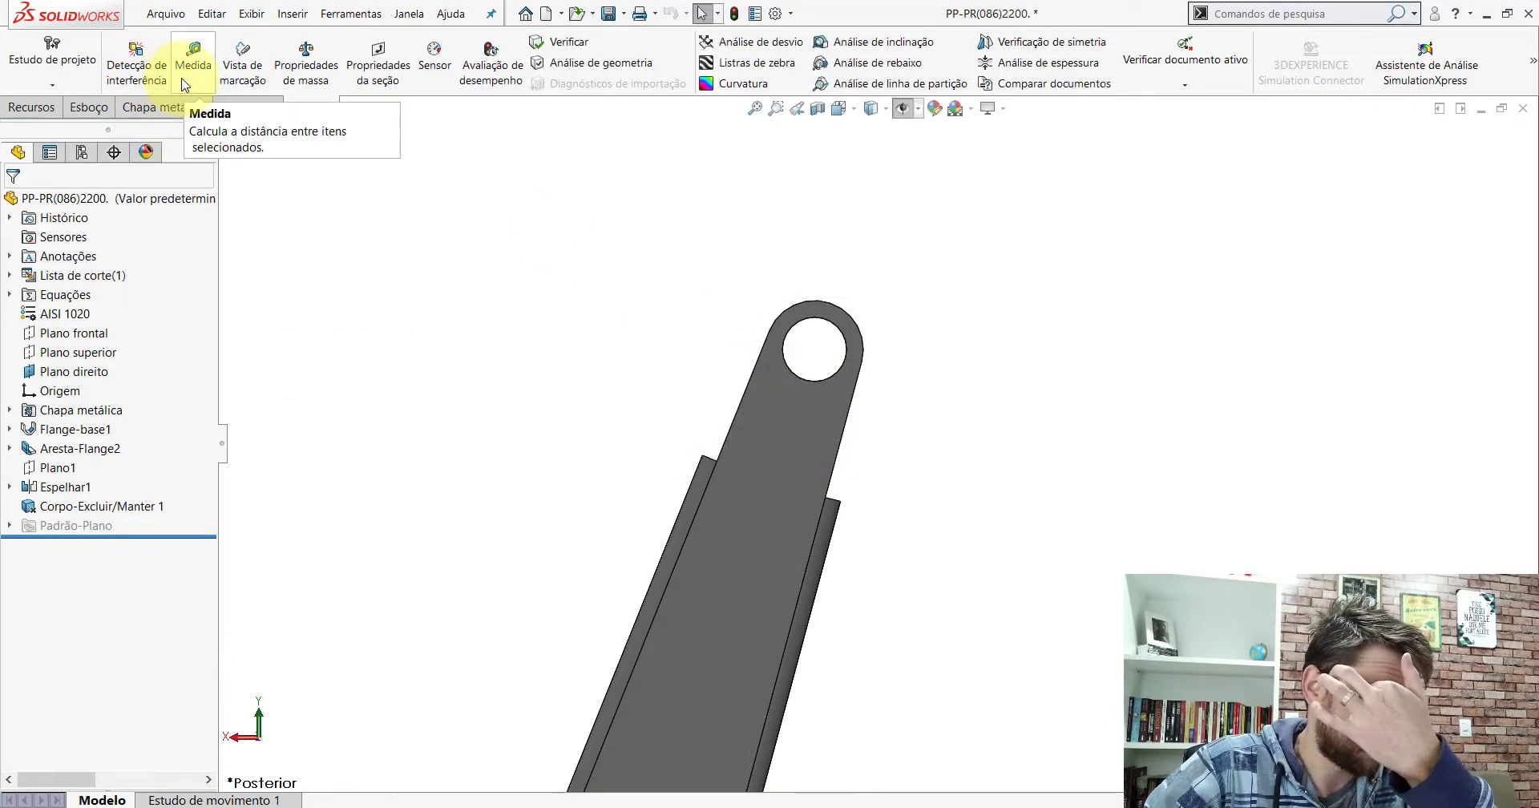
Step: Measure the bracket's hole edge, reading a 55 mm diameter
left_click(193, 54)
scroll(850, 369, "down", 2)
scroll(842, 364, "down", 2)
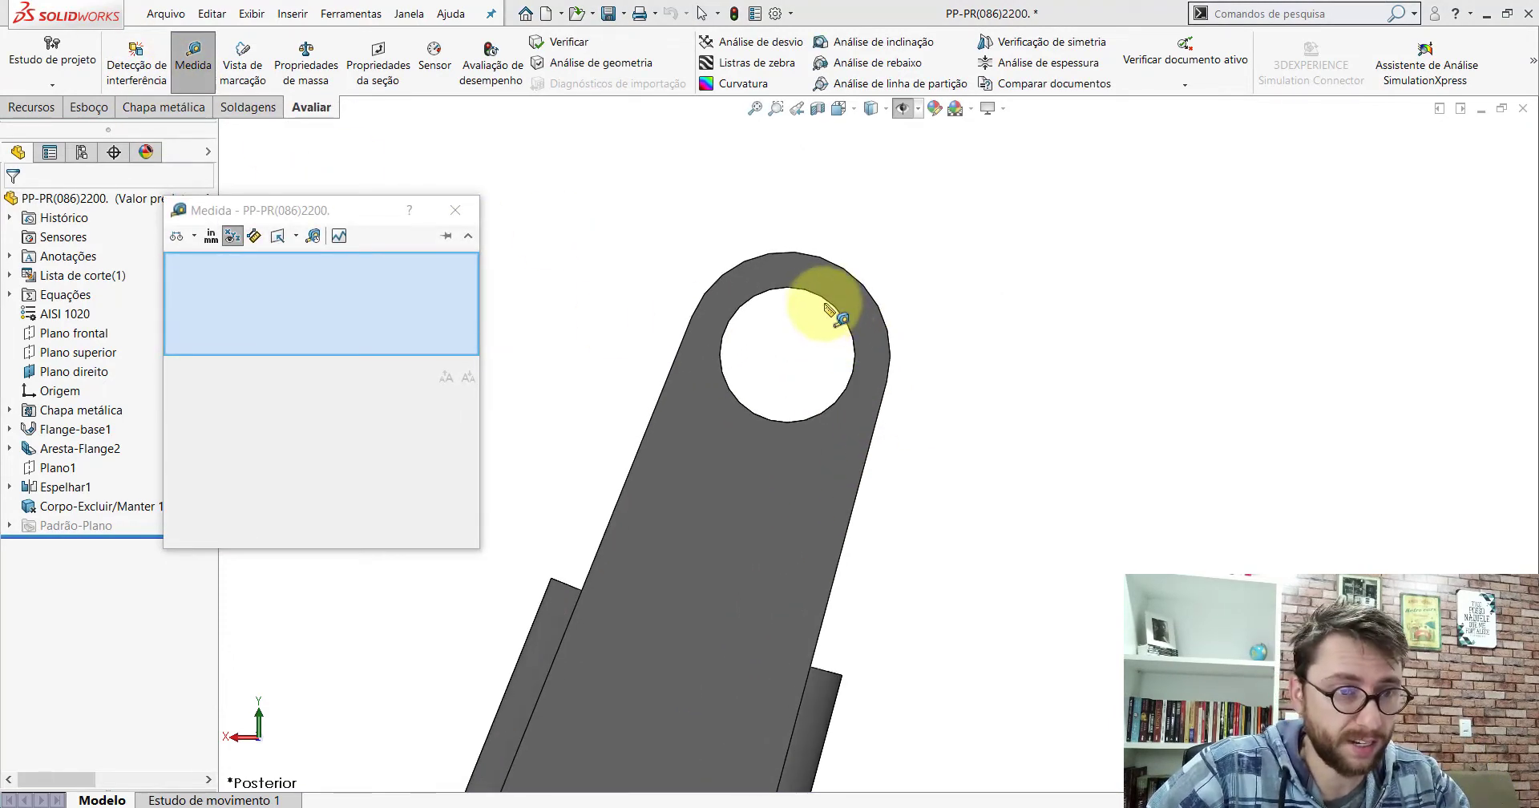
left_click(819, 296)
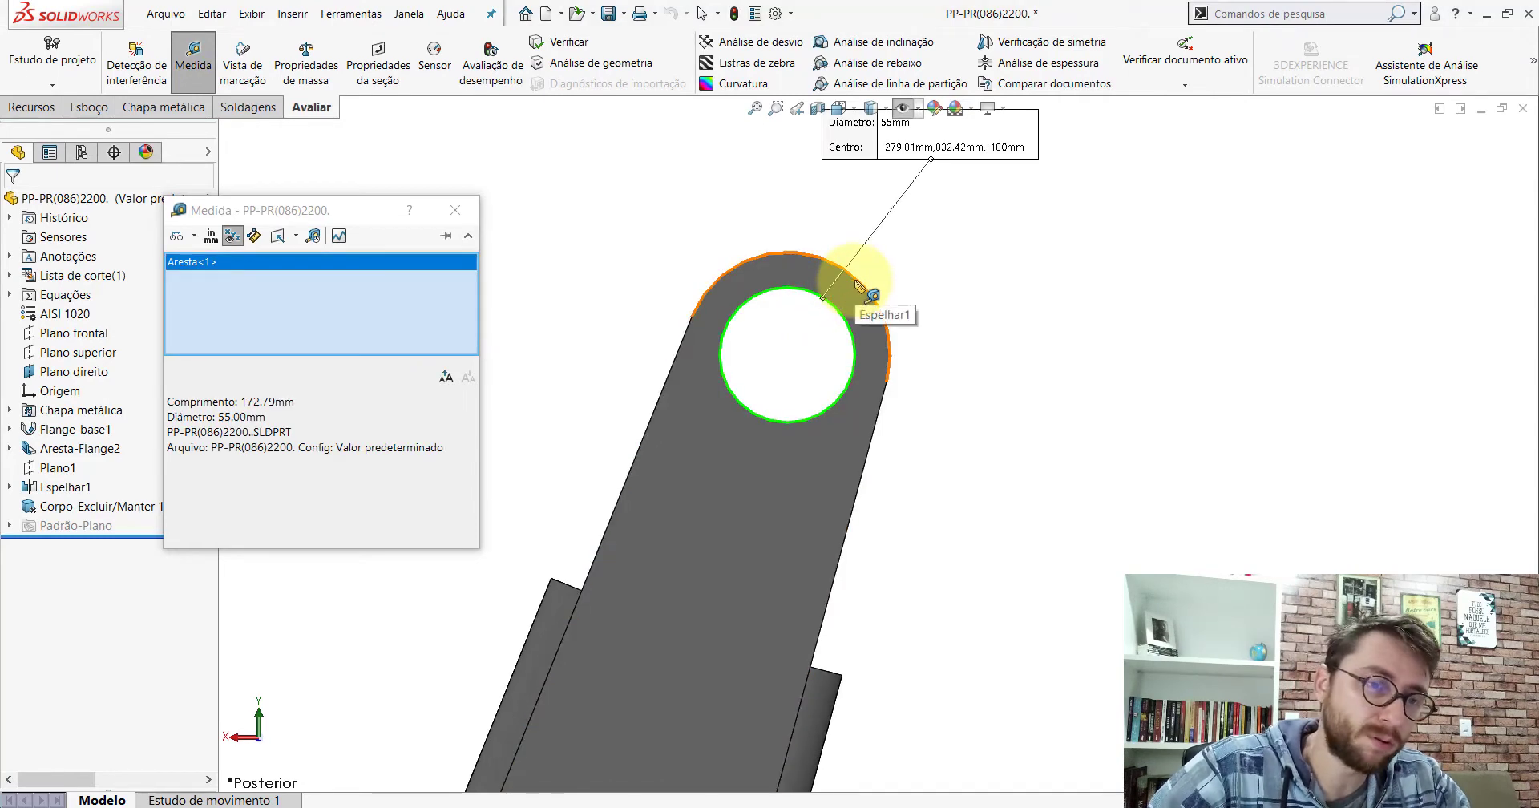
scroll(881, 292, "down", 1)
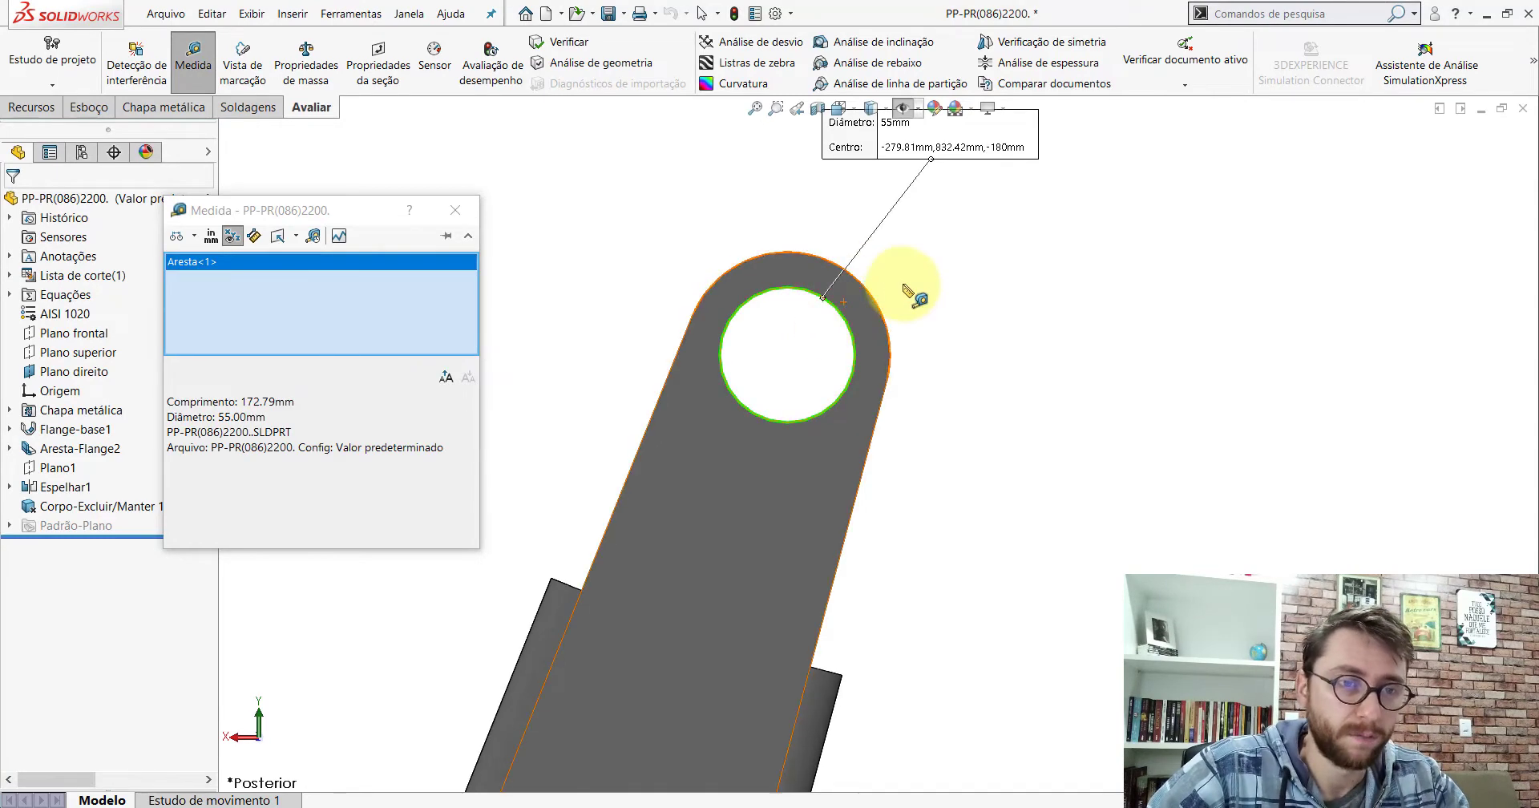
scroll(898, 301, "up", 2)
scroll(850, 321, "down", 1)
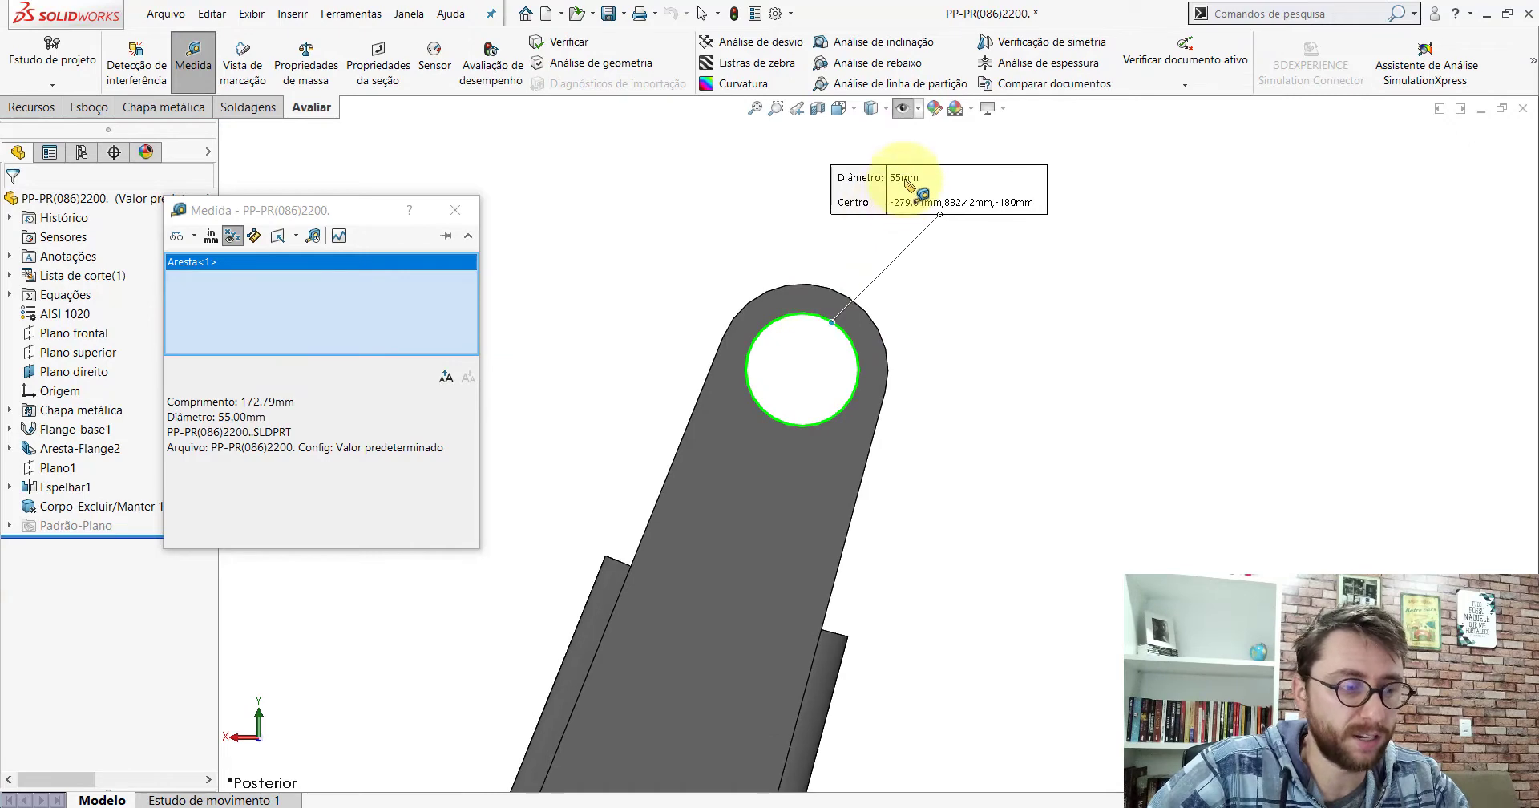
key("Escape")
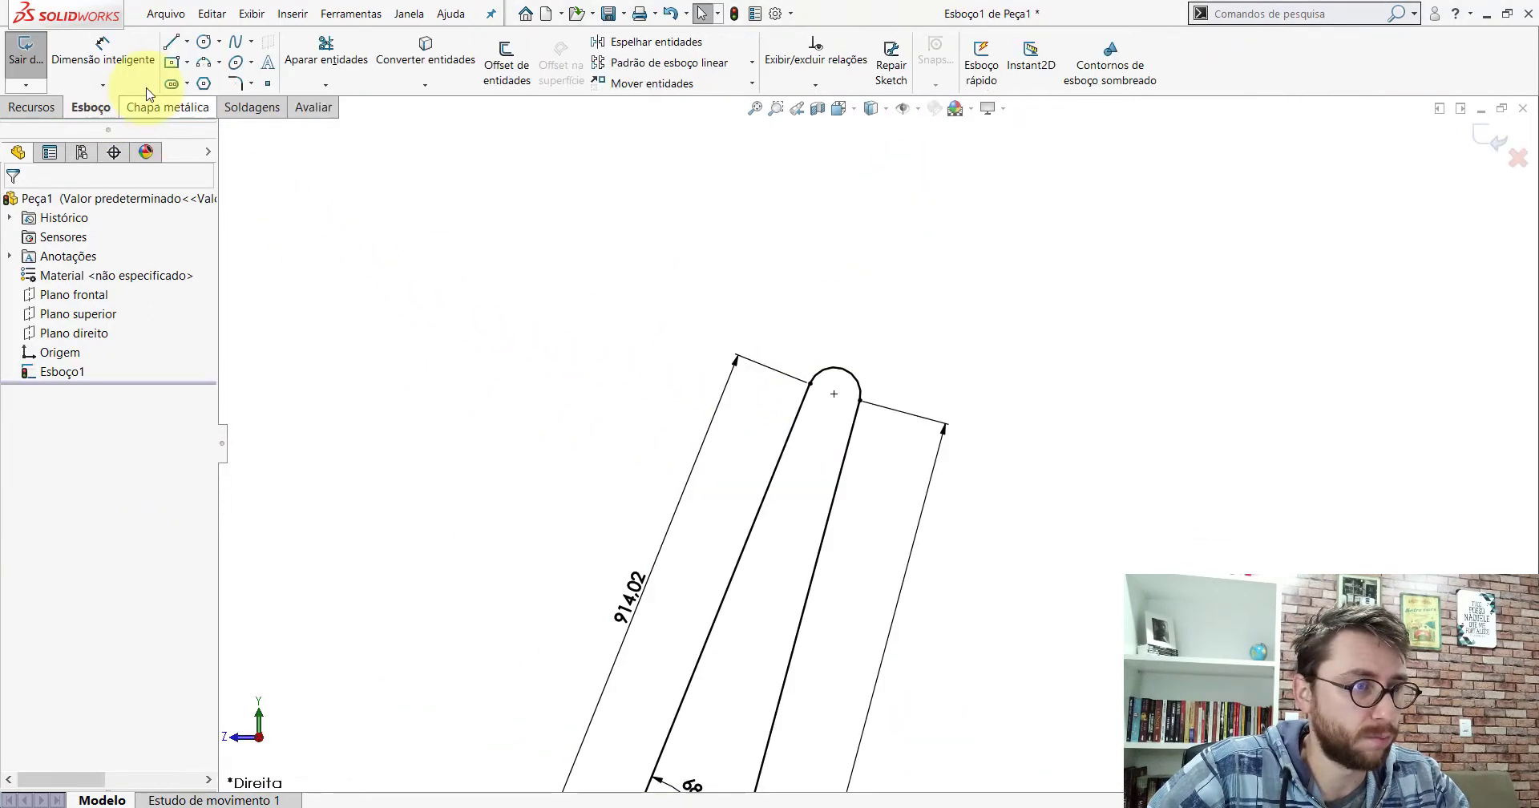
Step: Draw a circle centred on the rounded end's arc centre
left_click(204, 43)
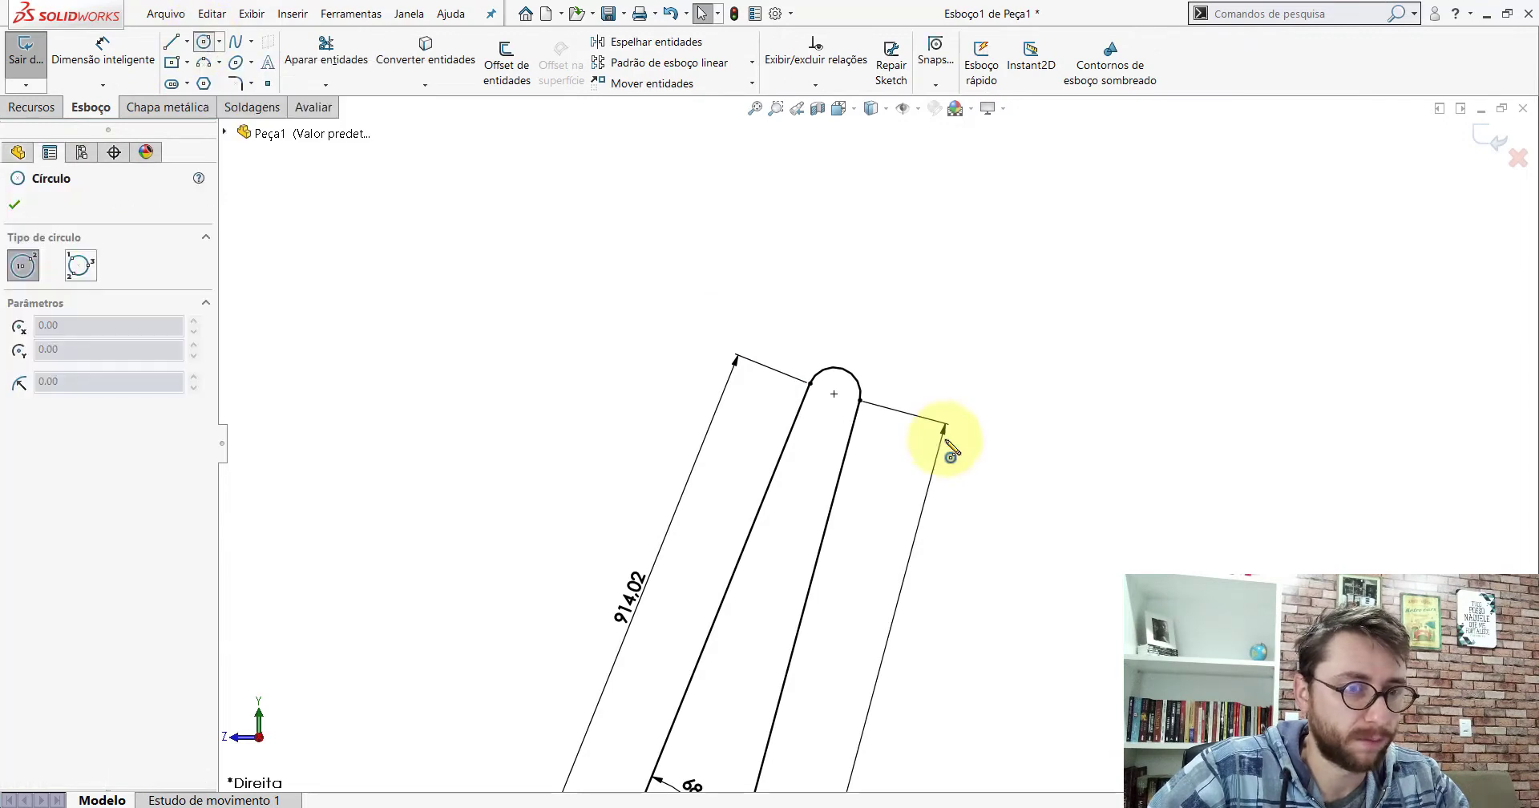
scroll(882, 424, "down", 4)
scroll(833, 401, "down", 2)
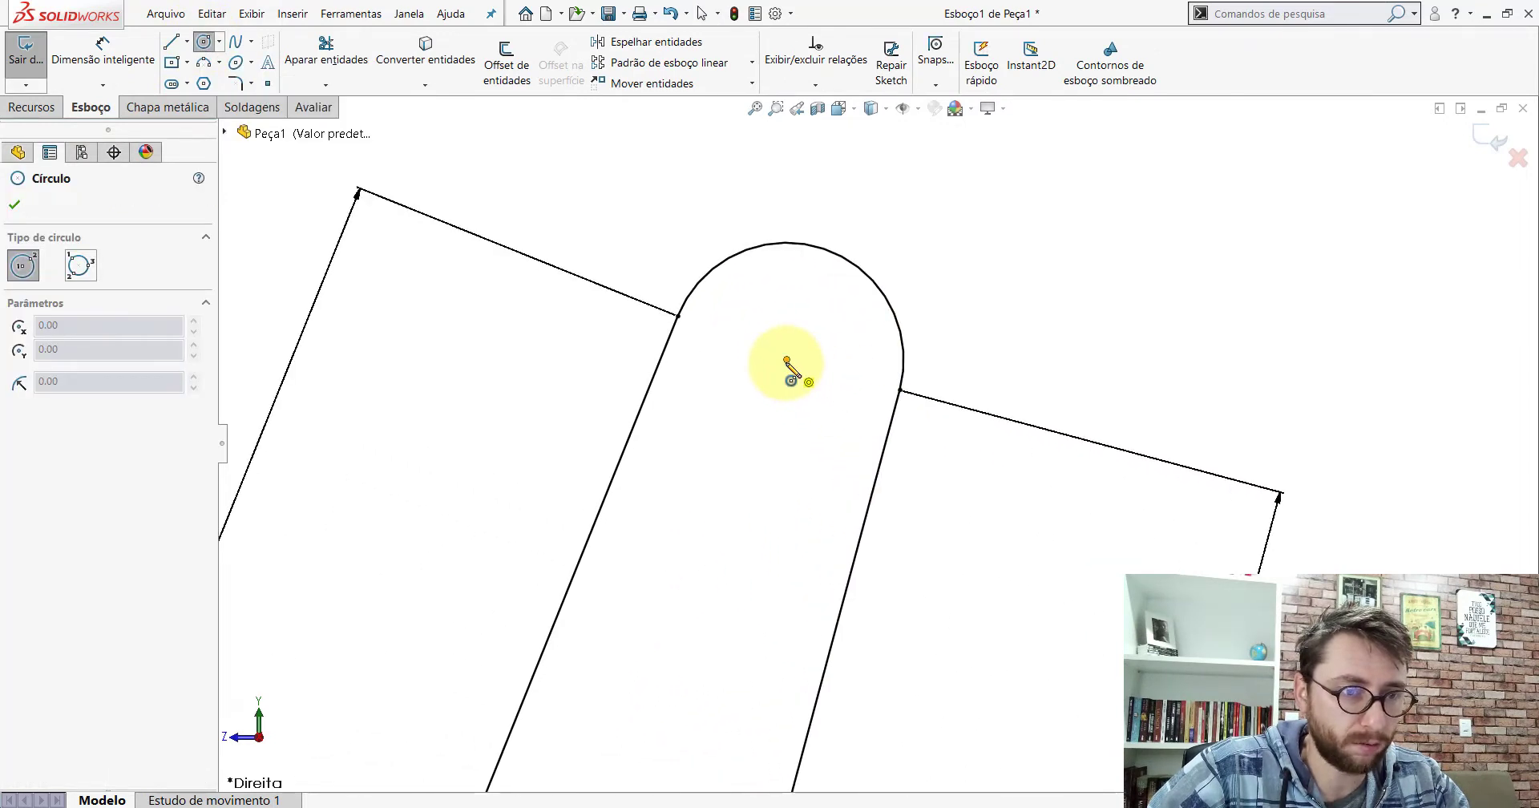
left_click(786, 359)
left_click(769, 437)
key("Escape")
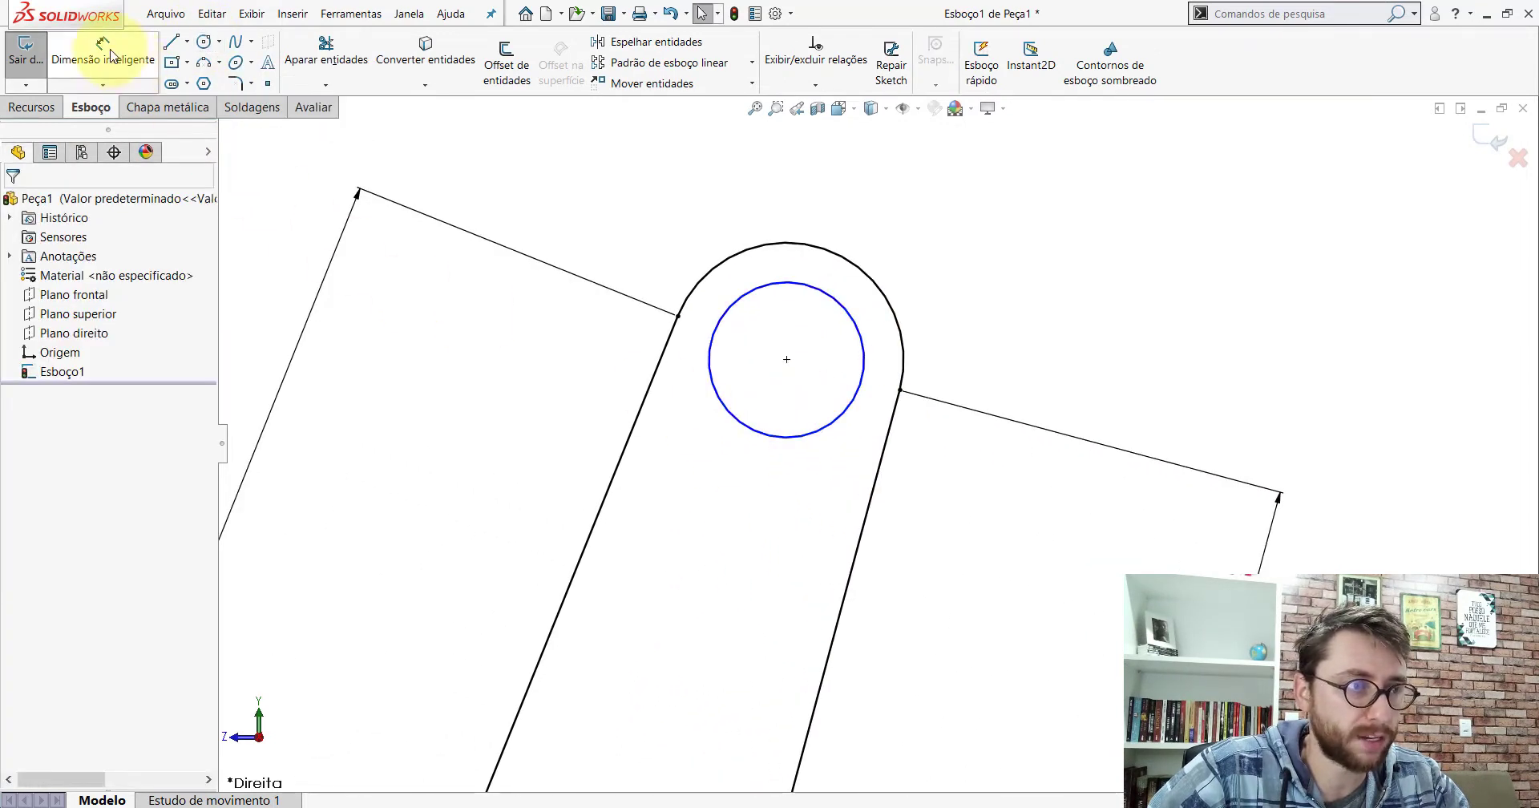
Step: Dimension the circle to a 55 mm diameter and fit the sketch in view
left_click(110, 54)
left_click(822, 300)
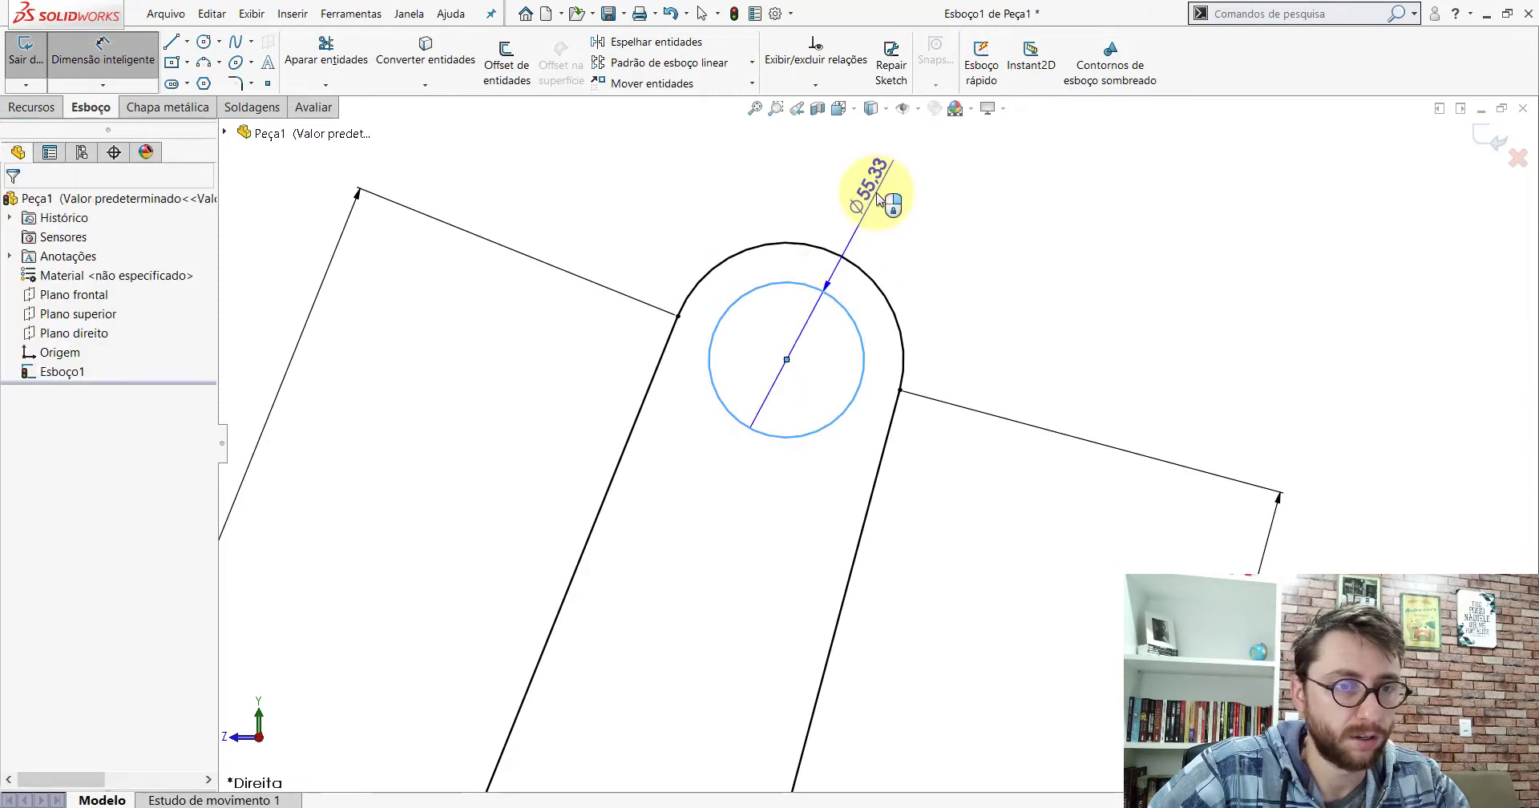
left_click(882, 205)
type("55")
key("Return")
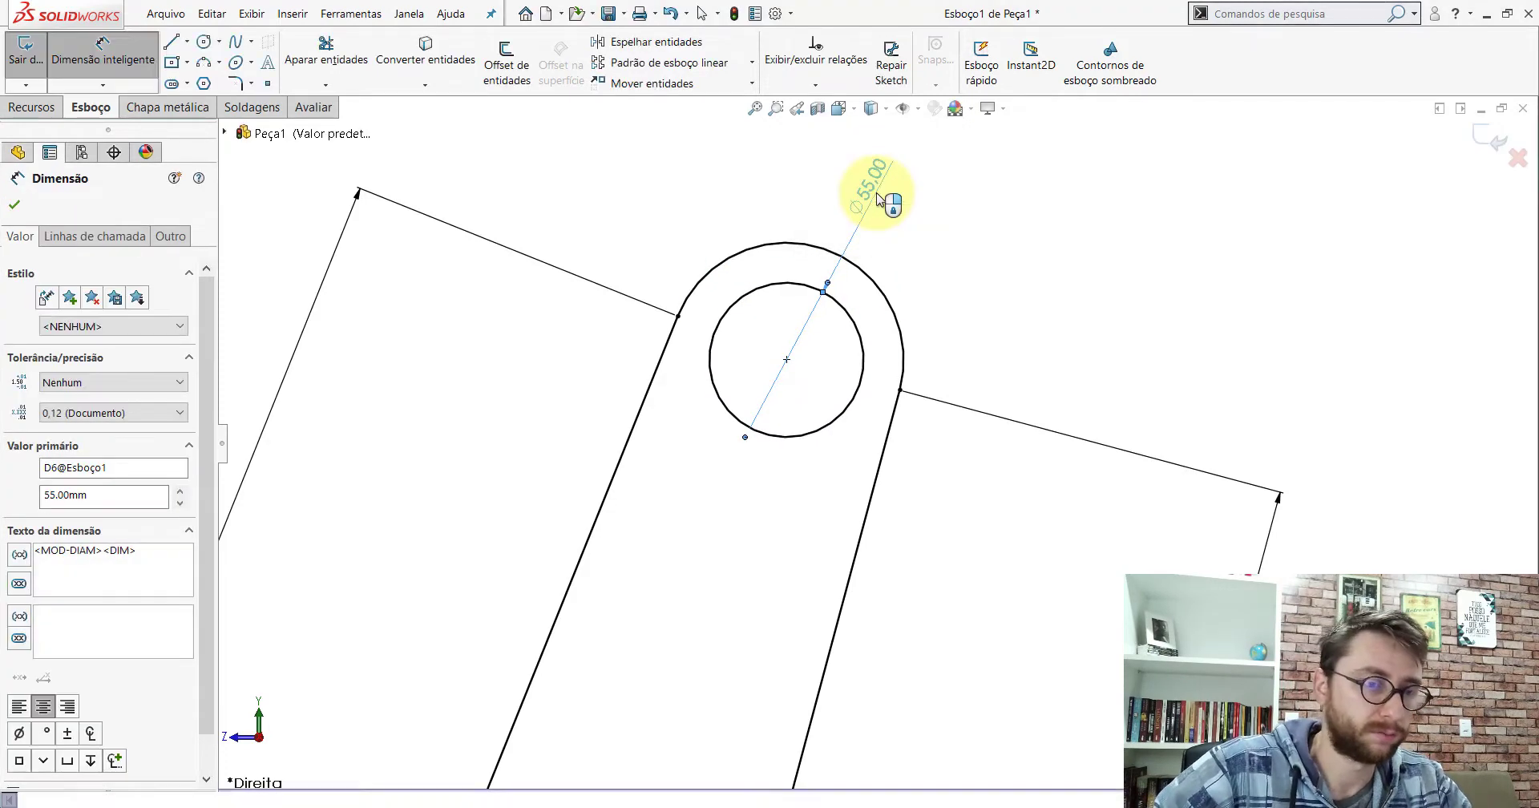
key("Escape")
key("z")
key("z")
key("z")
key("z")
key("z")
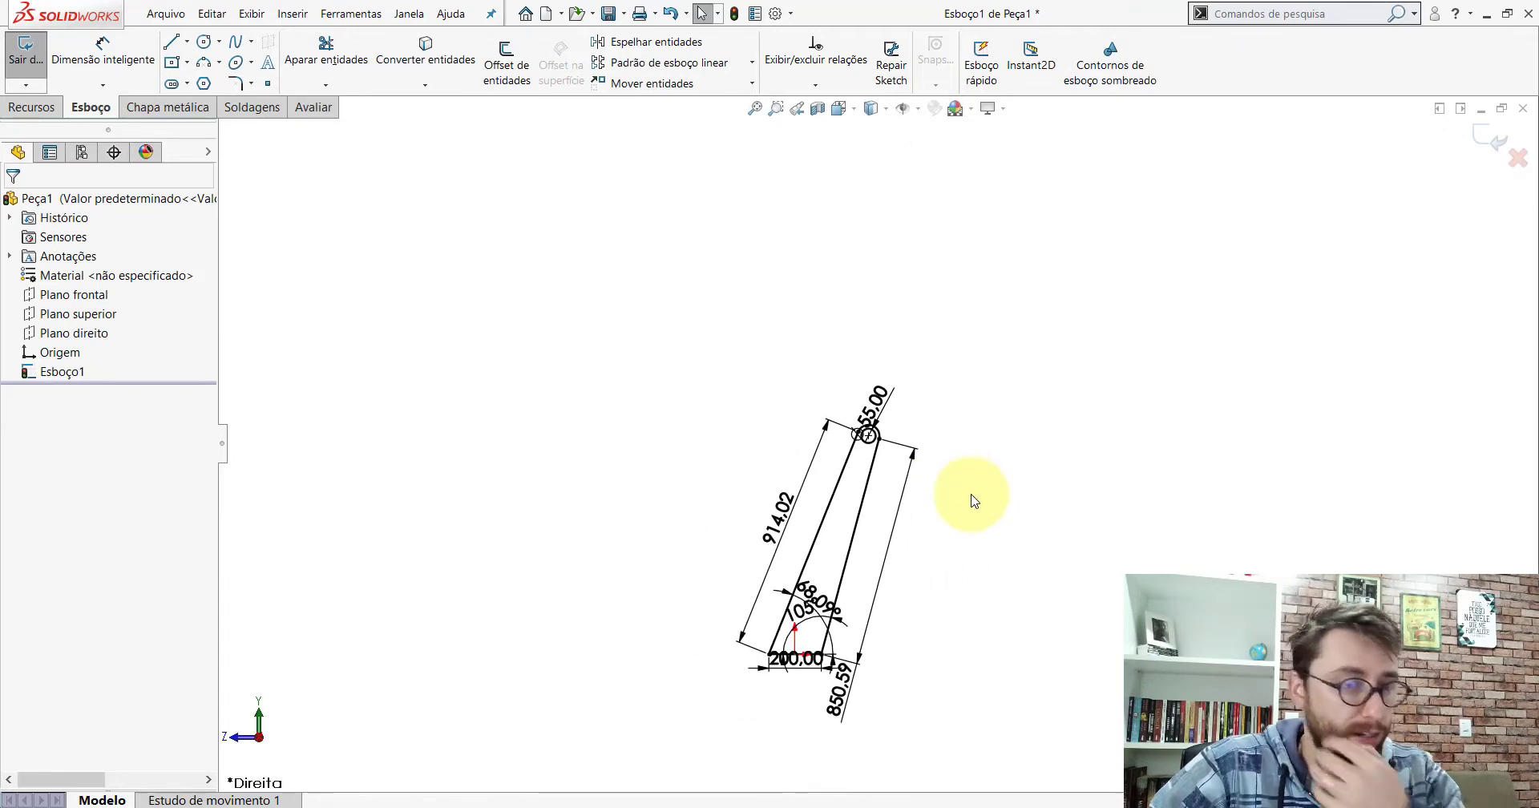
left_click(727, 735)
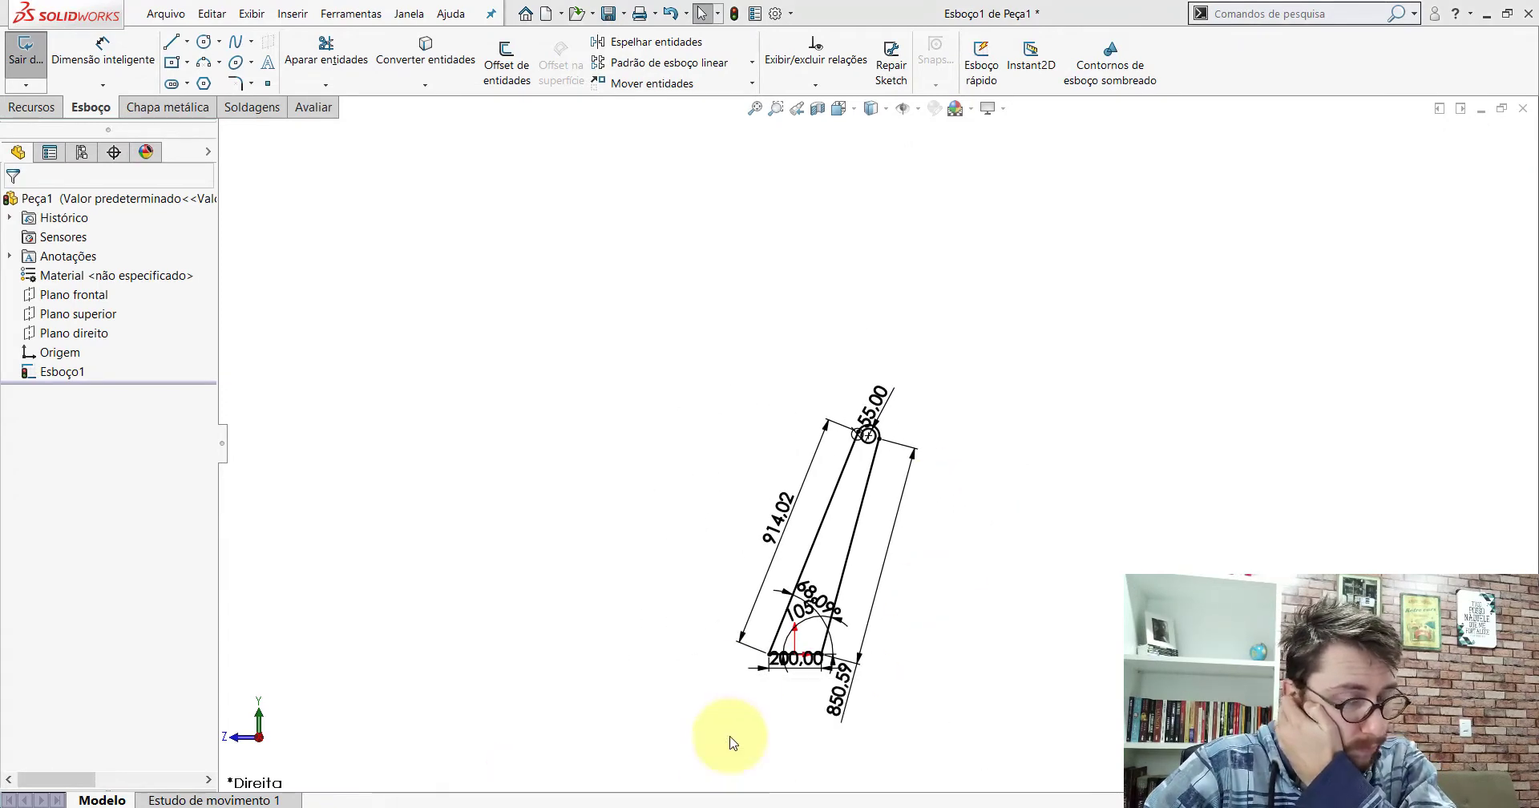
scroll(870, 542, "up", 5)
Step: Measure between the bracket's two opposite plate faces, reading a 6.35 mm thickness
left_click(842, 484)
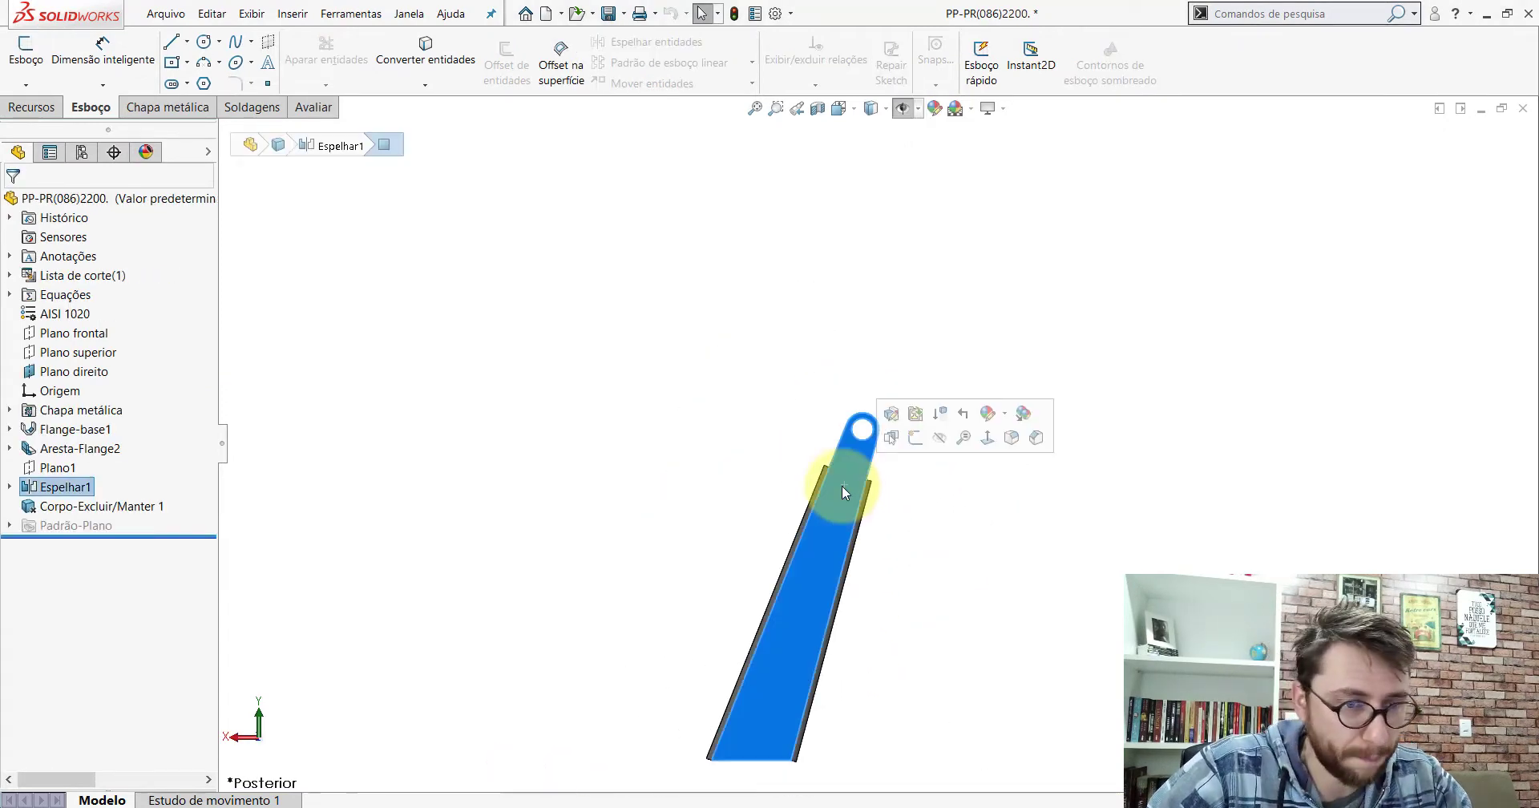
left_click(688, 379)
left_click(325, 108)
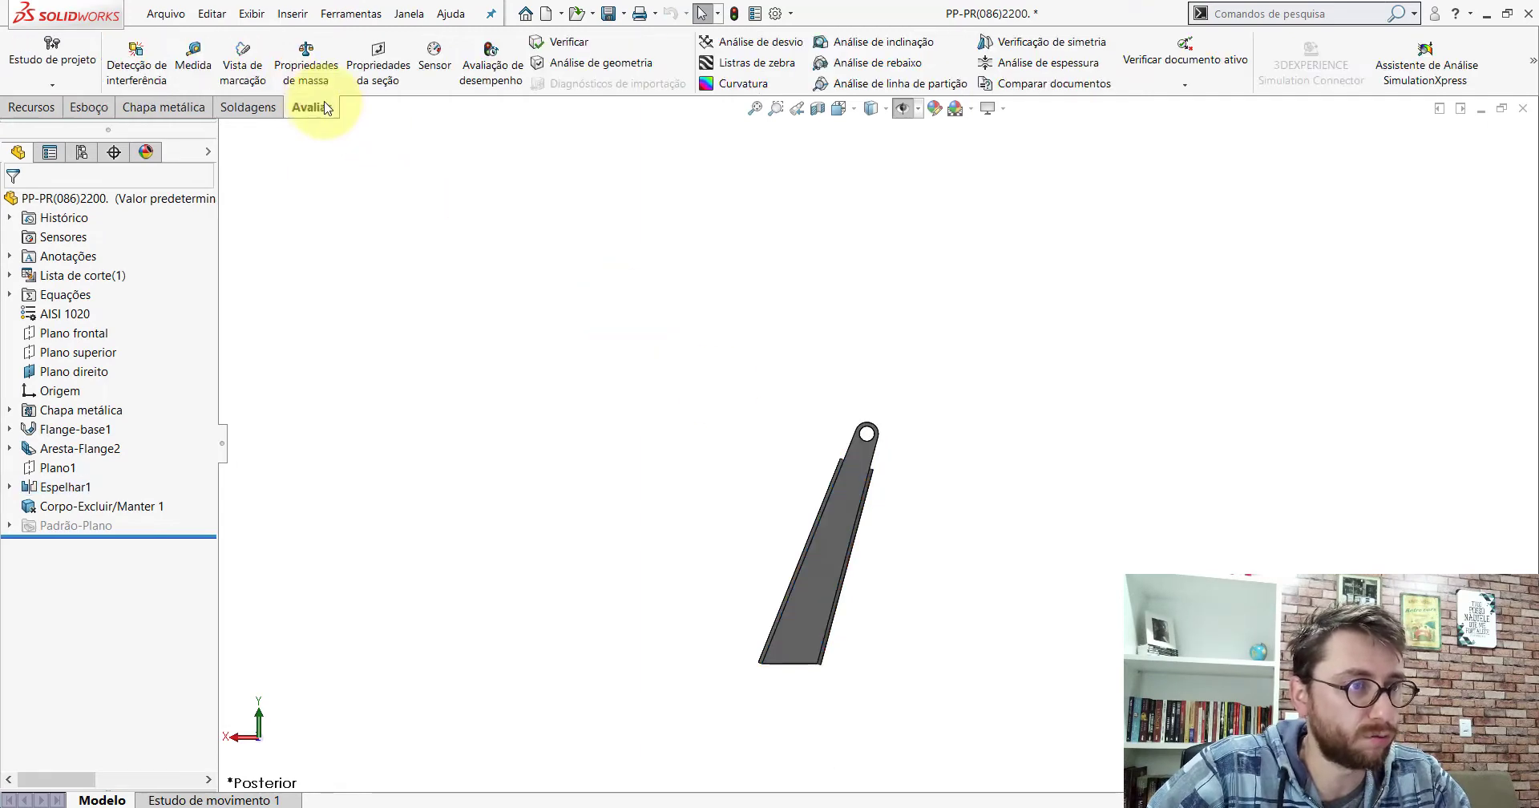
left_click(193, 58)
scroll(818, 423, "down", 3)
scroll(802, 400, "down", 3)
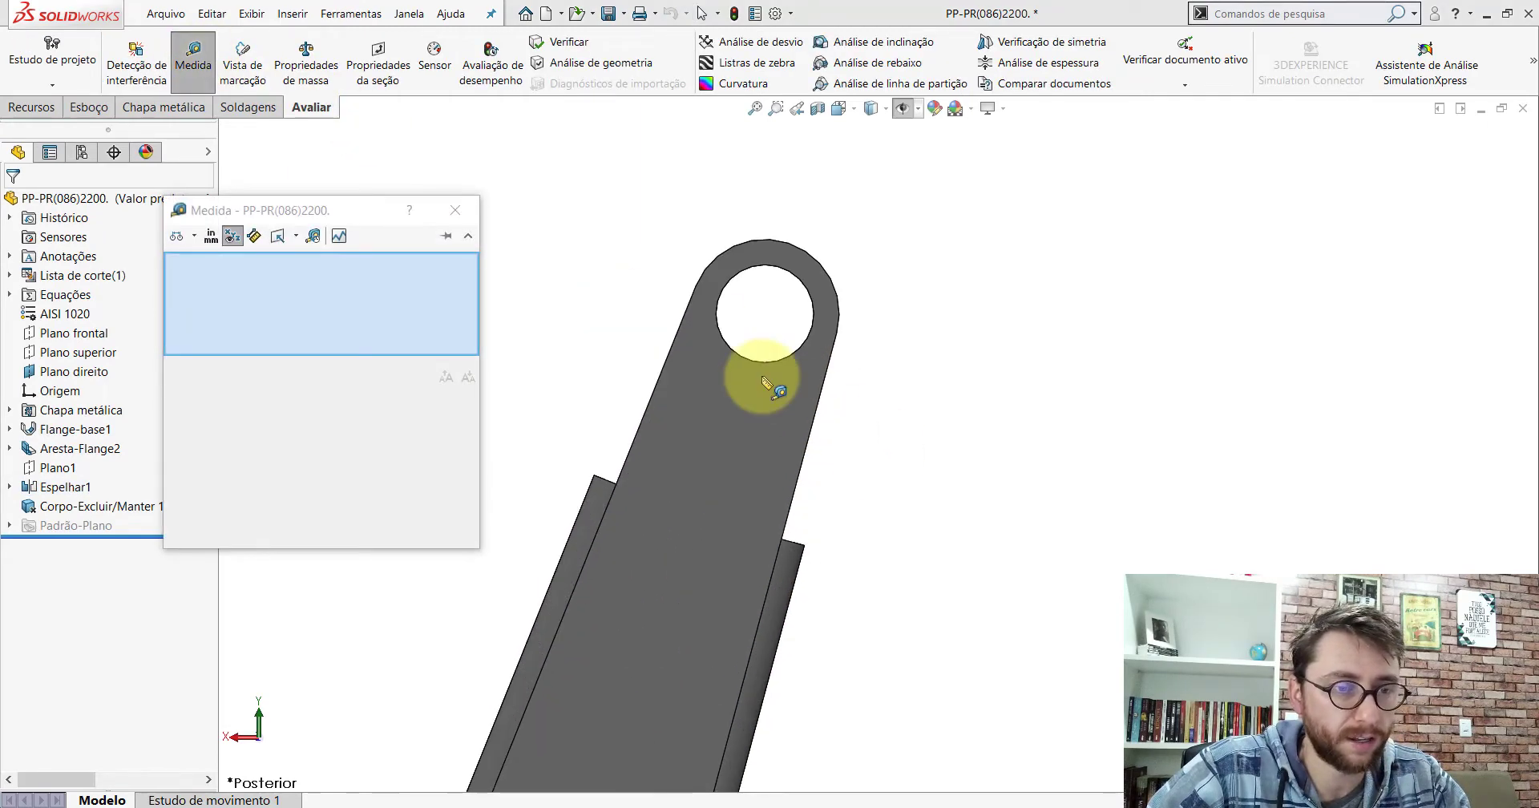
left_click(763, 378)
mouse_move(762, 378)
middle_mouse_down()
mouse_move(939, 435)
mouse_move(748, 420)
mouse_move(796, 412)
mouse_move(637, 426)
middle_mouse_up()
left_click(831, 422)
key("Escape")
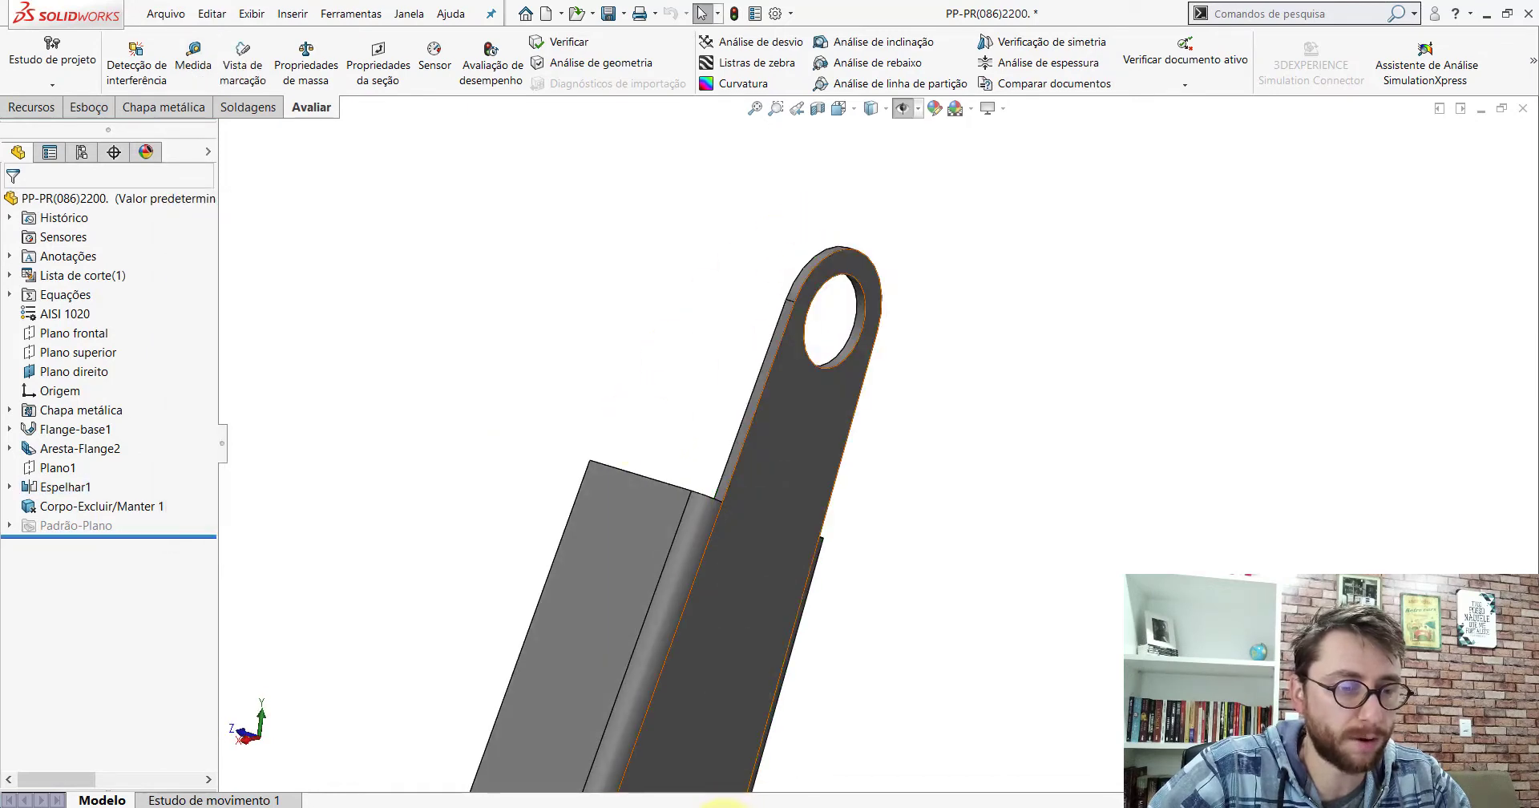
left_click(955, 768)
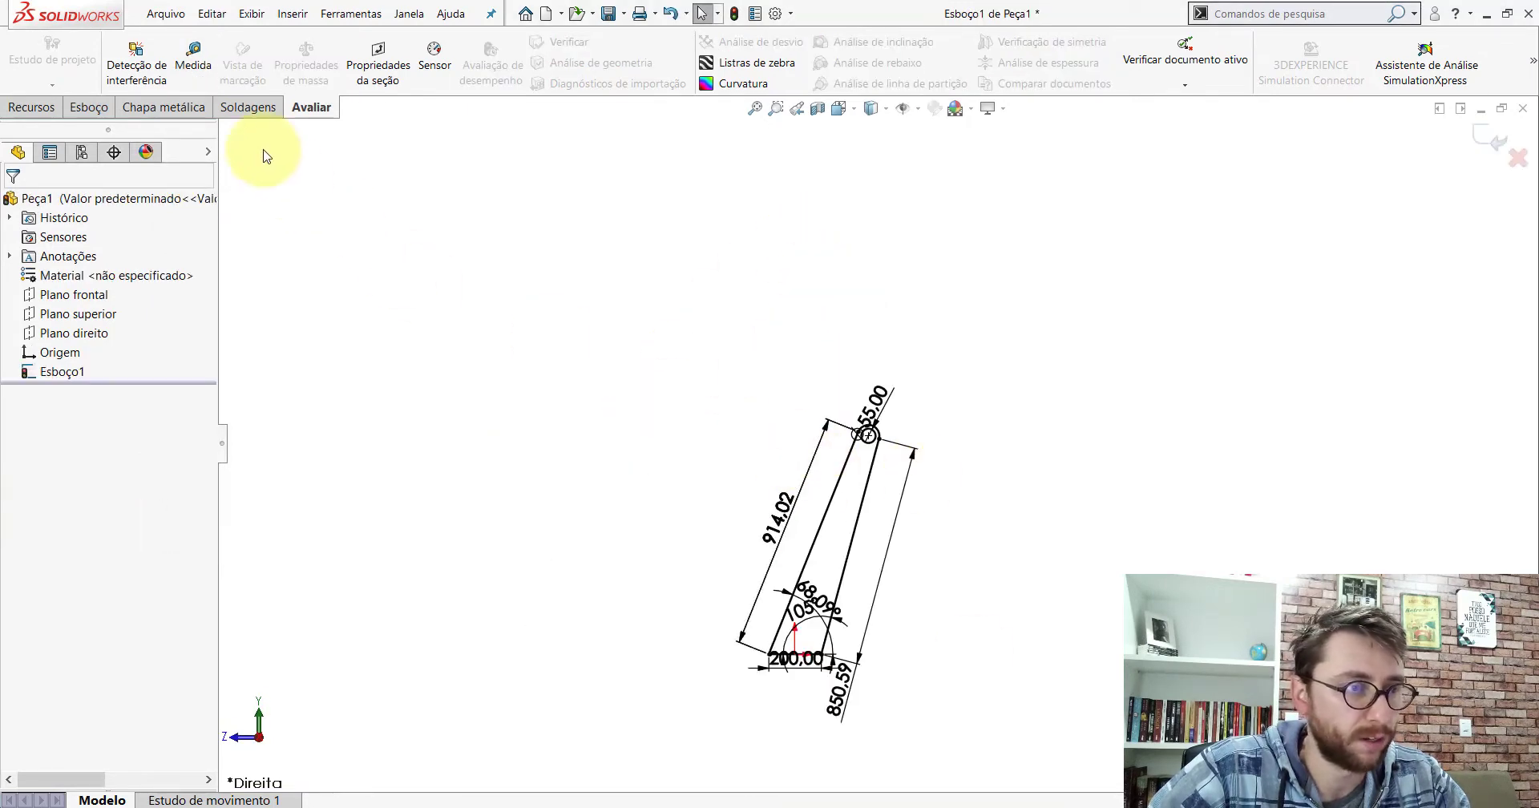
Step: Create a 6.35 mm base flange from the lever sketch and view it isometrically
left_click(192, 108)
left_click(49, 52)
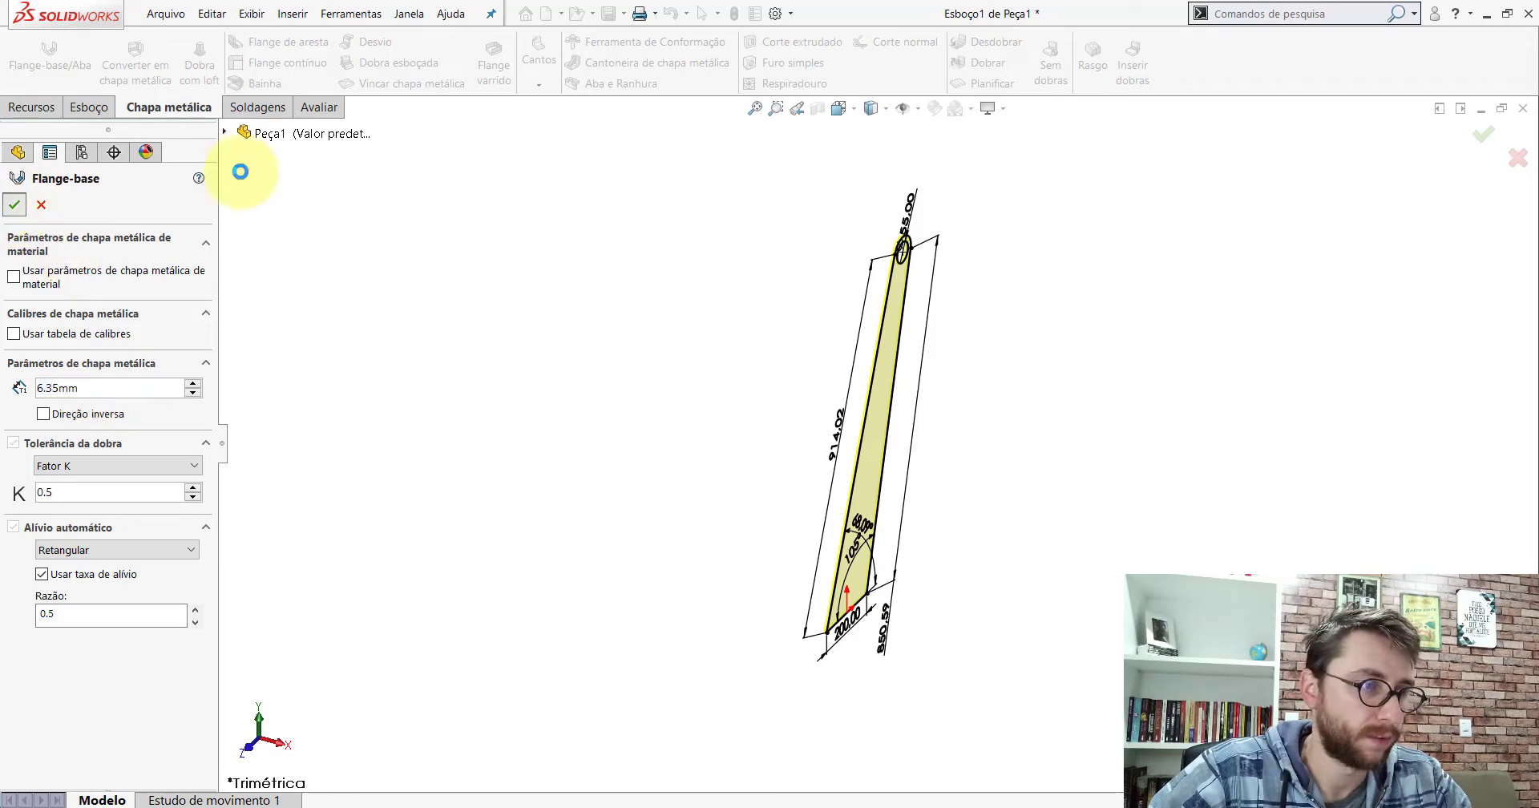
left_click(838, 109)
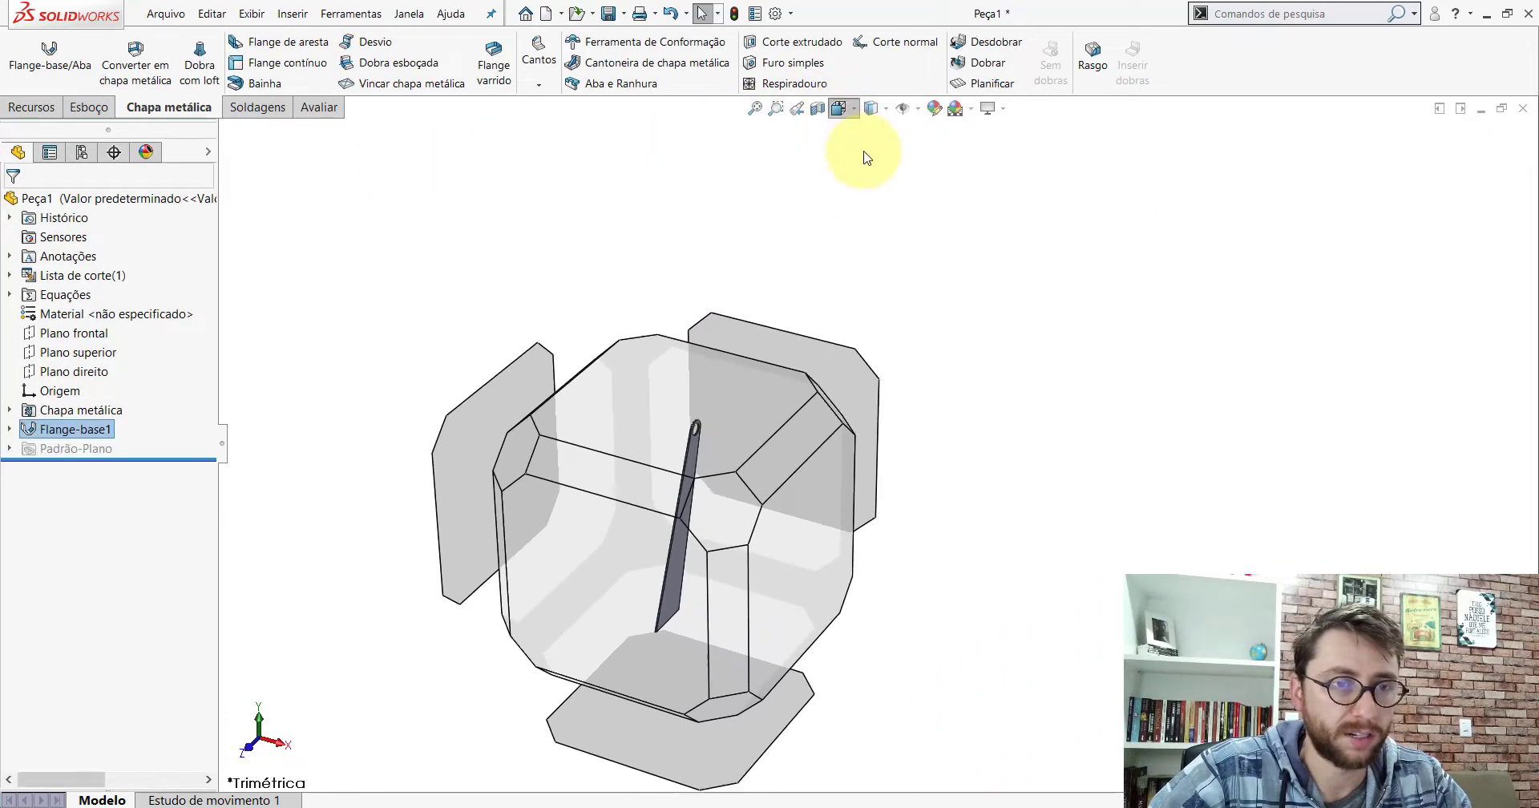
left_click(933, 149)
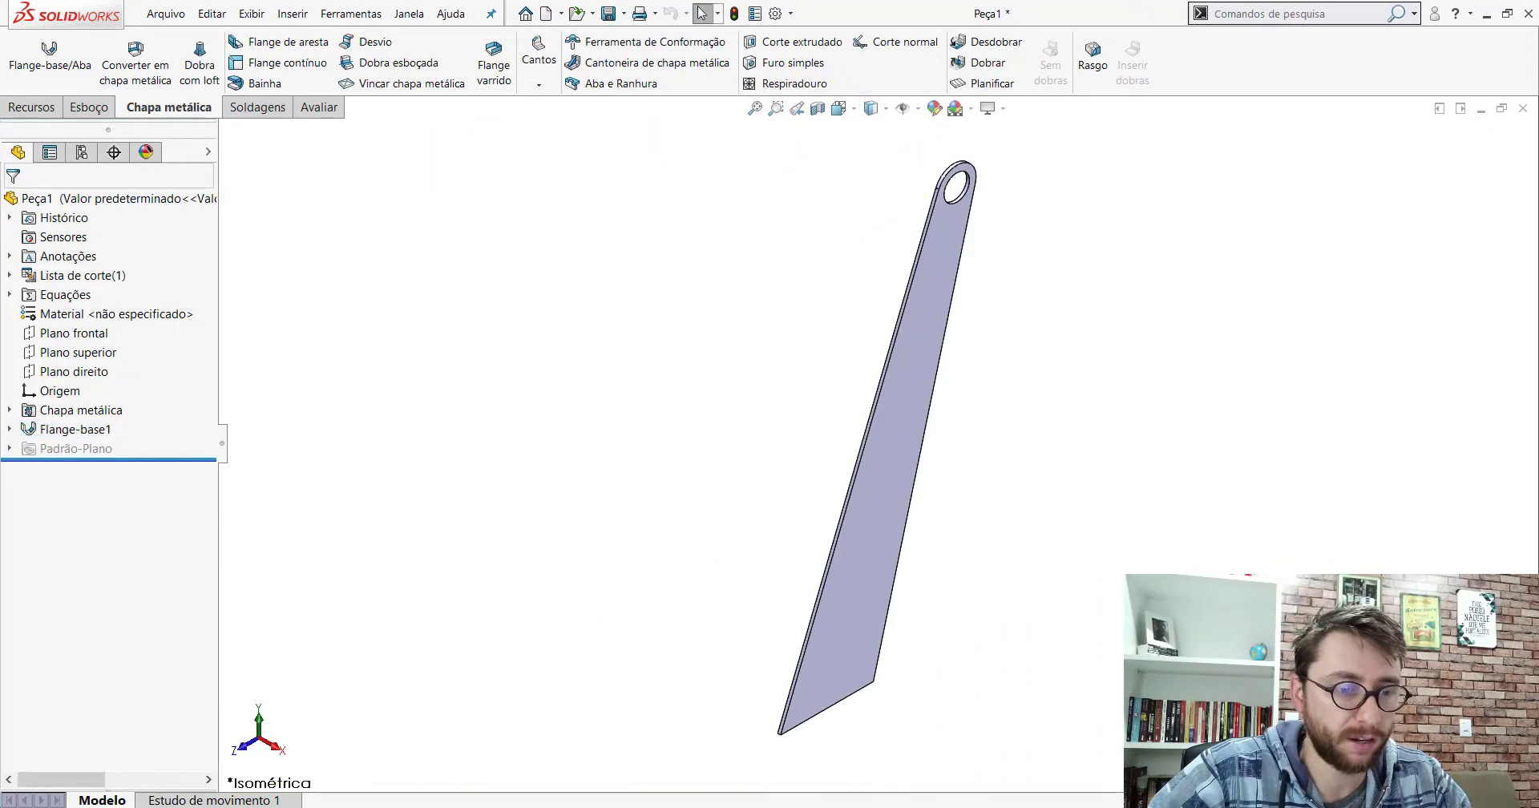
left_click(713, 769)
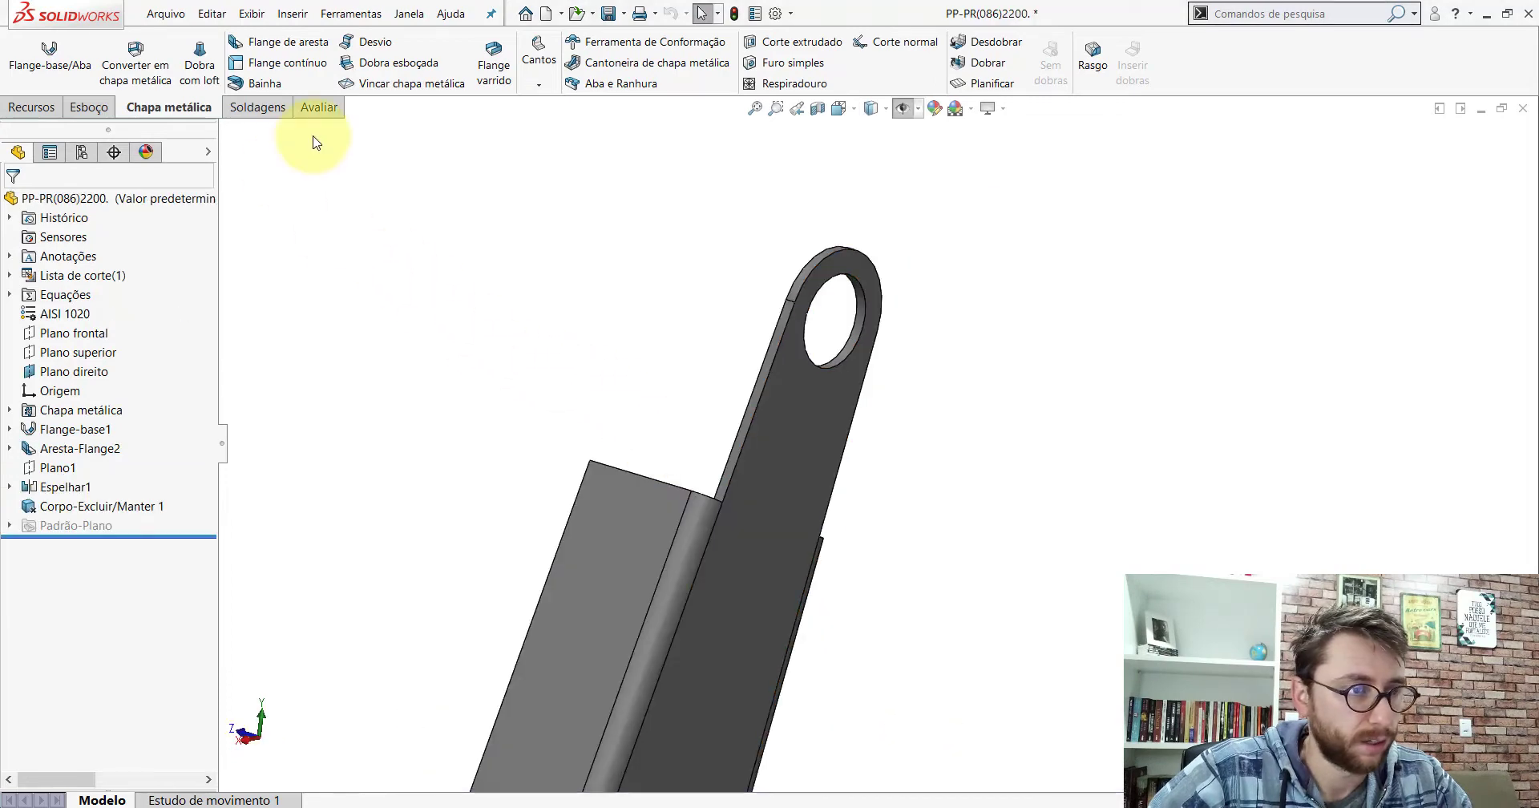
left_click(319, 106)
left_click(193, 61)
scroll(842, 481, "down", 2)
scroll(813, 487, "up", 1)
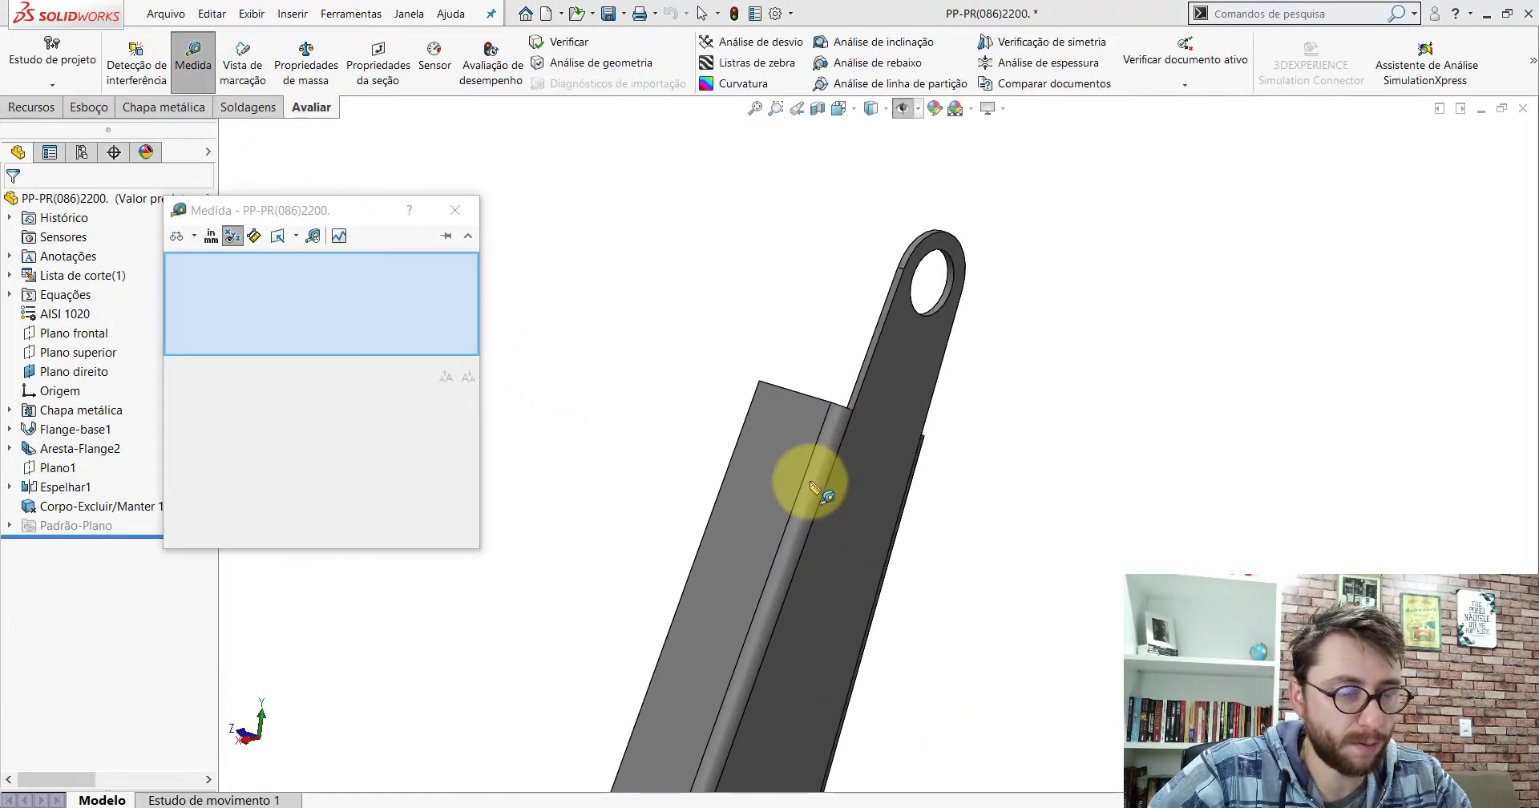
mouse_move(813, 487)
middle_mouse_down()
mouse_move(1065, 401)
mouse_move(498, 439)
middle_mouse_up()
left_click(797, 405)
middle_click_drag(934, 433, 856, 439)
left_click(856, 439)
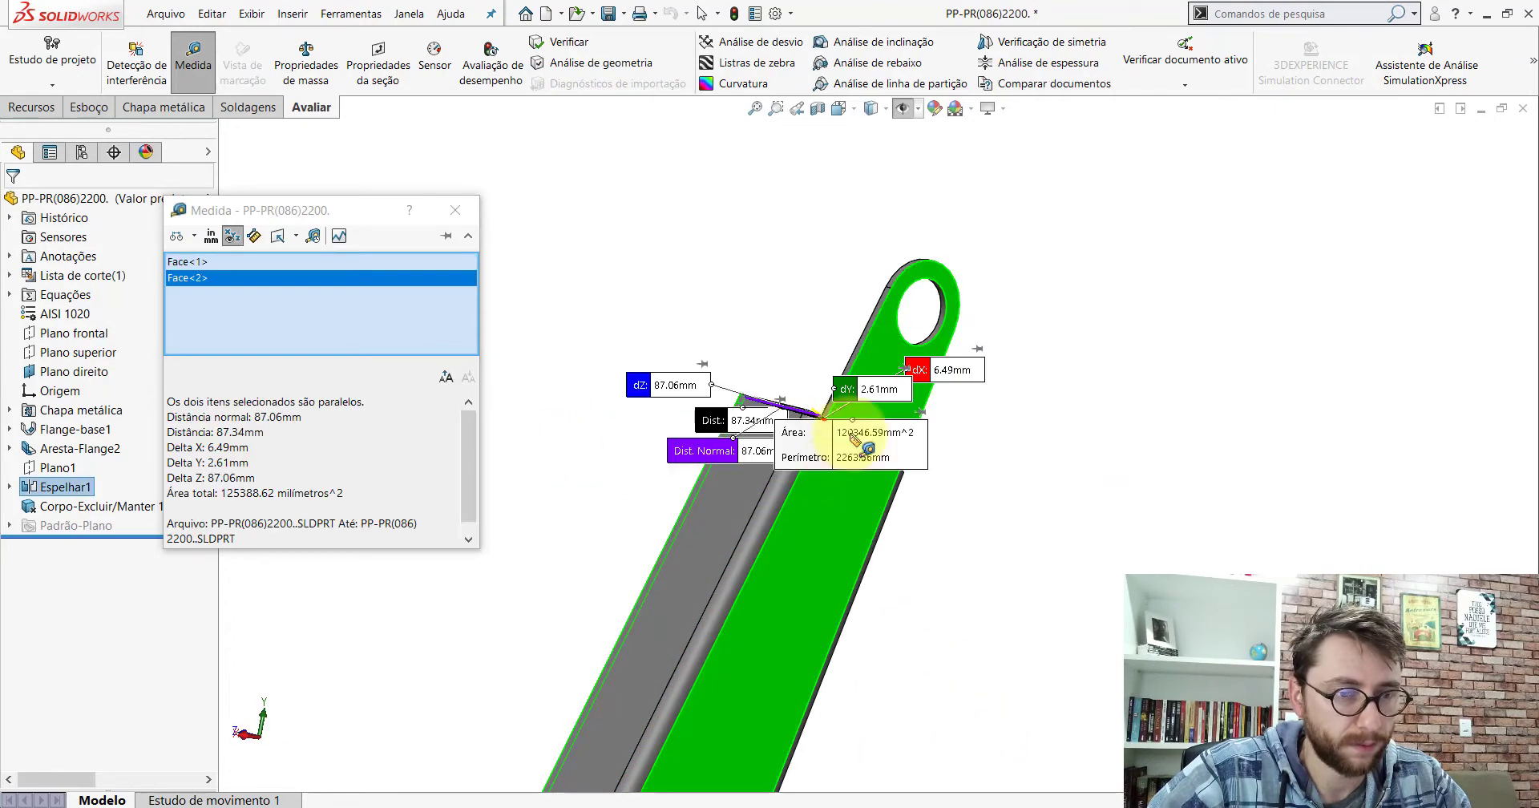
mouse_move(825, 617)
middle_mouse_down()
mouse_move(852, 639)
mouse_move(838, 694)
mouse_move(805, 447)
middle_mouse_up()
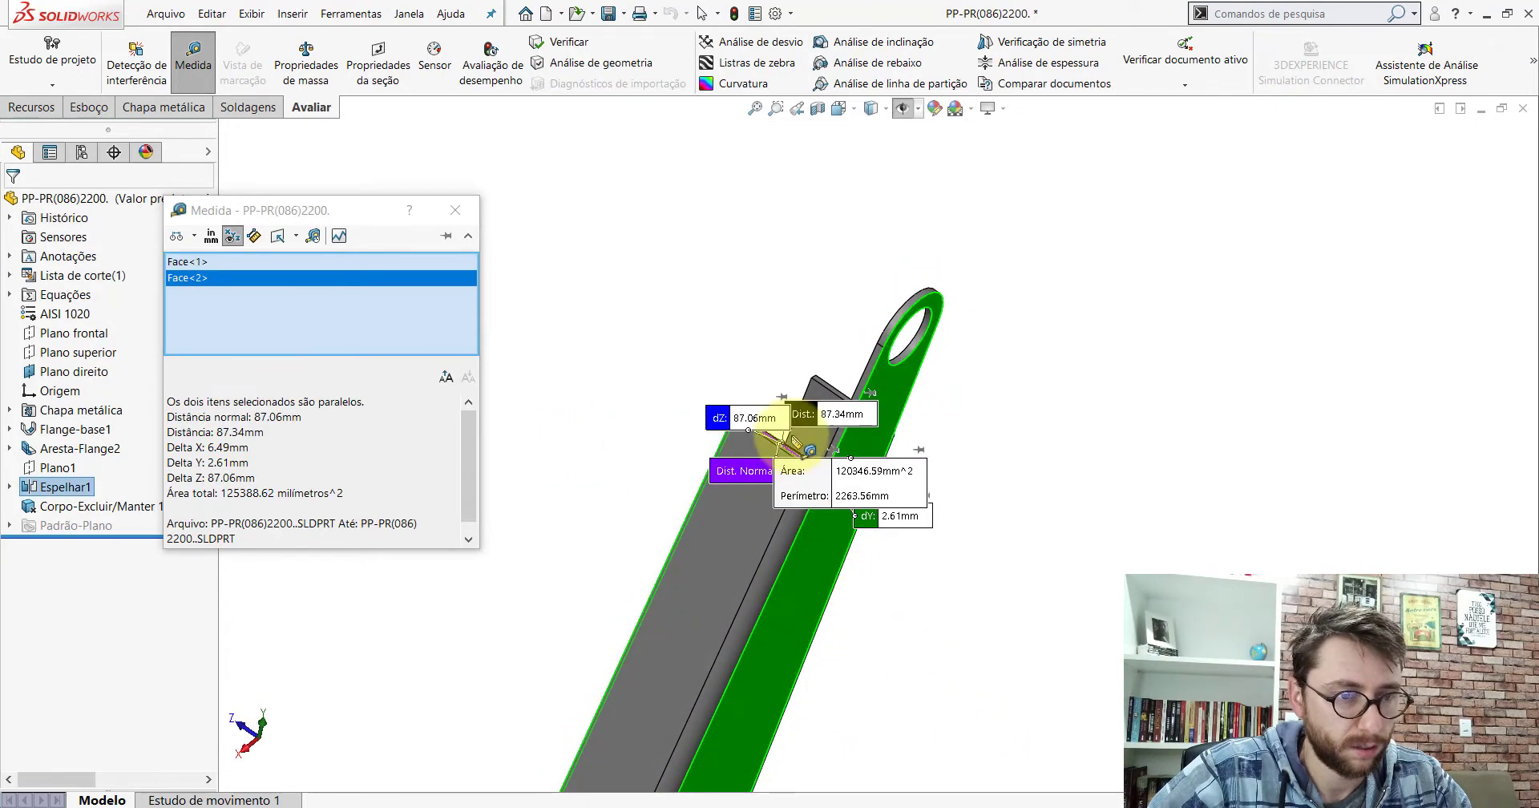
scroll(805, 449, "down", 2)
scroll(801, 440, "down", 2)
scroll(858, 460, "down", 3)
scroll(906, 471, "down", 1)
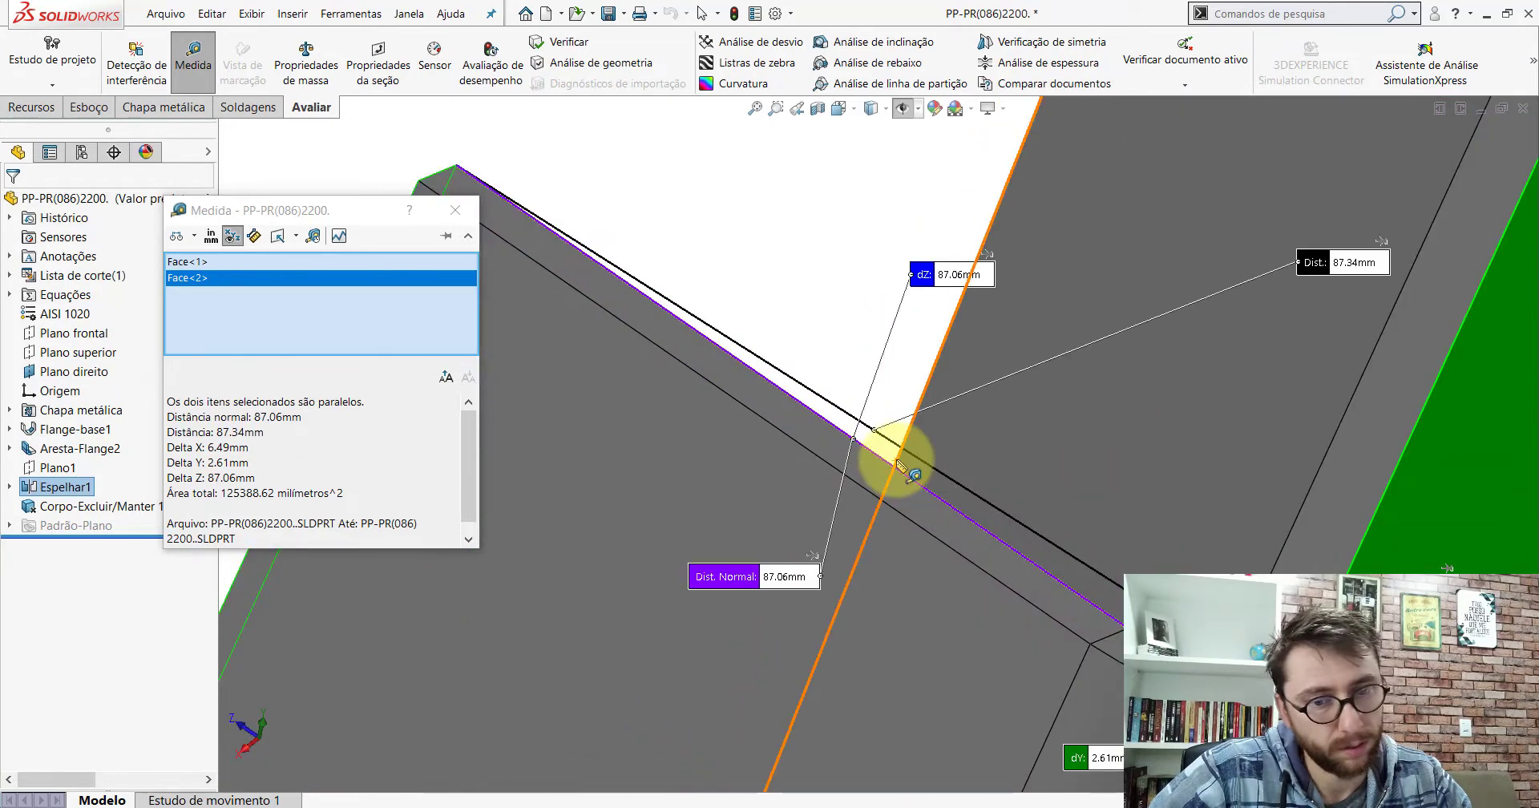
scroll(902, 465, "up", 3)
key("Escape")
scroll(897, 459, "up", 2)
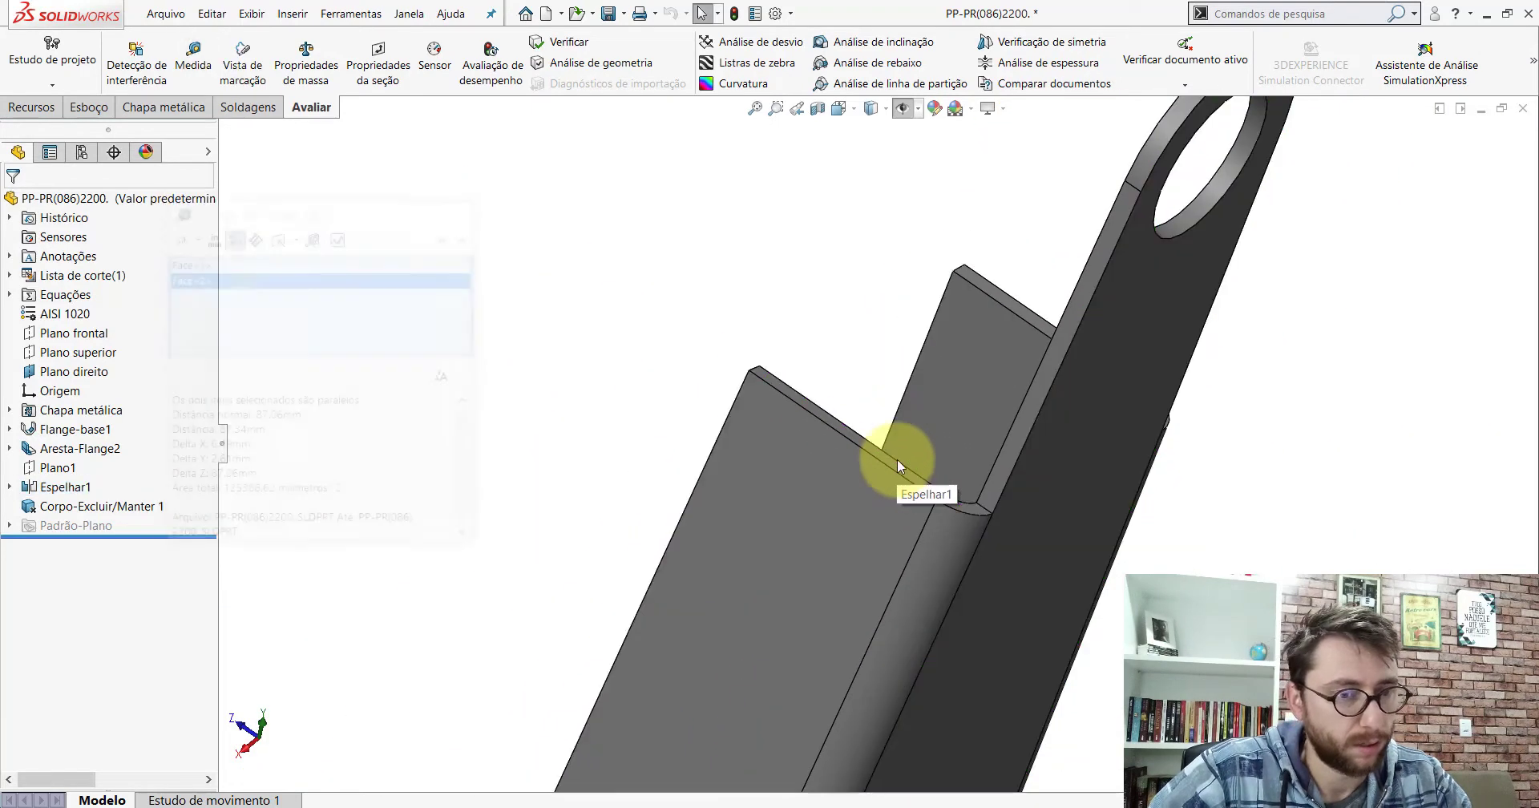
scroll(914, 473, "up", 3)
Step: Inspect the bracket's Aresta-Flange2: a blind 87.06 mm flange at 90°
left_click(73, 455)
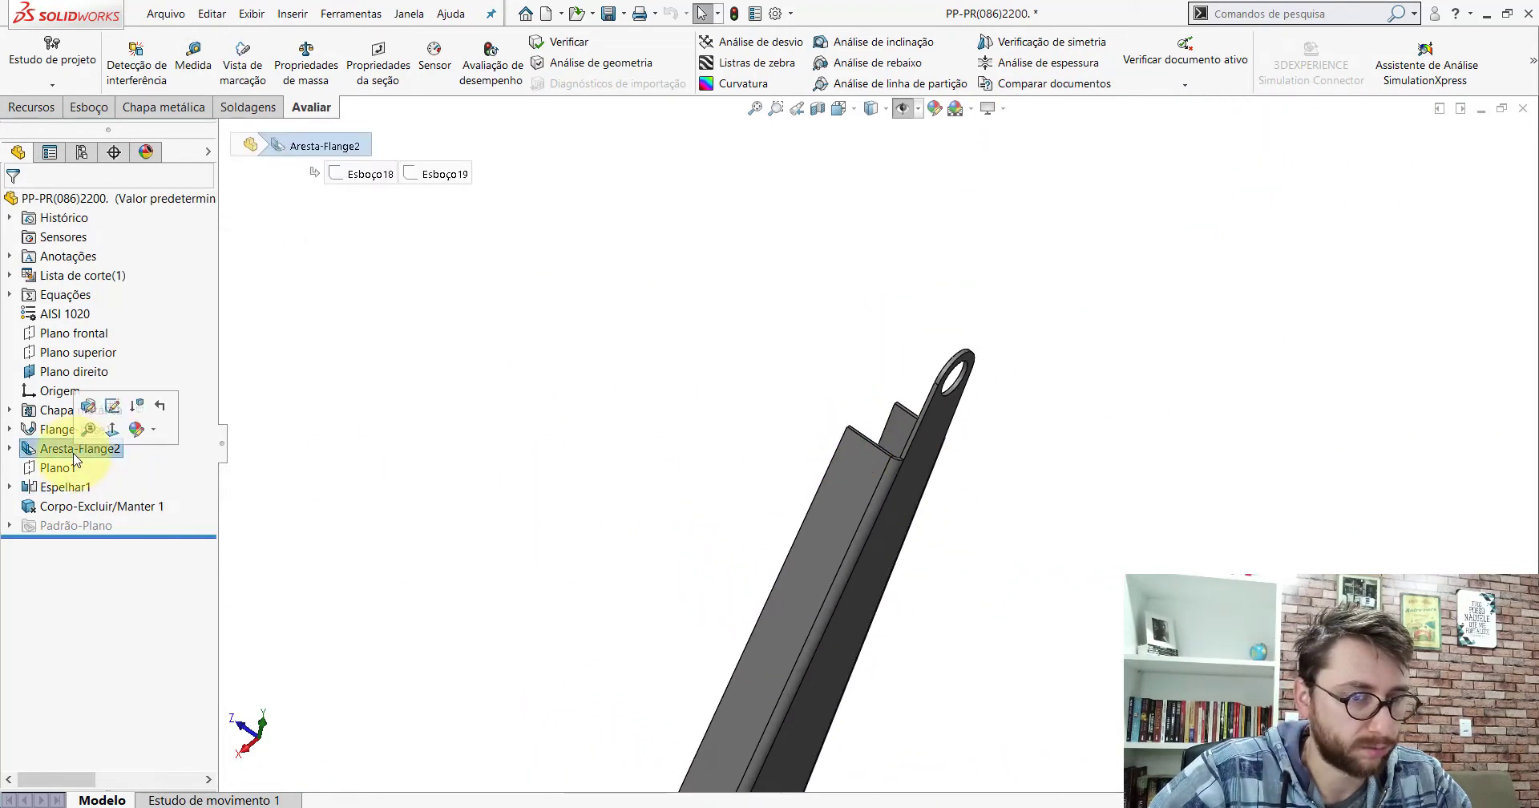
scroll(882, 531, "up", 3)
scroll(878, 481, "down", 3)
middle_click_drag(873, 395, 810, 340)
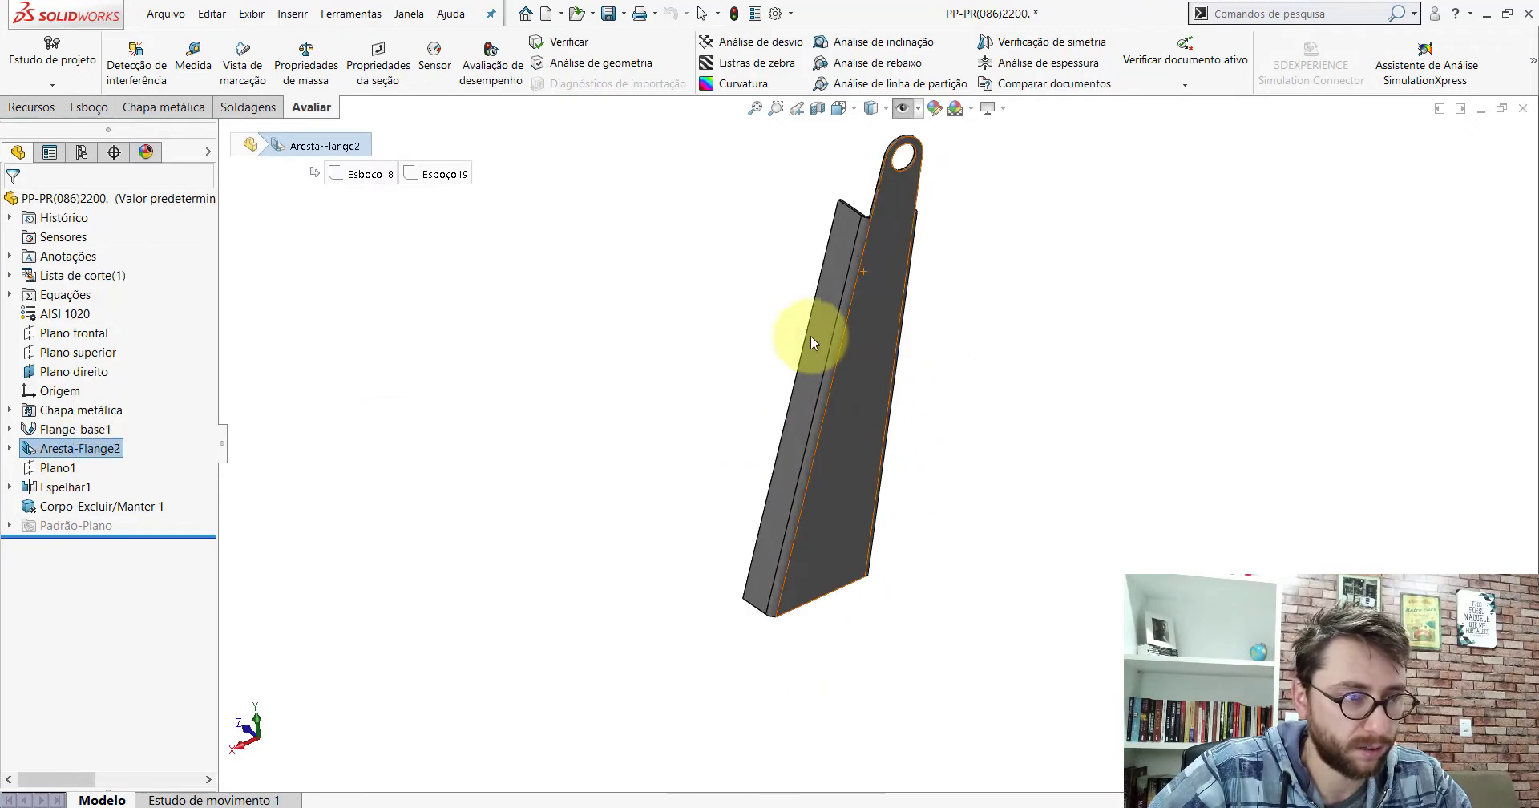
left_click(64, 429)
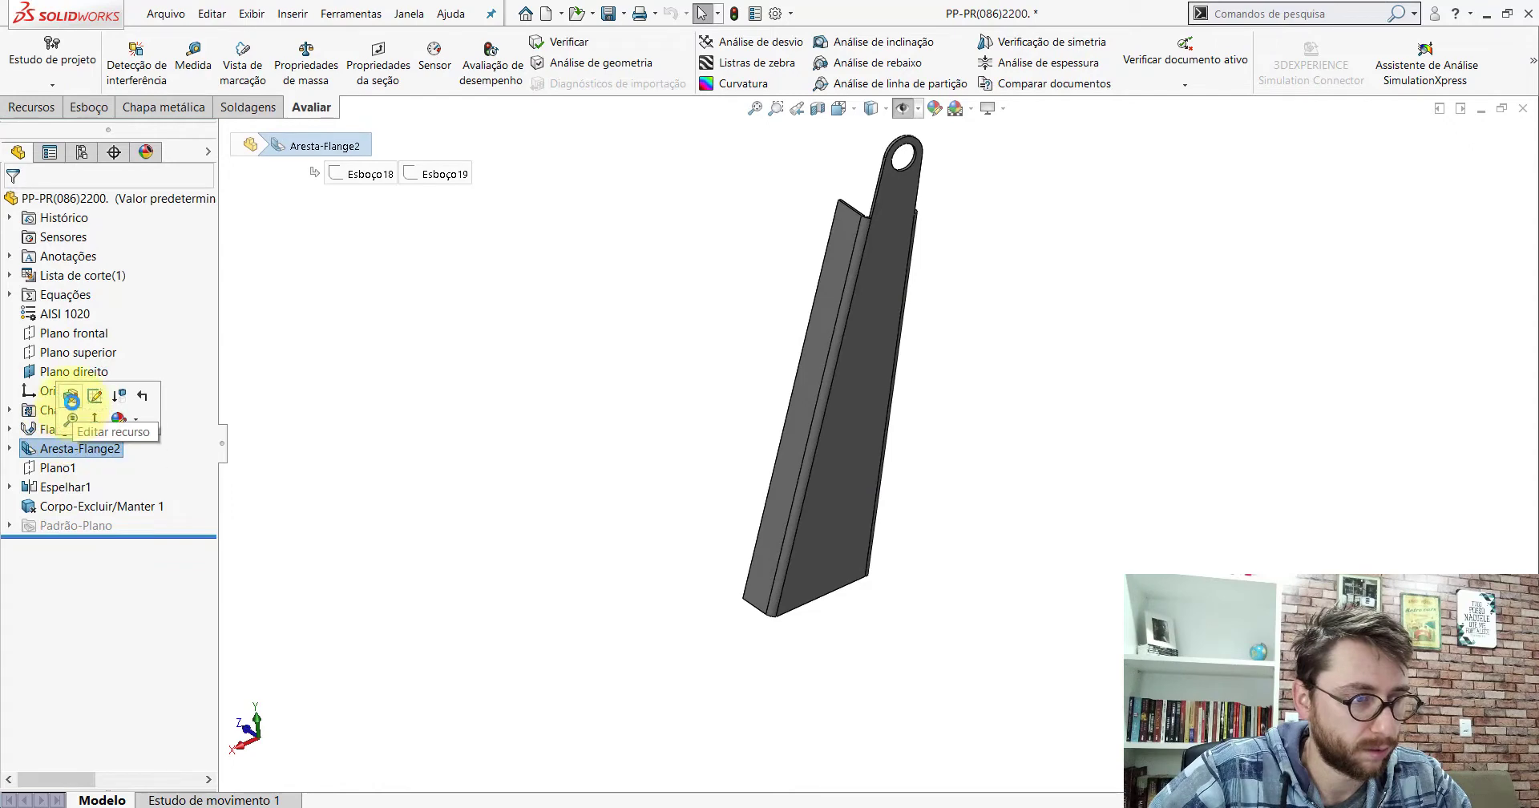
left_click(70, 397)
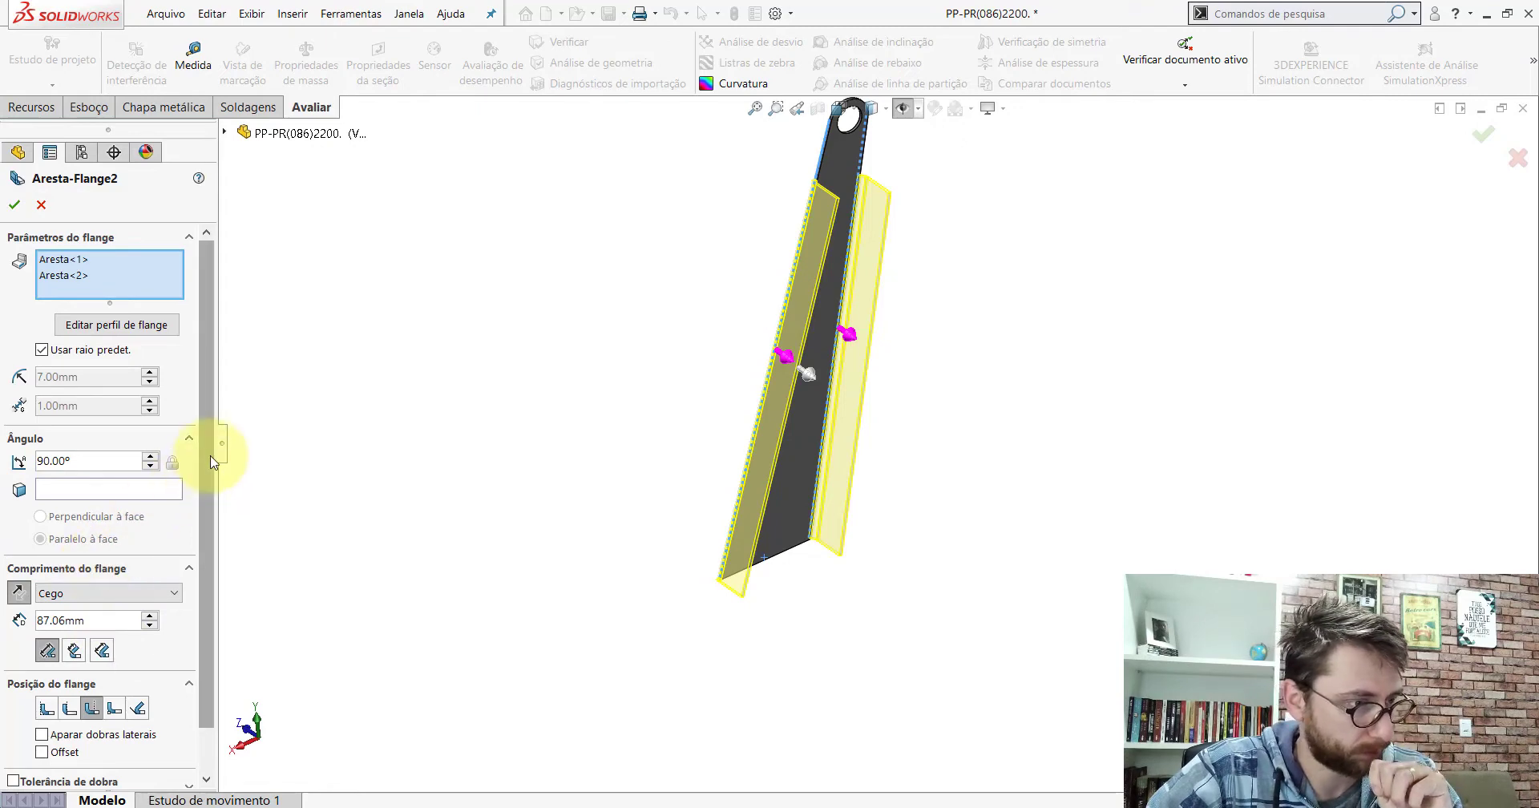
left_click_drag(213, 449, 214, 529)
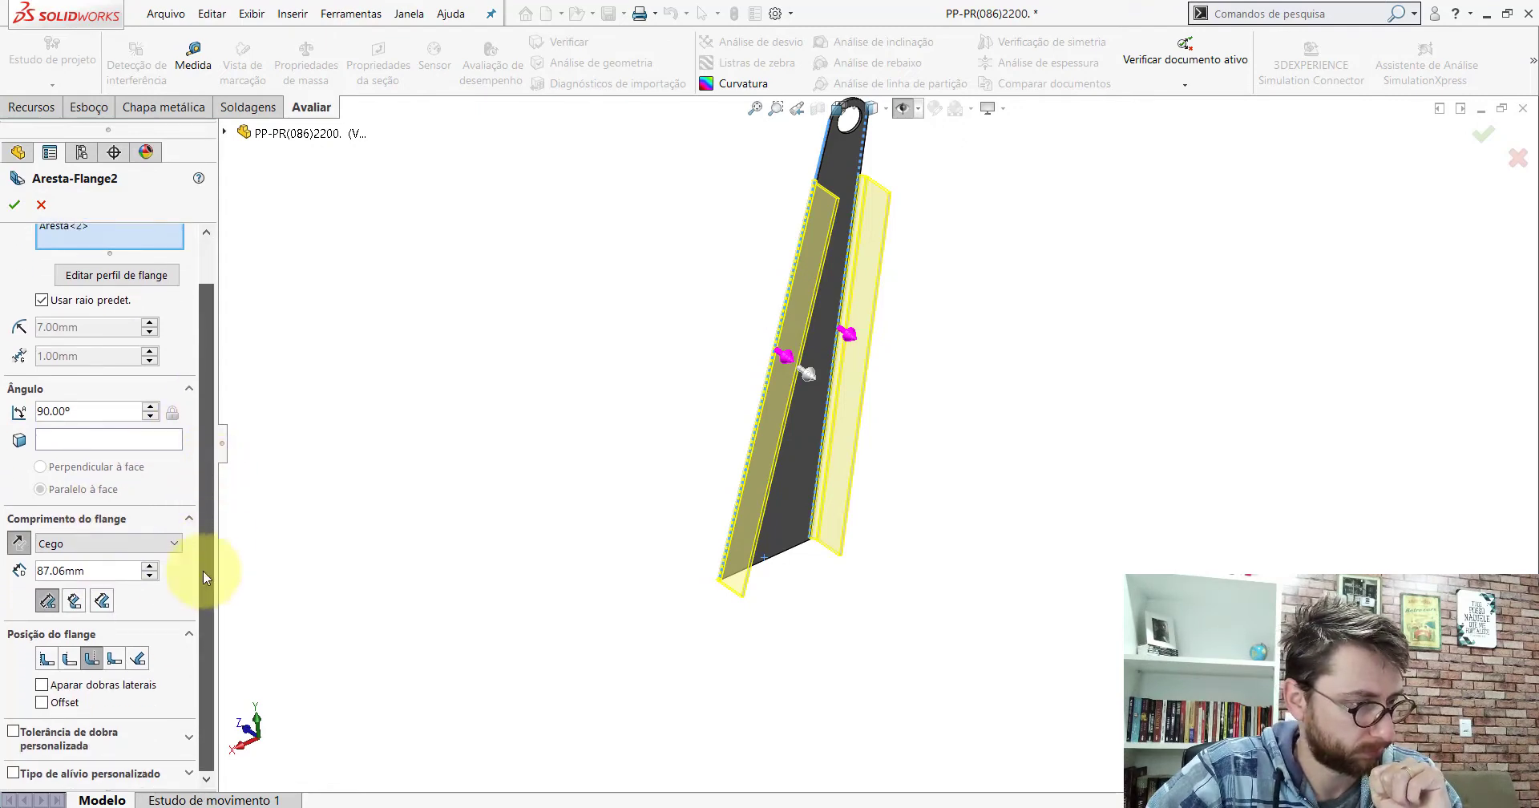
left_click(40, 205)
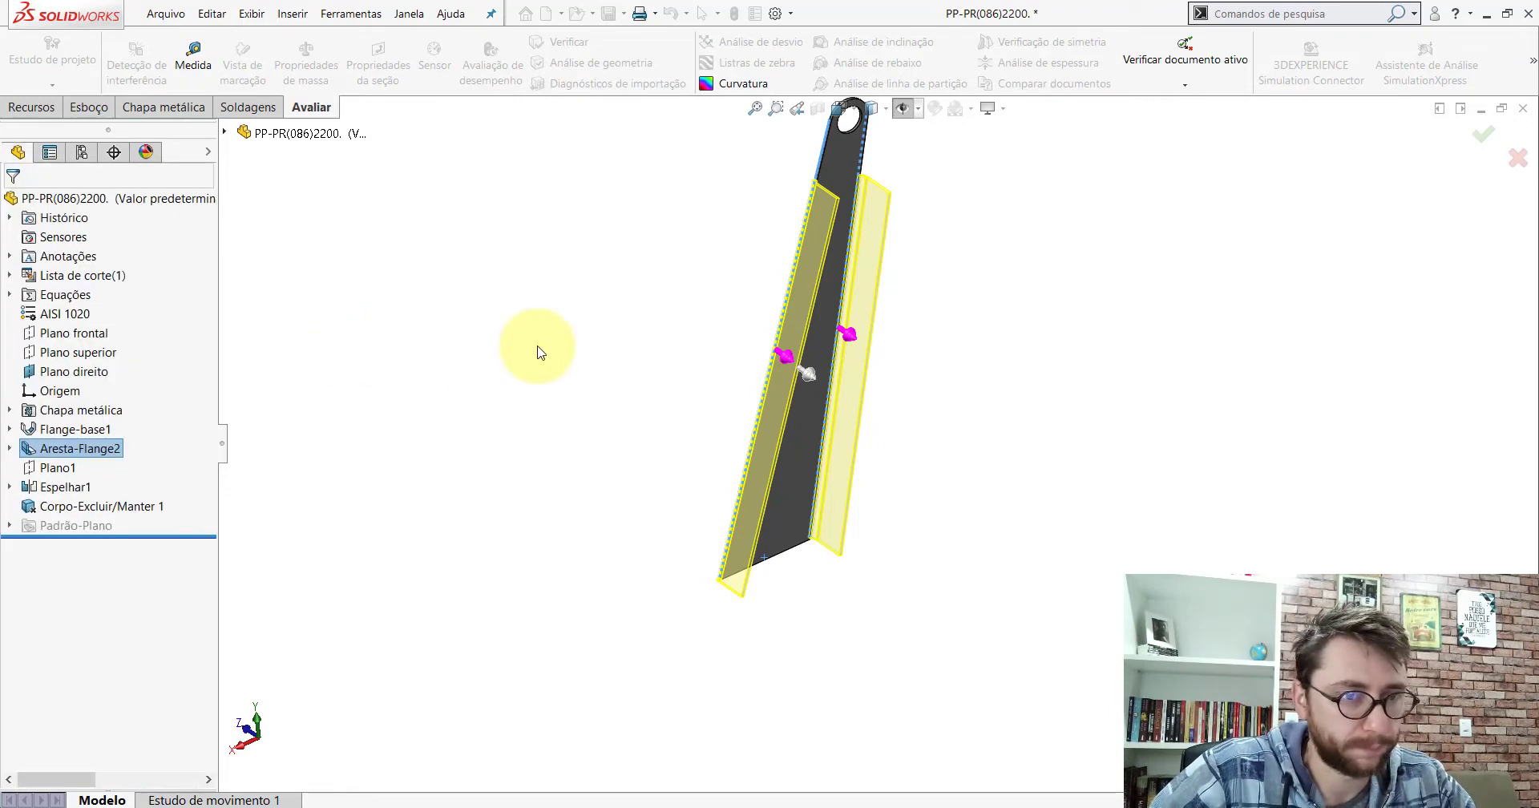
left_click(914, 745)
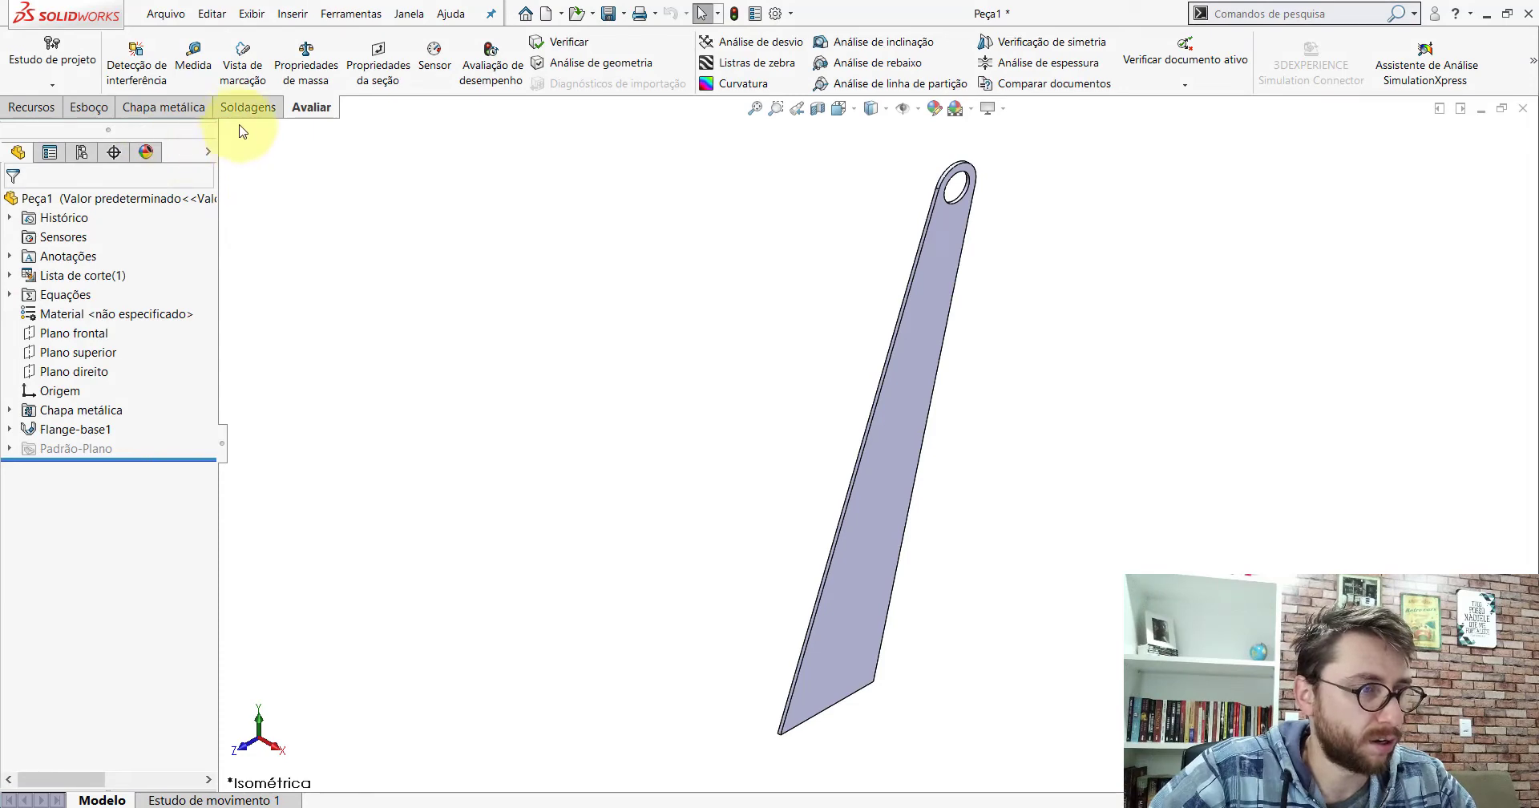
Step: Start an edge flange on both long edges of the lever plate
left_click(150, 114)
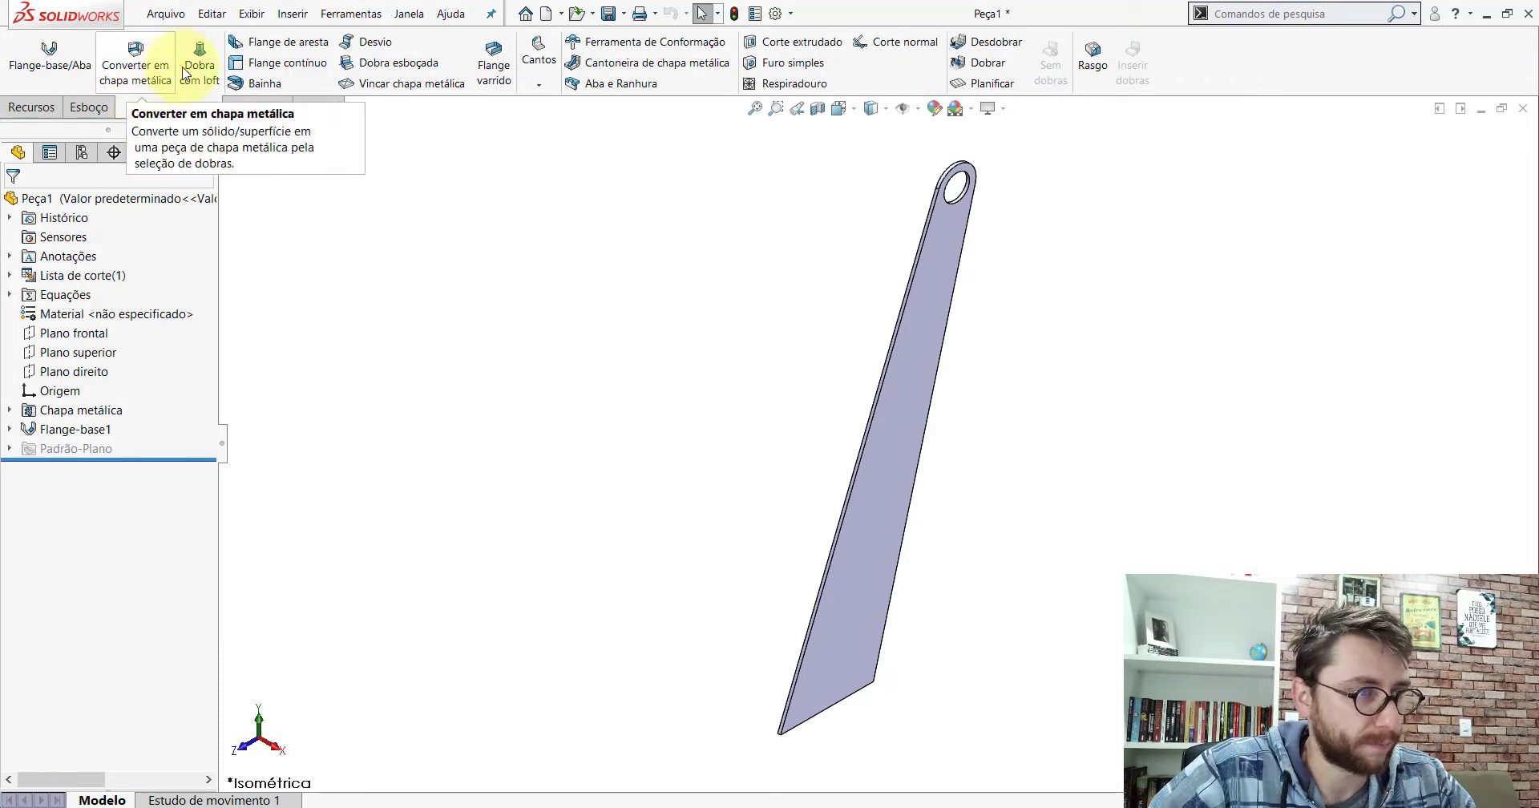
left_click(290, 42)
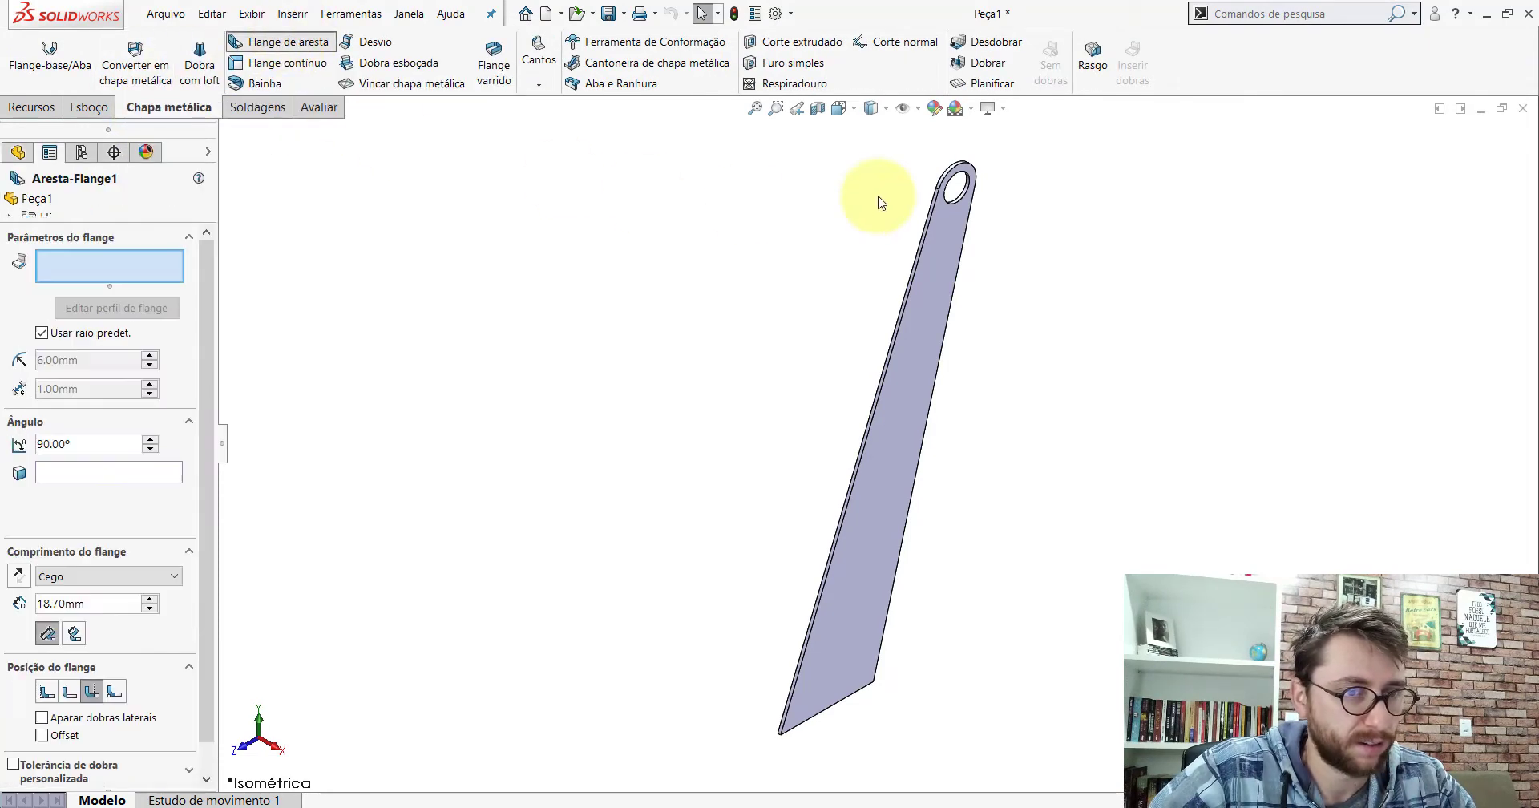
scroll(920, 253, "down", 3)
scroll(922, 295, "down", 3)
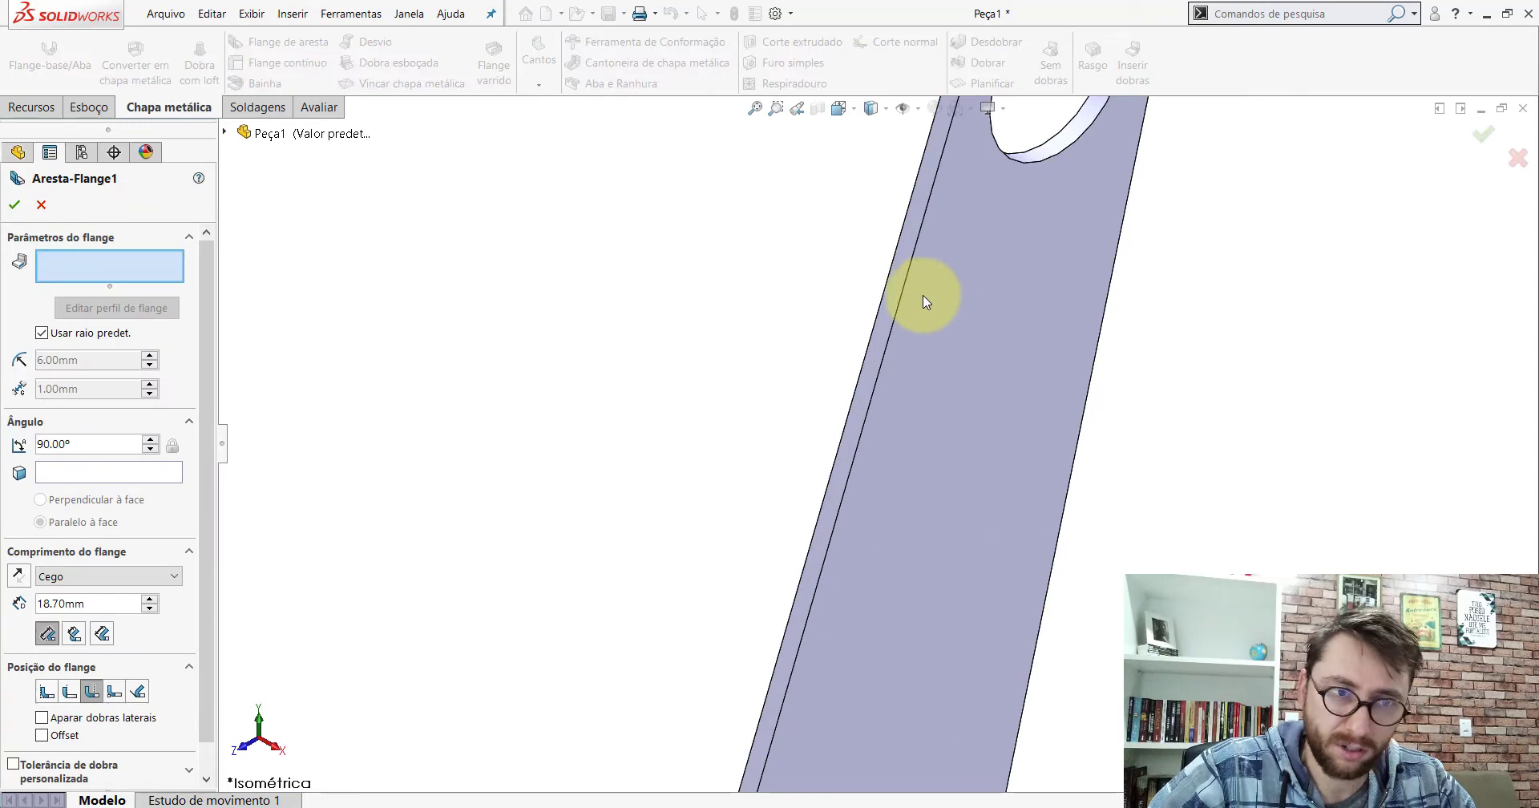
left_click(880, 317)
scroll(765, 403, "up", 3)
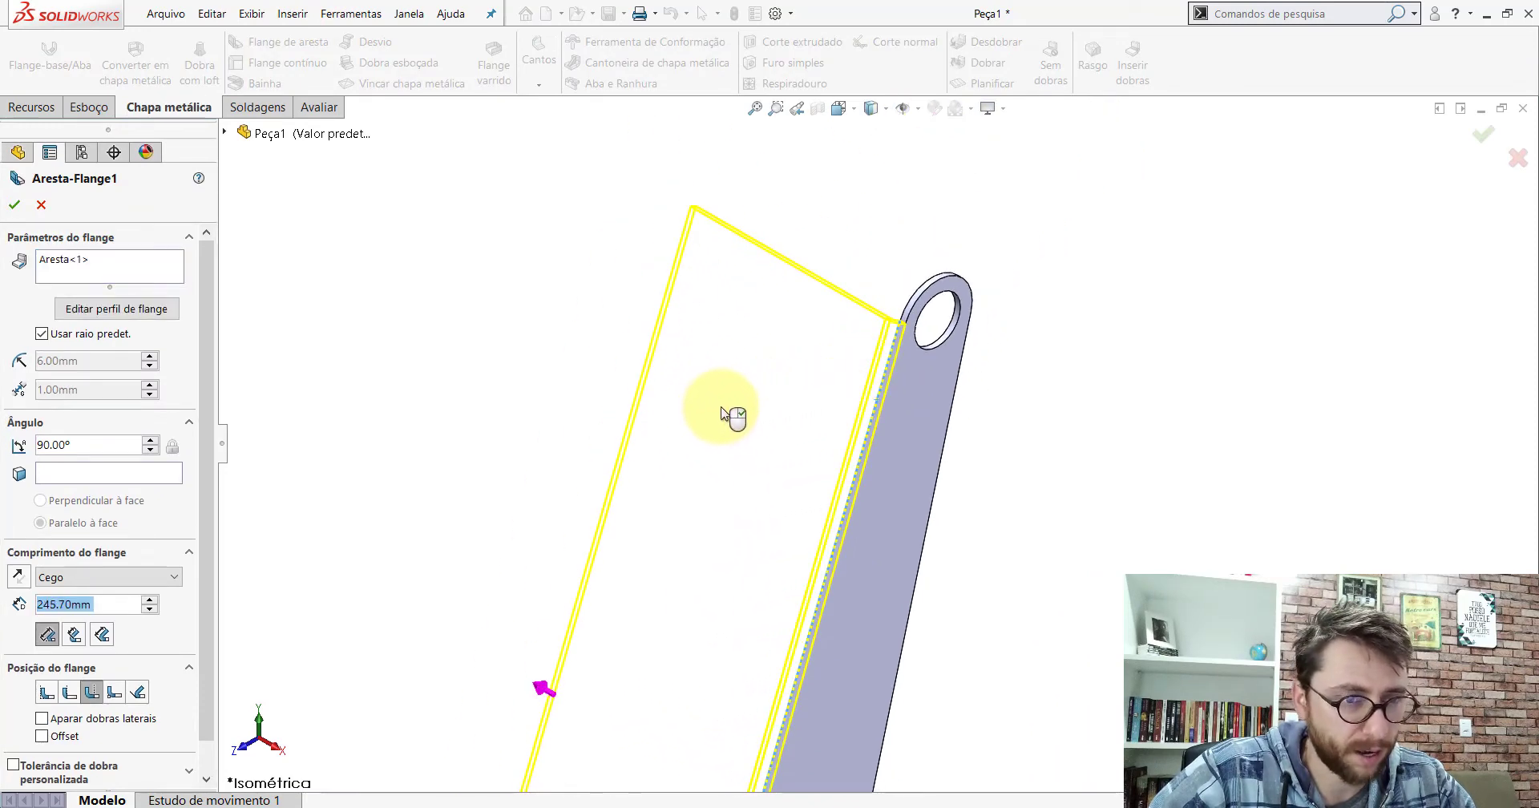
left_click(727, 414)
scroll(988, 362, "down", 3)
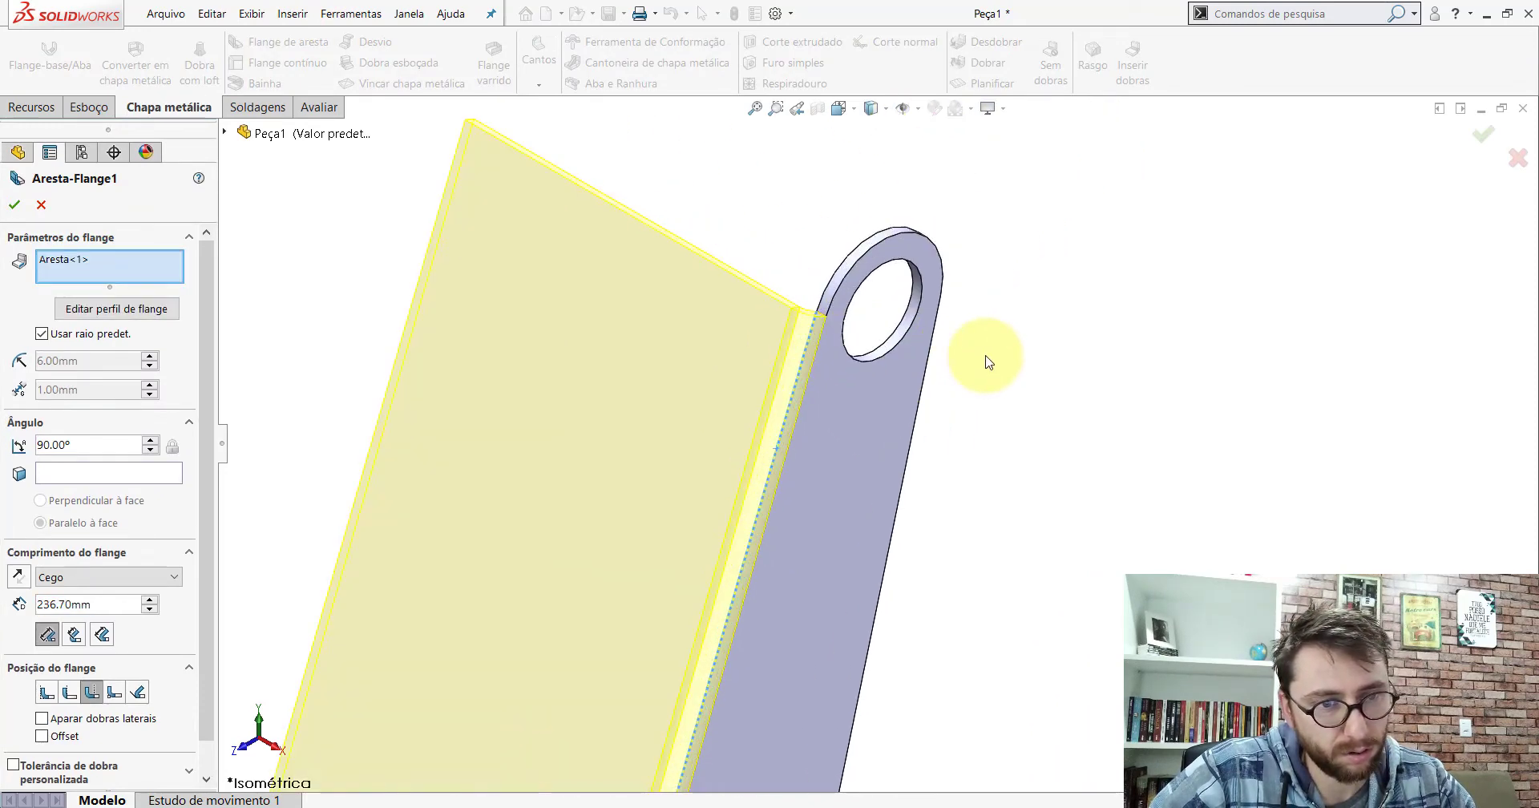
left_click(941, 330)
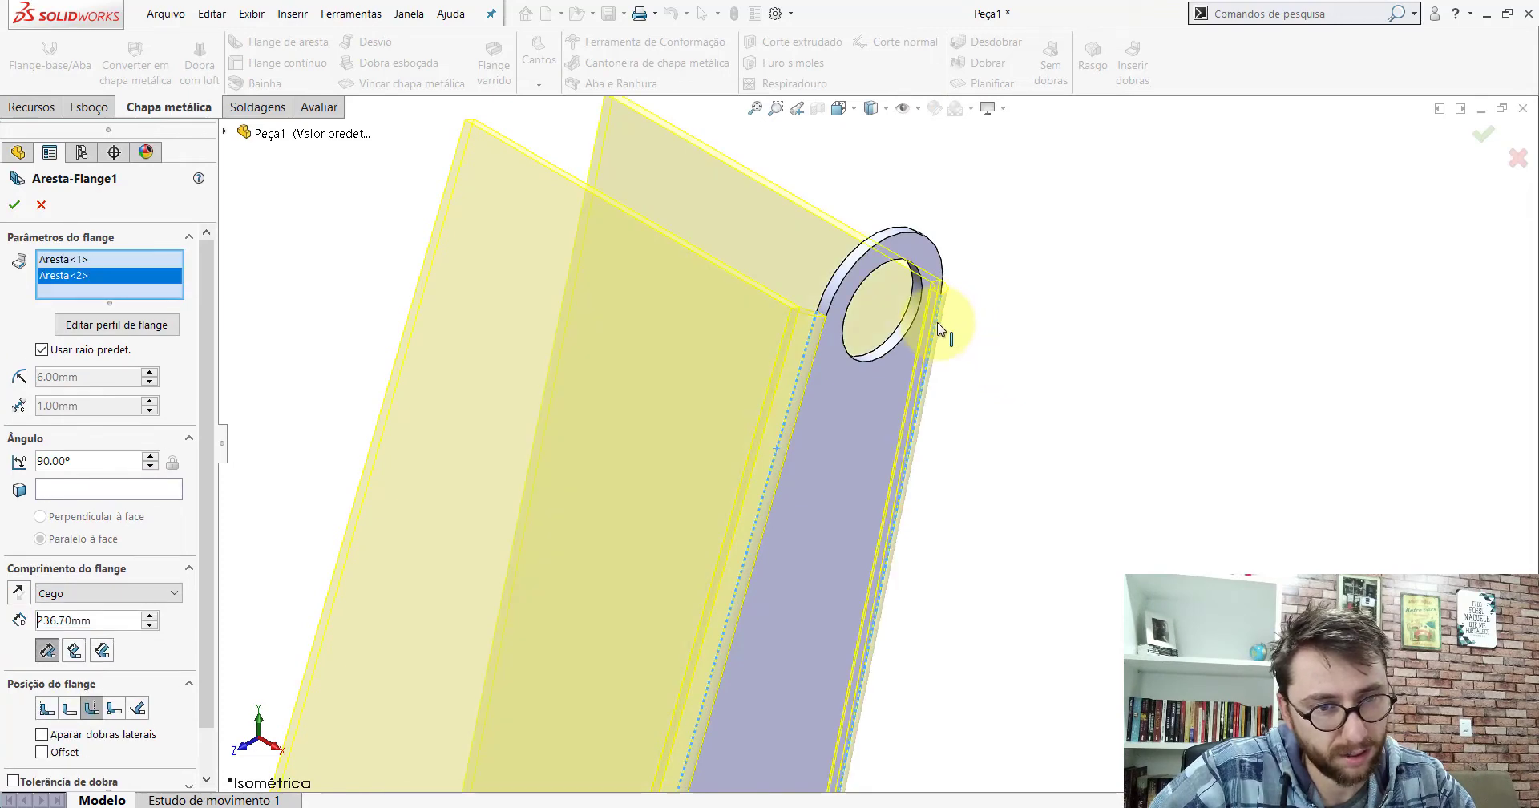
Step: Shorten the edge flange length to 87 mm
scroll(831, 371, "up", 3)
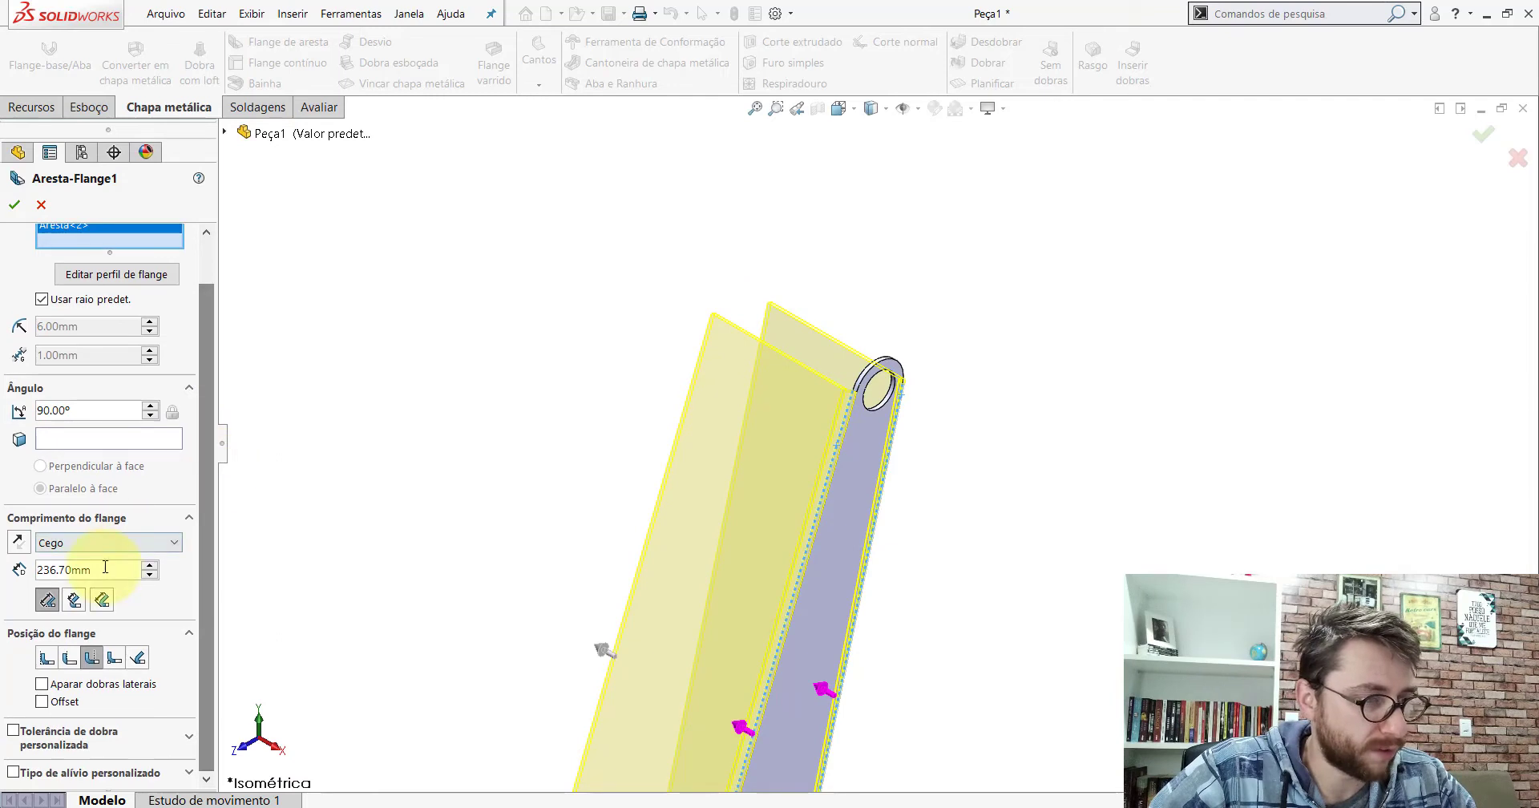
double_click(105, 568)
type("87.06")
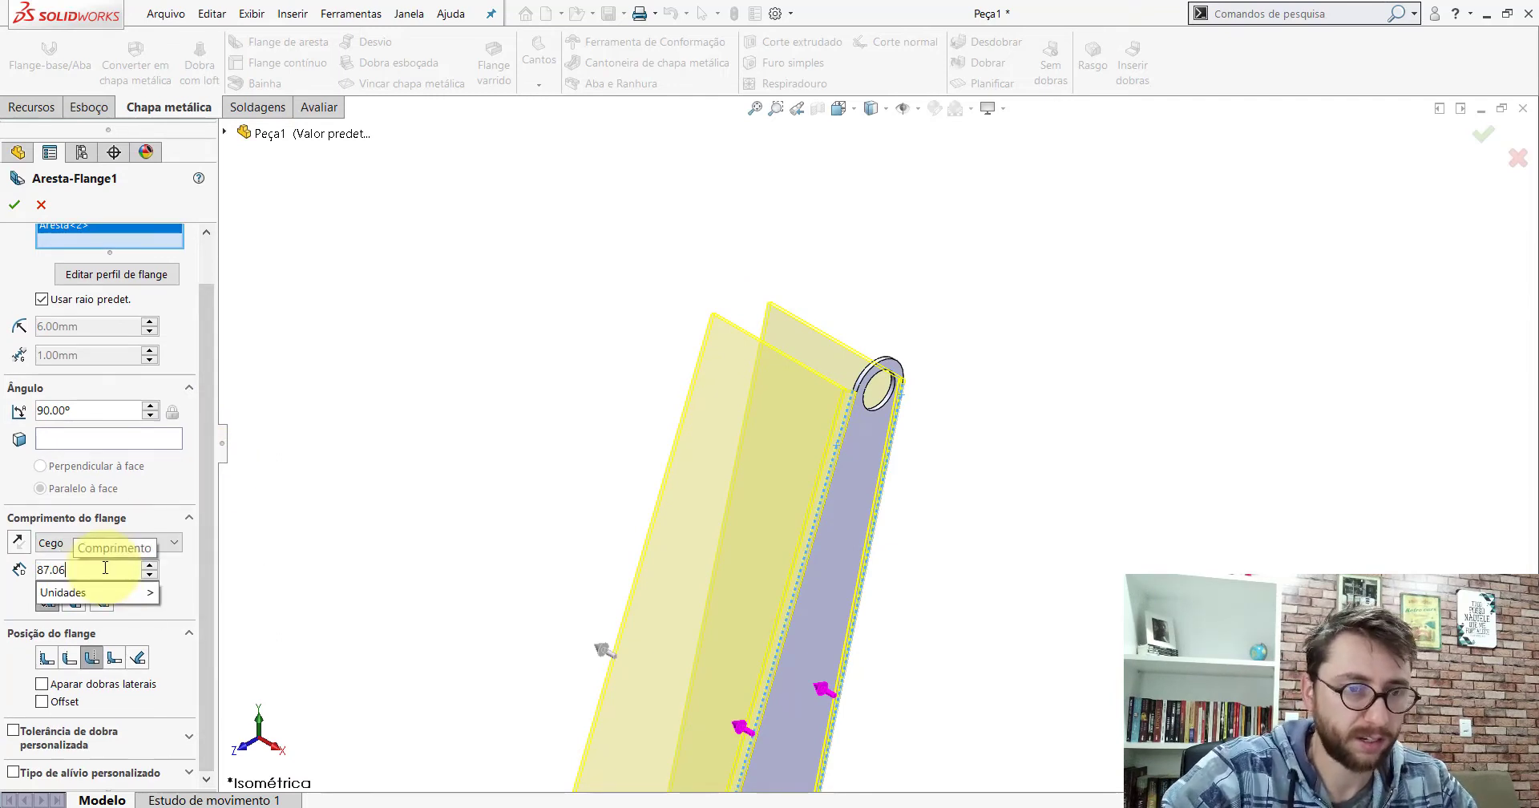
key("Return")
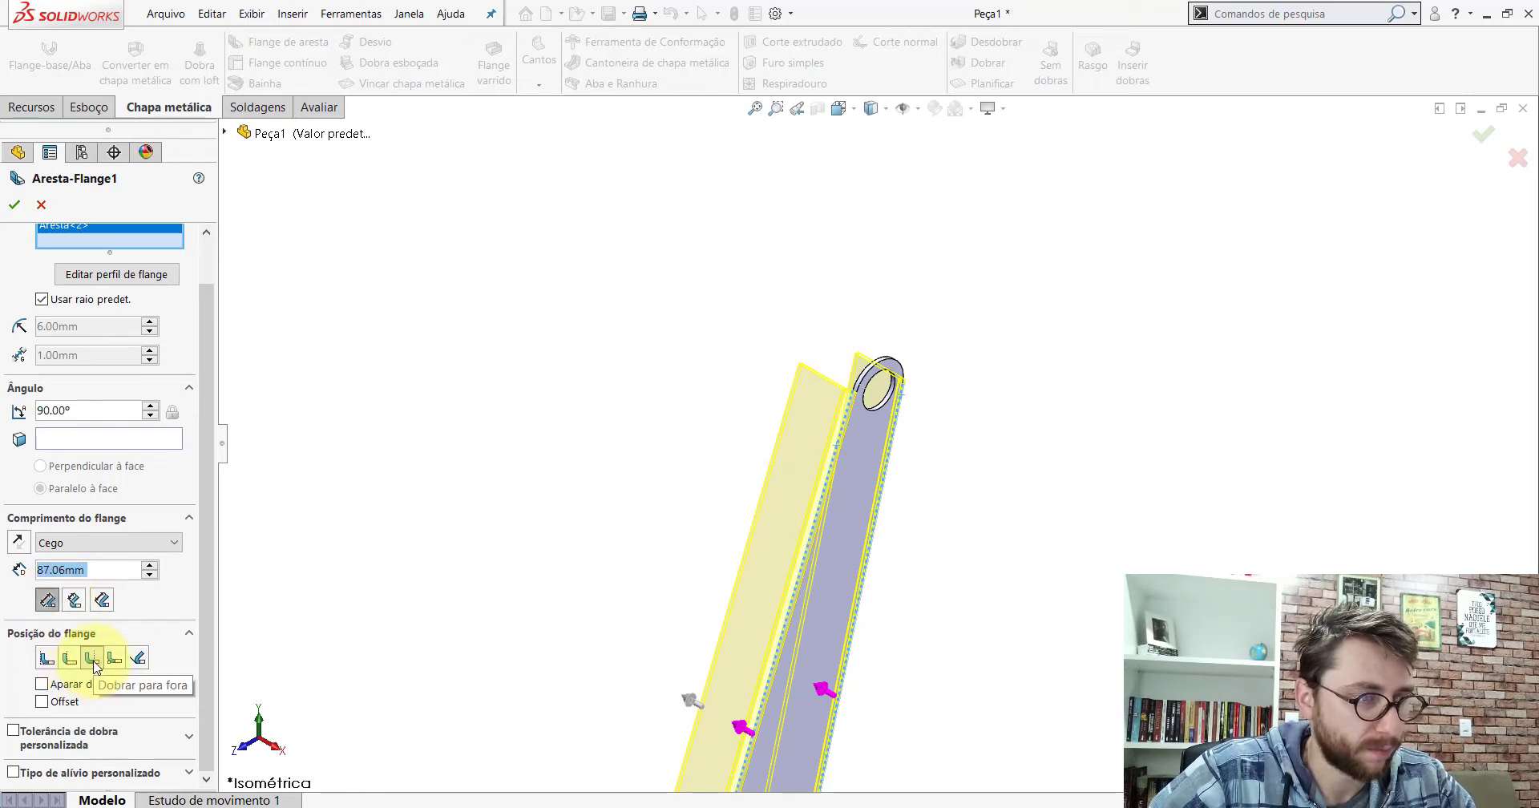
scroll(935, 420, "up", 3)
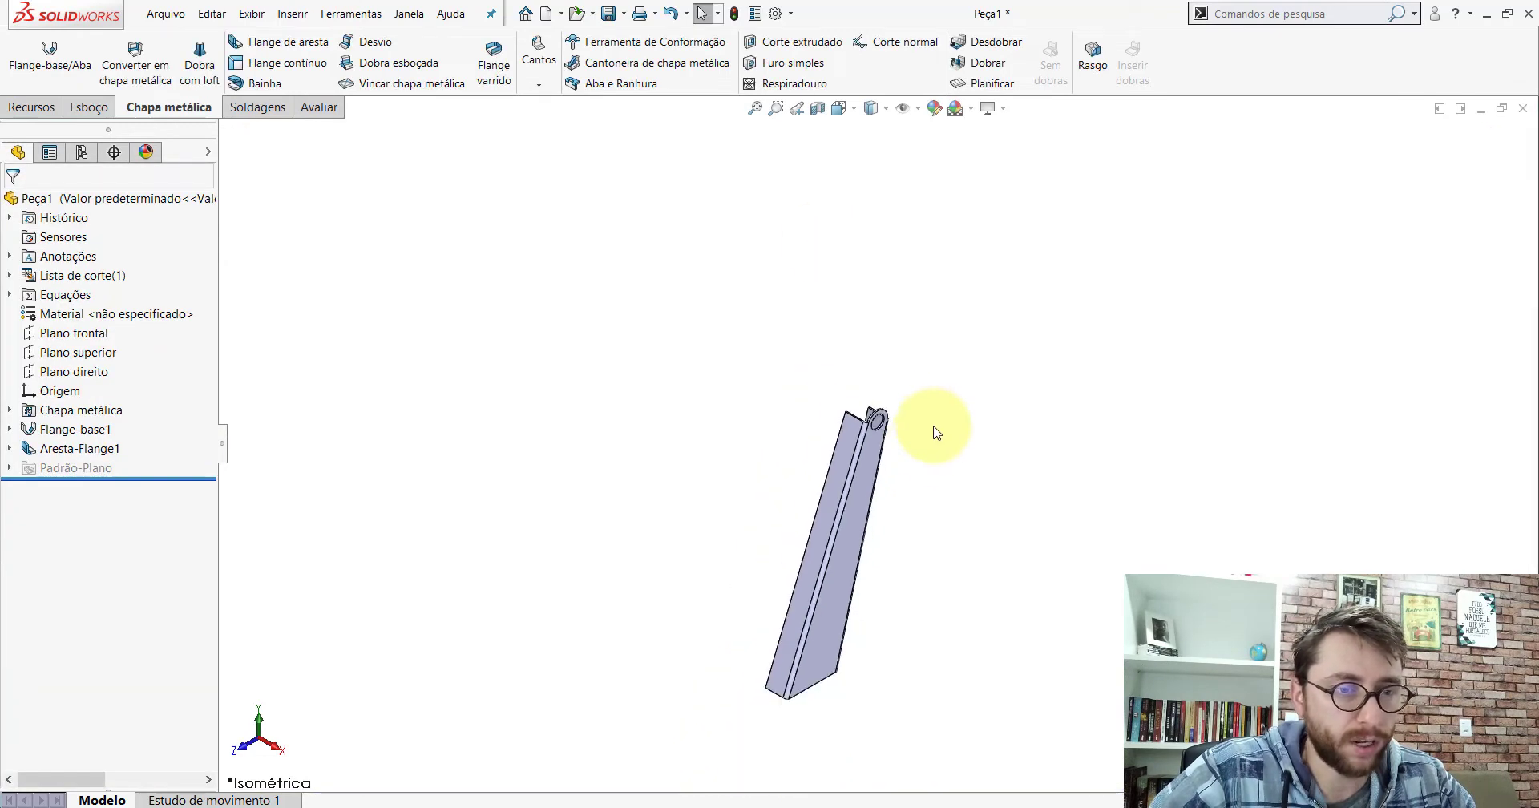
scroll(809, 375, "down", 3)
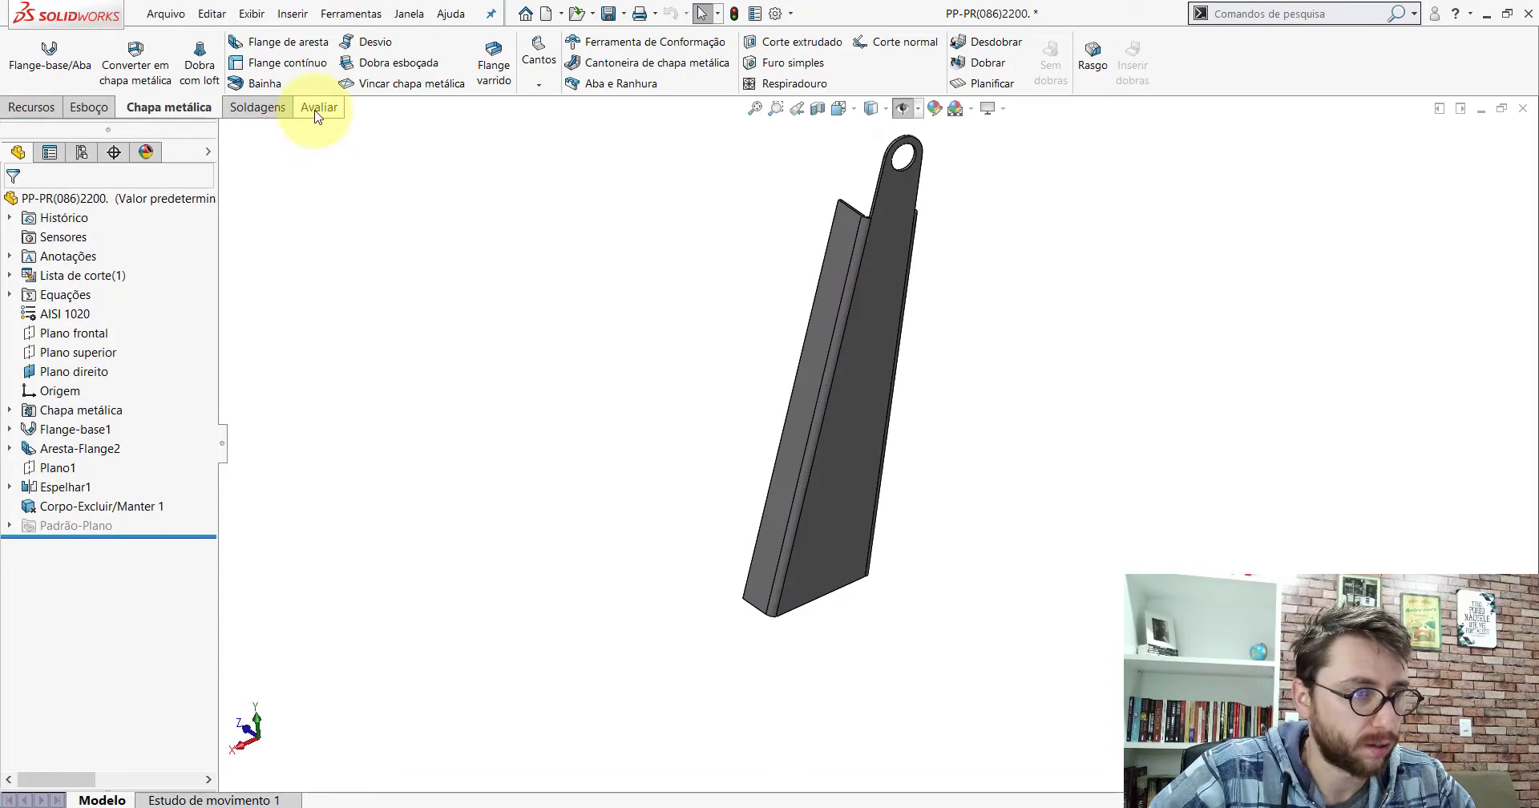
Step: Measure the reference part's flange edge, reading 794.02 mm
left_click(318, 112)
left_click(194, 56)
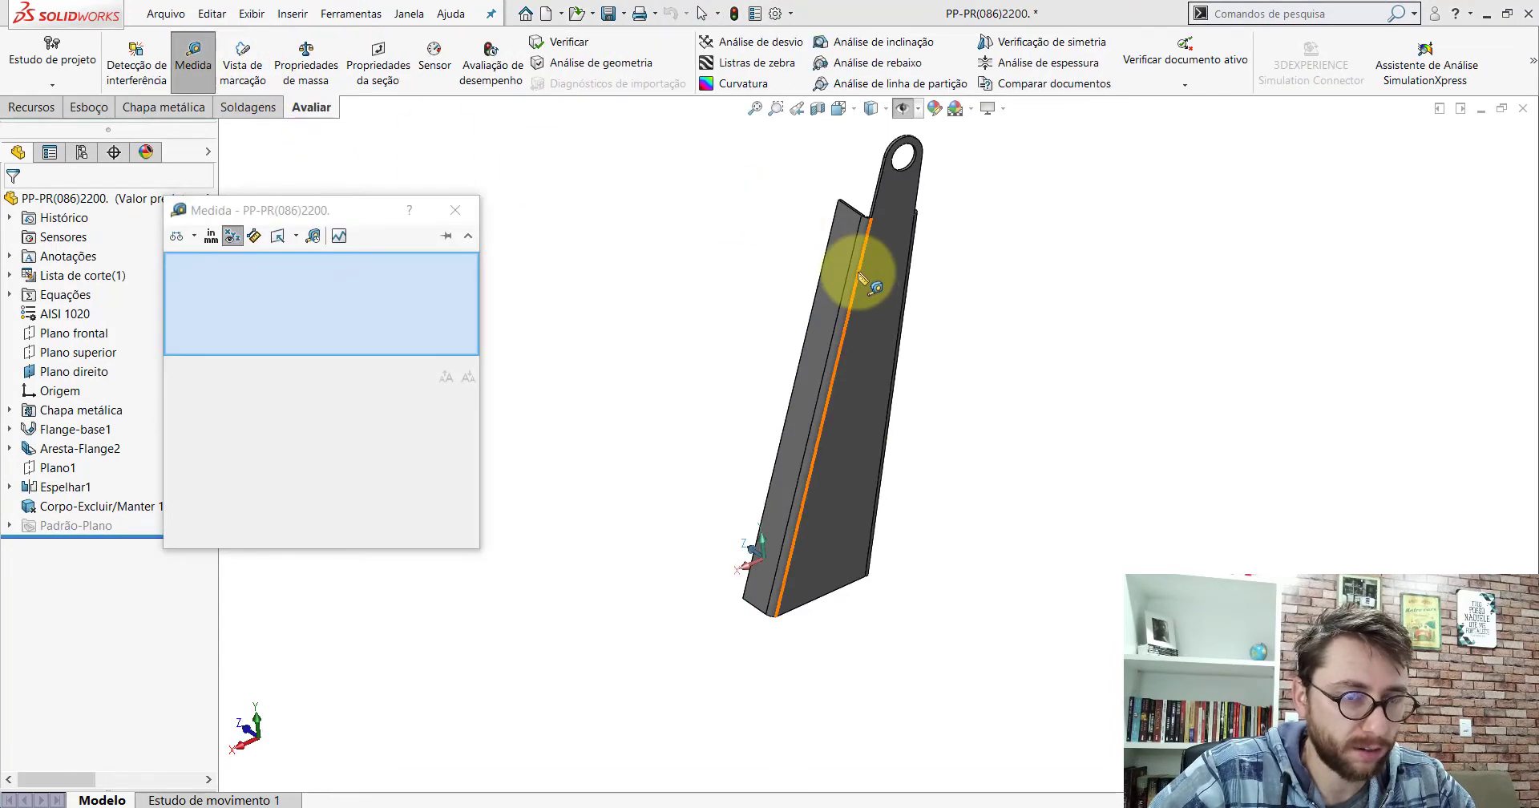
left_click(860, 275)
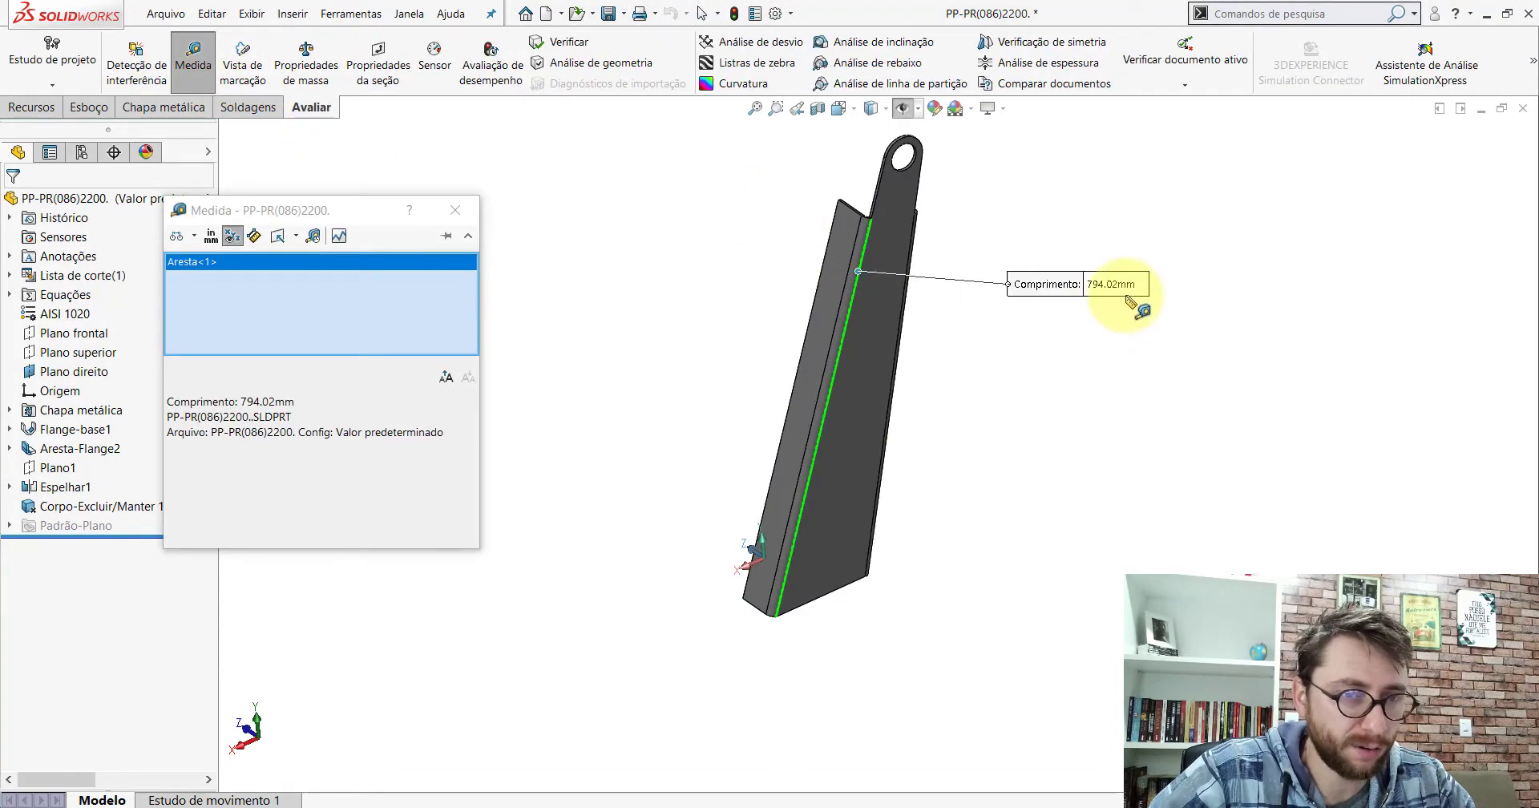
key("Escape")
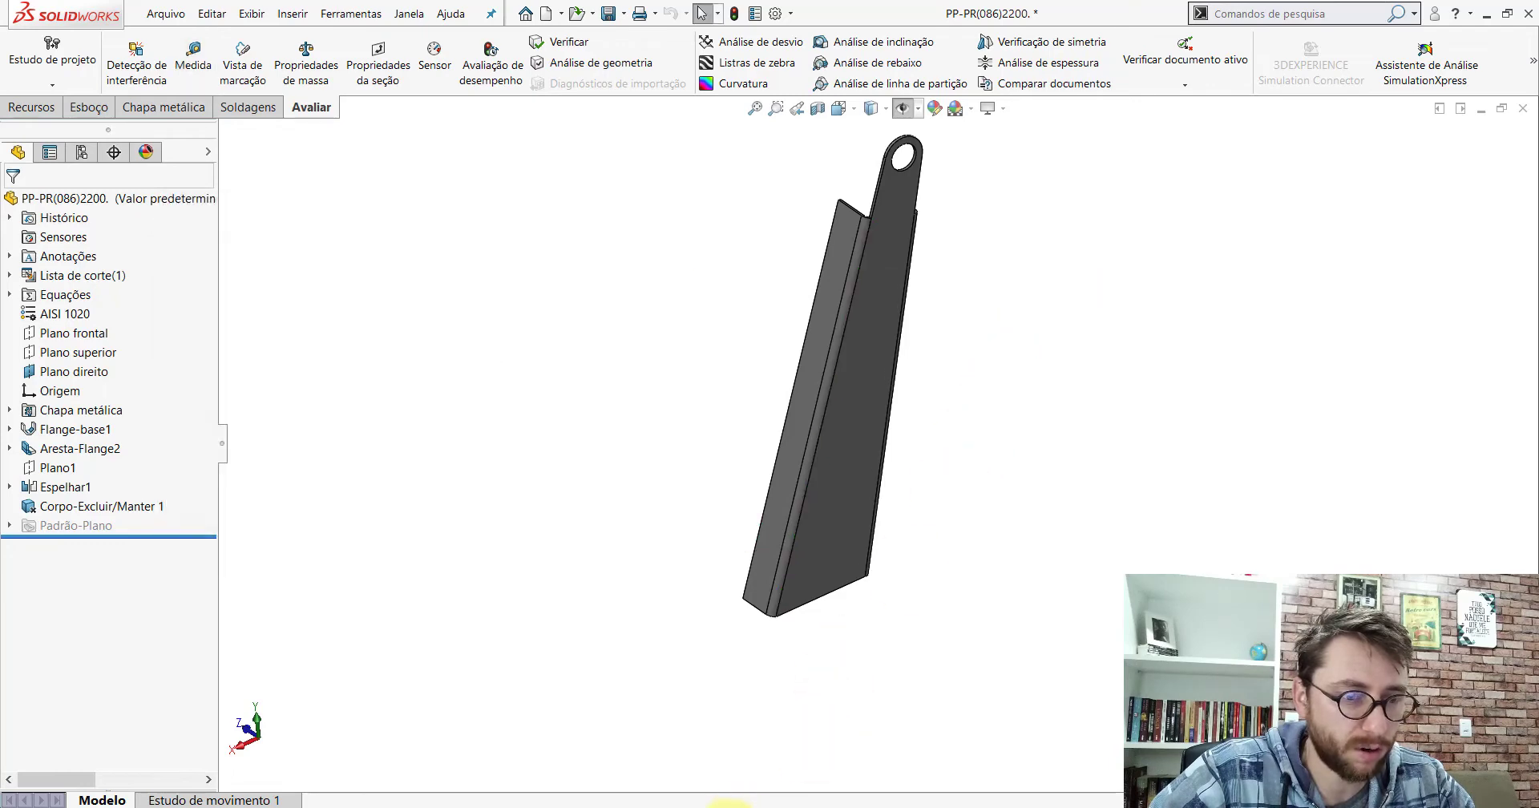
Step: In Peça1, expand Aresta-Flange1 and bring up the options for its Esboço10 sketch
left_click(898, 781)
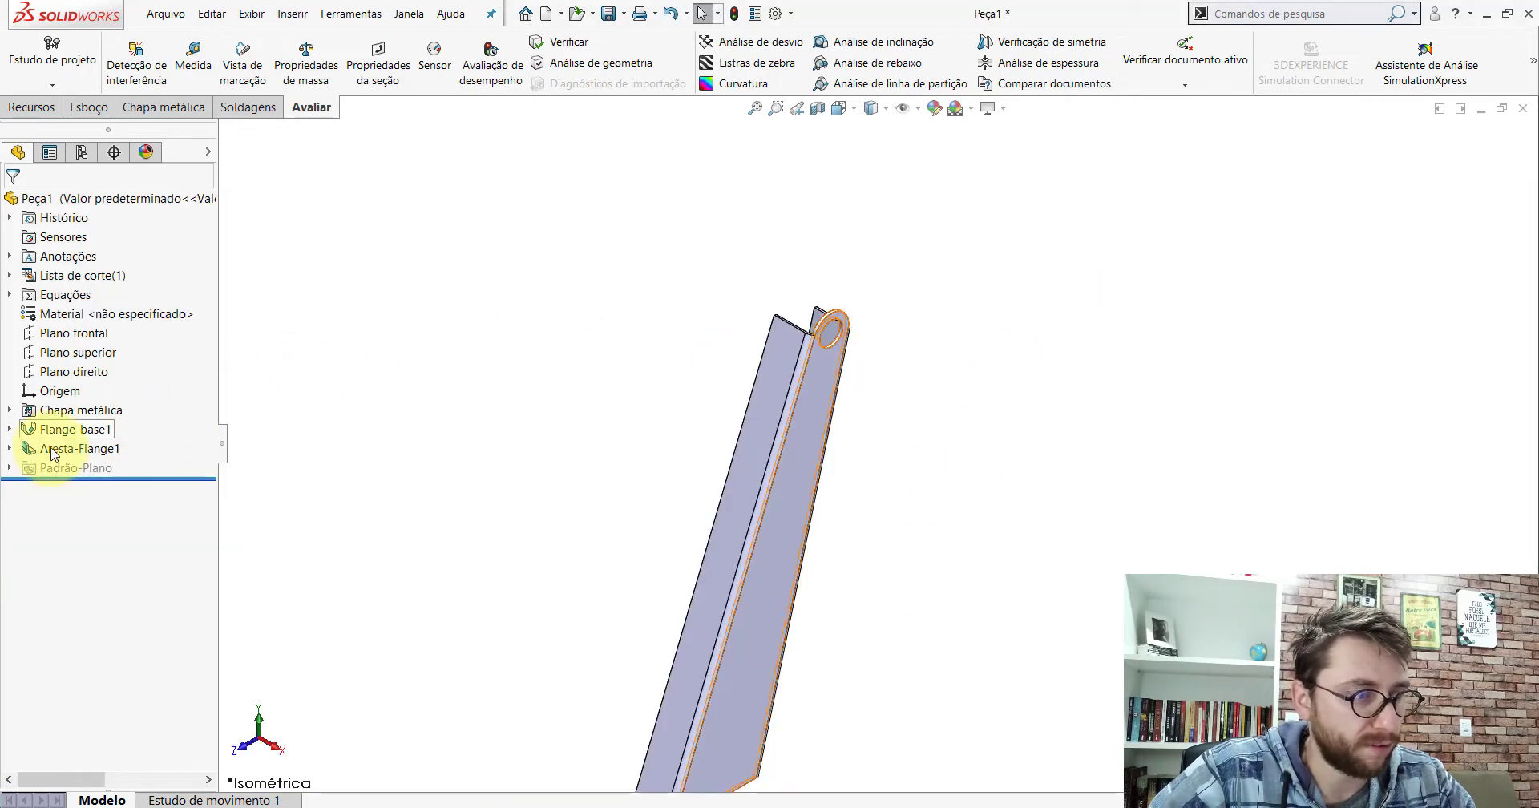
left_click(9, 449)
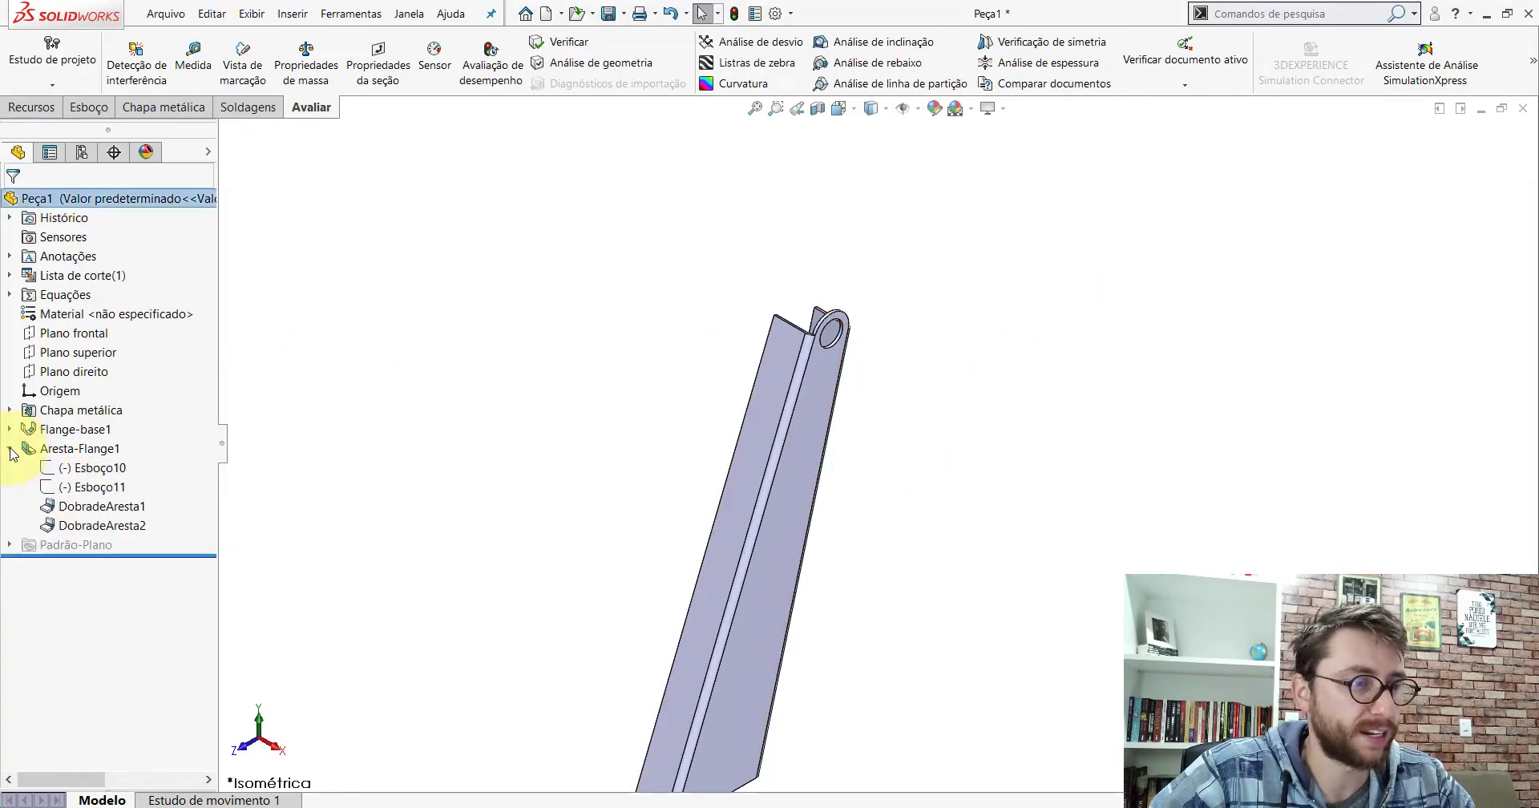
key("f")
left_click(94, 470)
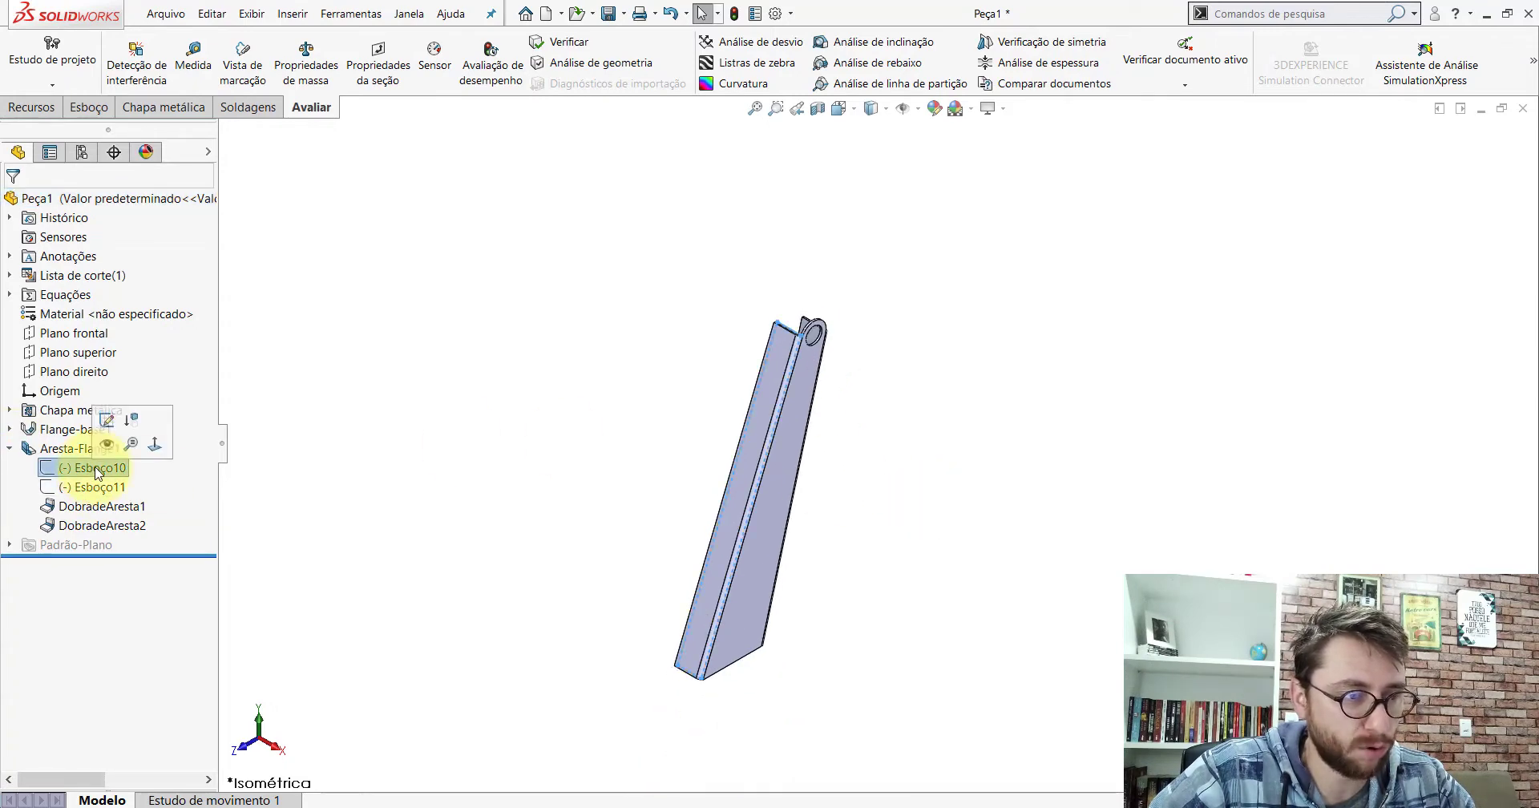
scroll(816, 322, "down", 3)
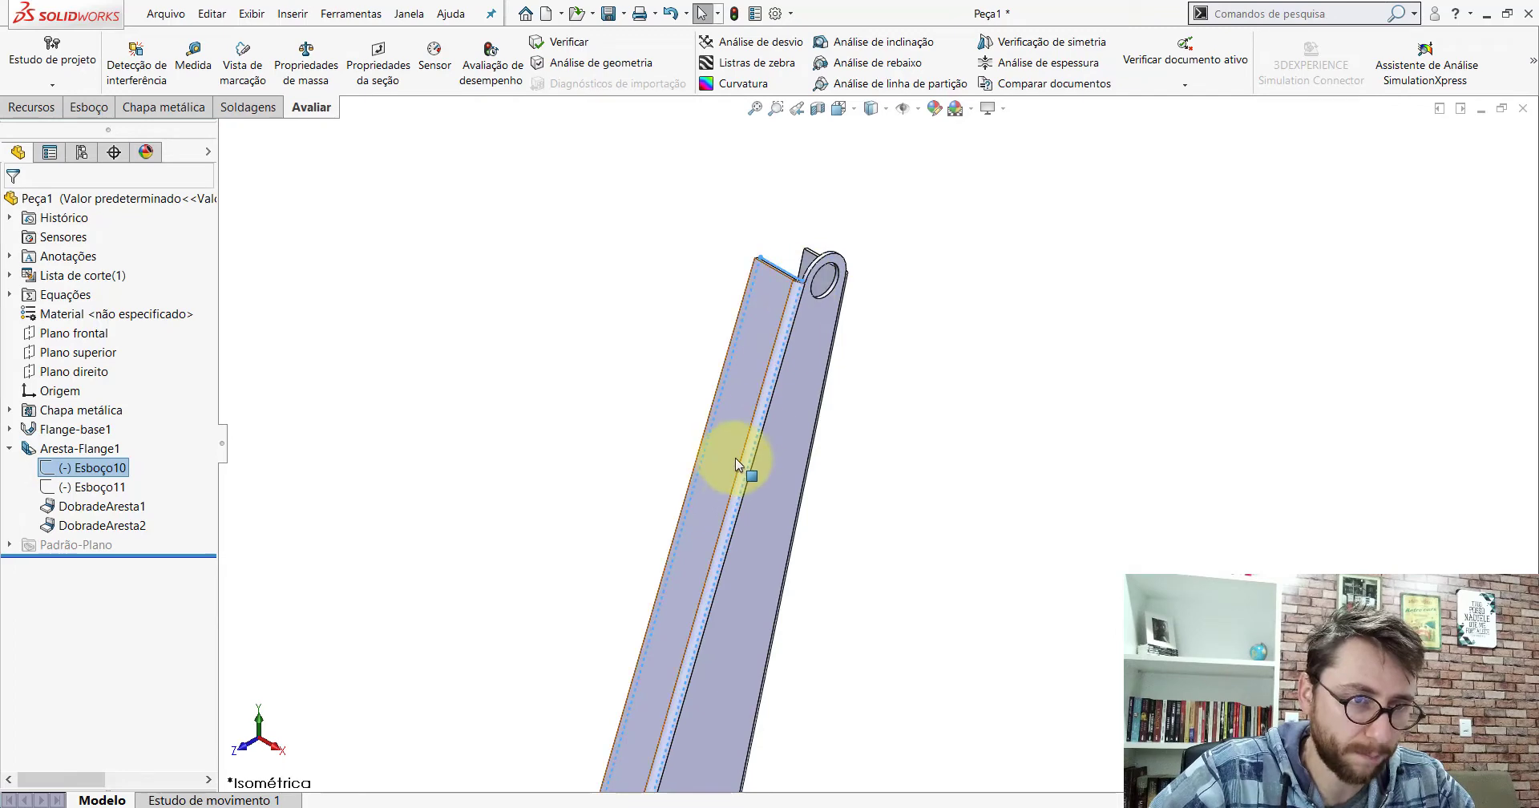
right_click(65, 470)
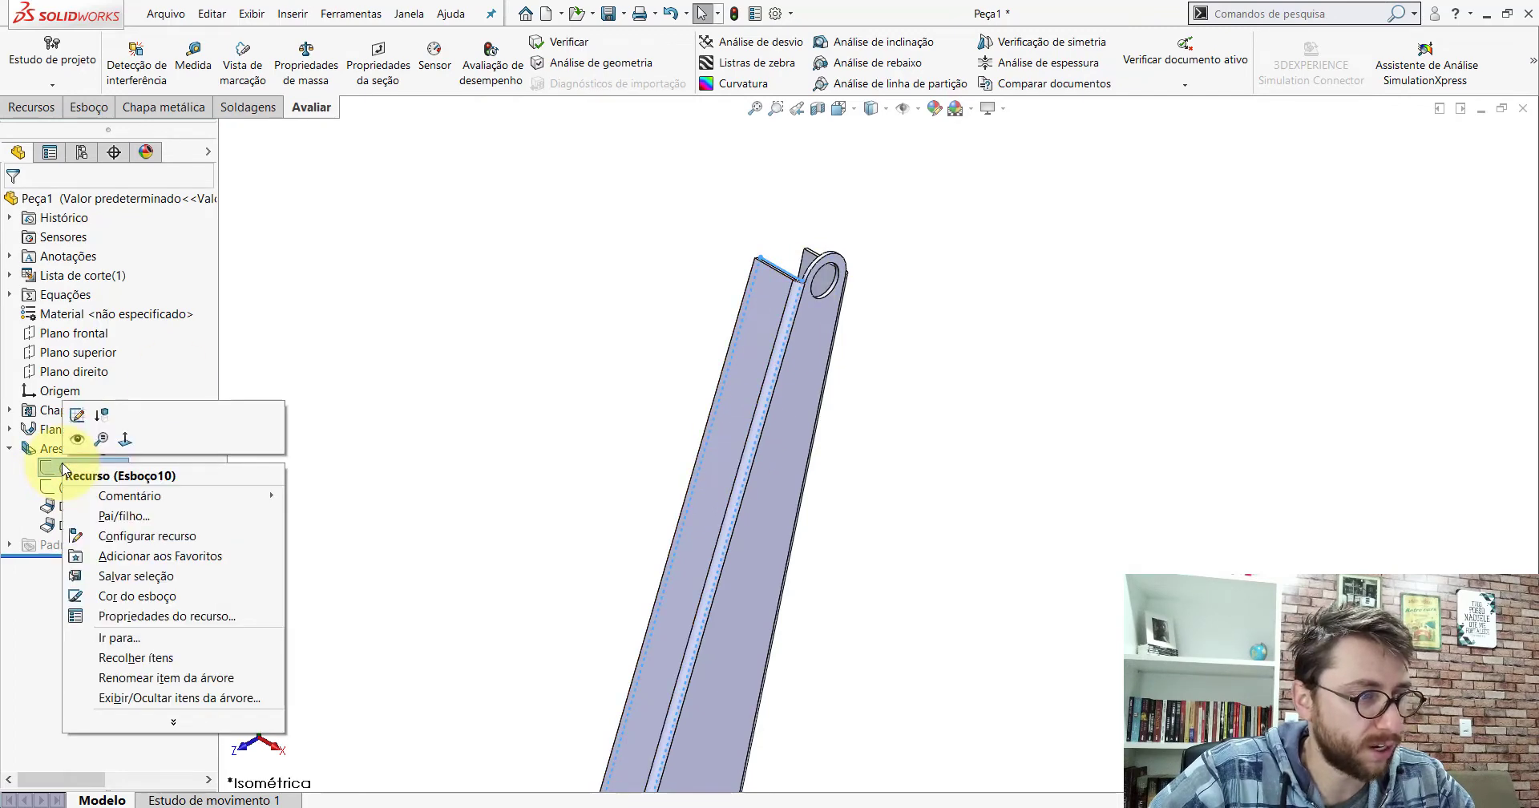
Step: Edit Esboço10 and slide the flange profile line's endpoint down the part edge
left_click(78, 415)
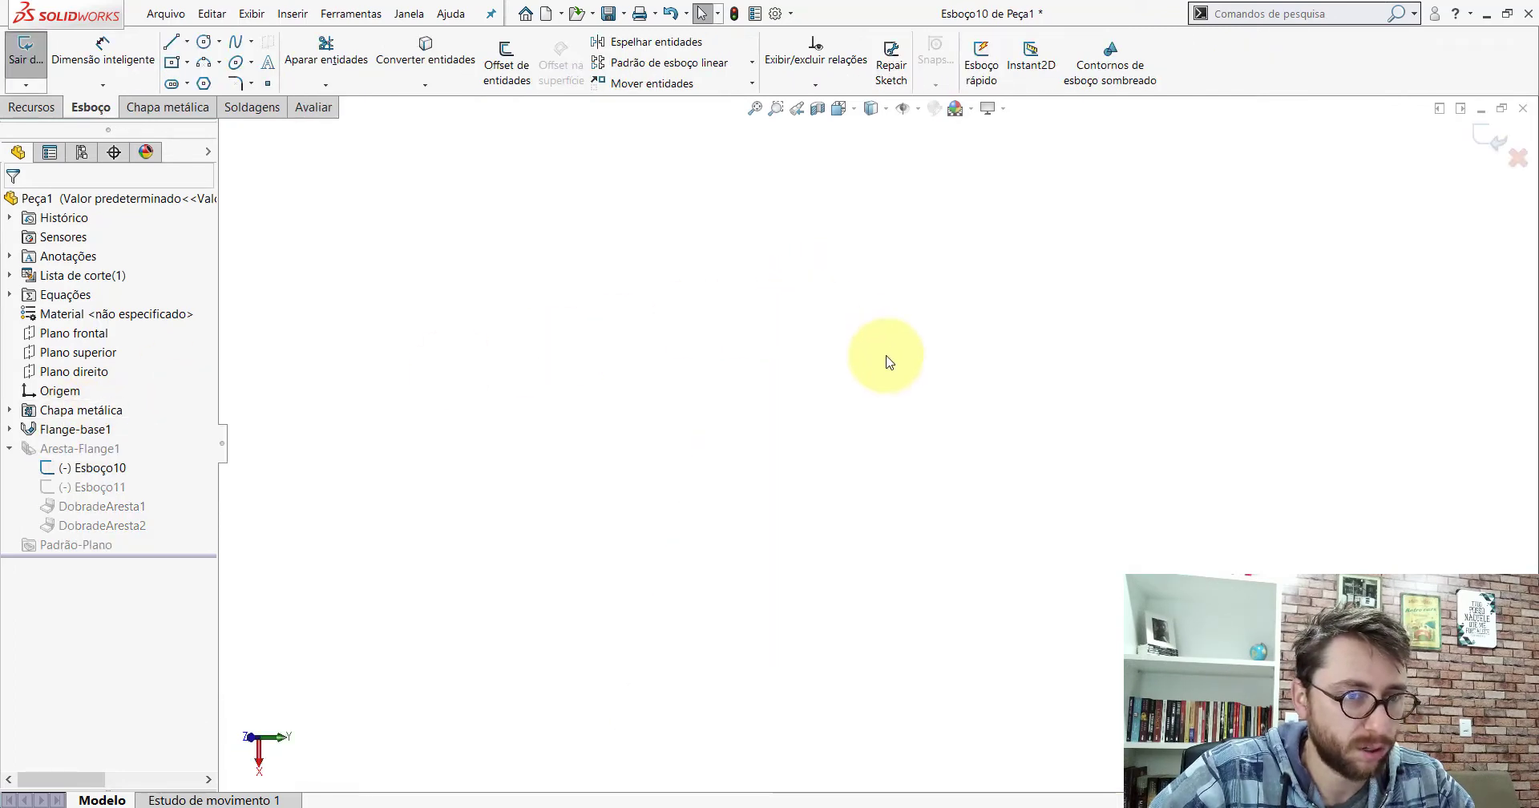
middle_click_drag(882, 365, 900, 492)
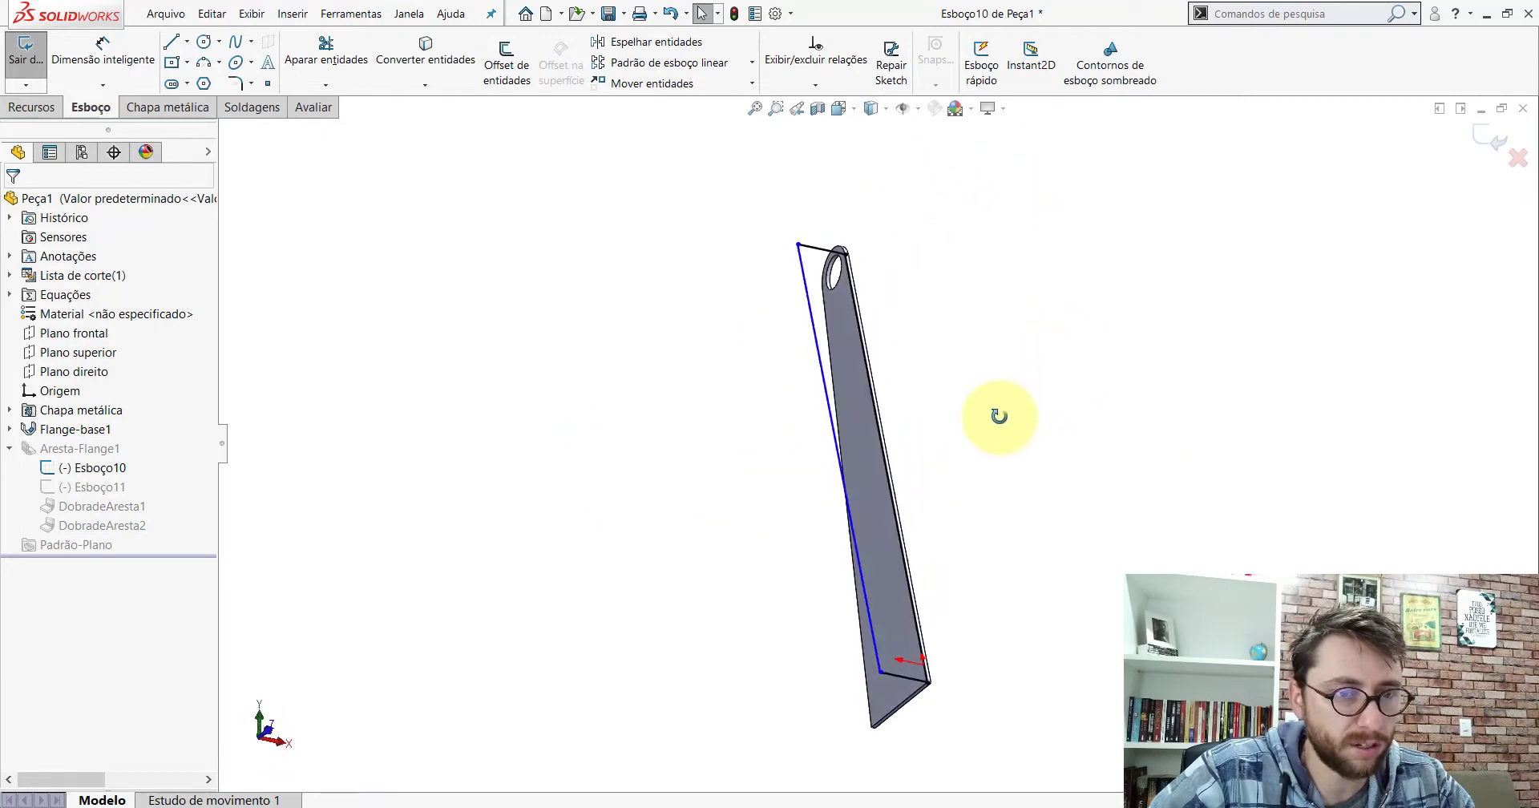
left_click(102, 58)
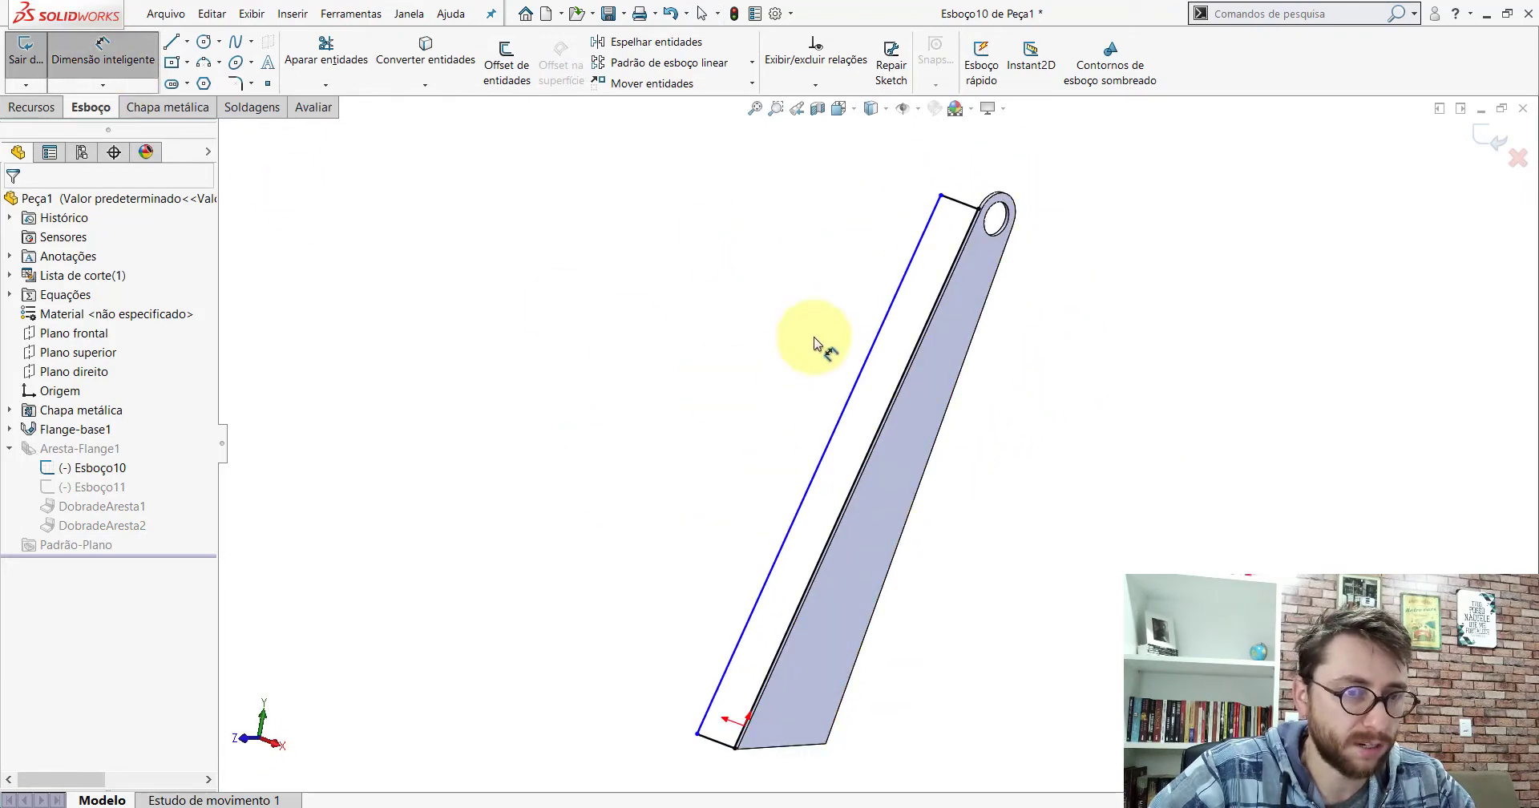
left_click(848, 399)
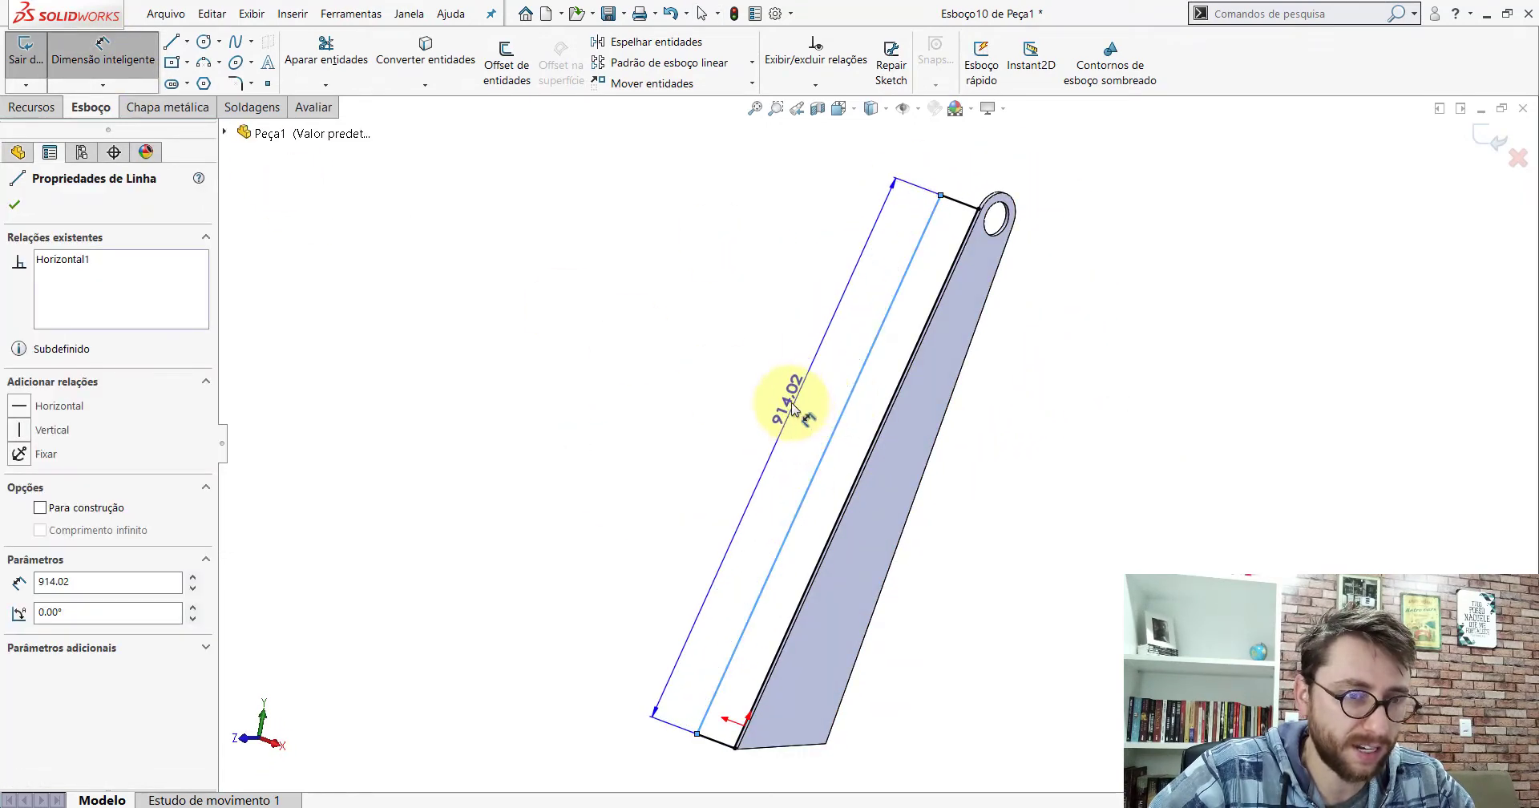
left_click(754, 432)
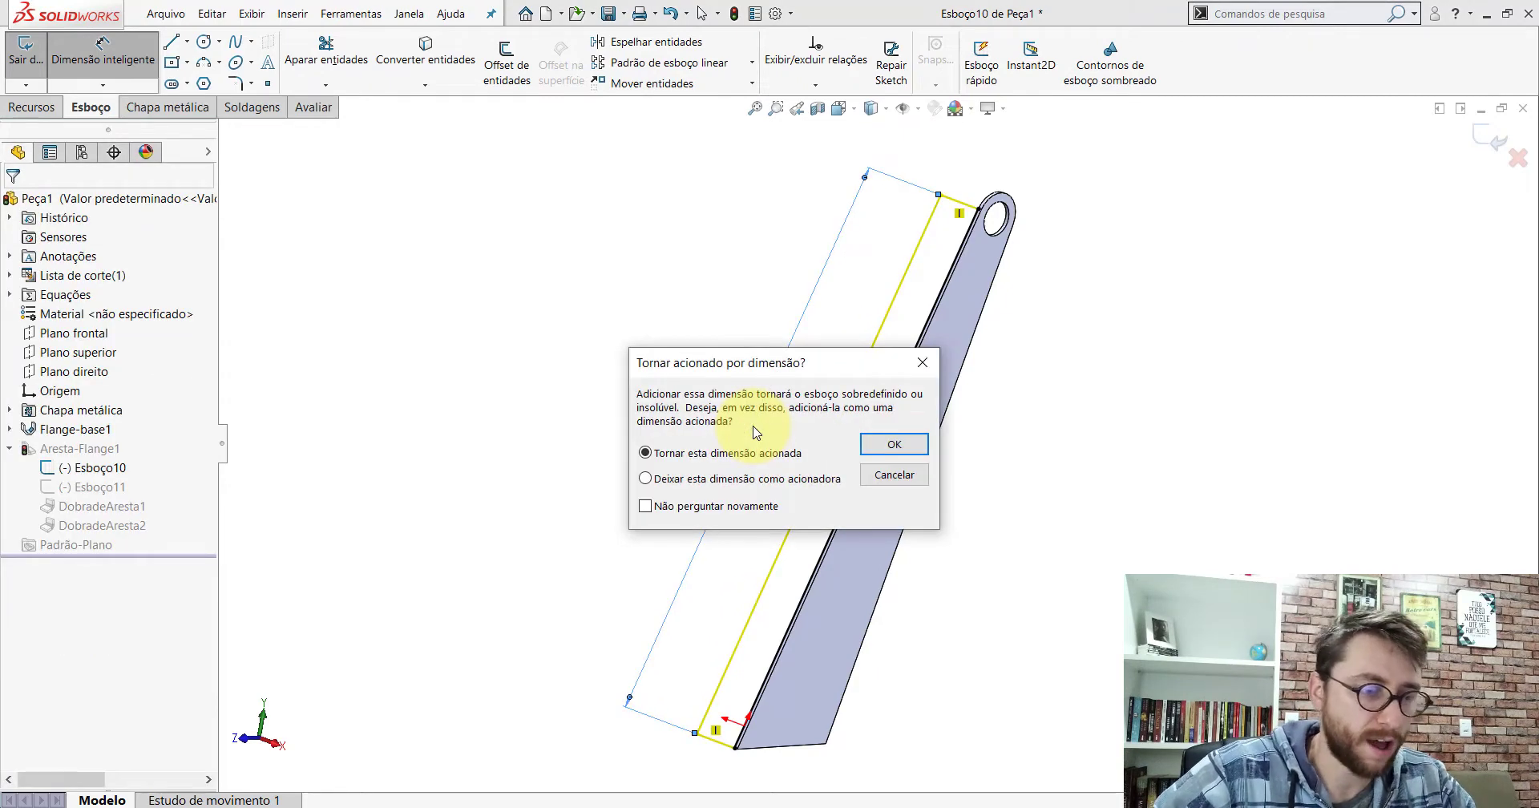
key("Escape")
key("Escape")
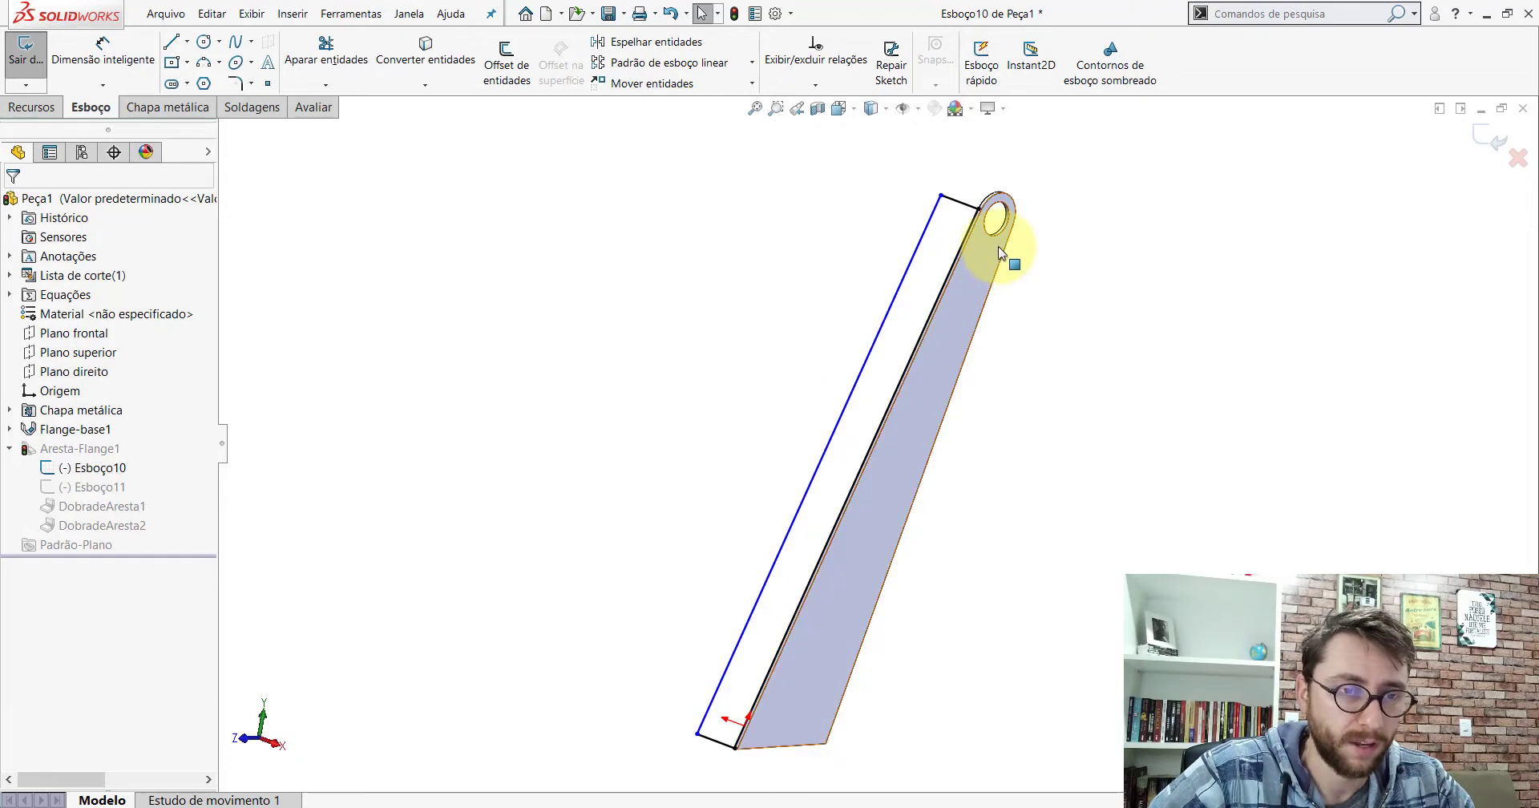
scroll(1007, 227, "down", 5)
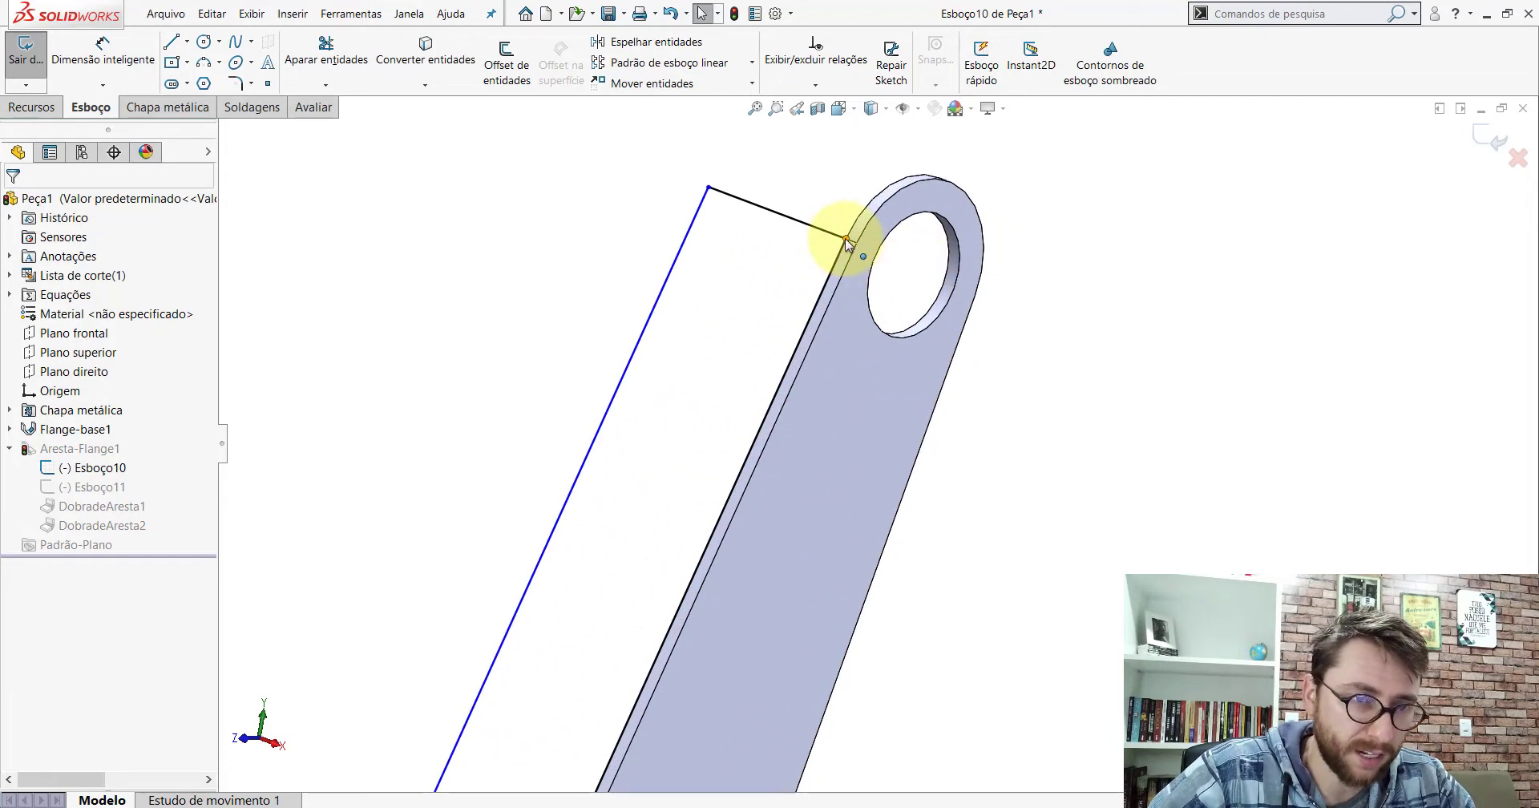
left_click_drag(844, 238, 632, 669)
scroll(962, 438, "up", 2)
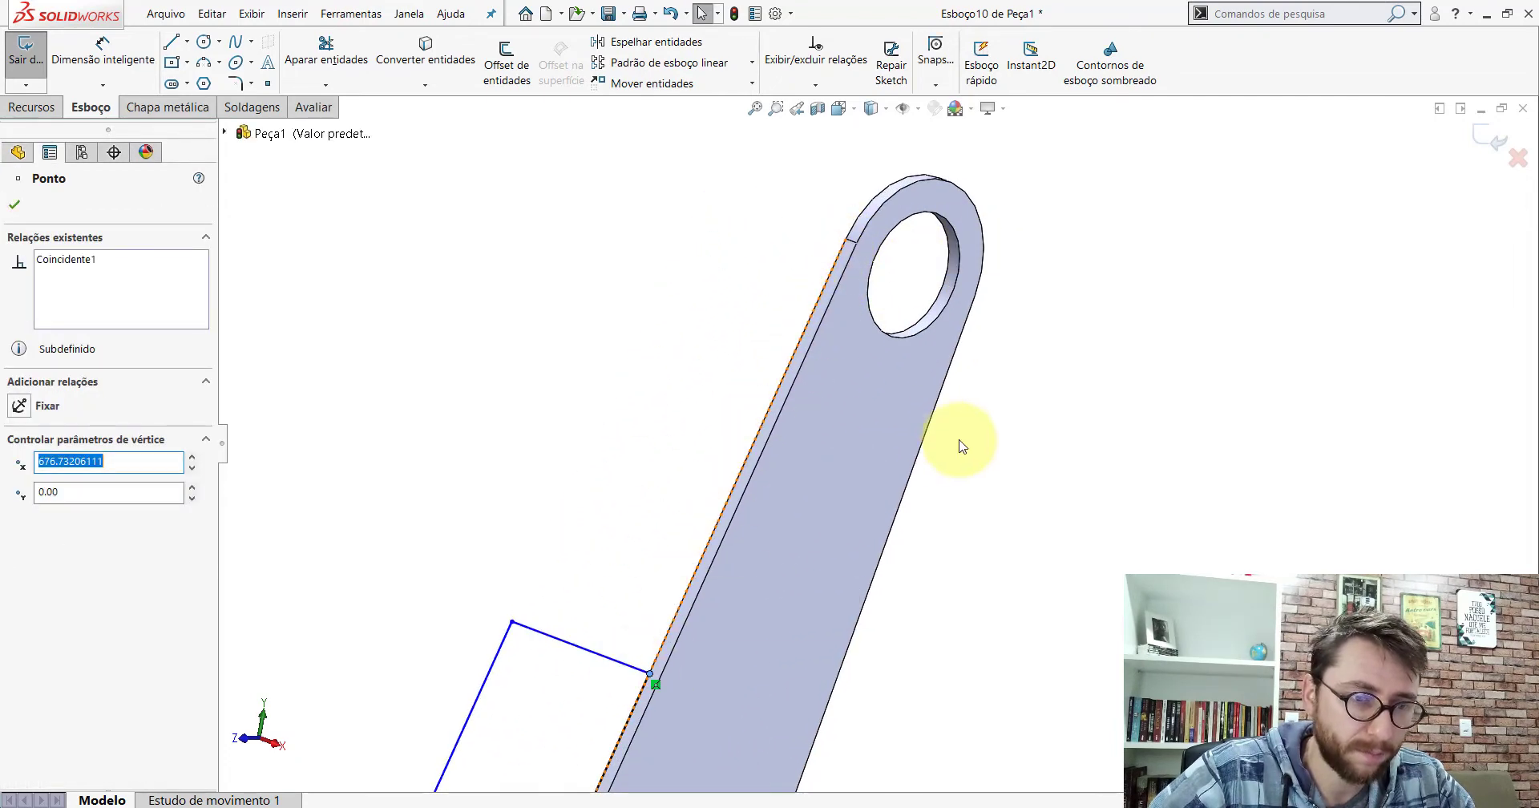
scroll(954, 455, "up", 3)
key("Escape")
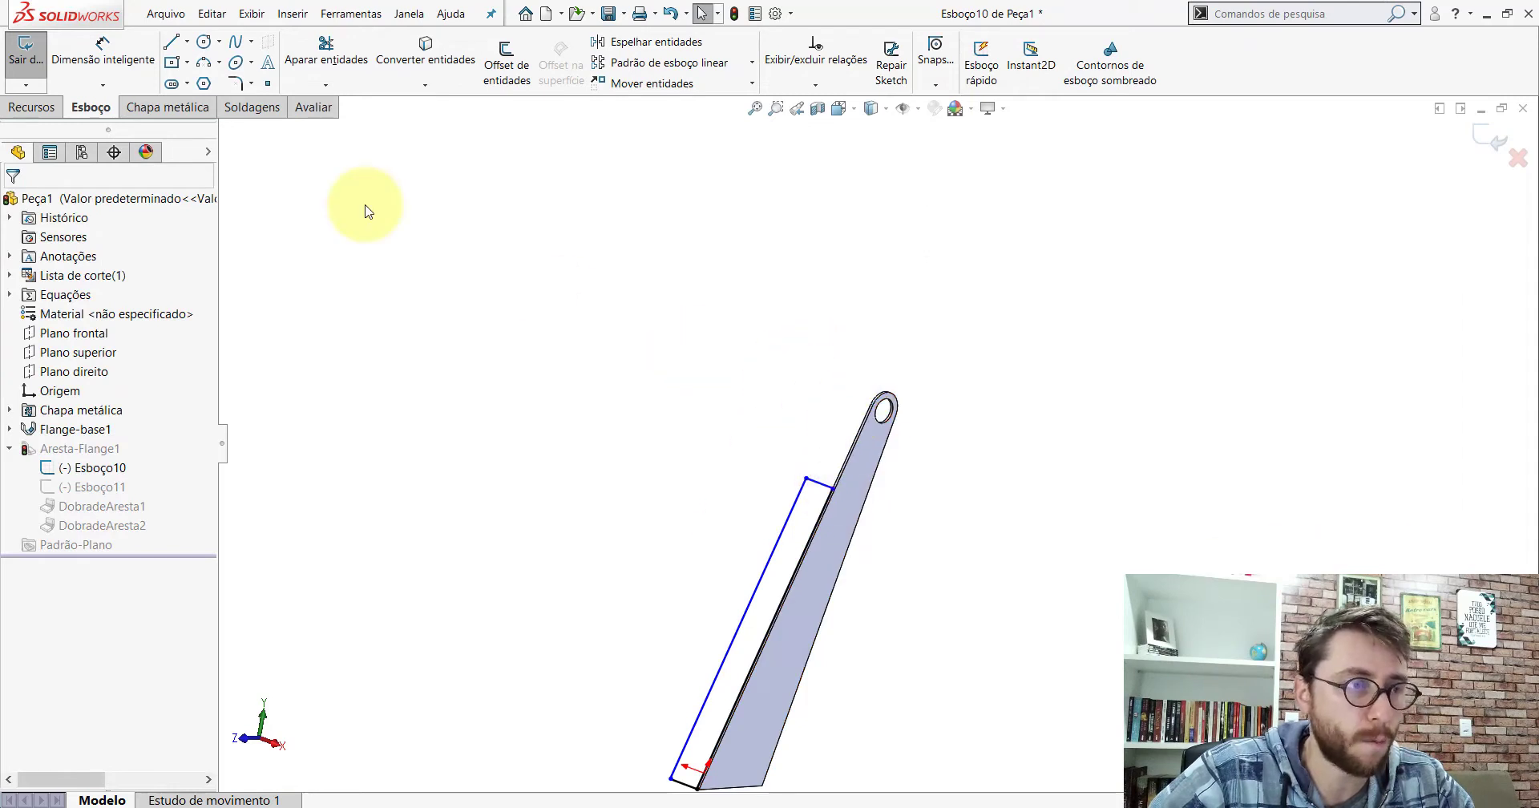
Step: Dimension the profile line to 794.02 mm and exit the sketch to rebuild the flange
left_click(96, 55)
scroll(802, 465, "up", 1)
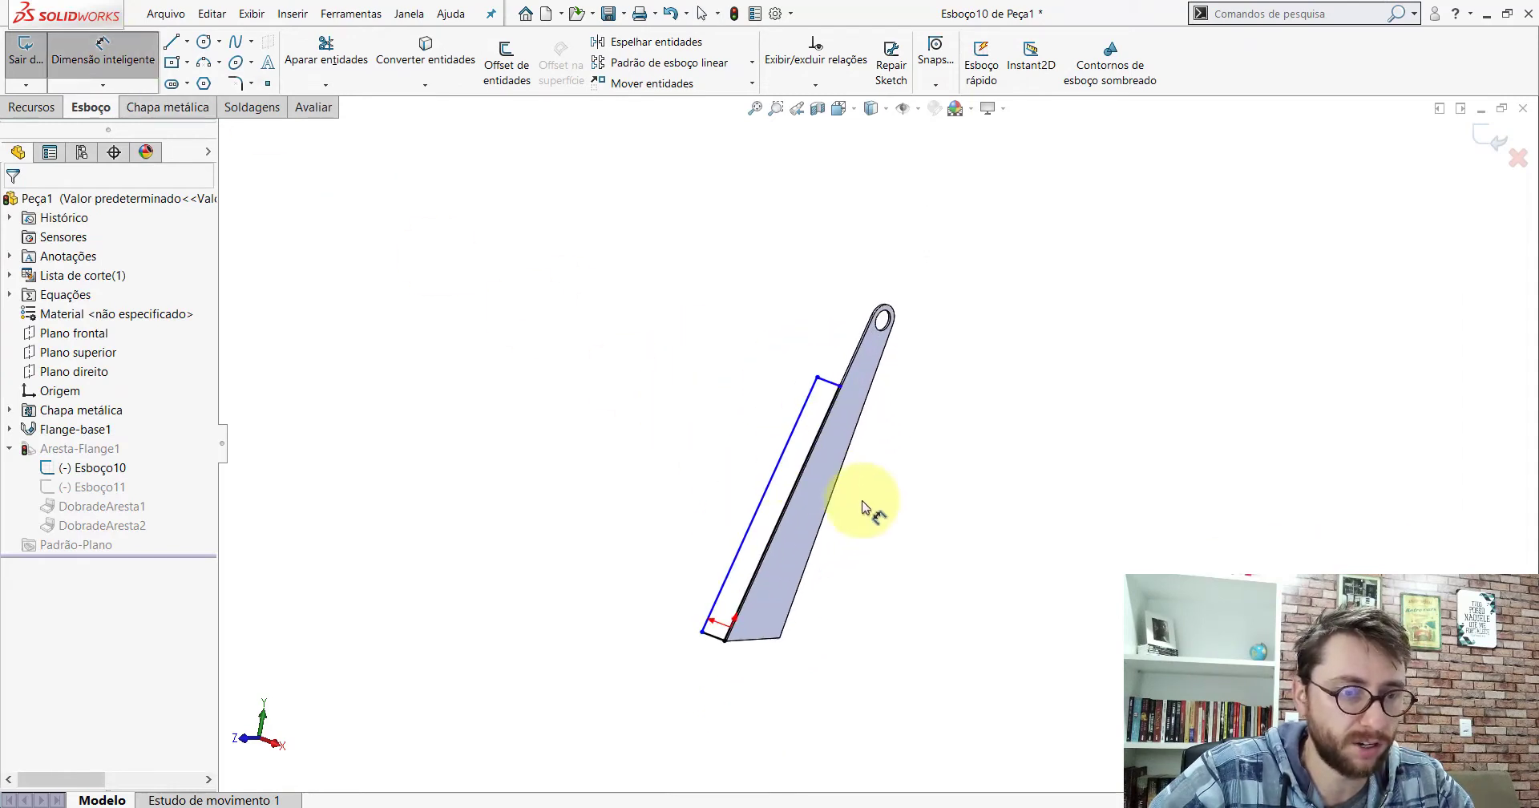
left_click(773, 473)
left_click(705, 473)
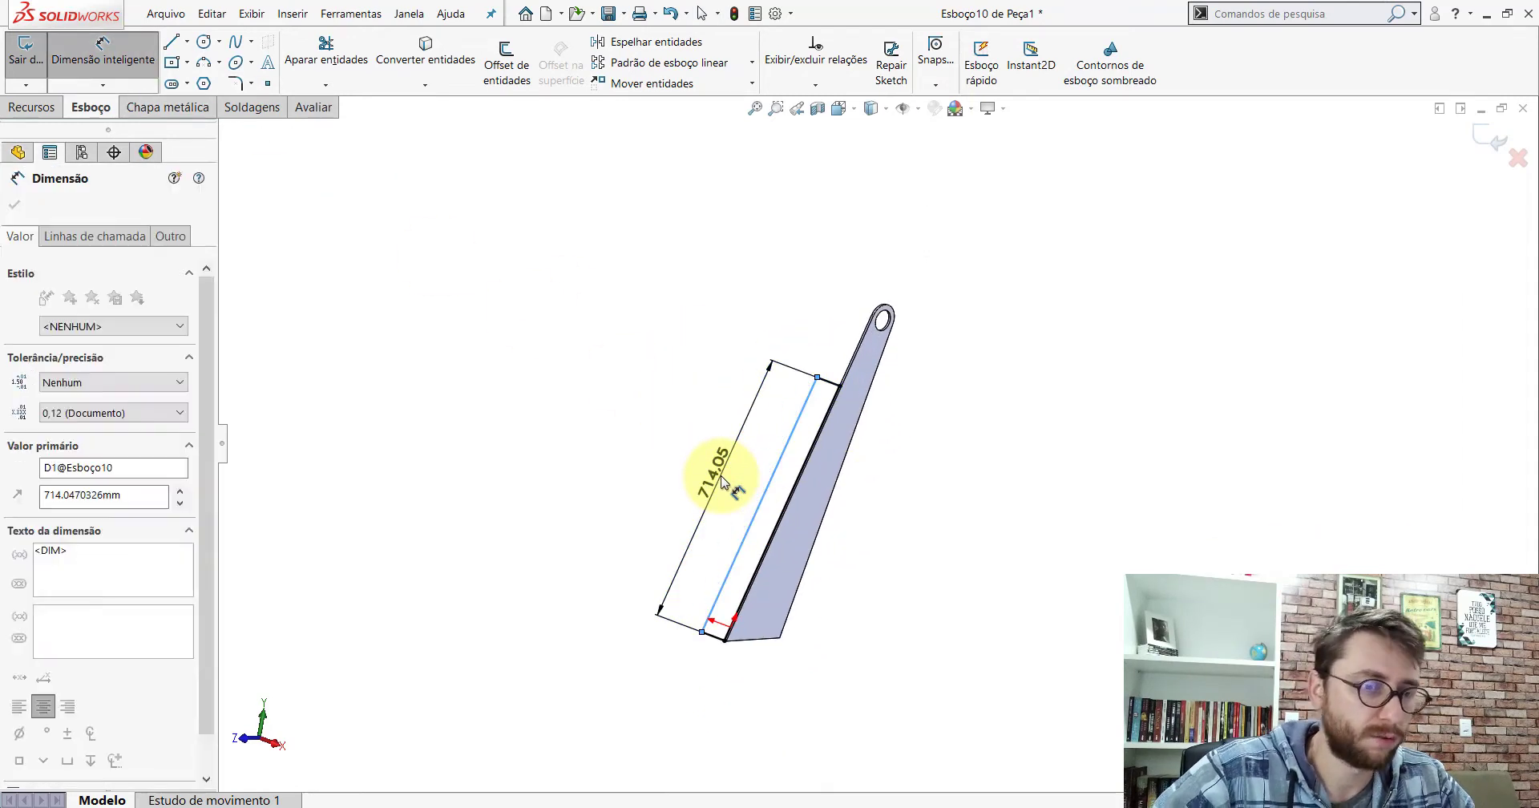
type("79")
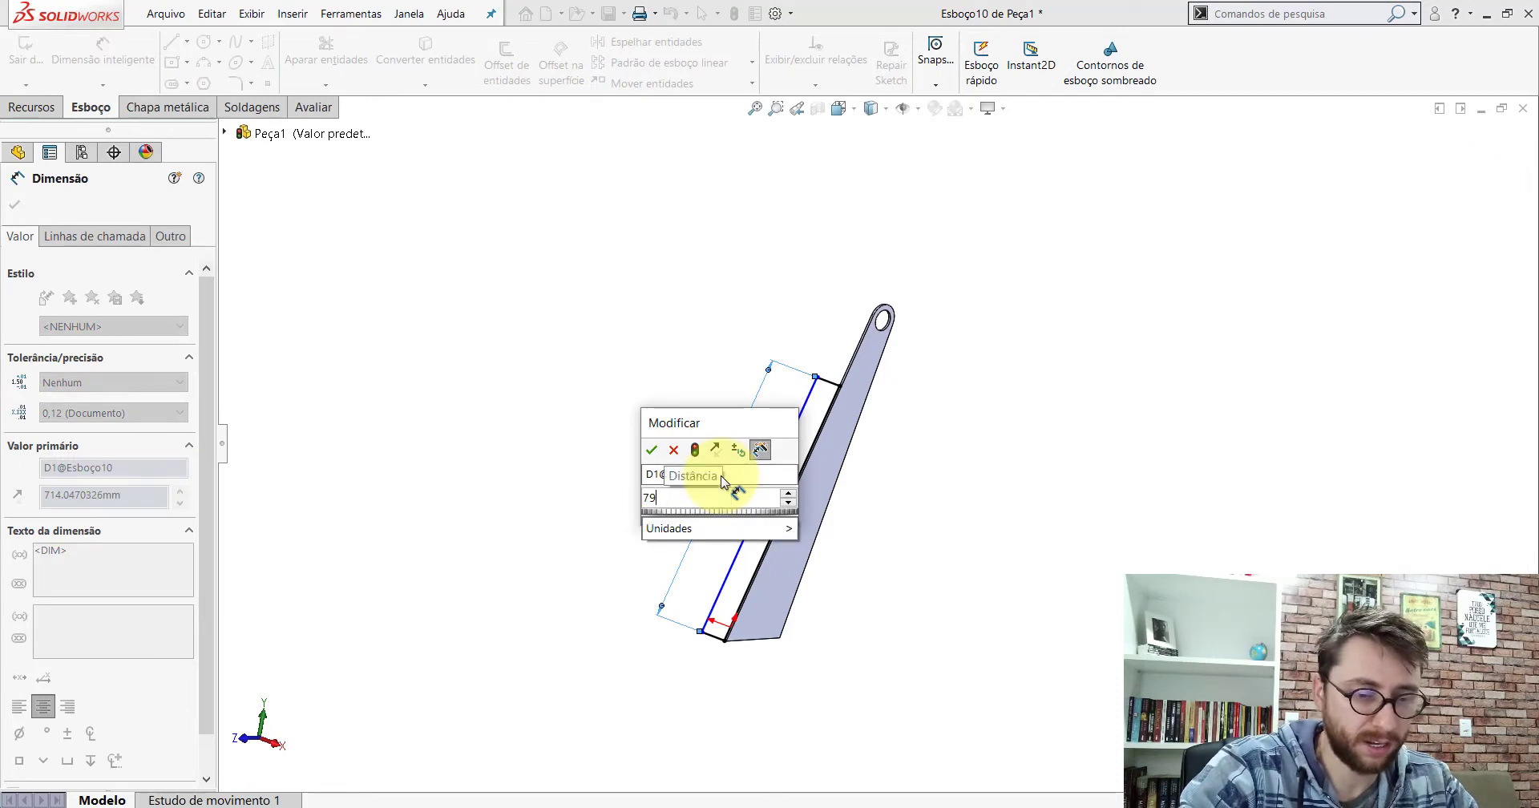
type("4.02")
key("Return")
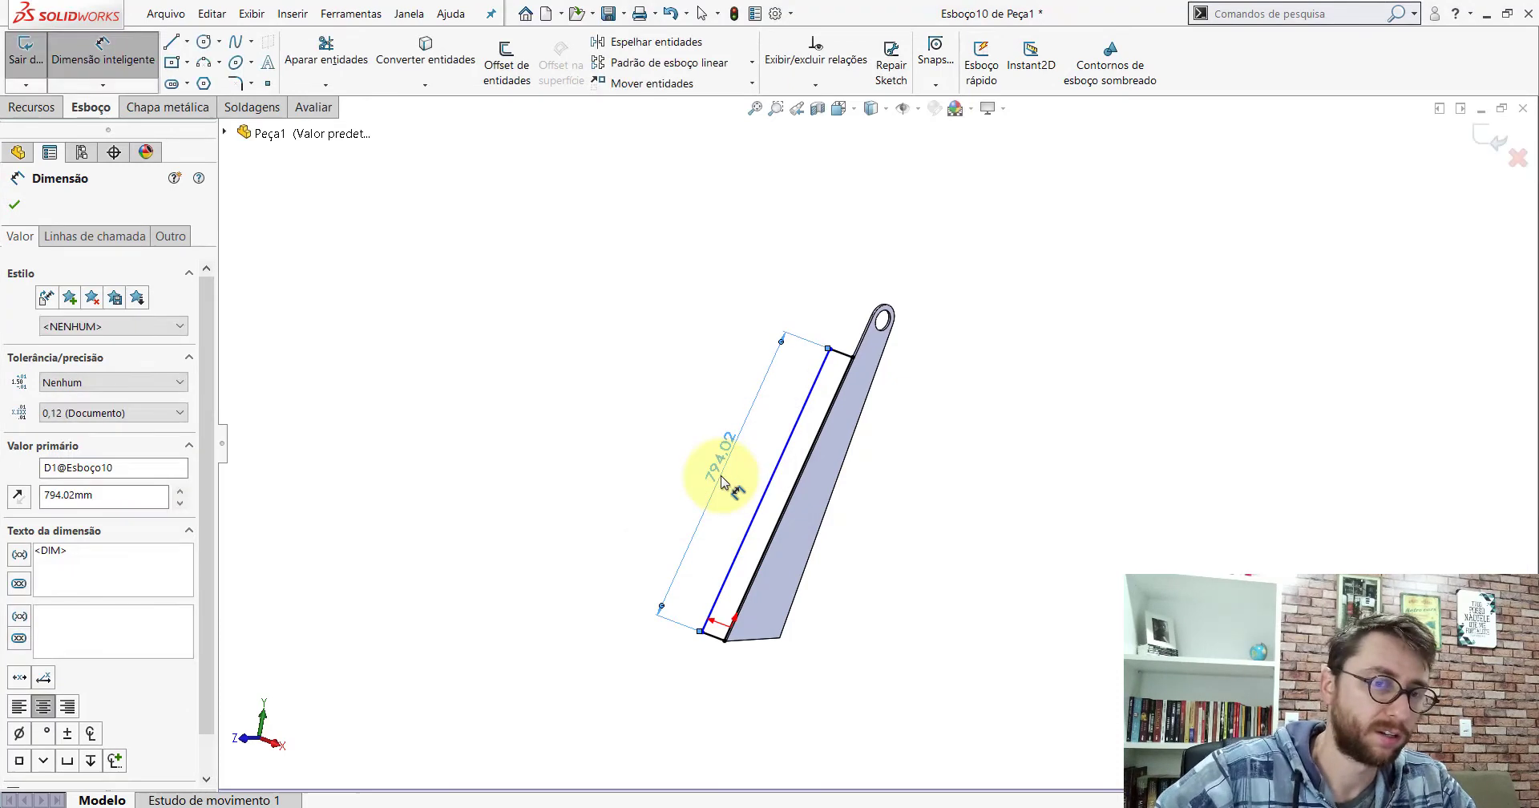
key("Escape")
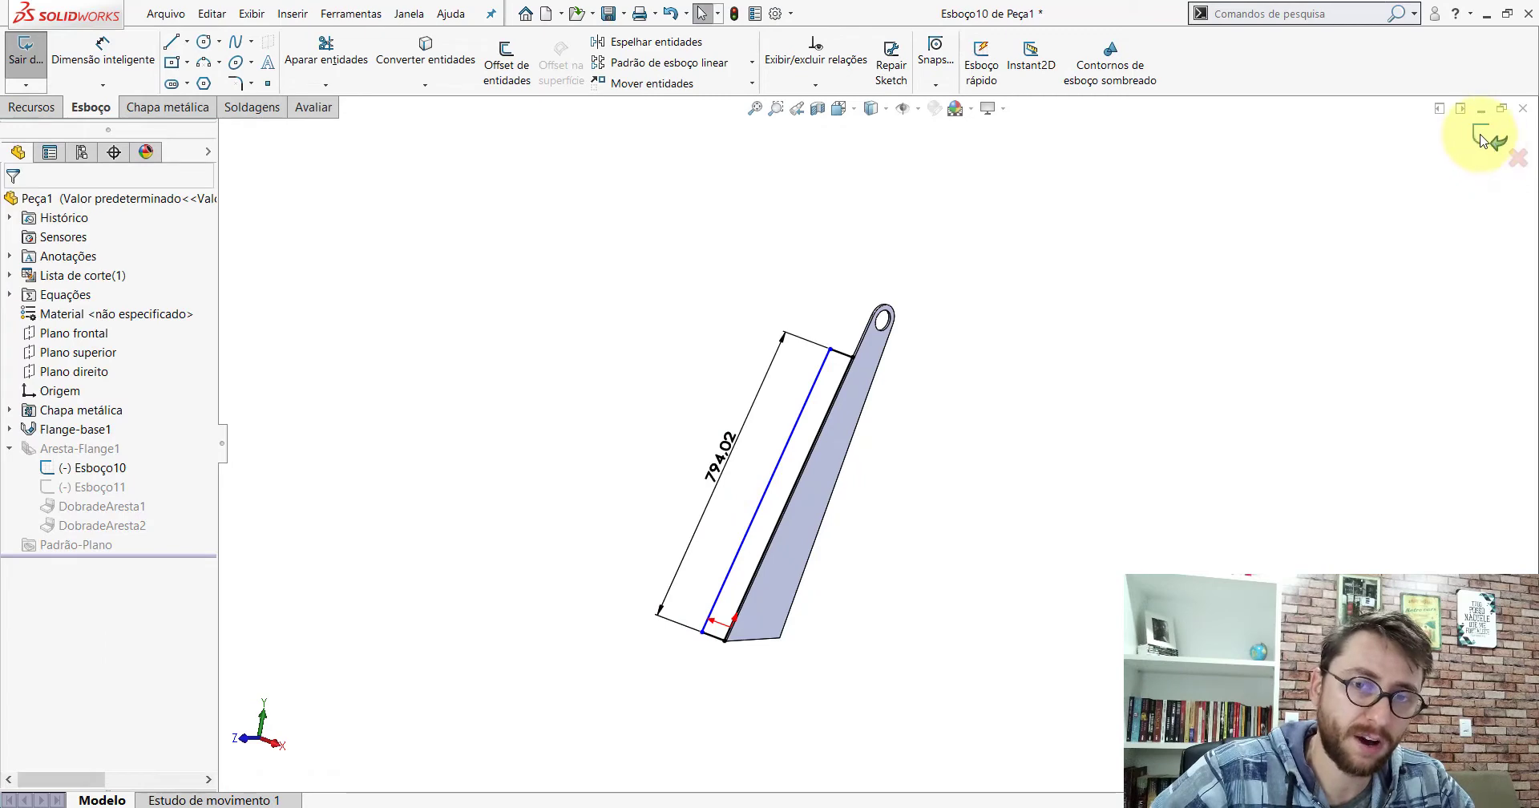
left_click(1487, 144)
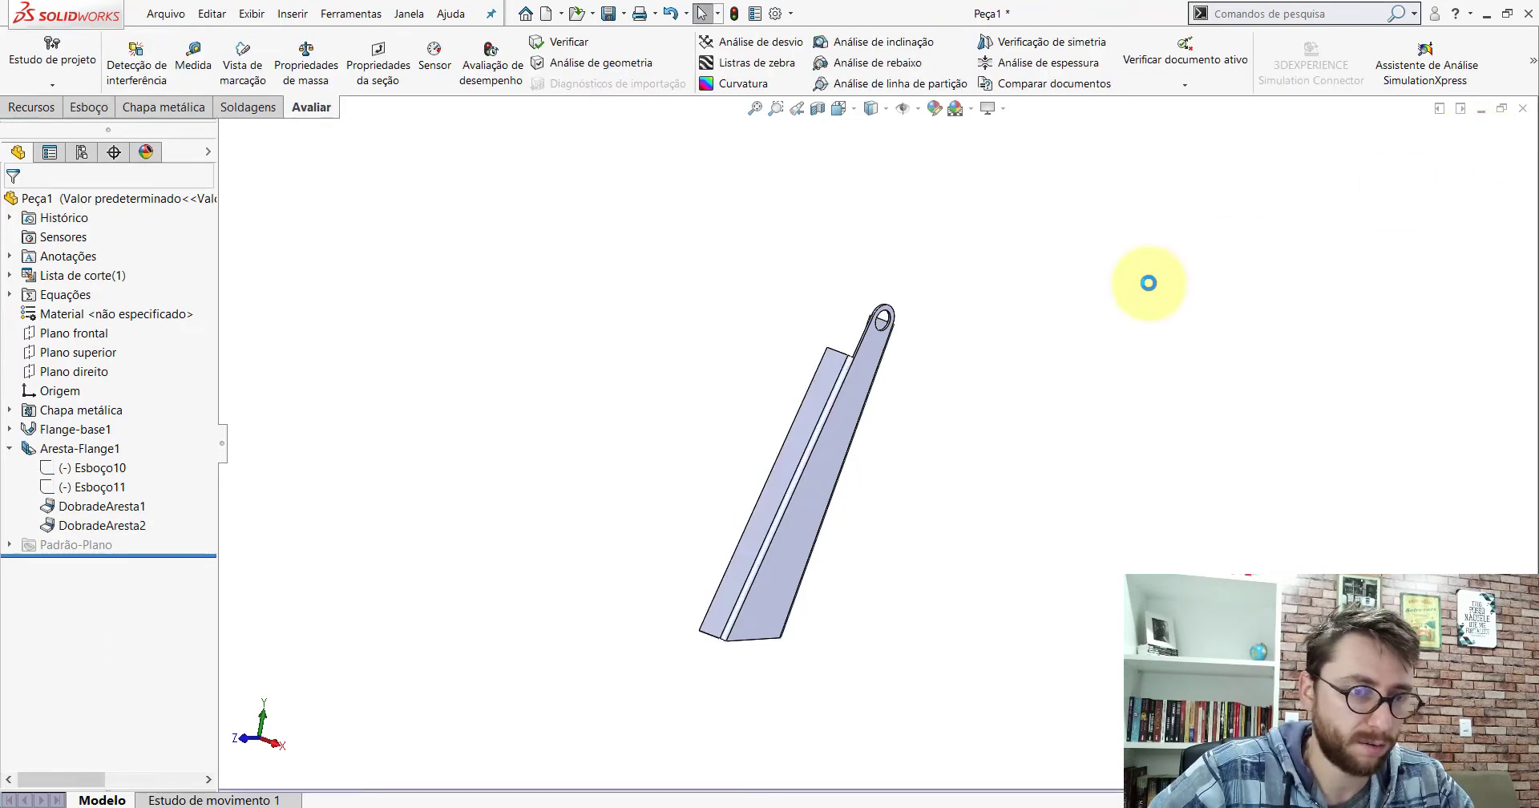
Step: Measure the flange edges on the PP-PR(086)2200 reference bracket
left_click(756, 729)
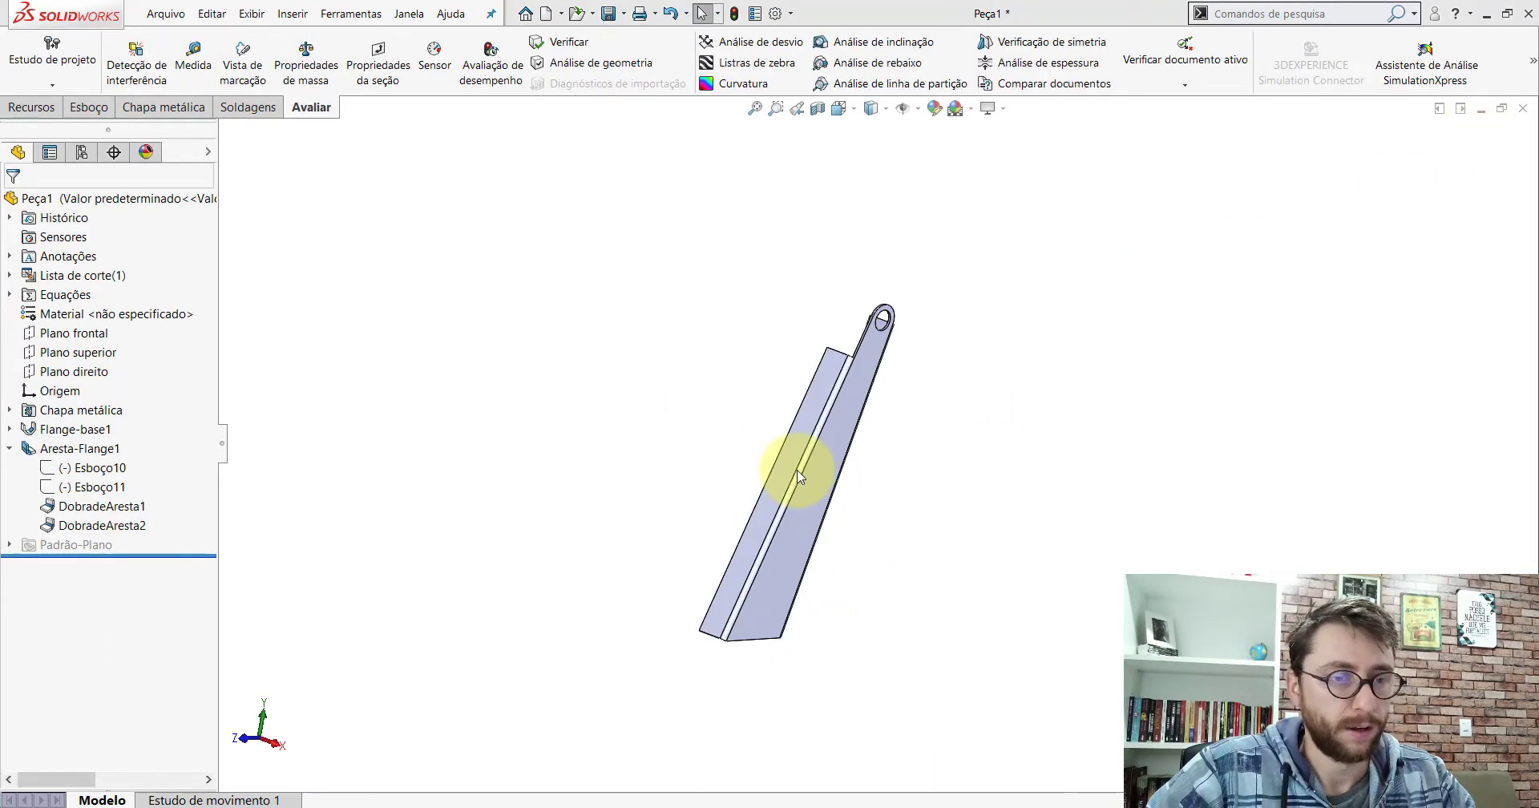
left_click(175, 72)
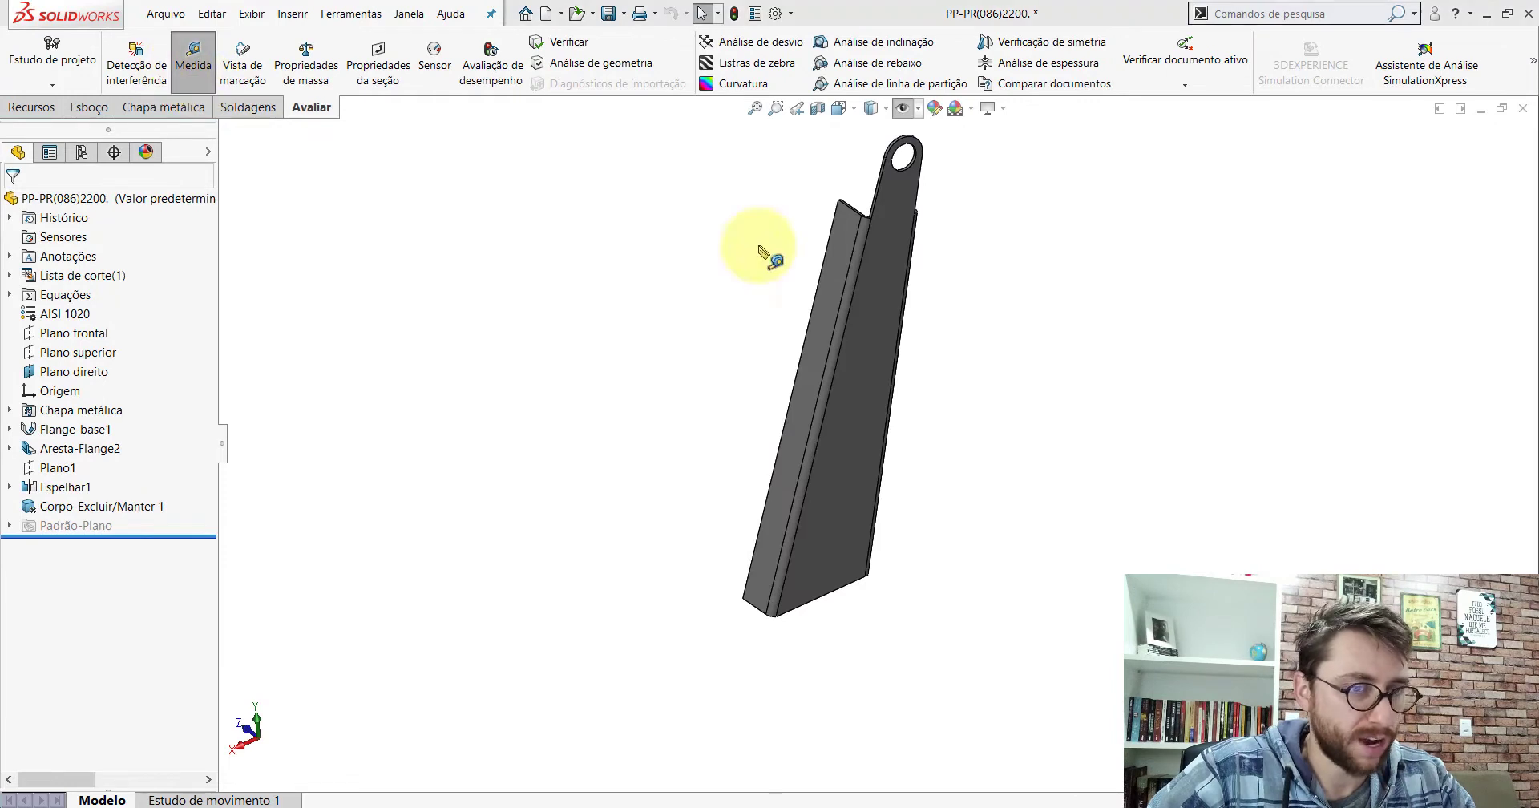
left_click(853, 287)
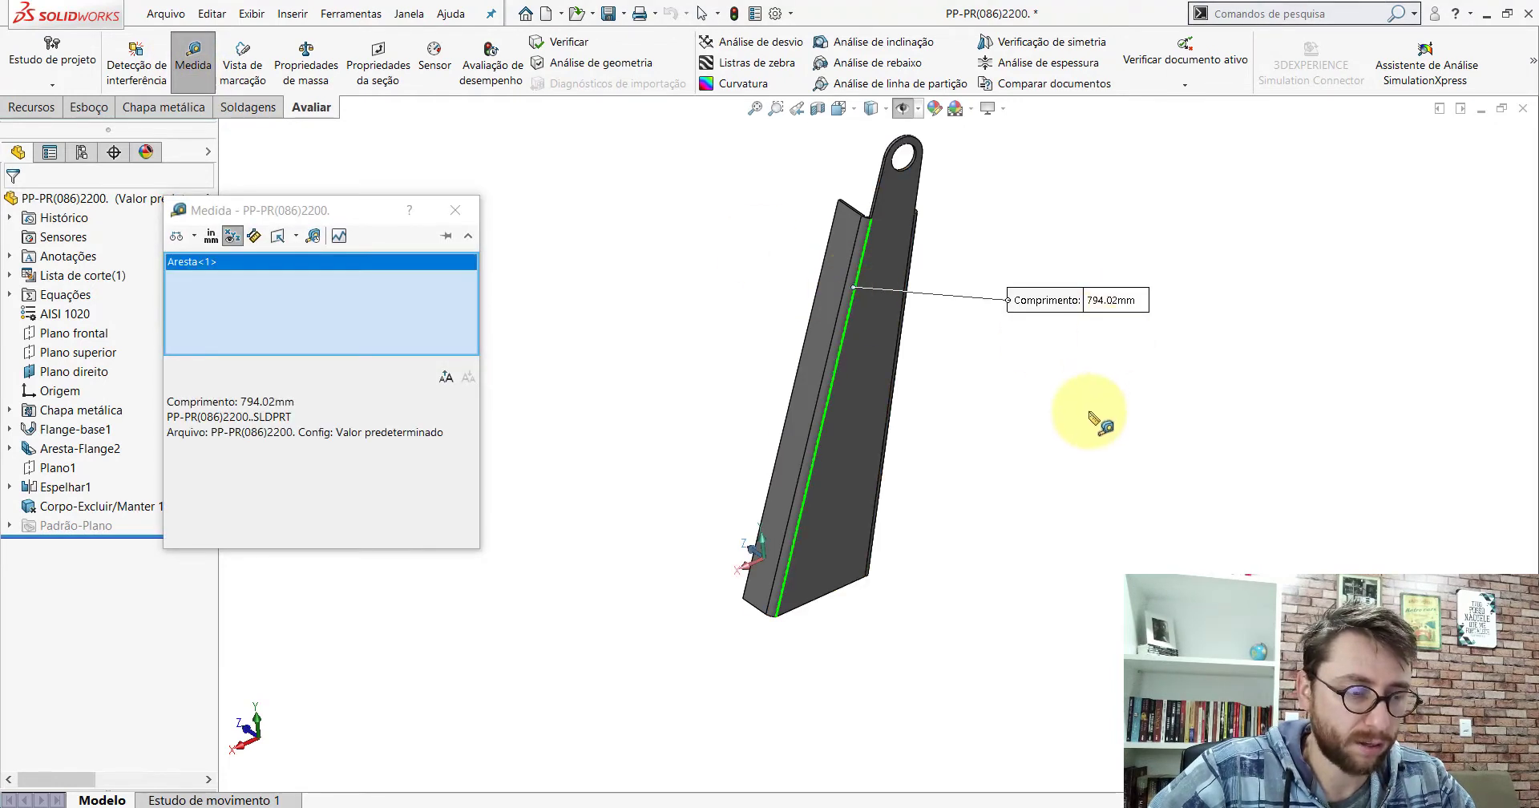
left_click(1018, 394)
mouse_move(1018, 395)
middle_mouse_down()
mouse_move(838, 335)
mouse_move(851, 309)
middle_mouse_up()
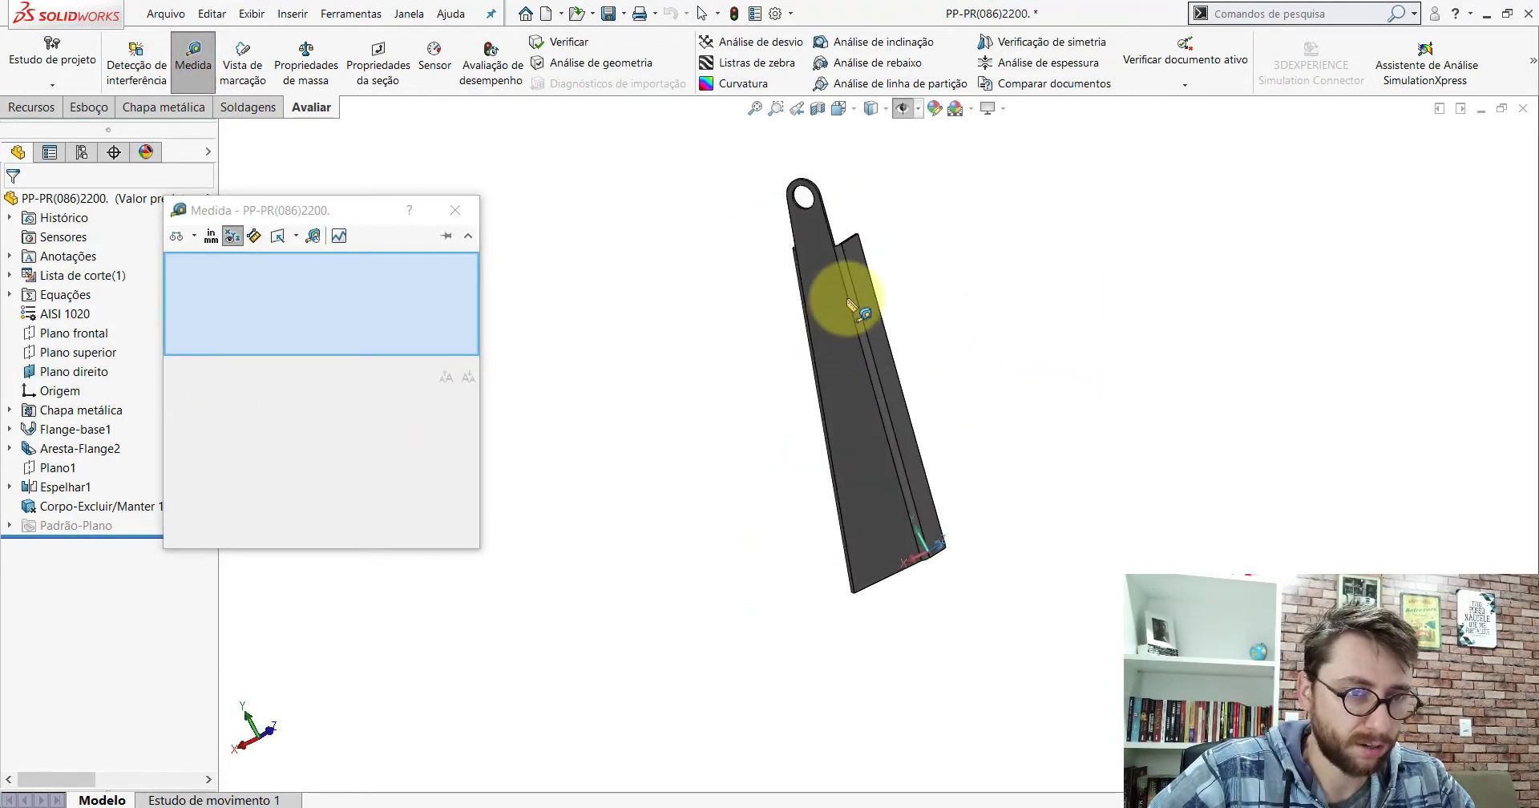
left_click(851, 303)
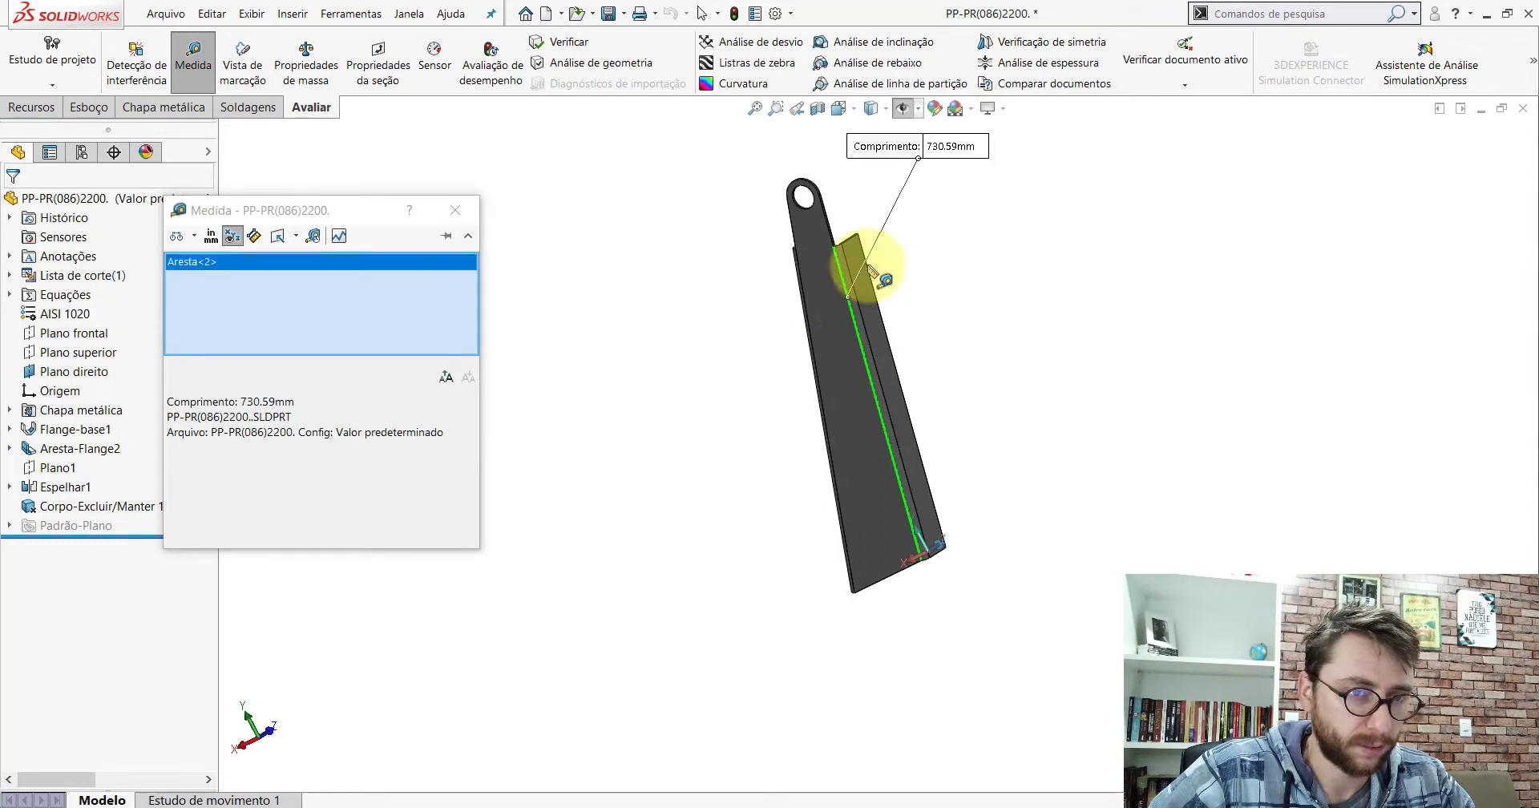
key("Escape")
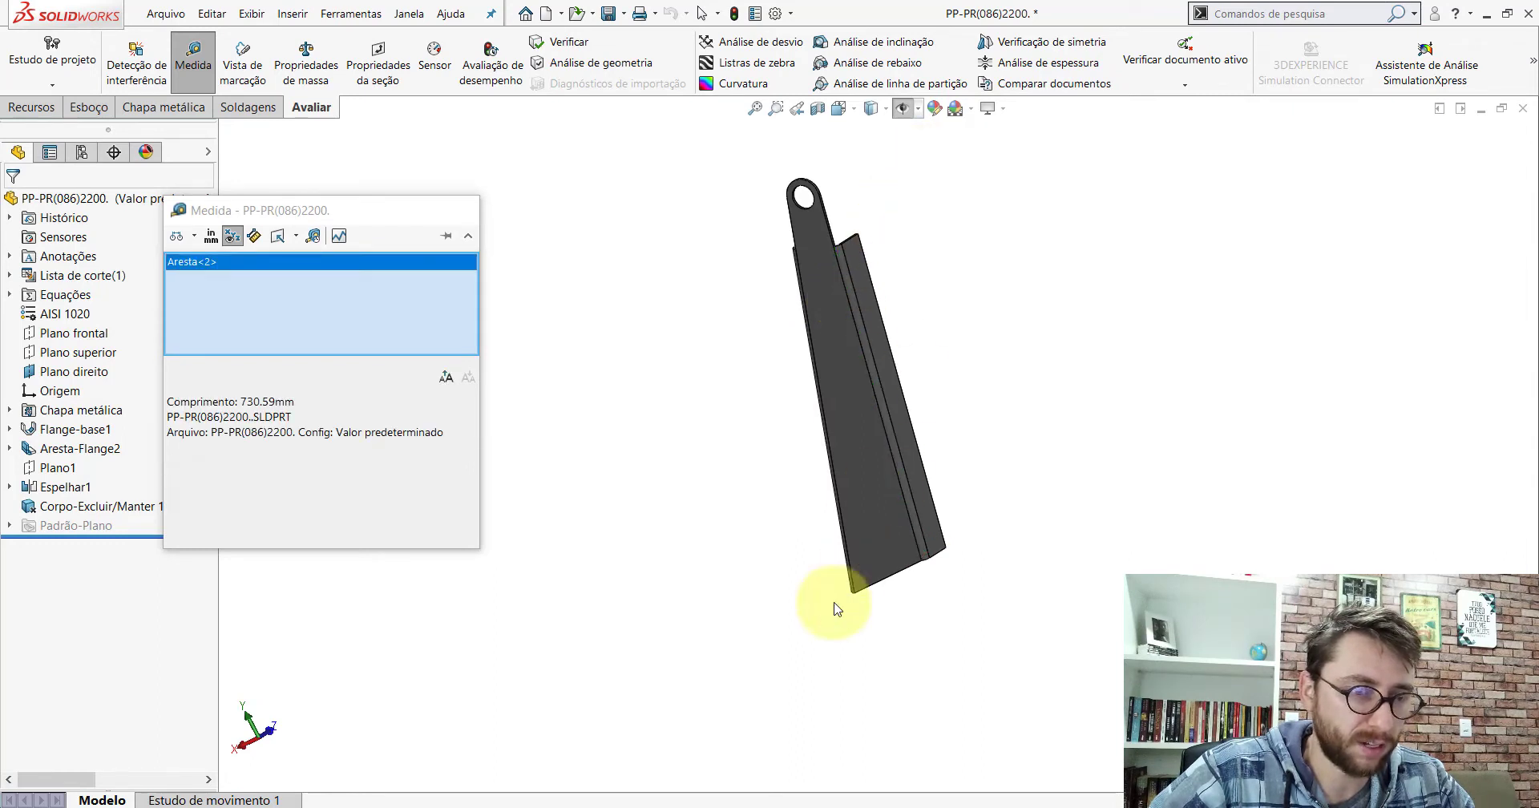
key("Escape")
Step: Measure the new Peça1 part's 794.02 mm flange edge
left_click(887, 762)
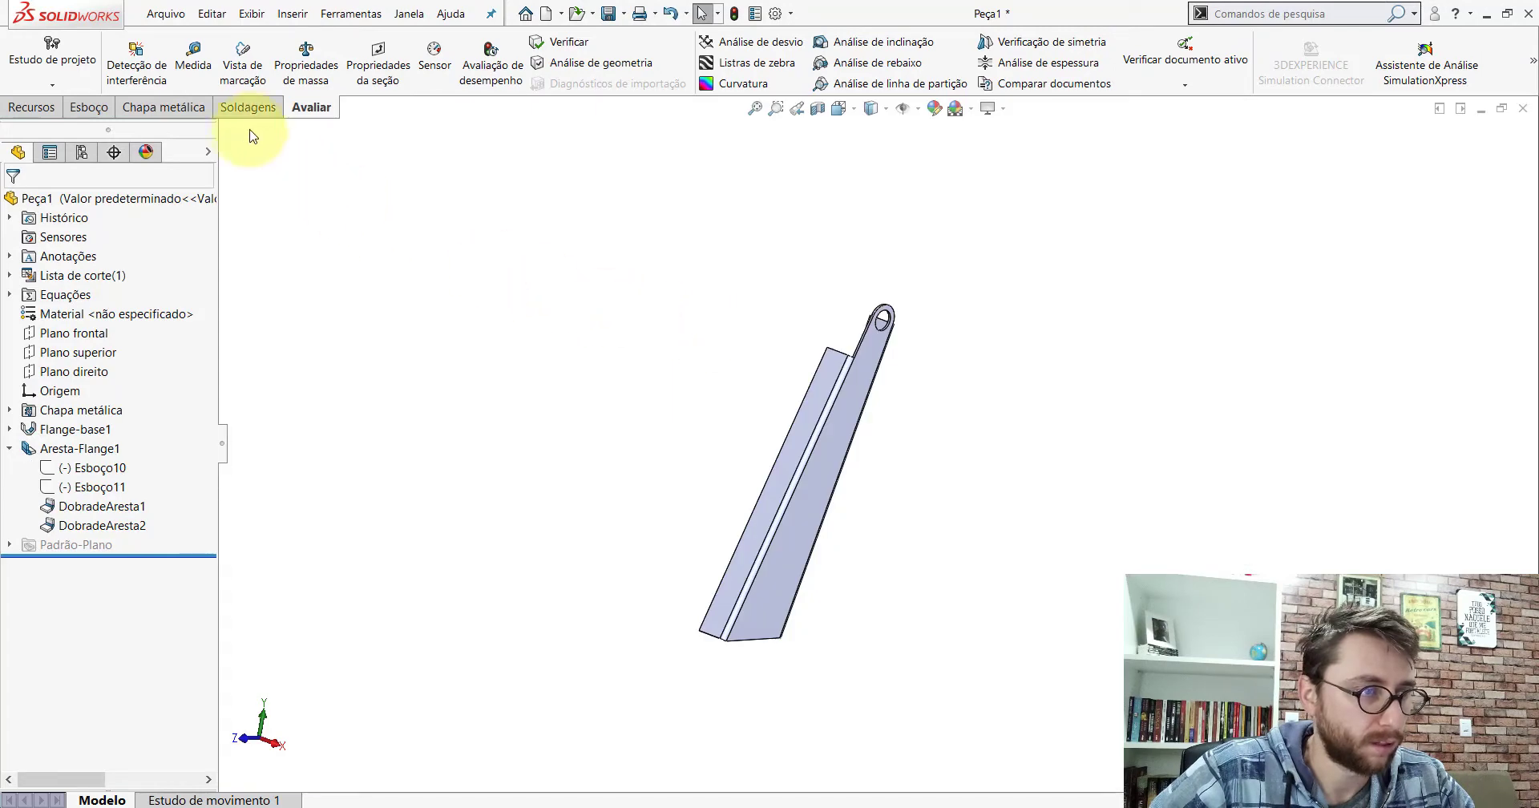
left_click(195, 62)
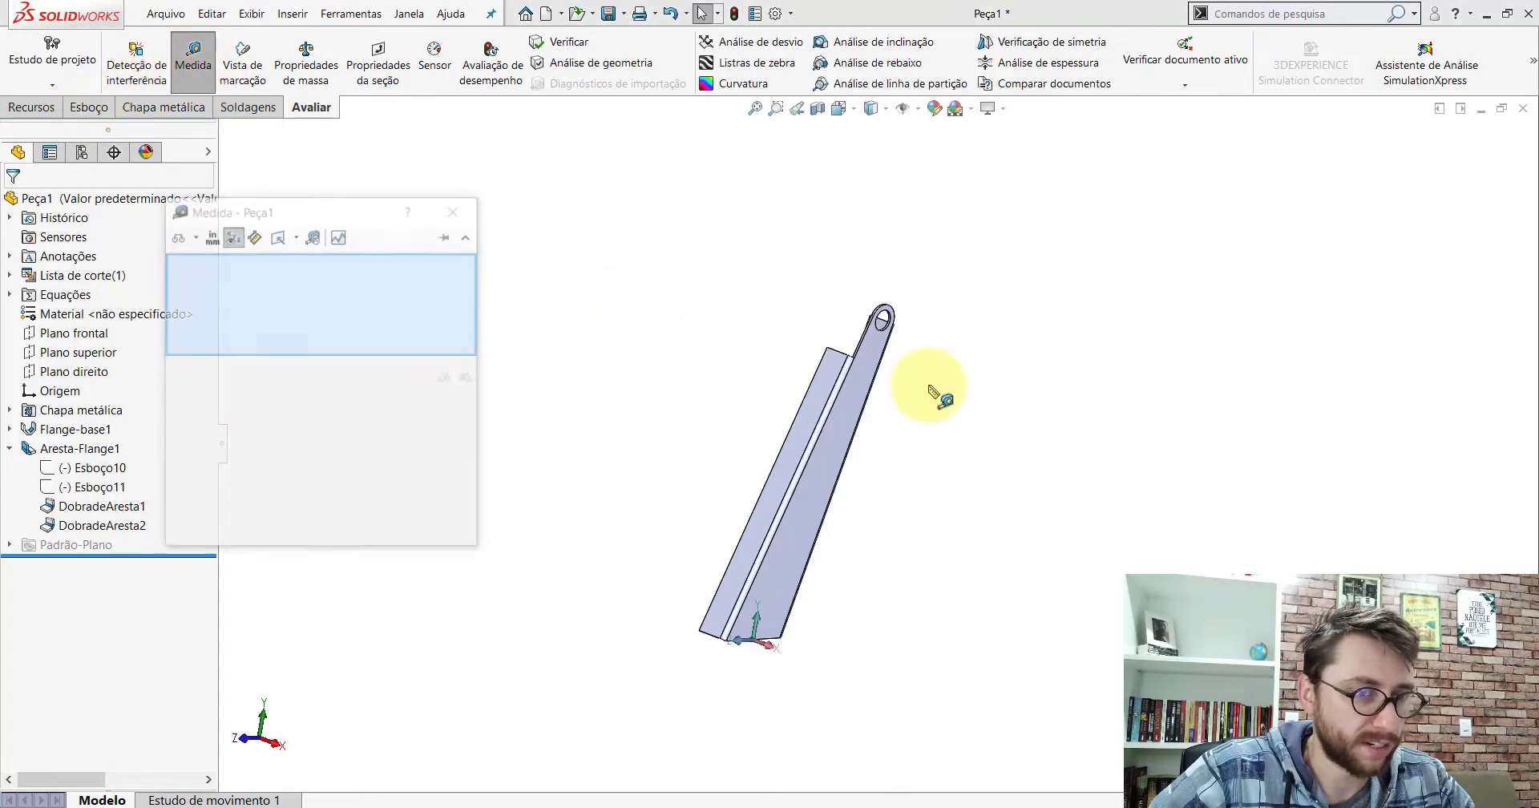
left_click(838, 399)
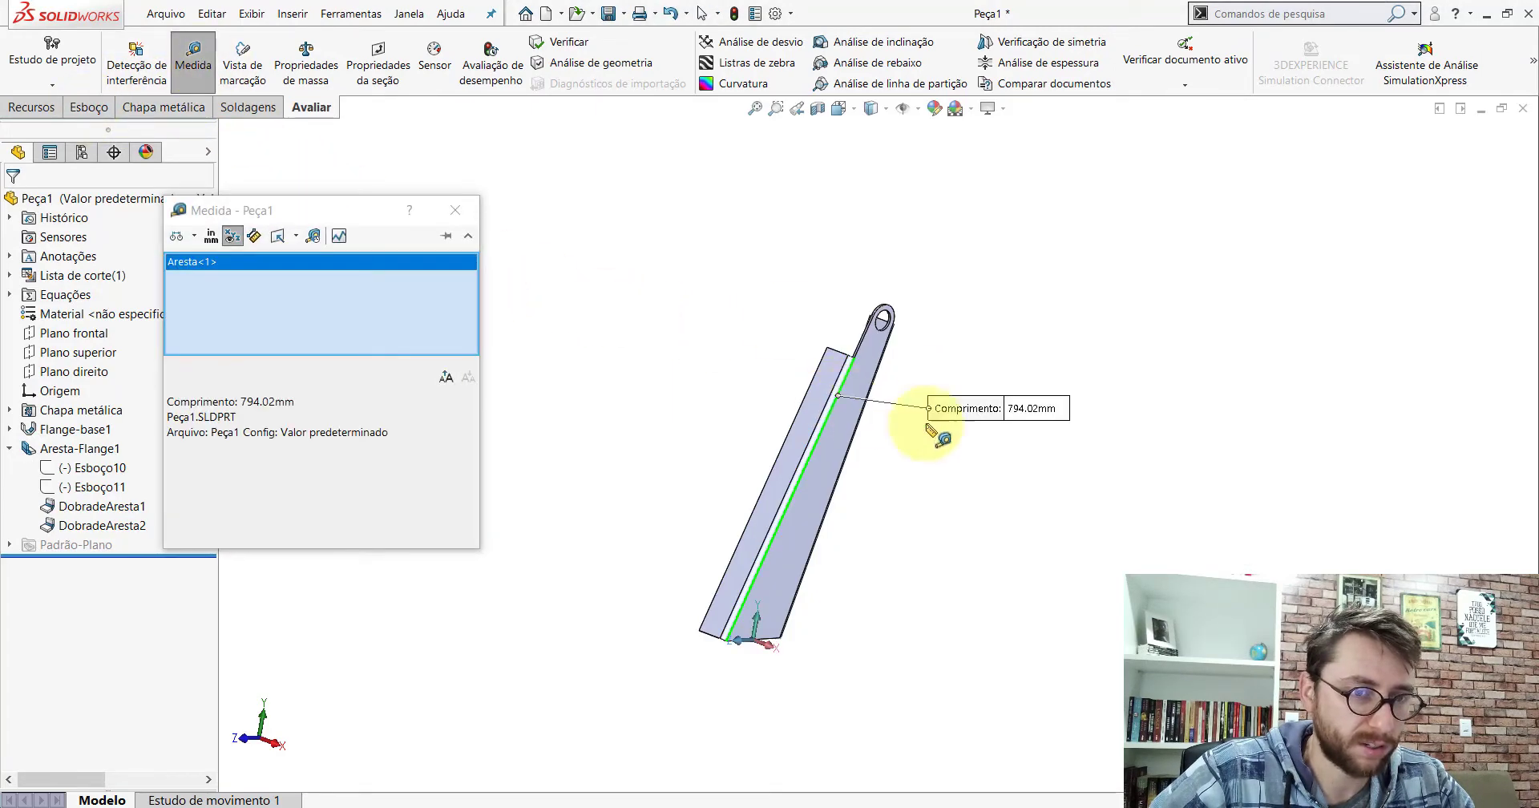
key("Escape")
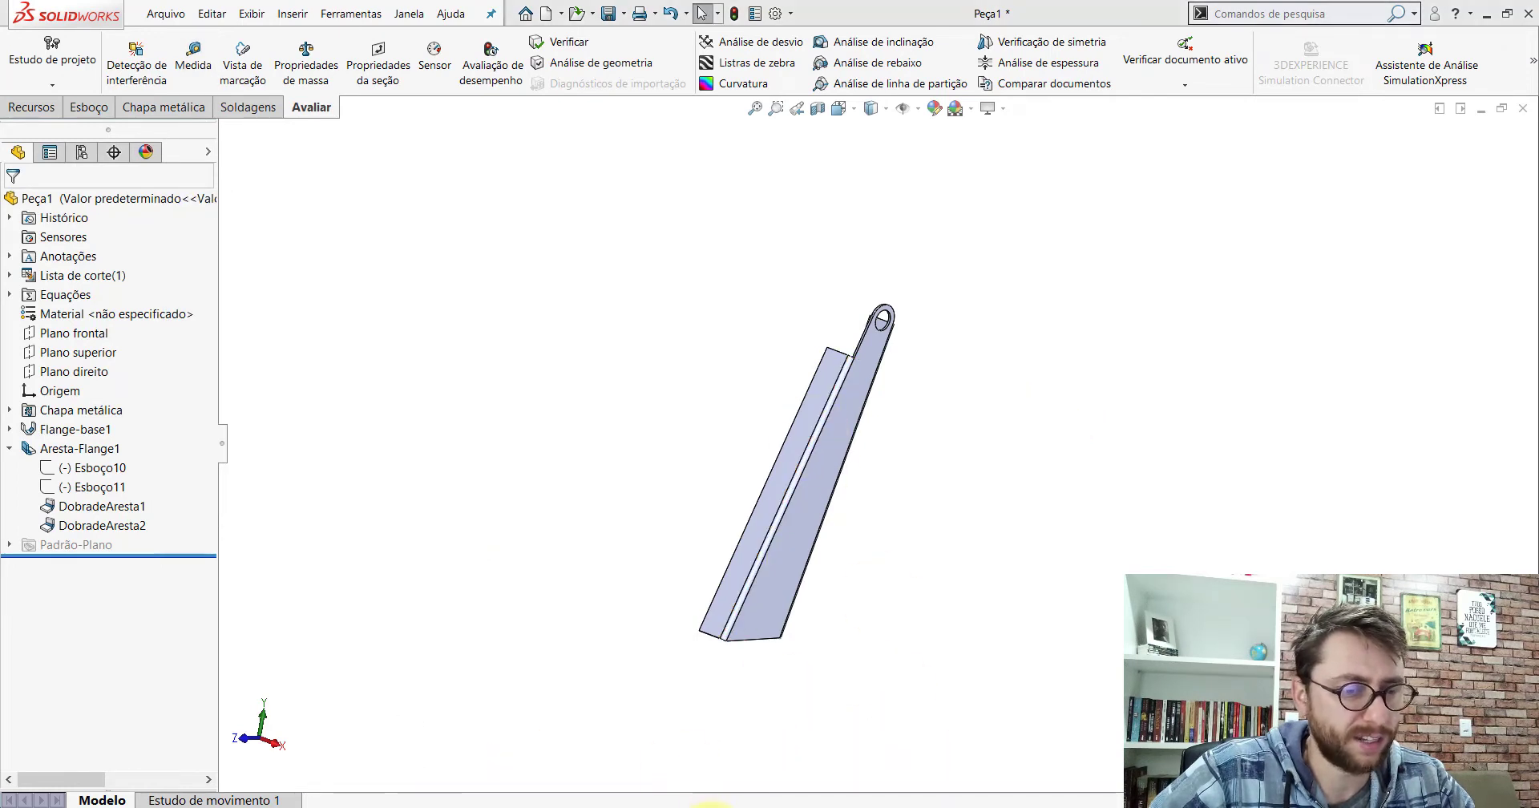
Step: Re-measure the reference flange edge at 730.59 mm, then return to Peça1 and stand it upright
key("ctrl+Tab")
left_click(193, 56)
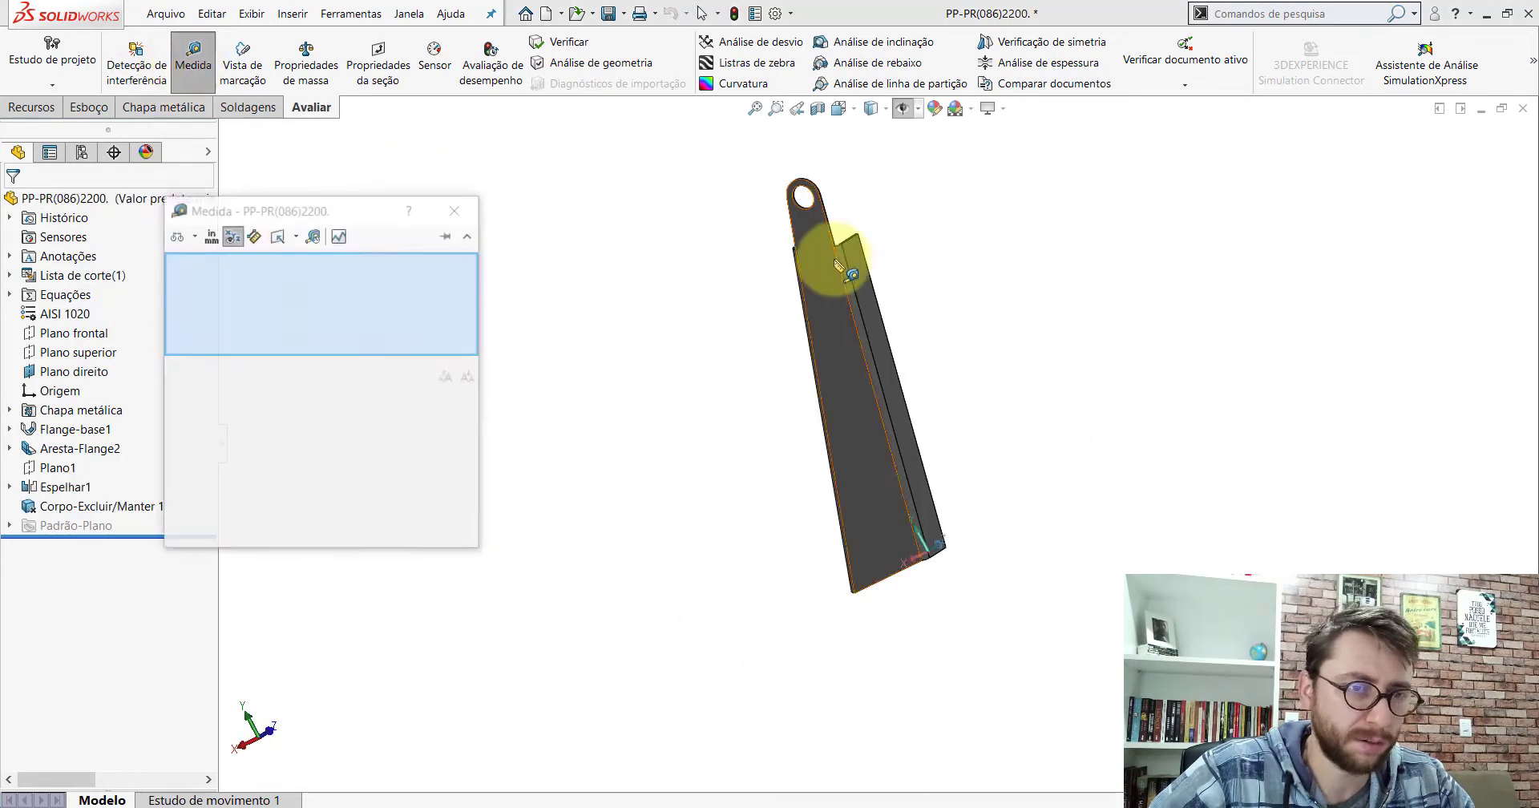
left_click(841, 271)
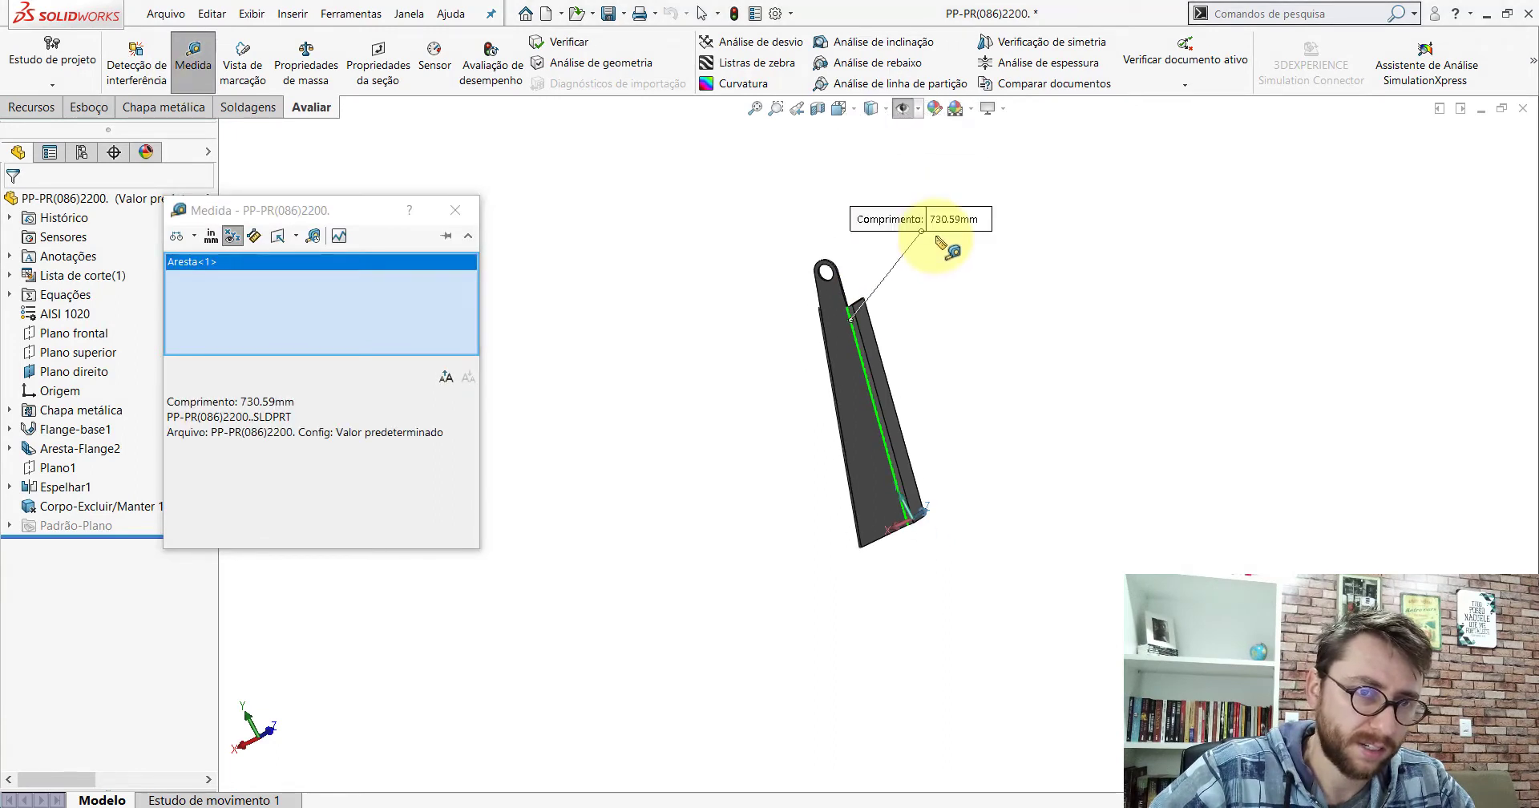
key("Escape")
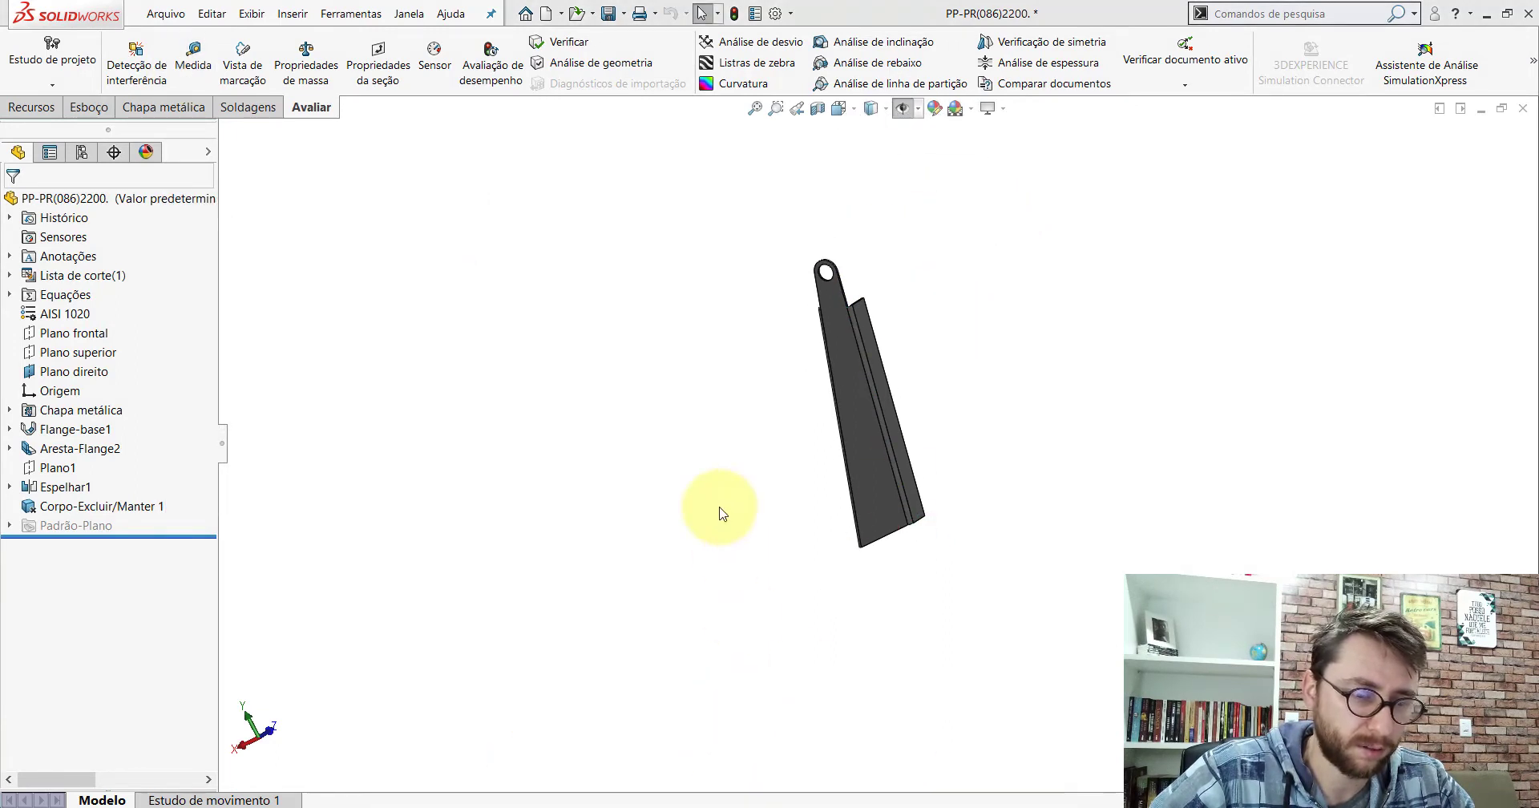
left_click(721, 737)
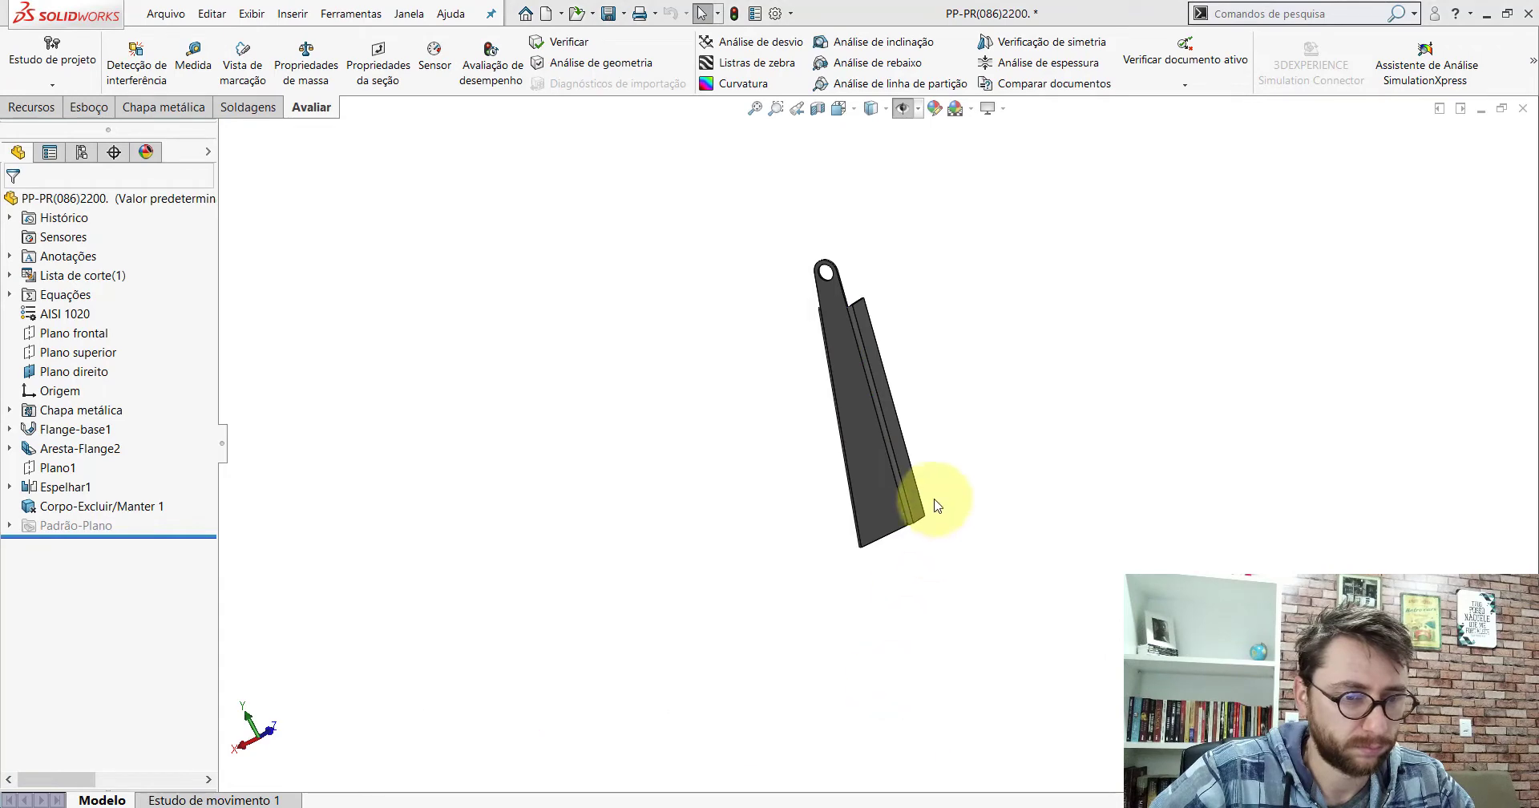
middle_click_drag(858, 412, 781, 325)
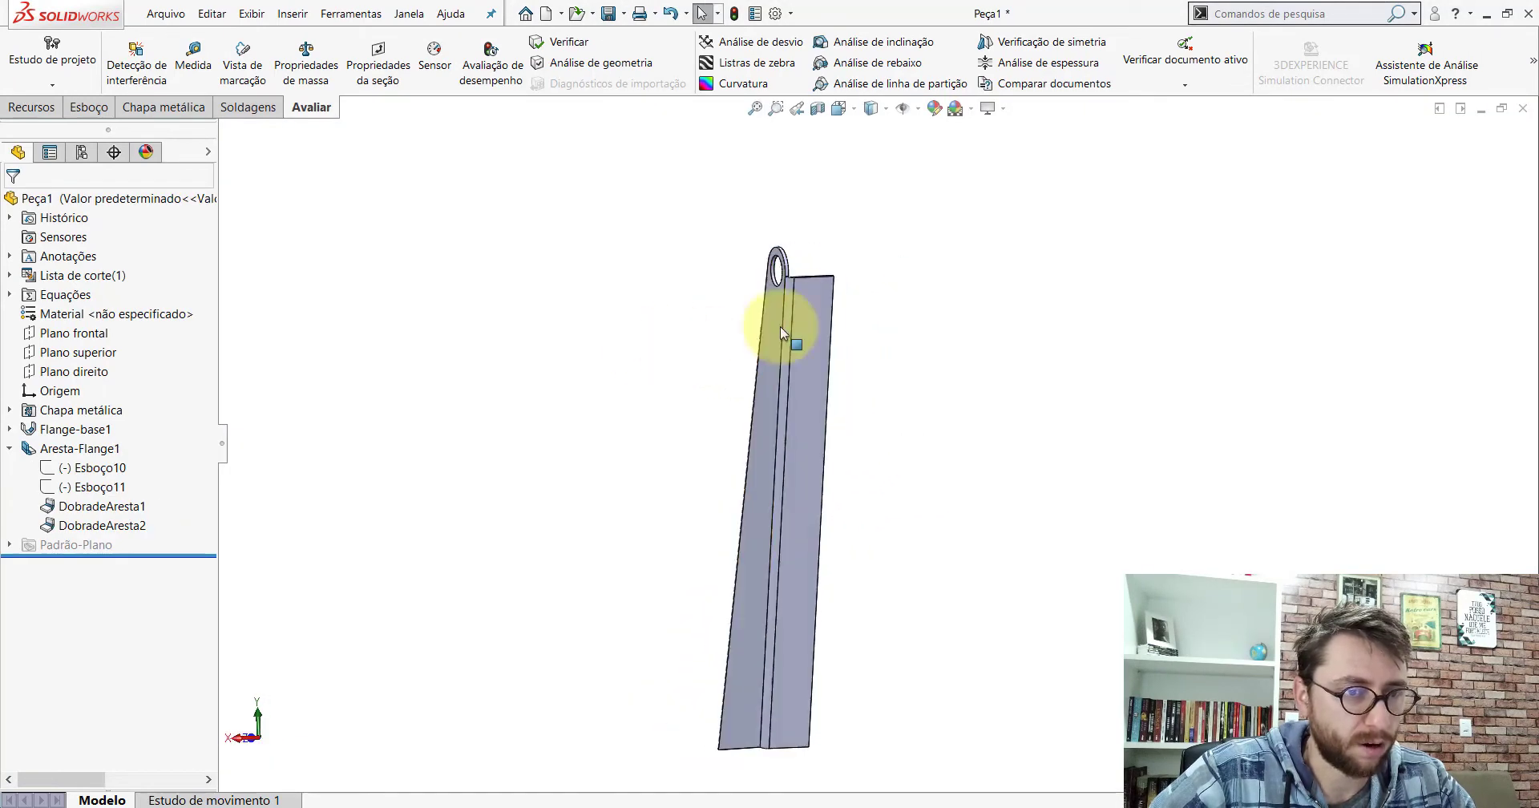
Step: Edit sketch Esboço11 and move the flange line's endpoint down to the part edge
right_click(62, 491)
left_click(73, 440)
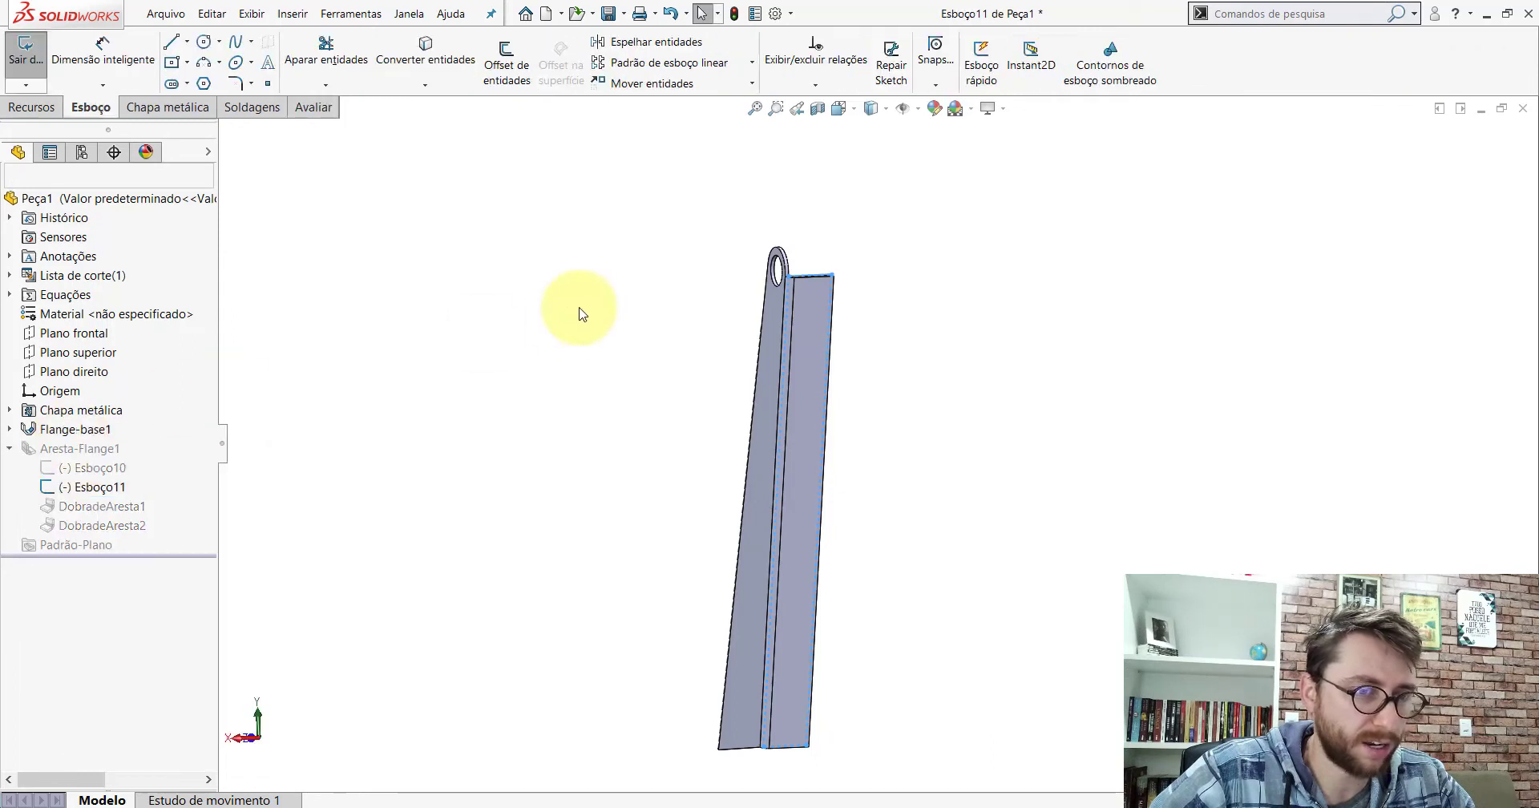
mouse_move(628, 422)
middle_mouse_down()
mouse_move(703, 282)
mouse_move(841, 416)
mouse_move(958, 169)
mouse_move(1151, 495)
mouse_move(892, 565)
middle_mouse_up()
scroll(745, 423, "down", 2)
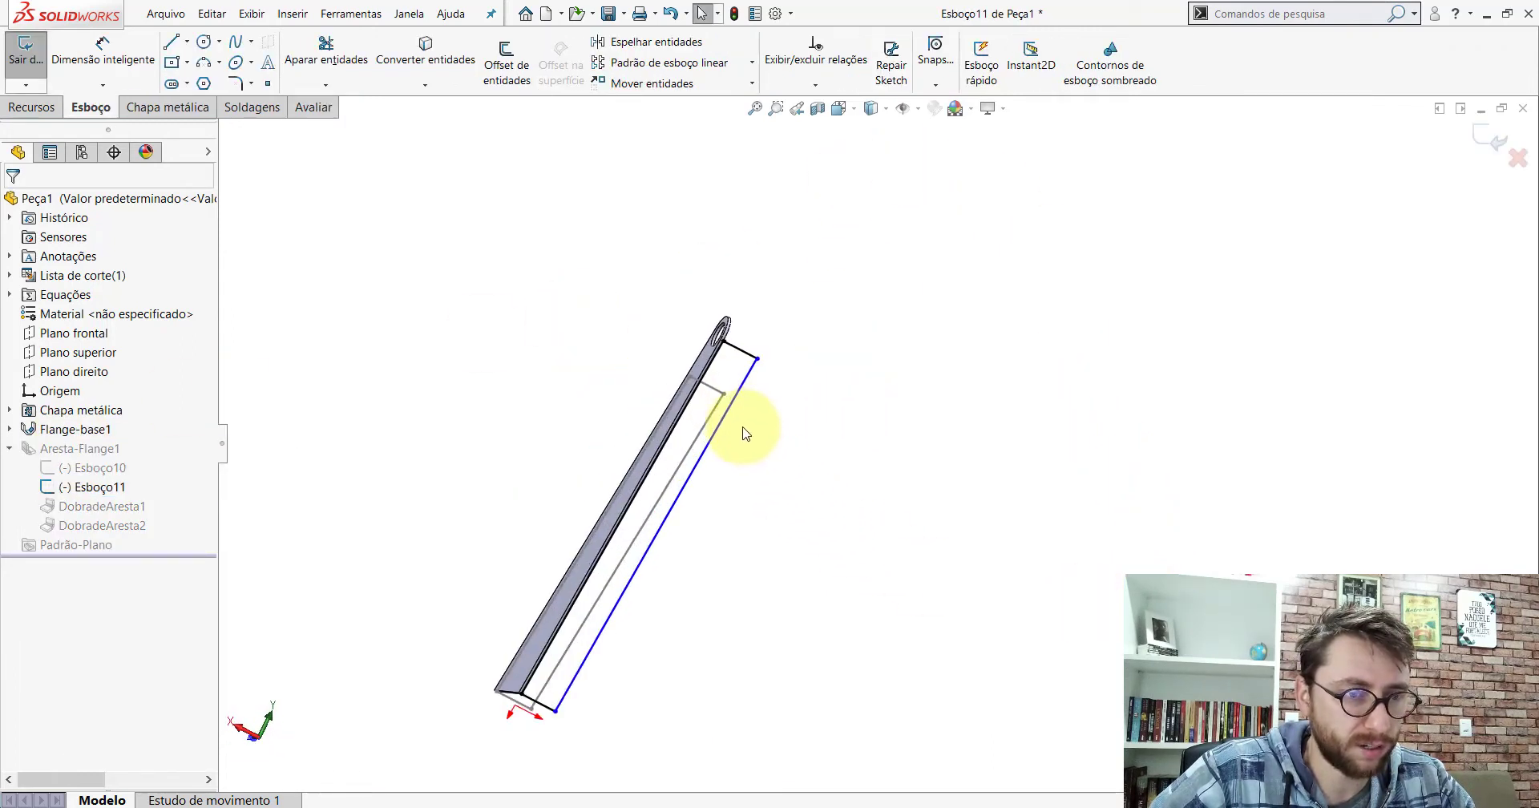
scroll(729, 347, "down", 3)
left_click_drag(775, 295, 656, 503)
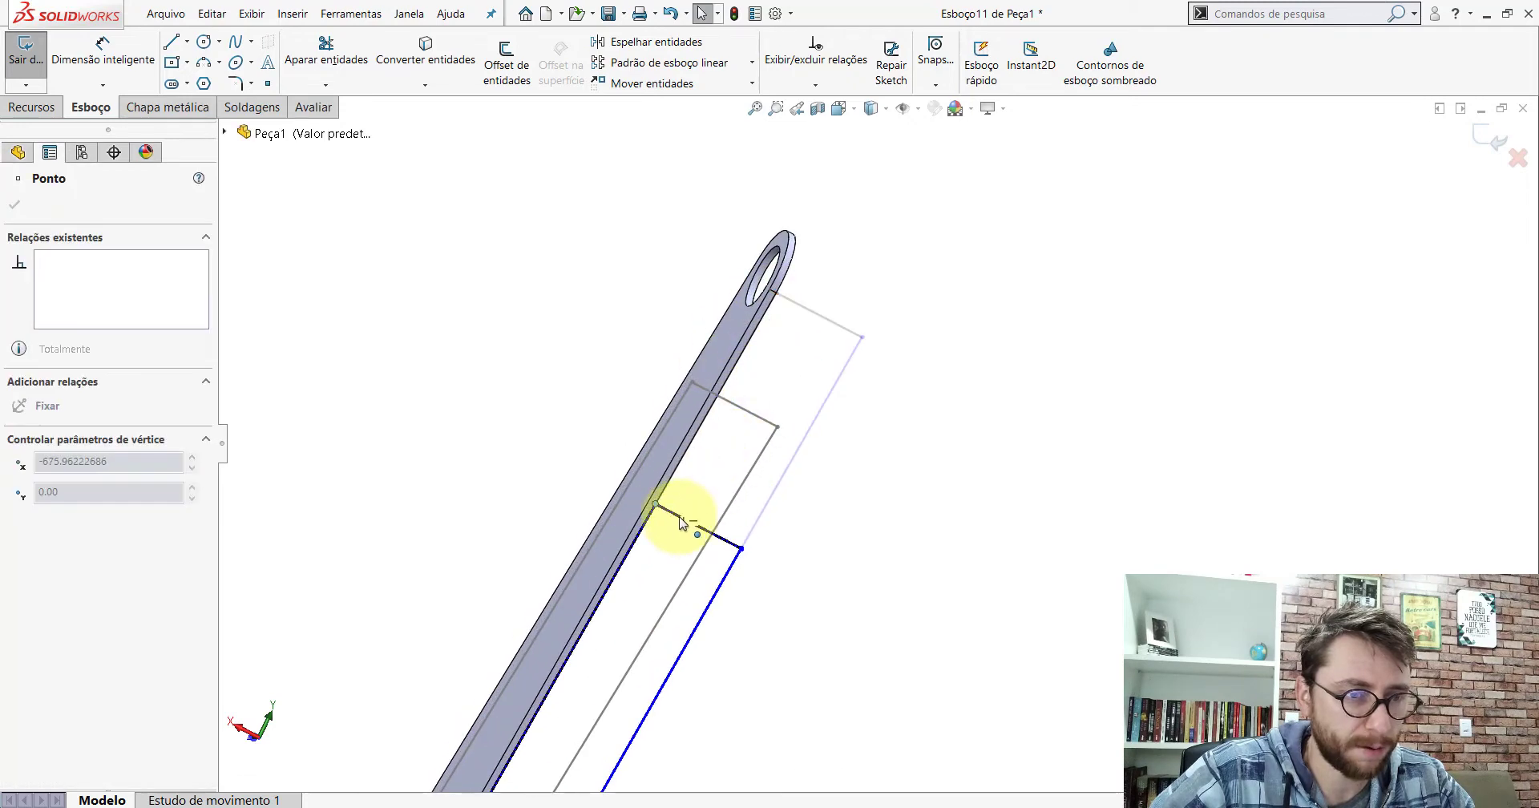
left_click(542, 293)
scroll(635, 320, "up", 3)
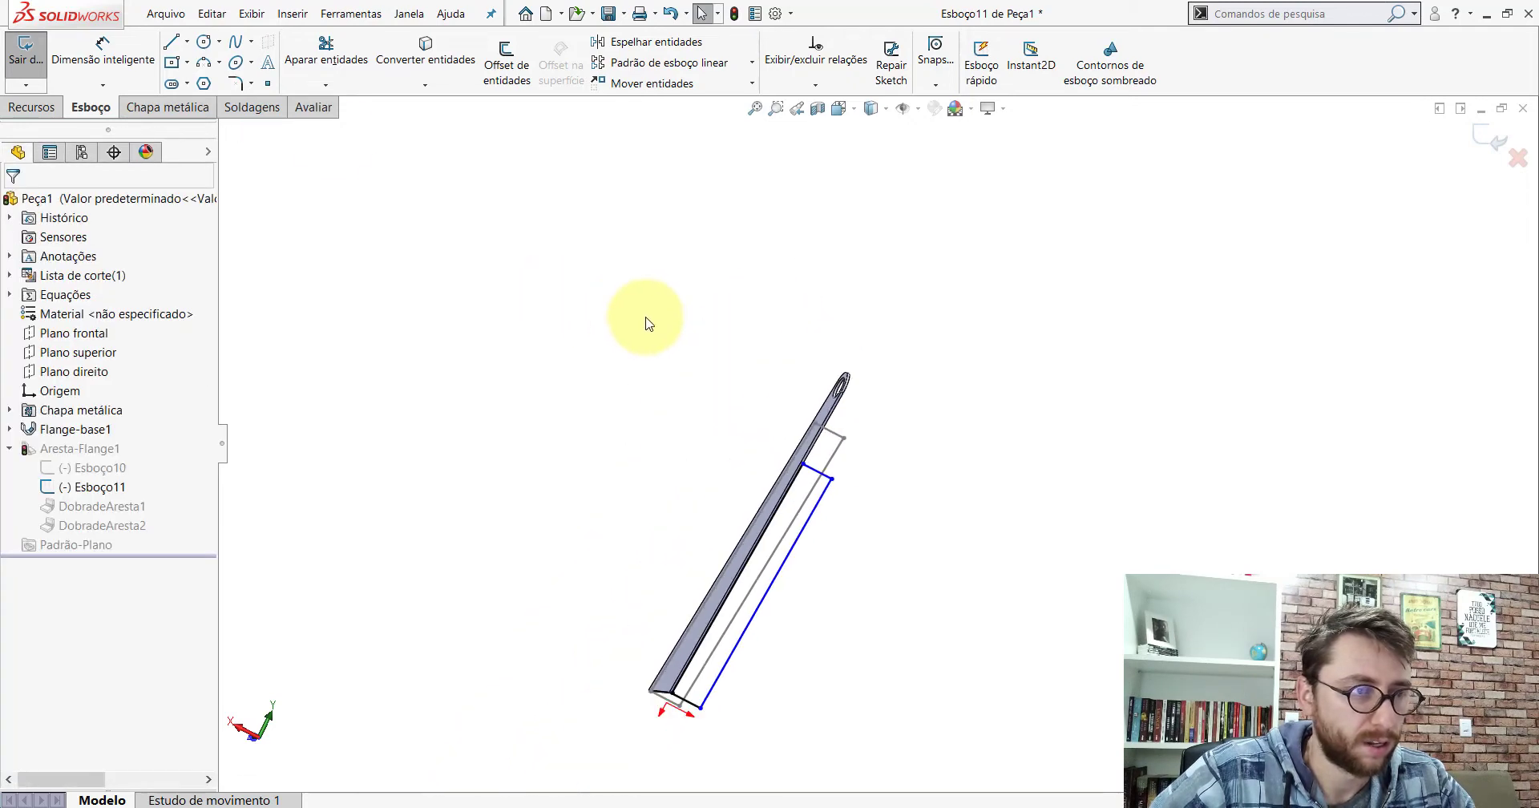
Step: Dimension the flange line to 730.59 mm and exit the sketch to rebuild Aresta-Flange1
left_click(102, 56)
scroll(881, 512, "down", 1)
left_click(734, 412)
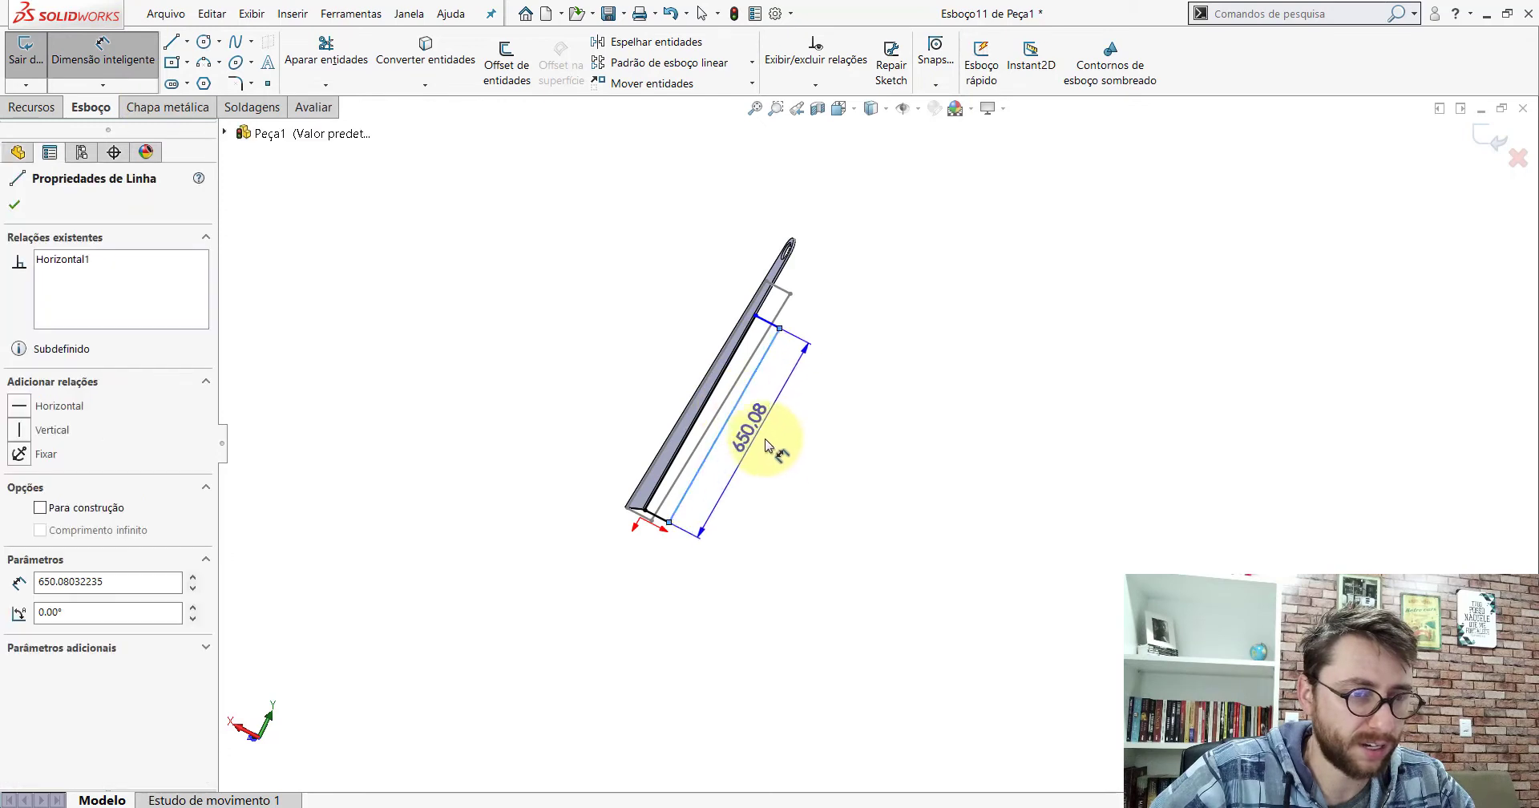
left_click(785, 457)
type("7")
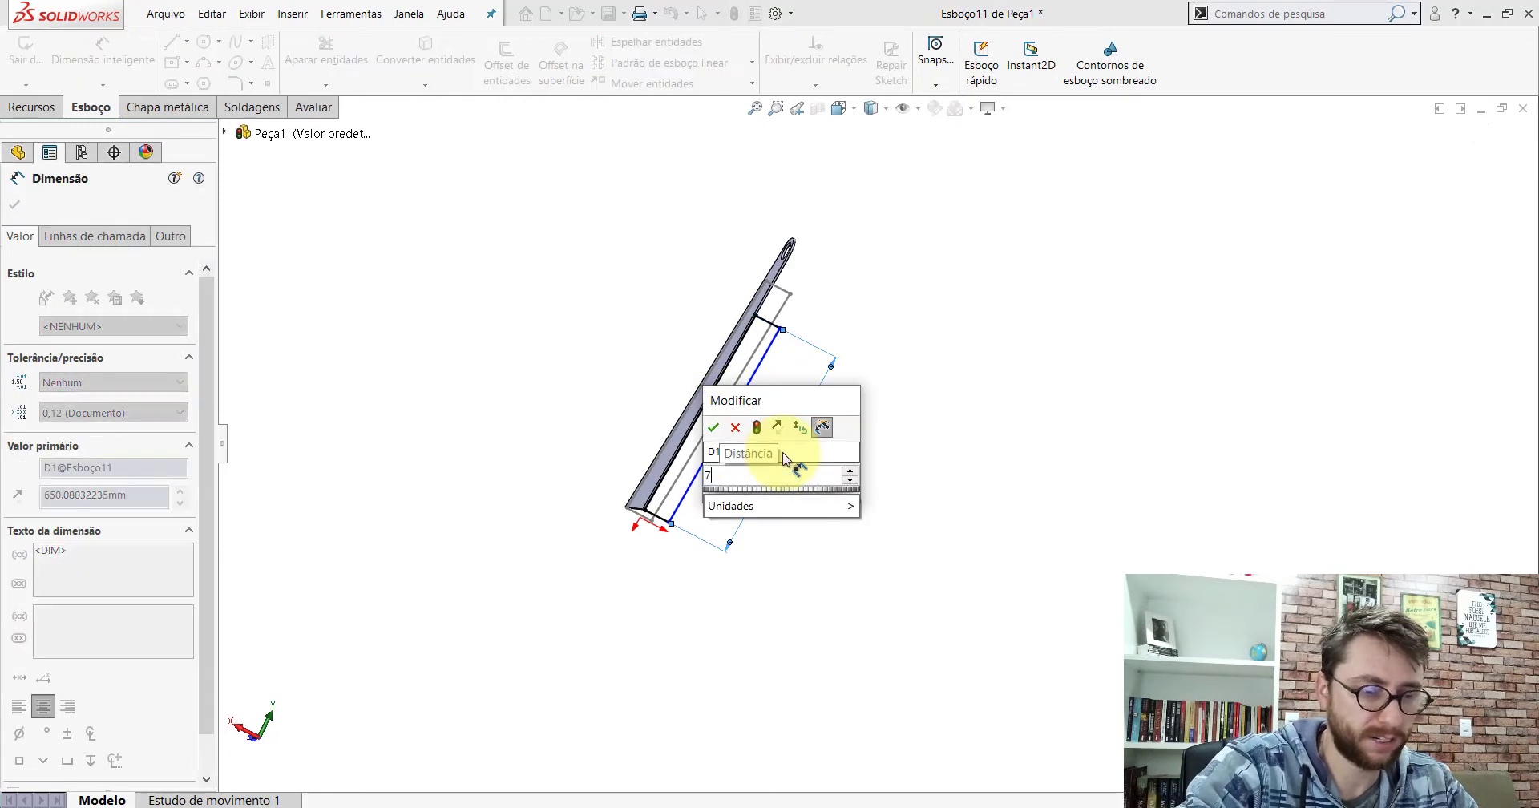
type("30,59")
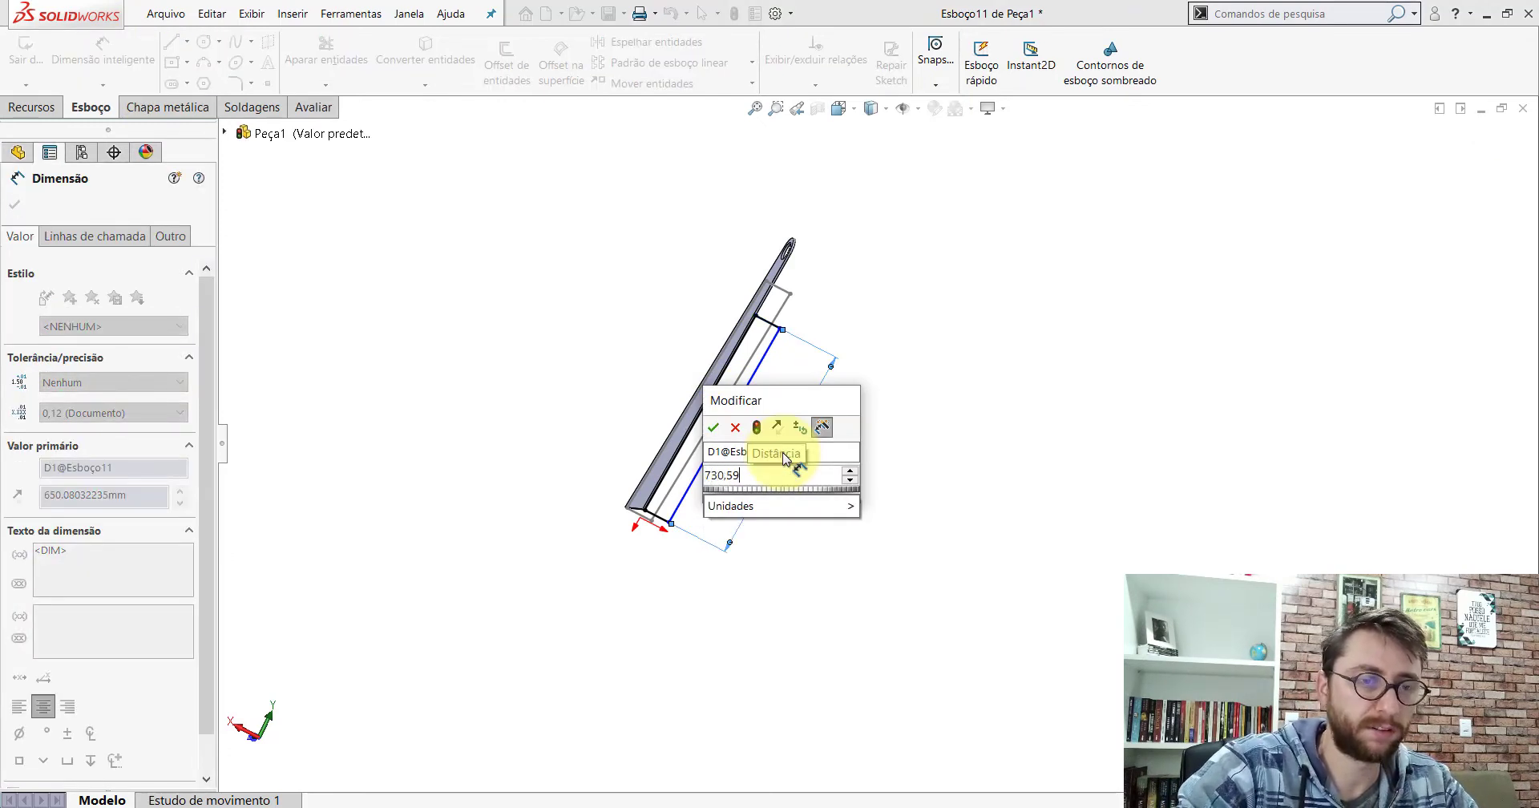
key("Return")
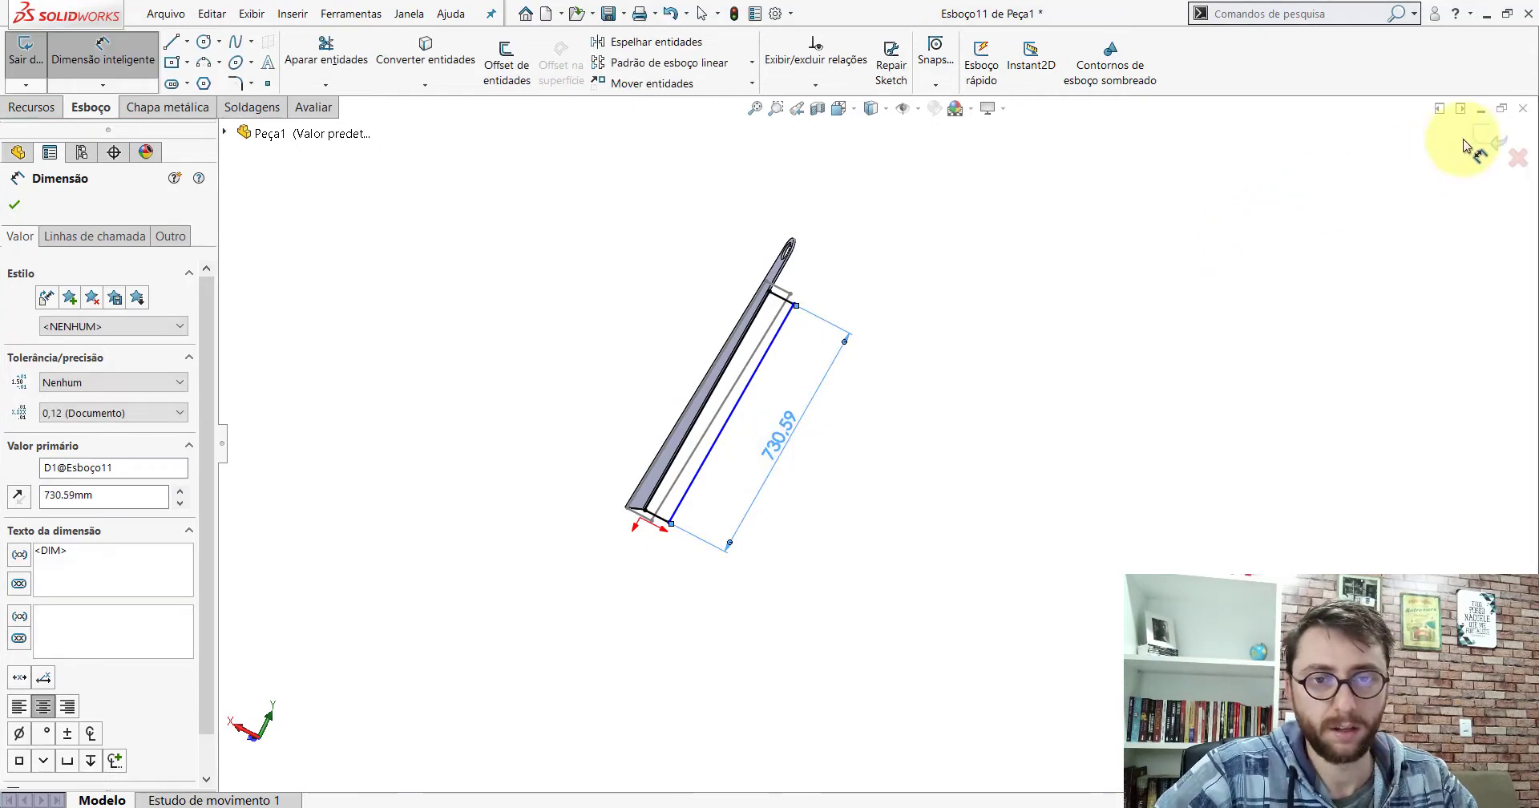
left_click(1425, 164)
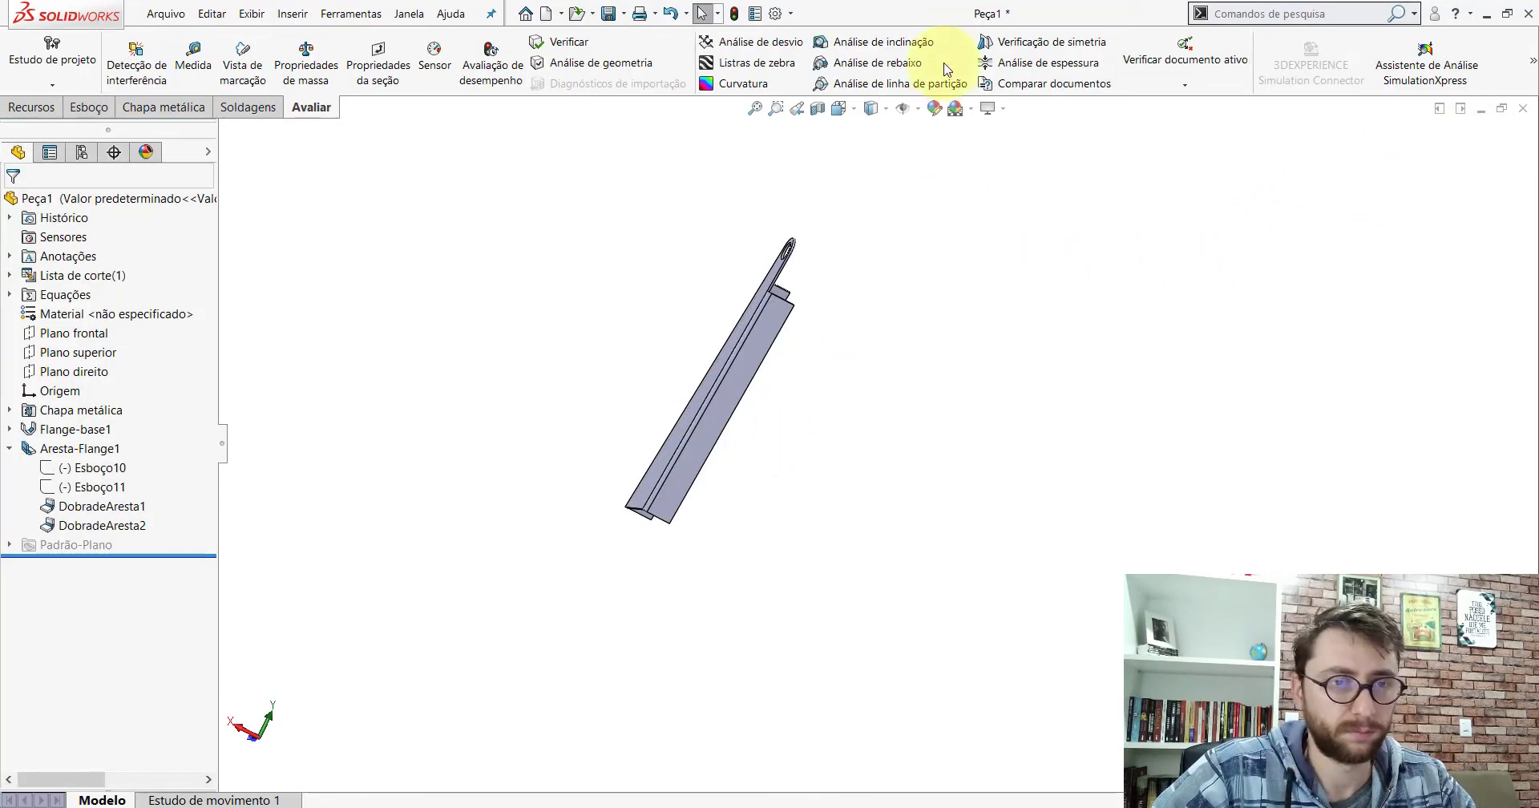
Step: Check the shortened flange edge length on Peça1 in isometric view
left_click(866, 112)
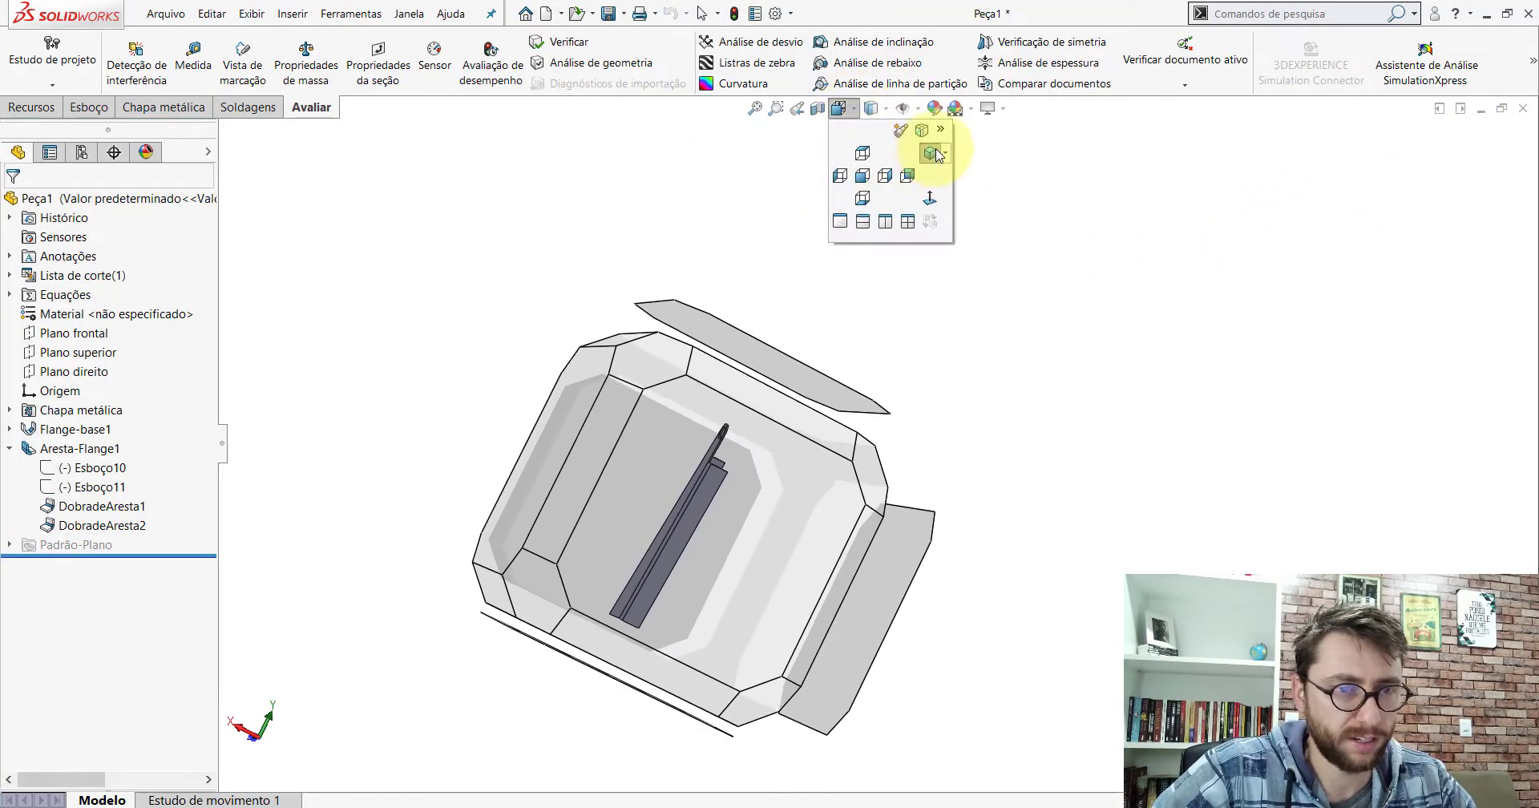
left_click(932, 153)
left_click(195, 70)
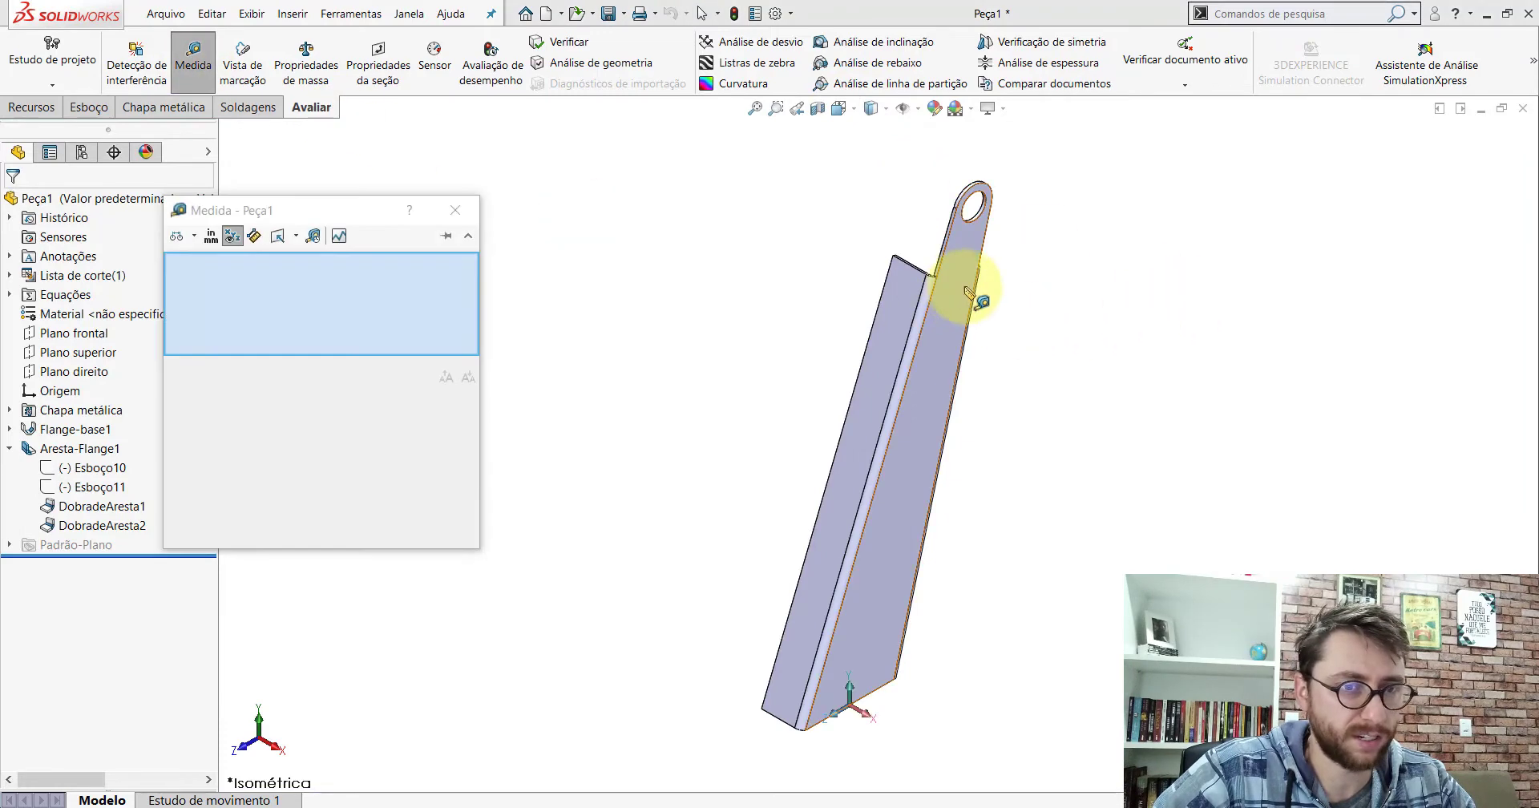
scroll(810, 247, "down", 3)
scroll(997, 309, "down", 3)
left_click(966, 324)
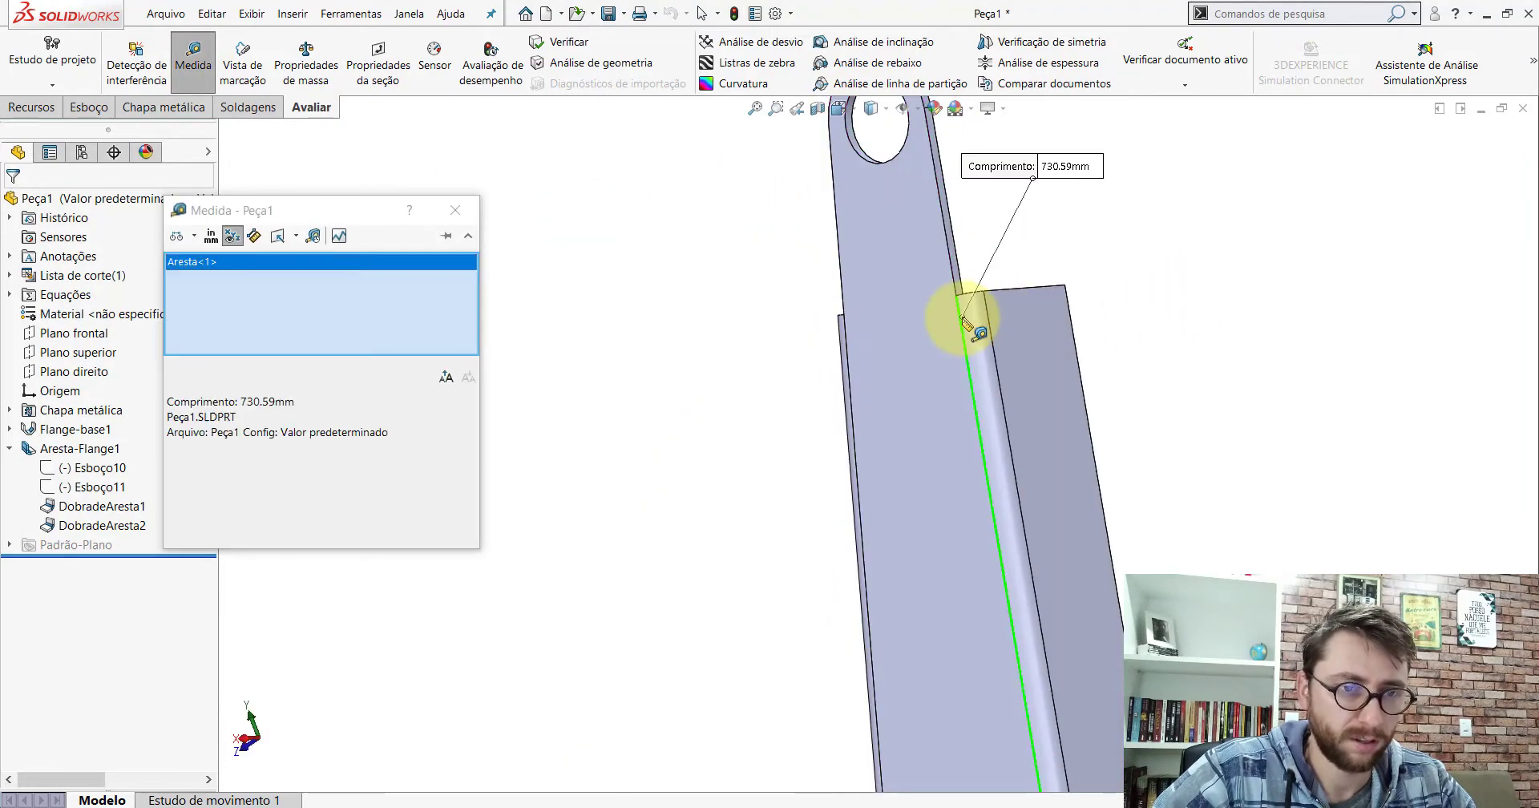
left_click(455, 210)
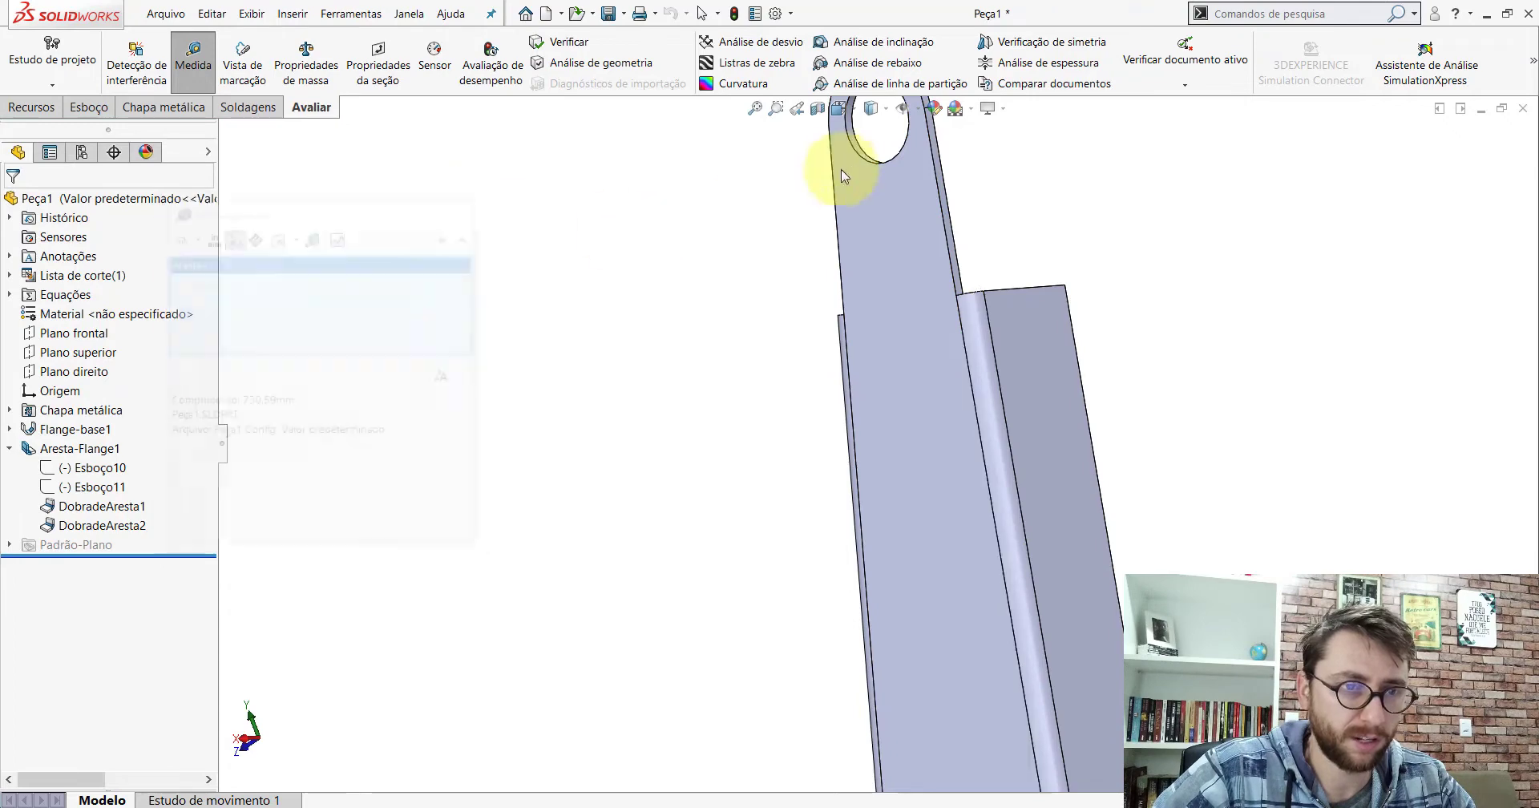
left_click(838, 108)
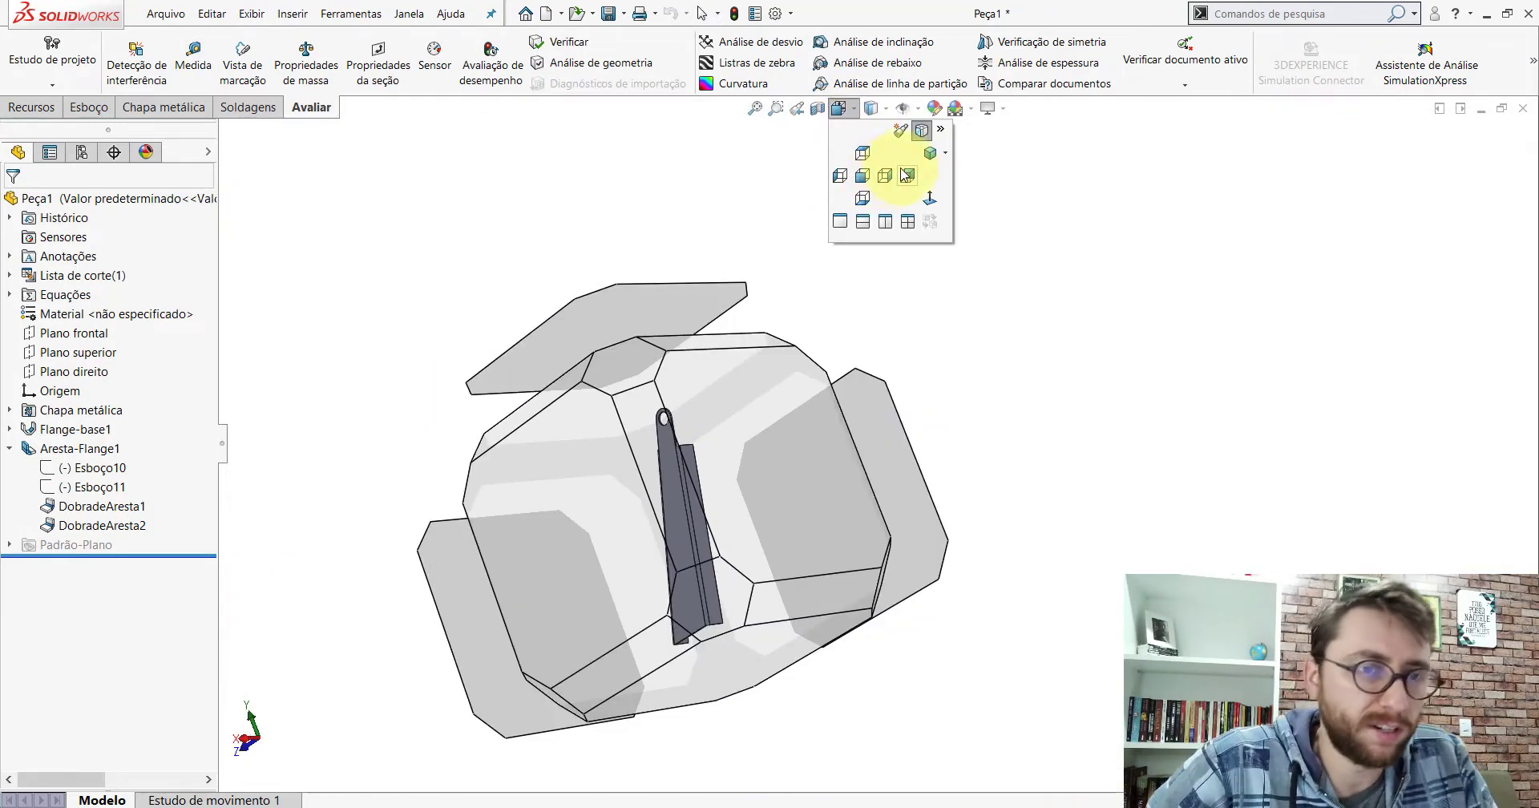
left_click(927, 150)
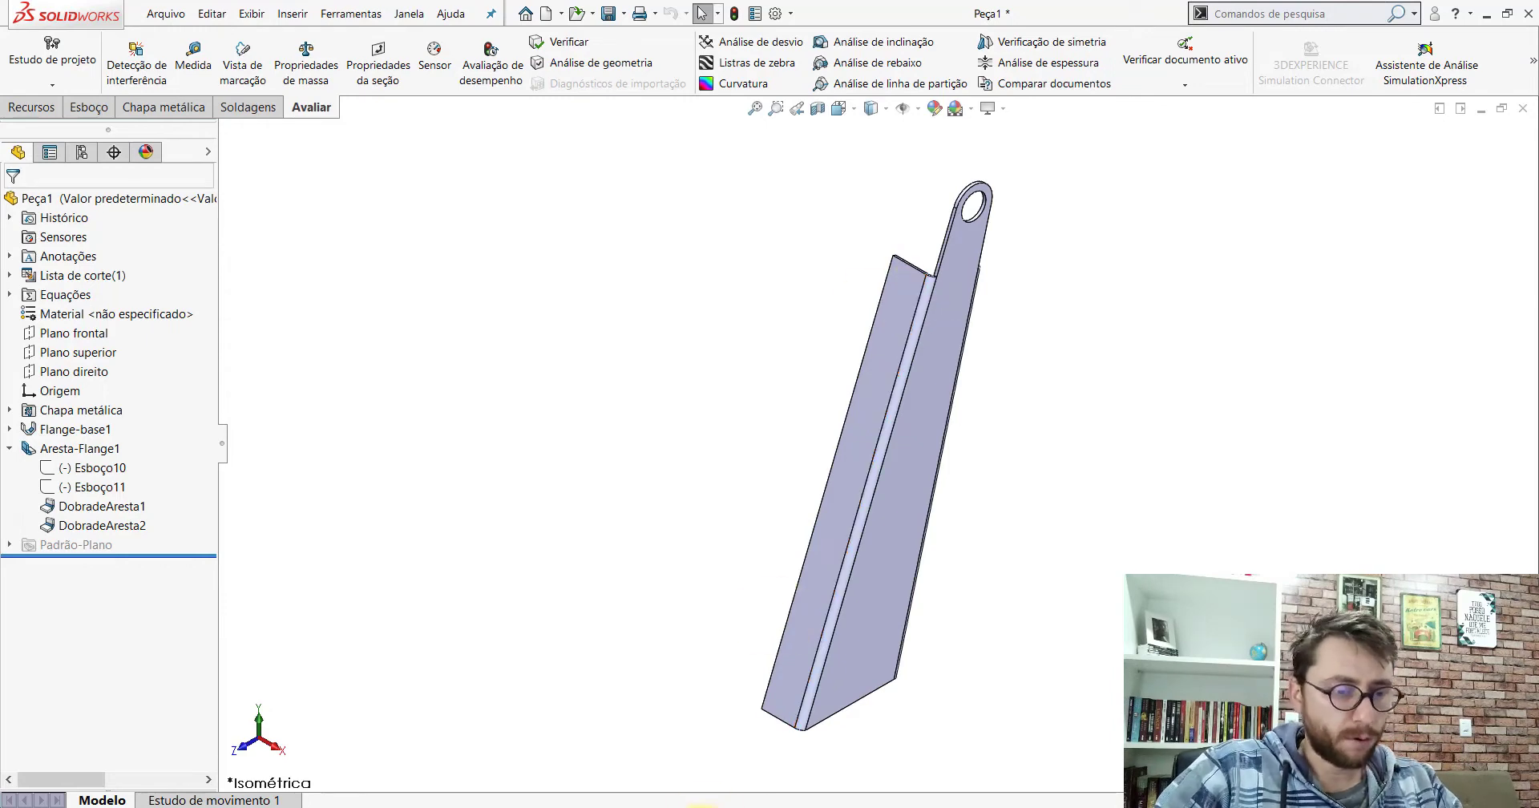
Step: View the PP-PR(086)2200 reference from the front, then return to Peça1
left_click(711, 771)
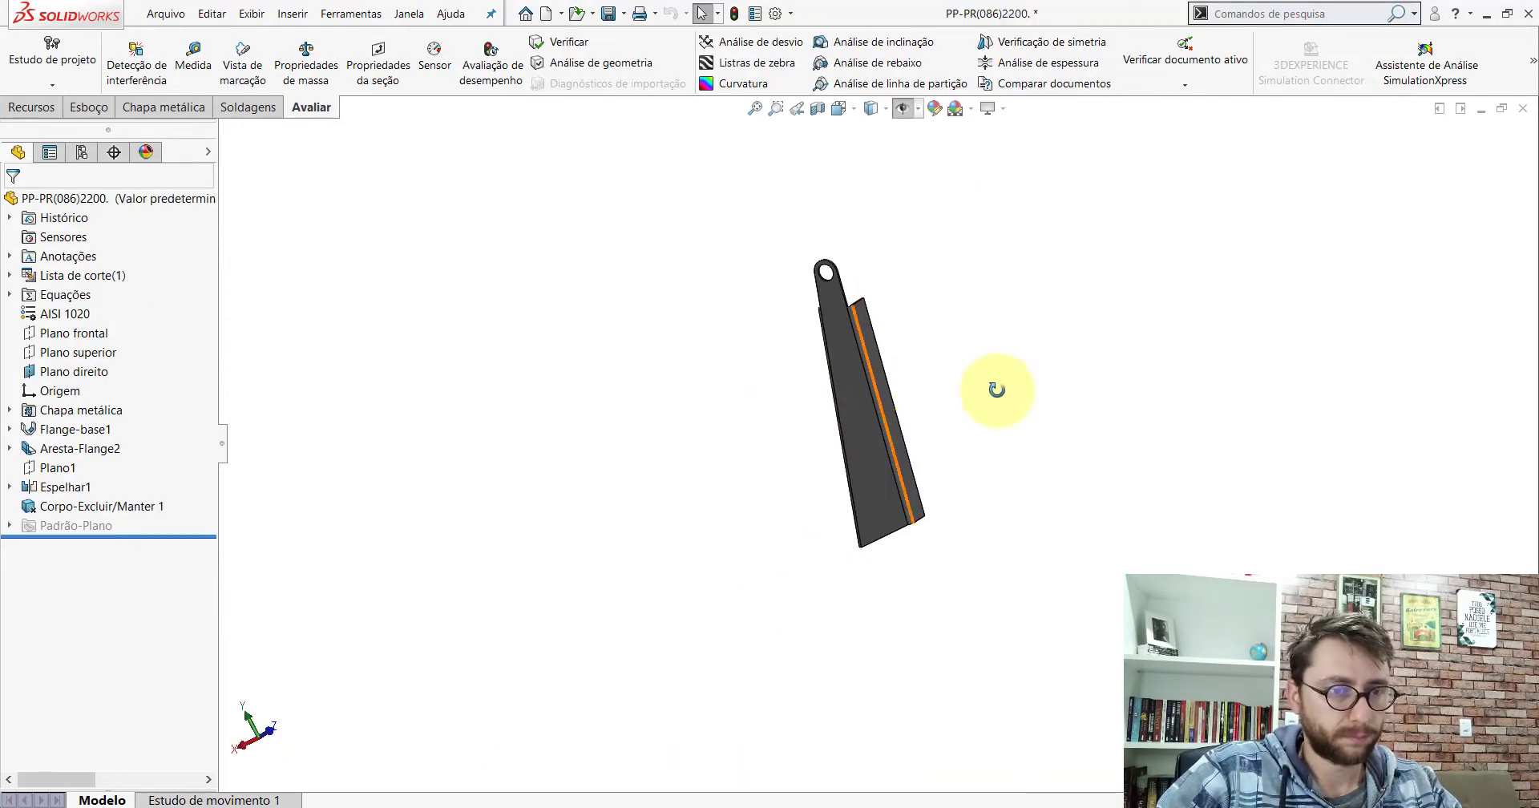
middle_click_drag(996, 389, 1050, 369)
left_click(838, 110)
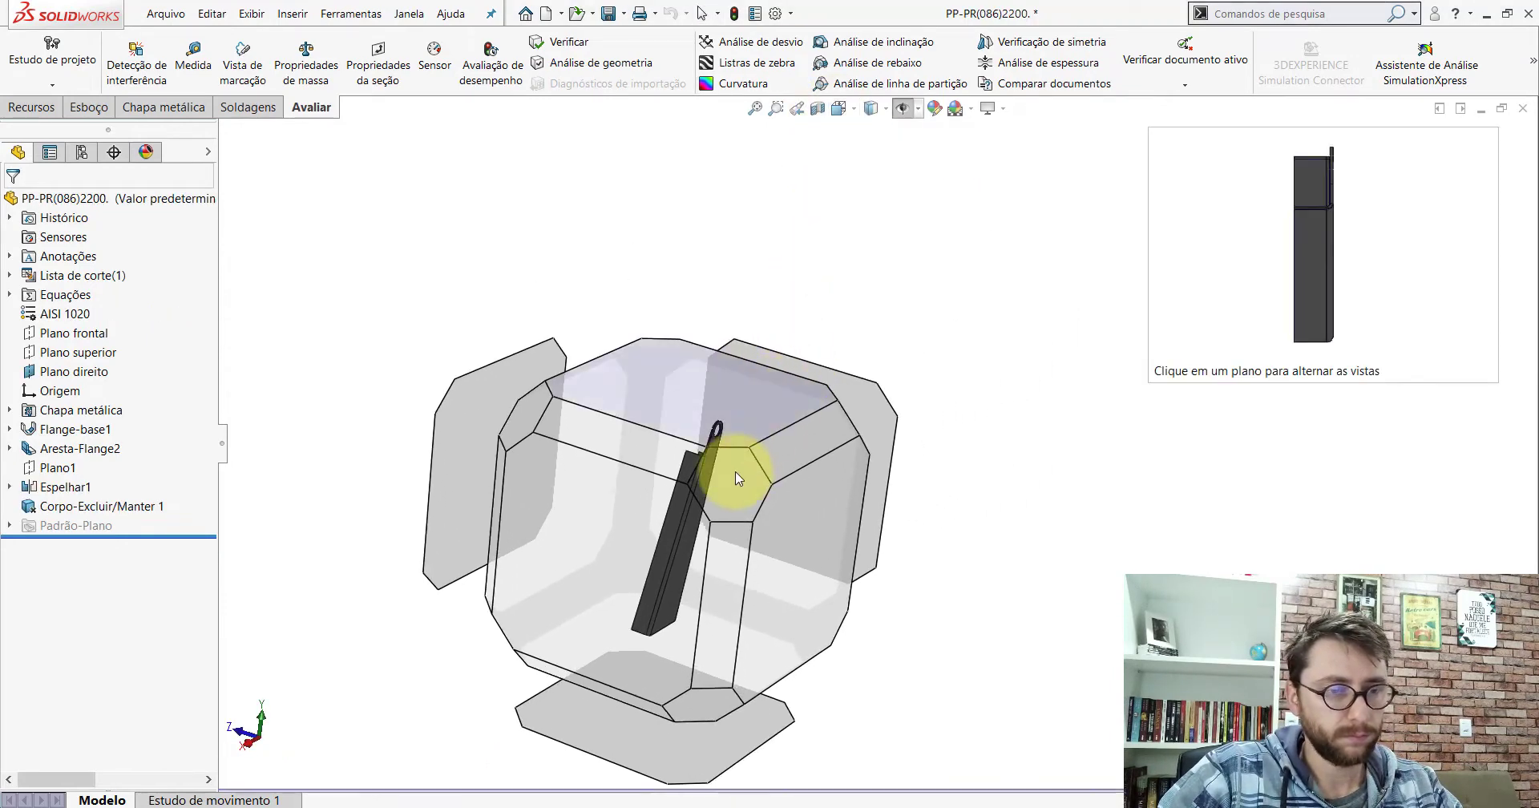
left_click(732, 477)
mouse_move(731, 474)
middle_mouse_down()
mouse_move(955, 401)
mouse_move(1185, 440)
mouse_move(1031, 409)
mouse_move(780, 320)
mouse_move(865, 374)
mouse_move(762, 728)
middle_mouse_up()
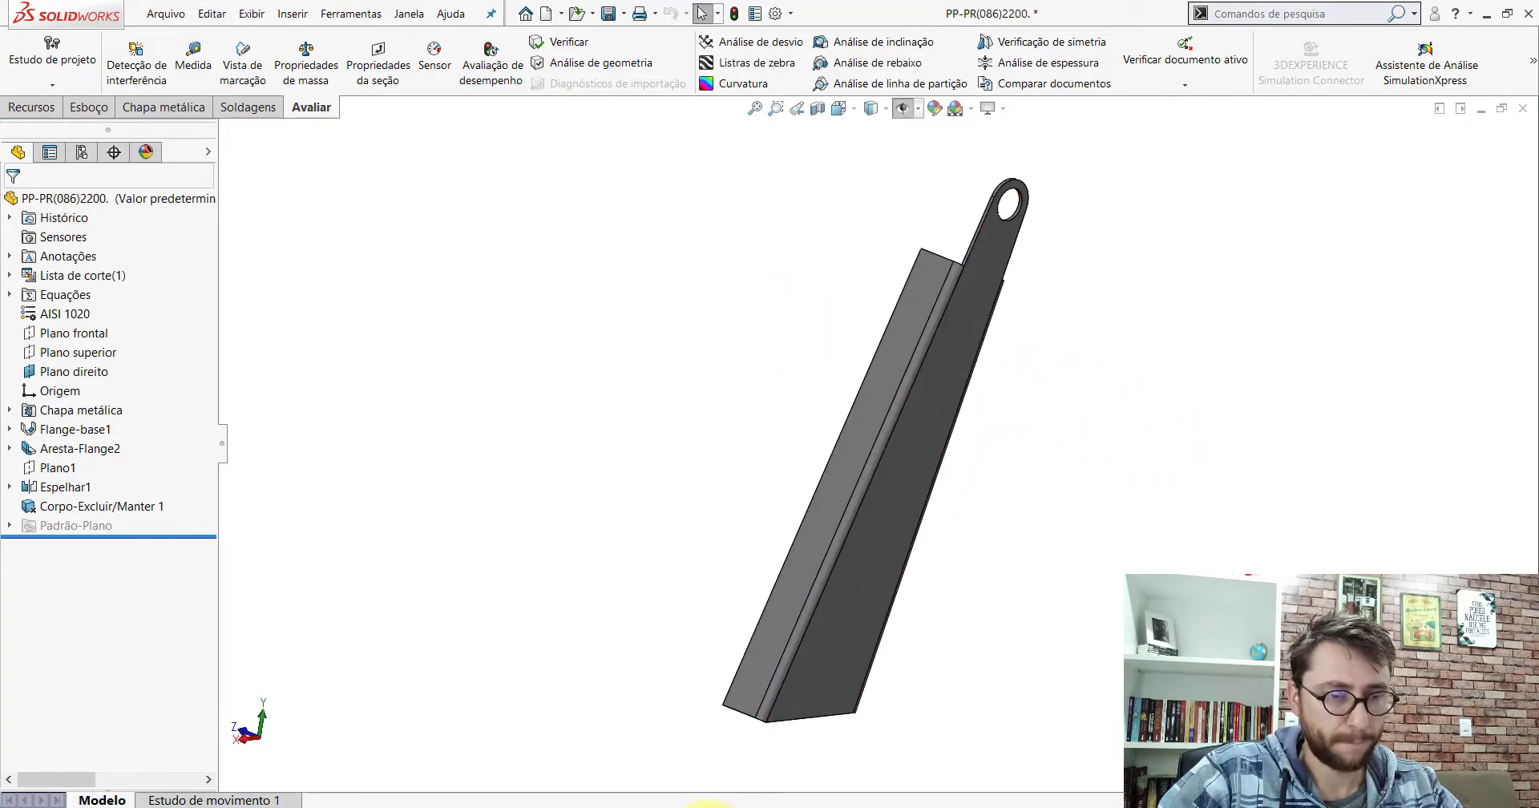
left_click(859, 749)
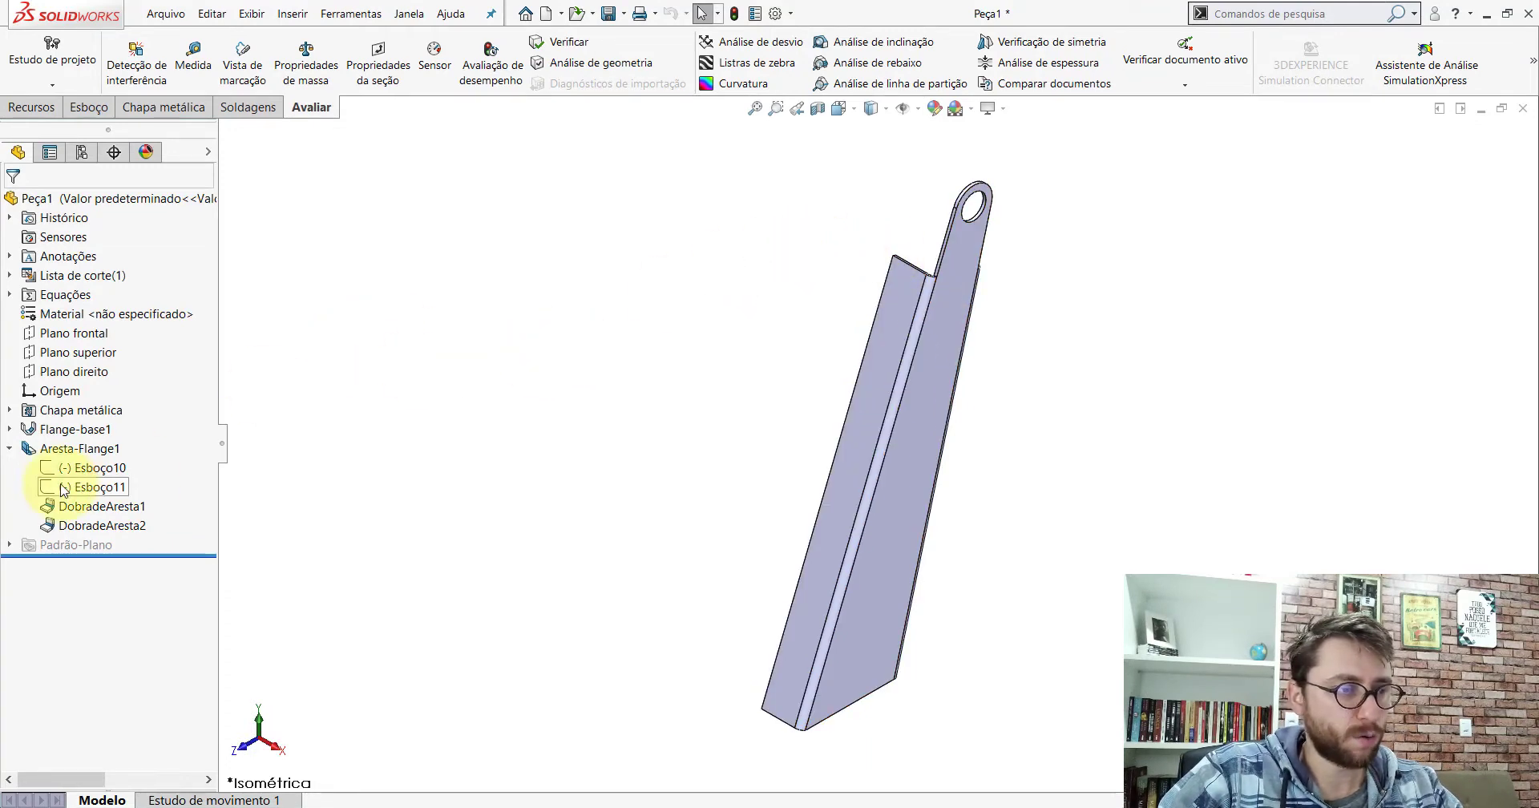
Step: Assign AISI 1020 steel as Peça1's material from the Material node
left_click(11, 449)
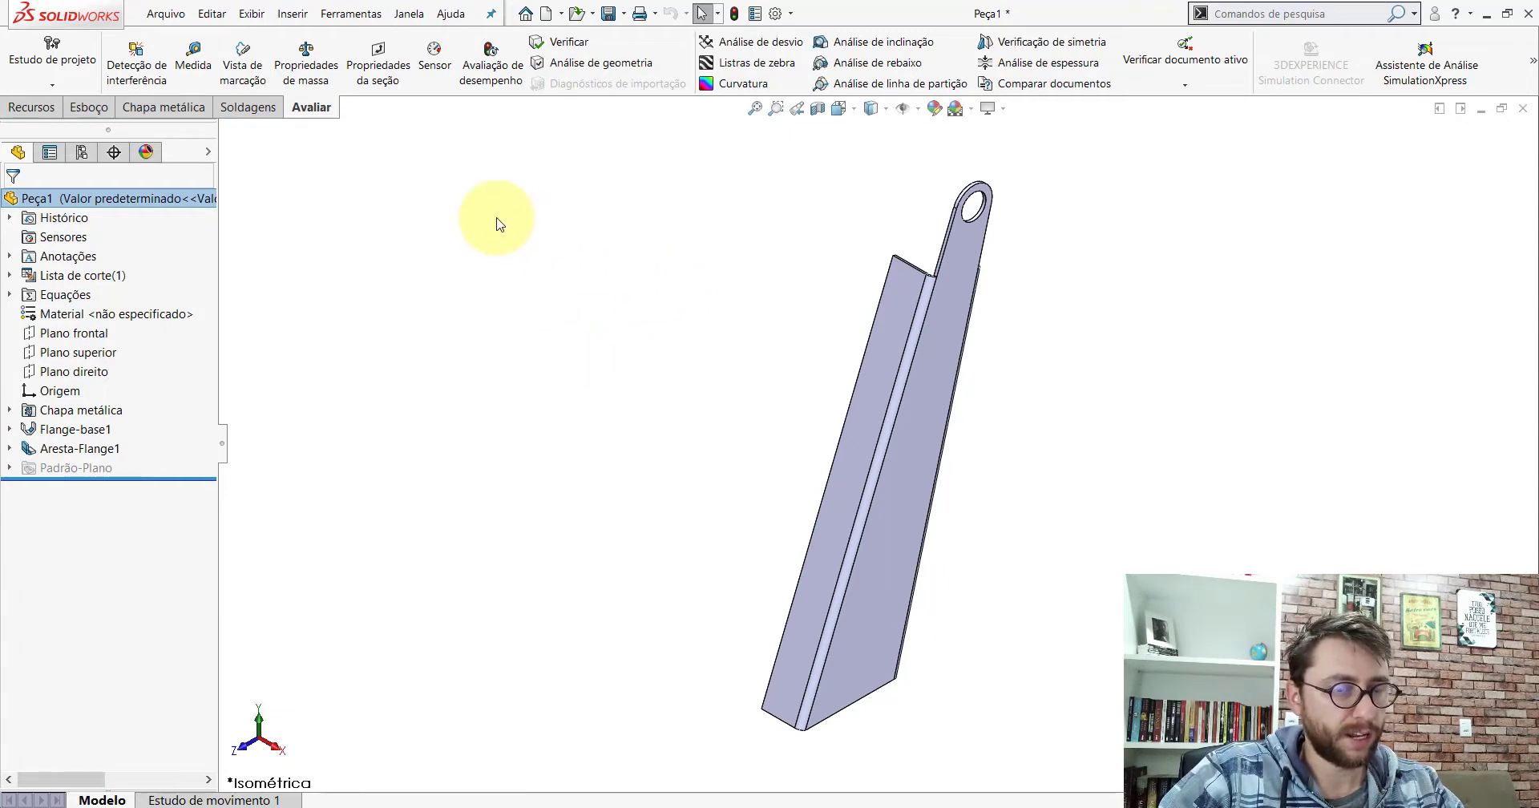
right_click(64, 315)
left_click(193, 383)
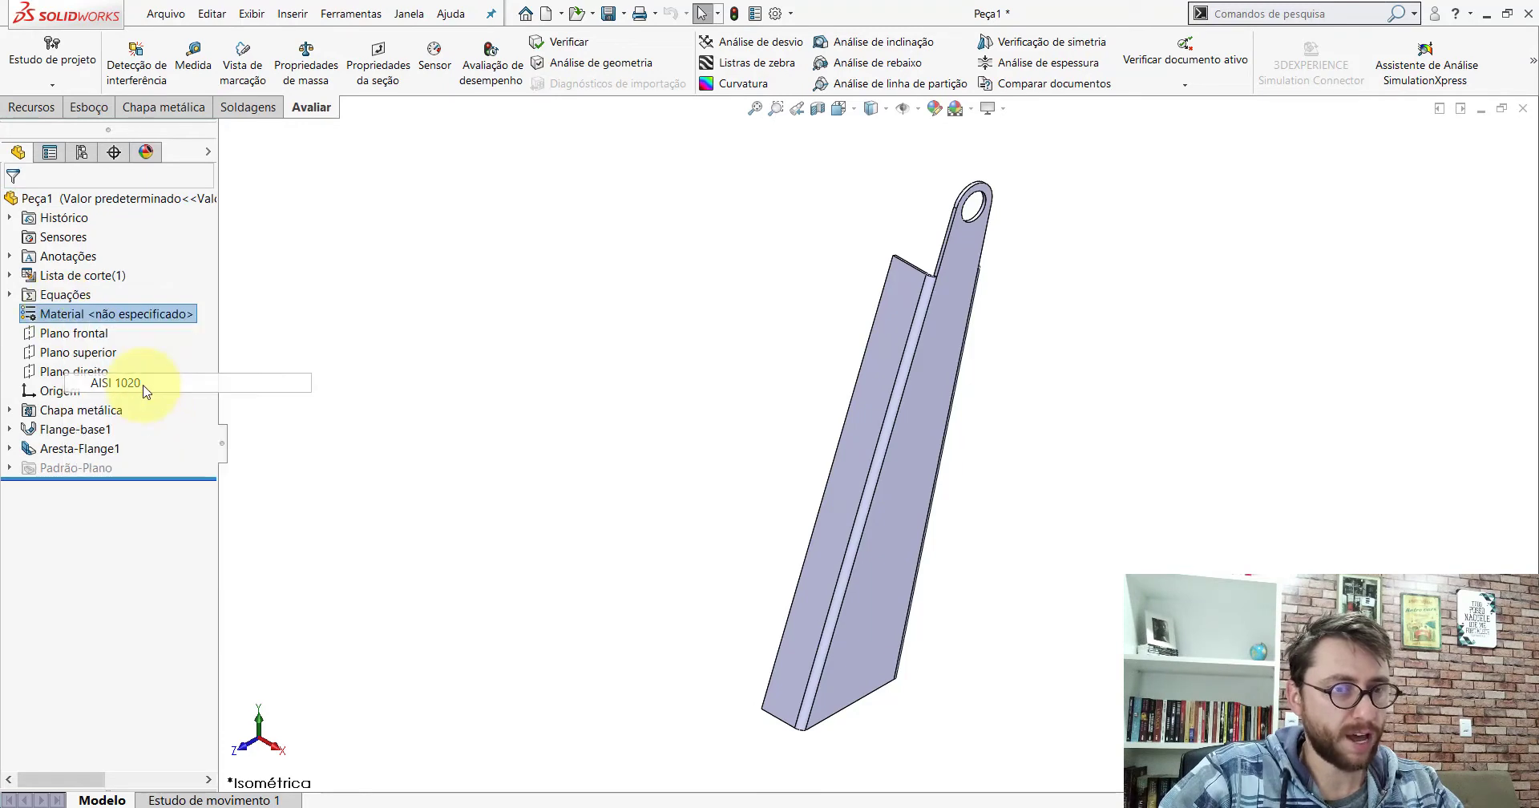
left_click(659, 310)
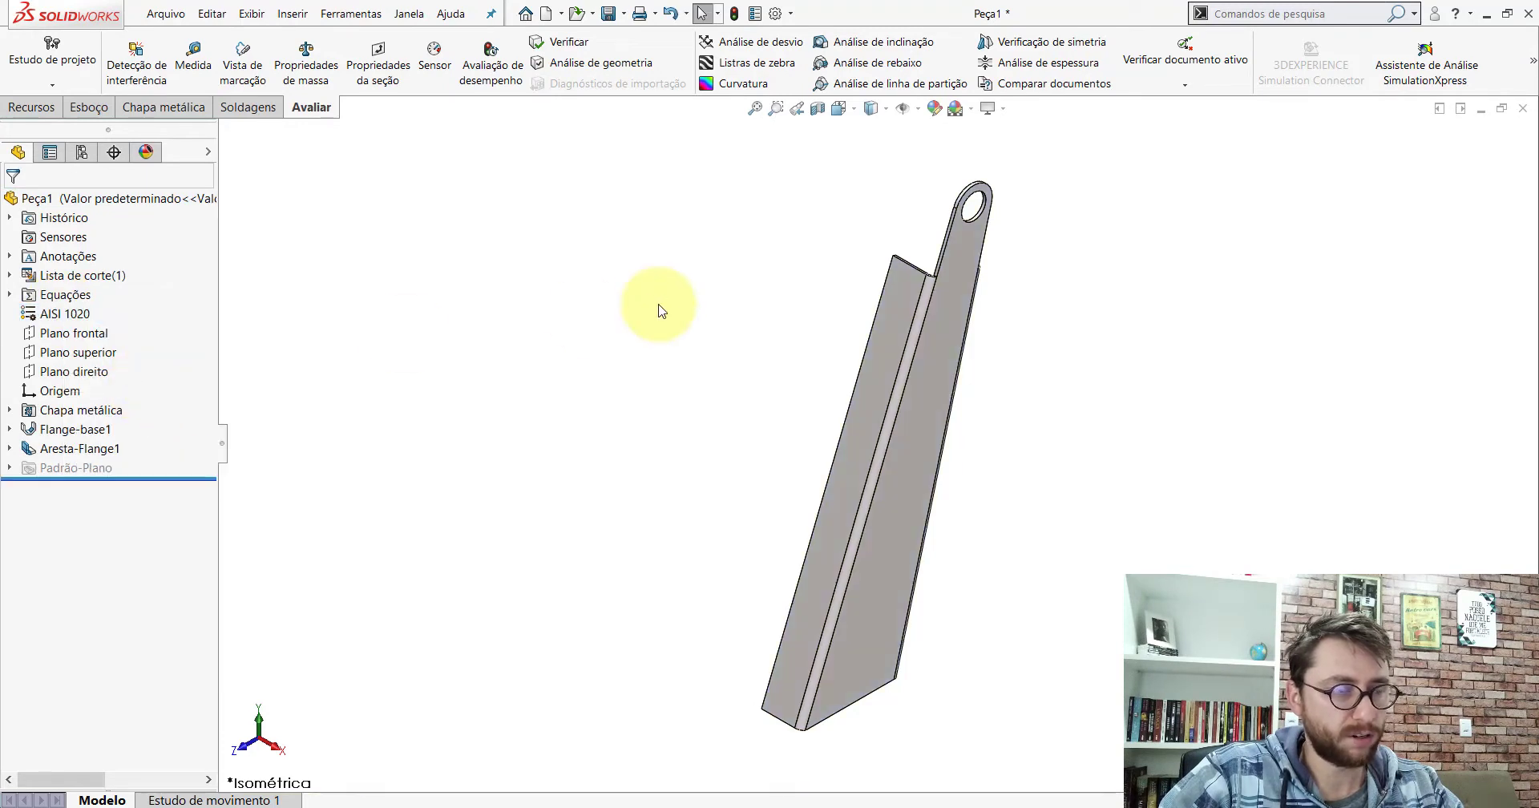
right_click(69, 200)
Step: Change Peça1's appearance colour to grey RGB 105, 105, 105 and confirm
left_click(118, 179)
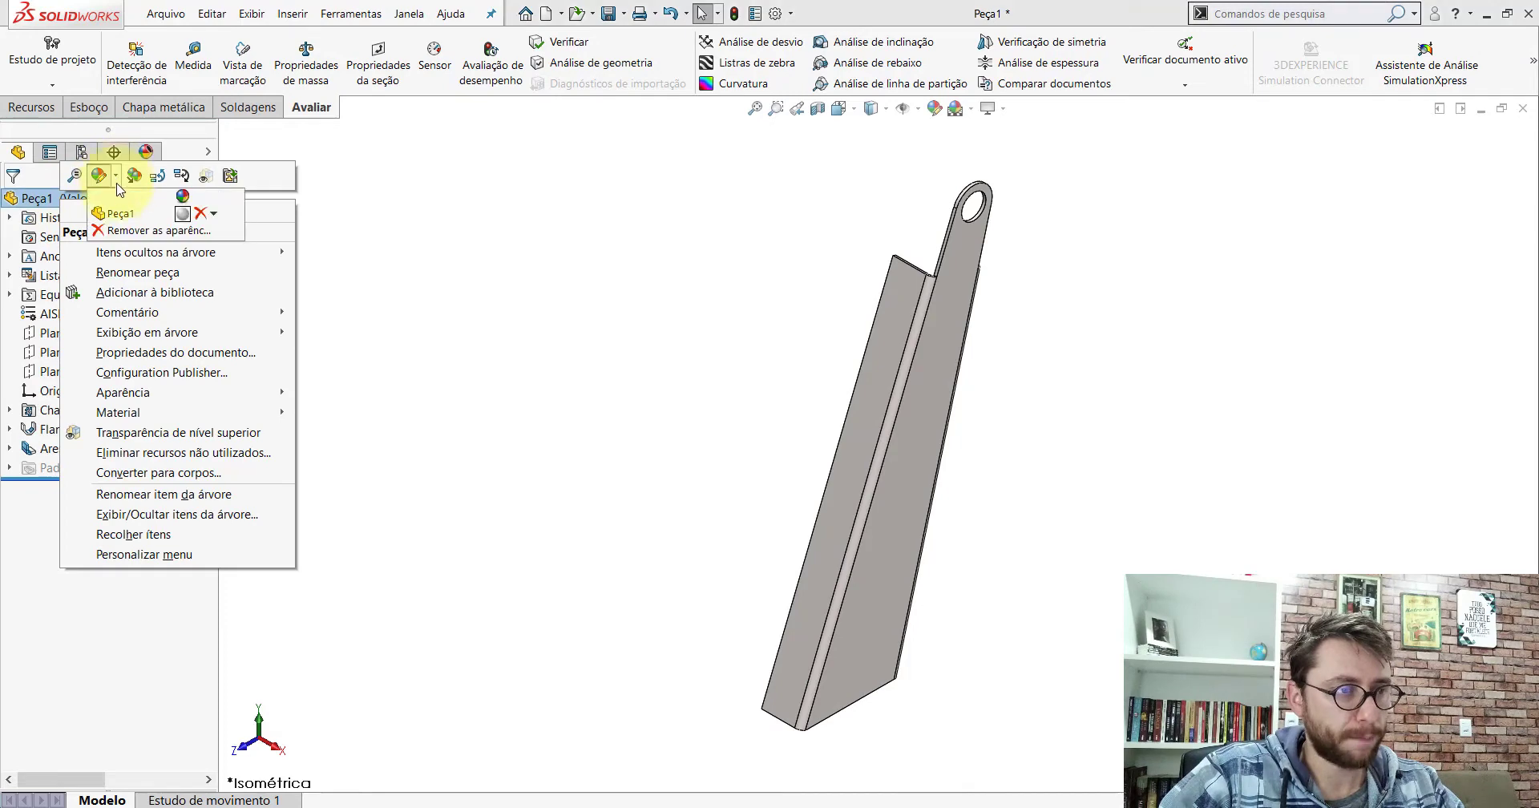
left_click(128, 230)
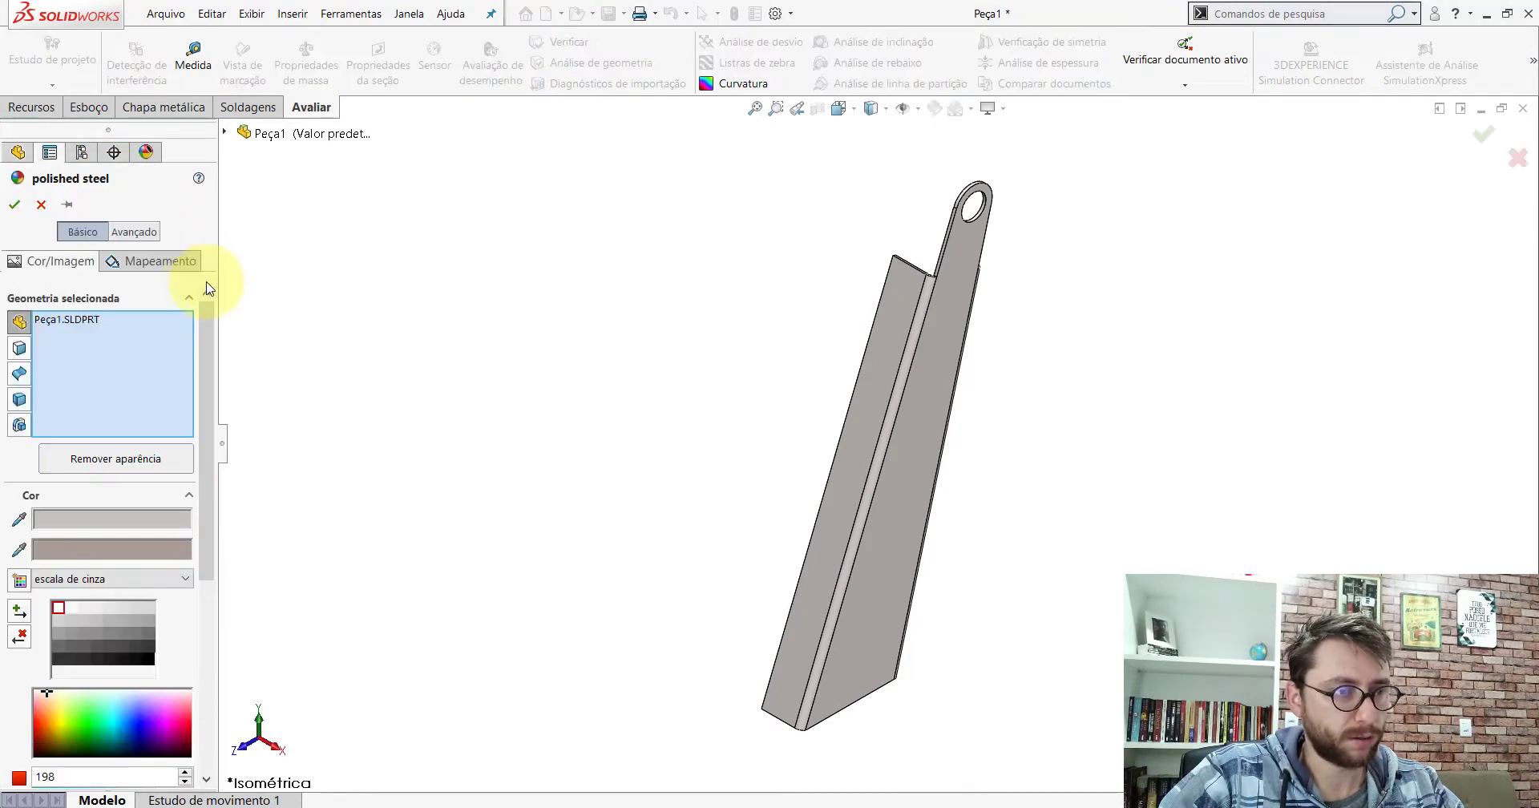
left_click_drag(207, 335, 209, 521)
double_click(125, 433)
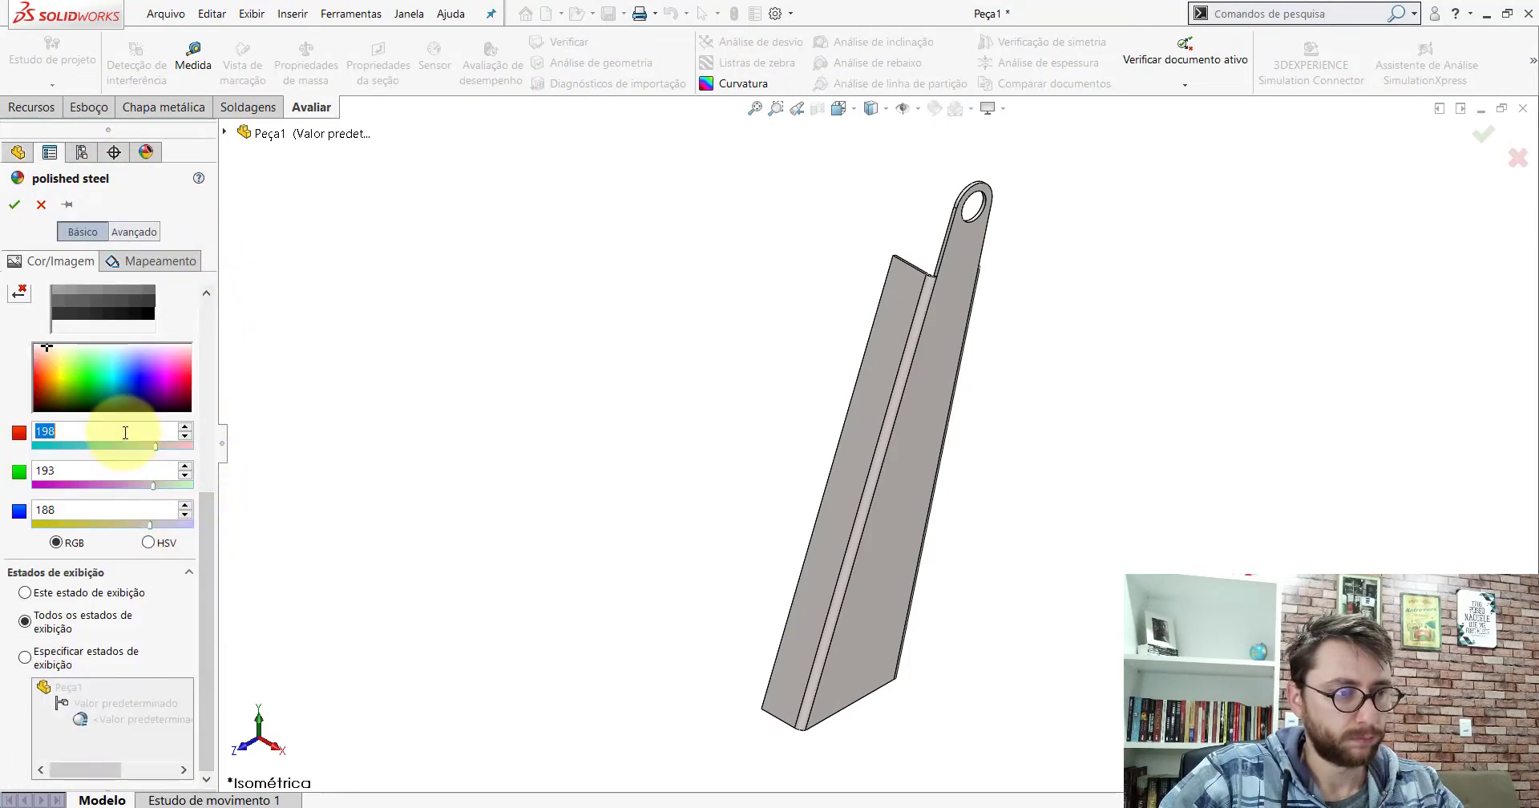
type("105")
double_click(103, 476)
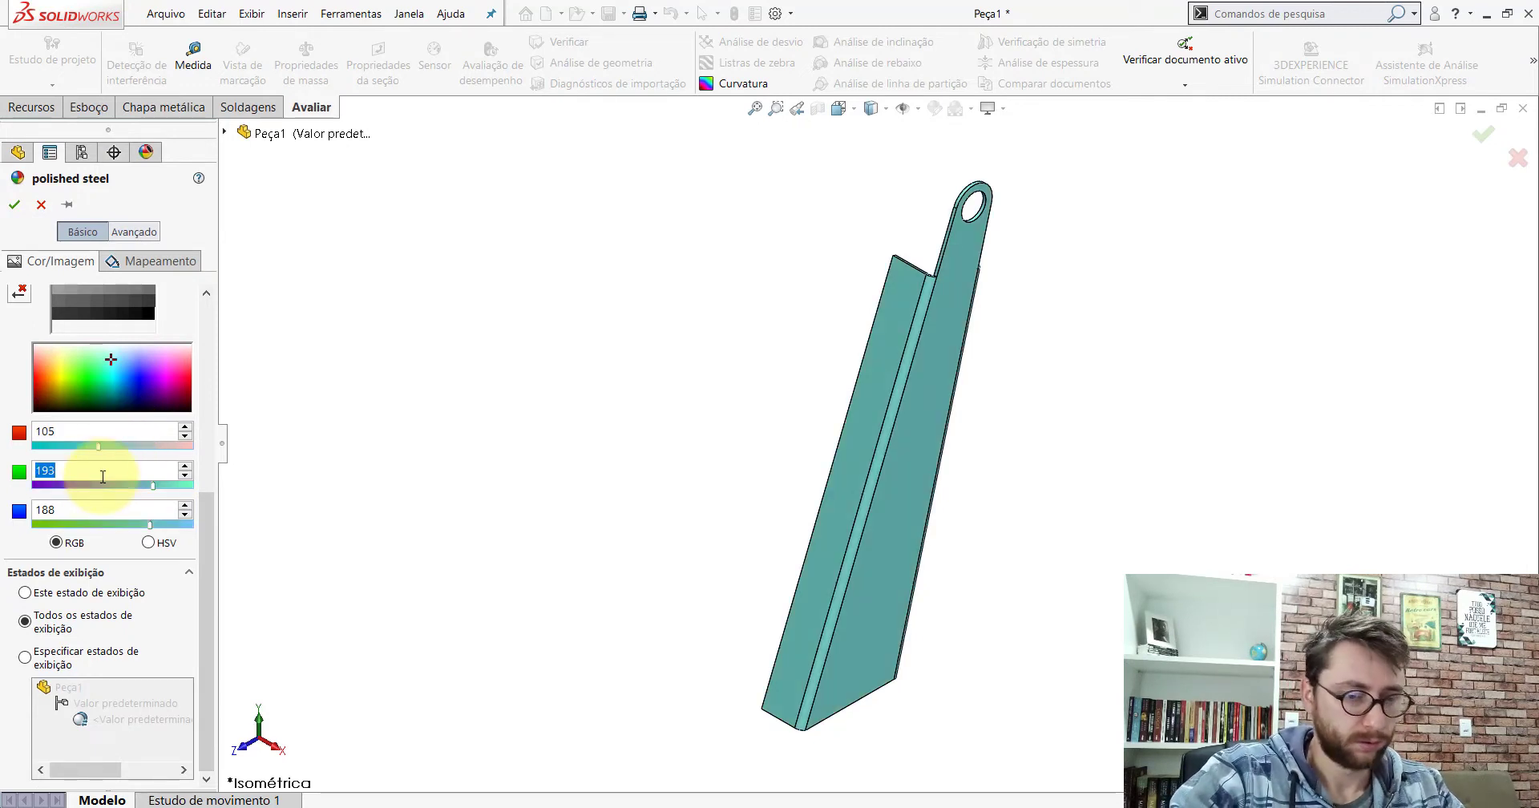
type("105")
double_click(74, 507)
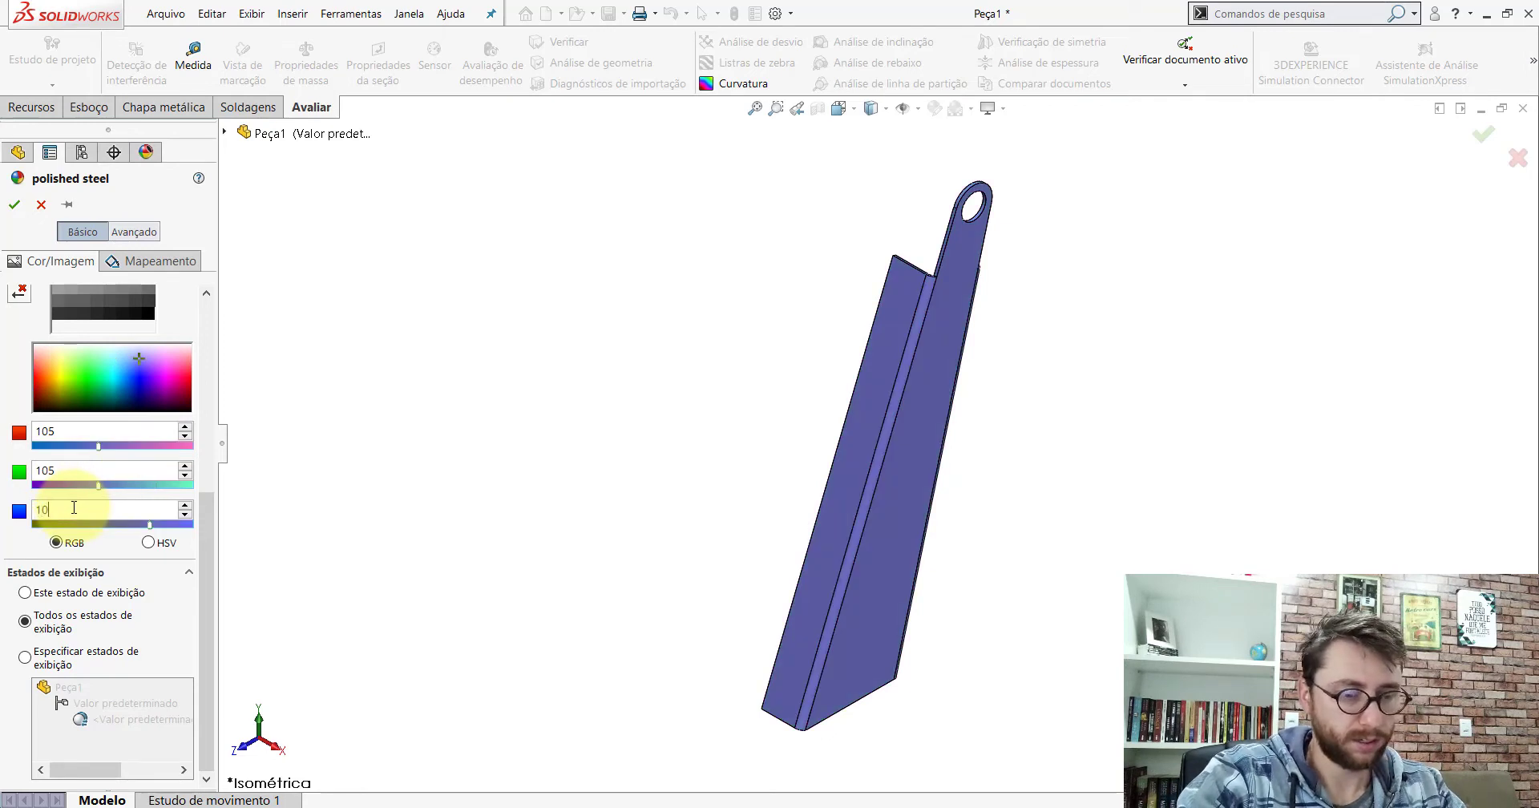
left_click(15, 205)
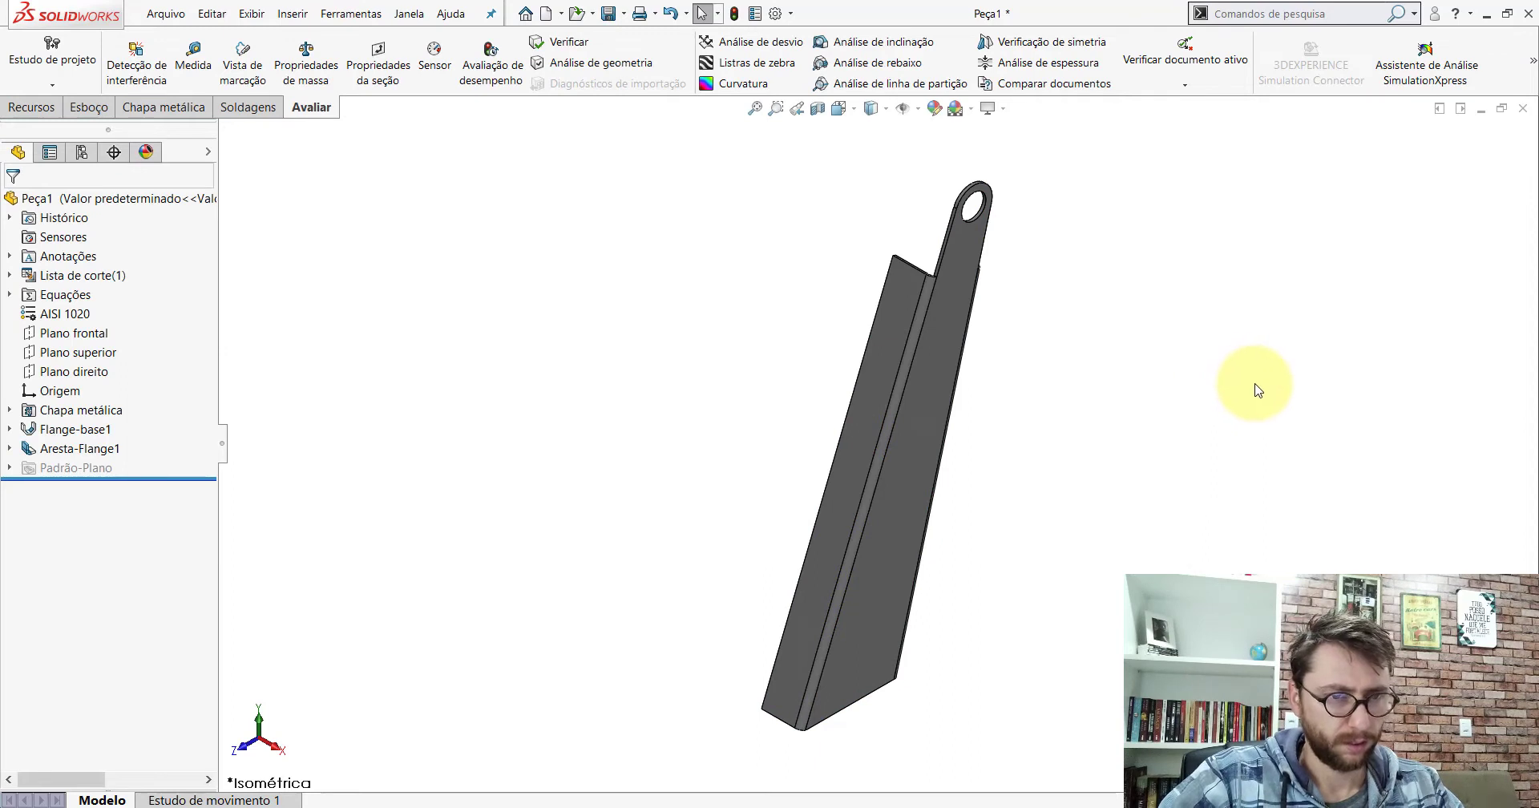
key("ctrl+Left")
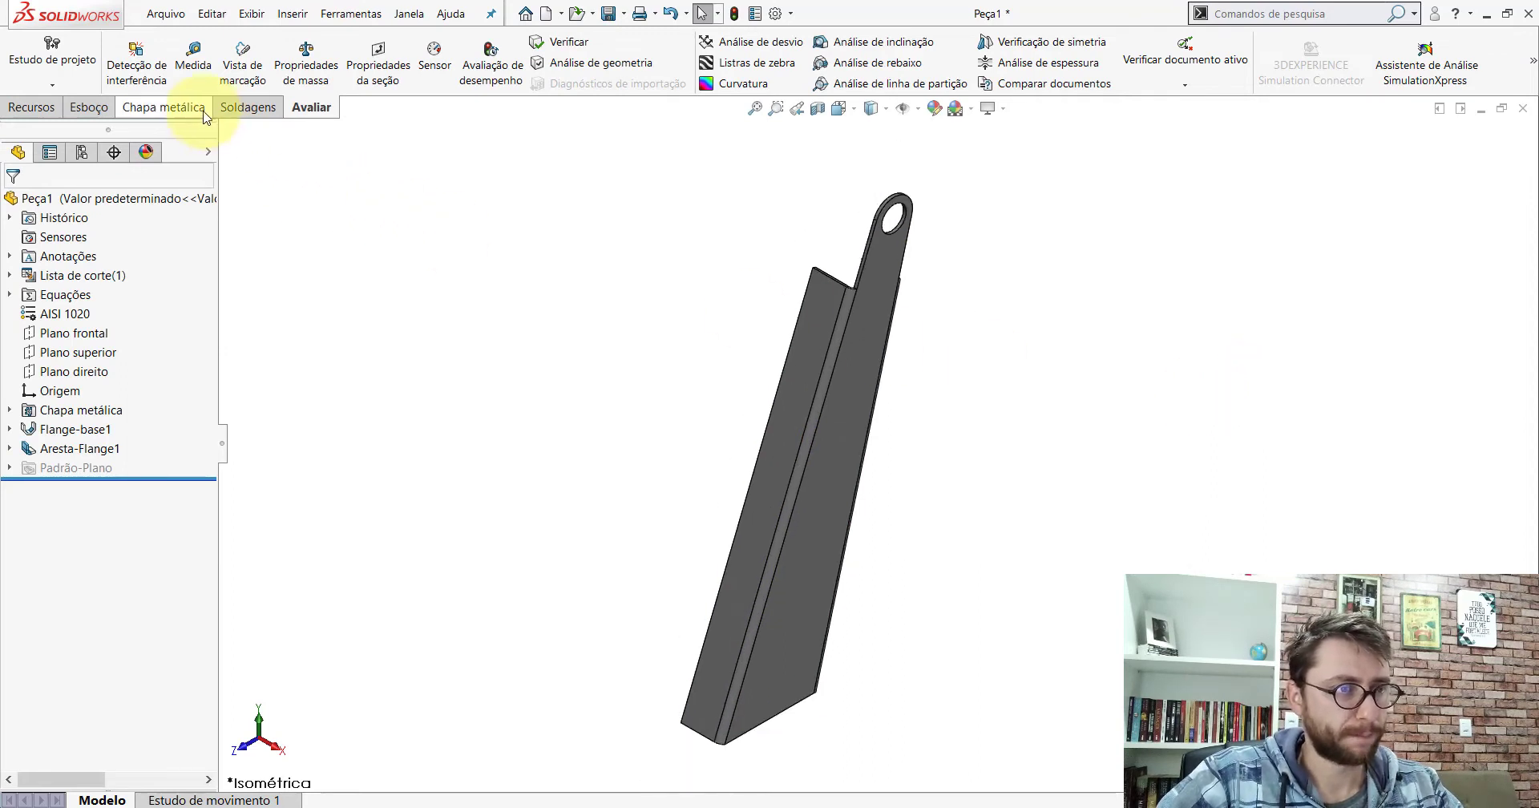
Step: Flatten the bracket to preview its flat pattern, refold it, and show it isometrically
left_click(164, 107)
left_click(991, 85)
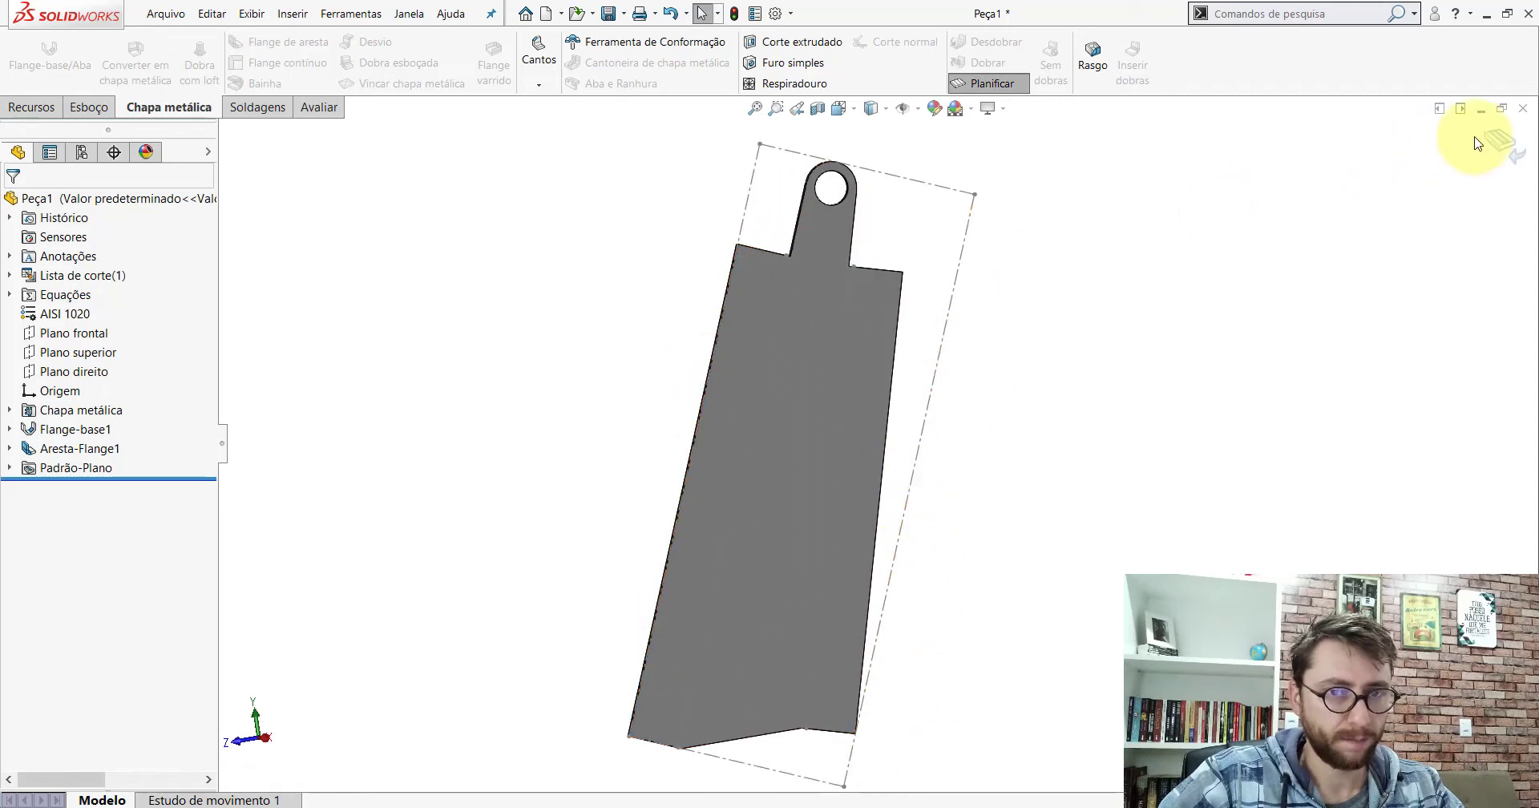
left_click(1505, 147)
mouse_move(815, 446)
middle_mouse_down()
mouse_move(1256, 549)
mouse_move(841, 474)
middle_mouse_up()
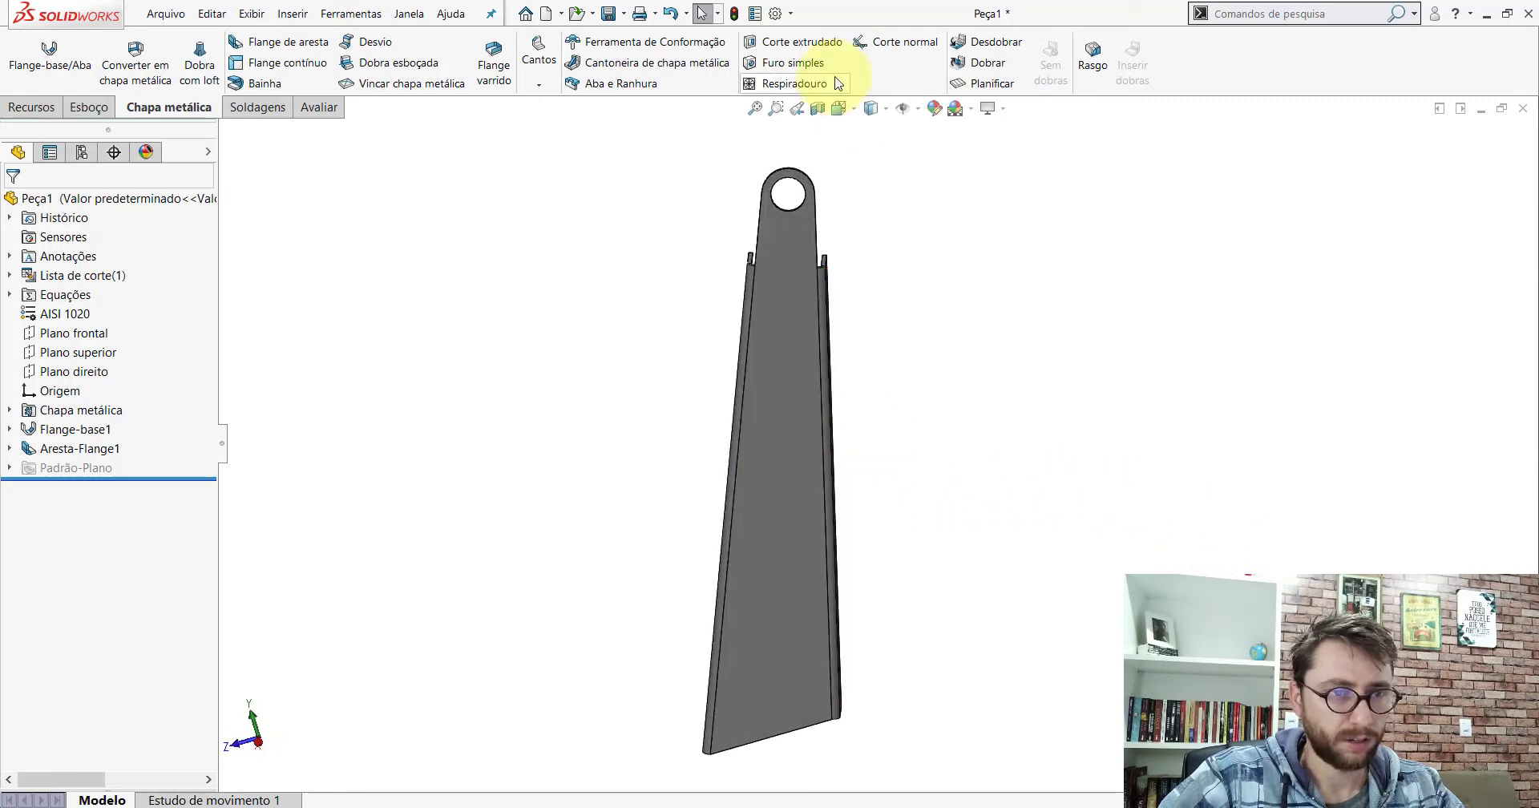
left_click(853, 114)
left_click(506, 473)
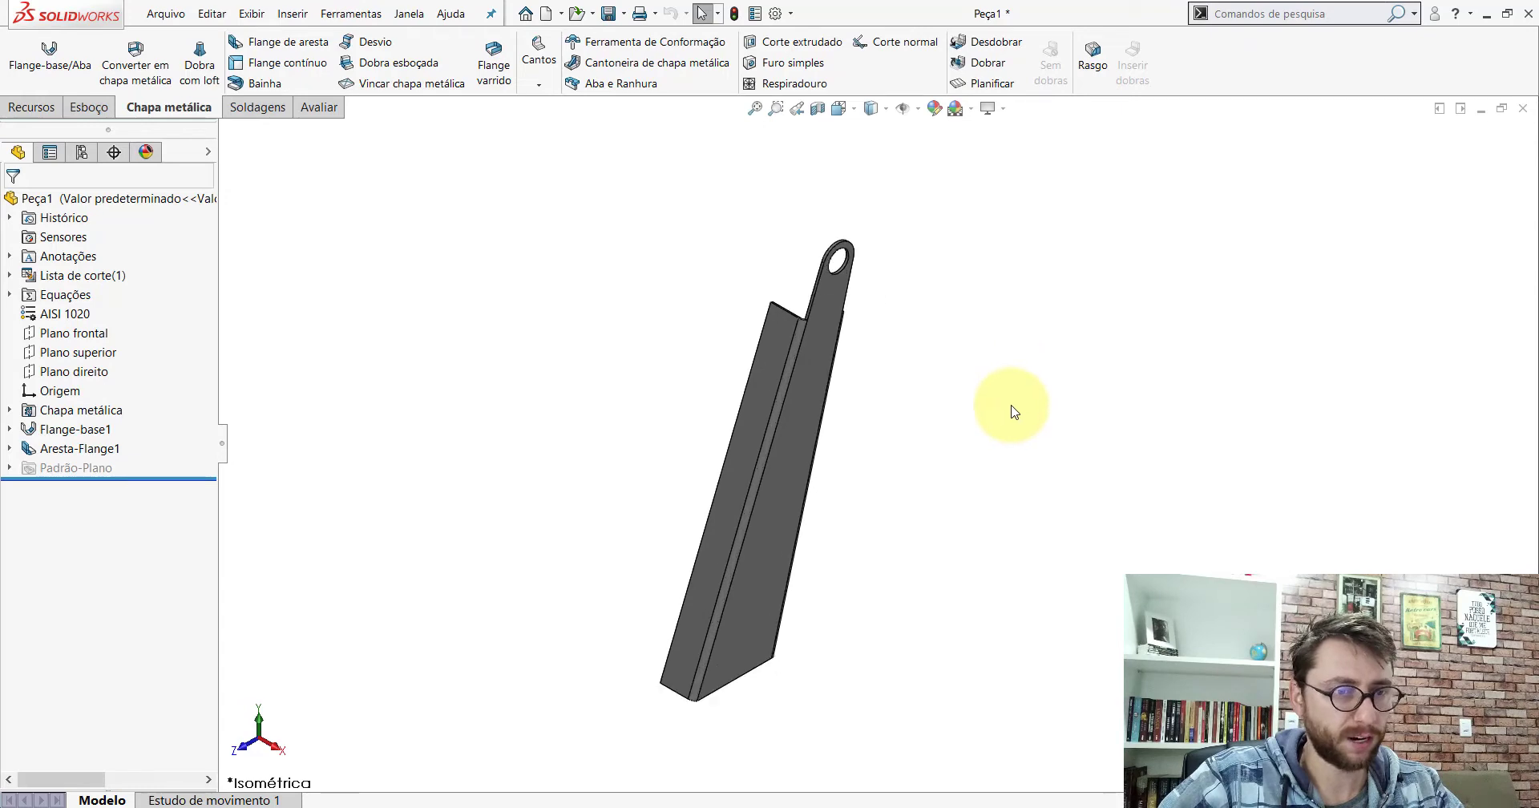
Step: Save Peça1 as PP-PR(086)2200 in the desktop PM-PR(001)2200 folder
left_click(609, 14)
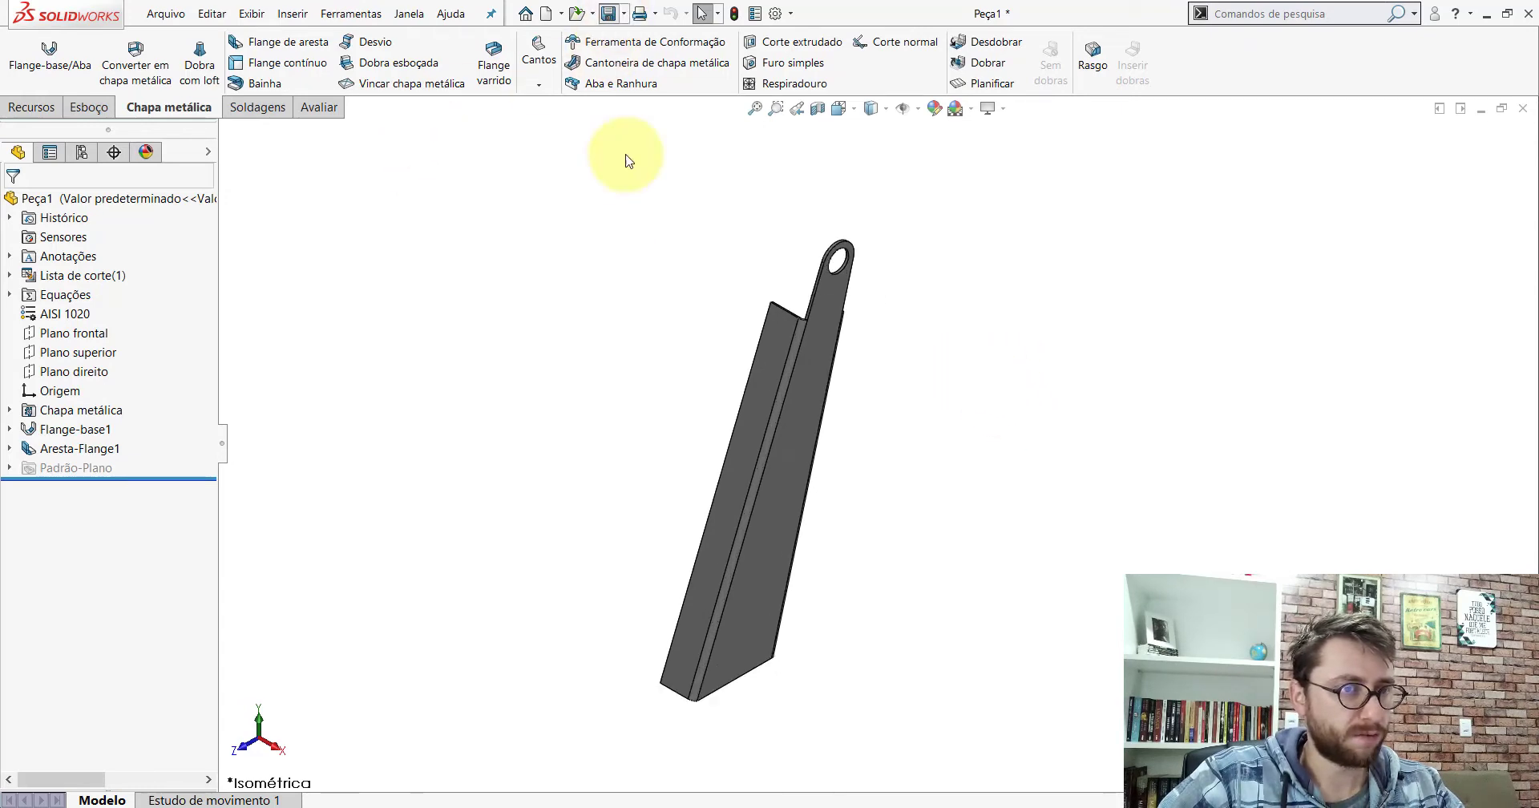
left_click(478, 254)
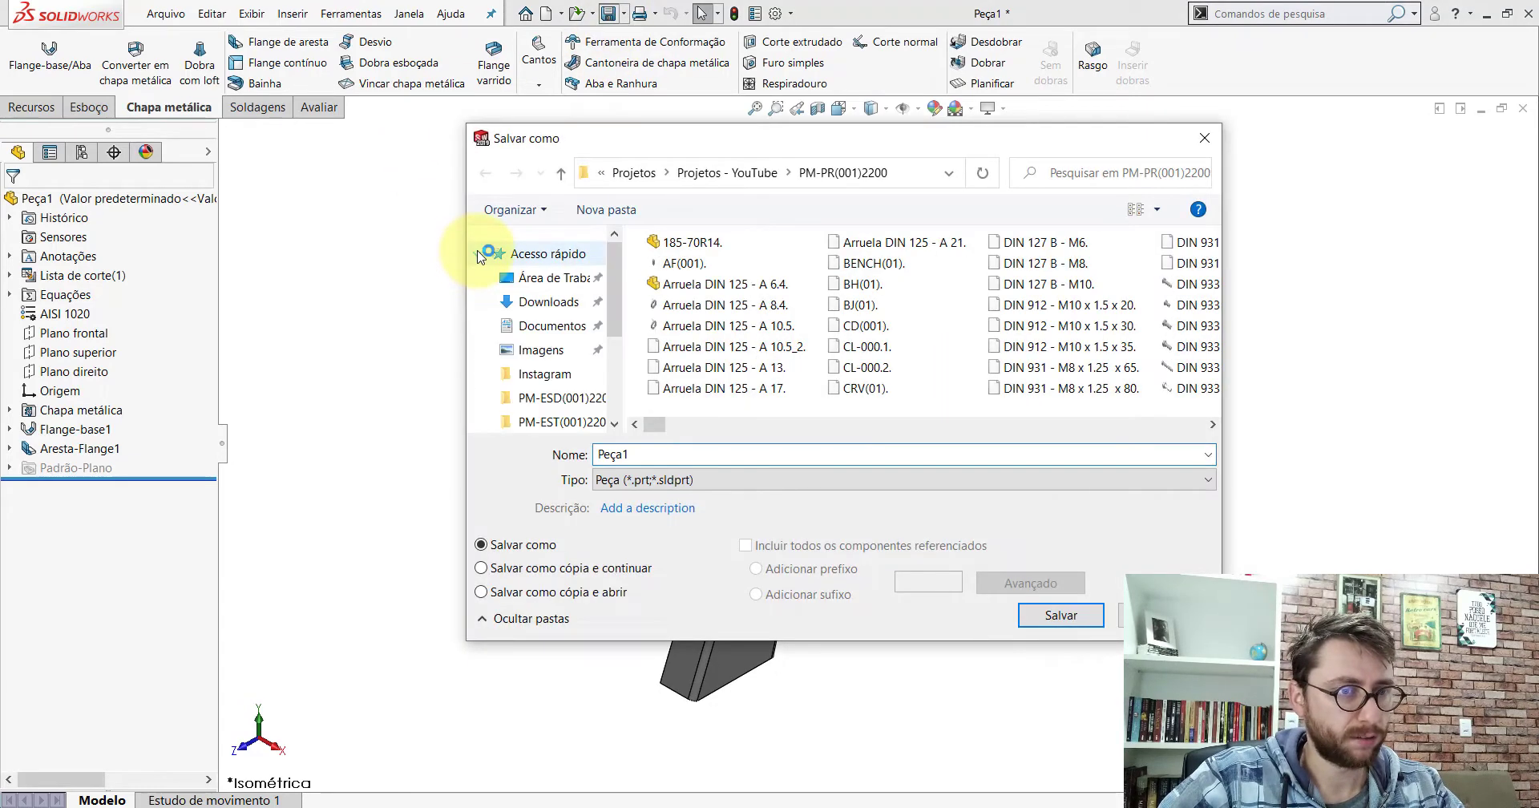
left_click(542, 283)
left_click(478, 256)
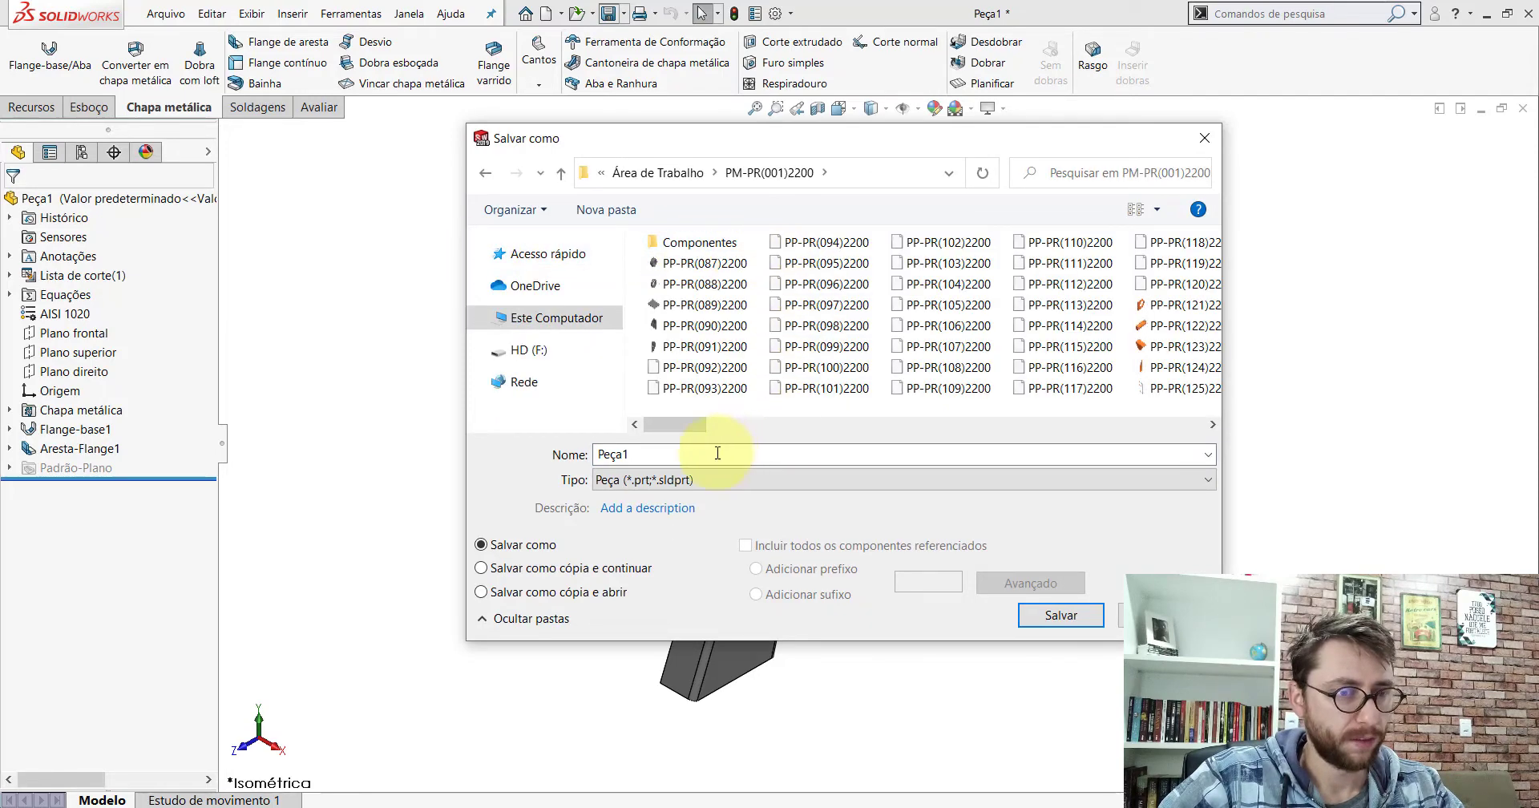
left_click(711, 265)
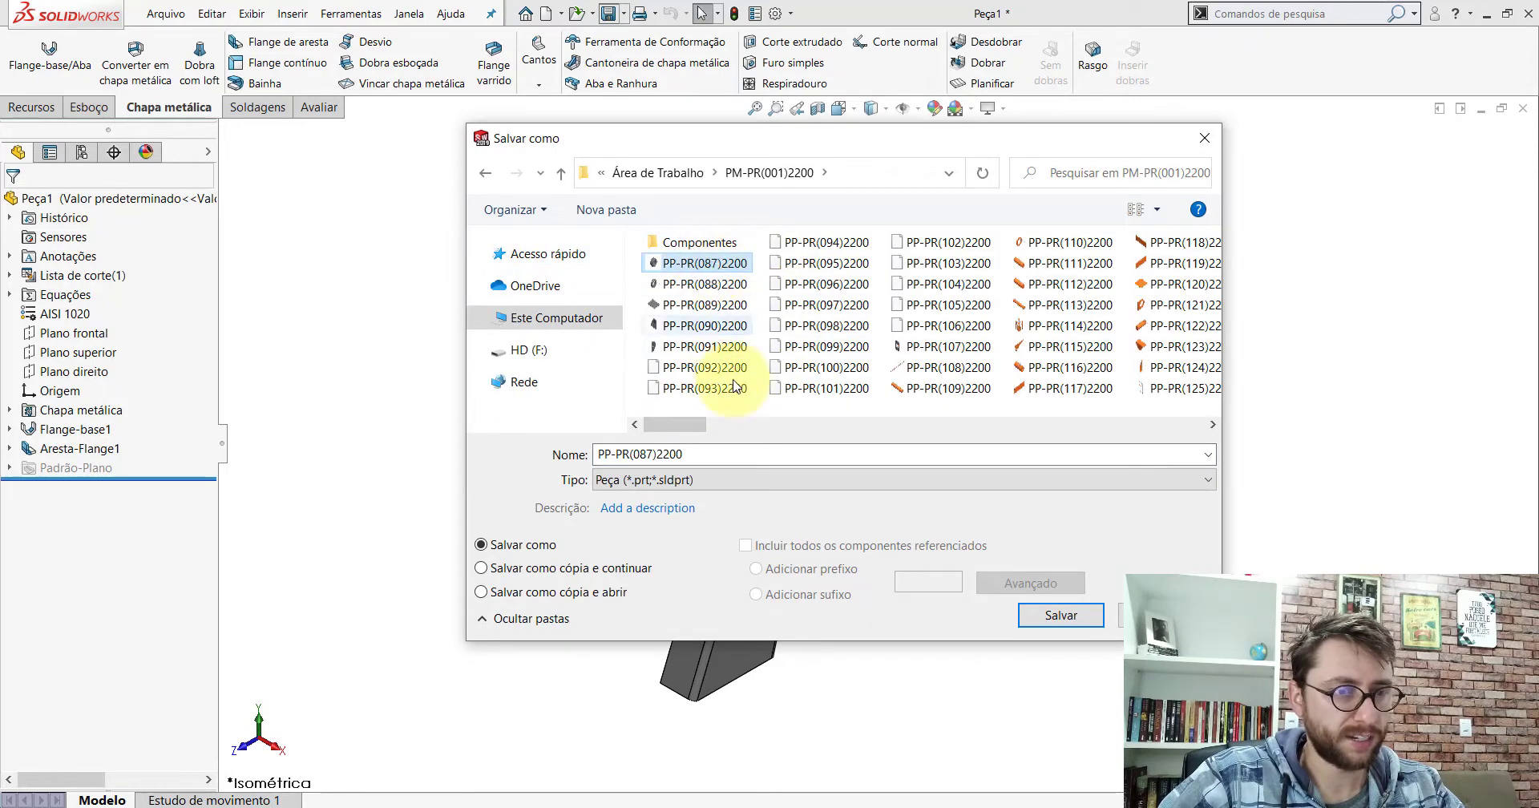
left_click(706, 459)
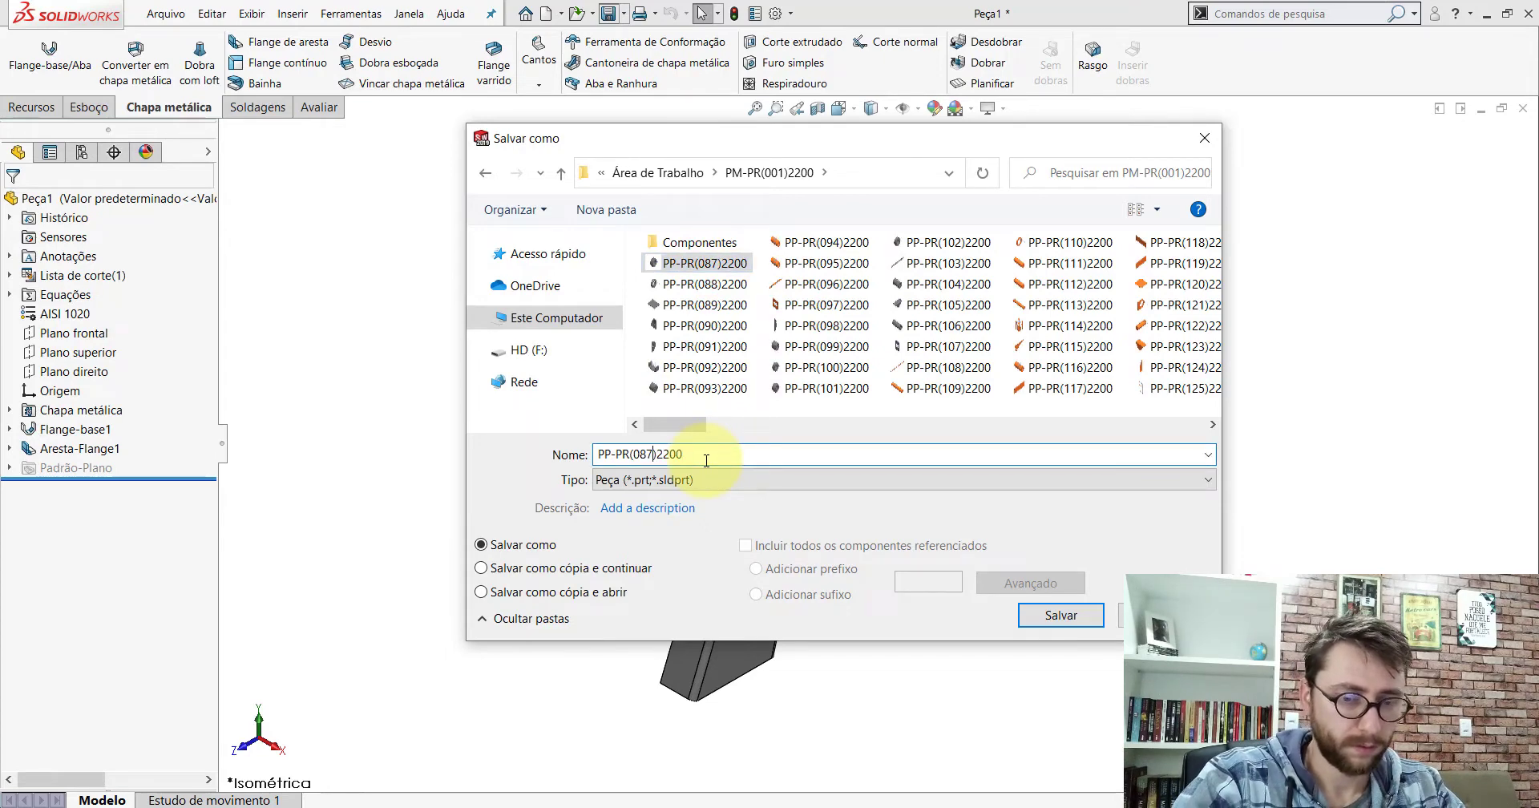
key("BackSpace")
key("Return")
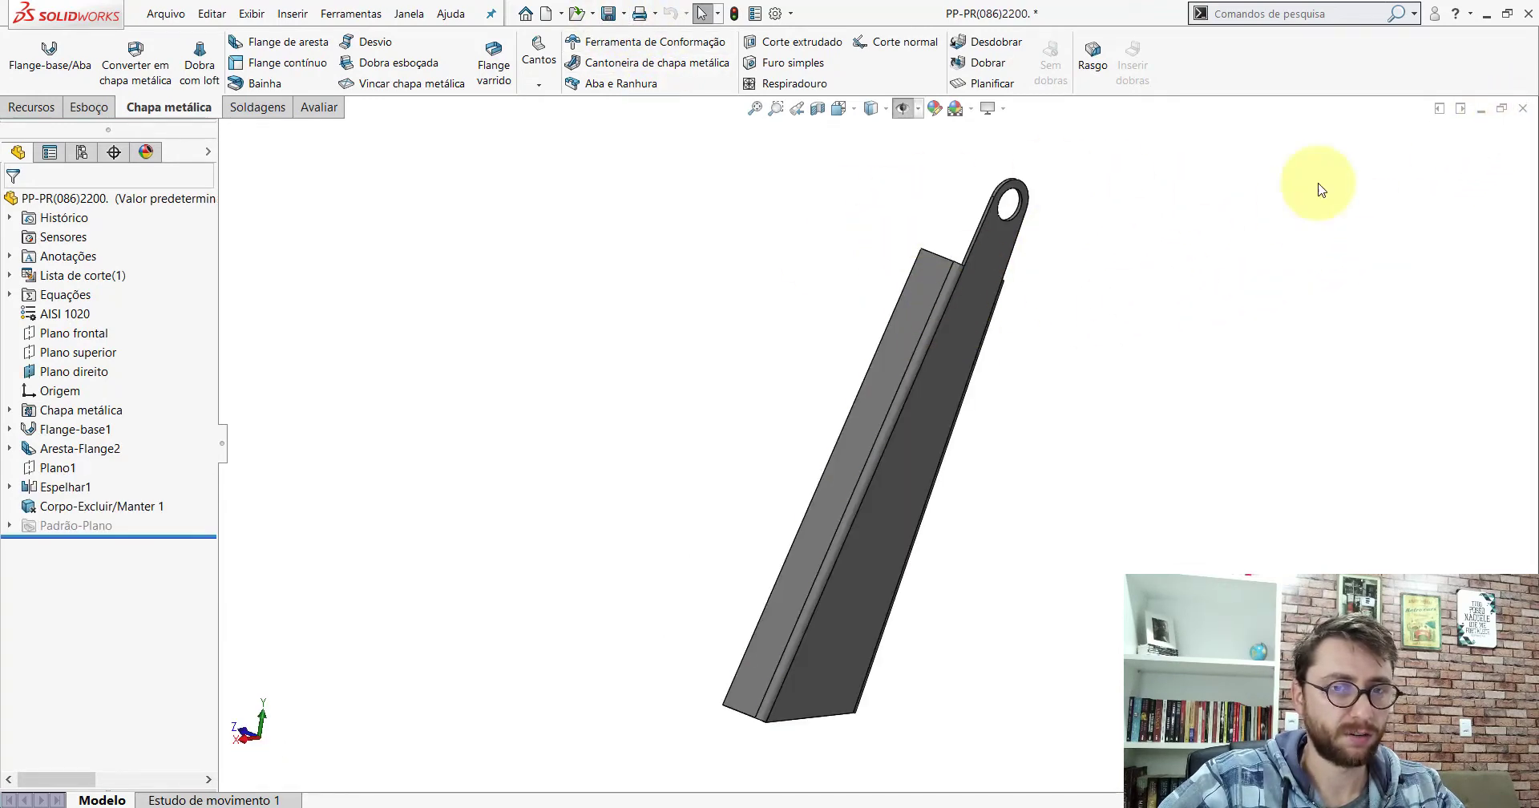
Step: Close the old bracket without saving and discard its changes in the assembly
left_click(1523, 110)
left_click(804, 418)
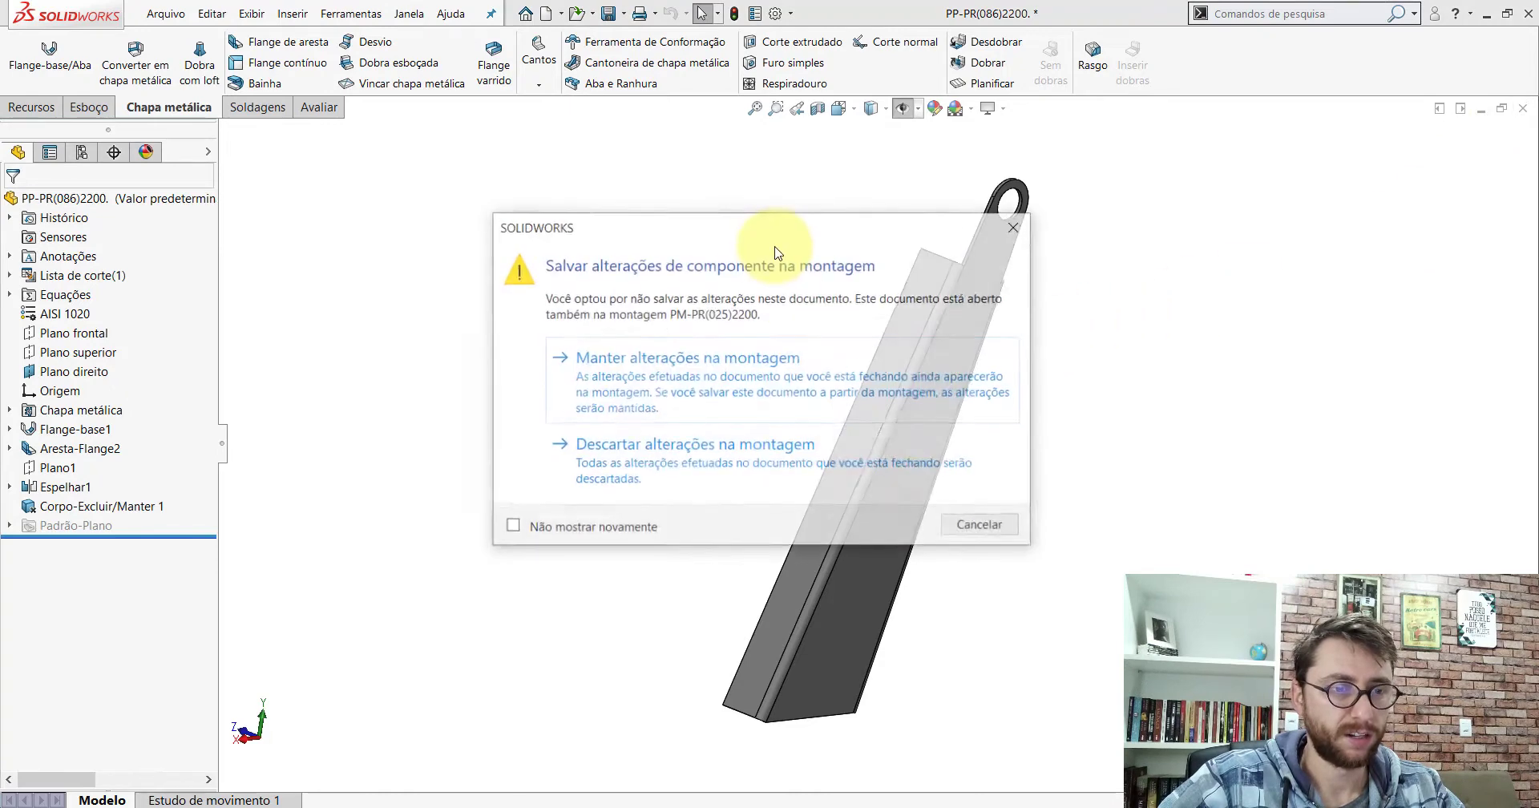
left_click(728, 480)
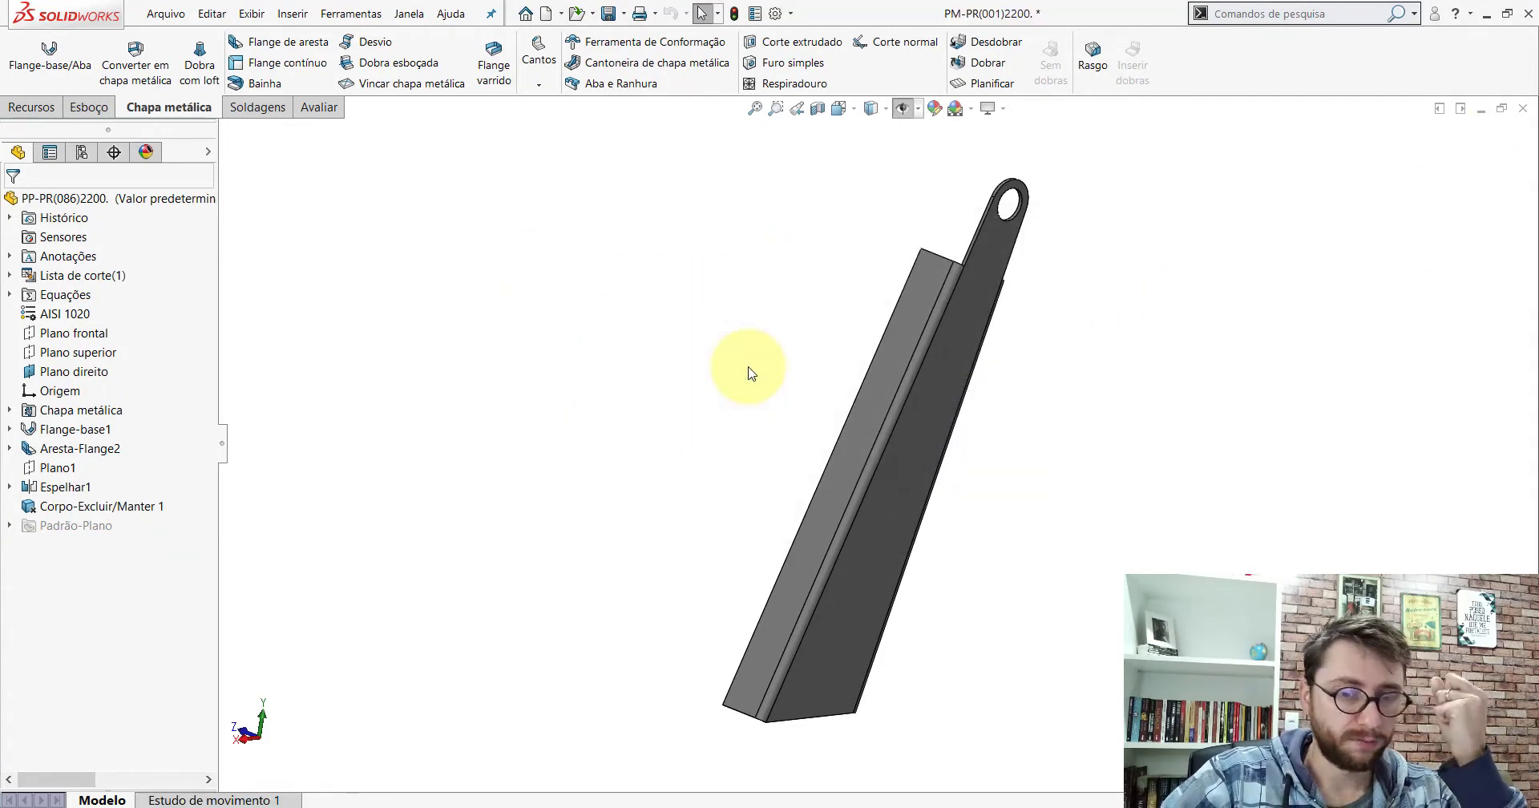
Step: In the aerial-lift assembly, locate the new PP-PR(086) link plate and swing it about its pin
key("ctrl+7")
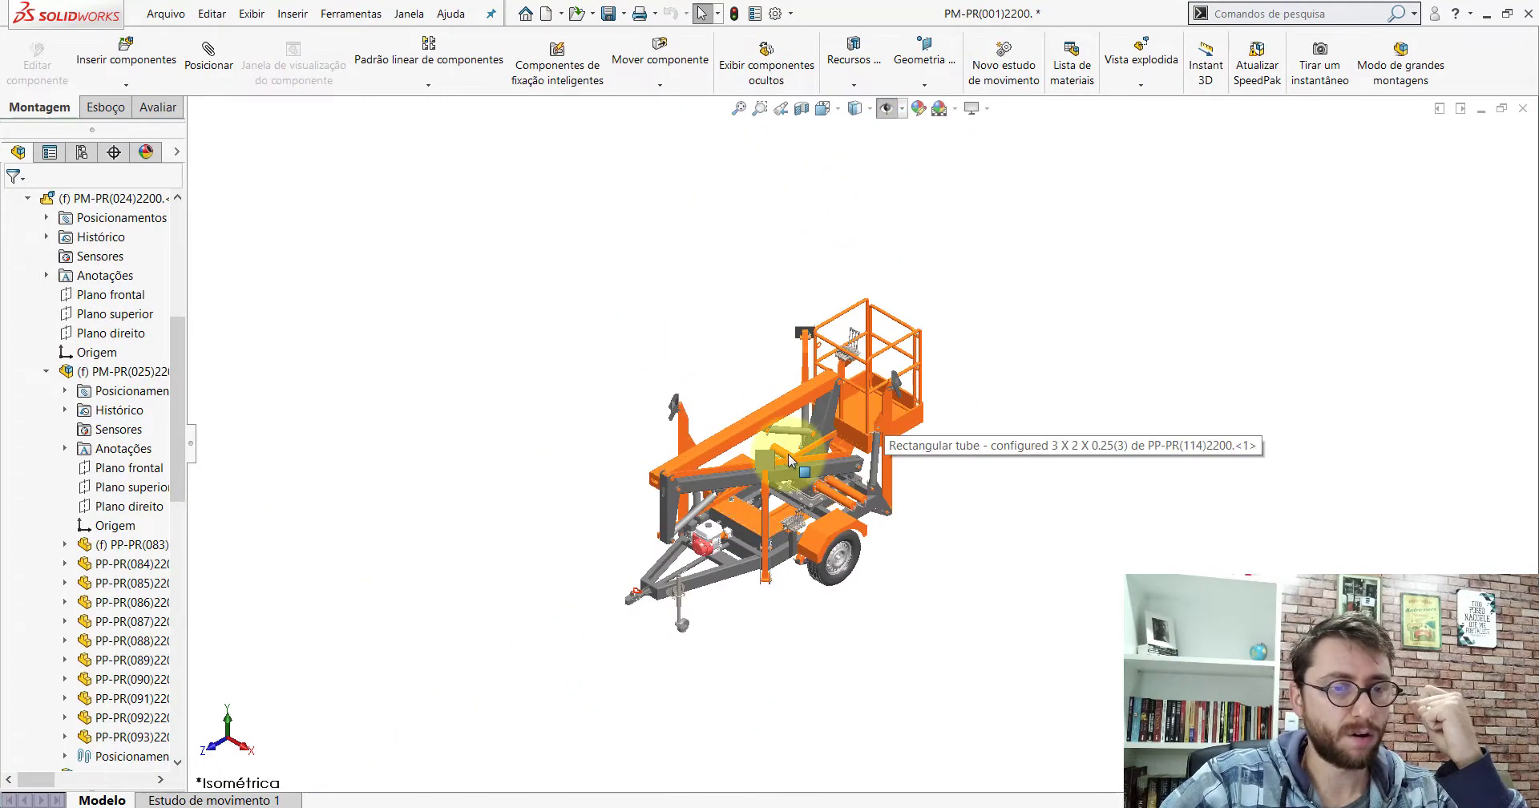
scroll(778, 465, "down", 1)
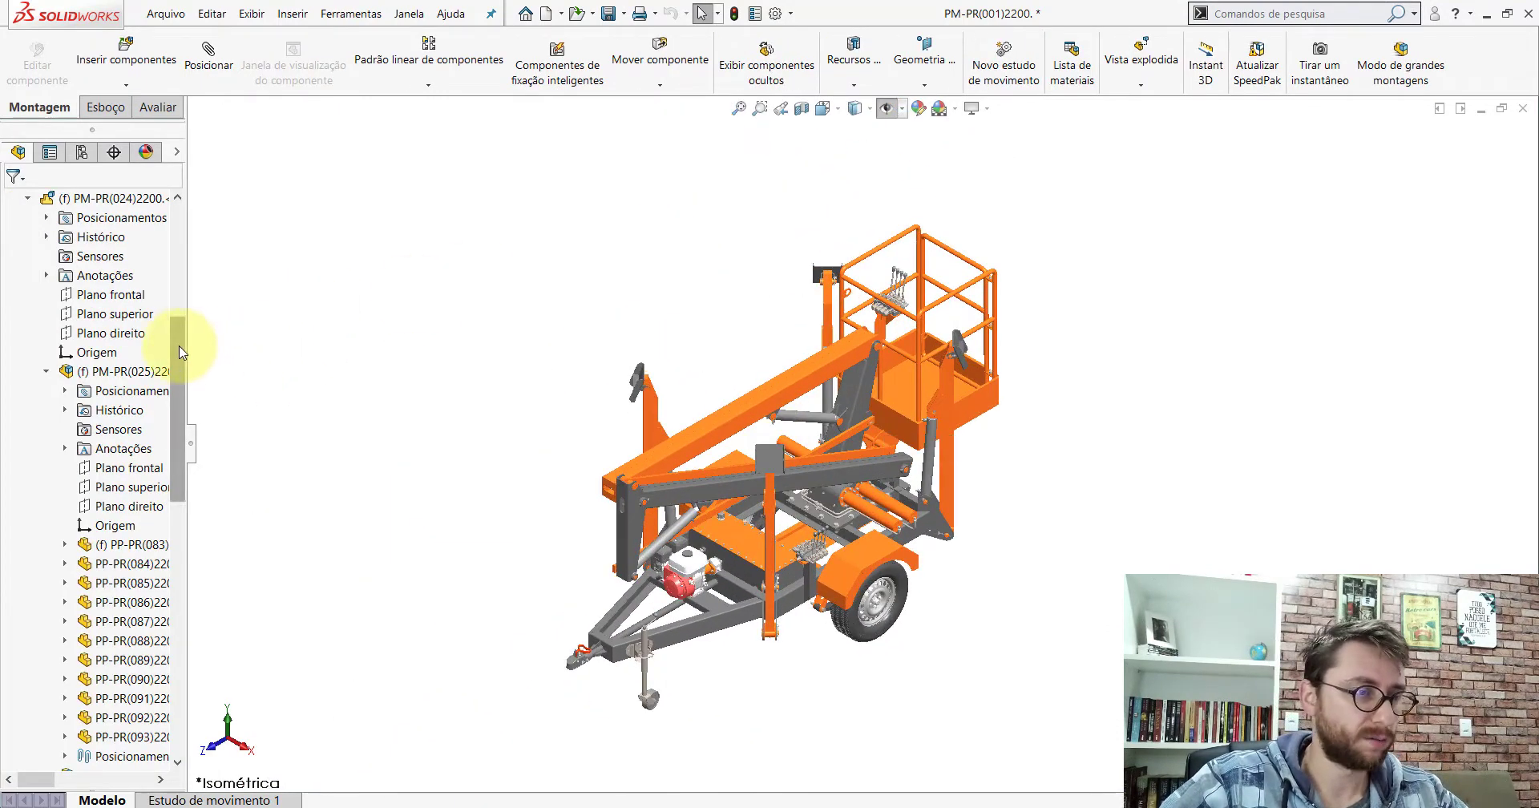
left_click_drag(178, 334, 184, 207)
left_click(106, 174)
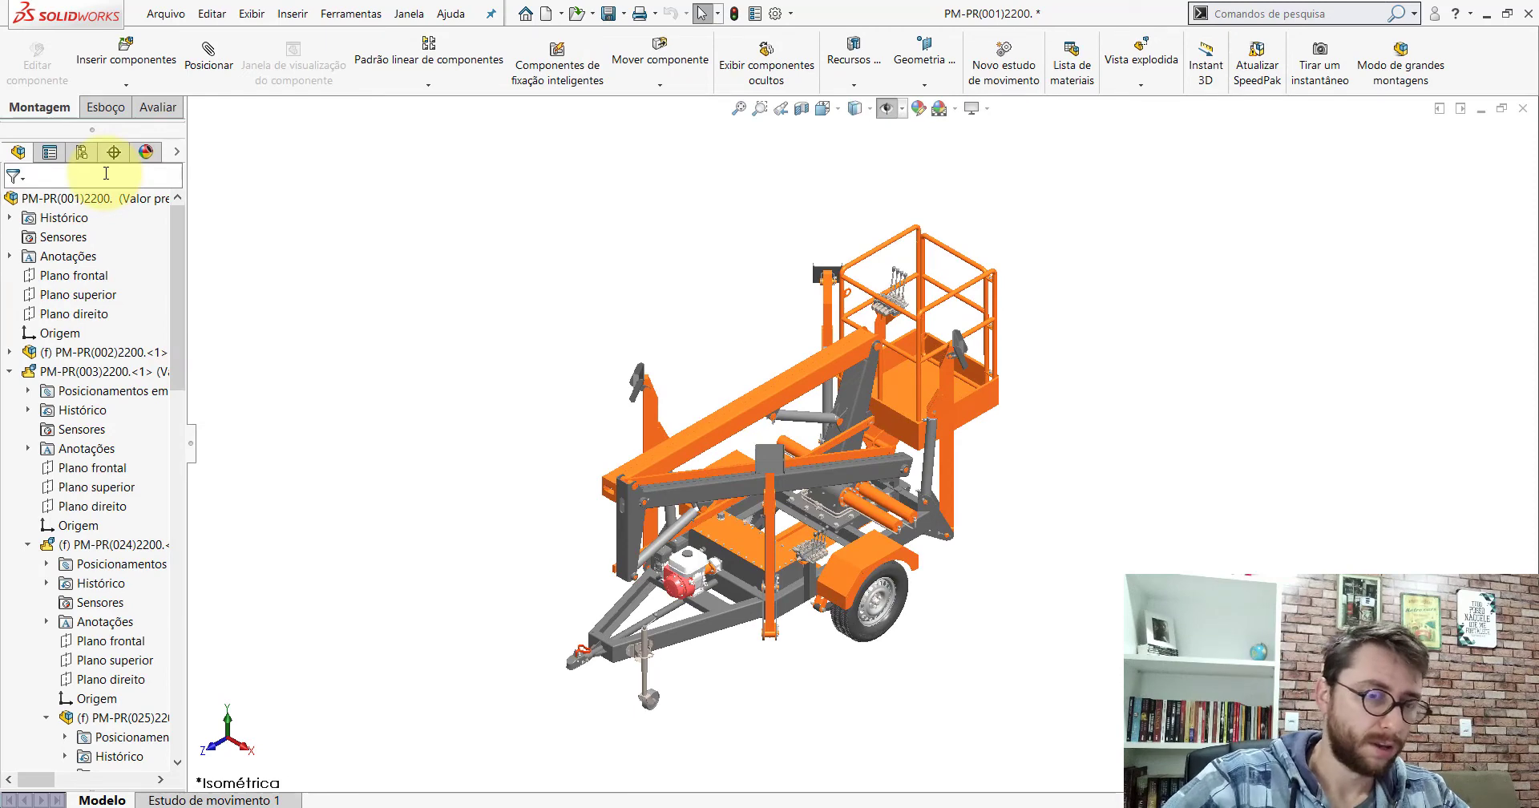
scroll(883, 396, "down", 2)
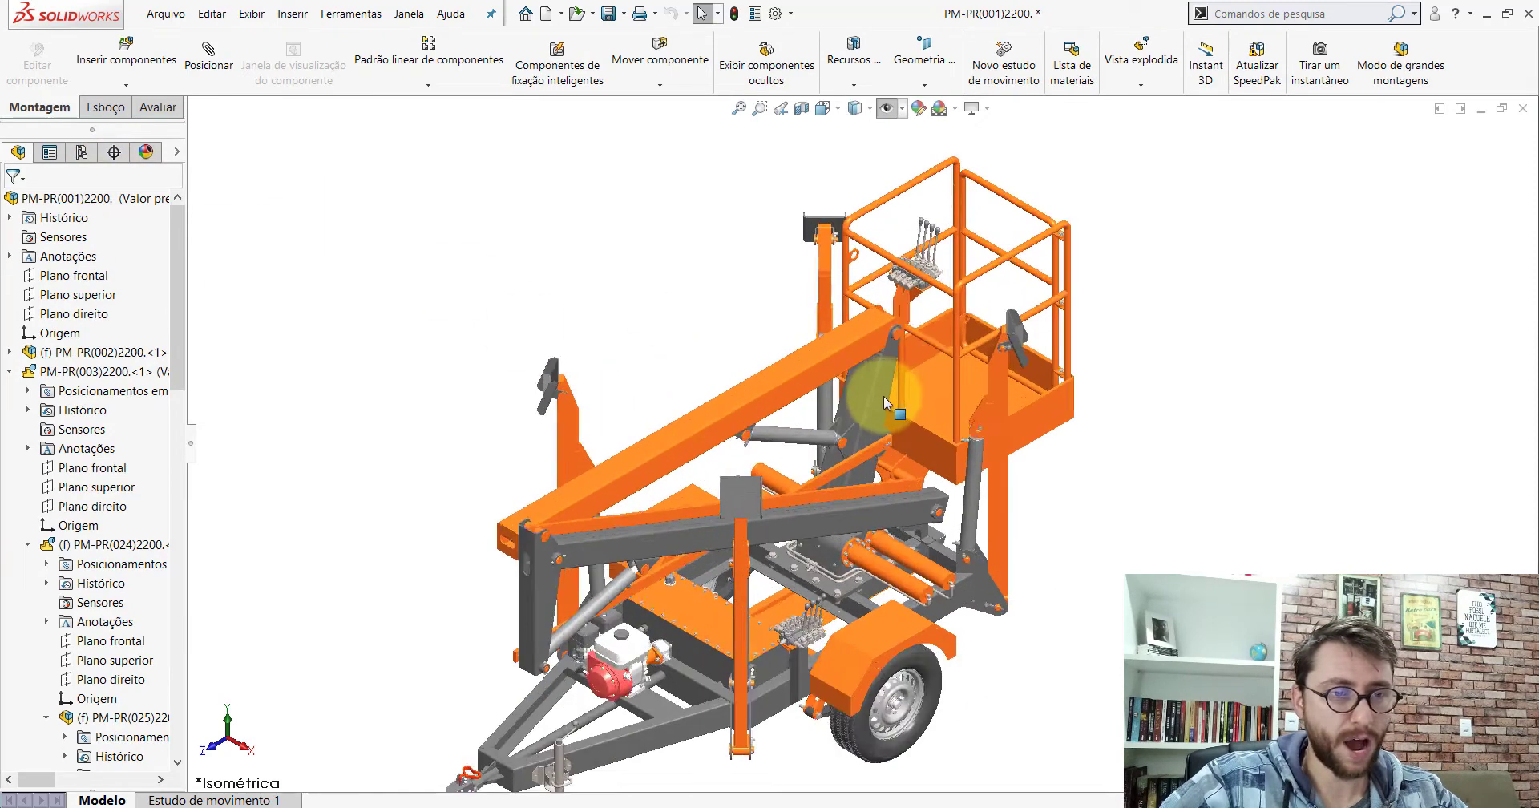
scroll(883, 396, "down", 2)
scroll(872, 412, "down", 2)
left_click(724, 330)
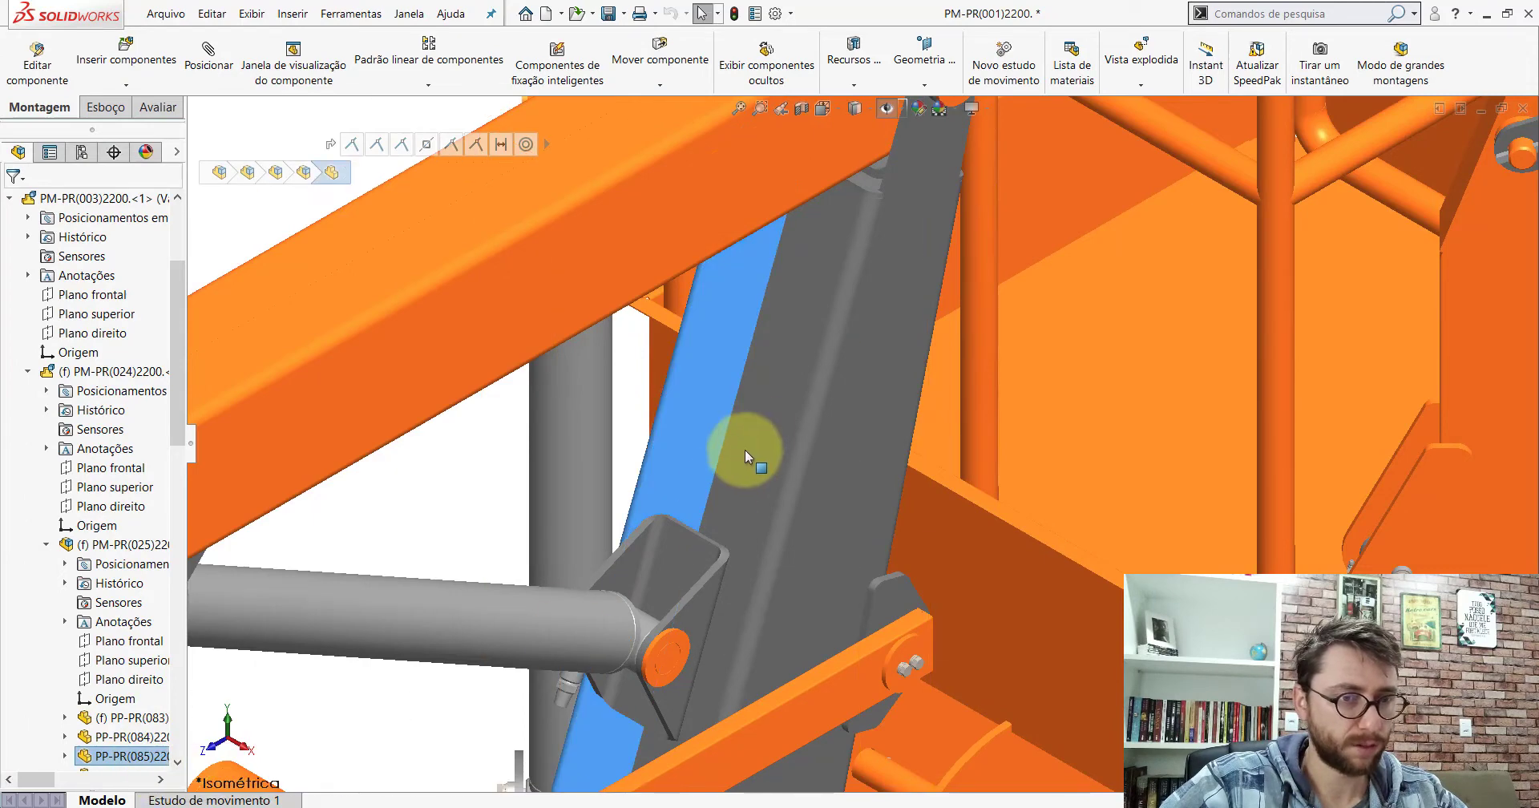
scroll(816, 458, "up", 2)
scroll(882, 400, "up", 2)
left_click(876, 396)
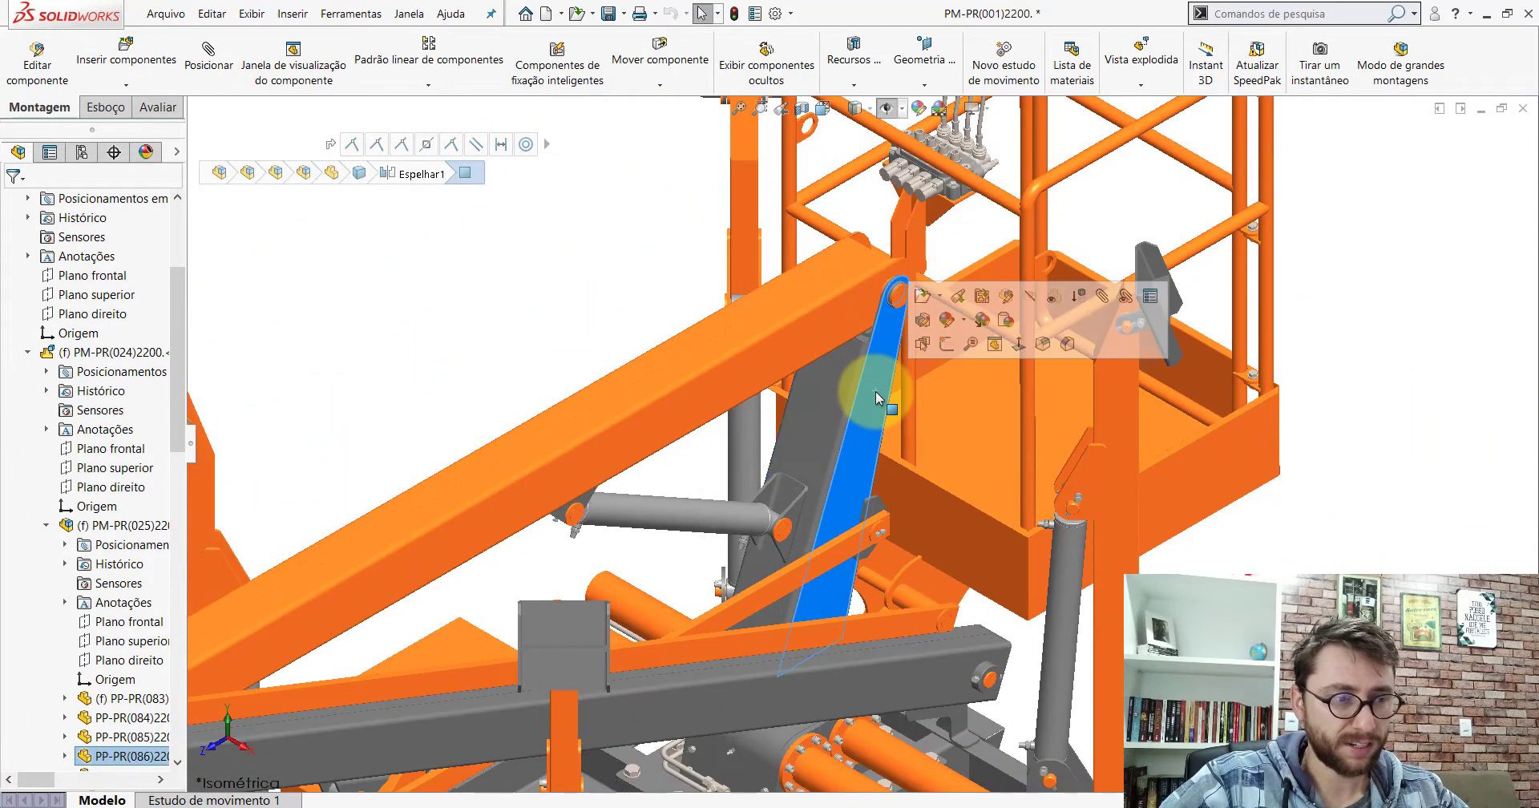
left_click_drag(877, 396, 783, 431)
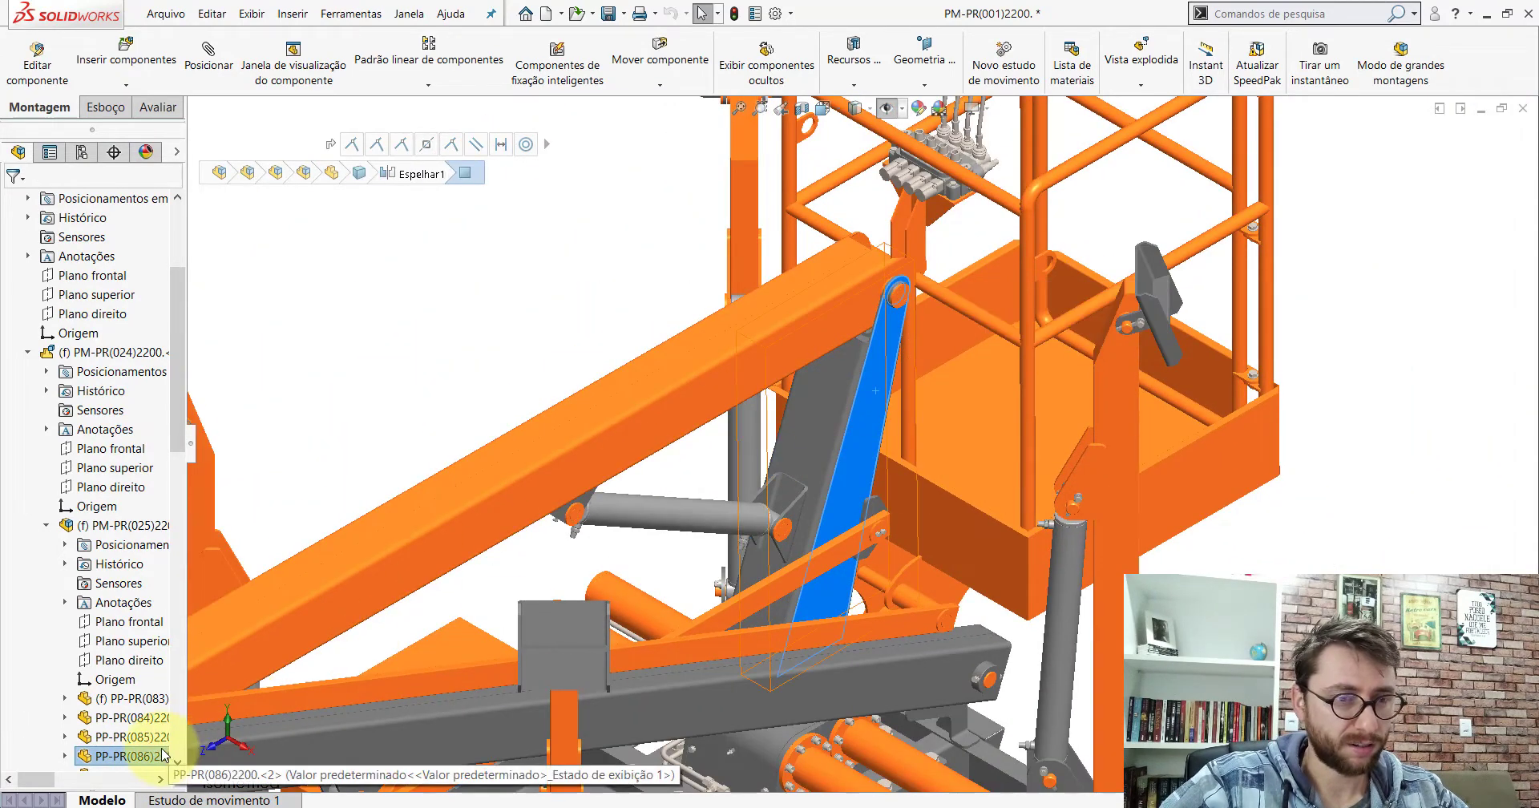
key("Escape")
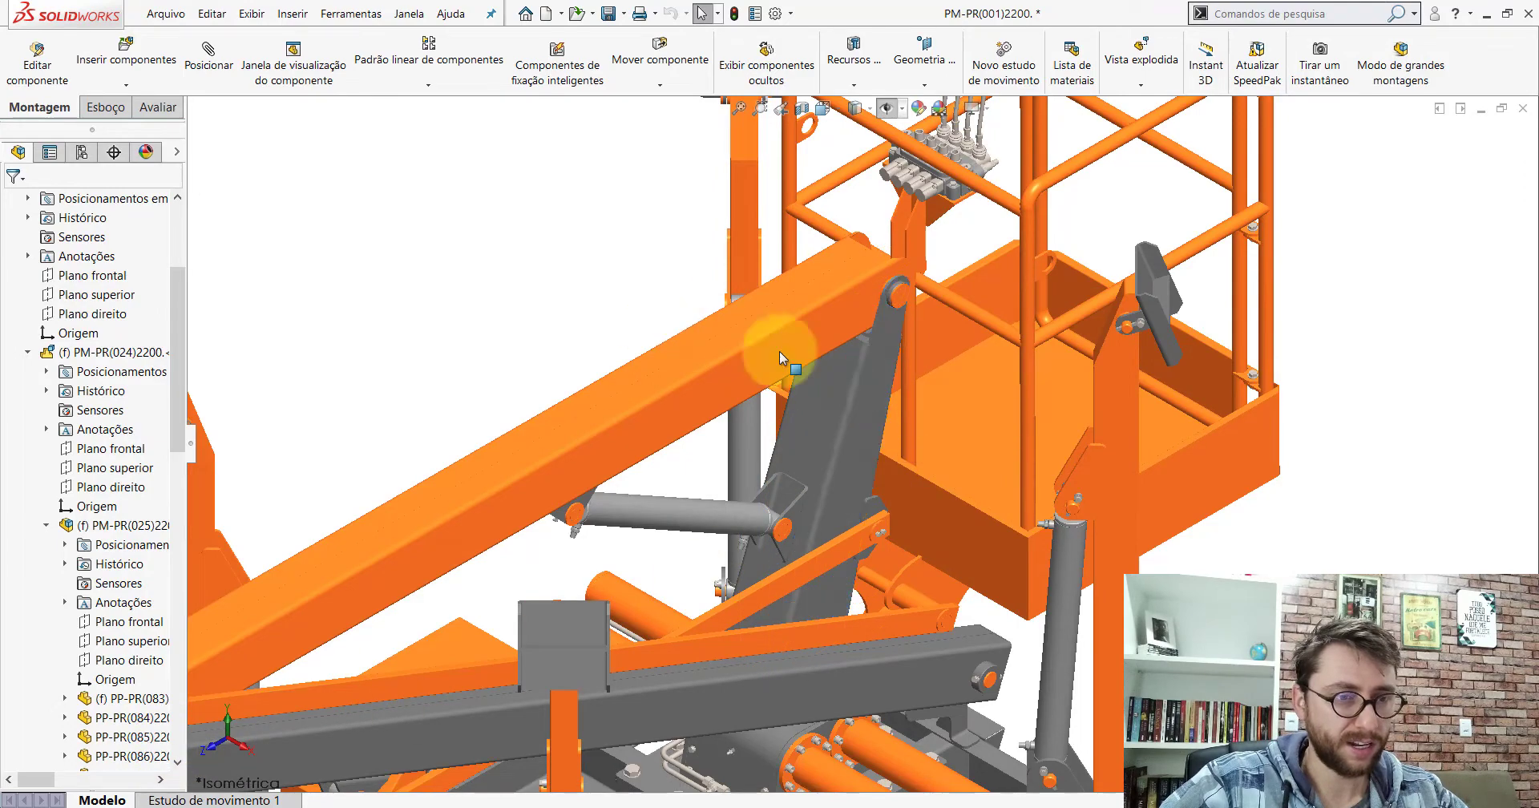
Step: Identify plates PP-PR(085) and mirrored PP-PR(086), then show the whole trailer lift isometrically
left_click(806, 388)
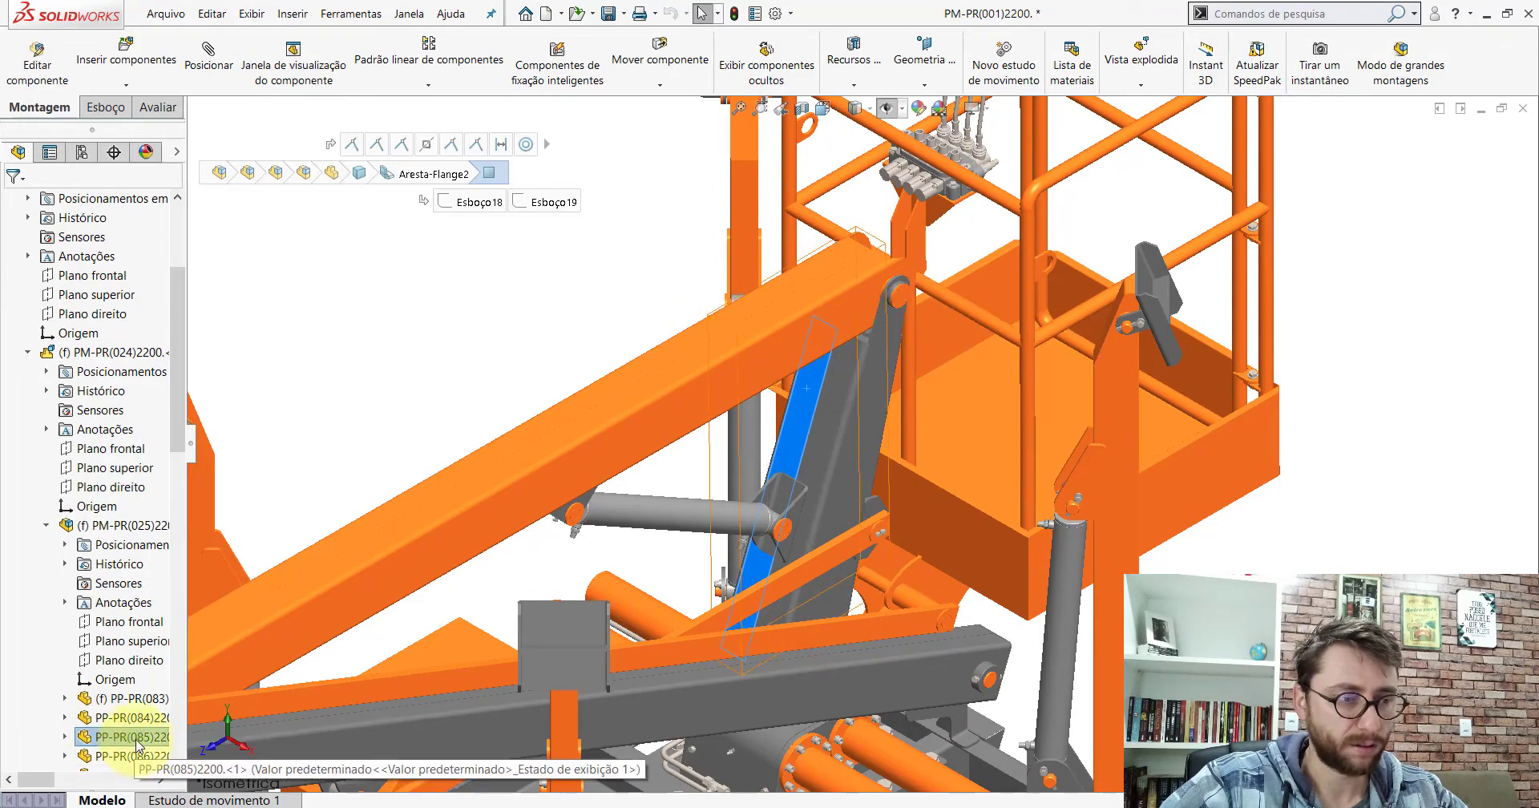
mouse_move(721, 446)
middle_mouse_down()
mouse_move(1009, 492)
mouse_move(823, 454)
middle_mouse_up()
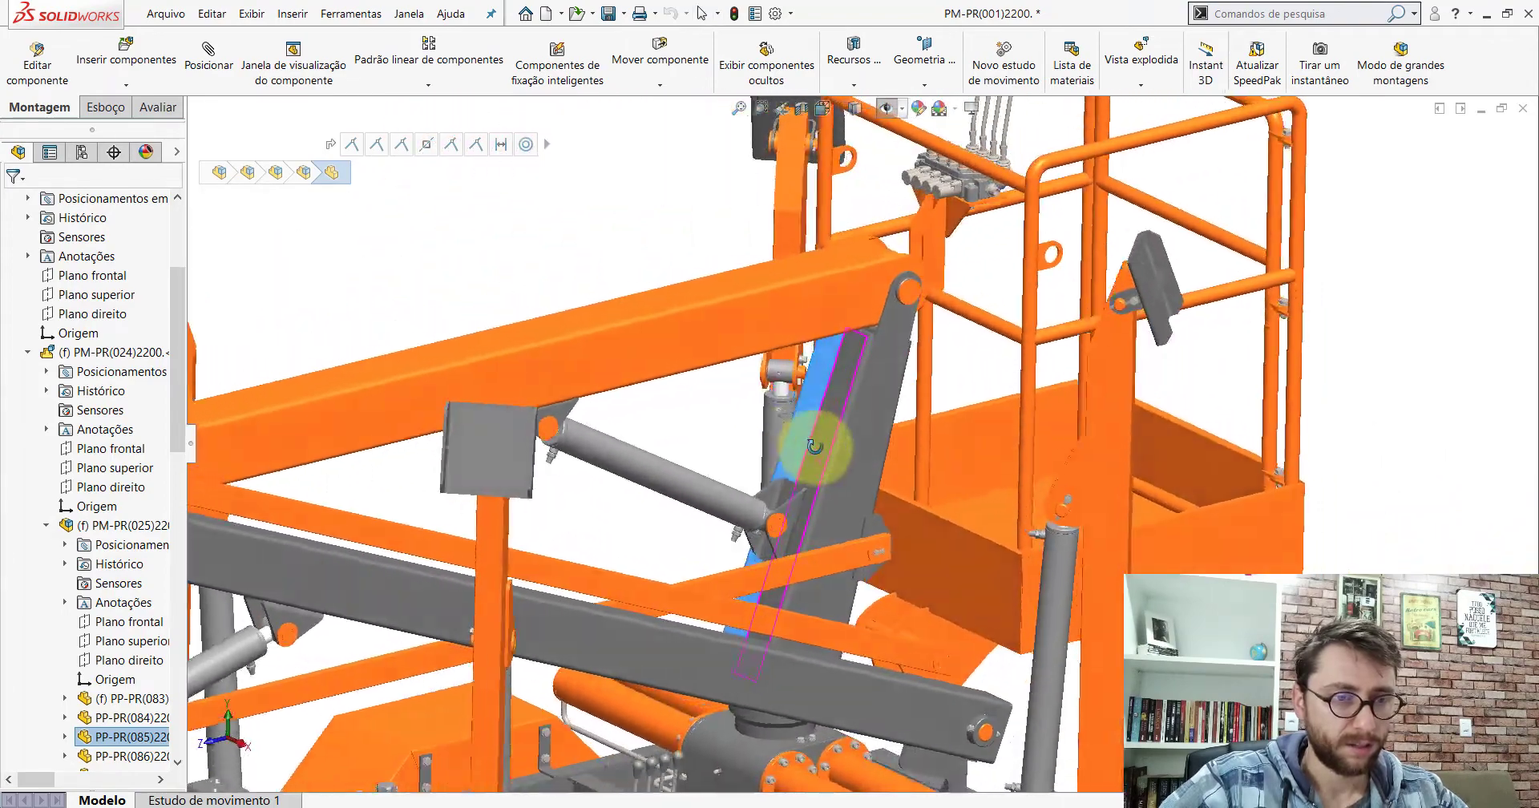
scroll(838, 427, "down", 3)
scroll(842, 413, "down", 2)
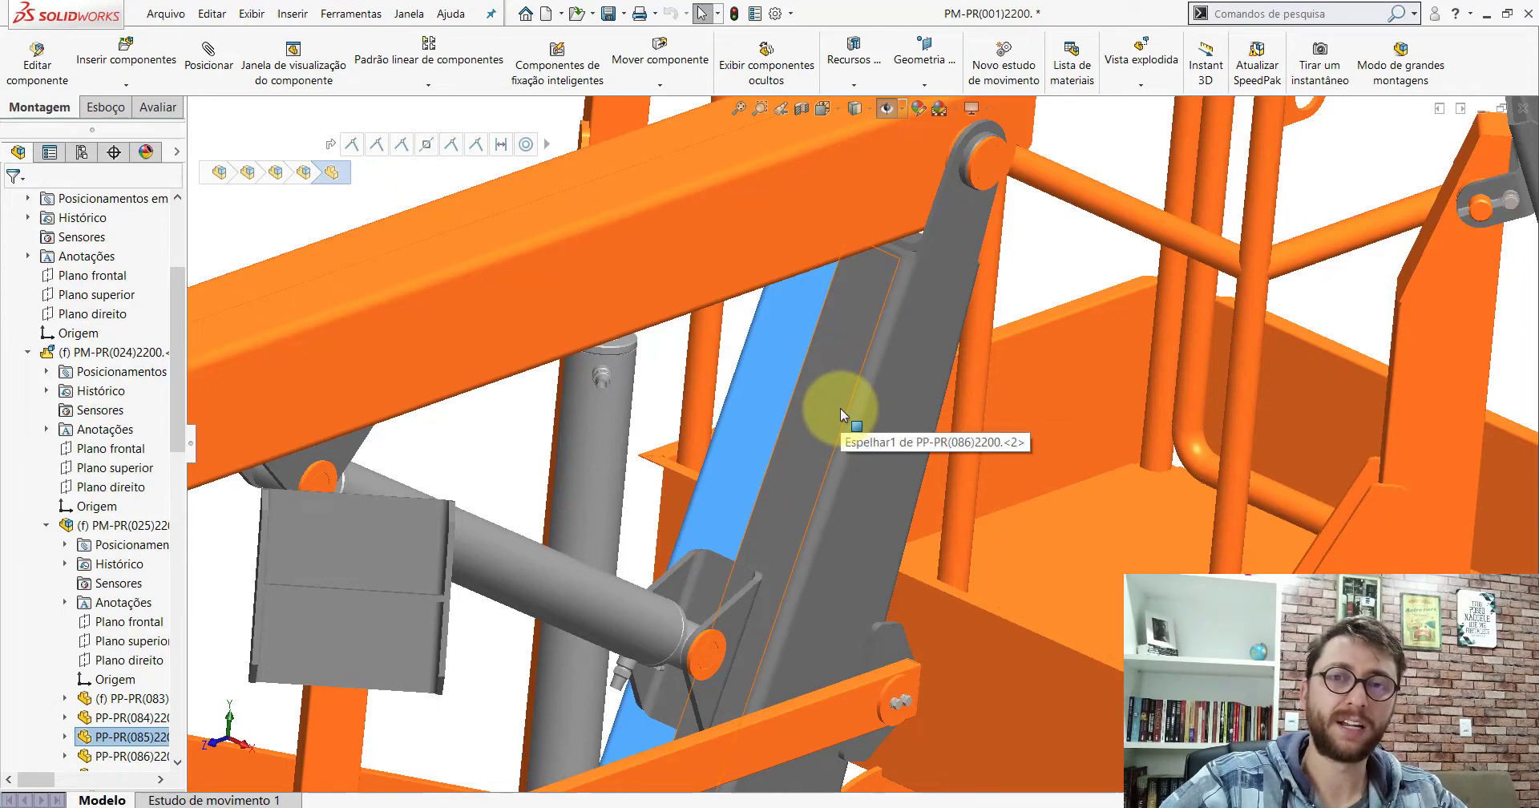
left_click(515, 406)
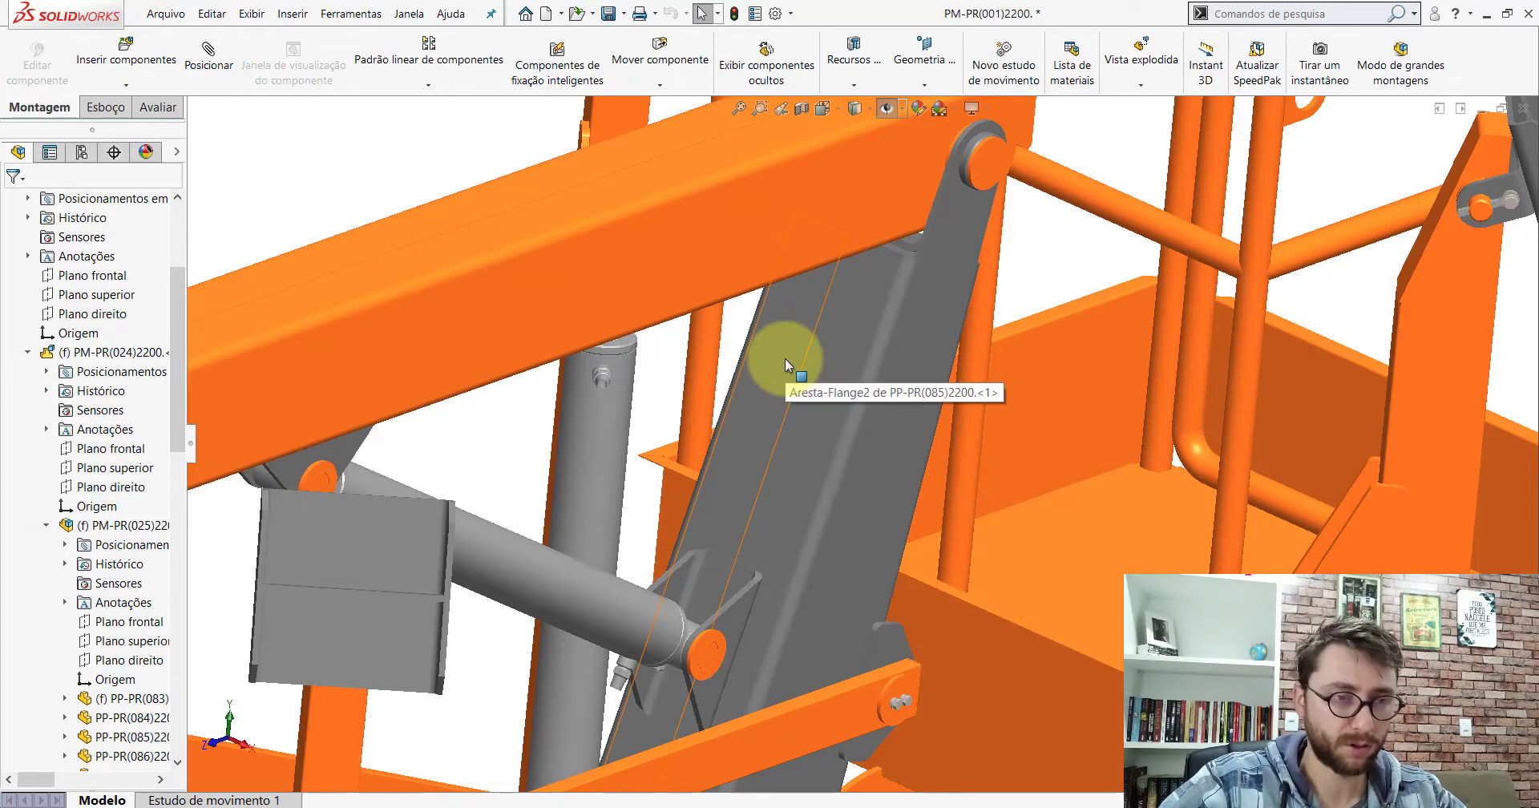
left_click(883, 430)
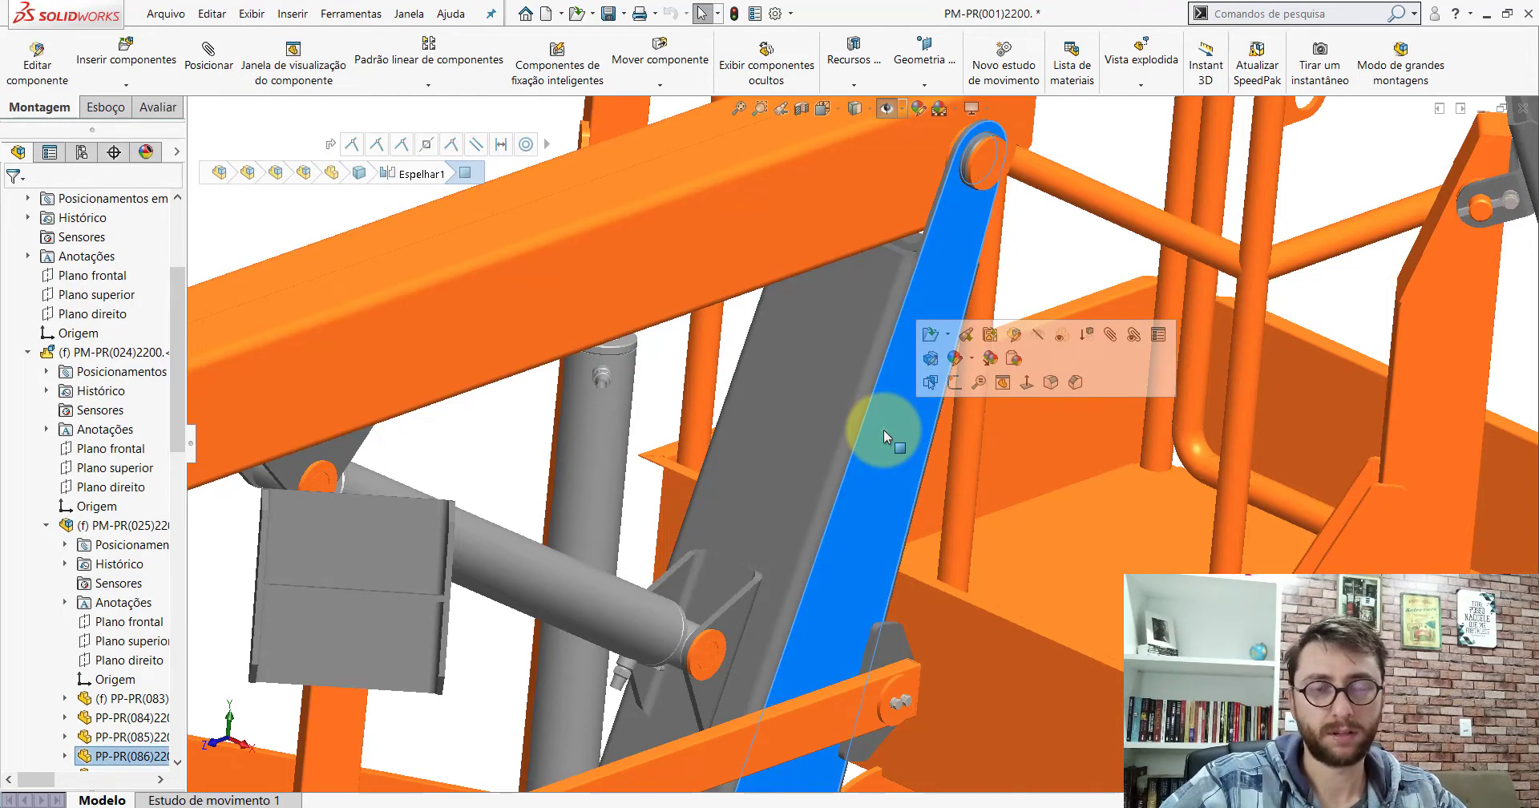
left_click(661, 416)
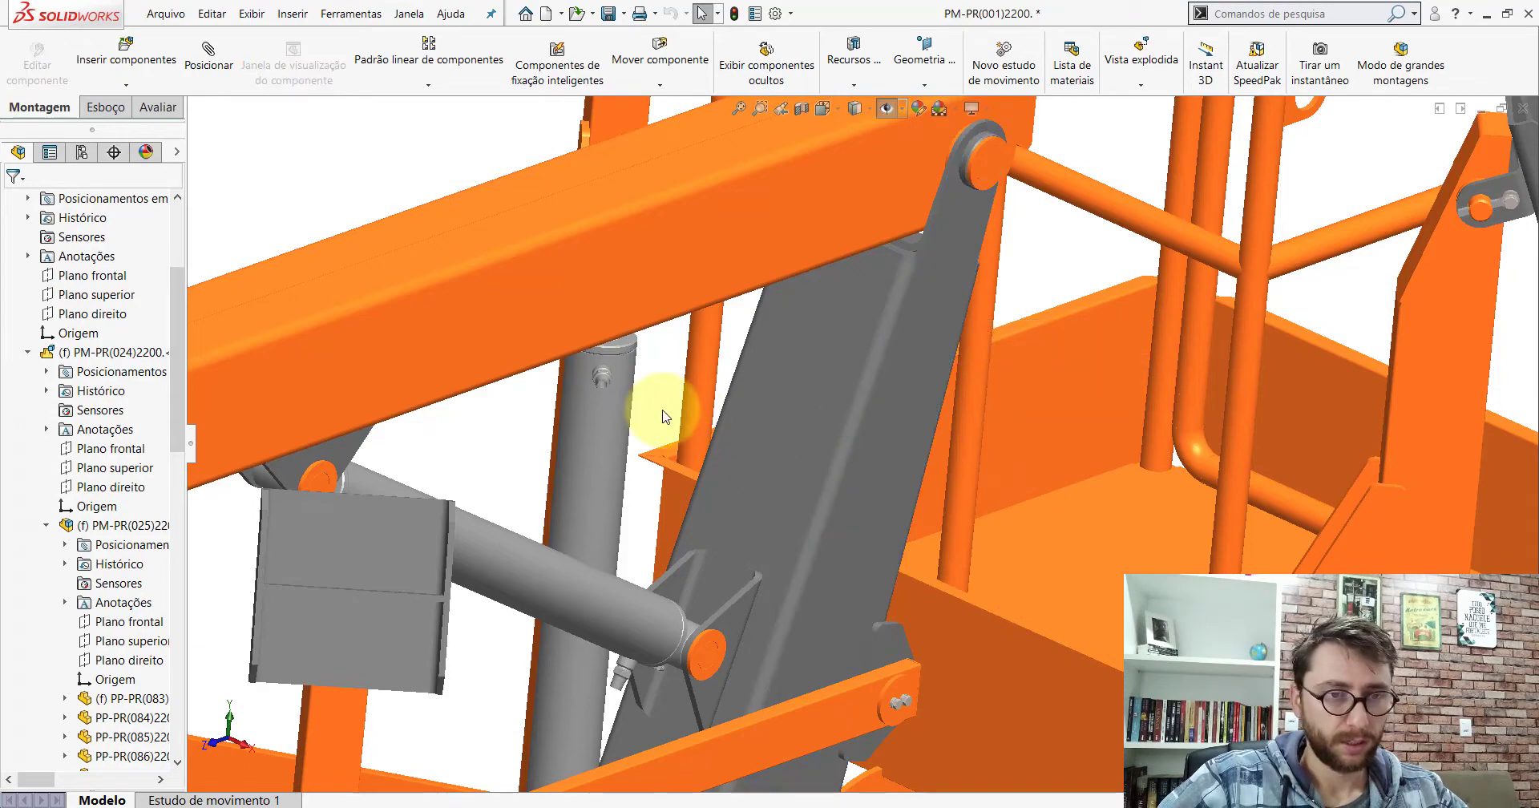
left_click(837, 113)
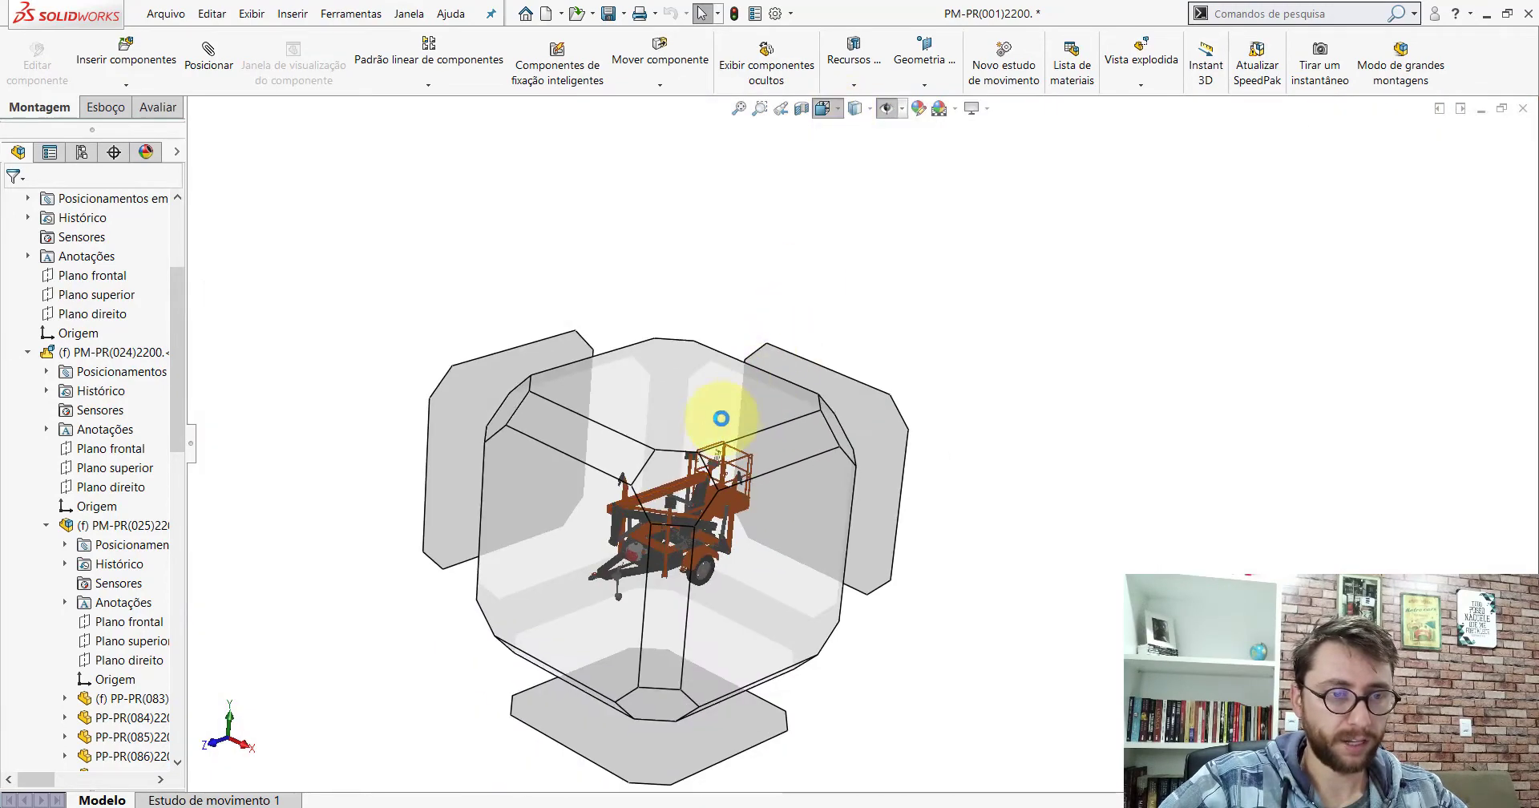
left_click(721, 418)
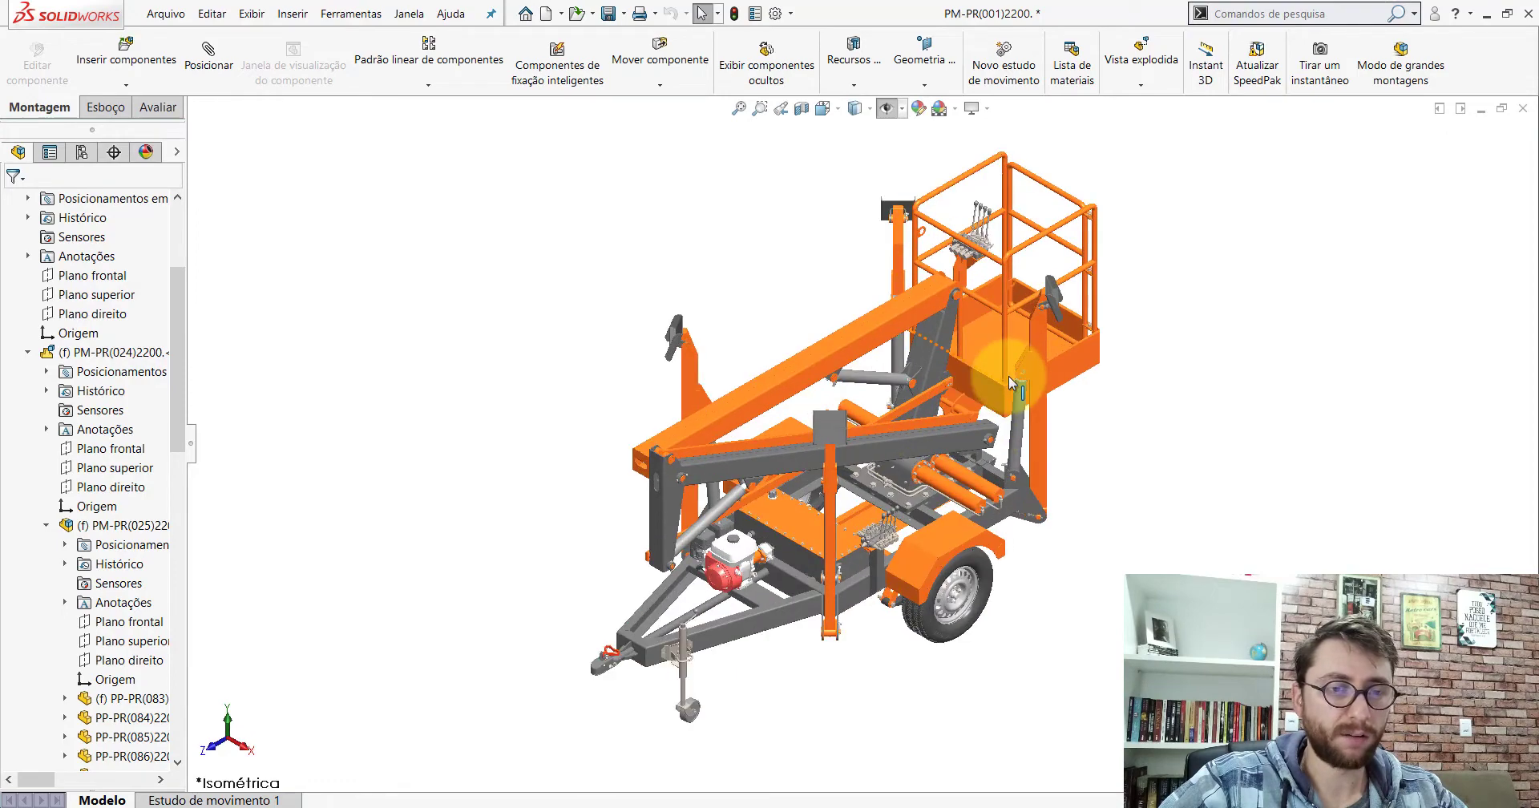
scroll(1012, 383, "down", 5)
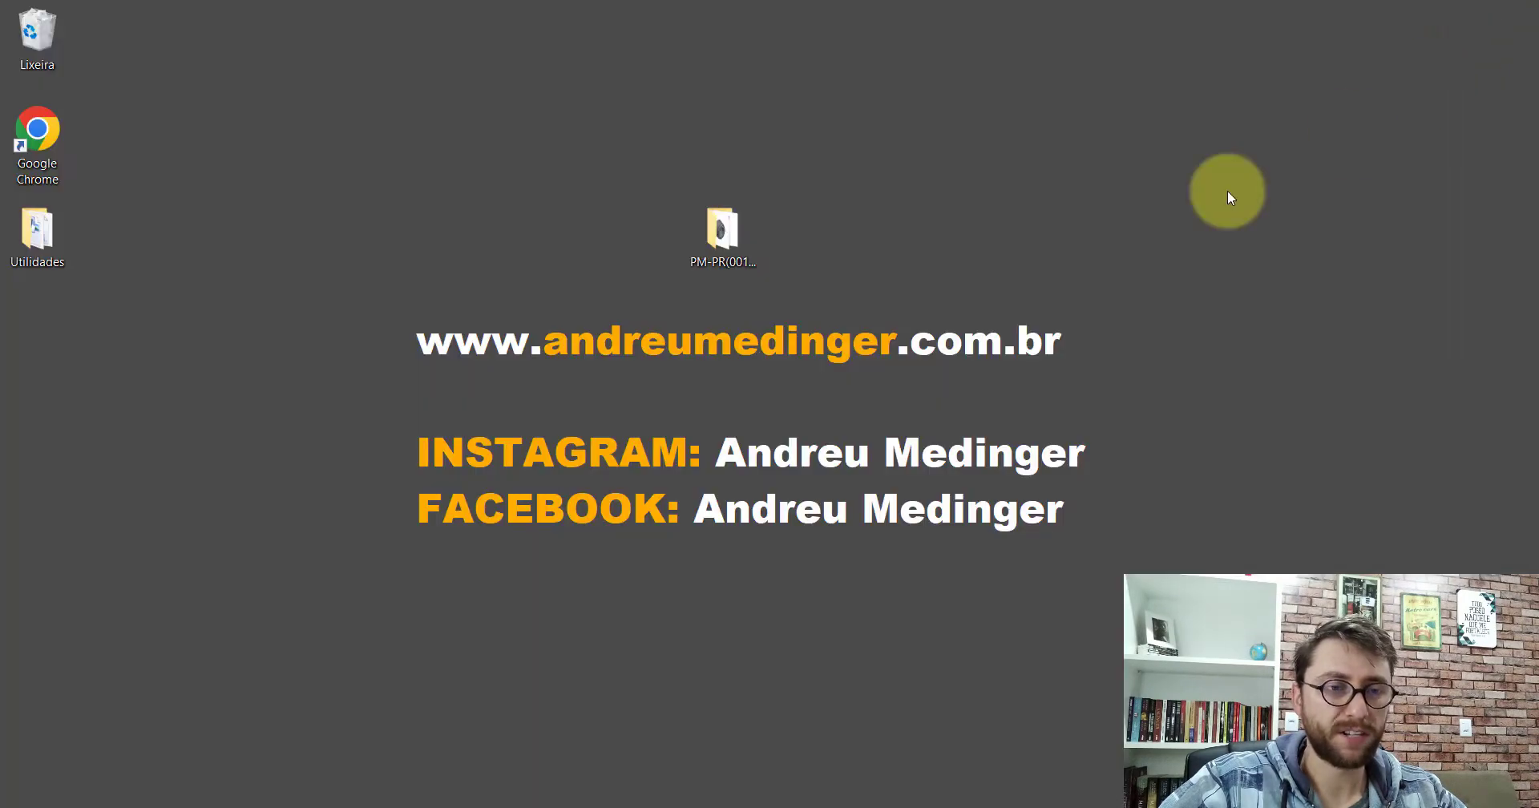
Step: In folder PM-PR(001)2200, copy and paste the PP-PR(086)2200 part file
double_click(721, 228)
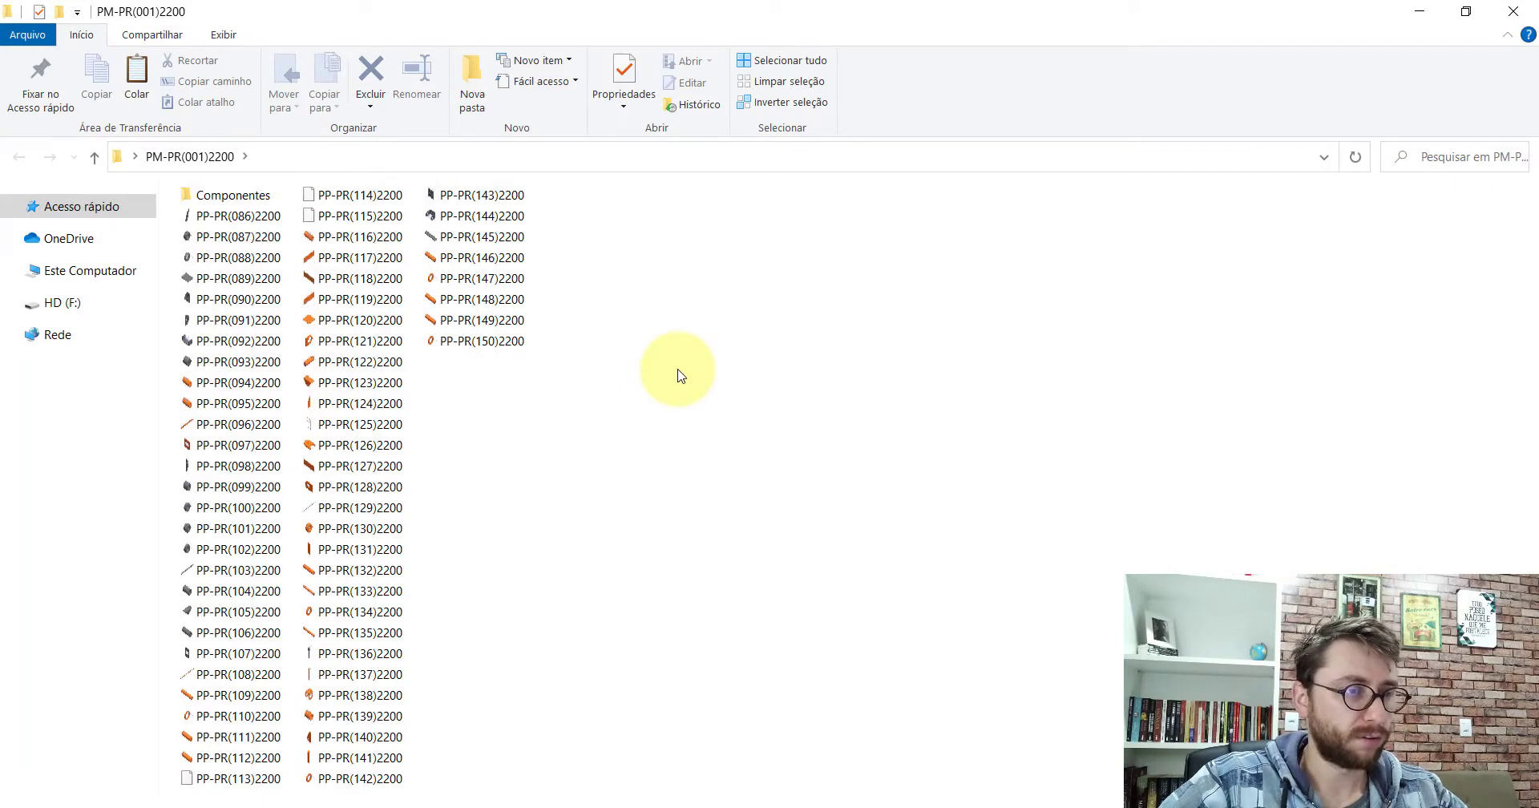
right_click(228, 217)
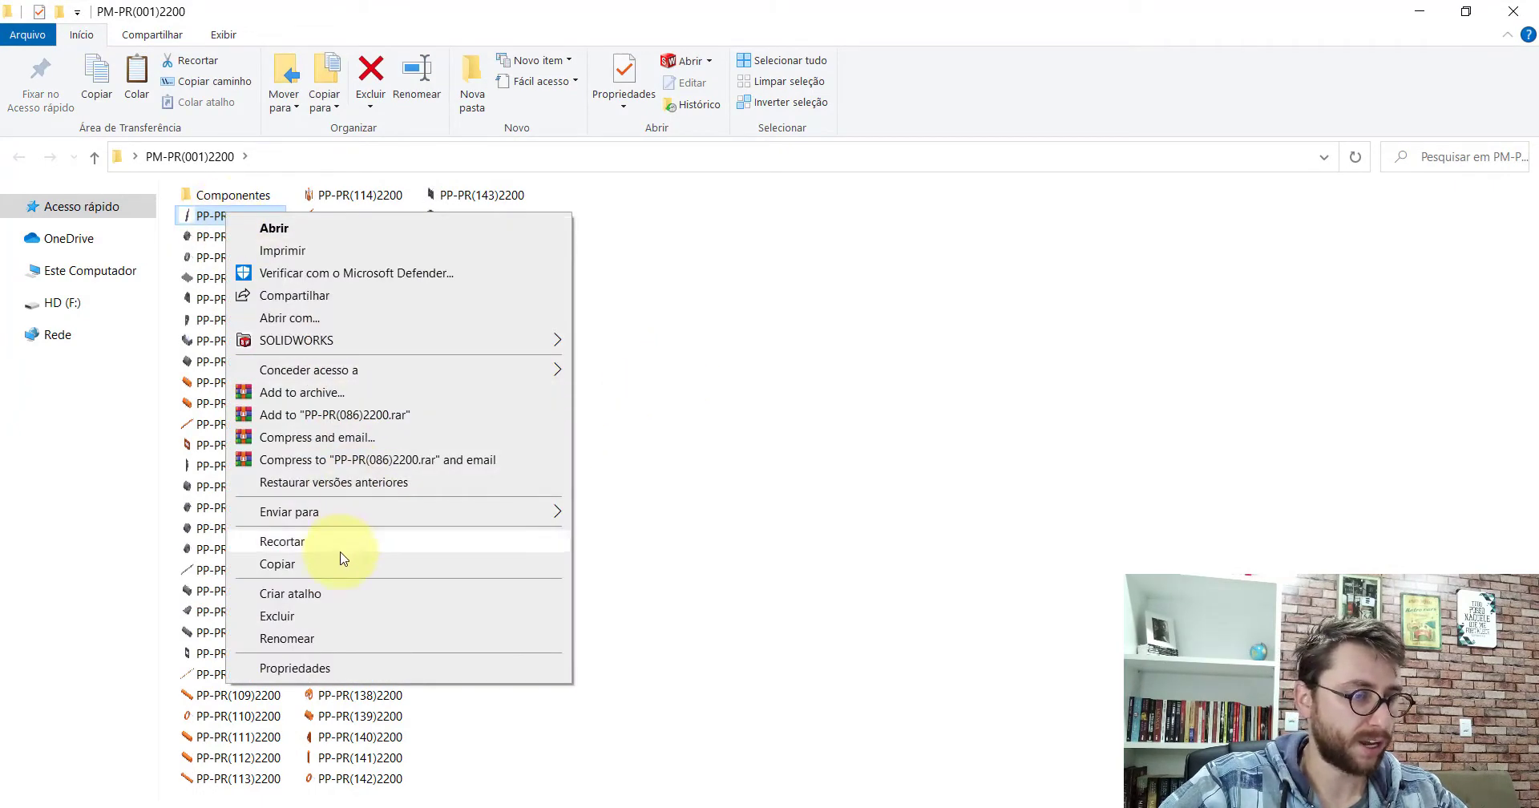
left_click(289, 566)
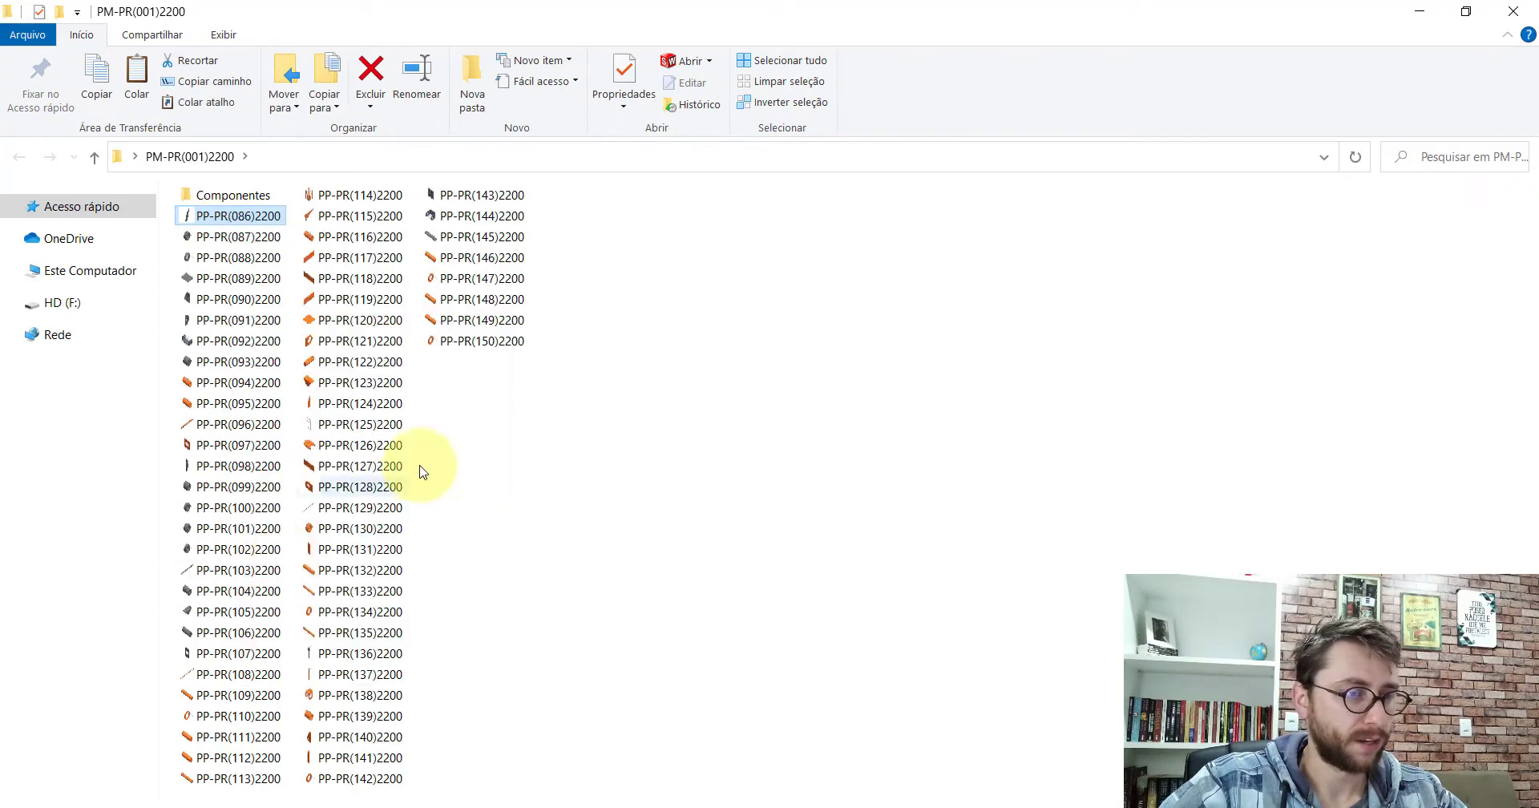
right_click(509, 449)
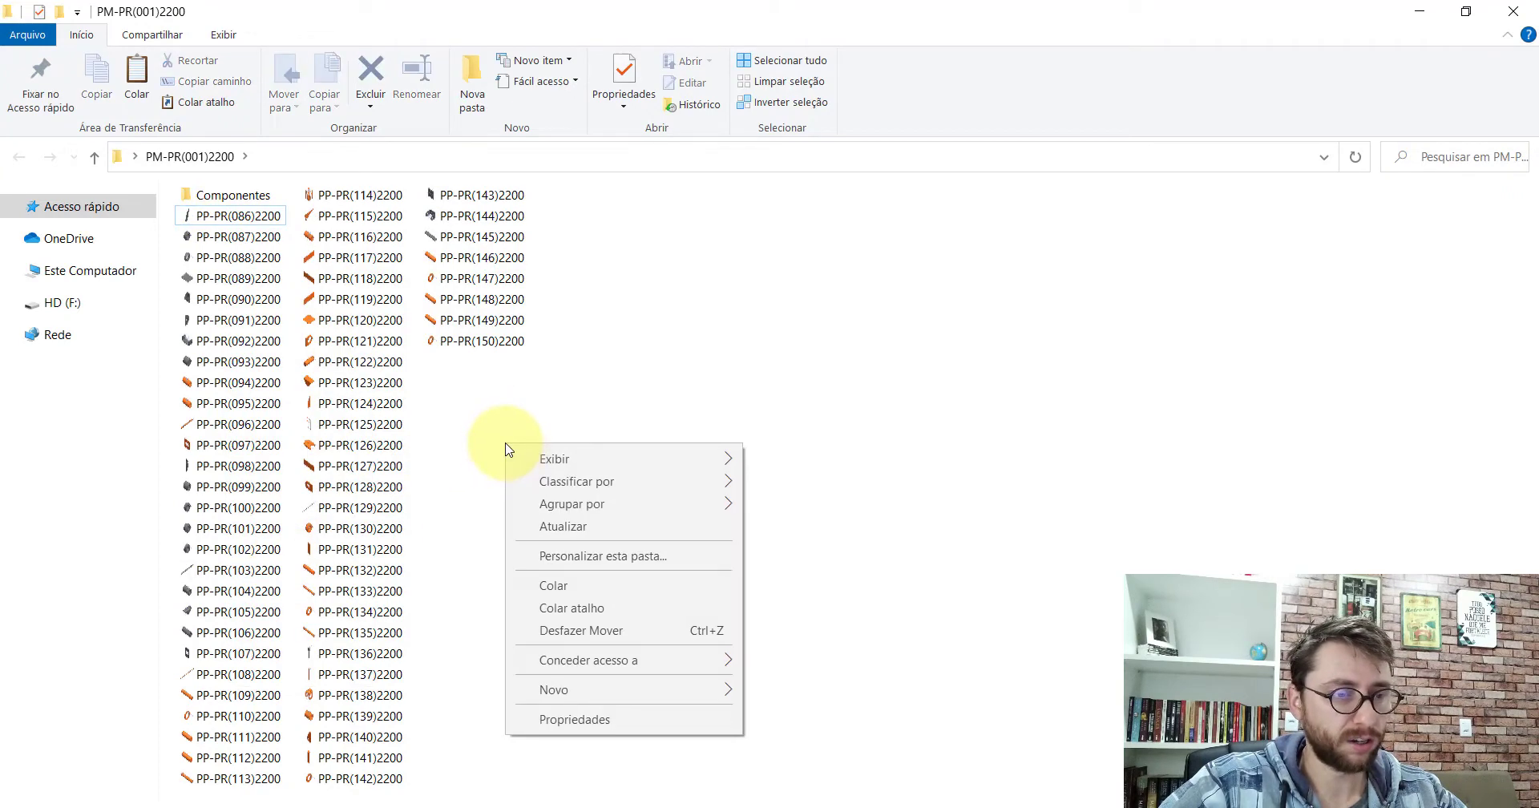
left_click(577, 588)
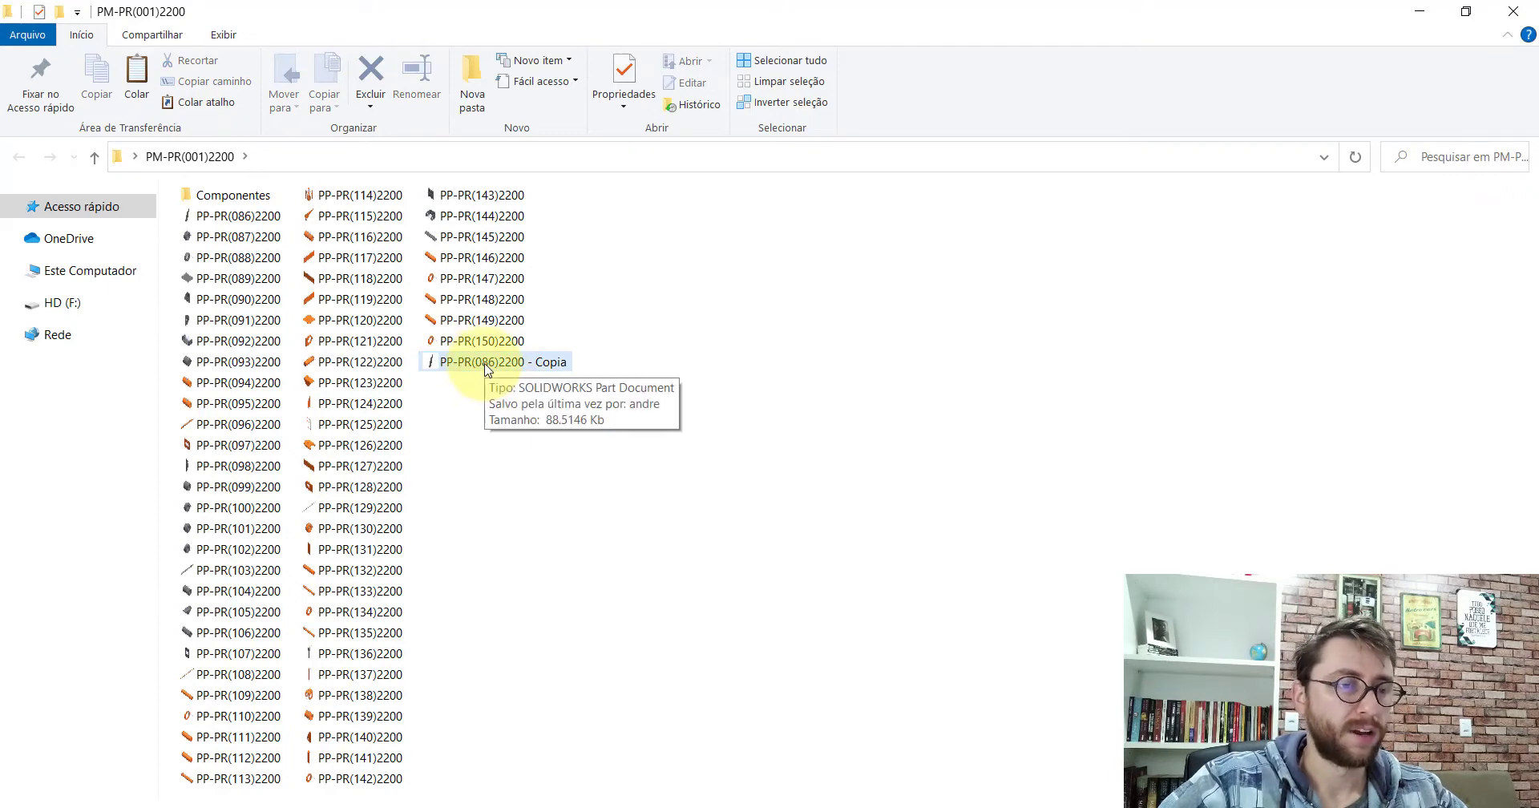
Step: Rename the duplicate to PP-PR(085)2200 and refresh the folder
right_click(486, 363)
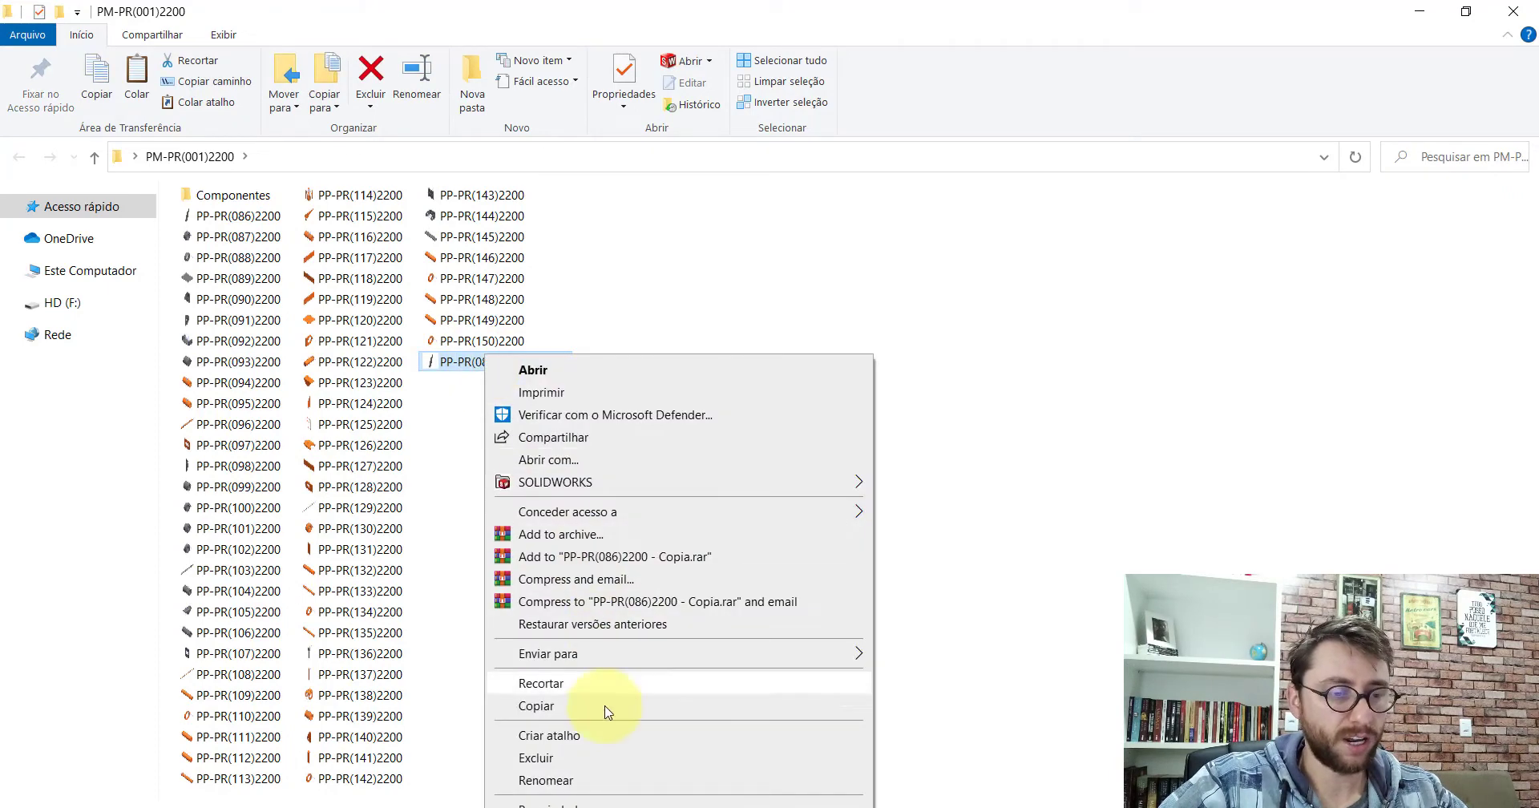
left_click(543, 780)
key("End")
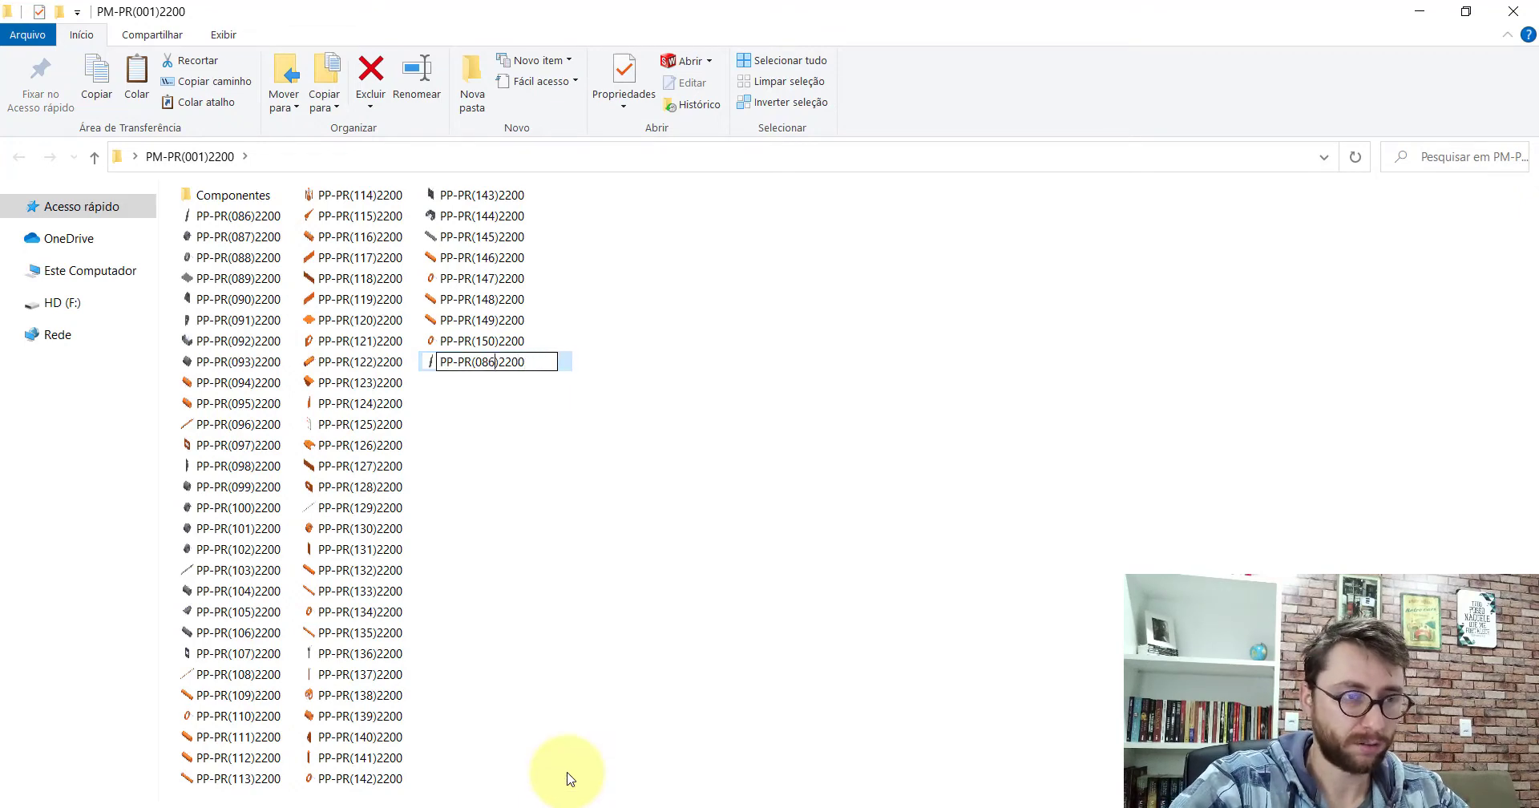
type("5")
left_click(618, 449)
right_click(629, 281)
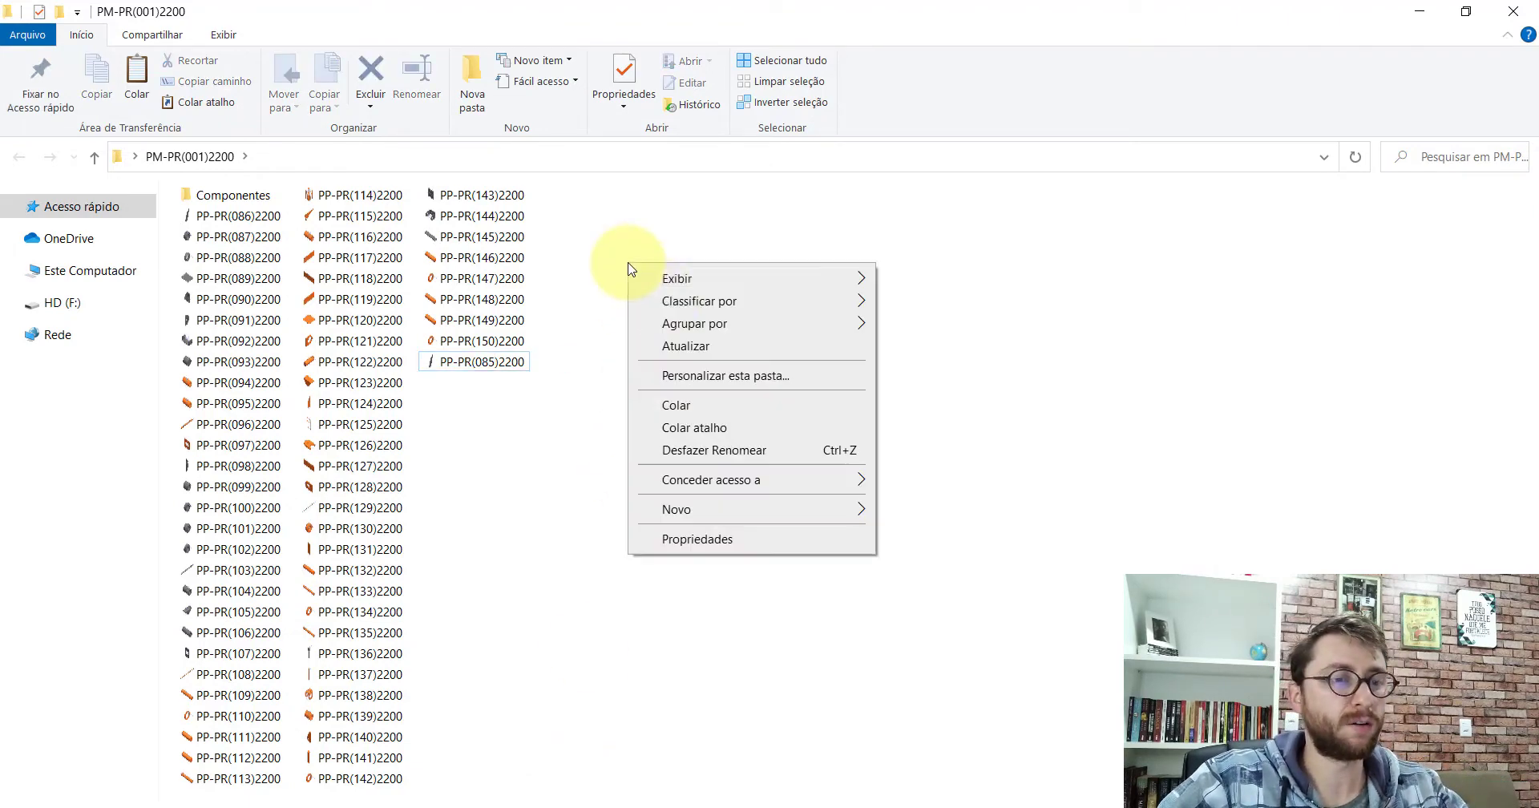
left_click(671, 345)
Step: Compare the two part files, then open PP-PR(085)2200 in SolidWorks
left_click(243, 221)
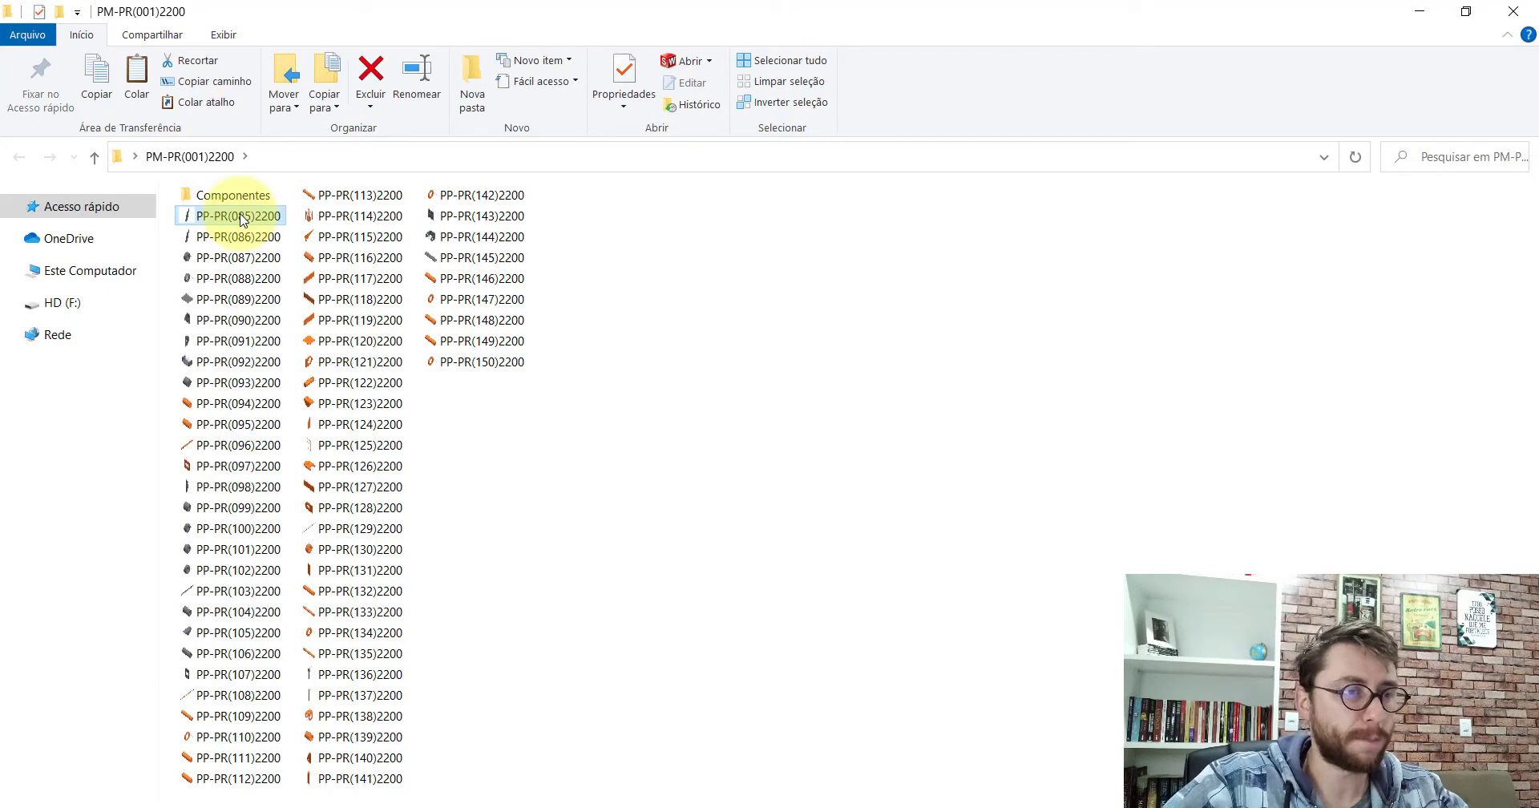
left_click(617, 384)
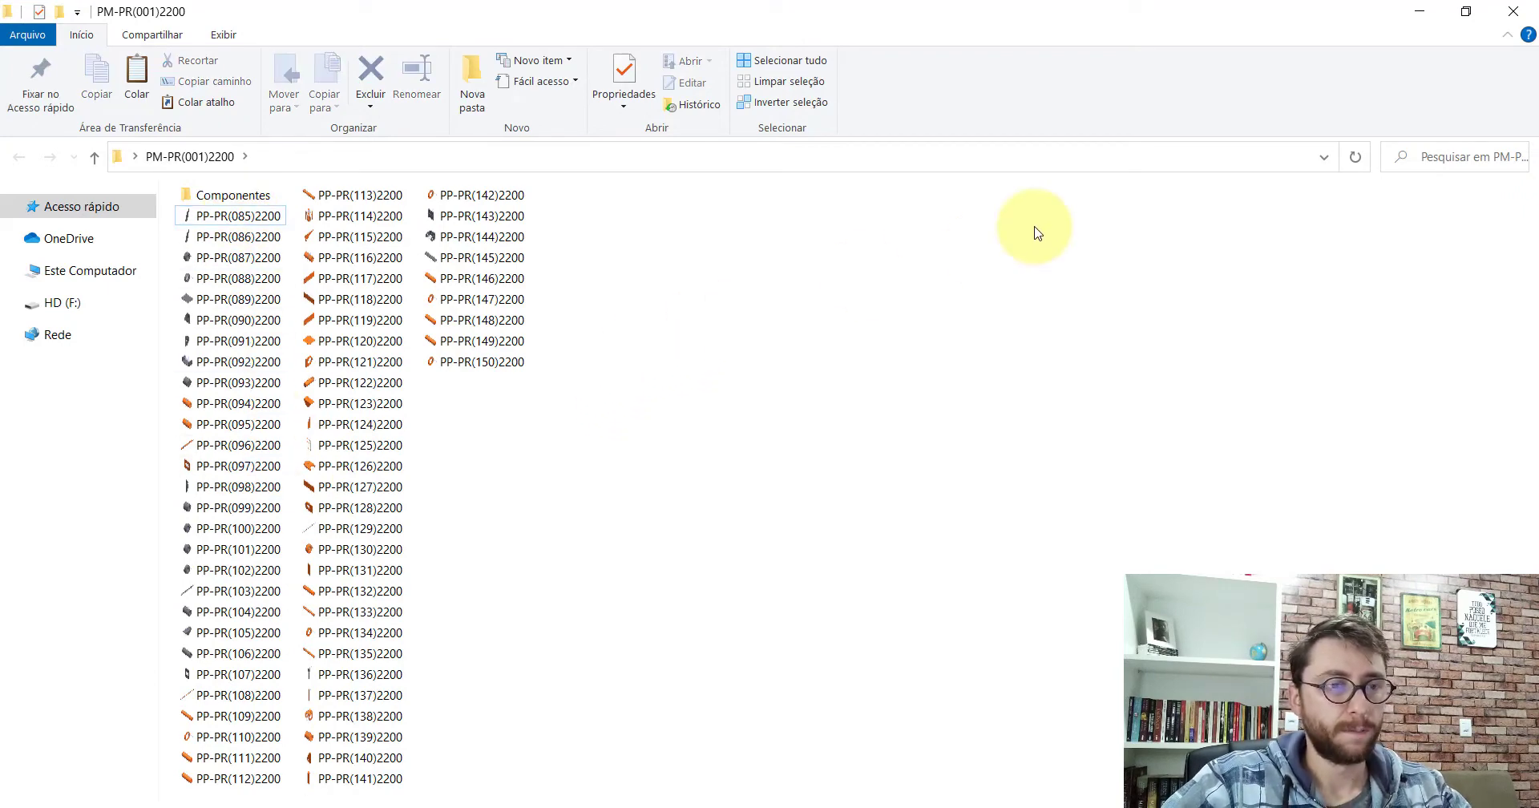
left_click(252, 240)
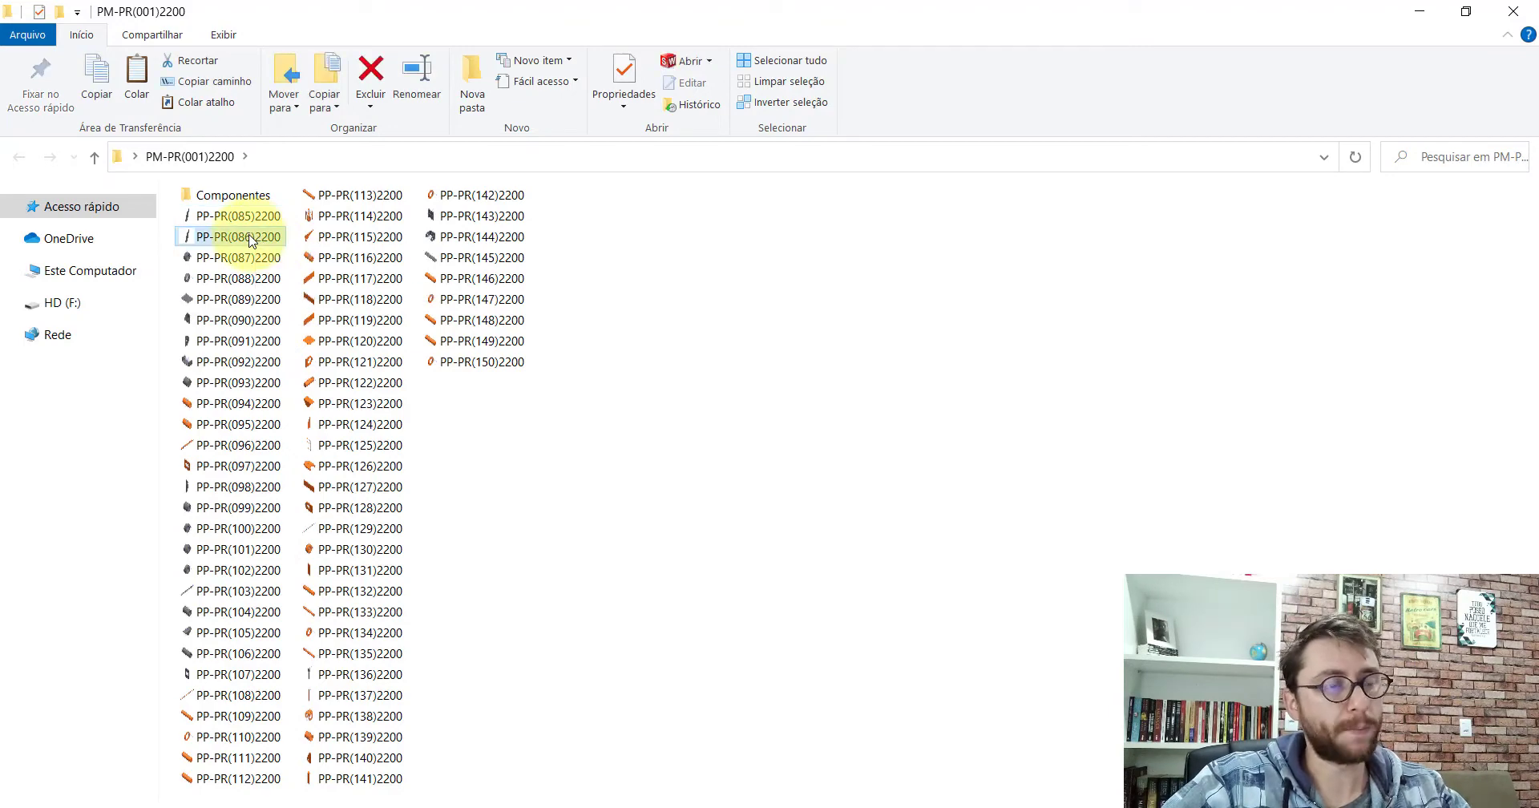
left_click(257, 221)
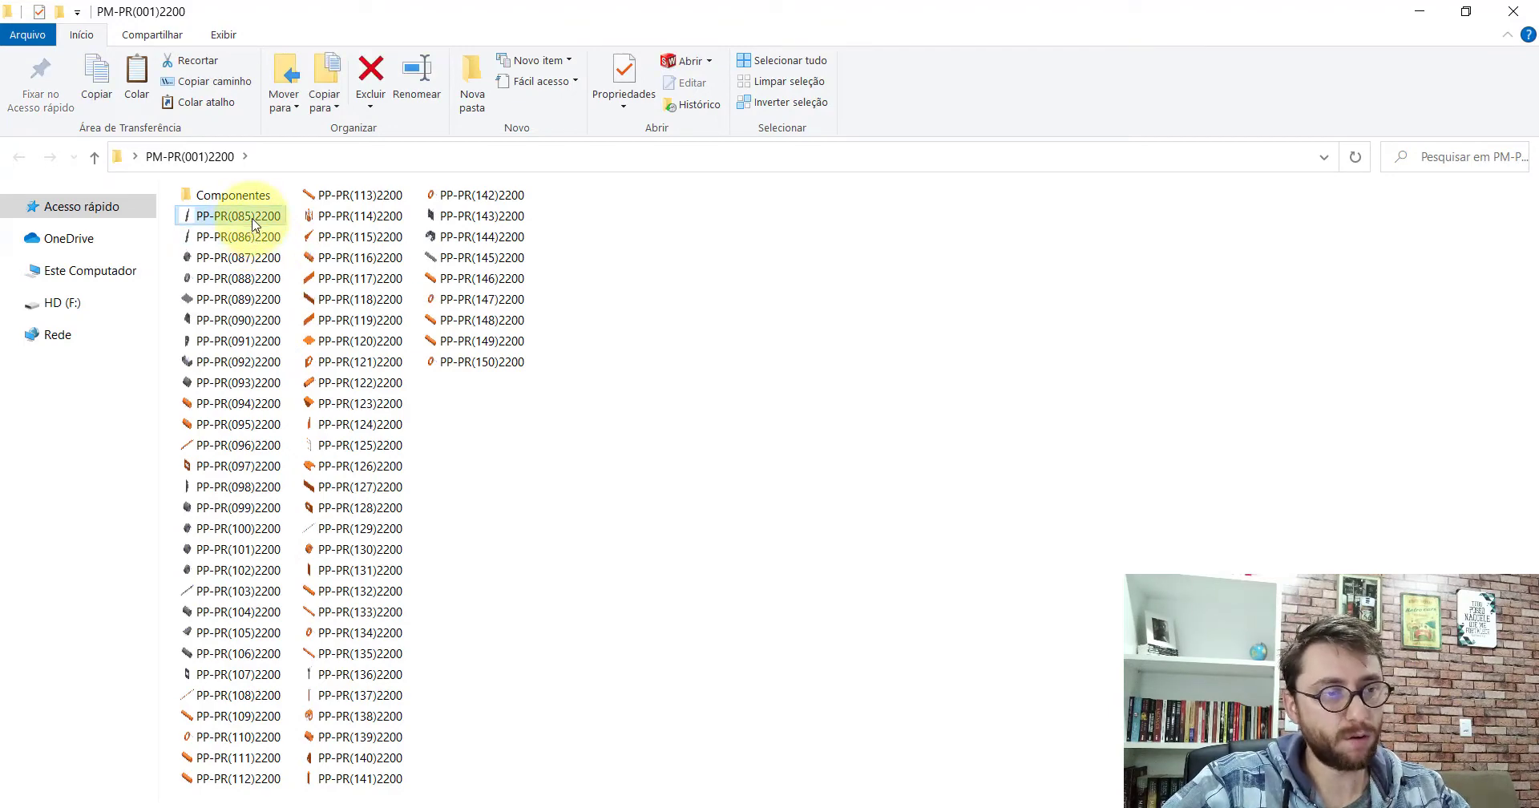
left_click(485, 413)
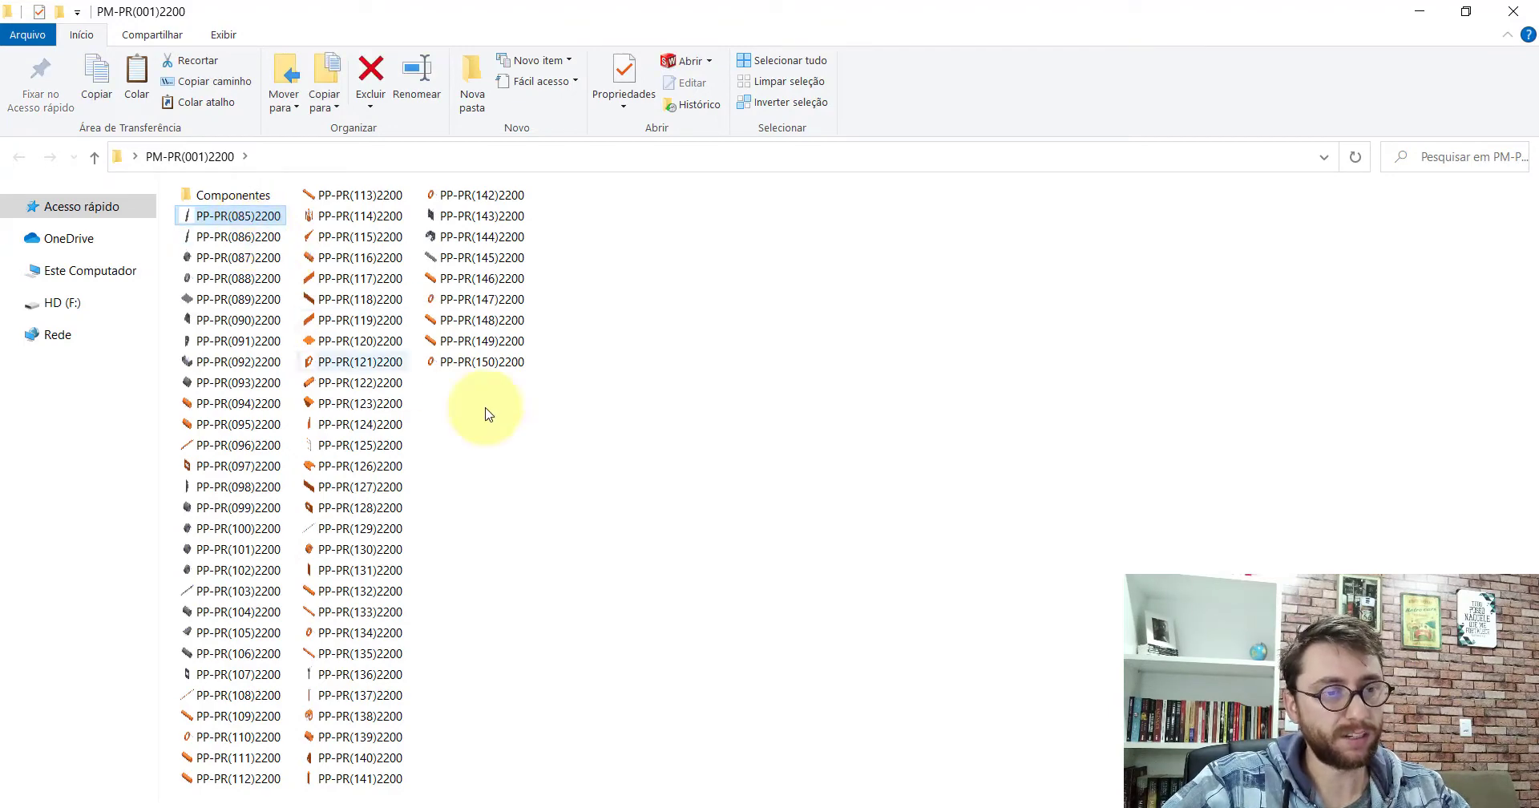
left_click(242, 217)
double_click(244, 217)
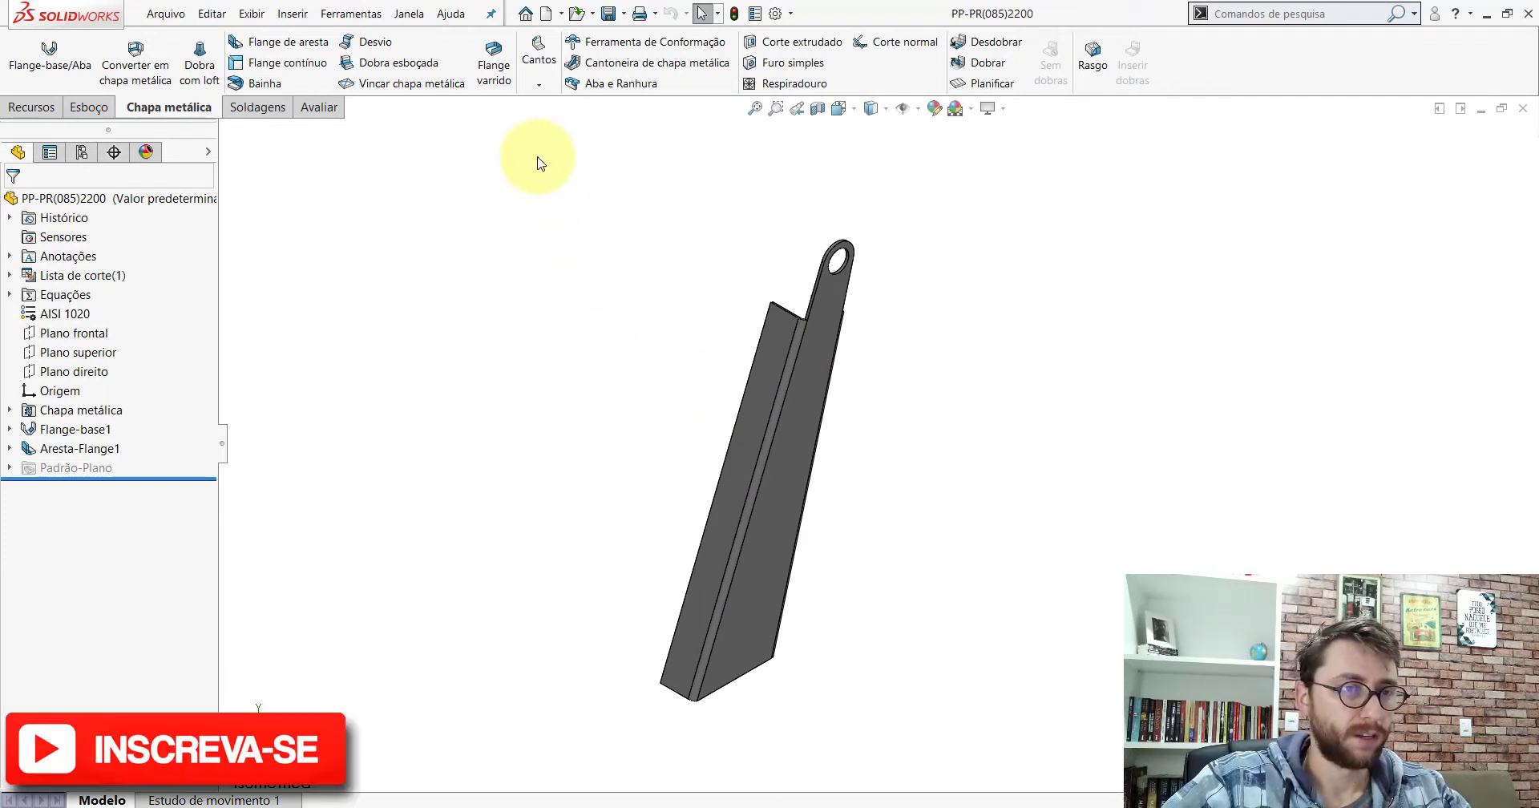
Step: Browse the Inserir menu's feature commands and then the Tools menu, leaving the part unchanged
left_click(291, 13)
mouse_move(323, 79)
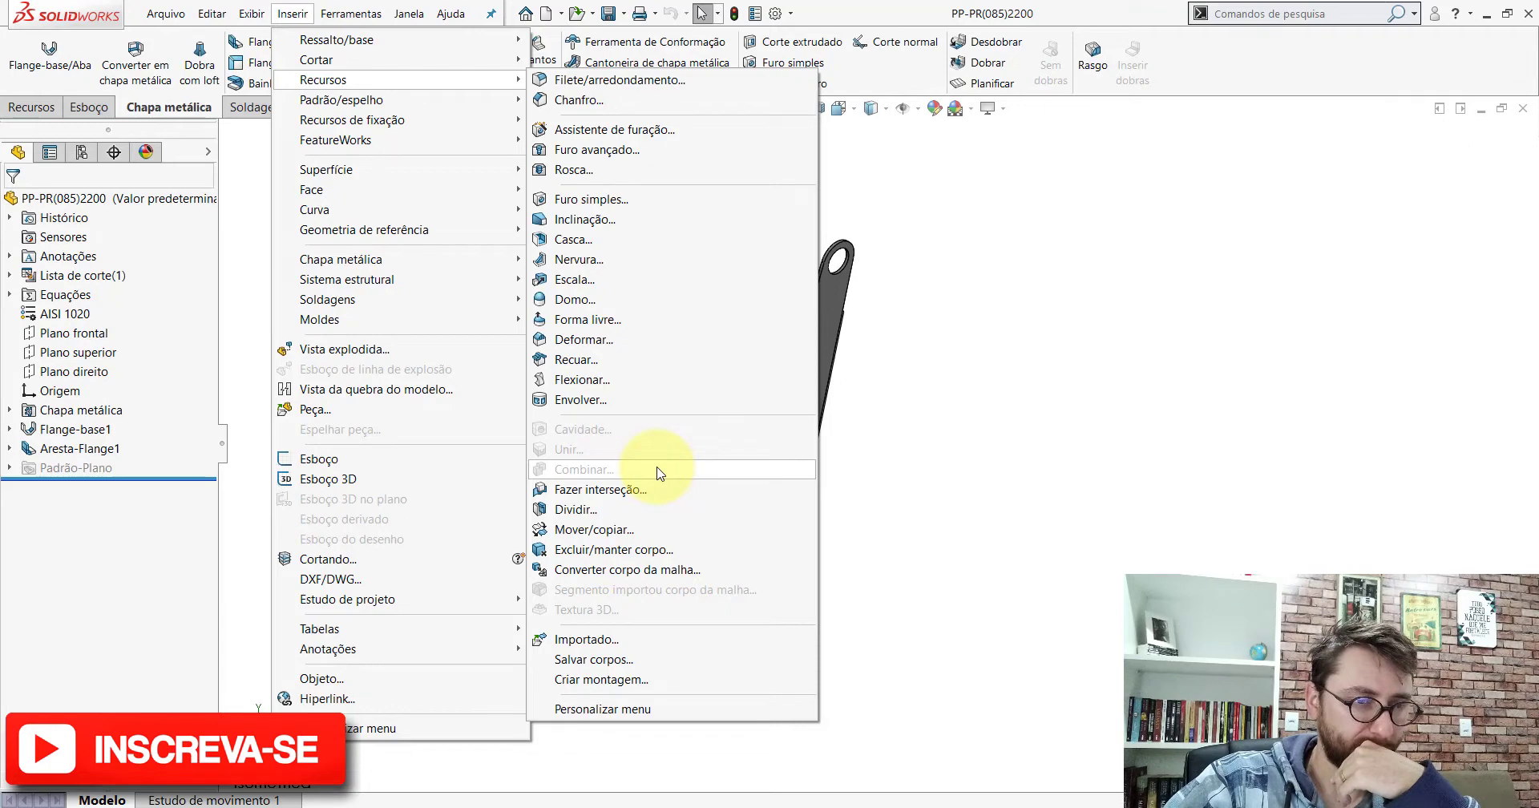
left_click(1002, 277)
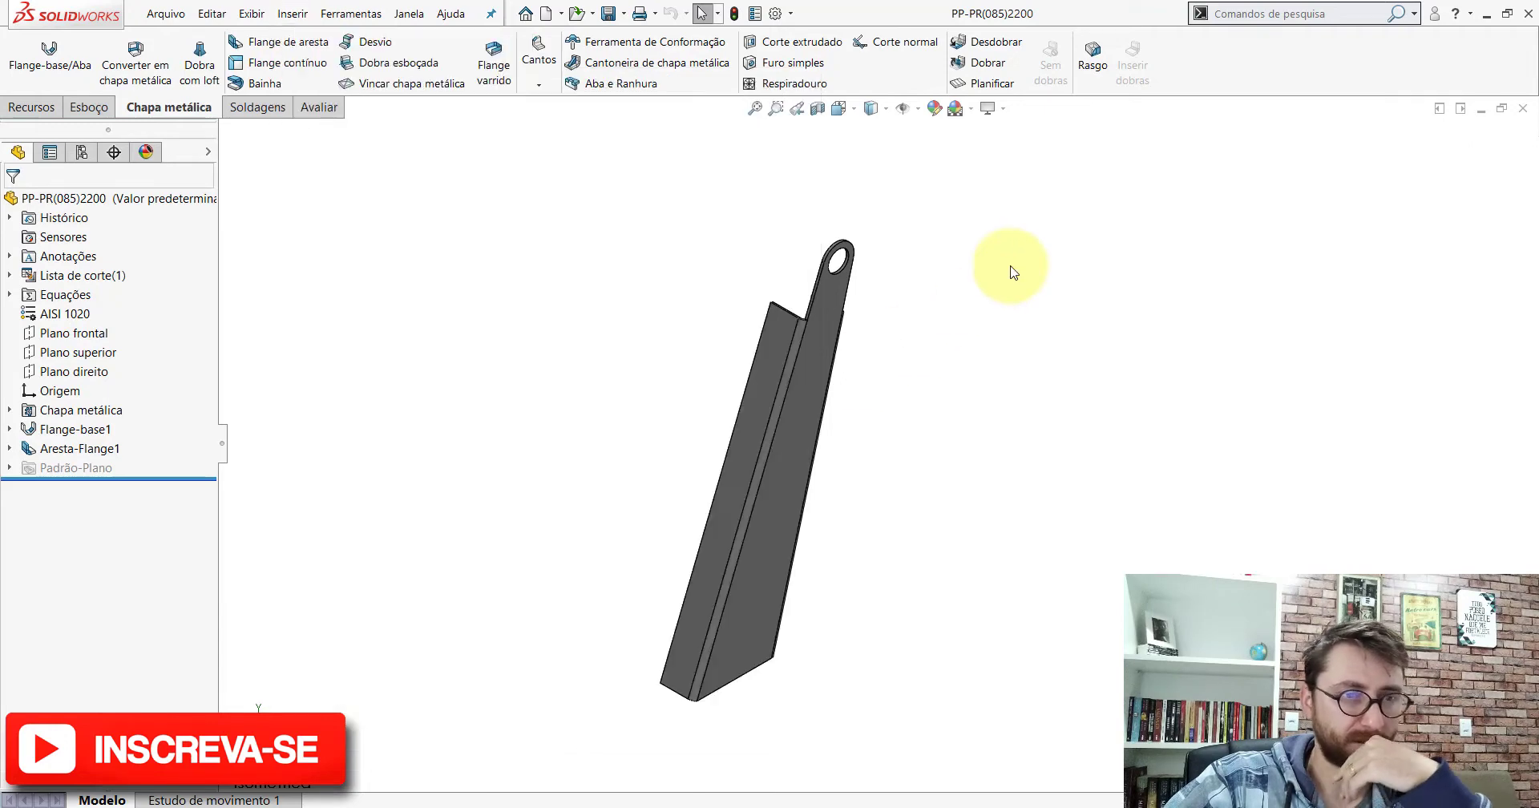
left_click(358, 11)
mouse_move(292, 13)
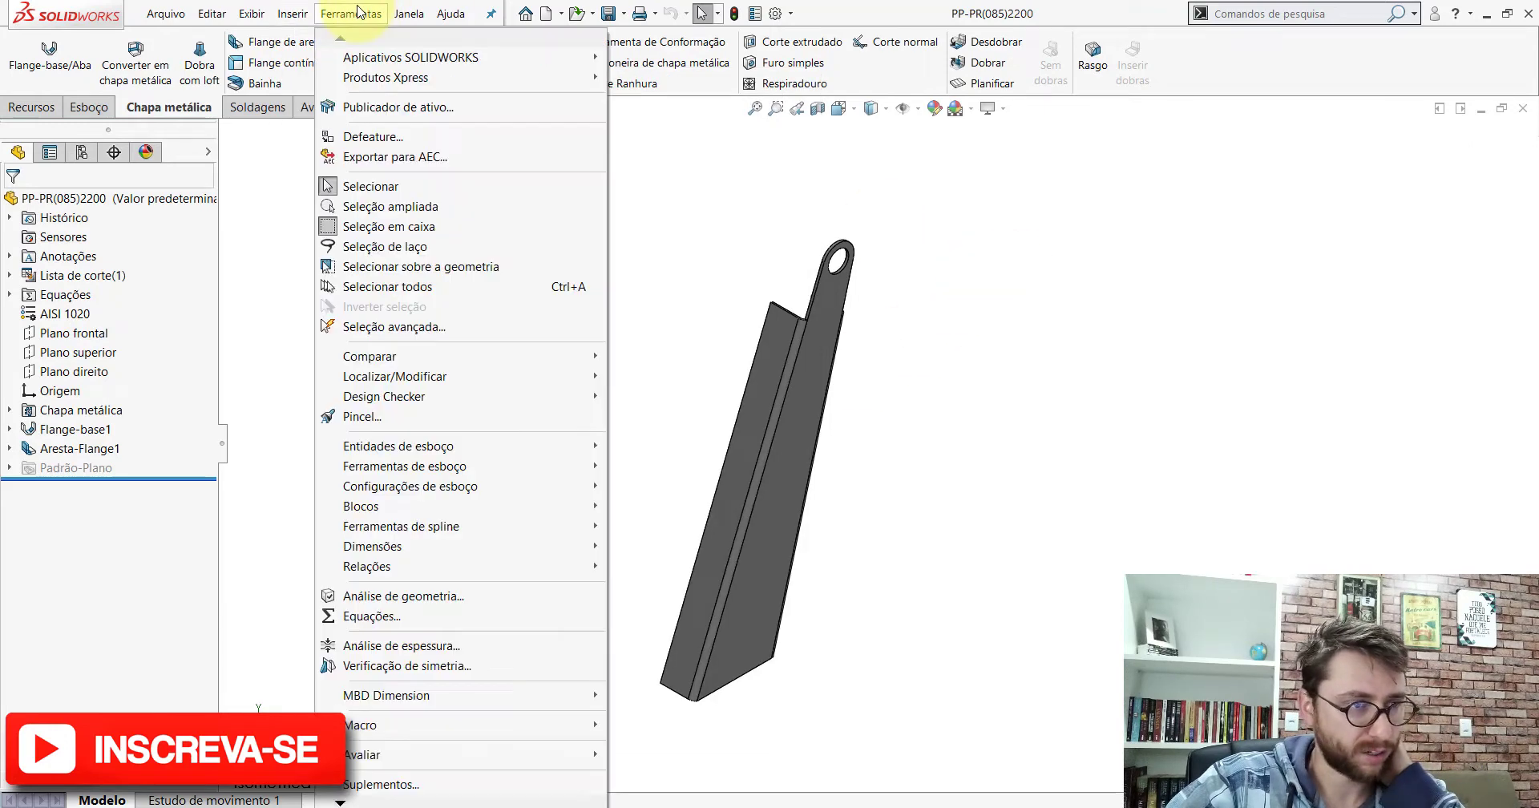
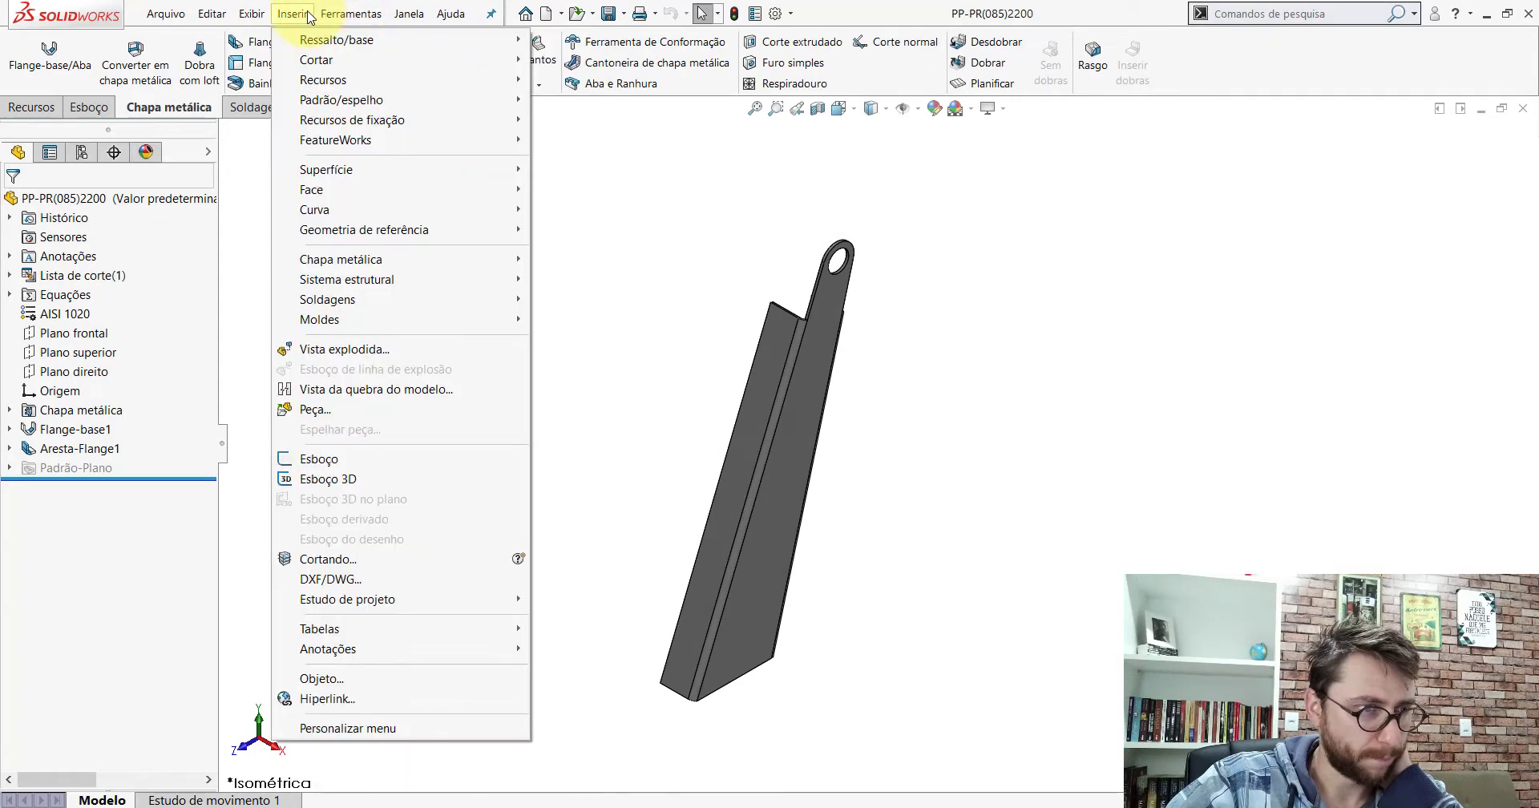
Step: Start a Mirror feature using the flange's thin edge face as the mirror plane
left_click(629, 255)
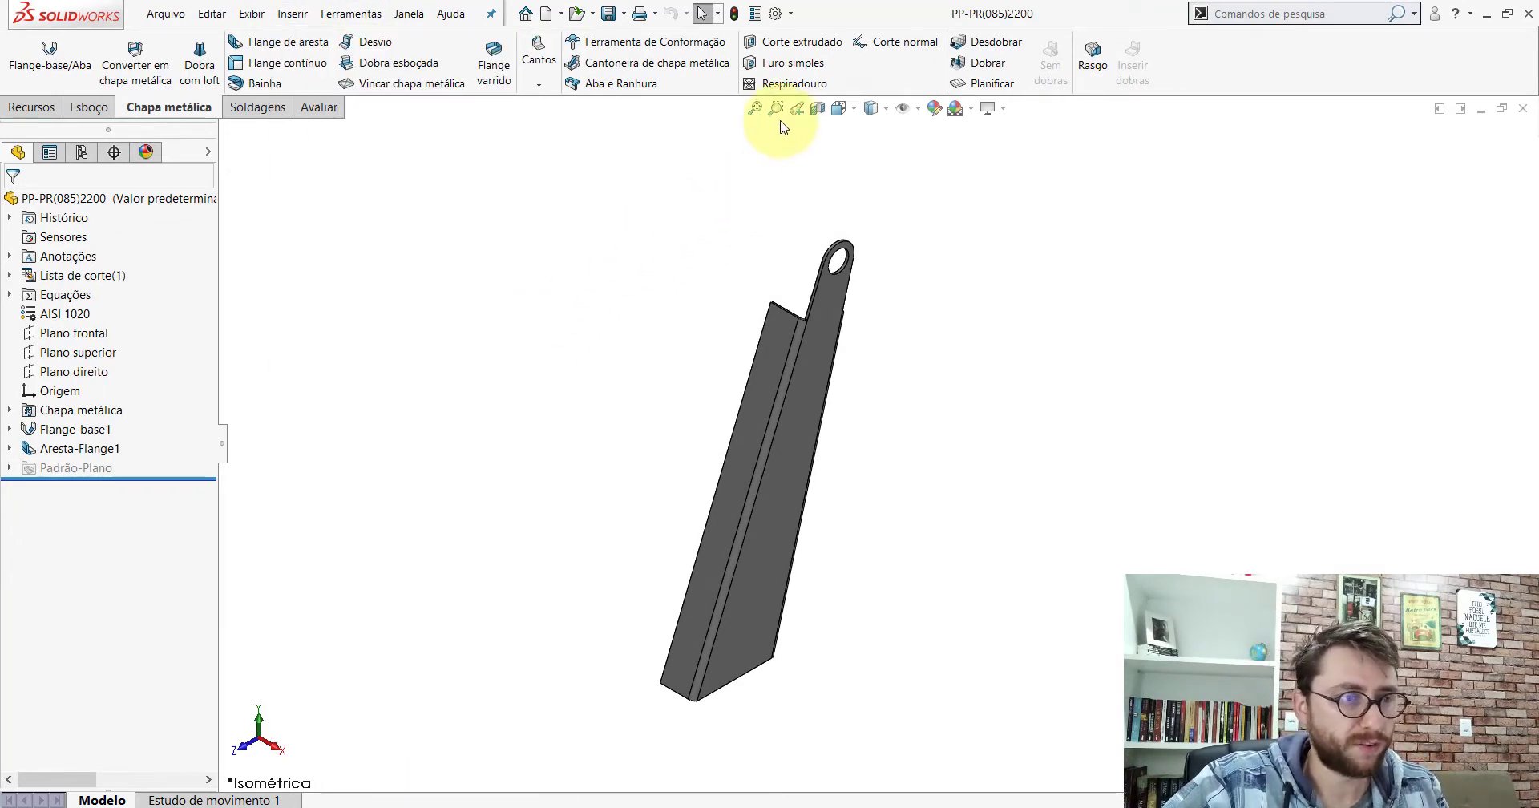
left_click(32, 107)
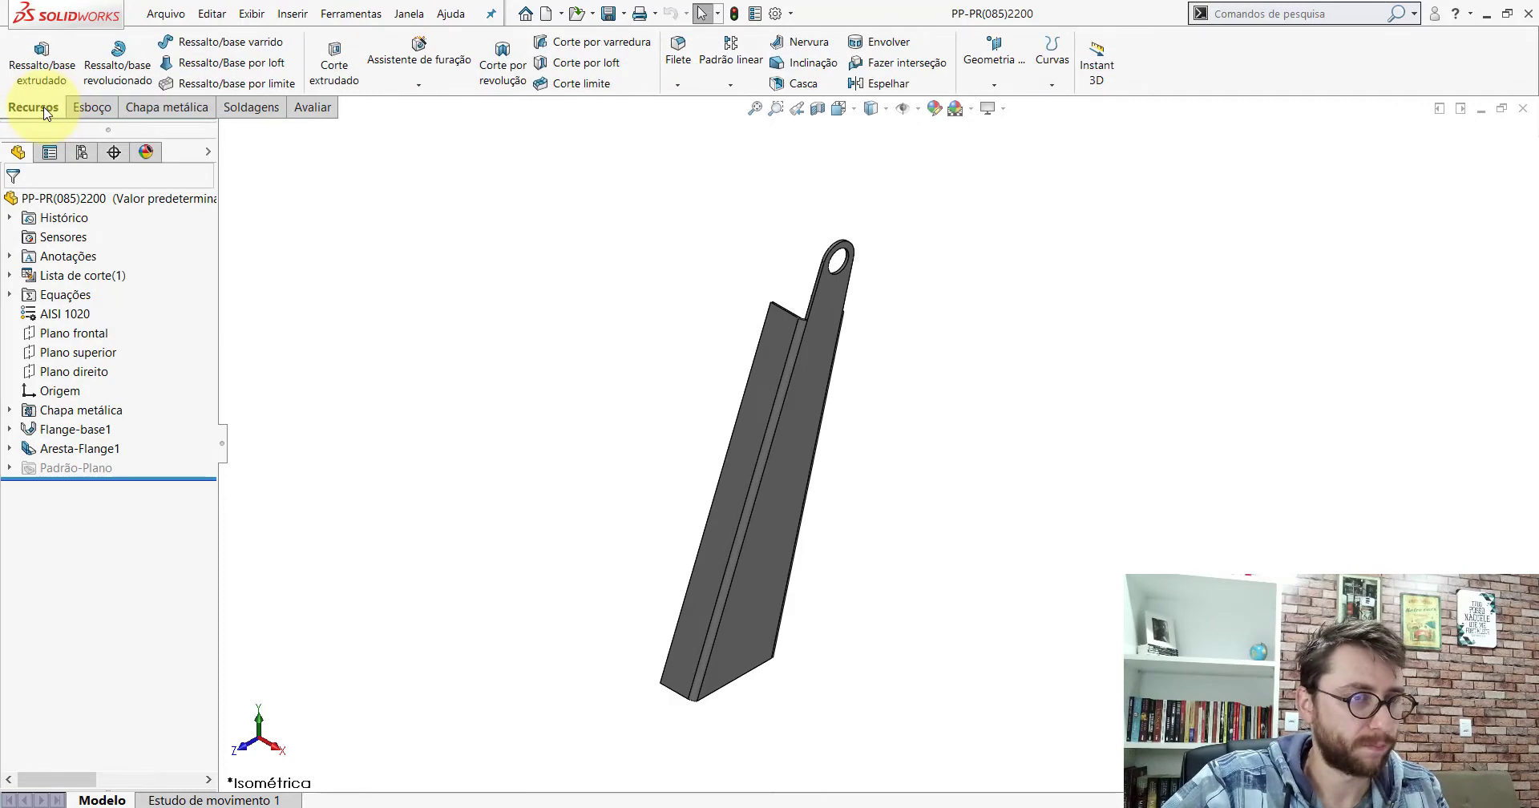
left_click(730, 85)
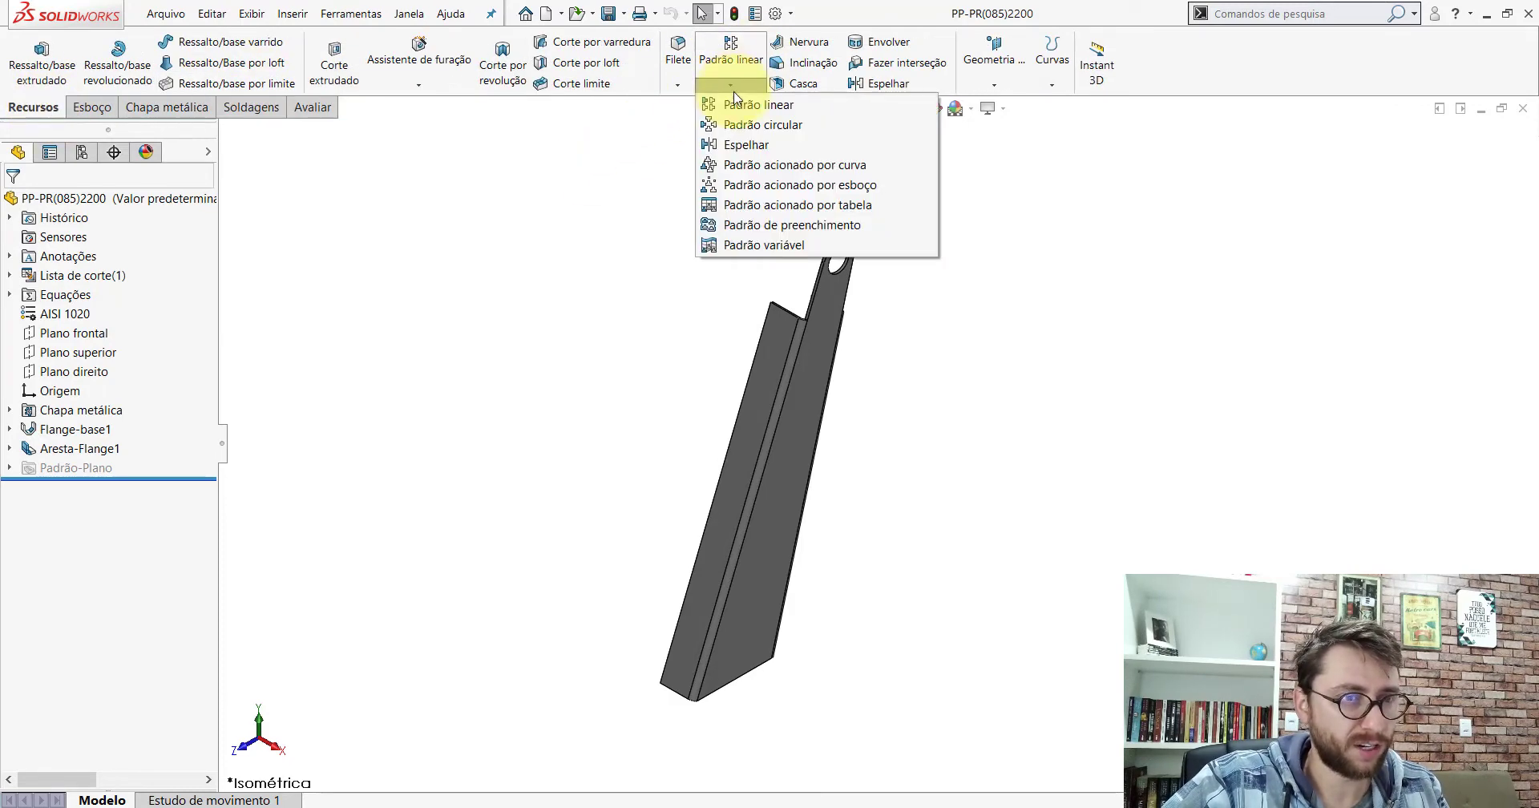
left_click(751, 145)
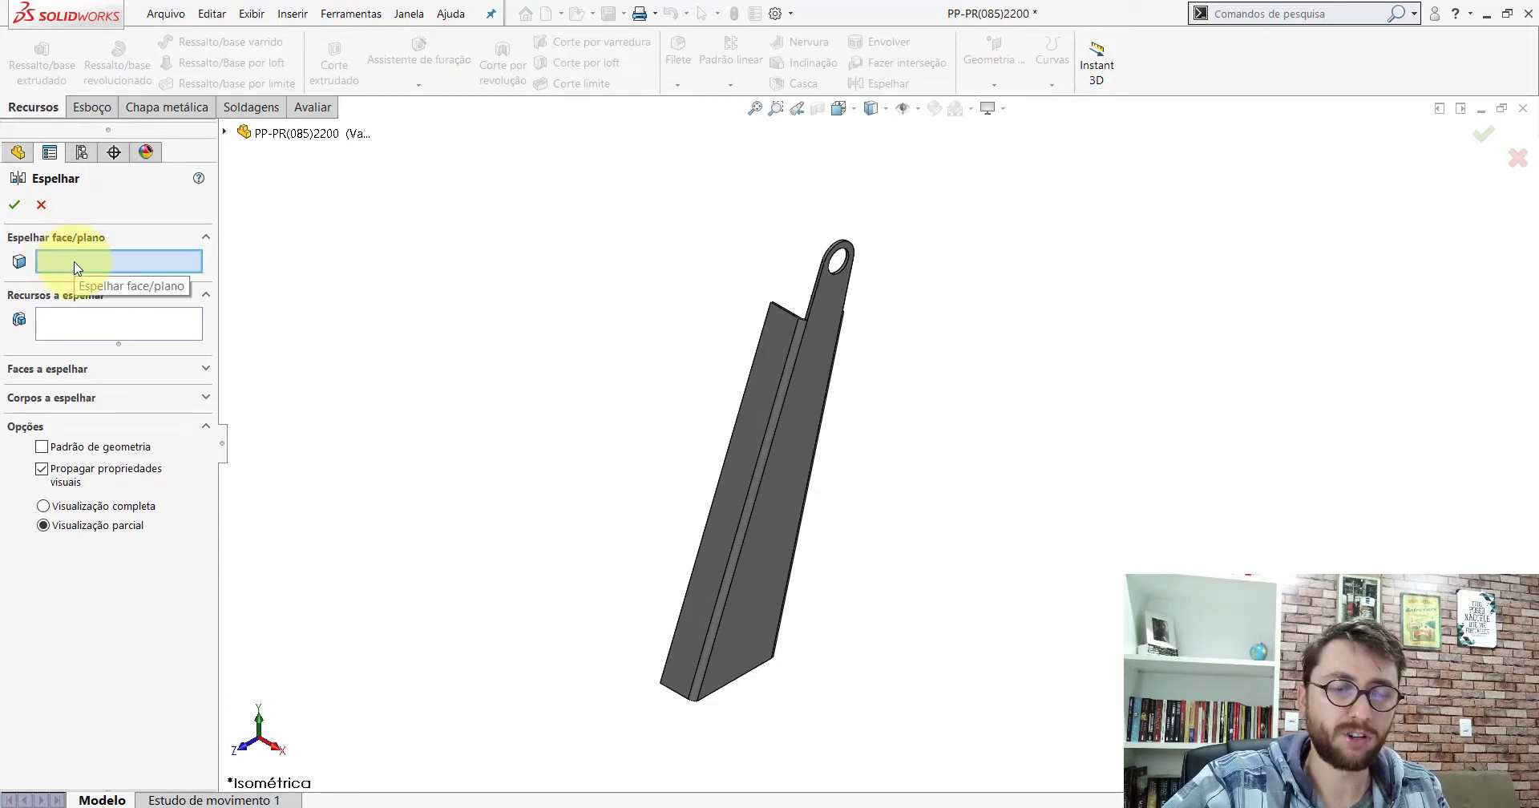
scroll(752, 409, "down", 3)
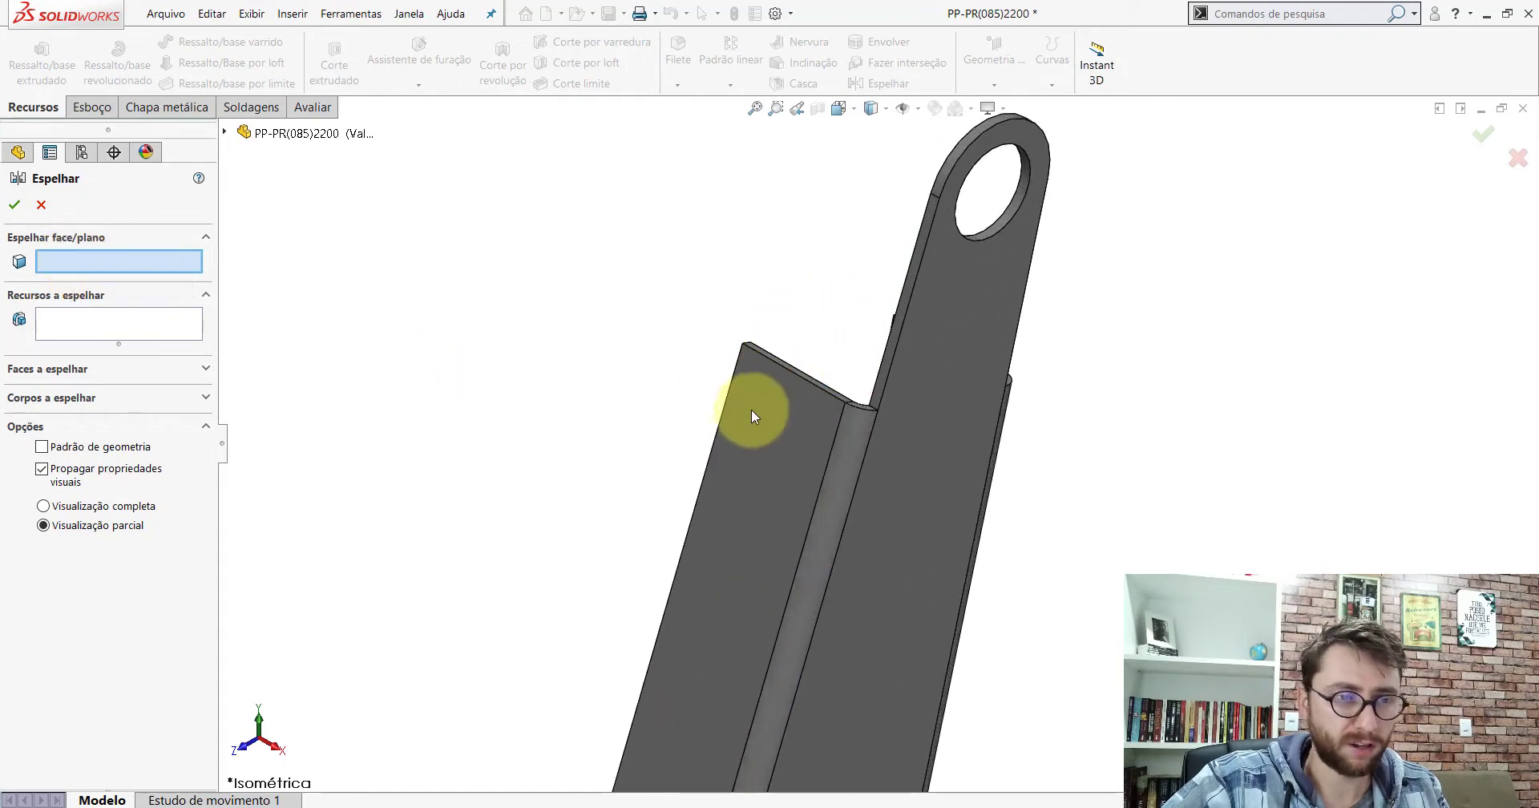
scroll(900, 344, "down", 3)
scroll(758, 347, "down", 2)
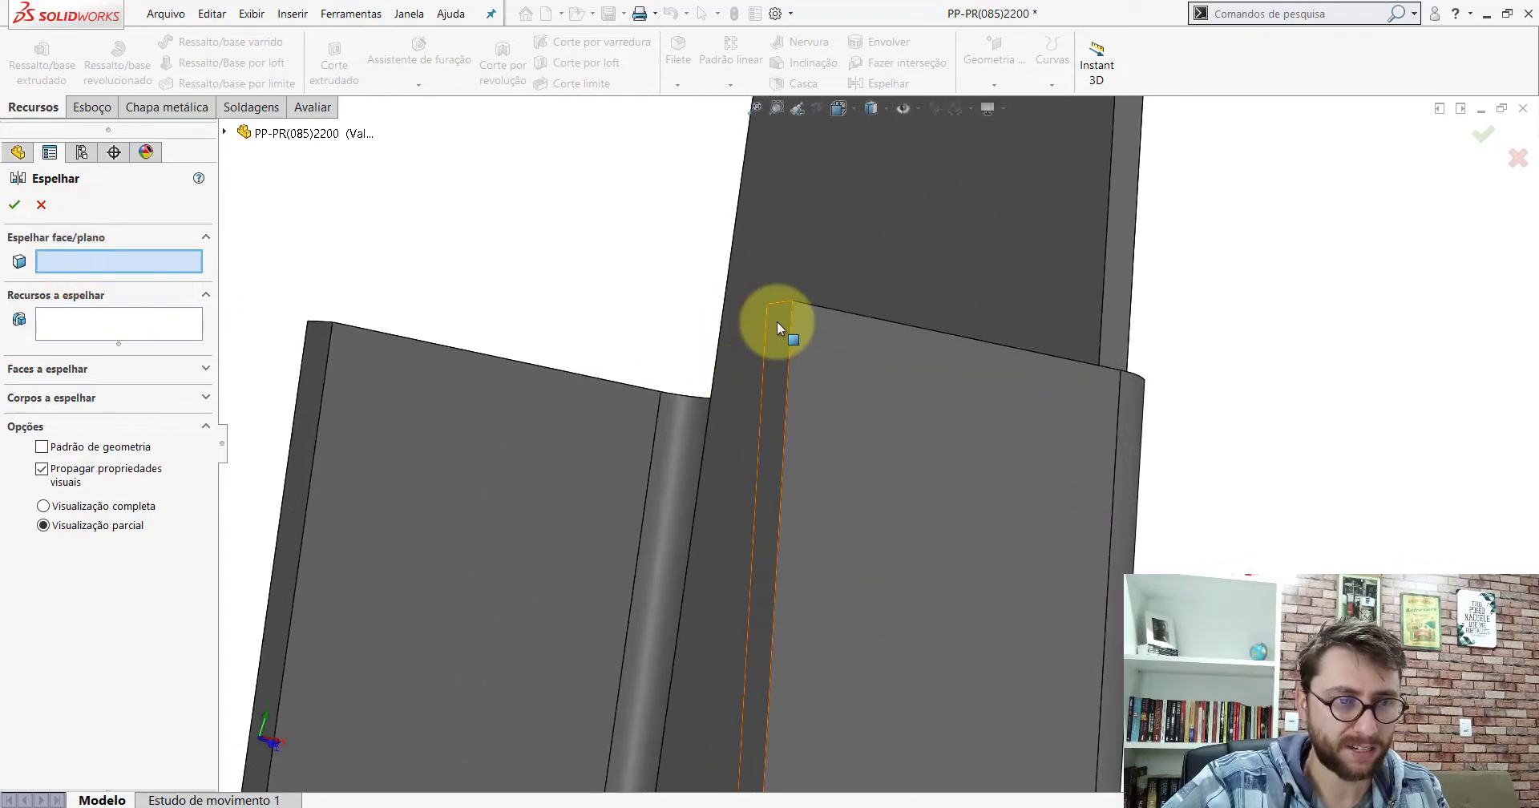
left_click(776, 320)
Step: Add the Aresta-Flange1 body under Bodies to Mirror and confirm the mirror
scroll(968, 404, "up", 1)
scroll(968, 411, "up", 3)
scroll(886, 464, "up", 2)
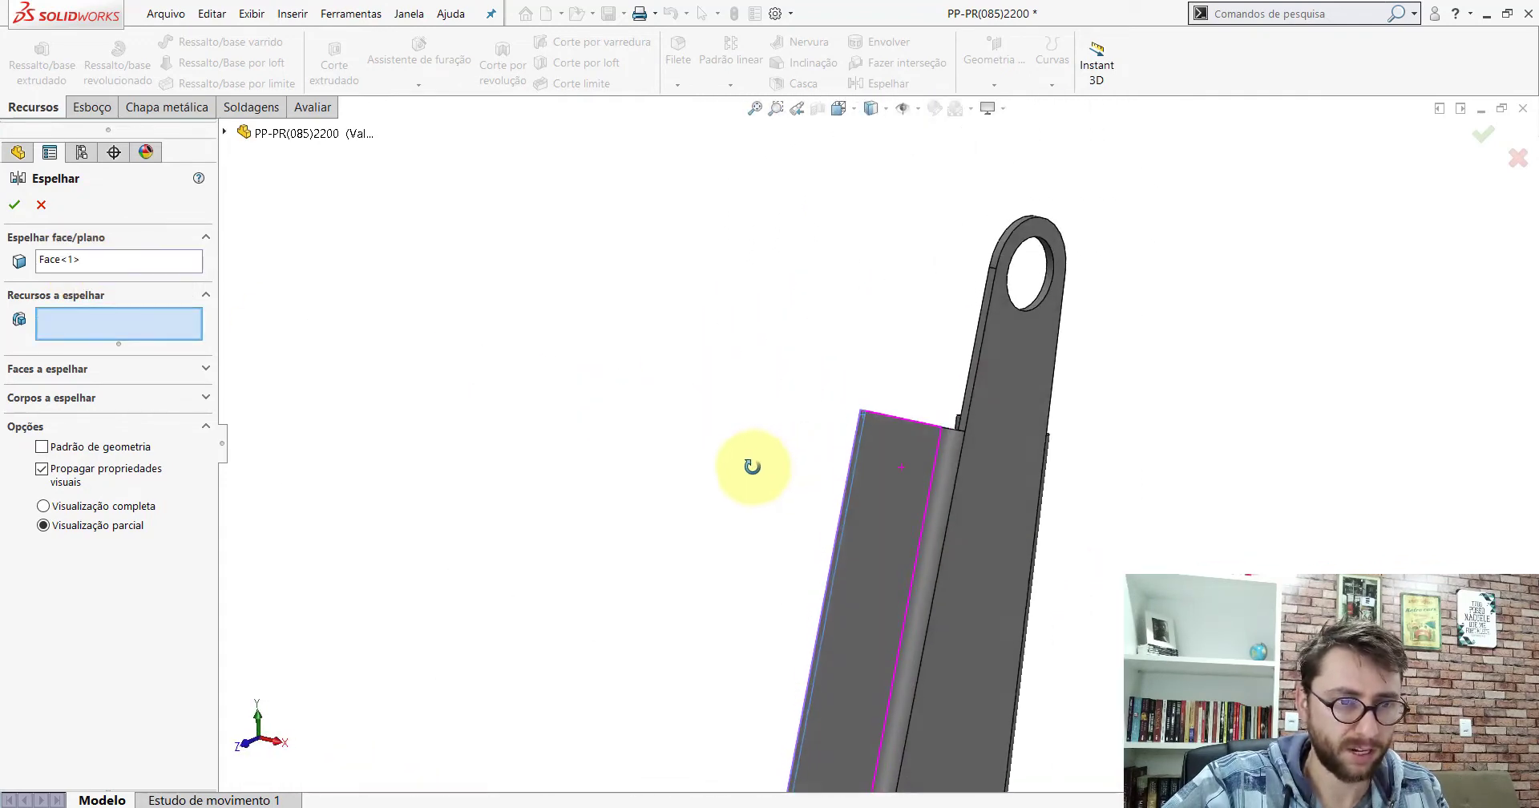
scroll(749, 465, "up", 2)
scroll(973, 464, "up", 2)
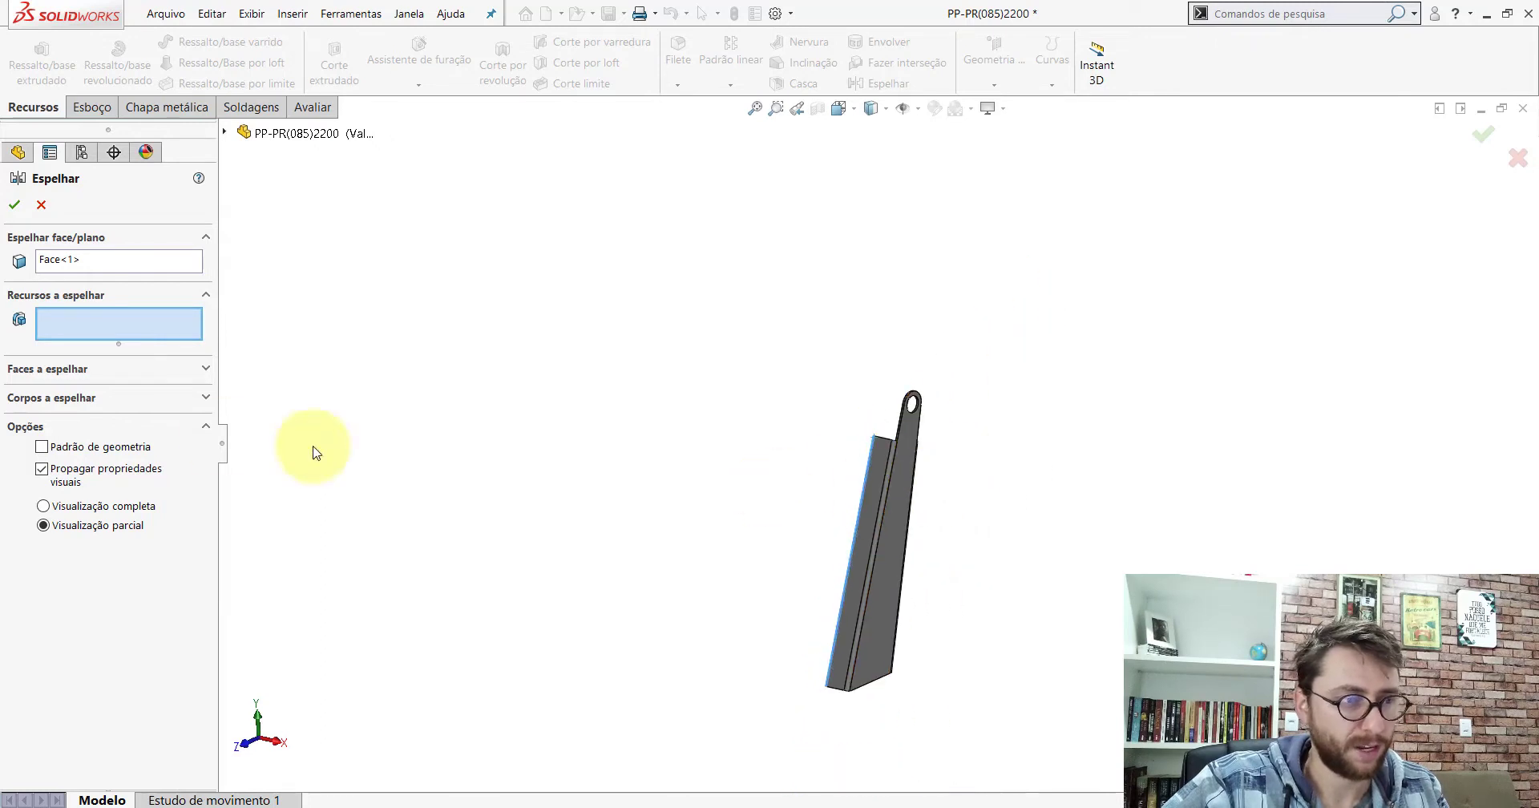
left_click(61, 398)
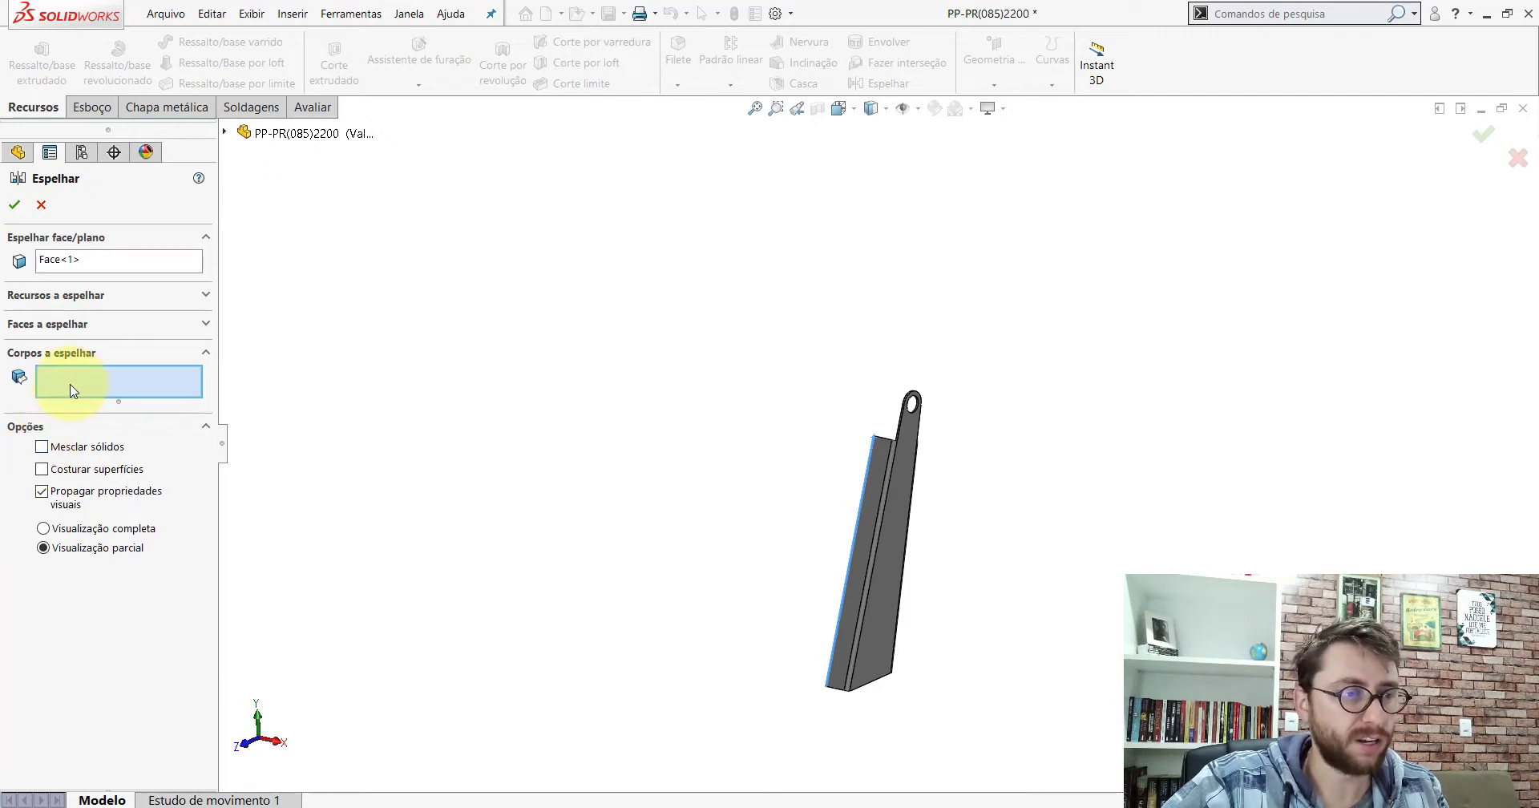
scroll(882, 521, "up", 3)
scroll(888, 345, "down", 4)
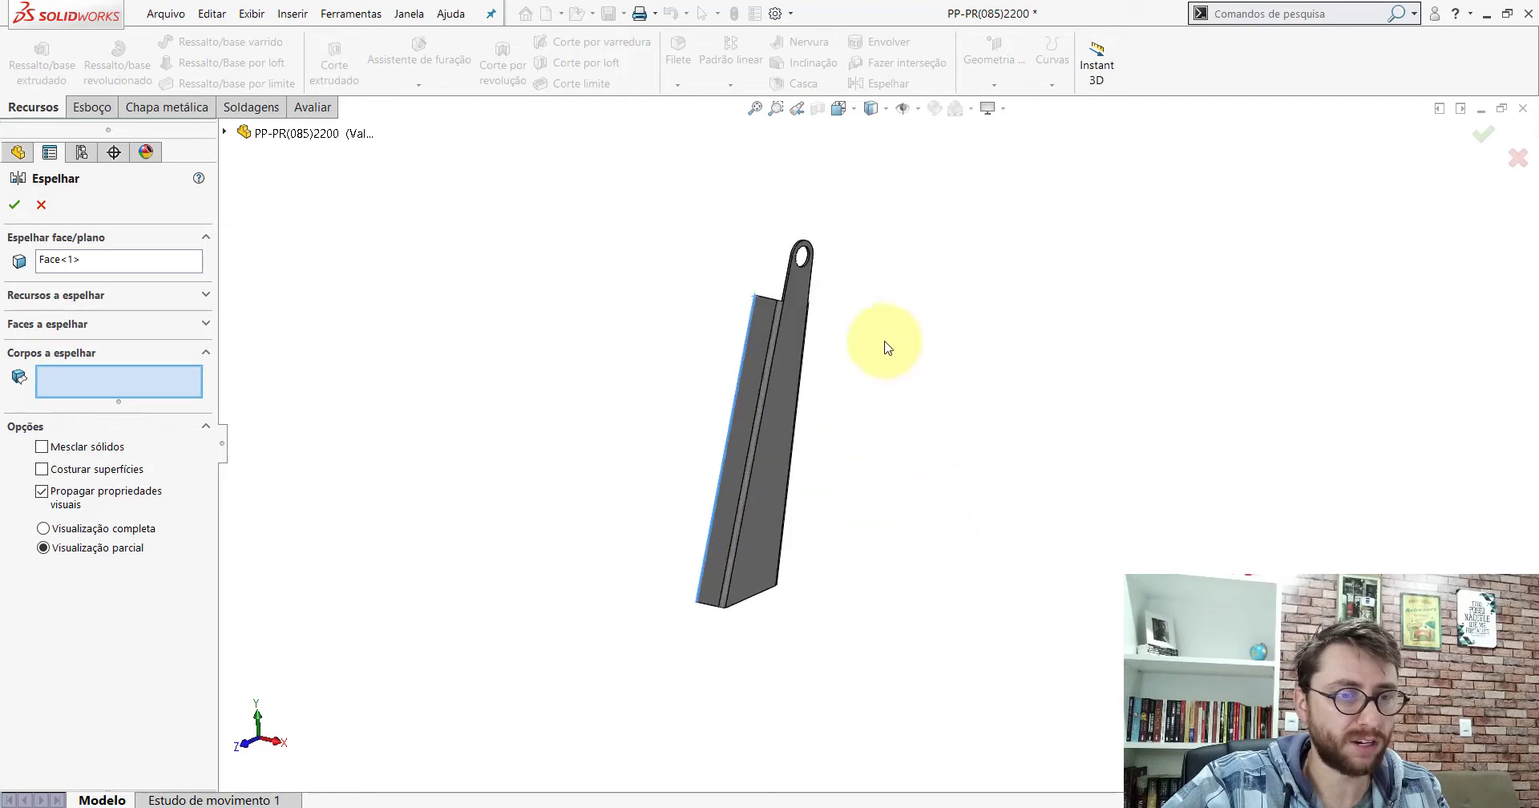
left_click(787, 338)
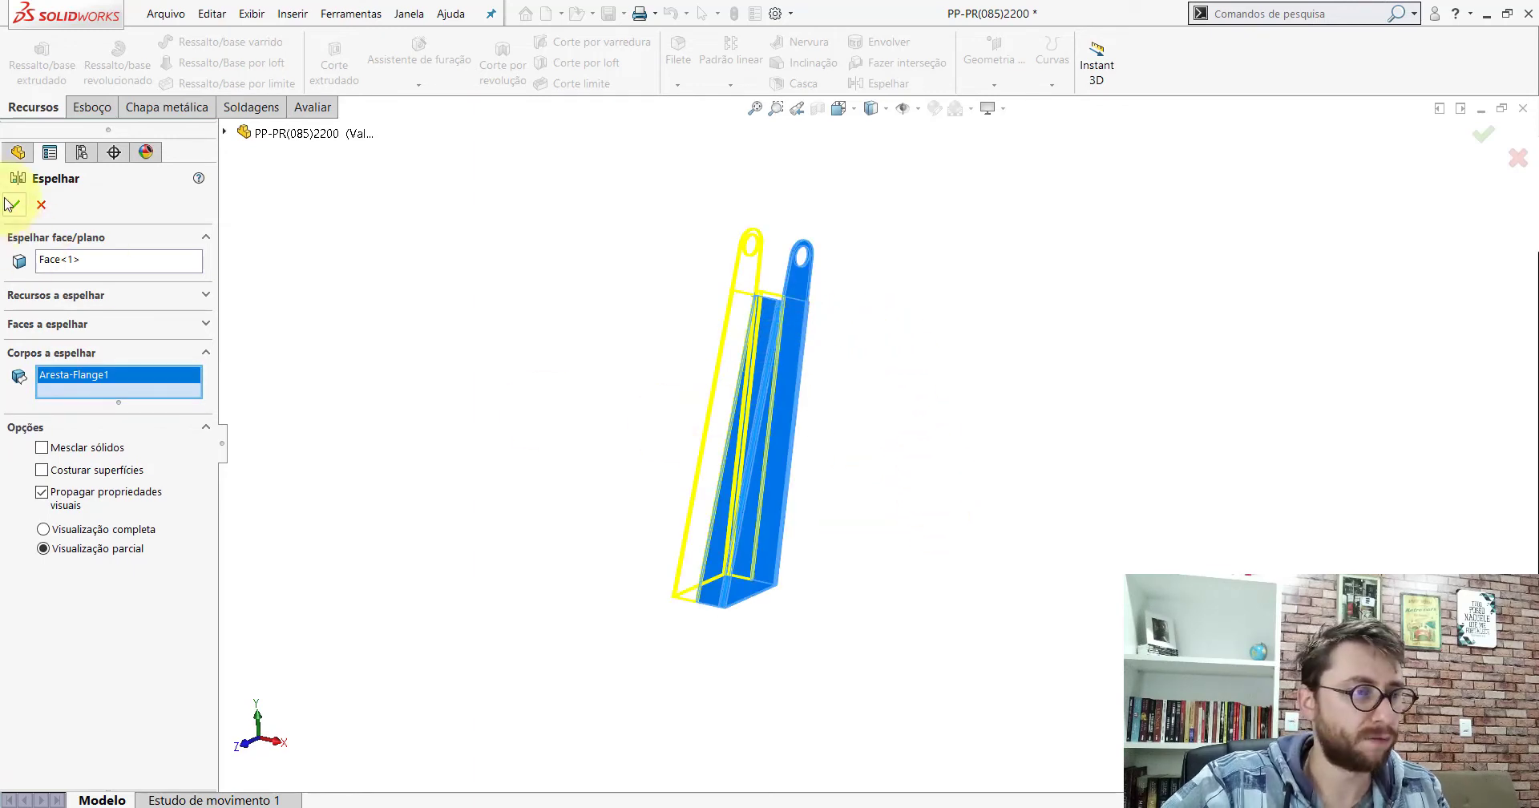
left_click(168, 213)
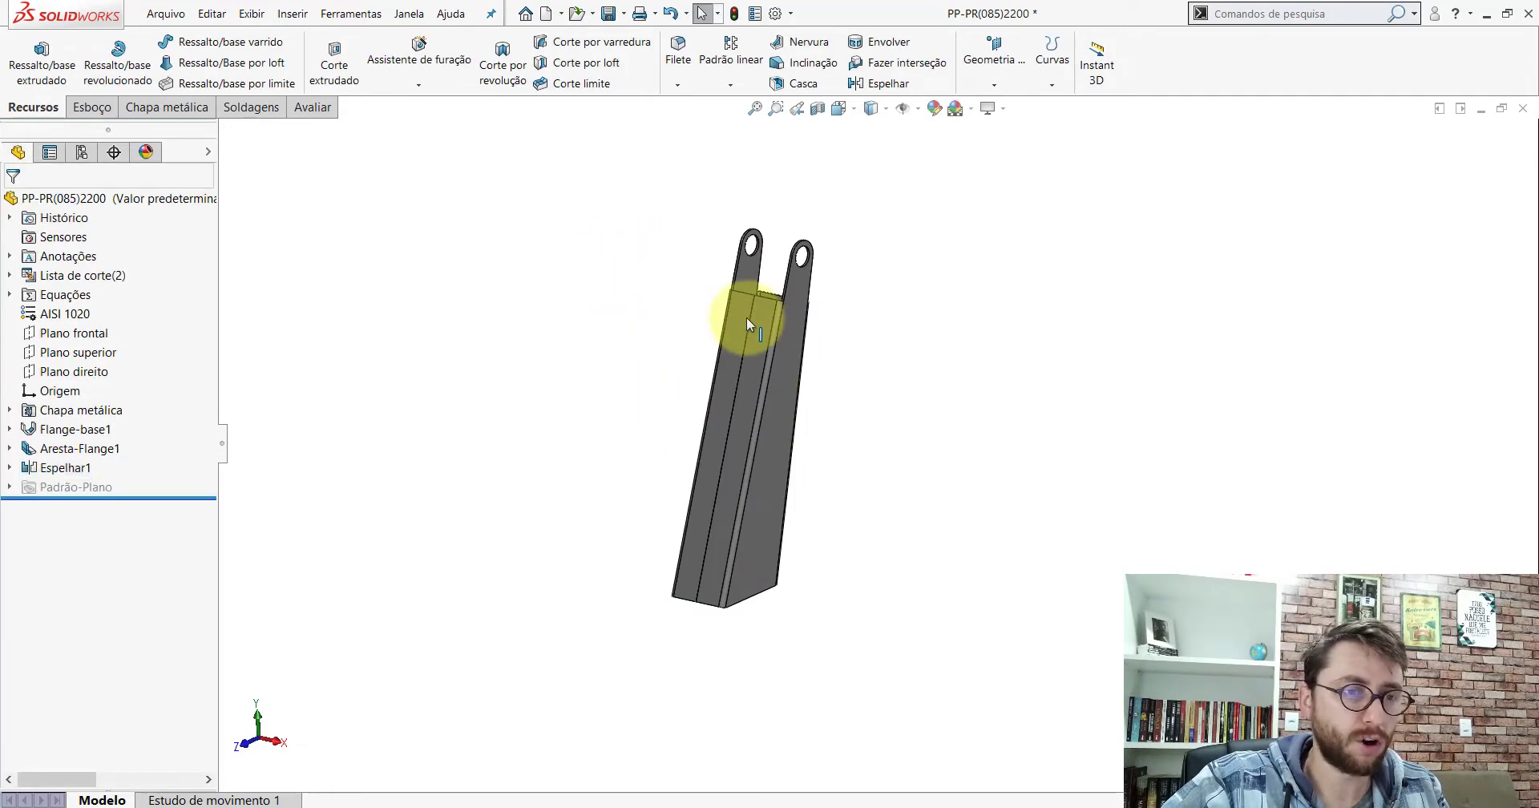
Step: Delete the original Aresta-Flange1 body with Delete/Keep Body, leaving the mirrored arm
left_click(744, 316)
left_click(646, 291)
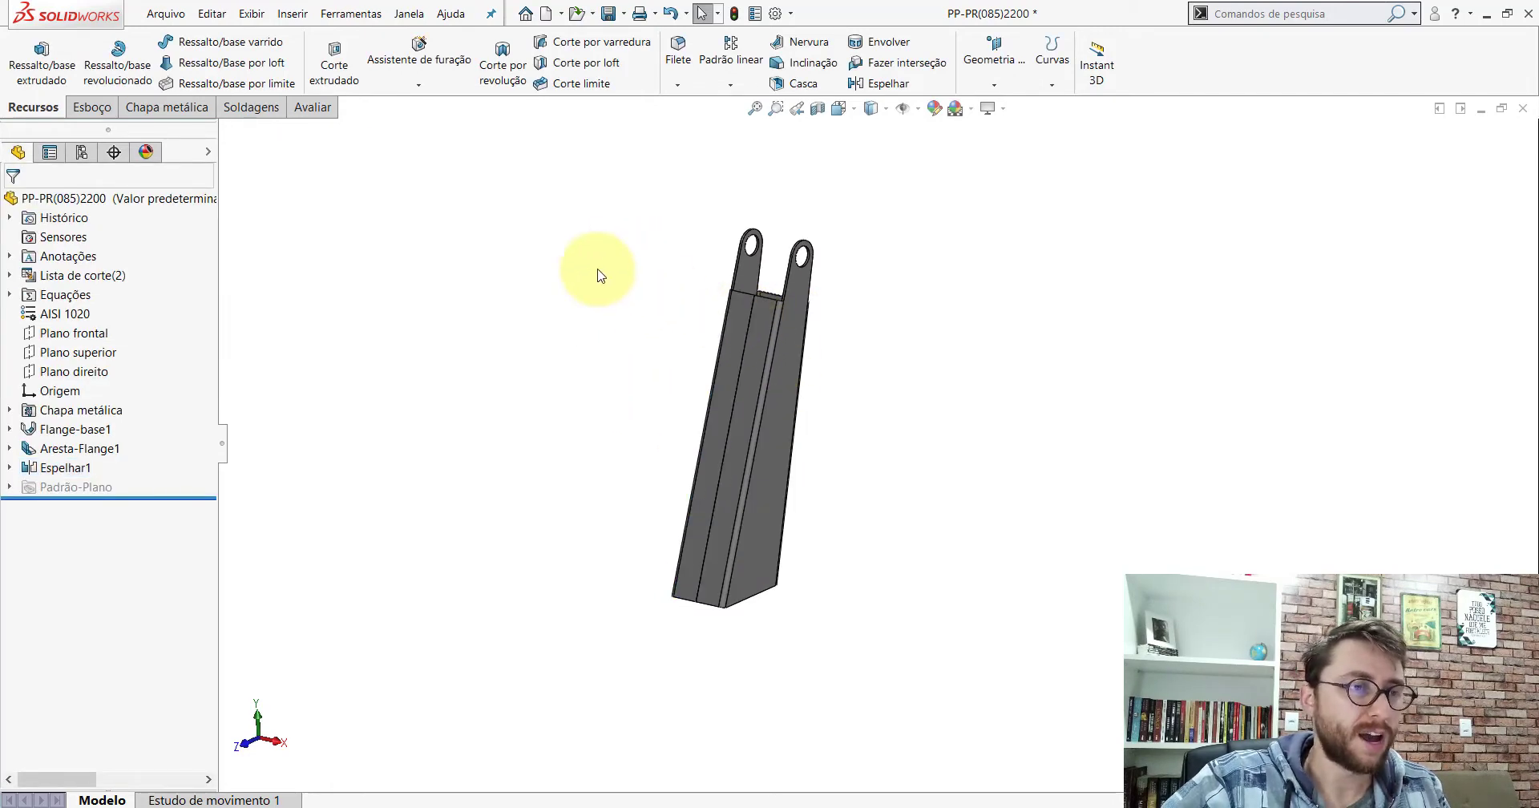
left_click(292, 14)
mouse_move(322, 79)
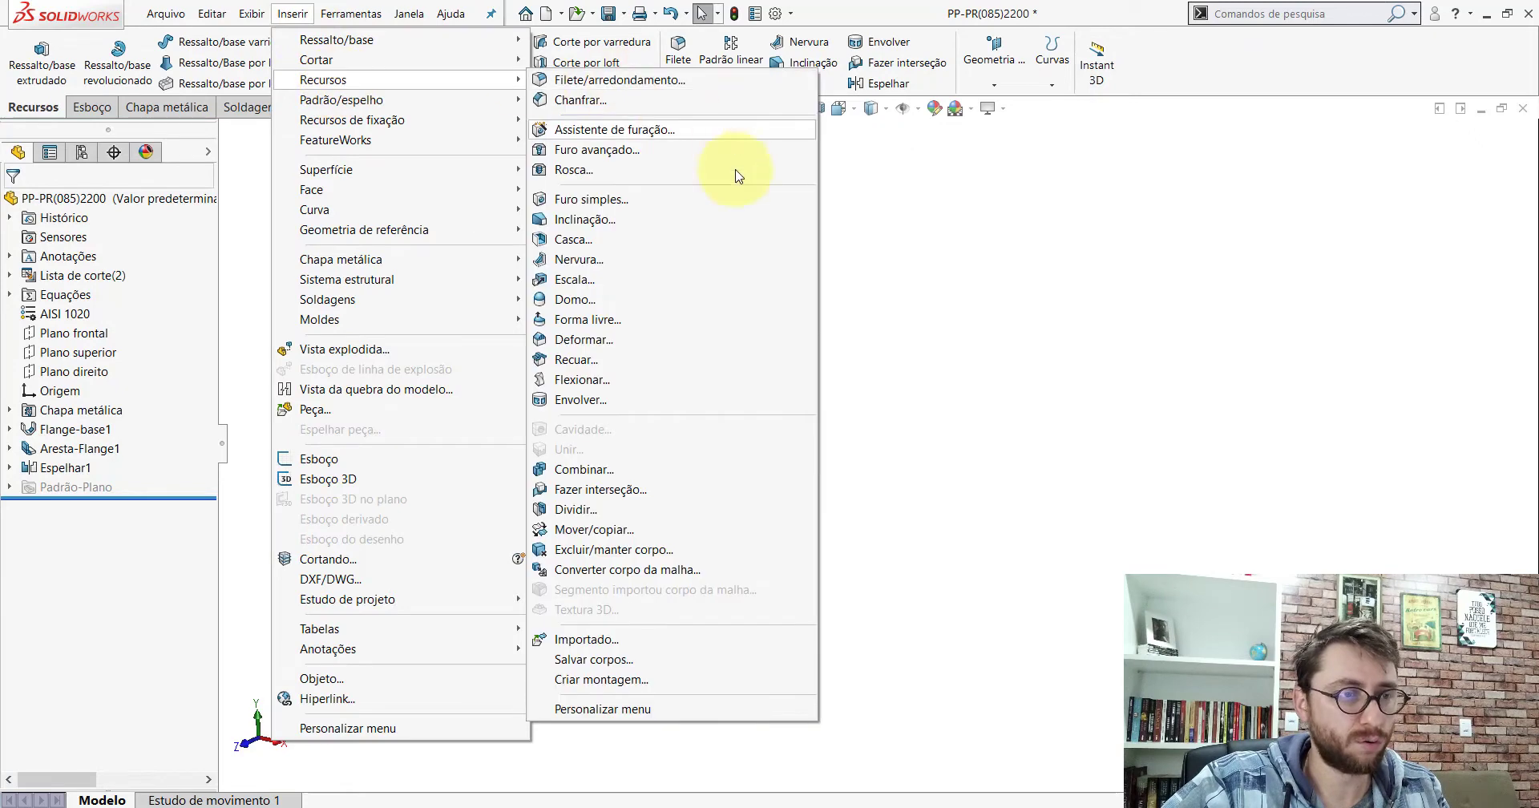
left_click(615, 550)
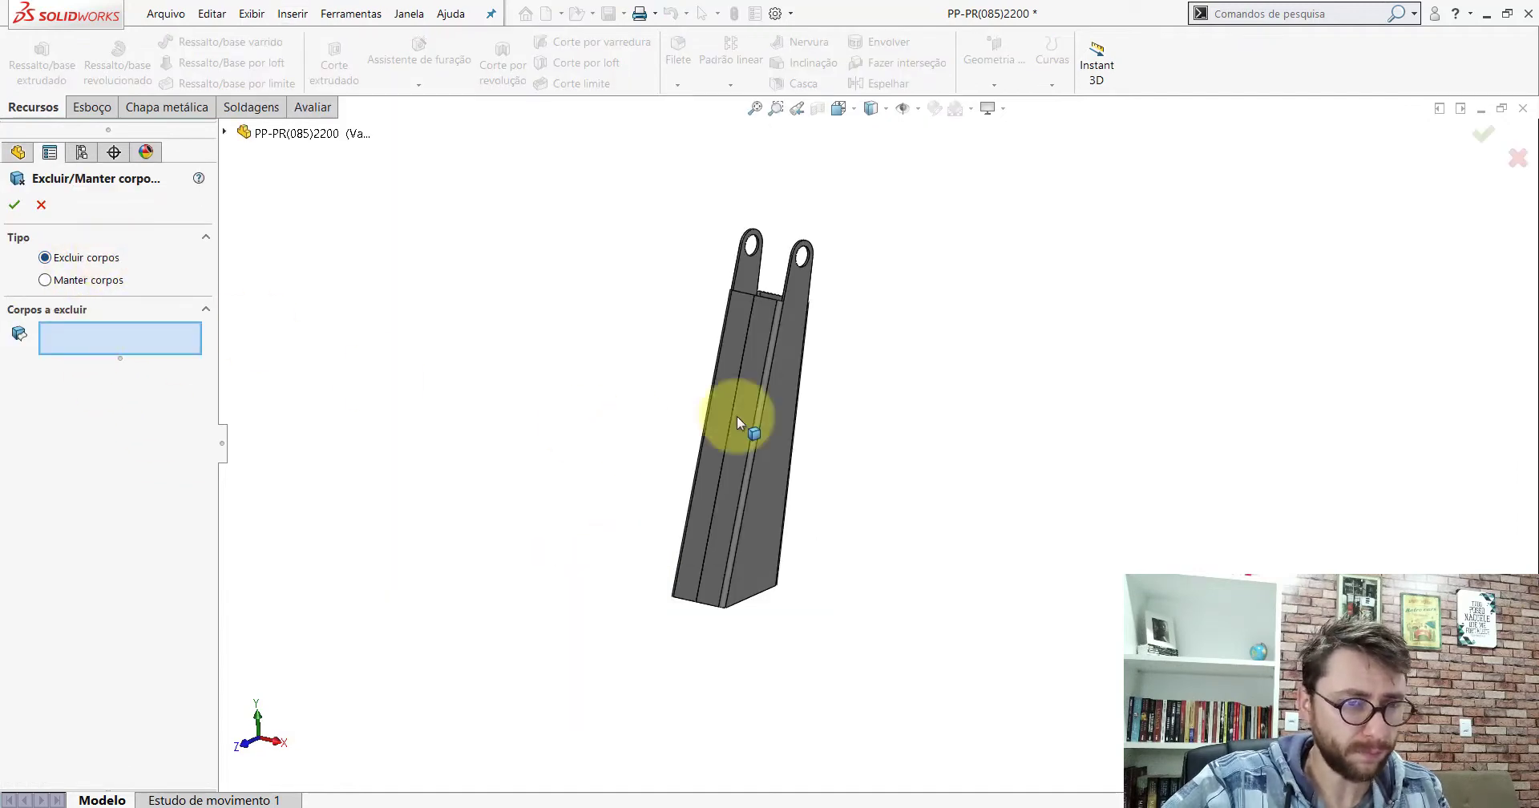
scroll(811, 412, "down", 2)
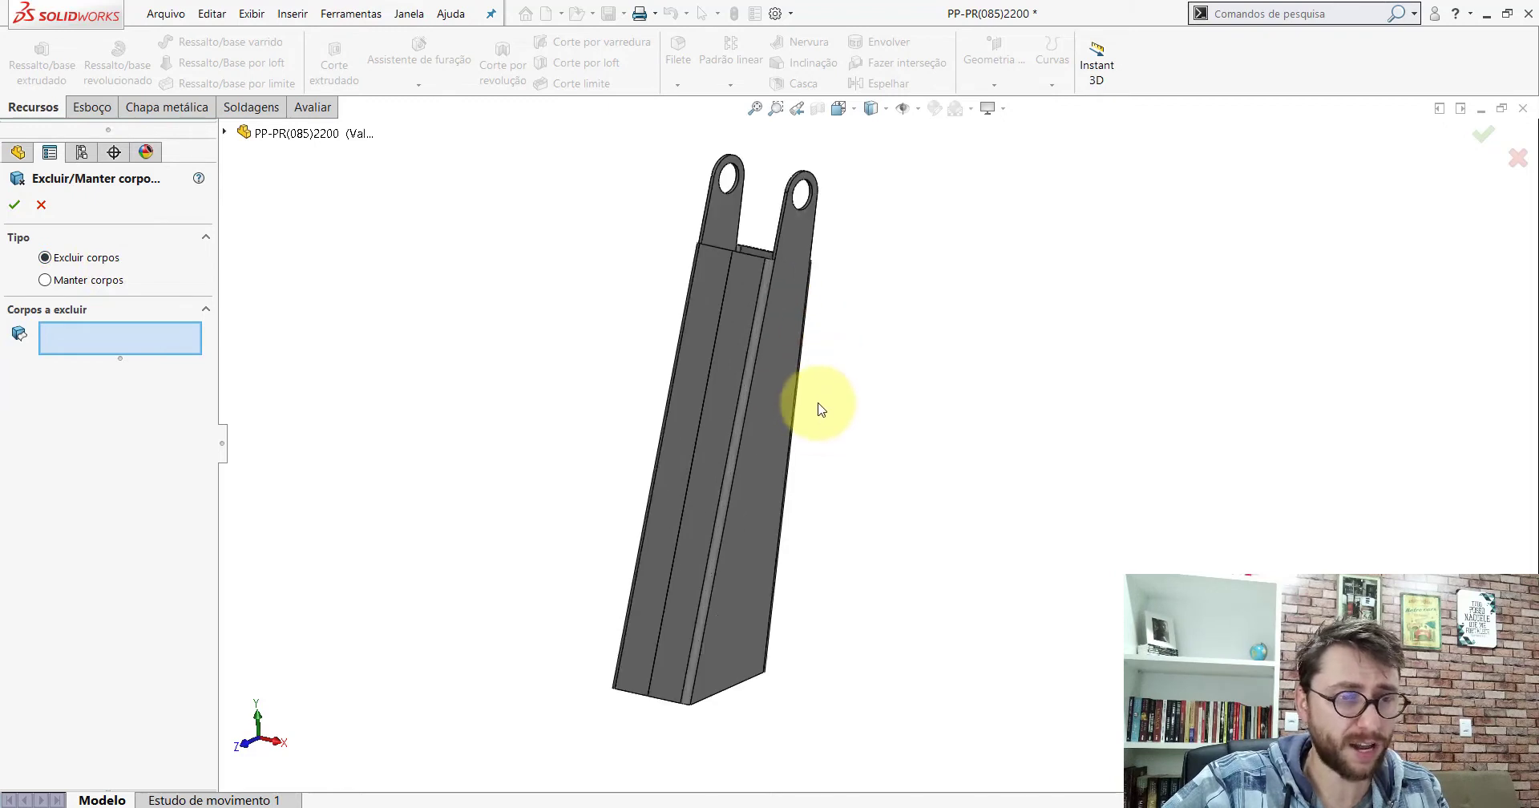
left_click(782, 304)
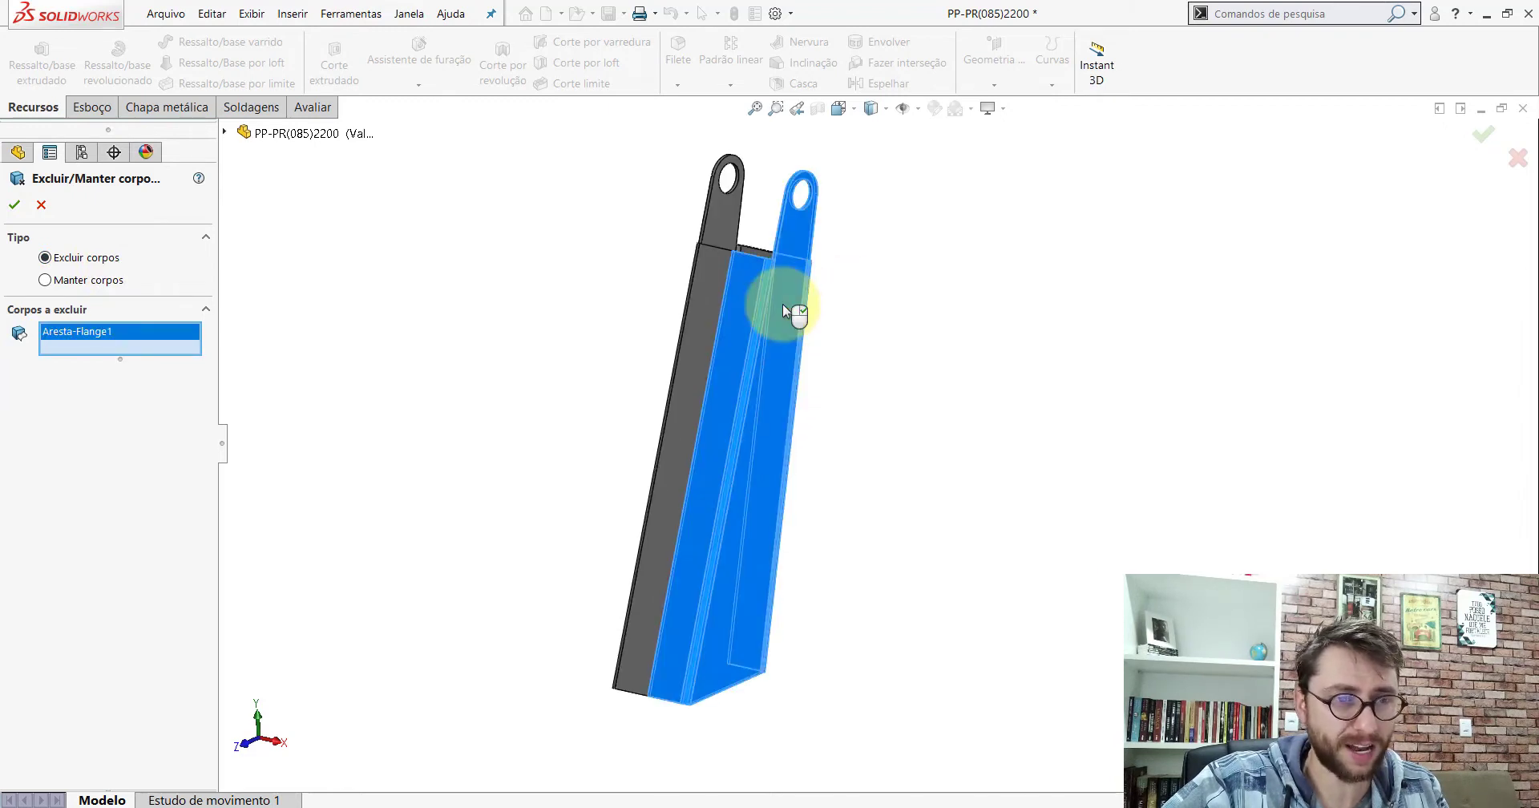
left_click(11, 210)
mouse_move(719, 373)
middle_mouse_down()
mouse_move(459, 288)
mouse_move(653, 371)
middle_mouse_up()
left_click(839, 109)
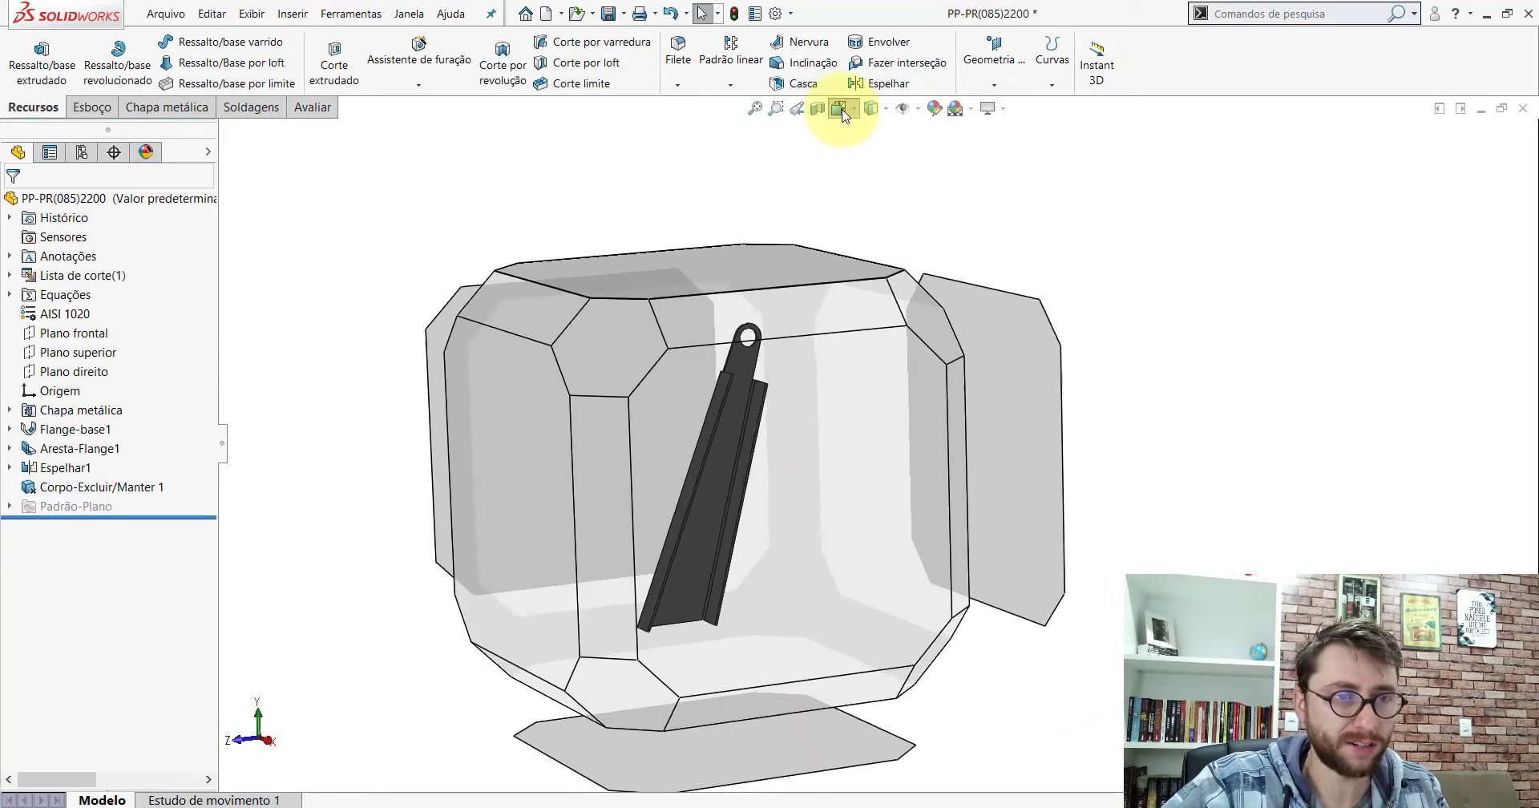
left_click(601, 406)
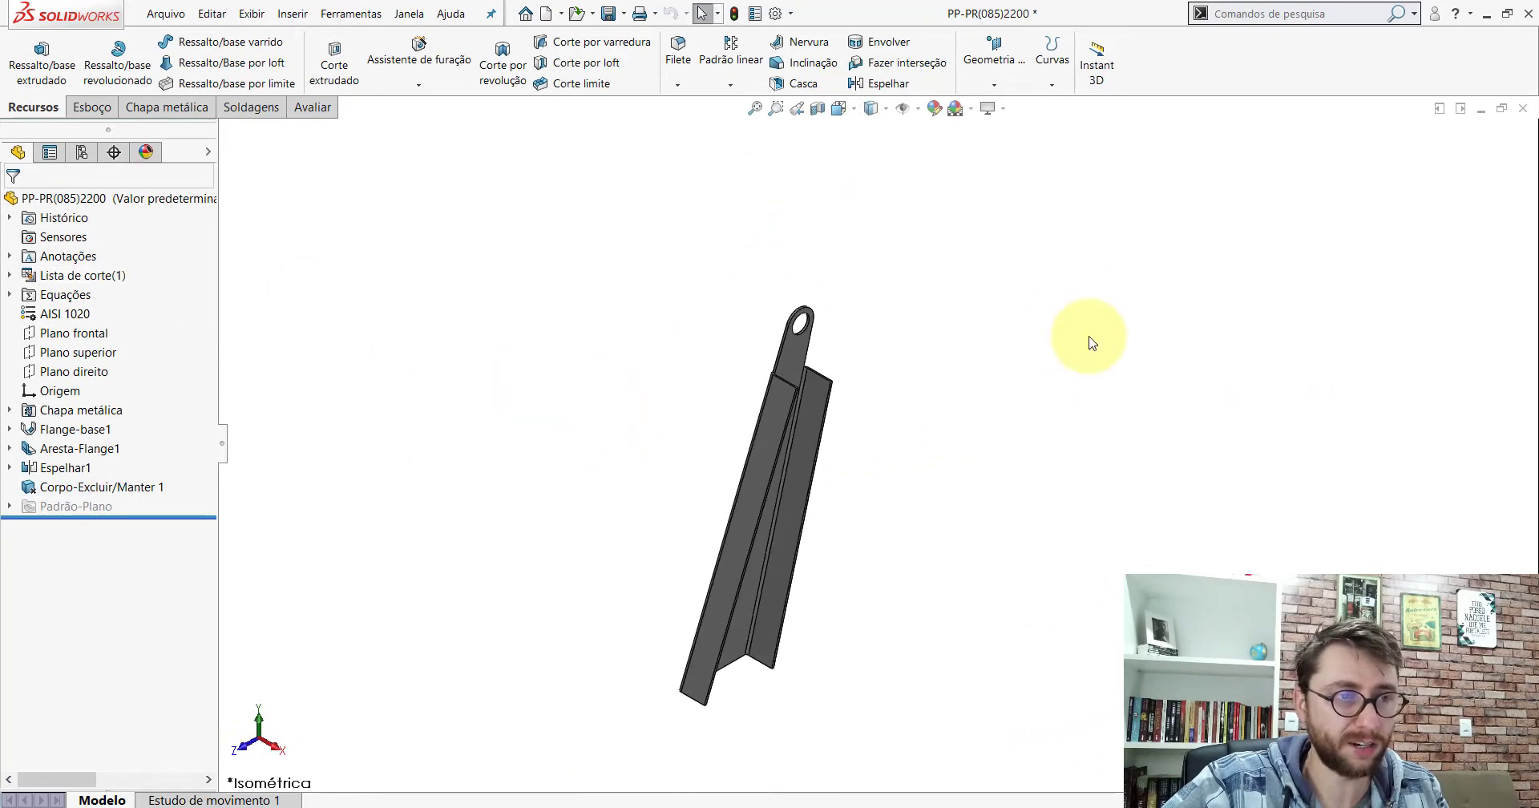
left_click(167, 107)
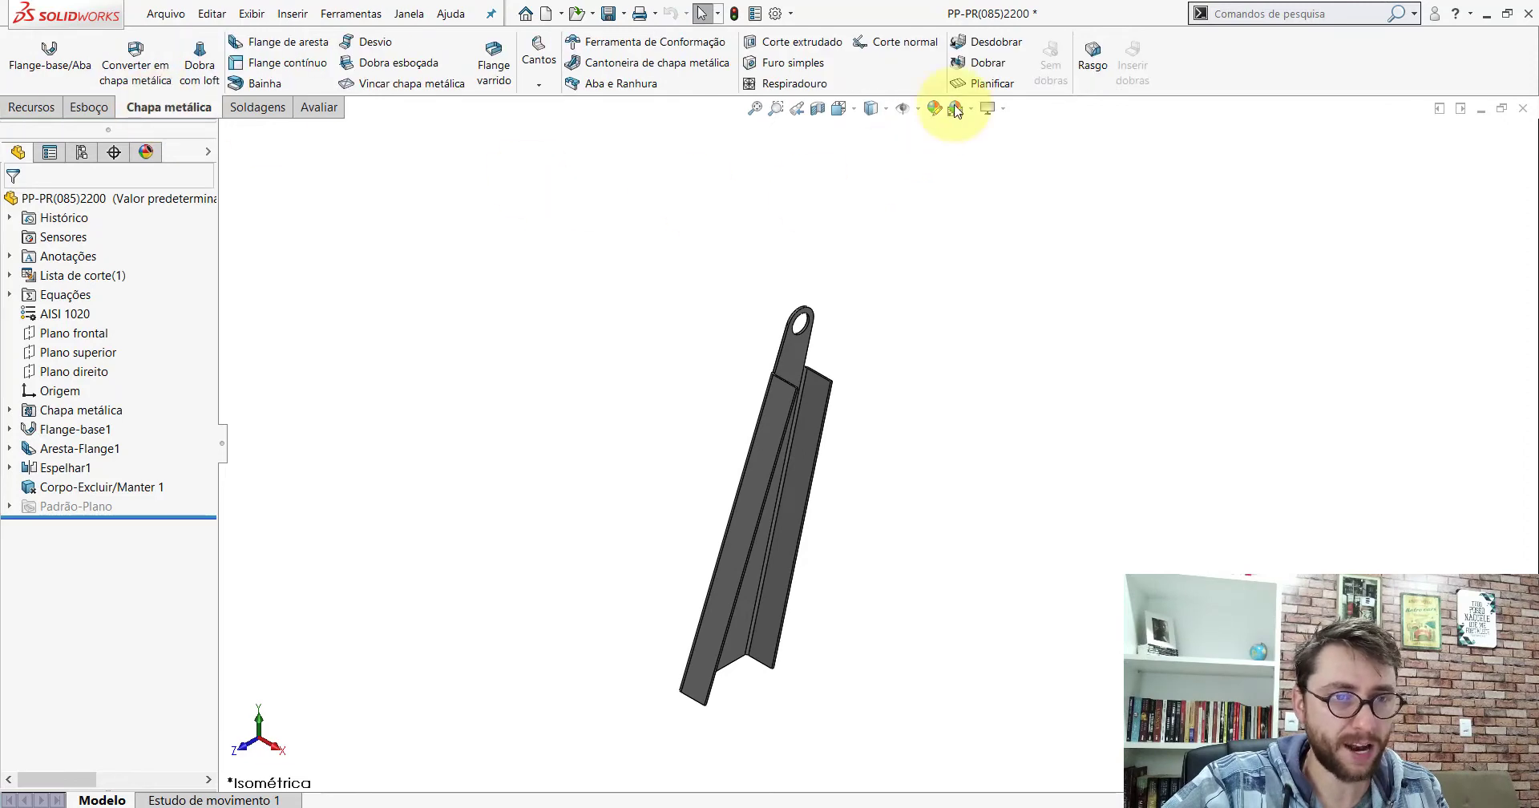
left_click(991, 84)
middle_click_drag(868, 327, 691, 328)
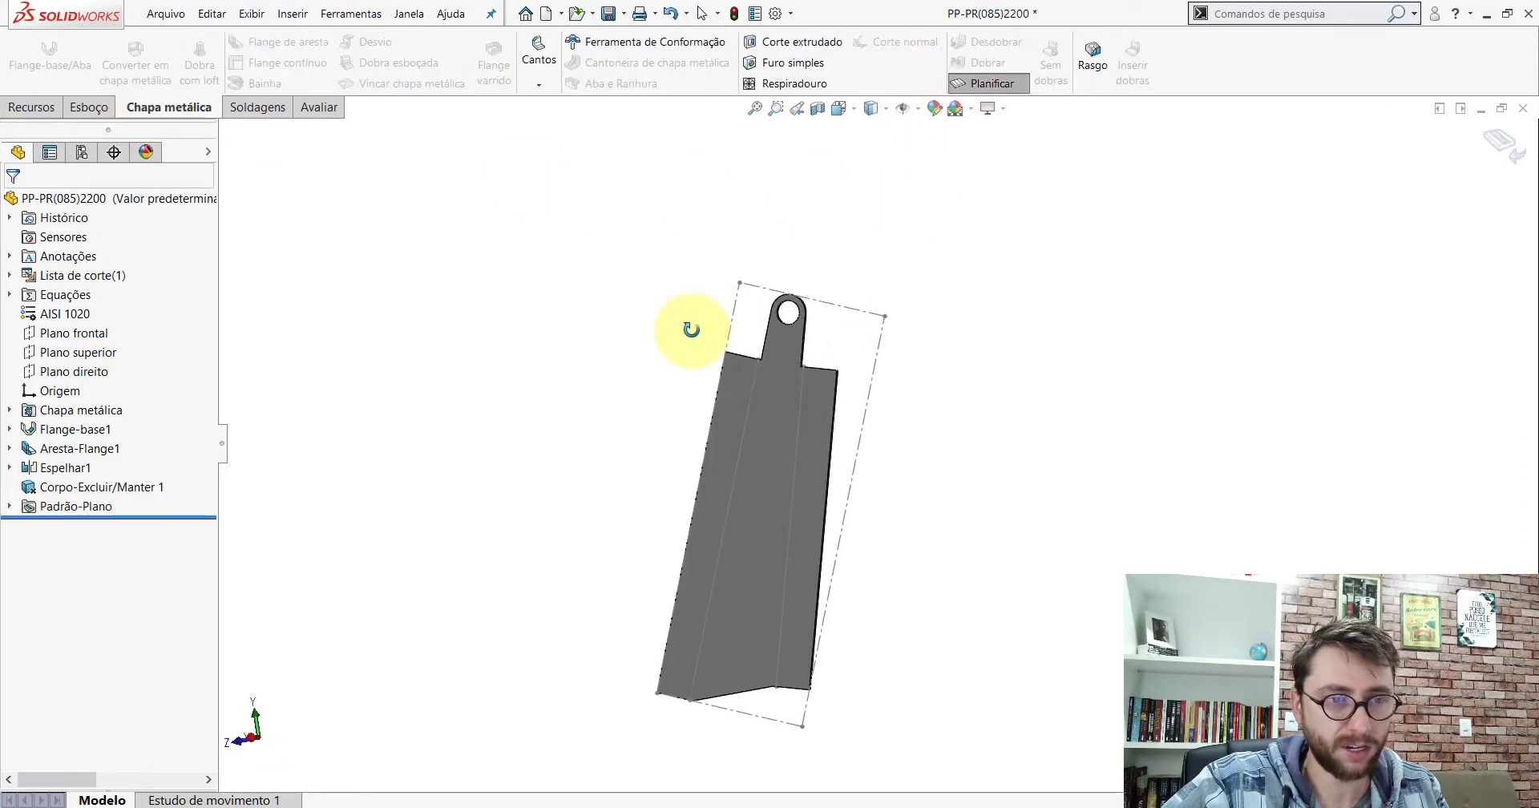
left_click(1495, 145)
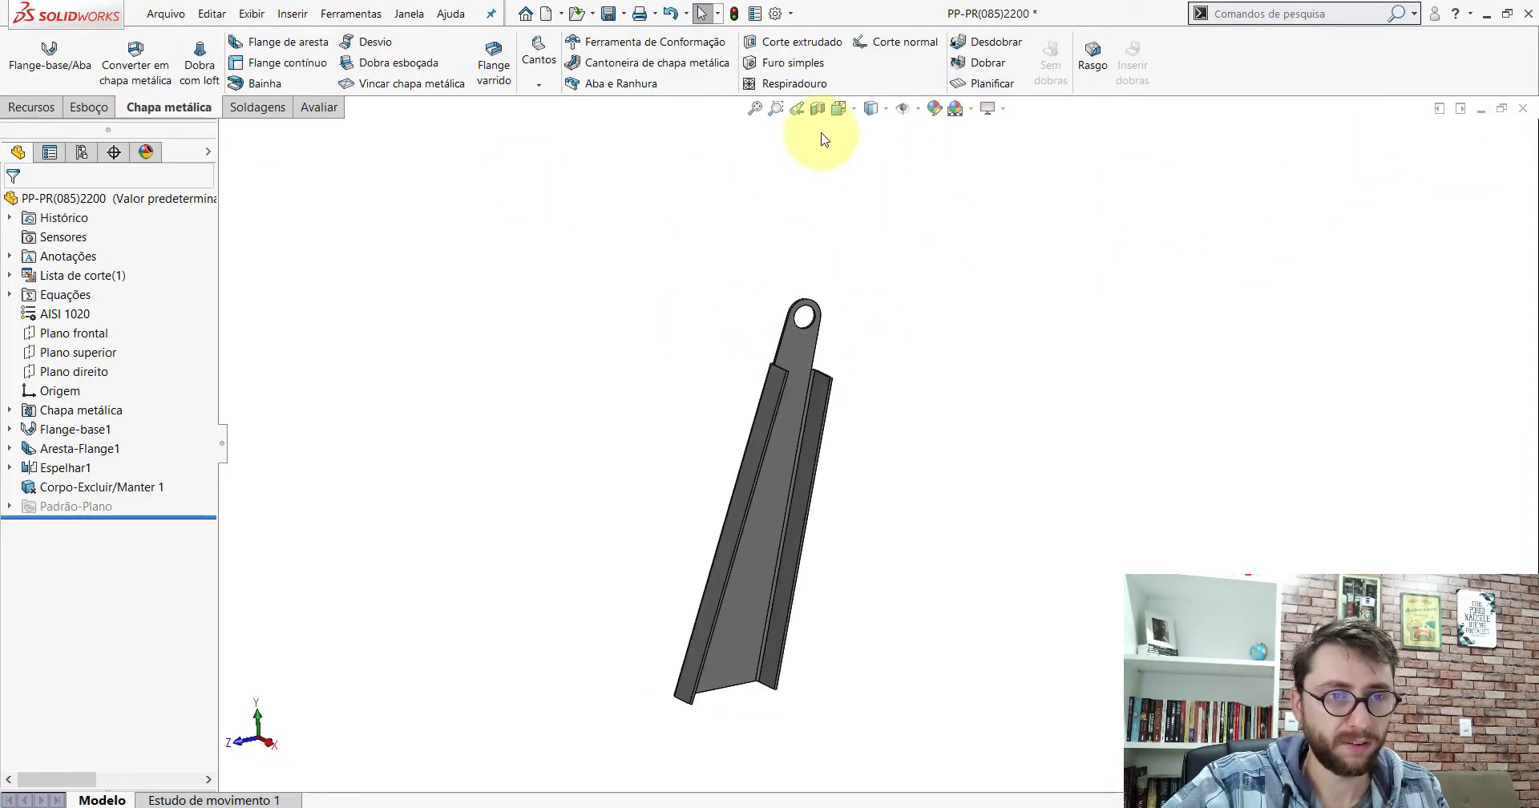
left_click(838, 108)
left_click(921, 152)
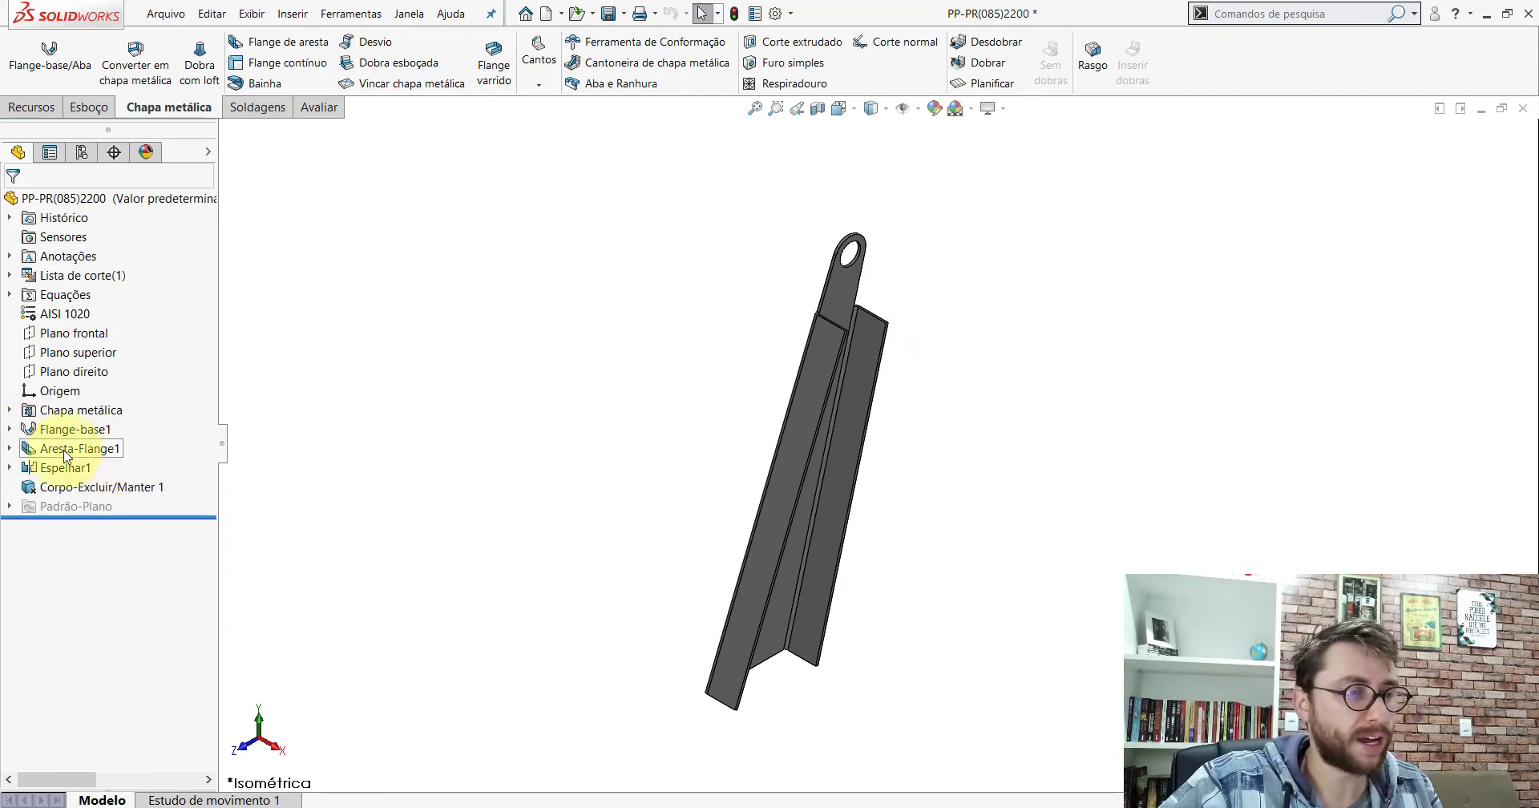
left_click(814, 333)
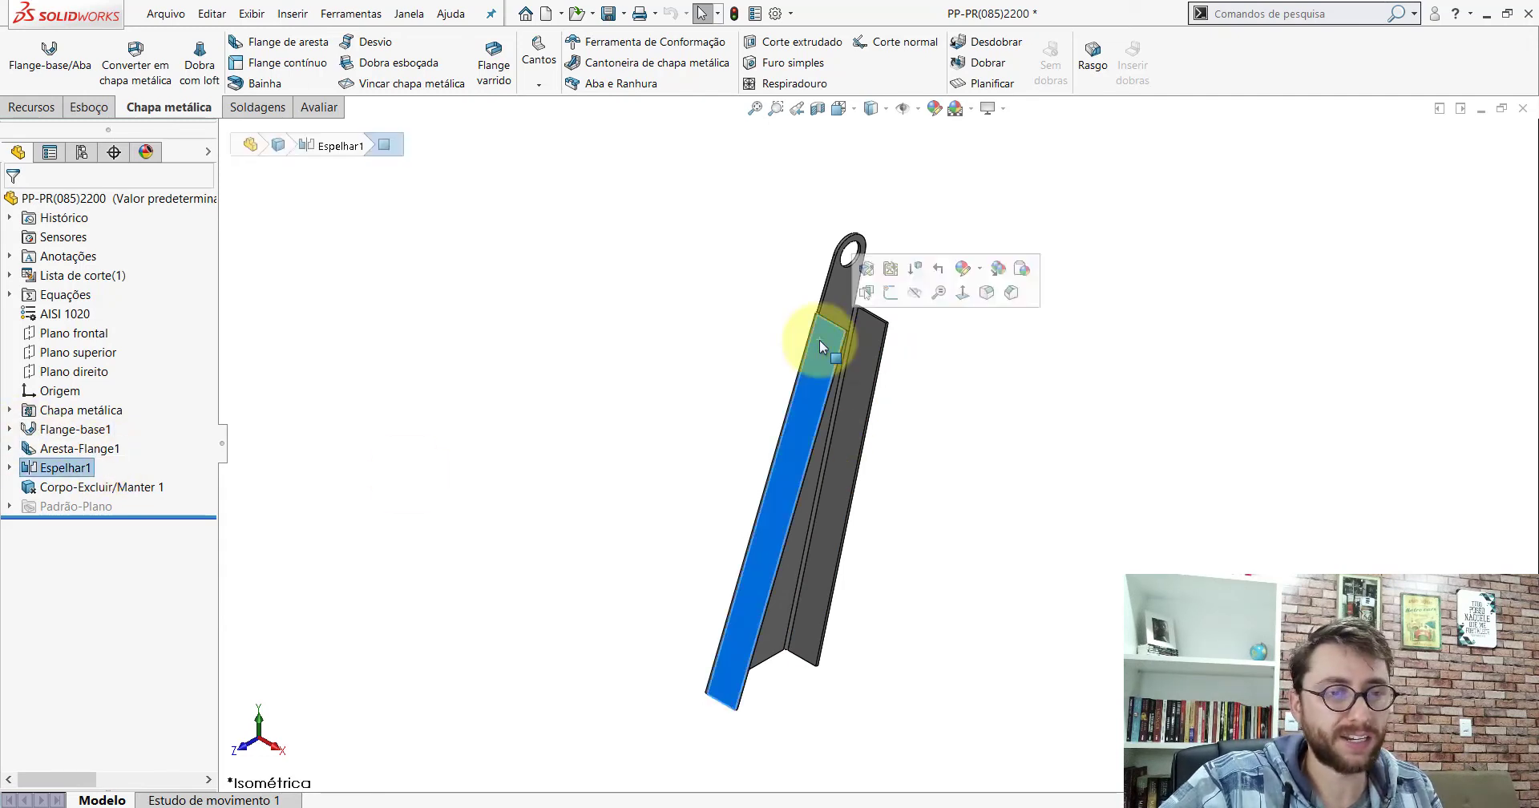
left_click(636, 364)
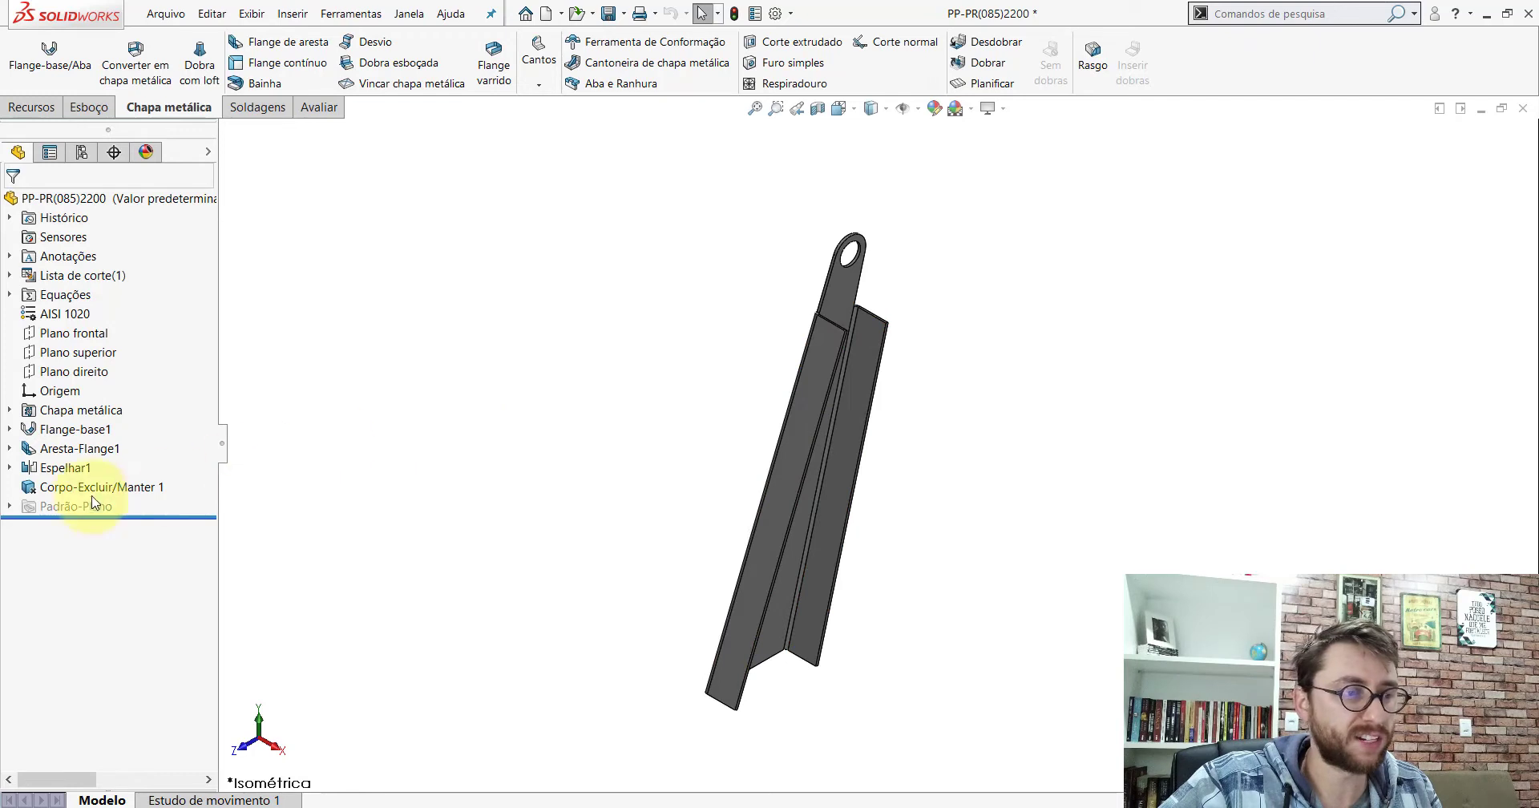
left_click(58, 449)
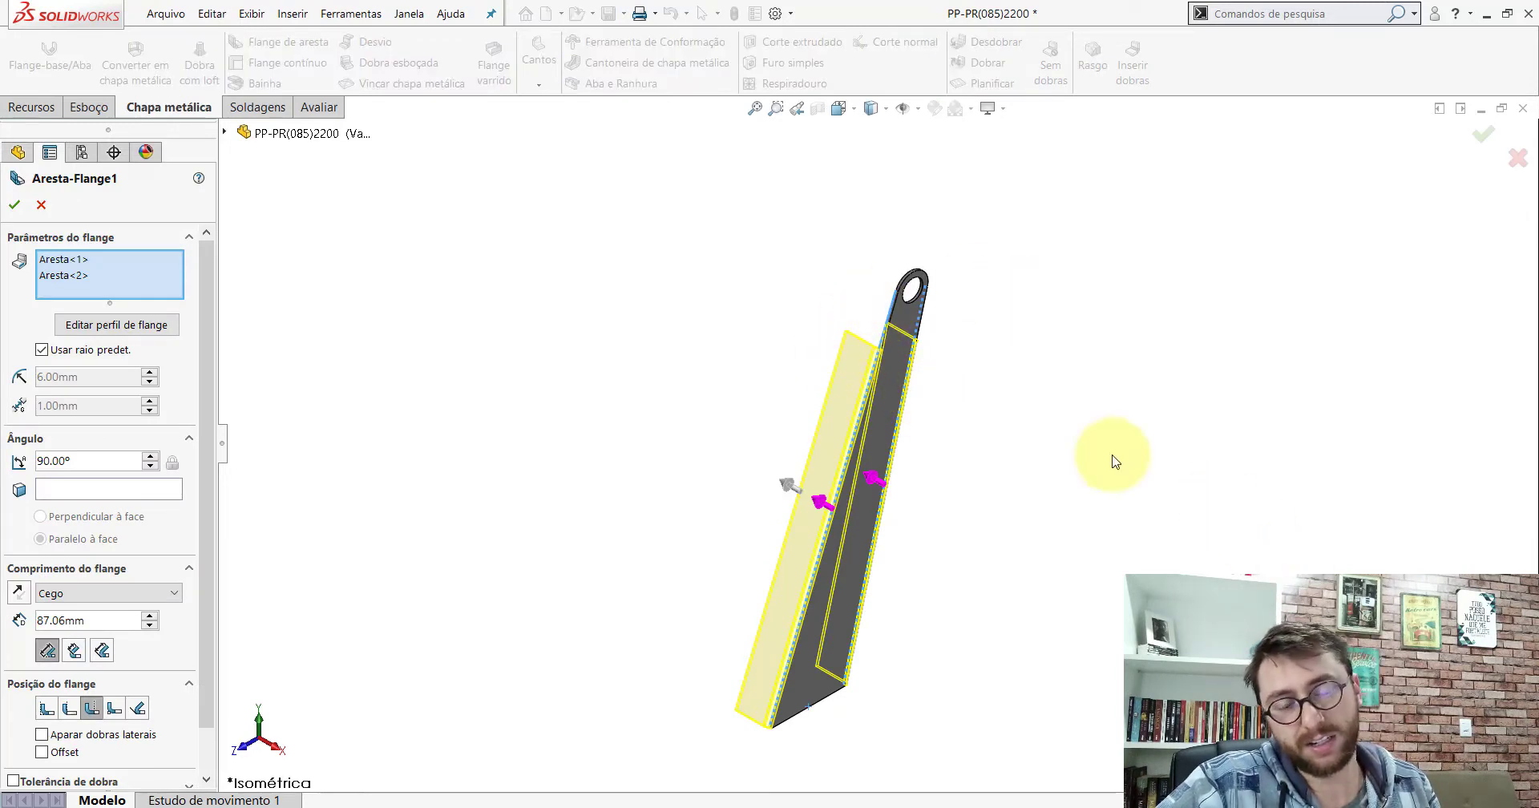
scroll(920, 354, "down", 3)
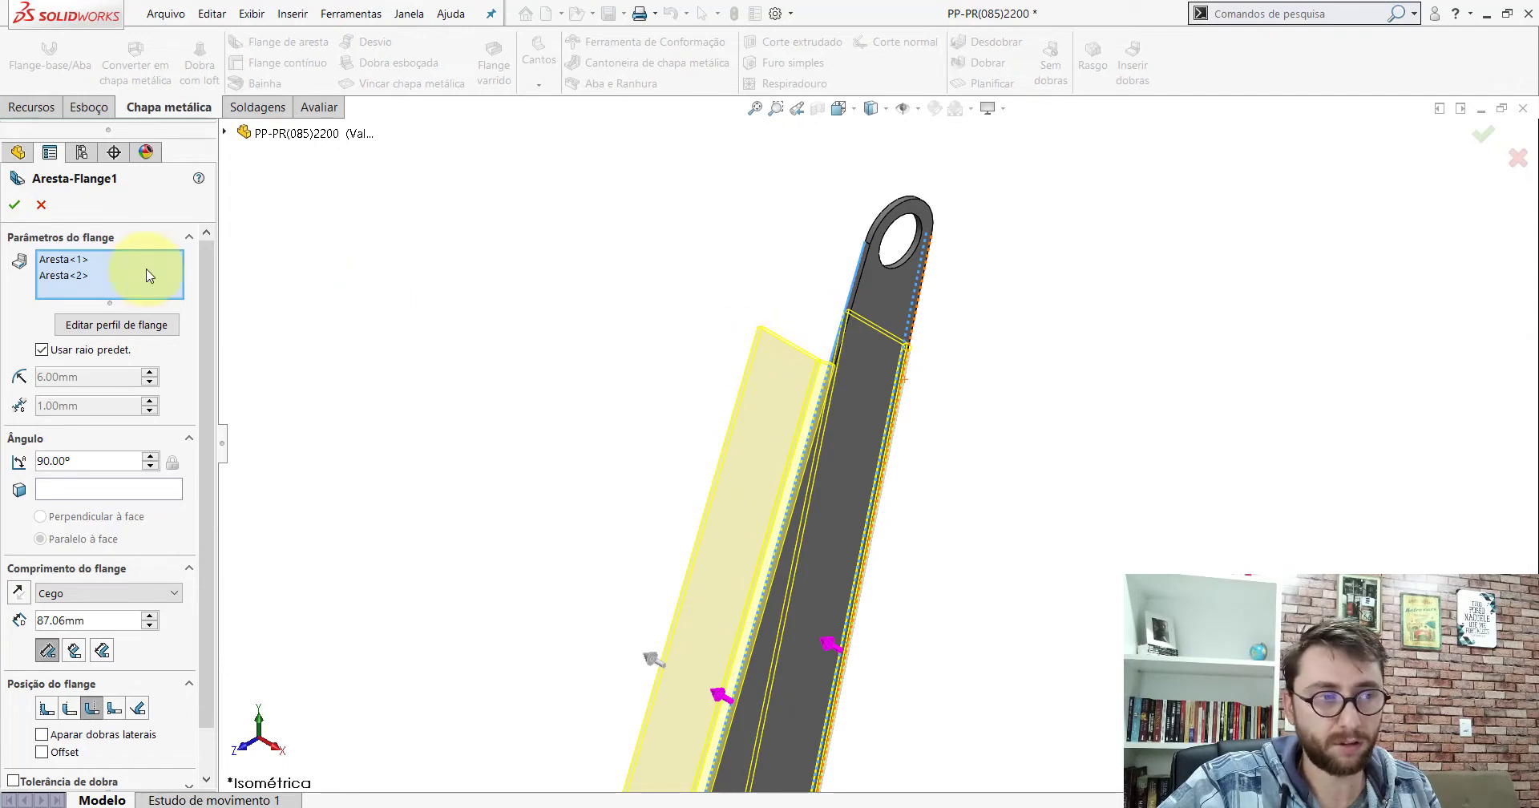
left_click(14, 201)
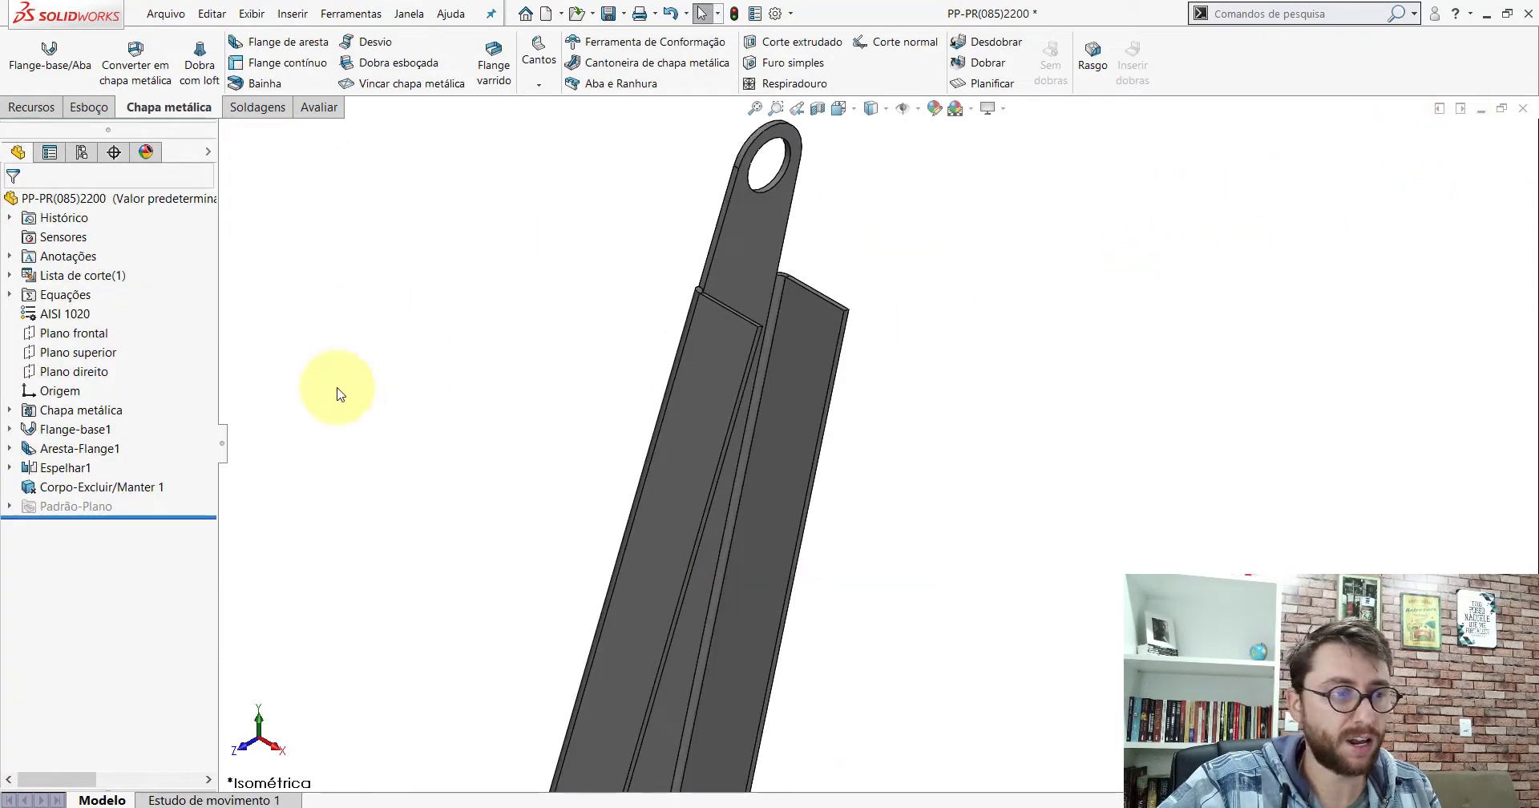
scroll(900, 433, "up", 2)
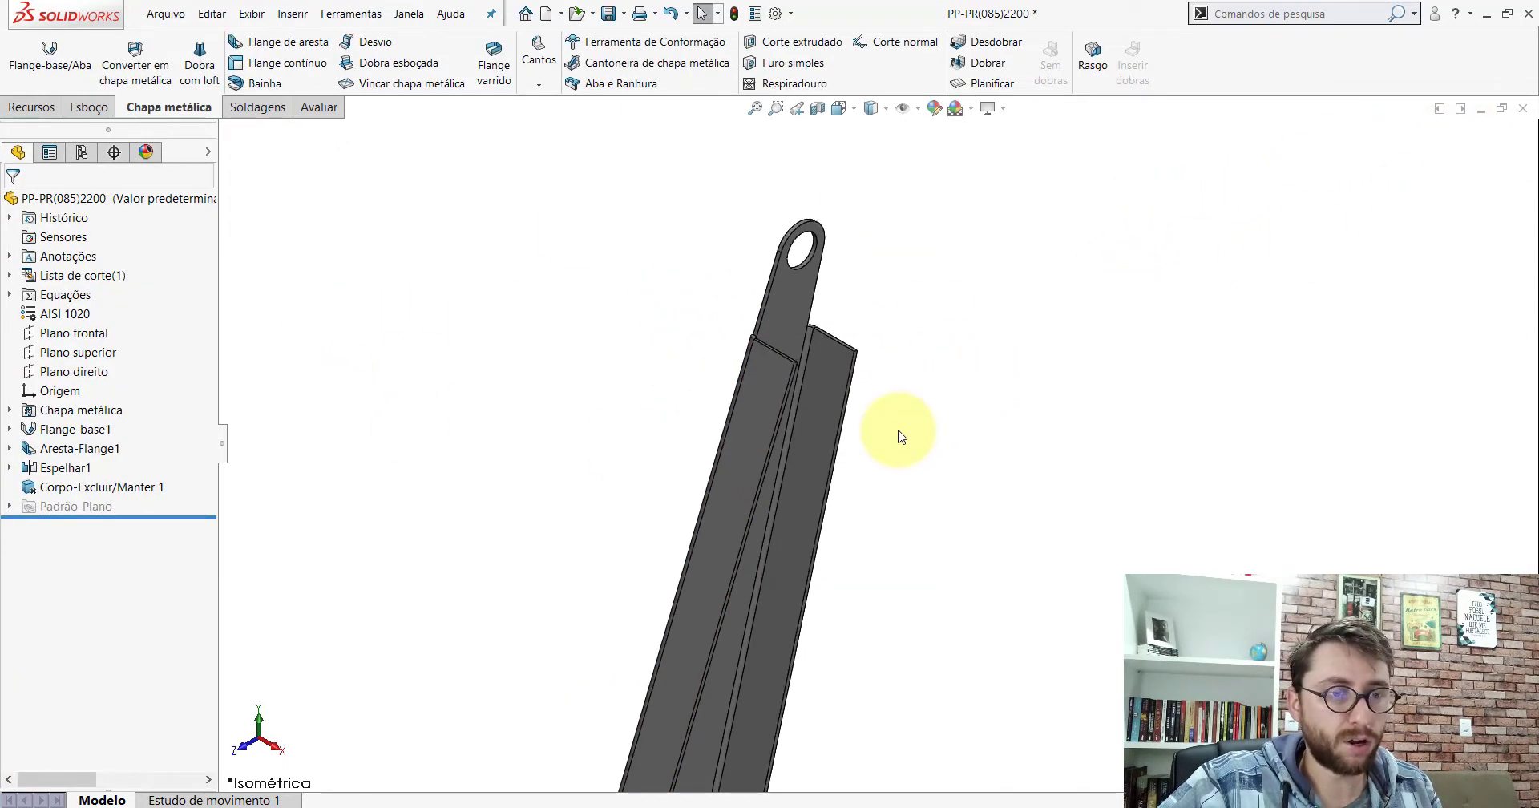
scroll(922, 497, "up", 4)
scroll(842, 420, "down", 1)
scroll(842, 420, "down", 1)
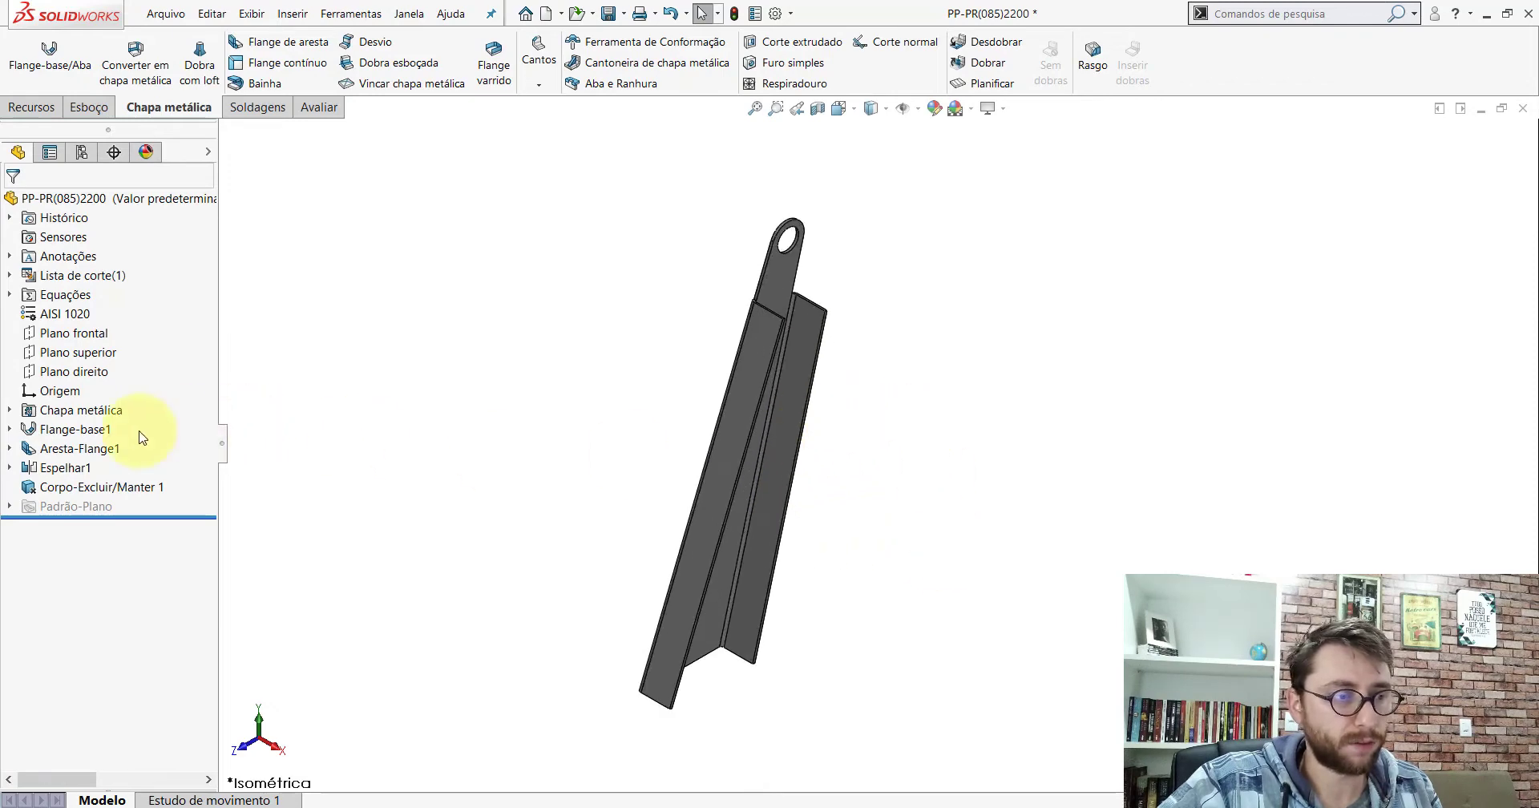
left_click(72, 452)
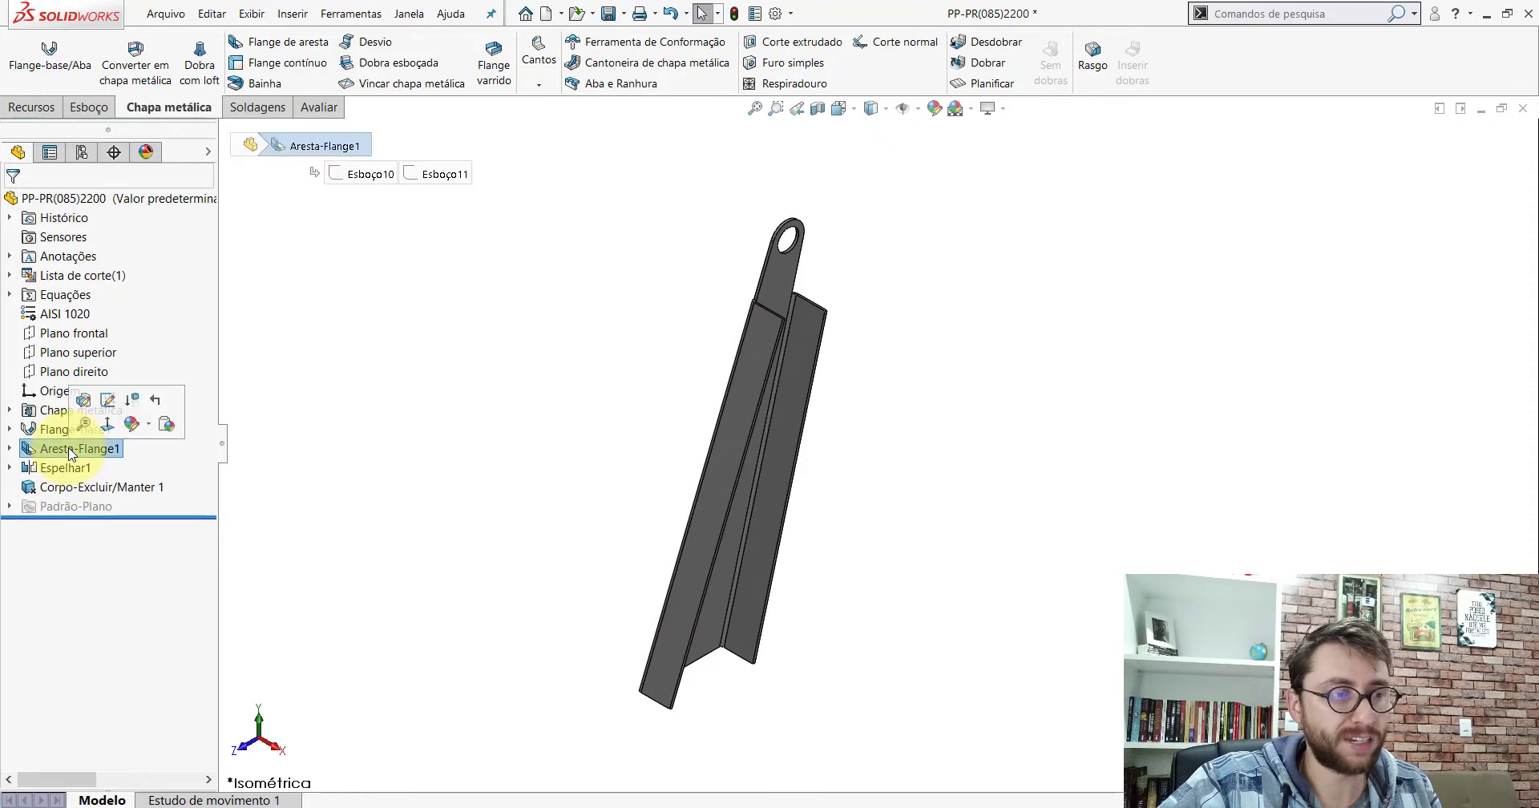
left_click(343, 405)
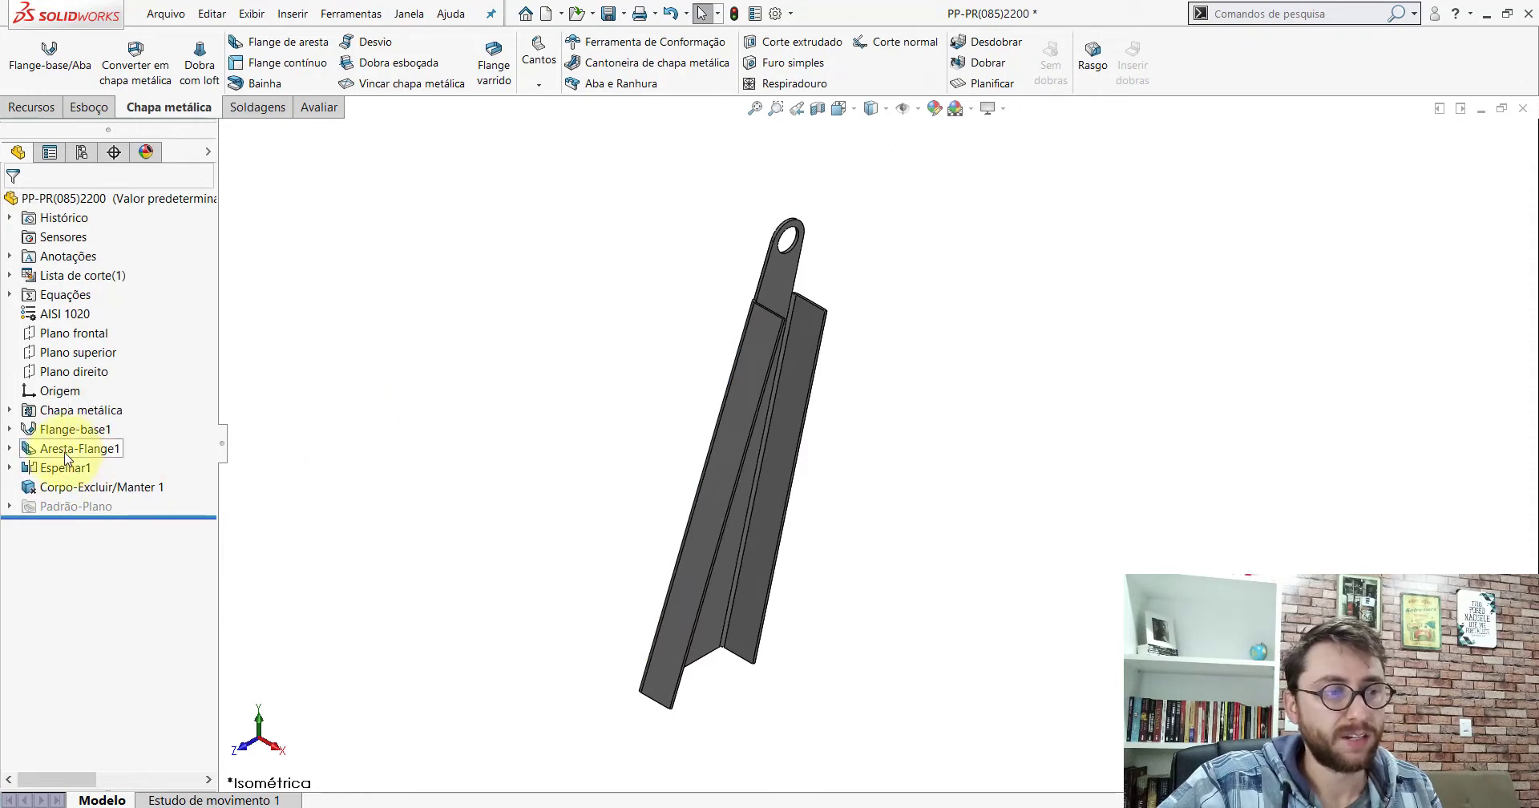
left_click(61, 453)
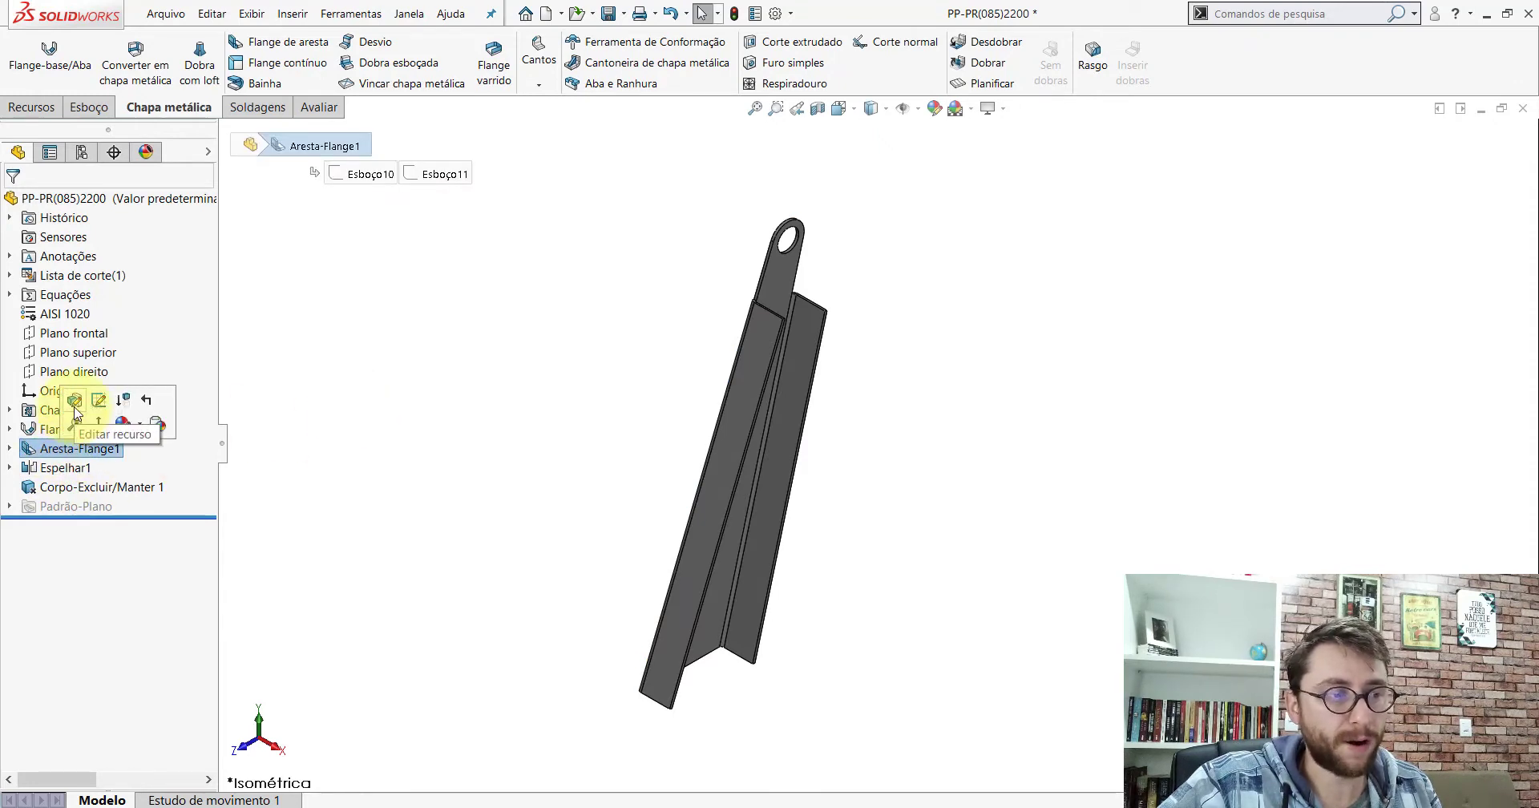
Step: Review the Aresta-Flange1 sketch Esboço10, then exit it and rebuild the part
left_click(381, 422)
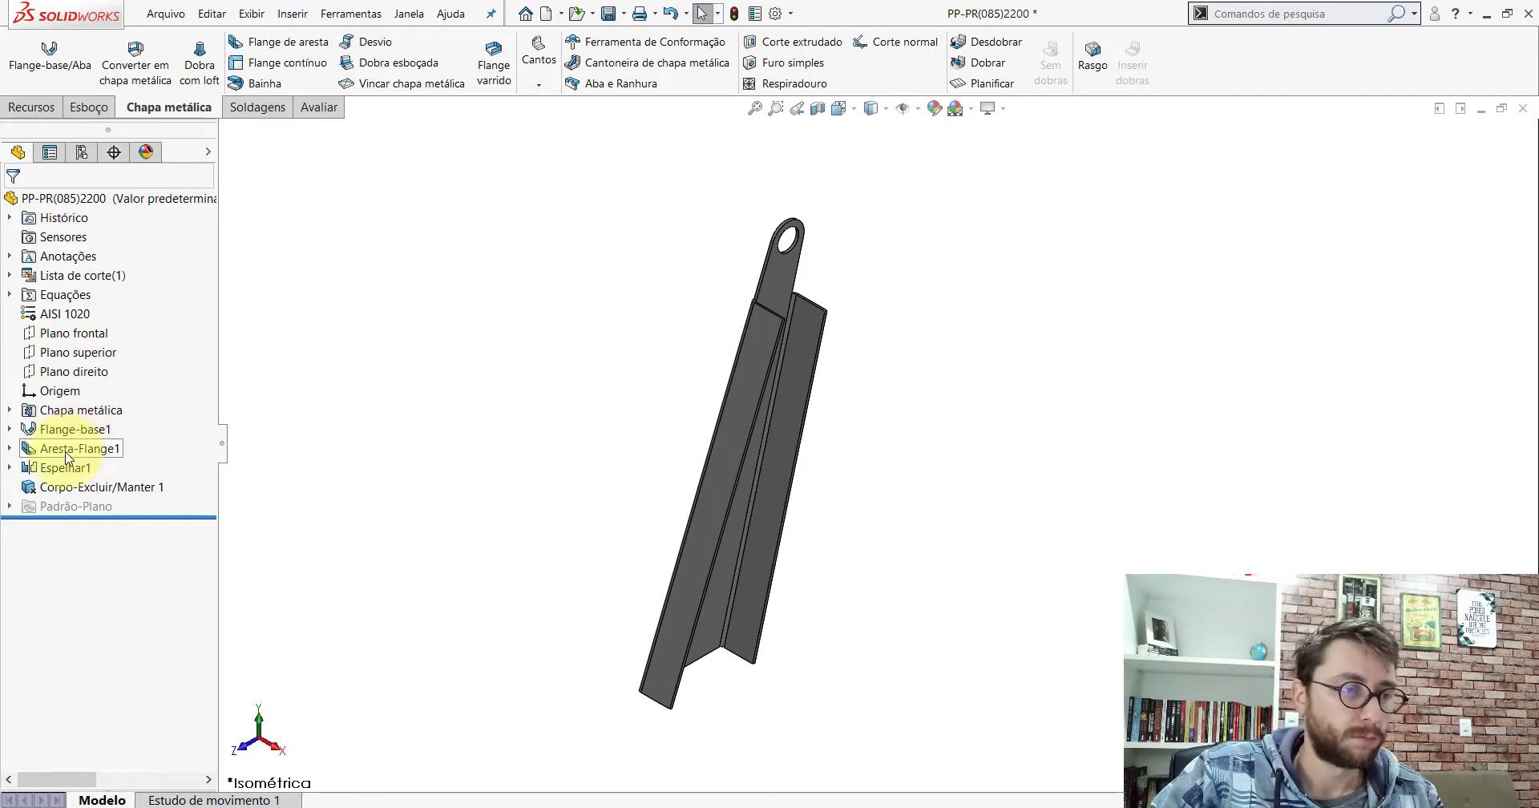
left_click(71, 451)
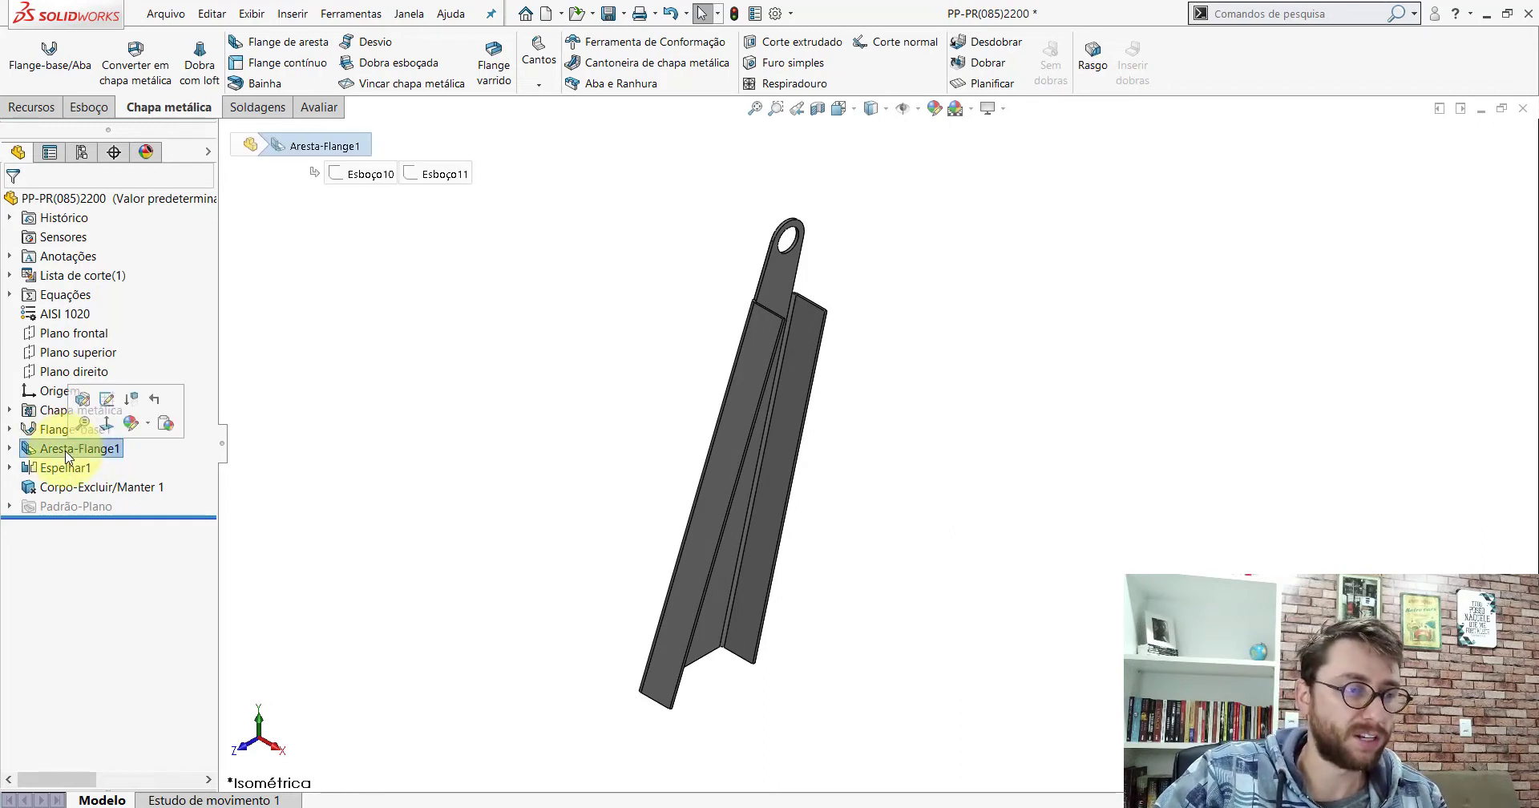
left_click(112, 403)
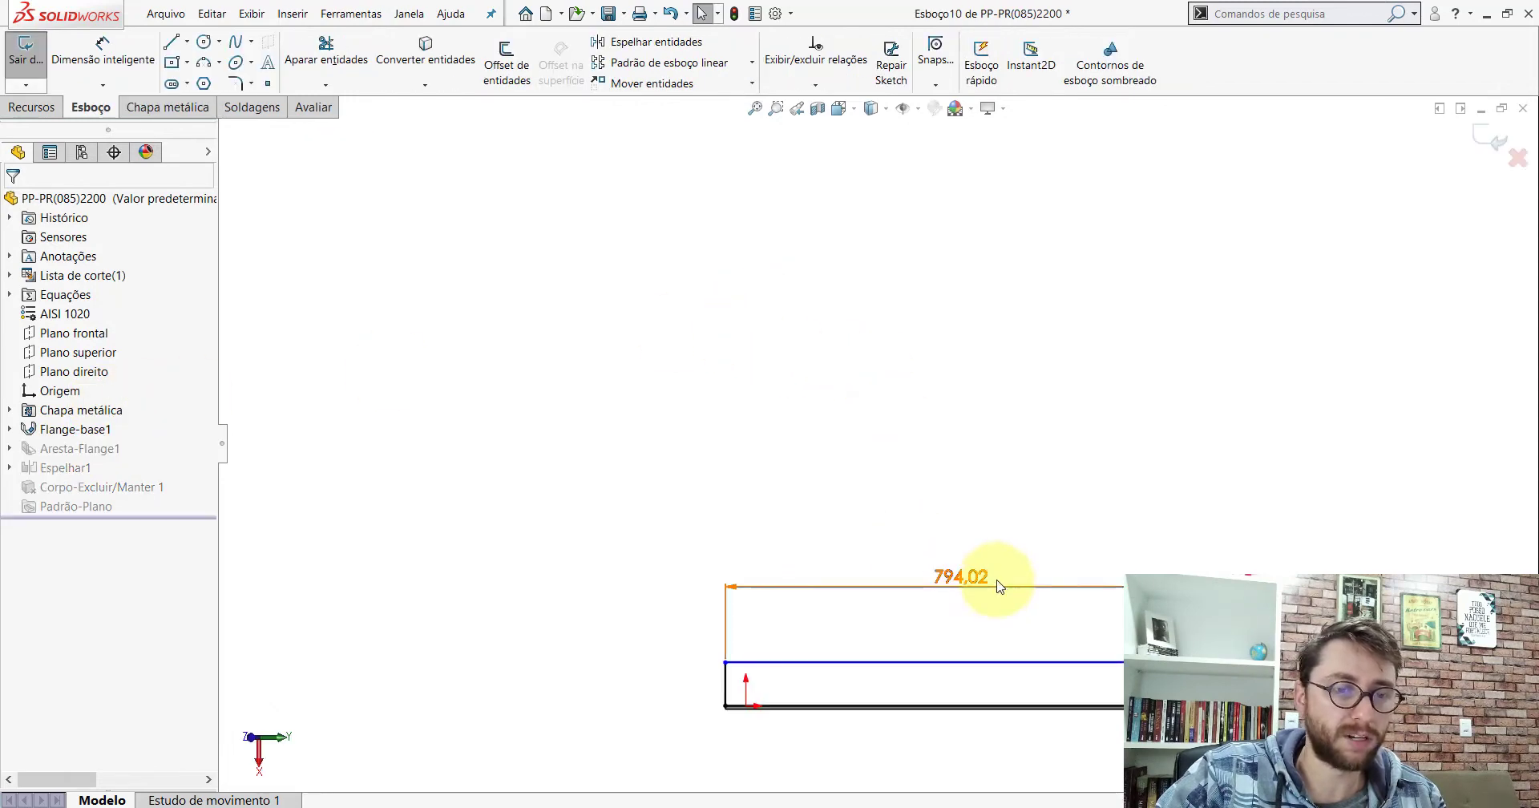
left_click(1489, 134)
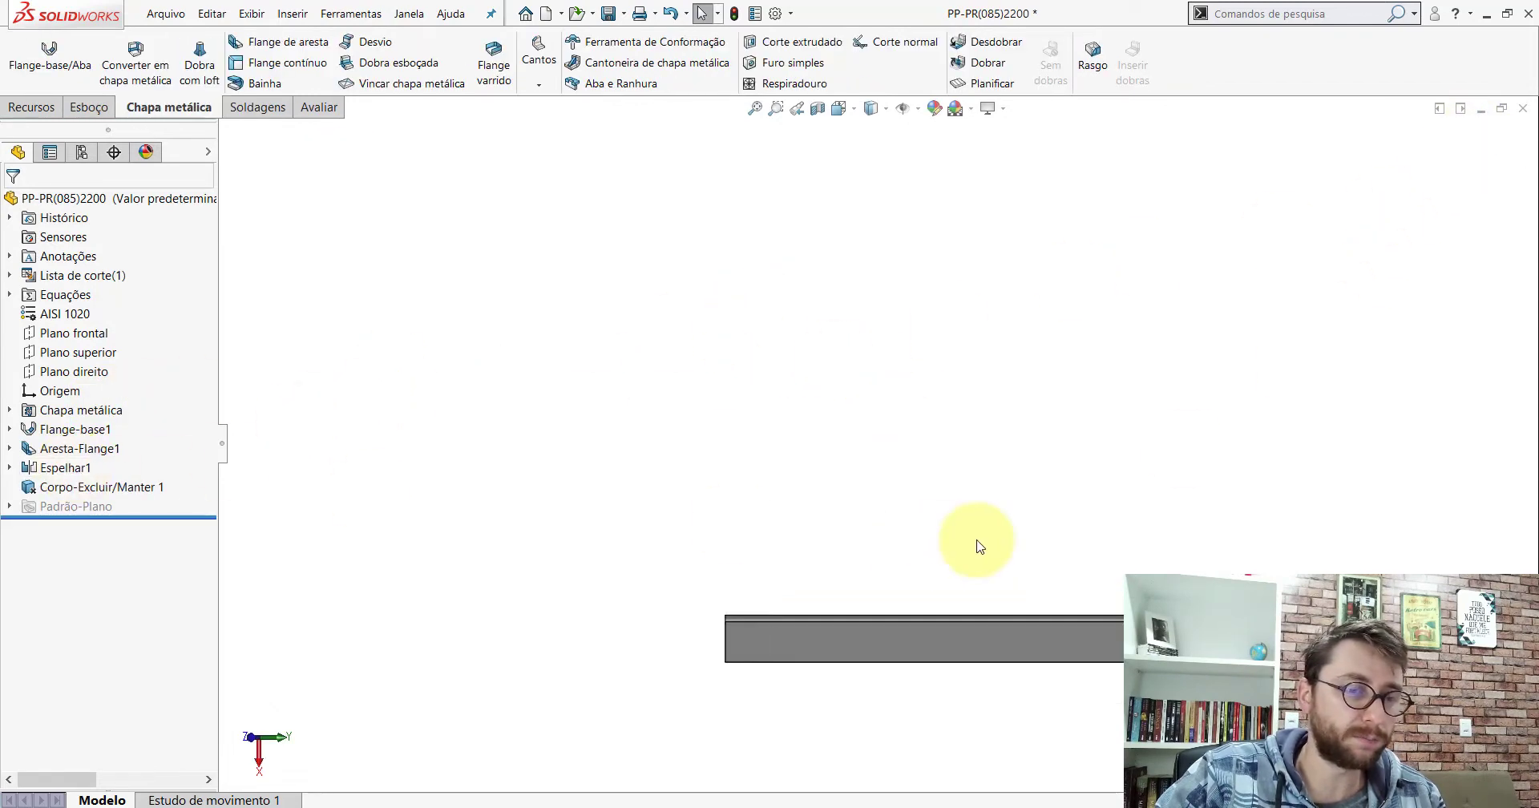
Step: Show the part in isometric view and save the sheet-metal part
mouse_move(979, 544)
middle_mouse_down()
mouse_move(972, 327)
mouse_move(986, 550)
middle_mouse_up()
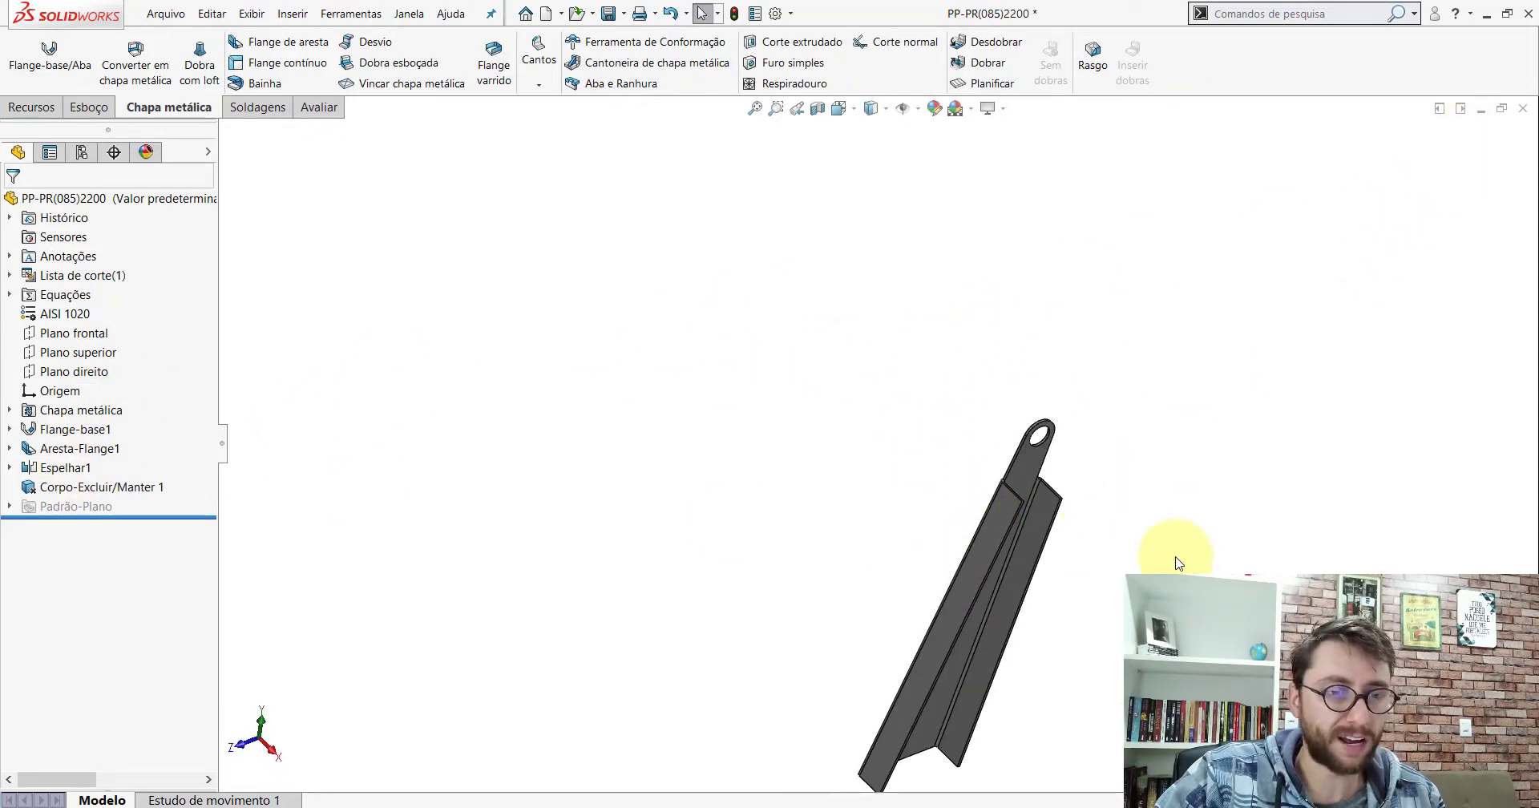
scroll(1002, 456, "up", 3)
scroll(970, 454, "down", 2)
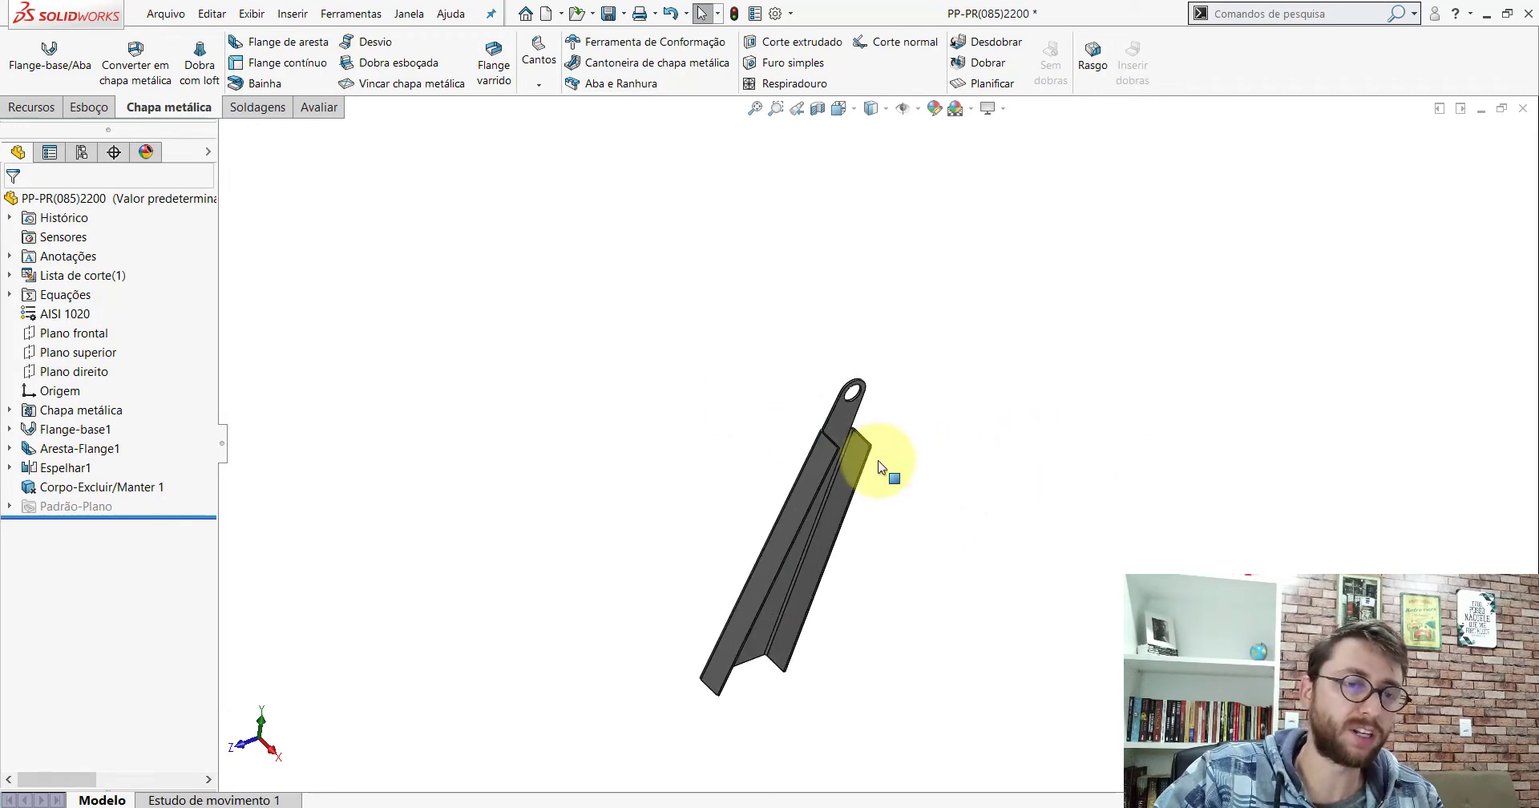
left_click(840, 111)
left_click(920, 138)
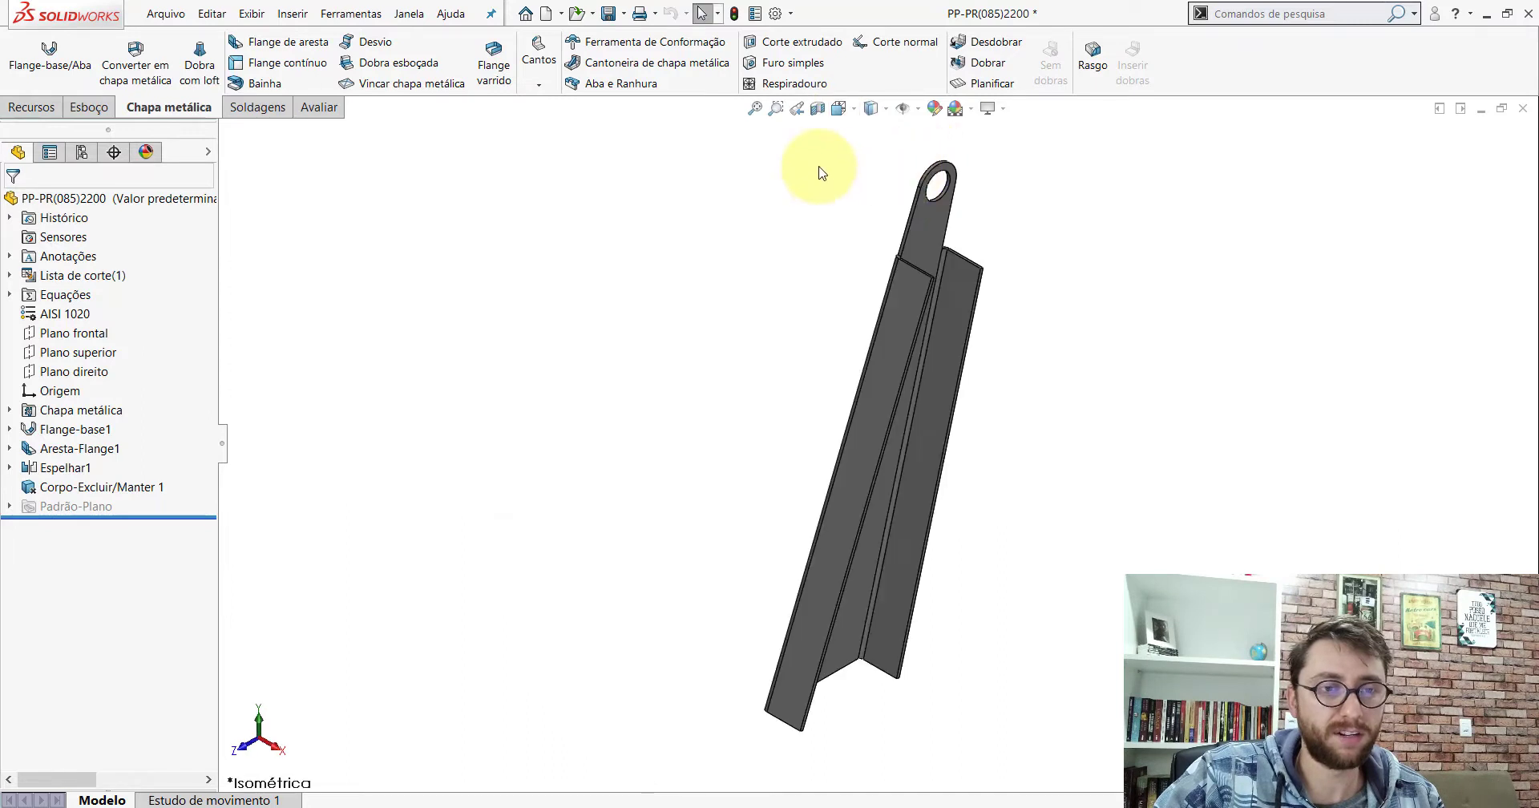
middle_click_drag(1185, 299, 1095, 351, "ctrl")
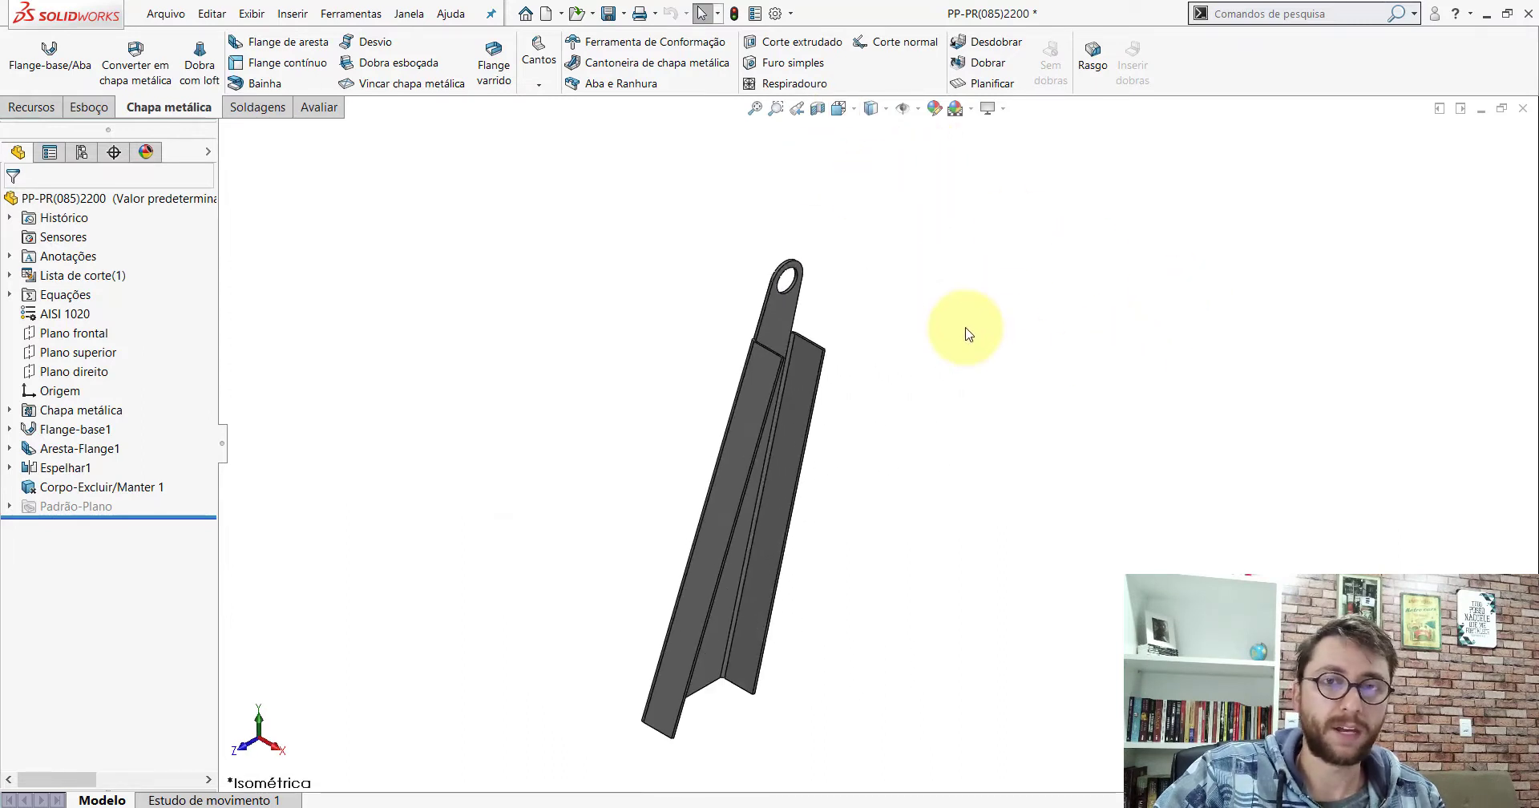
left_click(609, 16)
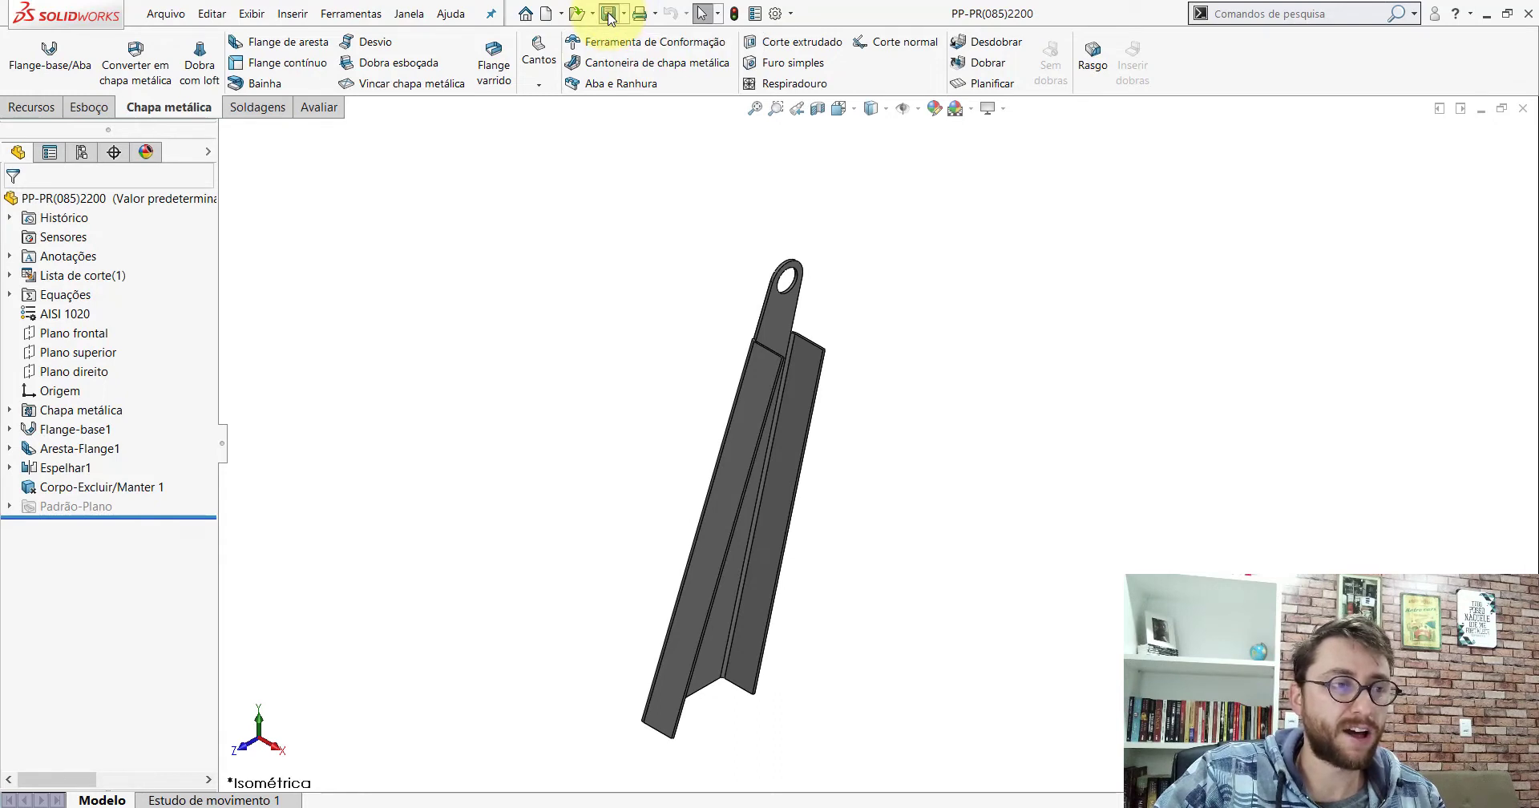
left_click(48, 199)
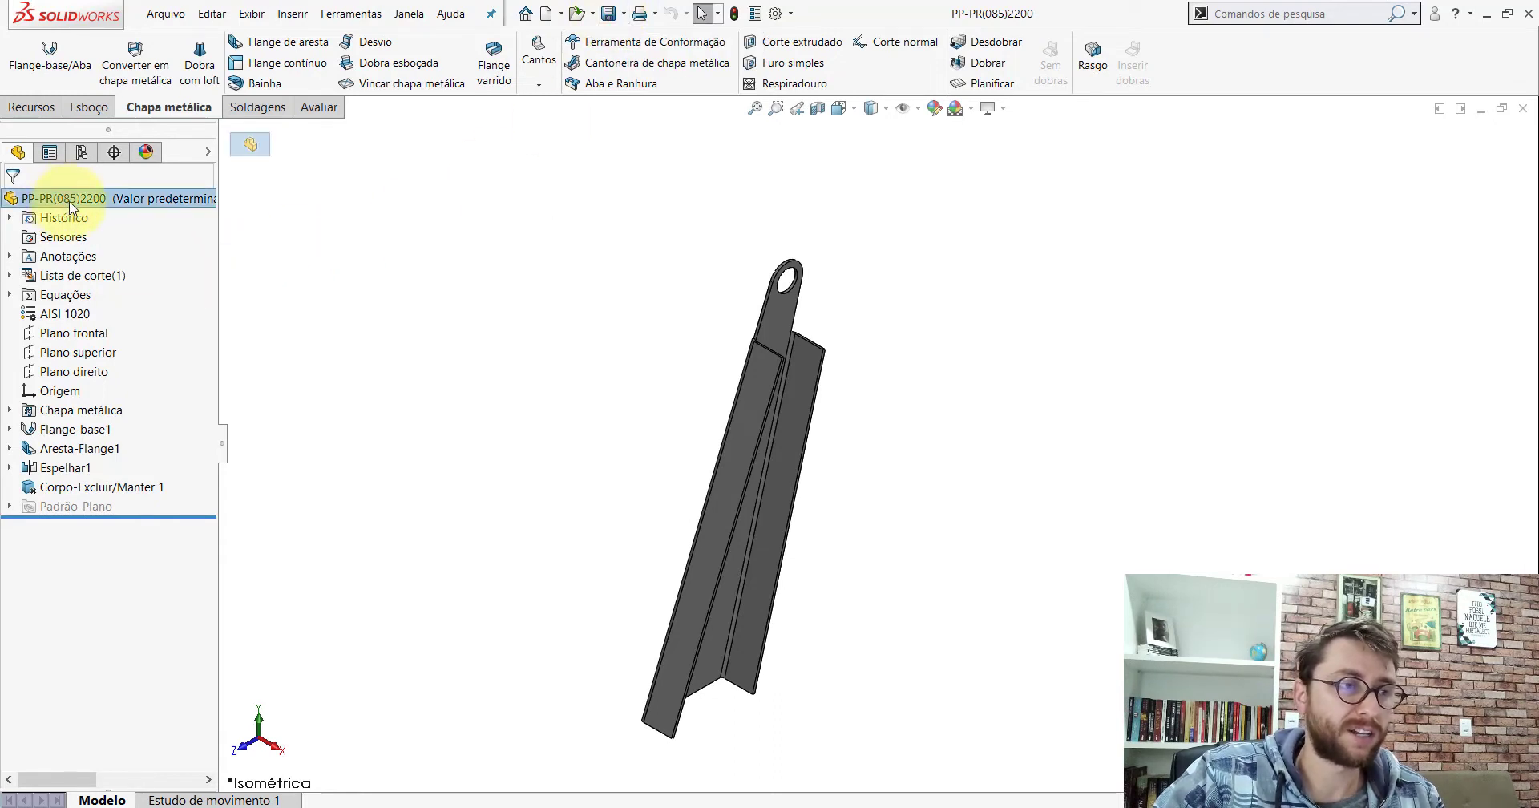
left_click(542, 291)
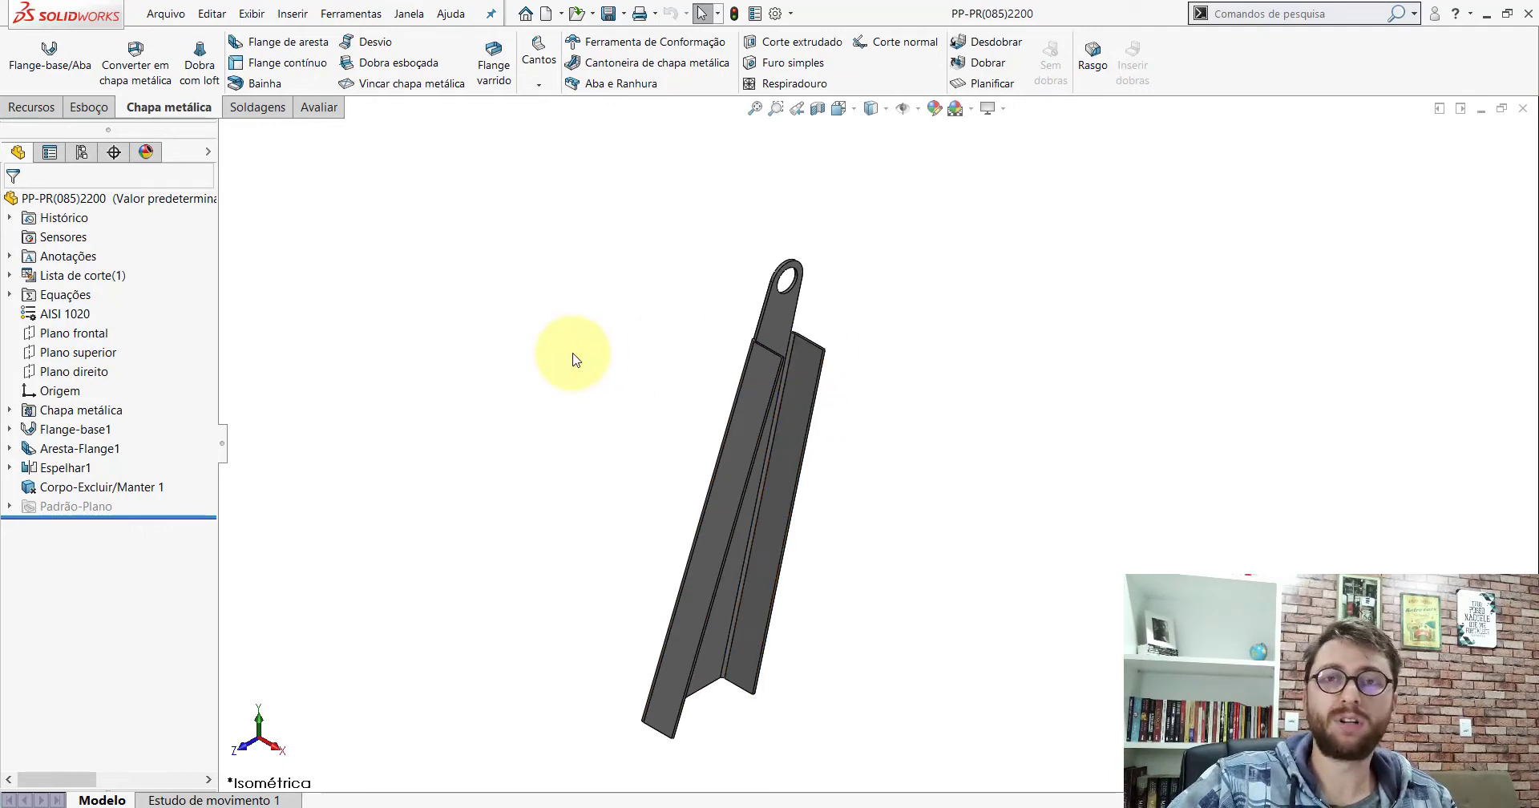
Step: Measure the bend face to read its current 6 mm radius
left_click(319, 107)
left_click(193, 60)
scroll(829, 361, "down", 3)
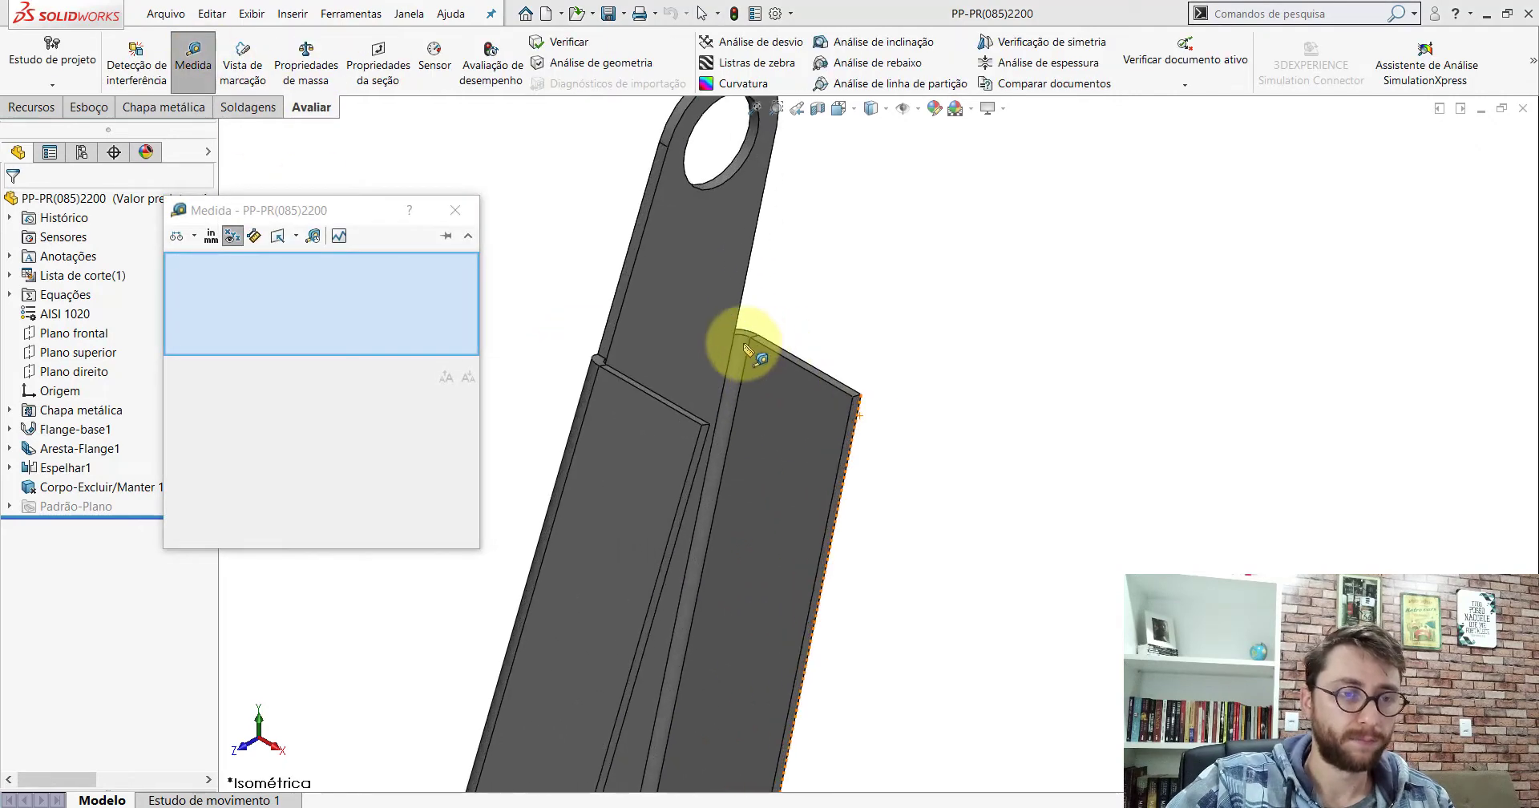
left_click(741, 342)
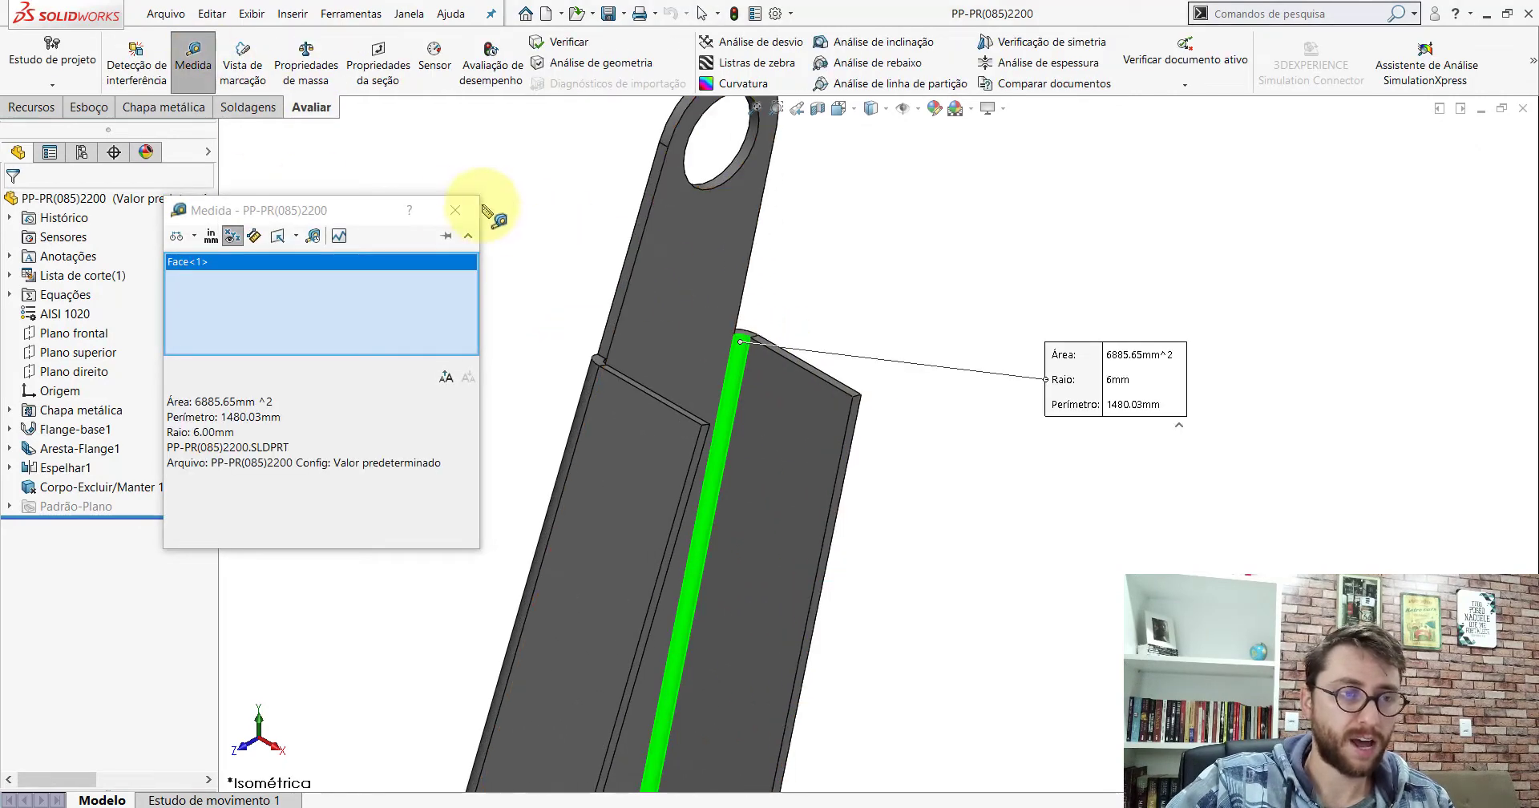
left_click(449, 211)
scroll(955, 305, "up", 3)
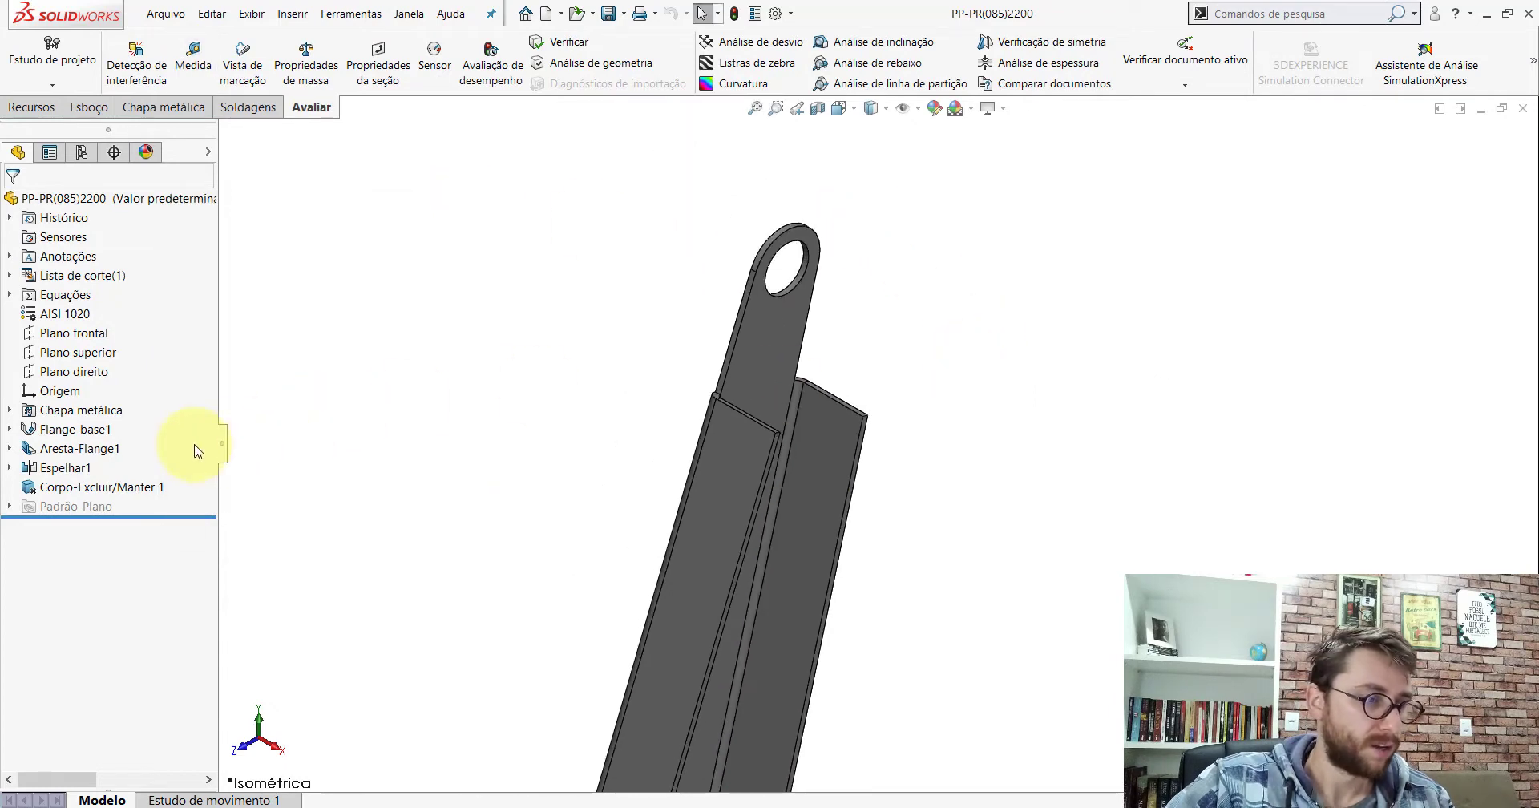
scroll(824, 436, "up", 1)
scroll(882, 481, "up", 2)
scroll(910, 522, "down", 1)
scroll(910, 464, "down", 1)
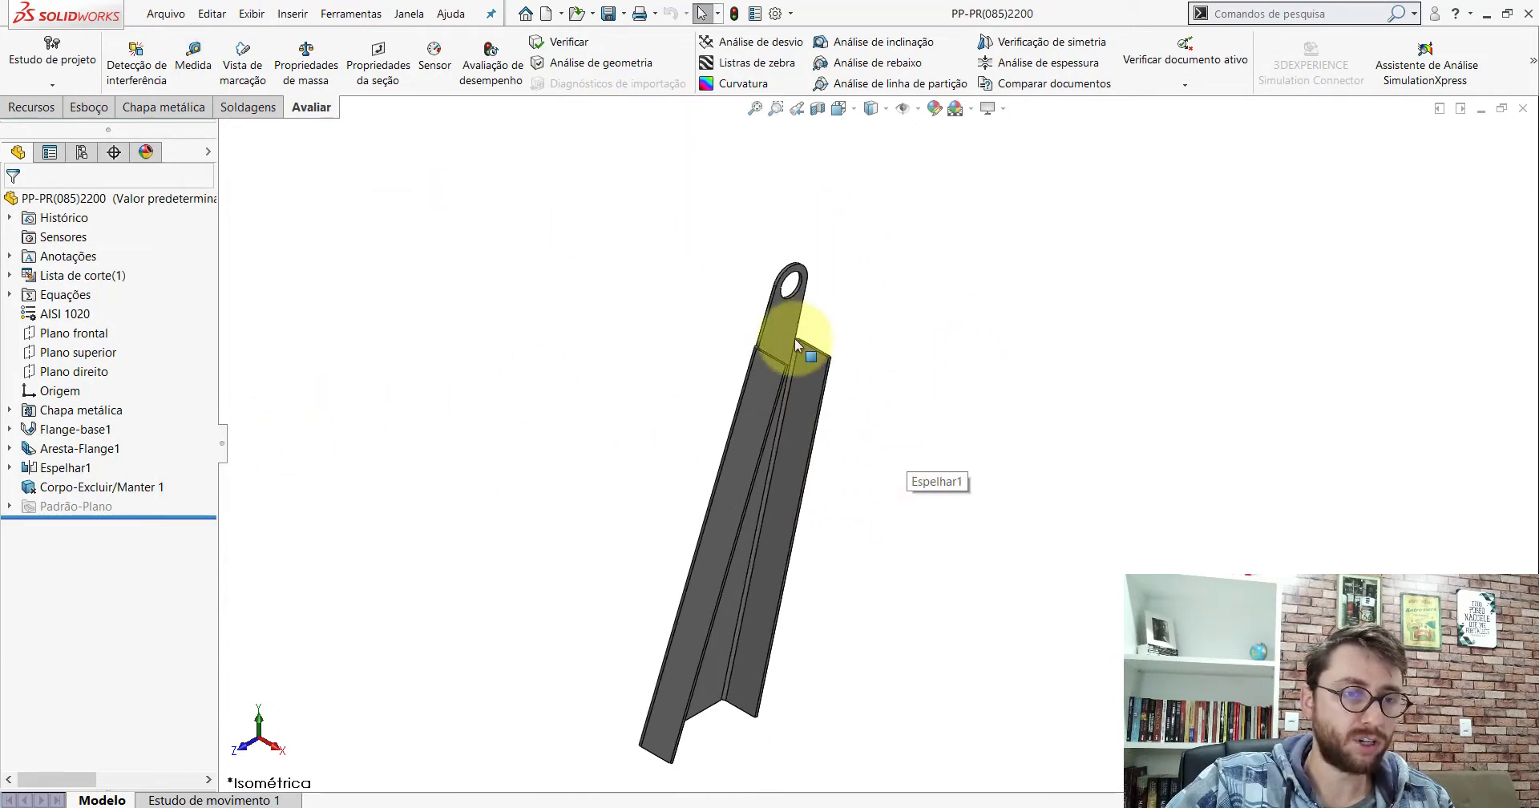
Step: Edit Aresta-Flange1 to drop the default radius and use a 7 mm bend radius
left_click(63, 451)
left_click(74, 396)
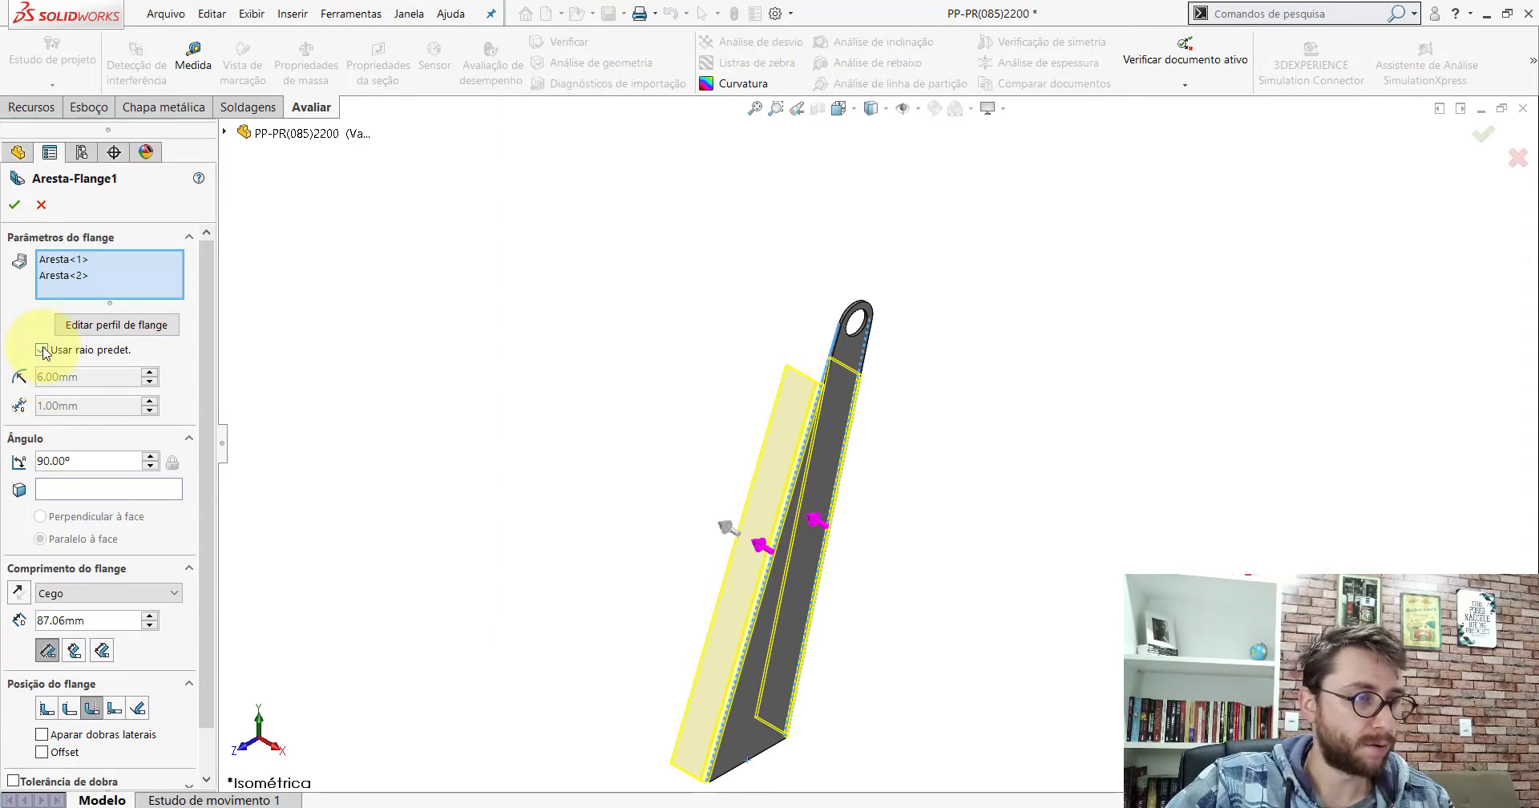
left_click(43, 351)
double_click(91, 376)
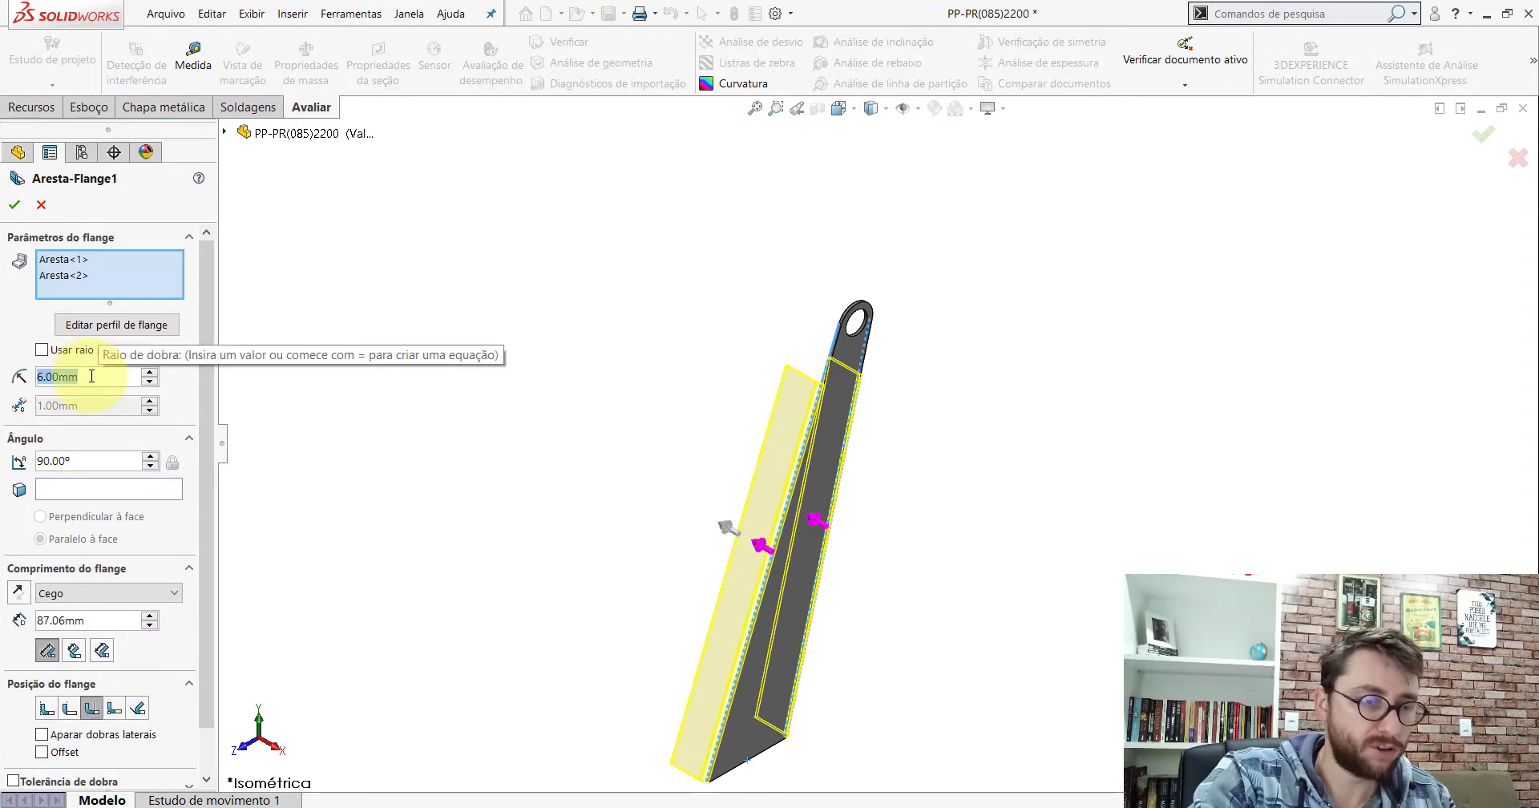
type("7")
key("Return")
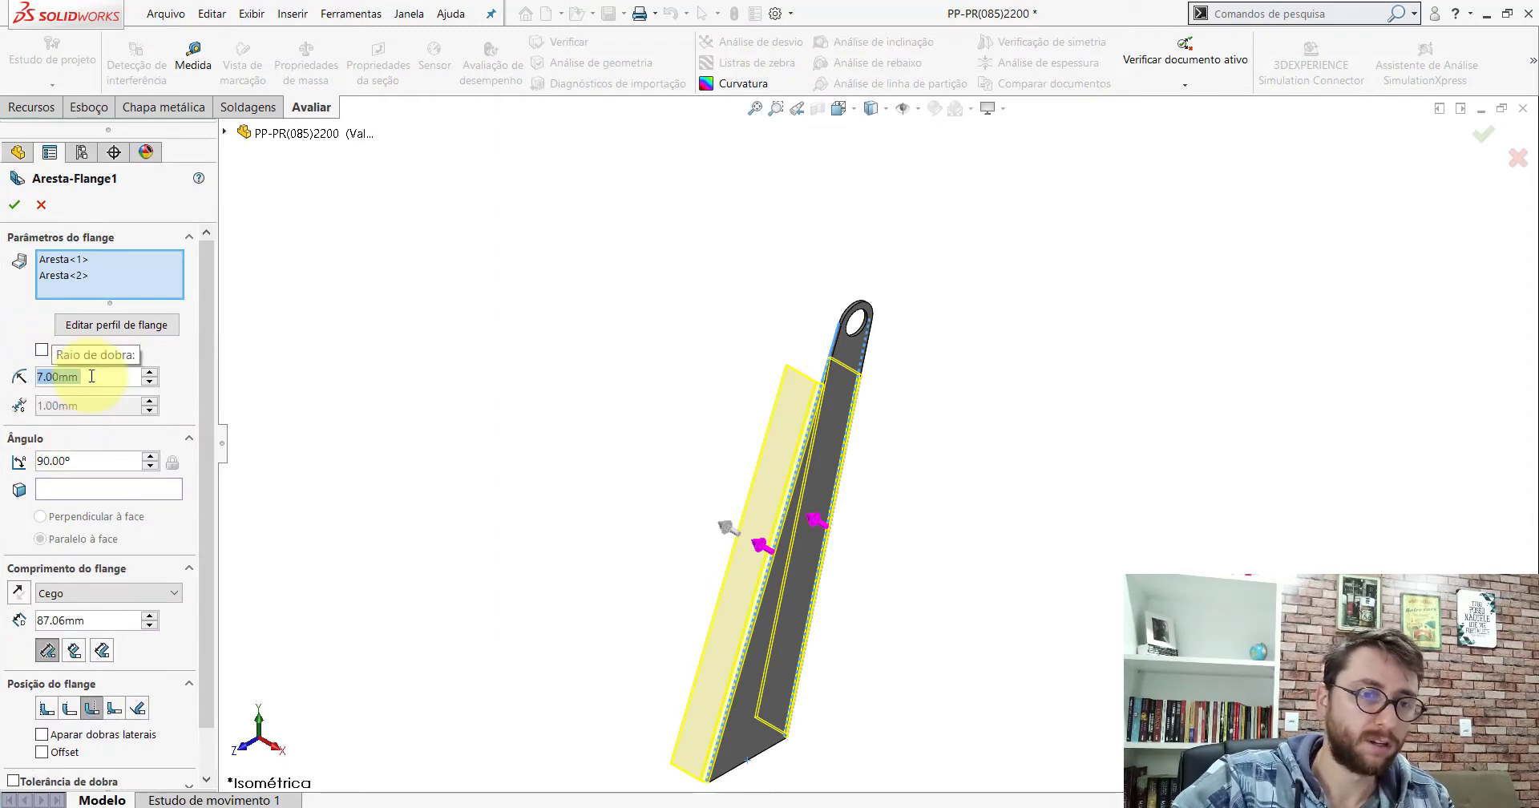
left_click(12, 205)
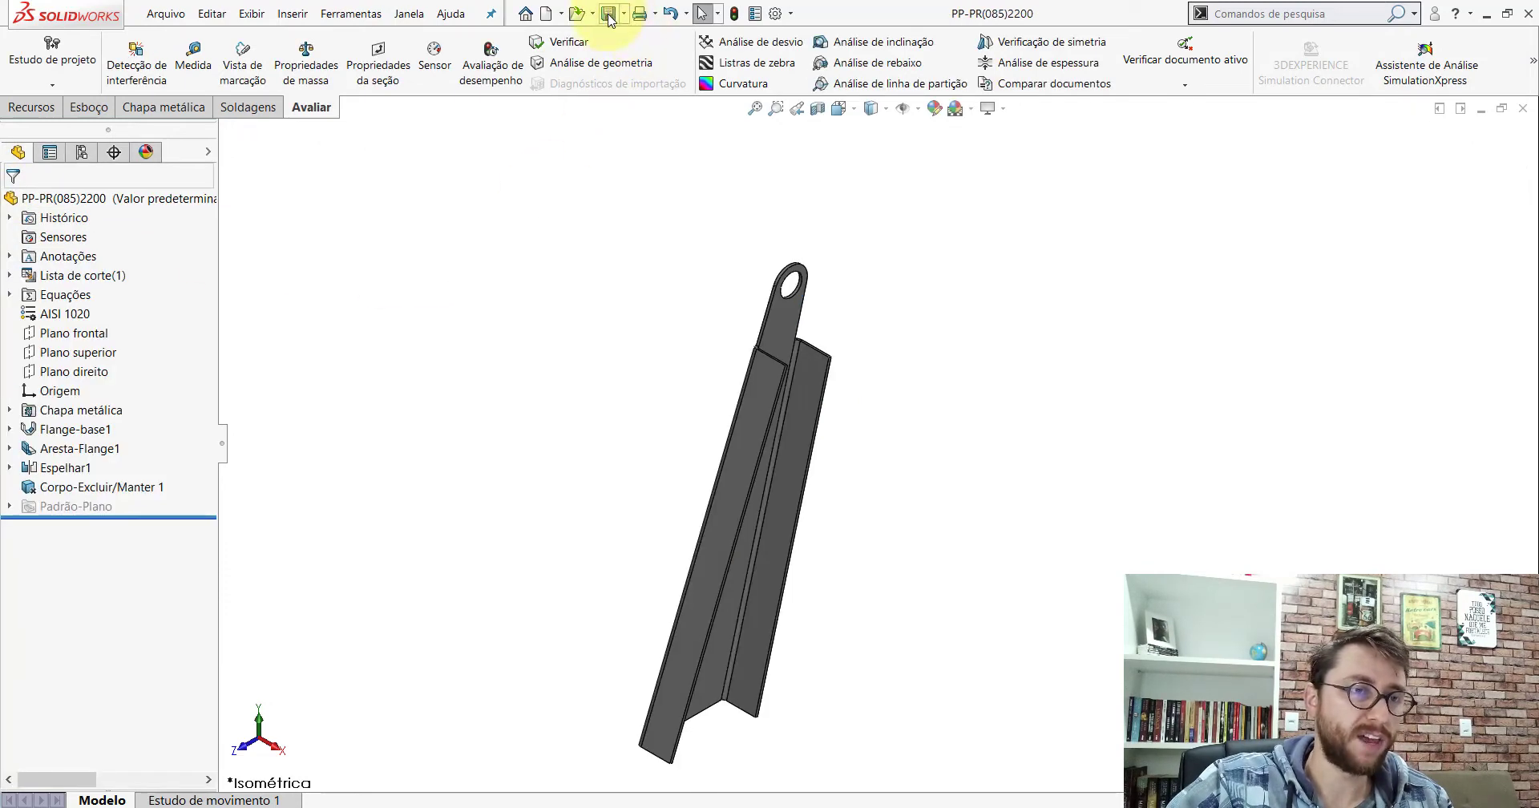
Step: Re-measure the bend face to confirm 7 mm, then close the part
left_click(192, 58)
scroll(771, 353, "down", 3)
scroll(771, 353, "down", 2)
left_click(826, 383)
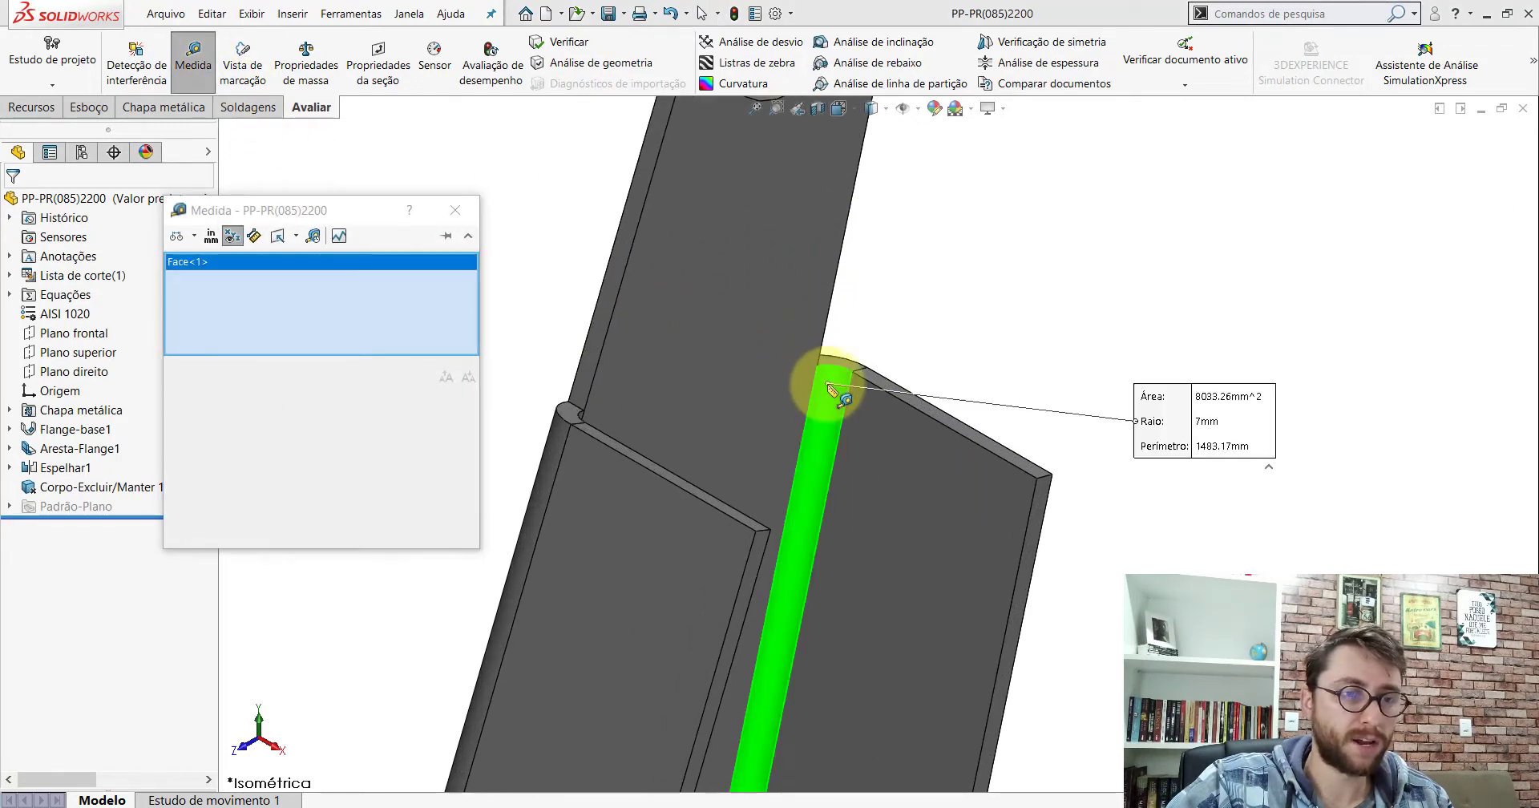
key("Escape")
scroll(855, 375, "up", 3)
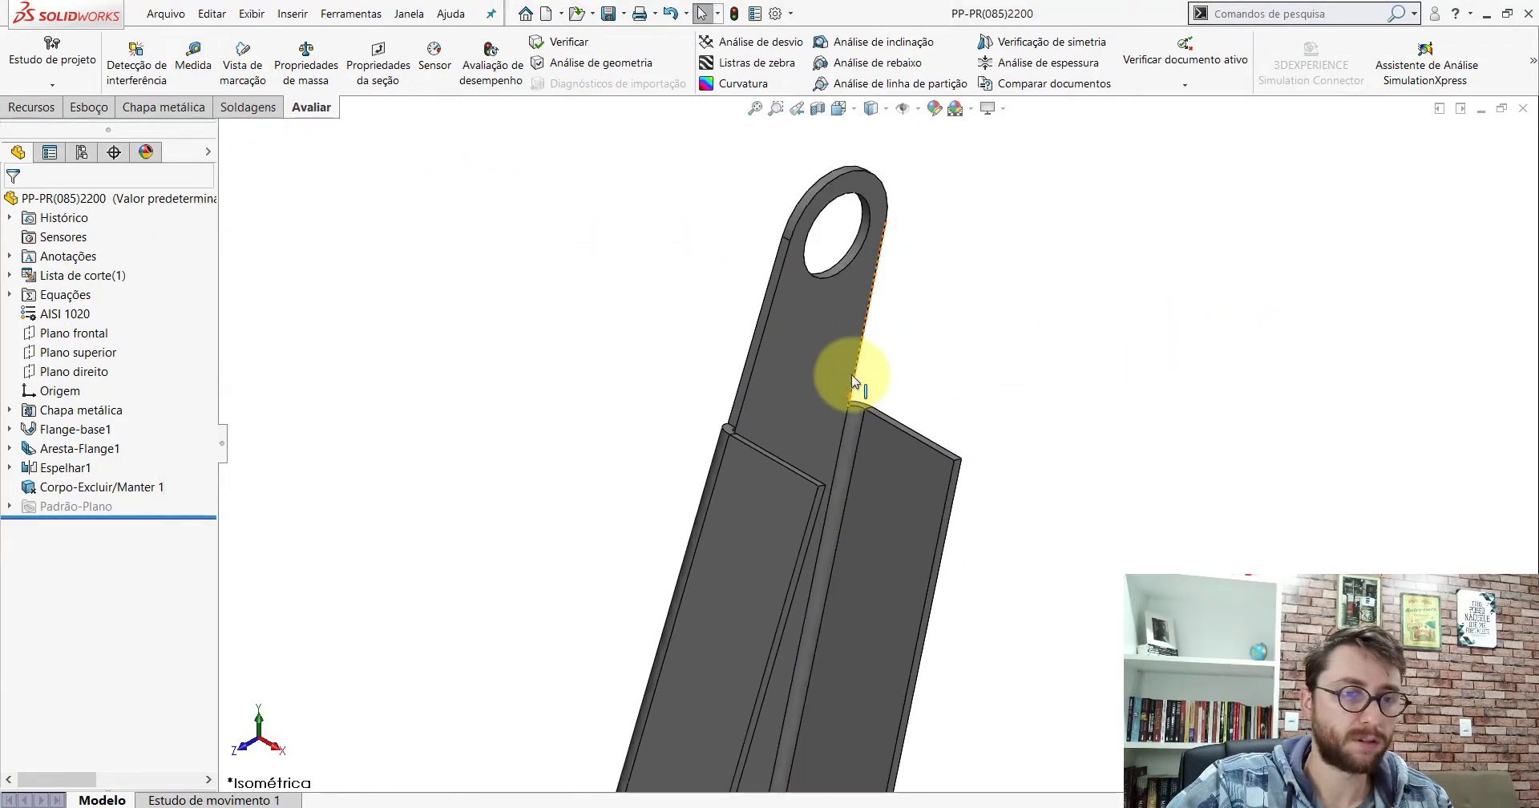
scroll(951, 491, "up", 2)
scroll(972, 419, "down", 1)
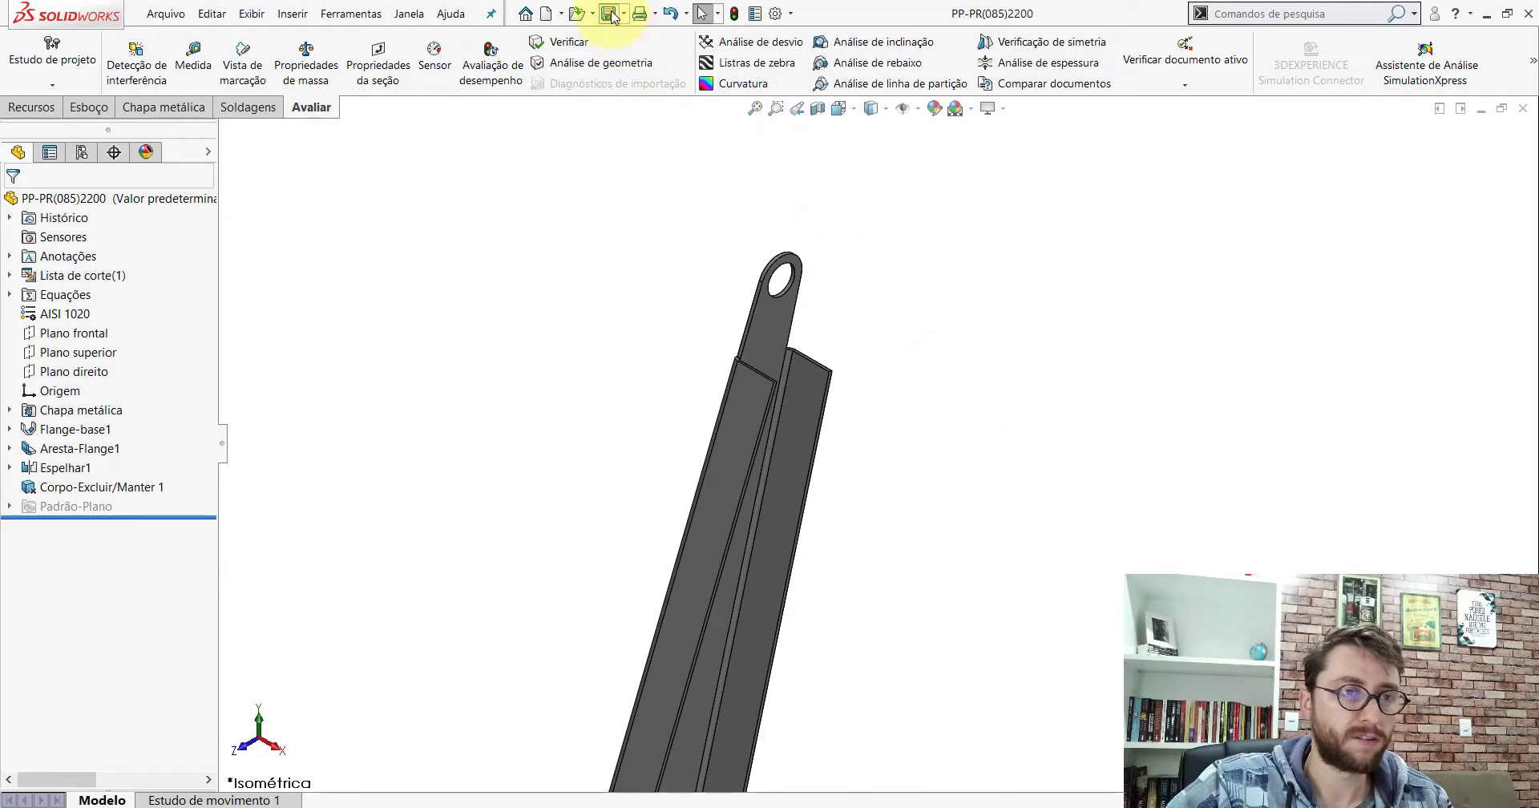
scroll(825, 419, "up", 2)
scroll(825, 419, "down", 1)
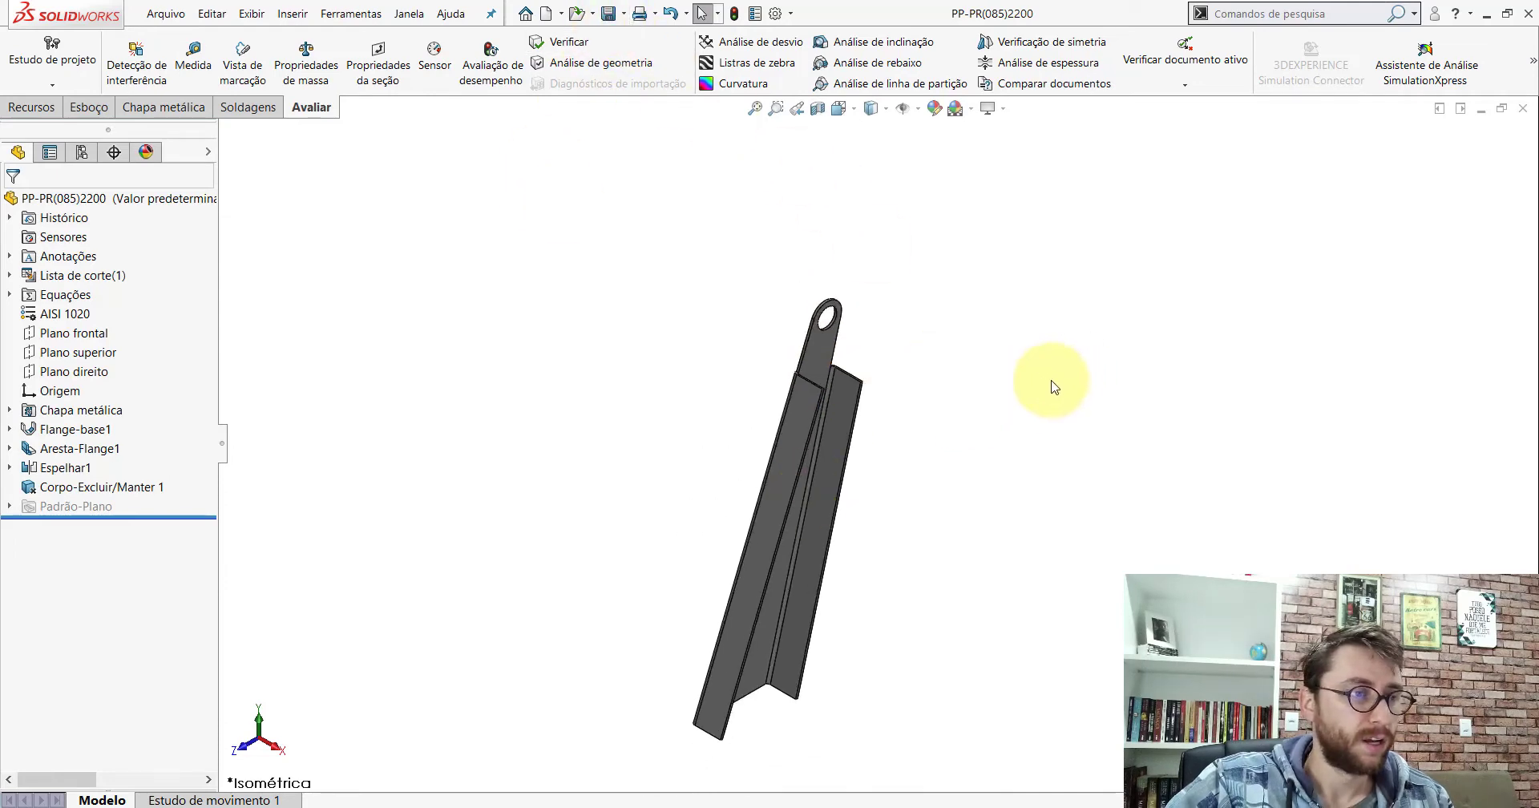
left_click(1523, 108)
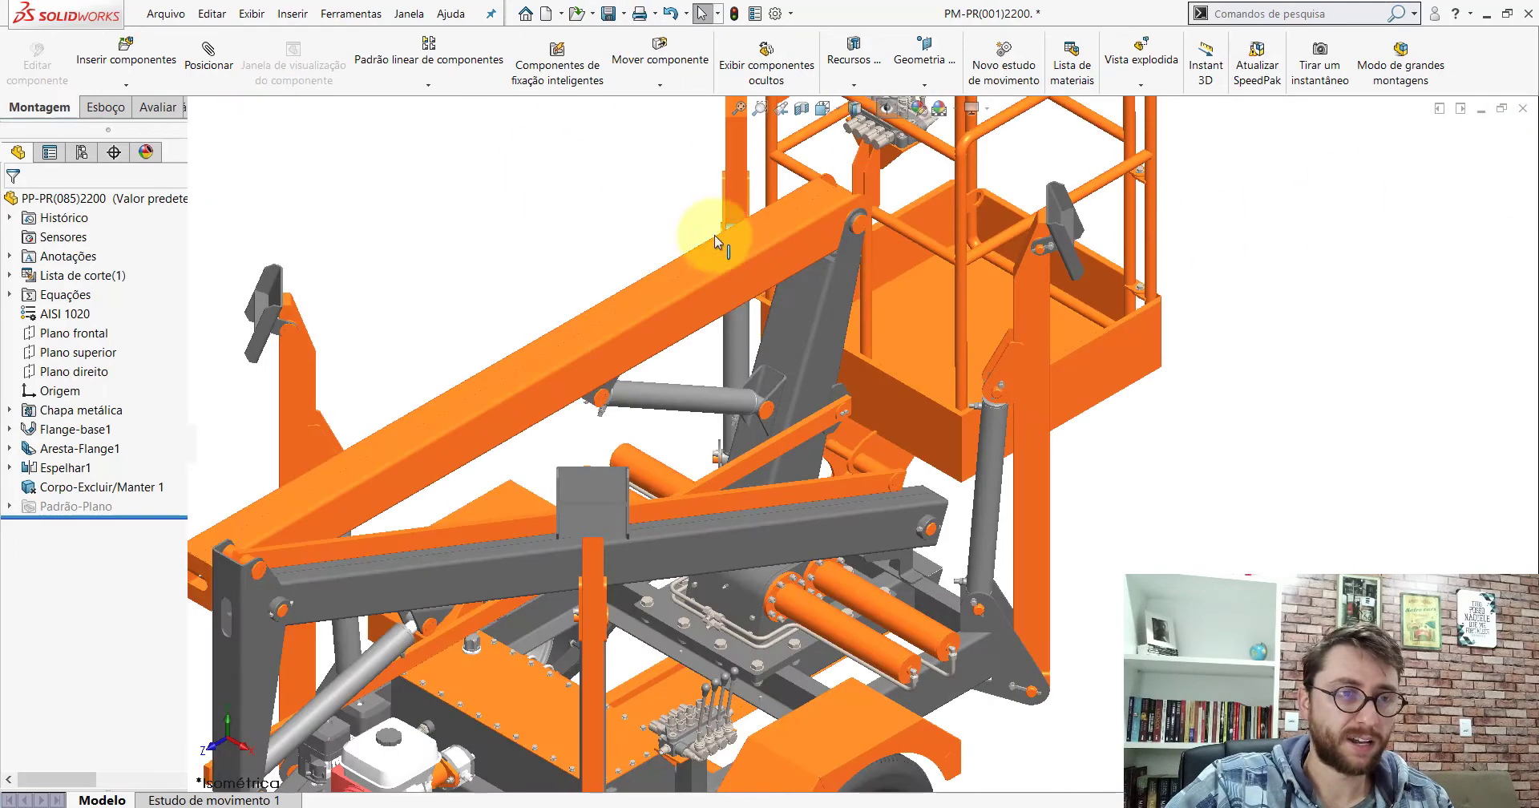
Step: Open part PP-PR(086)2200 from the file window
left_click(1488, 16)
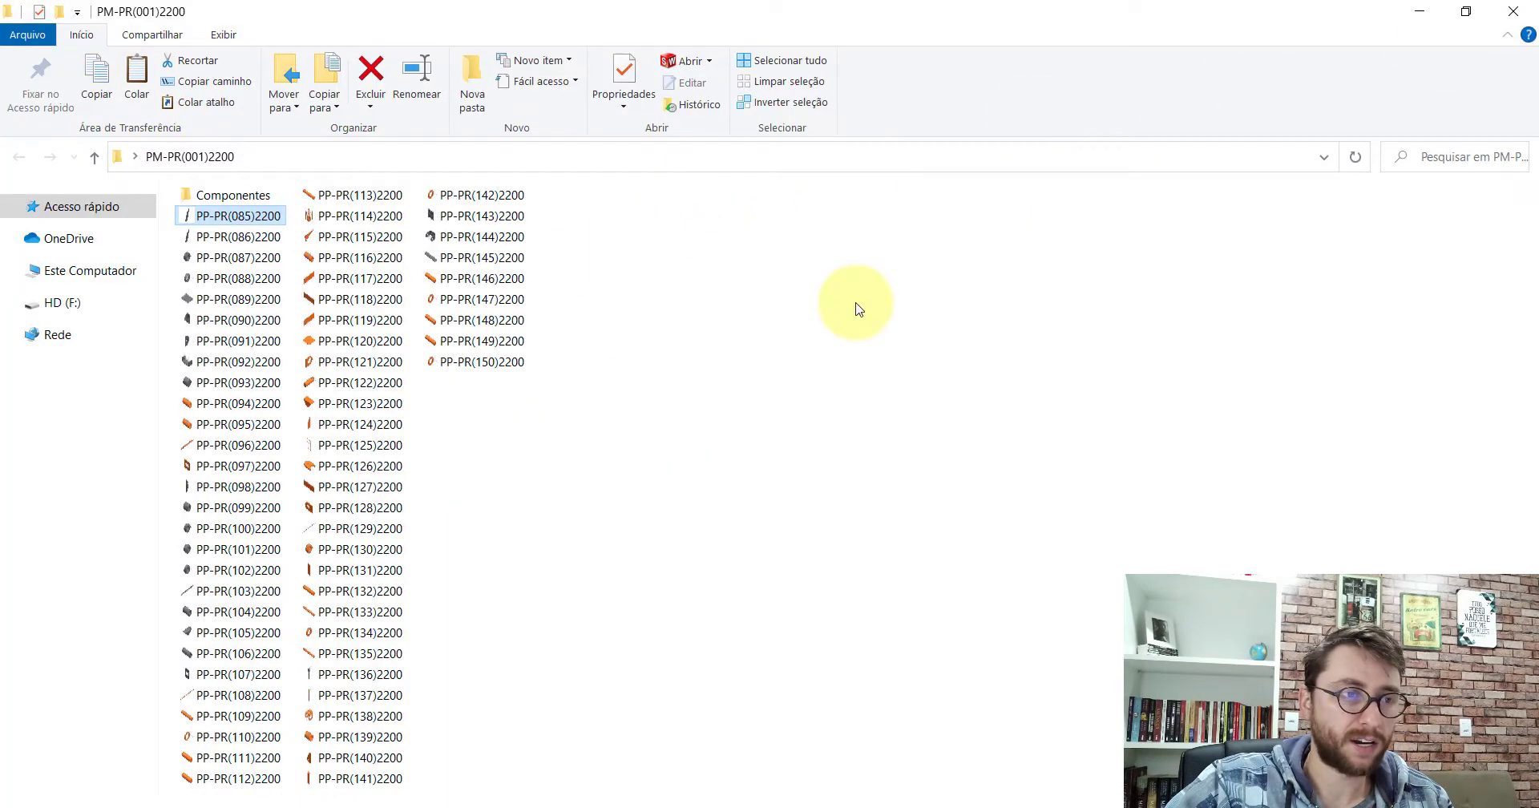
left_click(1478, 12)
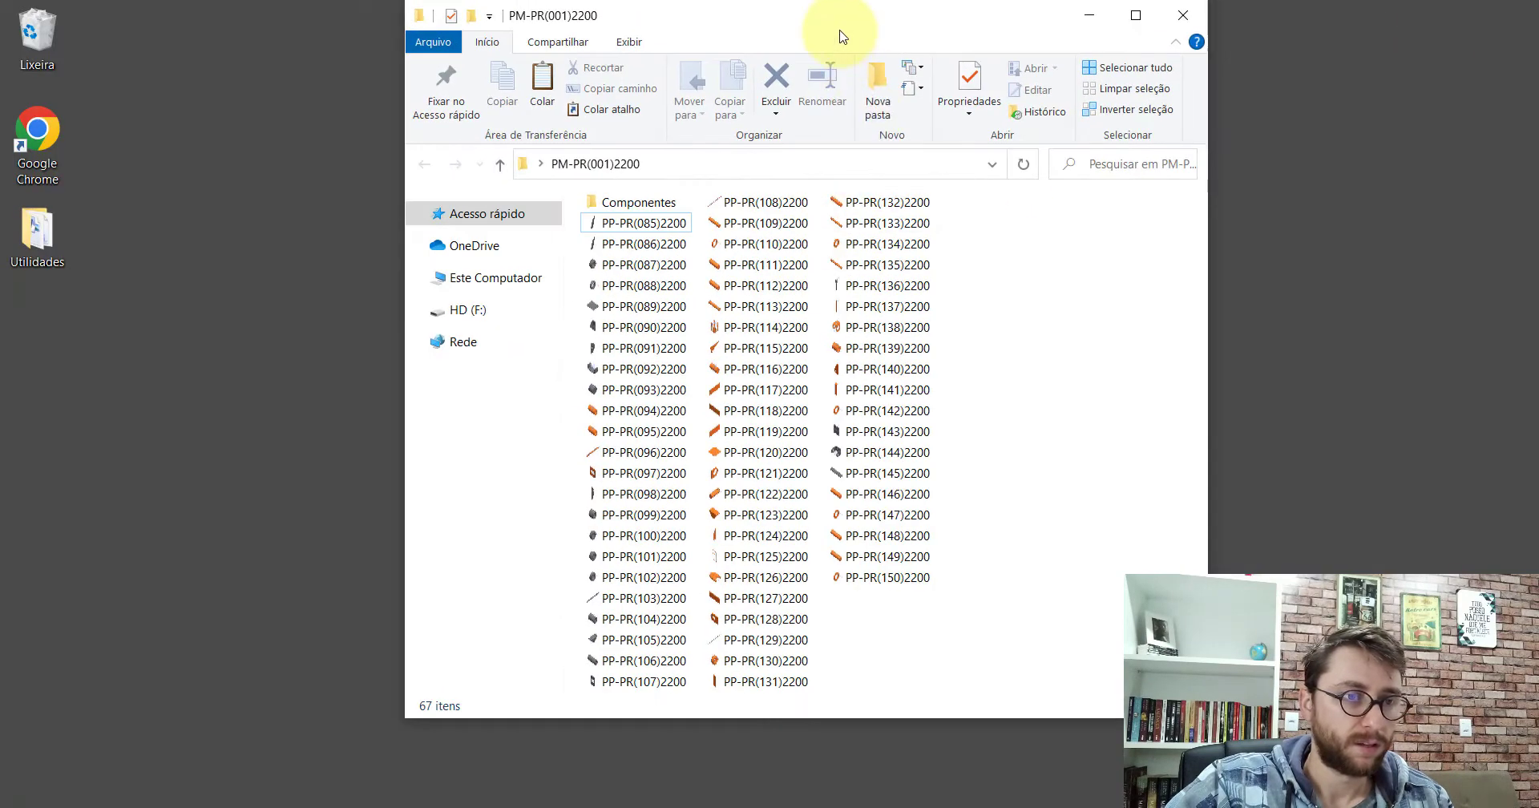
left_click_drag(842, 16, 710, 96)
double_click(527, 323)
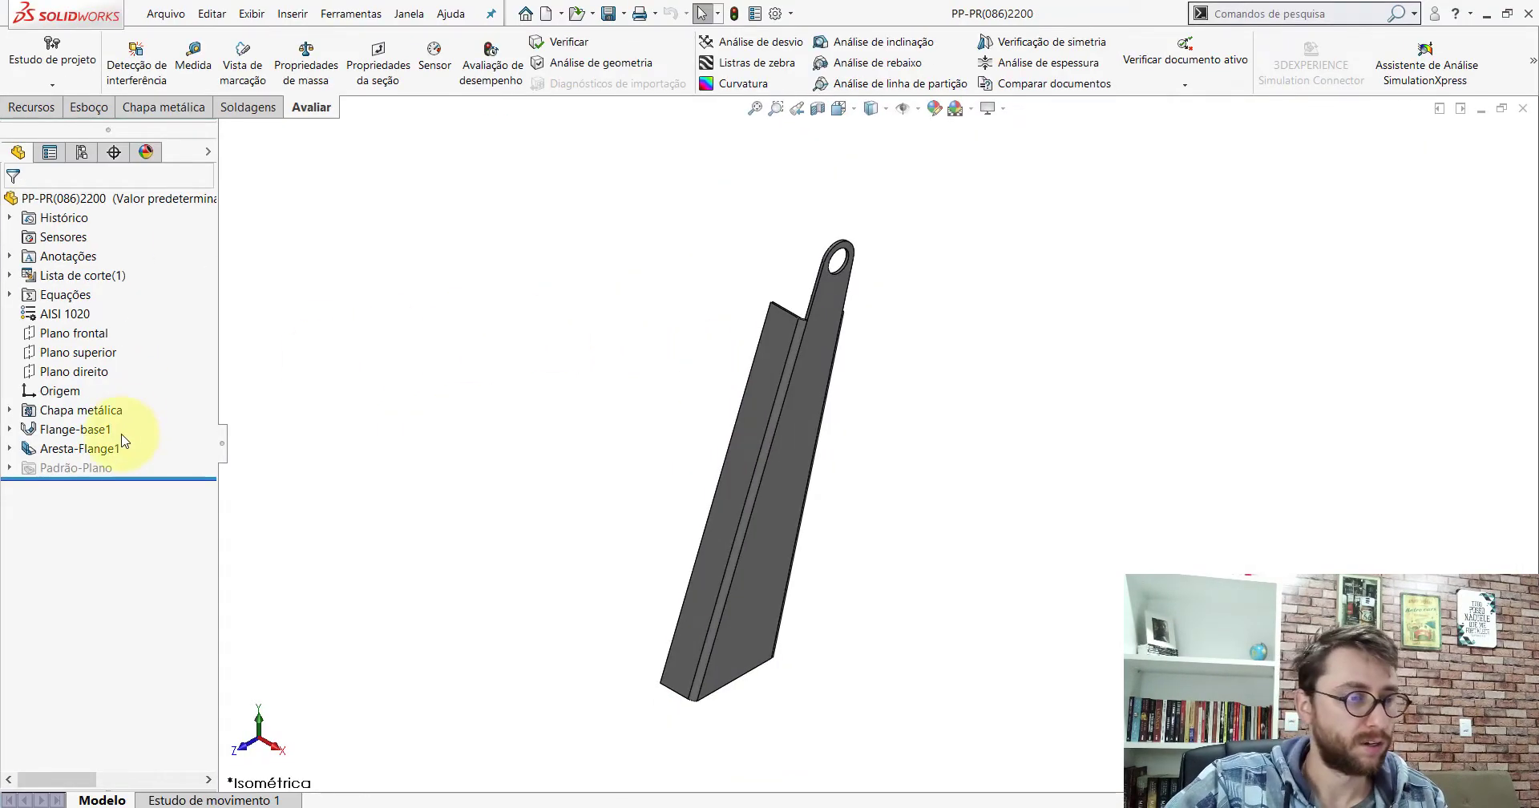
Step: Change the Aresta-Flange1 bend radius to 7.00mm
left_click(62, 432)
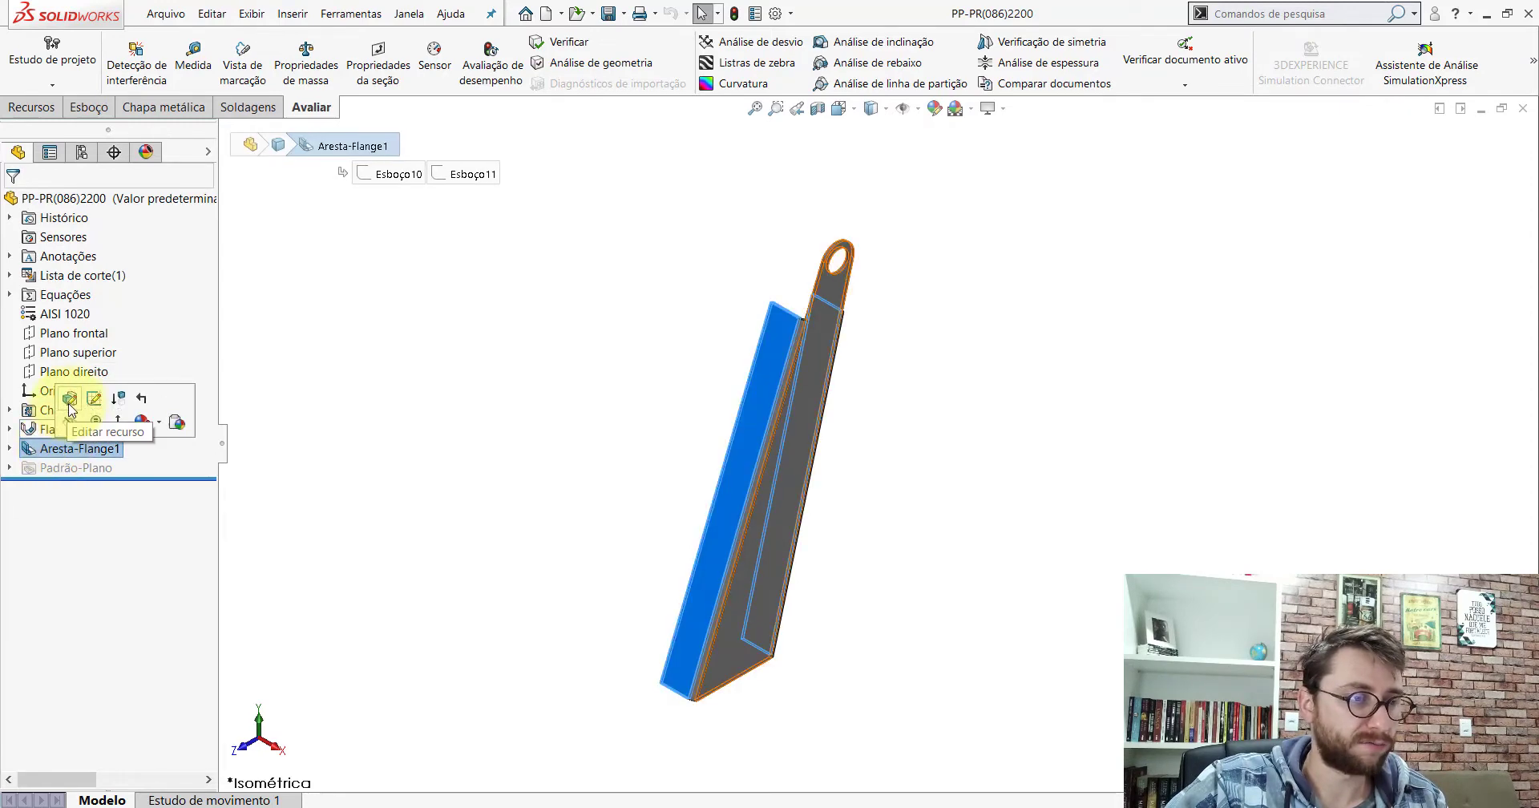
left_click(93, 398)
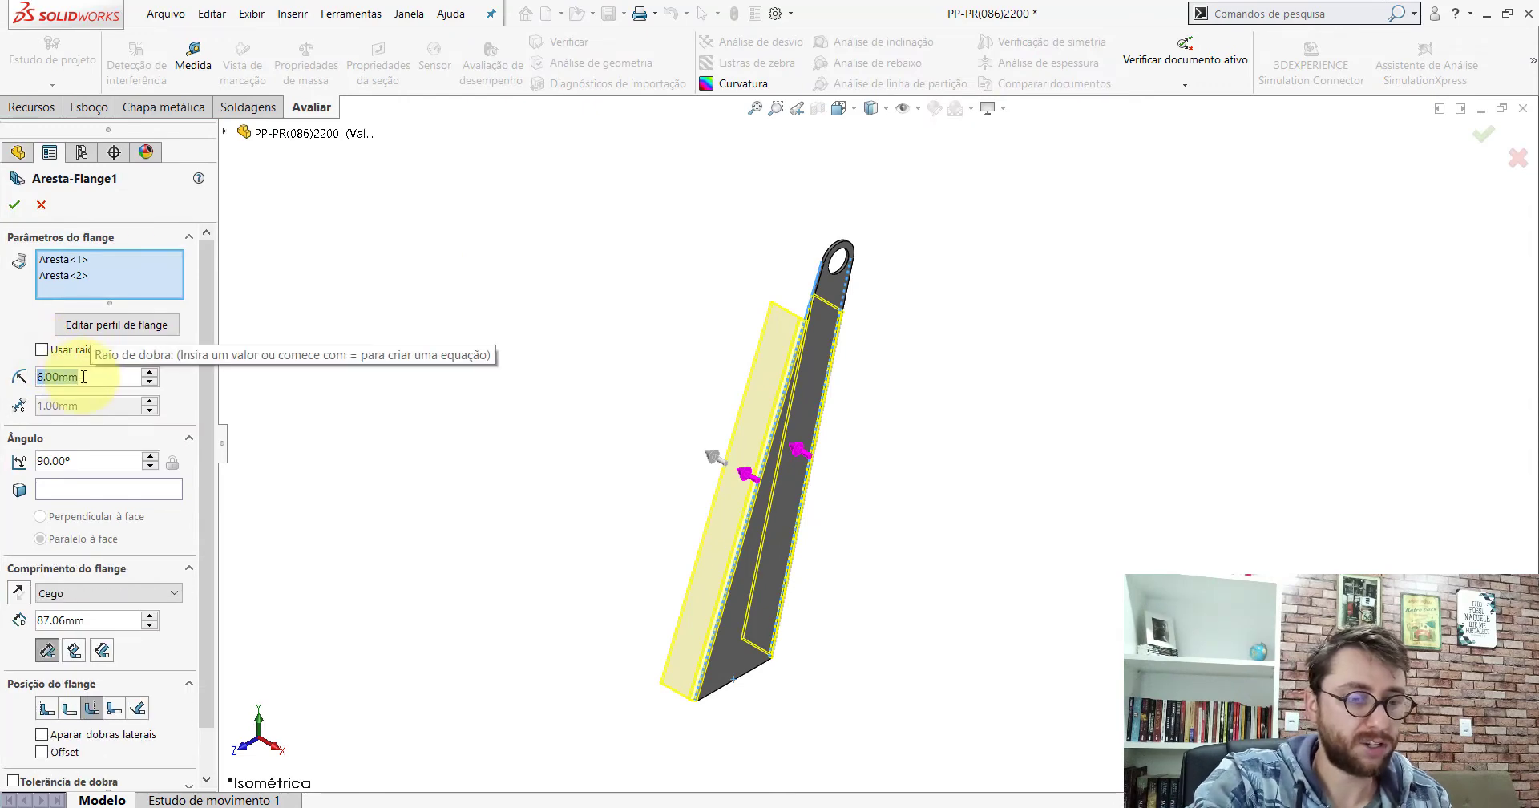
type("7")
key("Return")
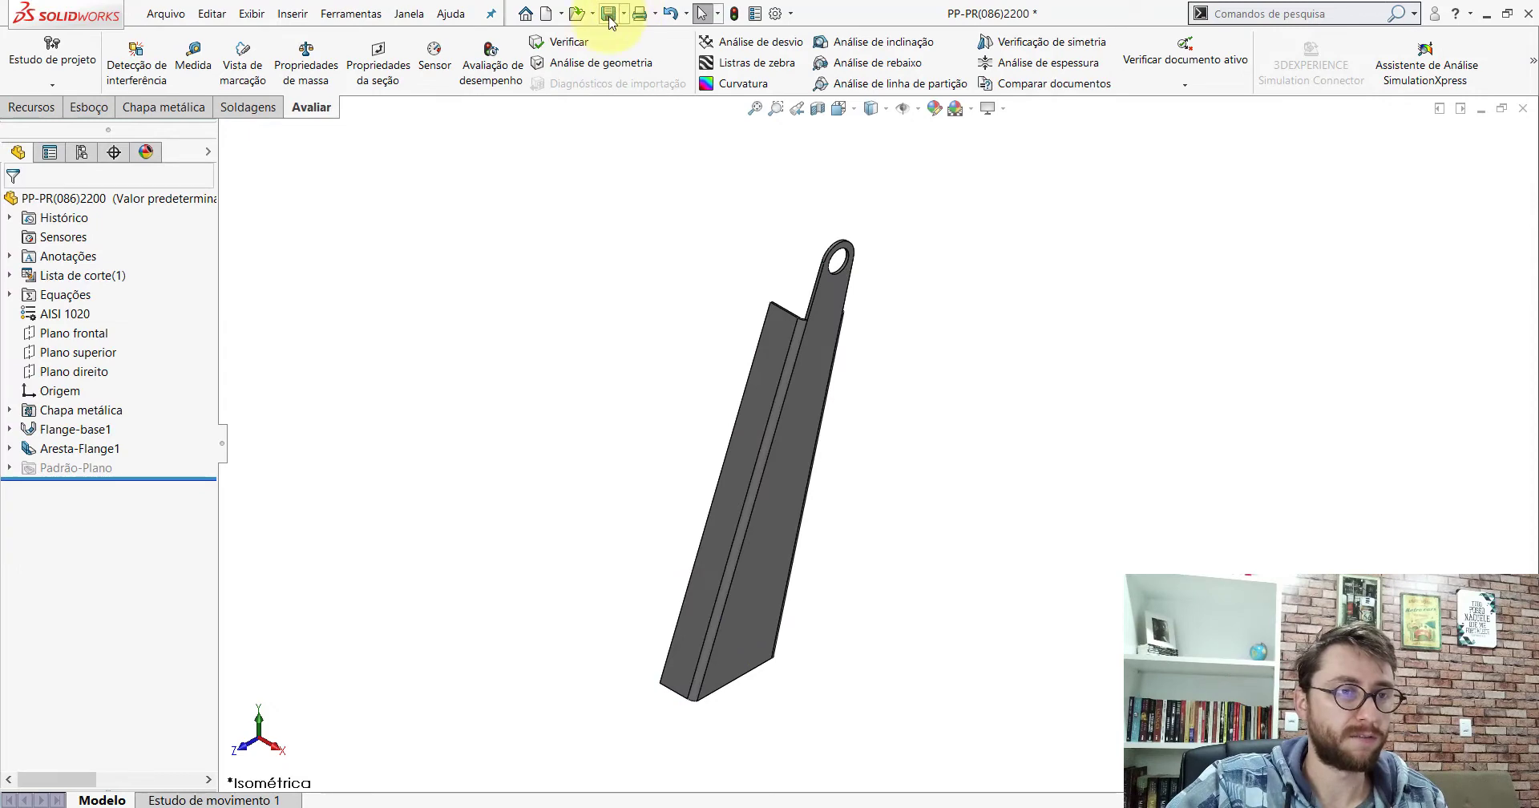
left_click(1523, 108)
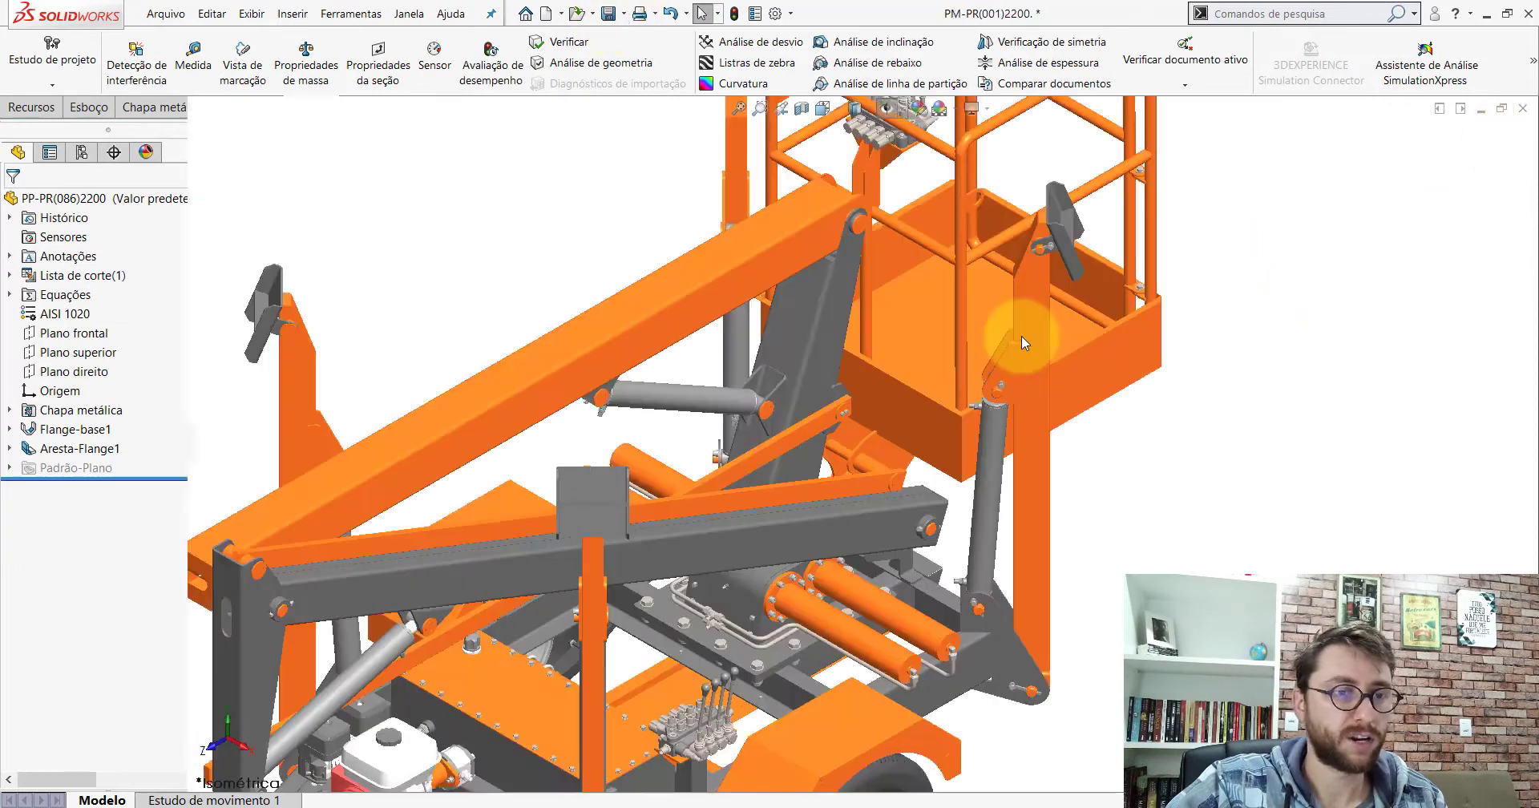
left_click_drag(178, 326, 175, 223)
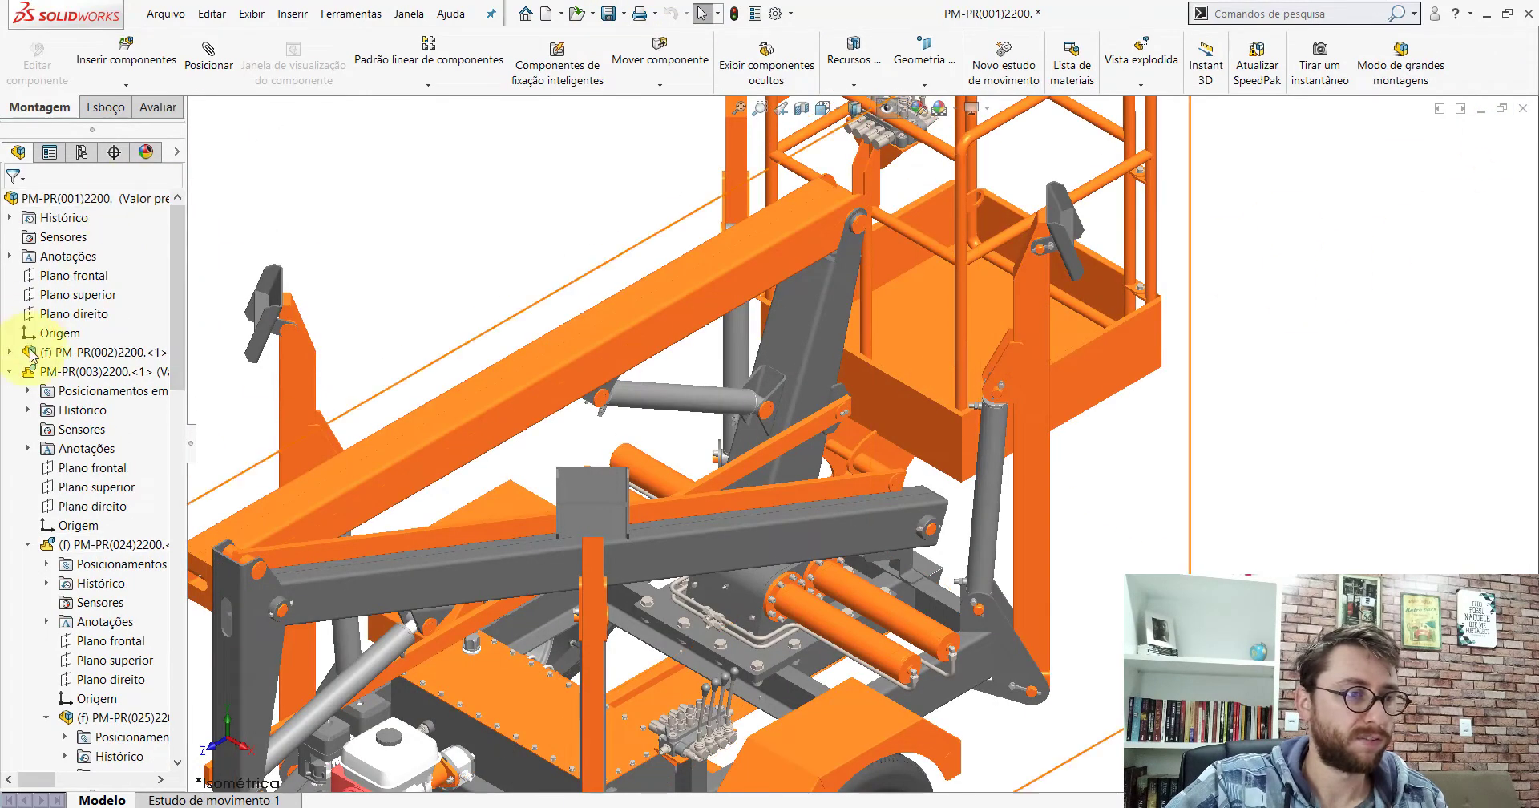
left_click(11, 372)
key("f")
type("(")
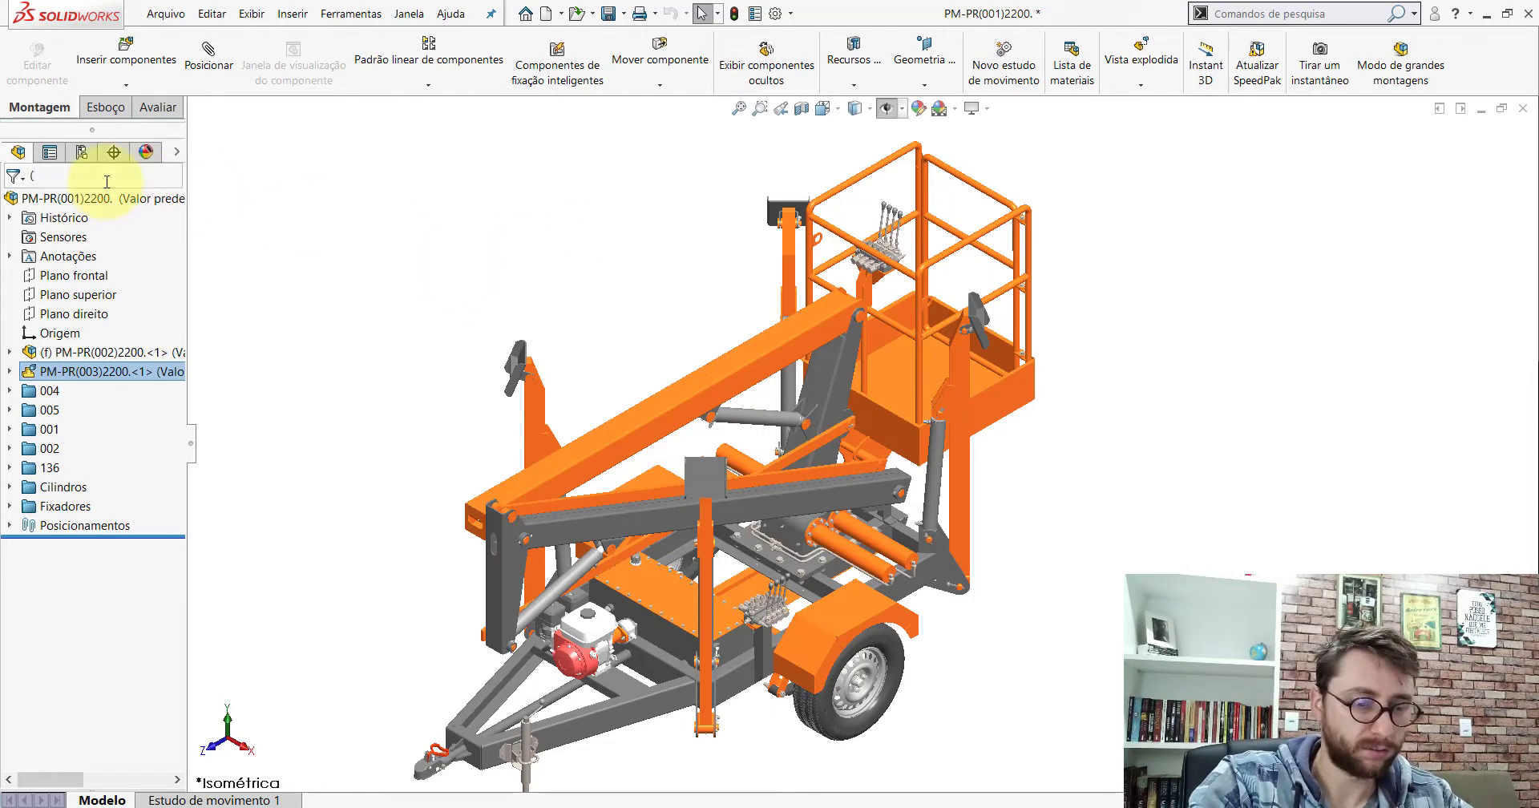
type("084")
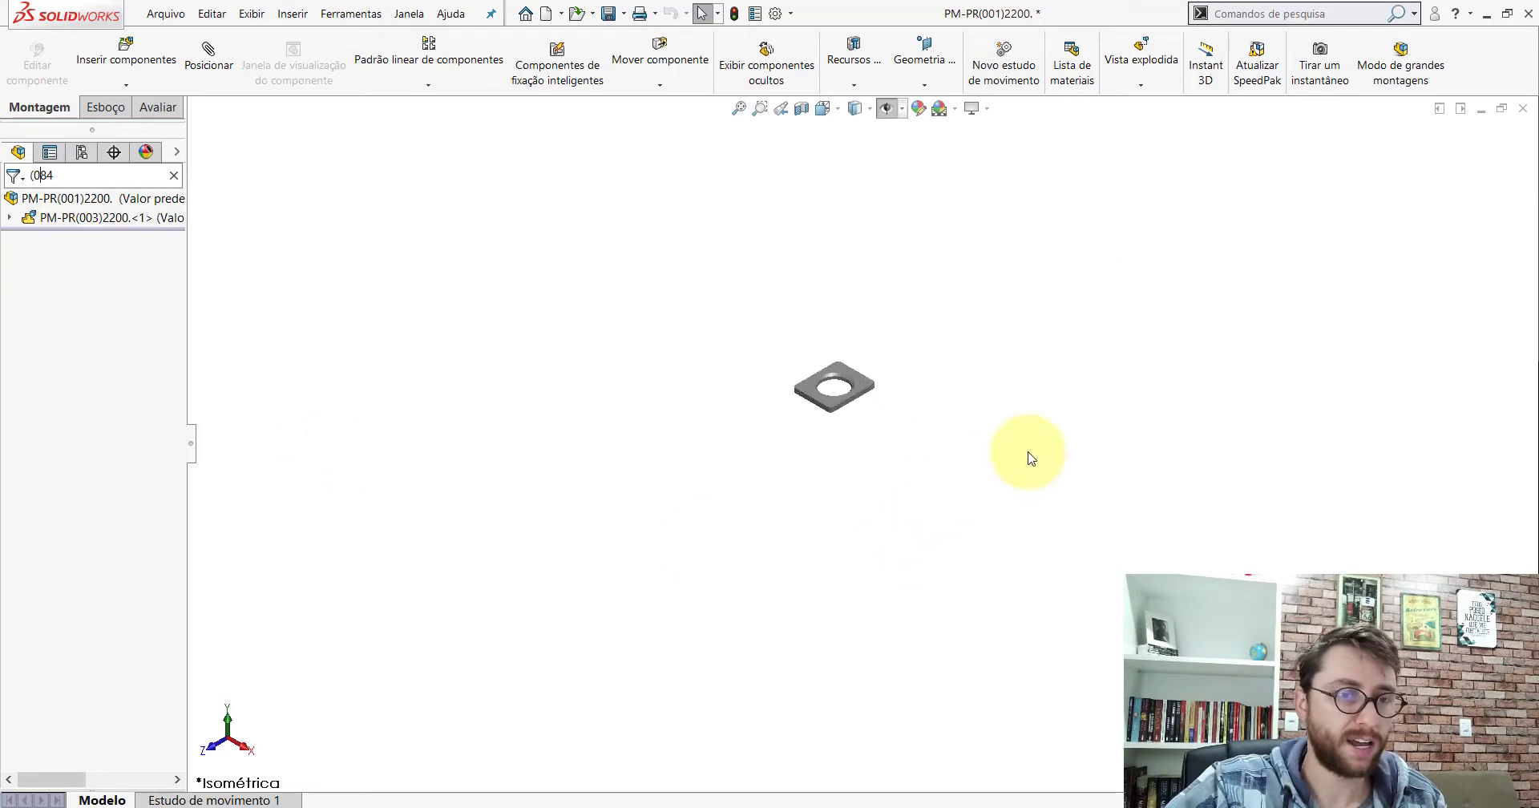
scroll(841, 357, "down", 3)
scroll(859, 395, "down", 4)
scroll(848, 393, "down", 2)
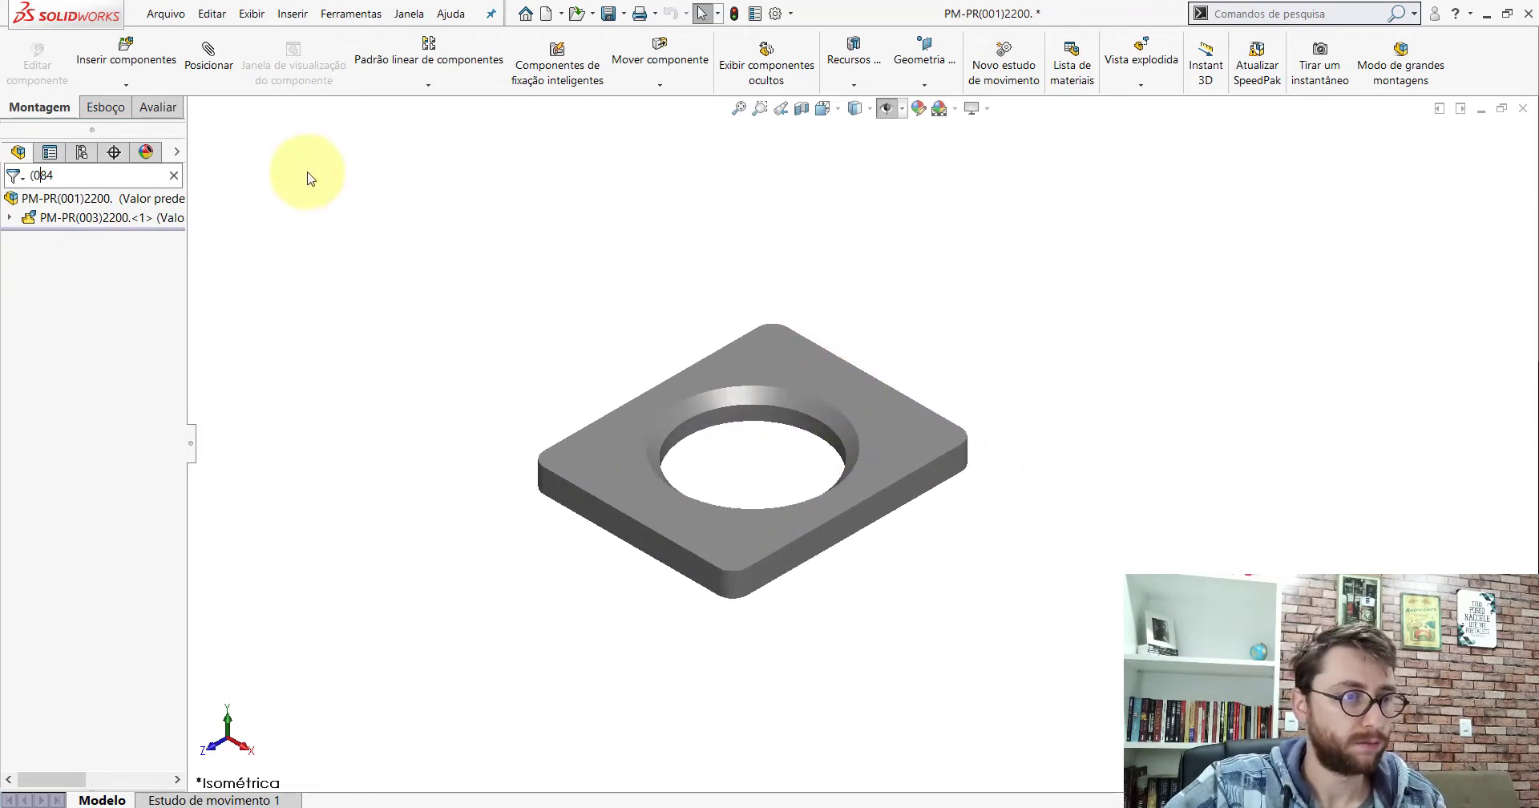
left_click(173, 176)
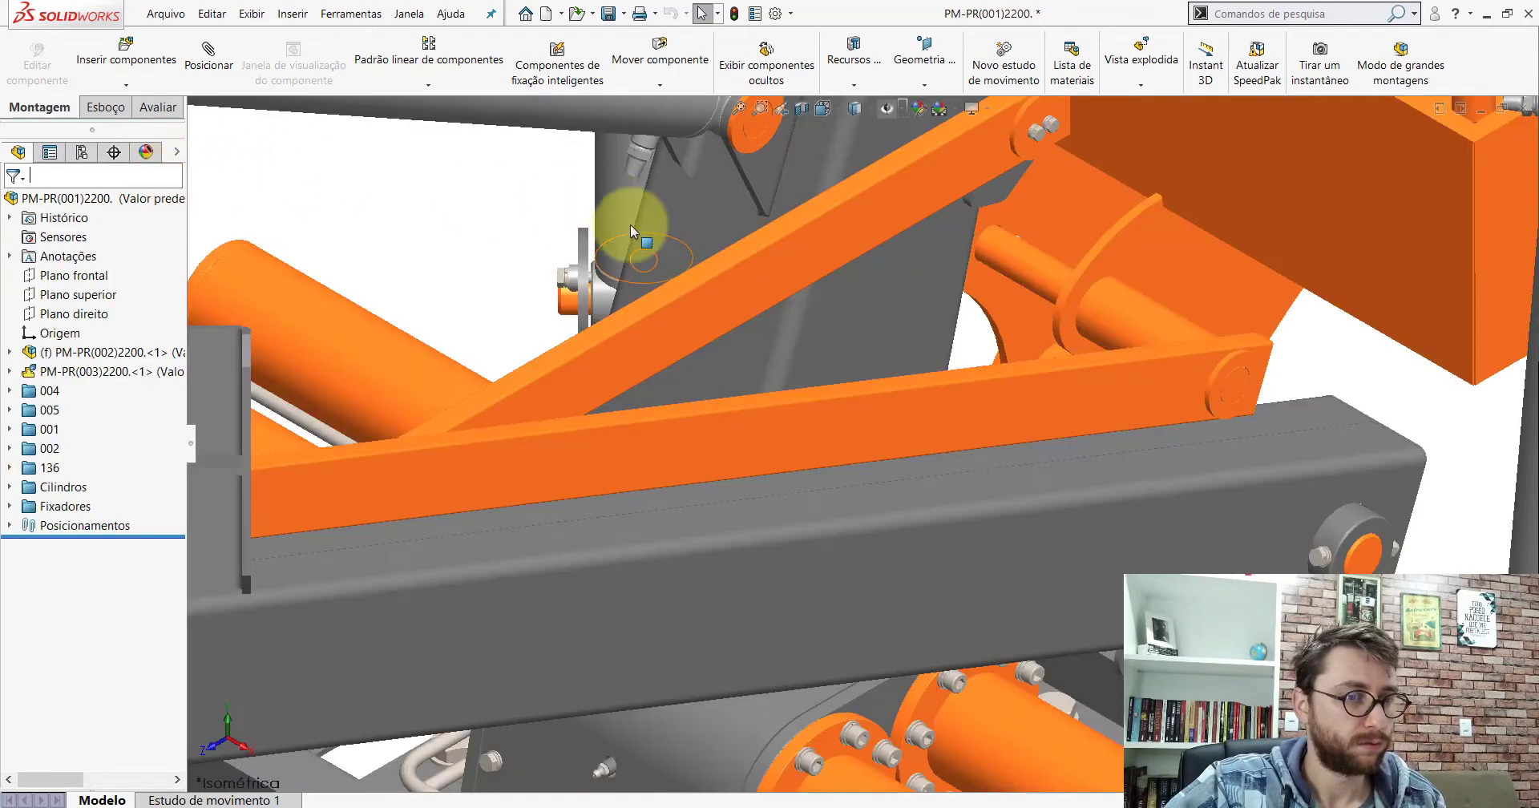
Step: Locate the PP-PR(084) plate under the column and select it in the assembly
scroll(864, 349, "up", 3)
middle_click_drag(850, 402, 1065, 367)
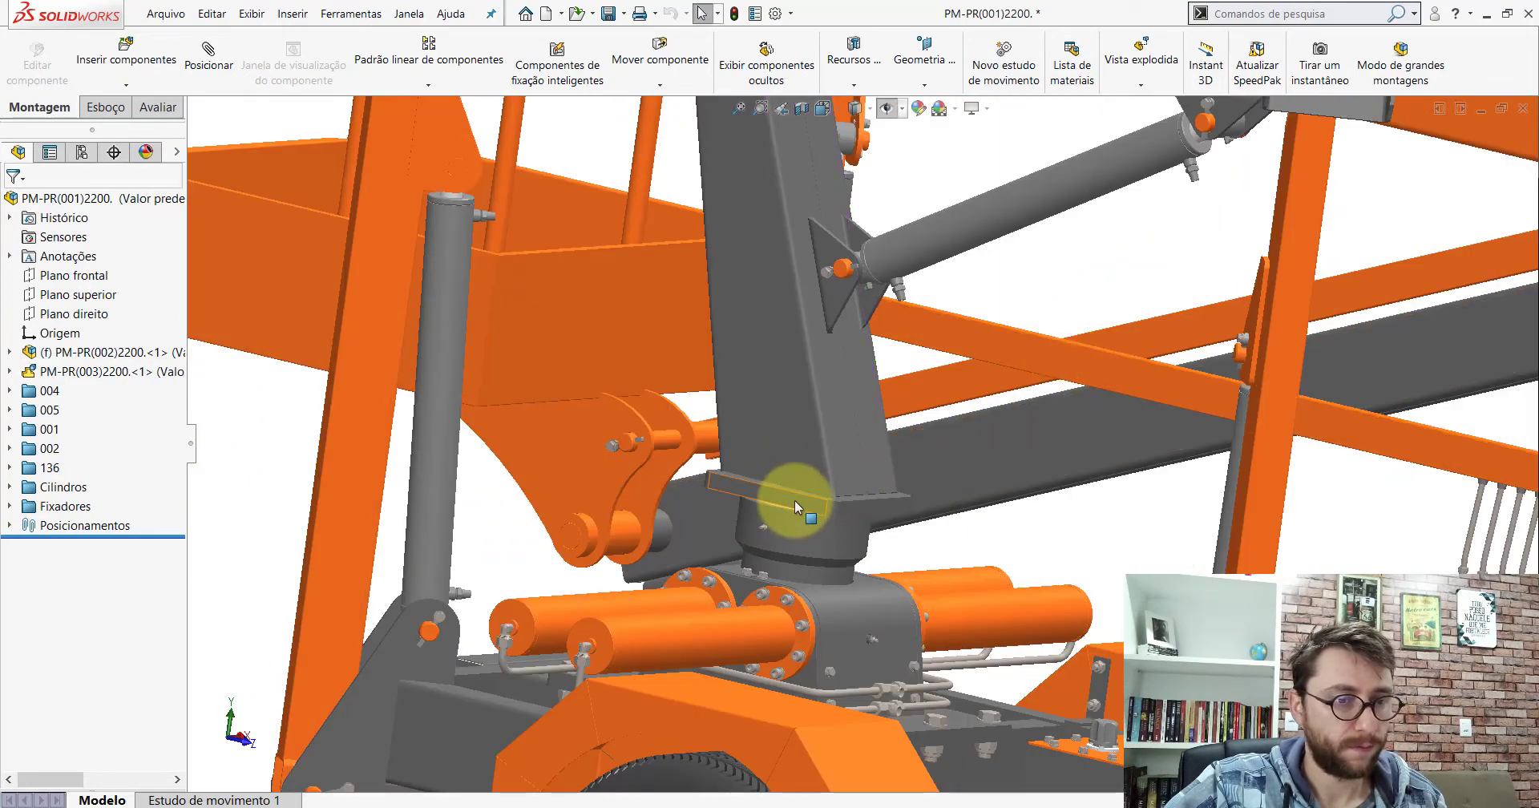
left_click(795, 502)
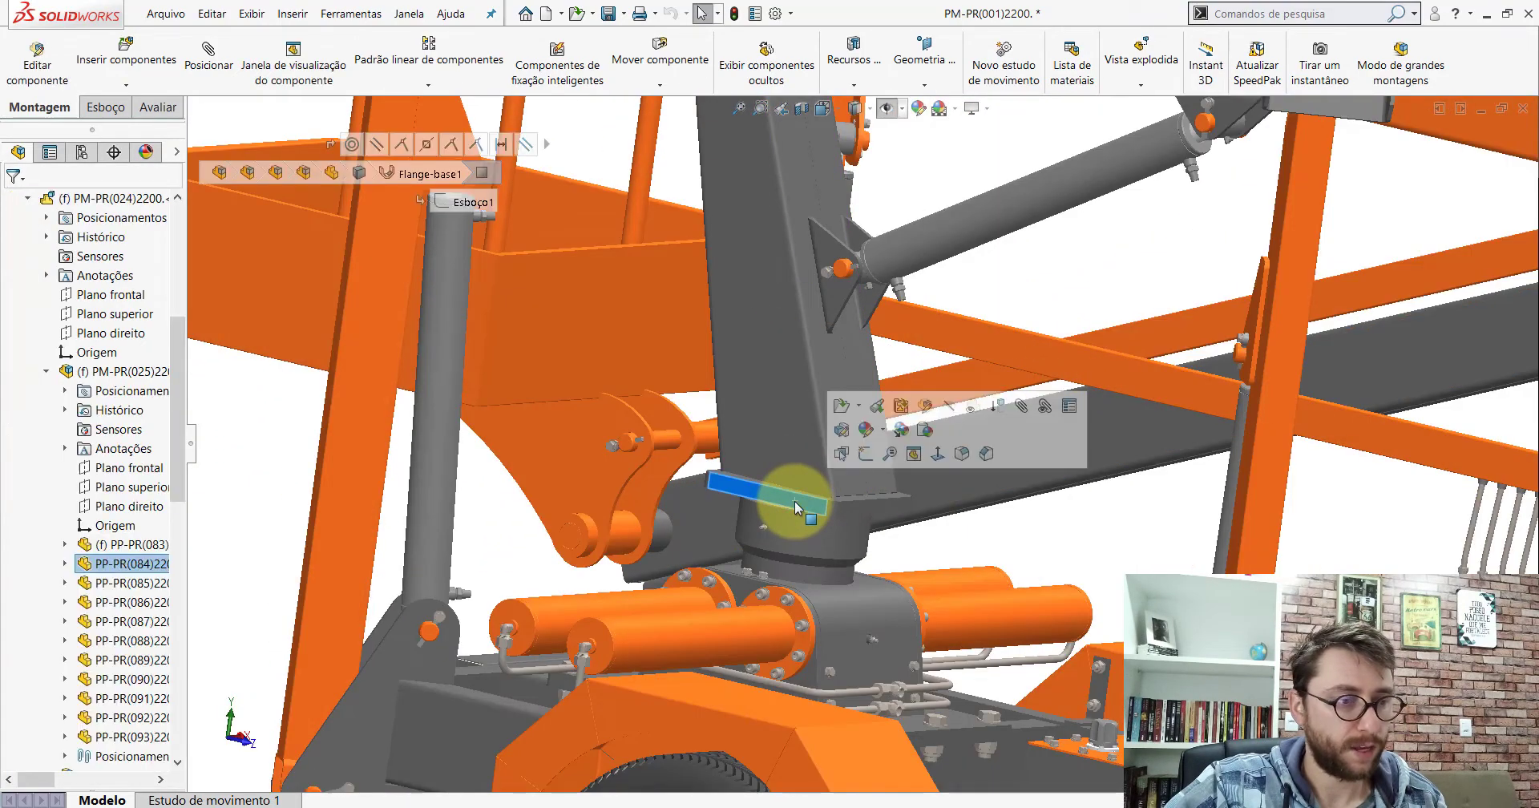
left_click(135, 548)
left_click(128, 564)
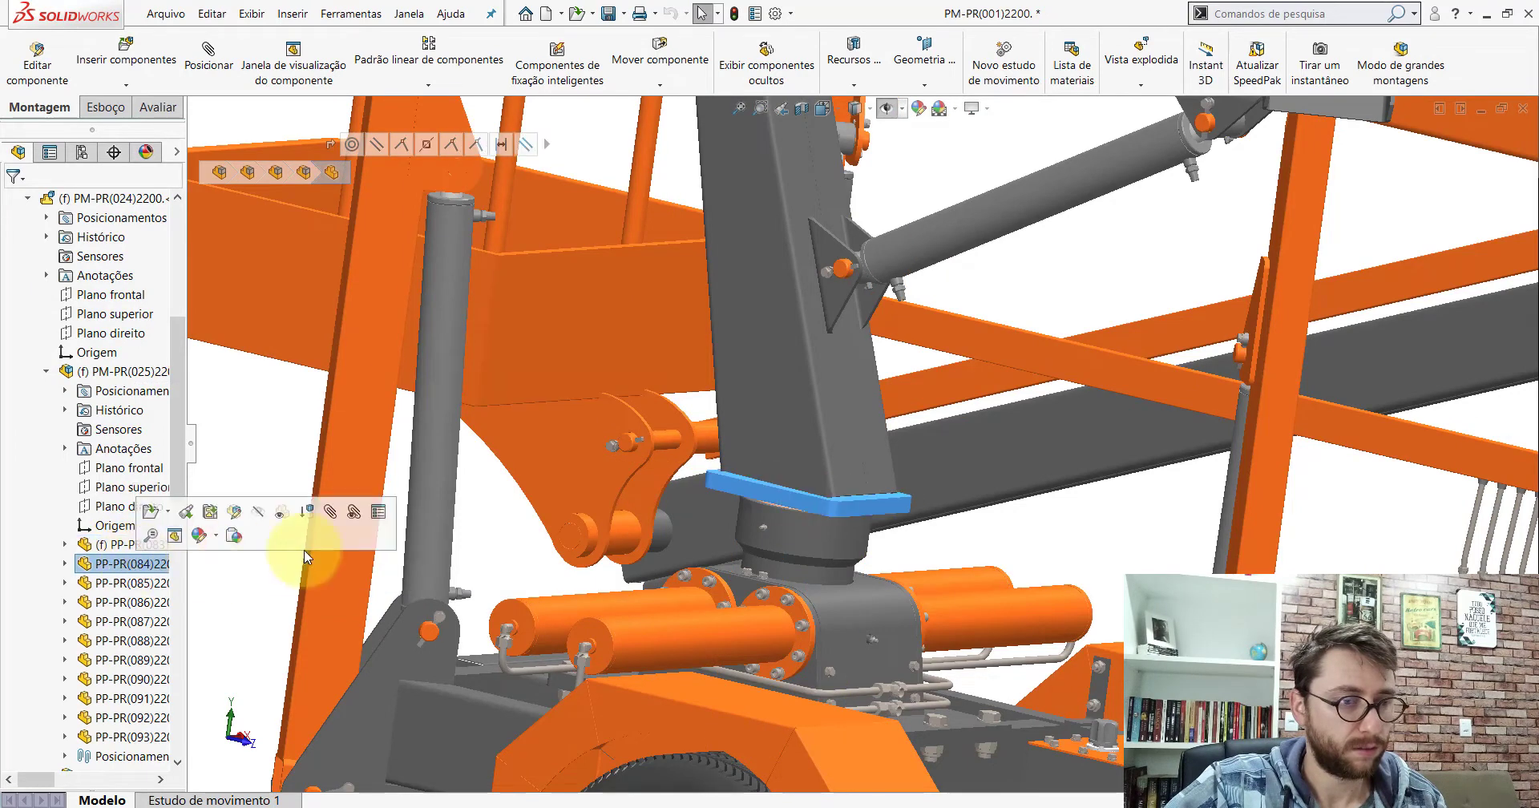
scroll(768, 507, "down", 4)
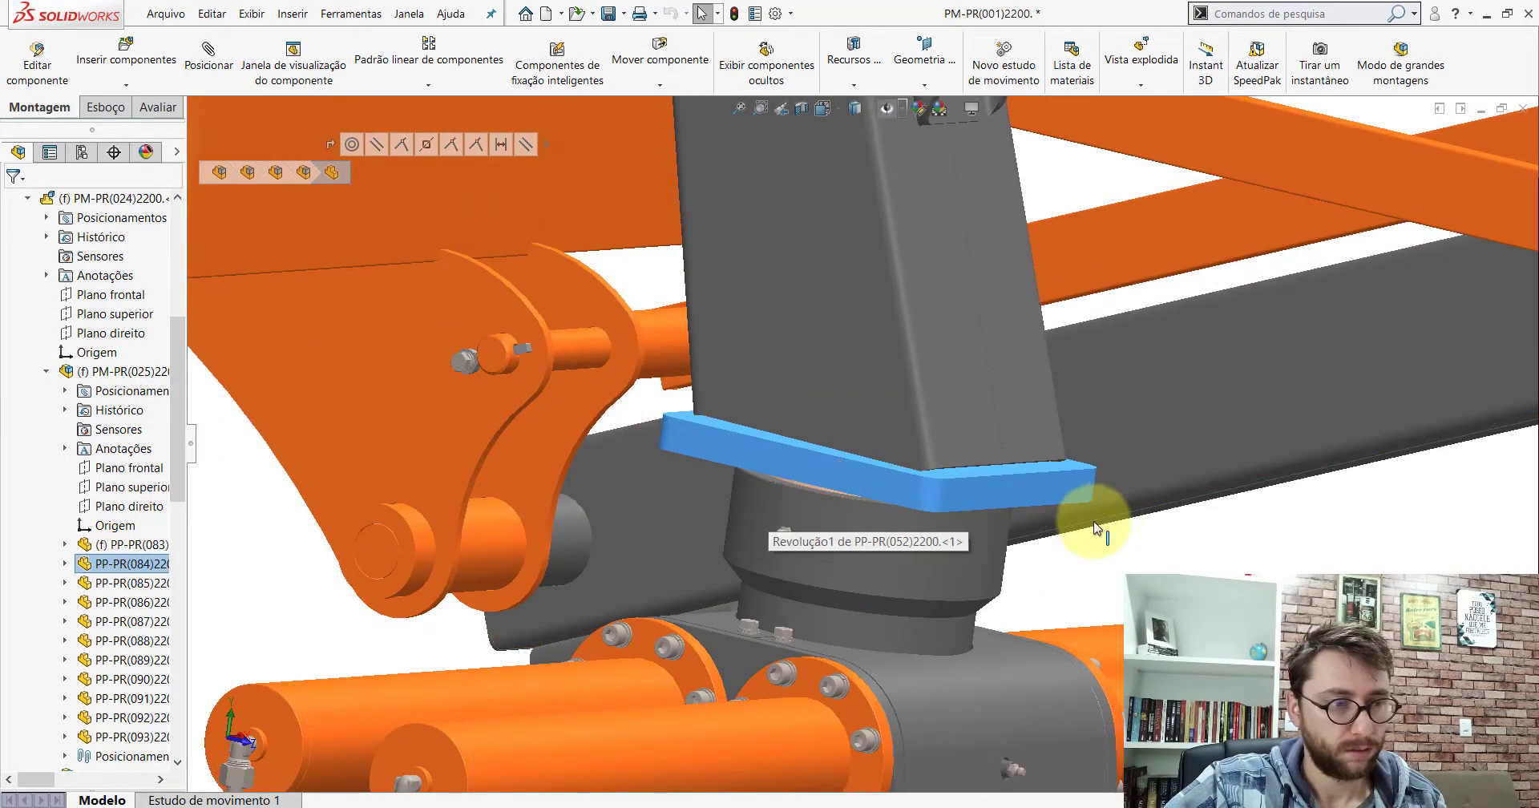
left_click(739, 442)
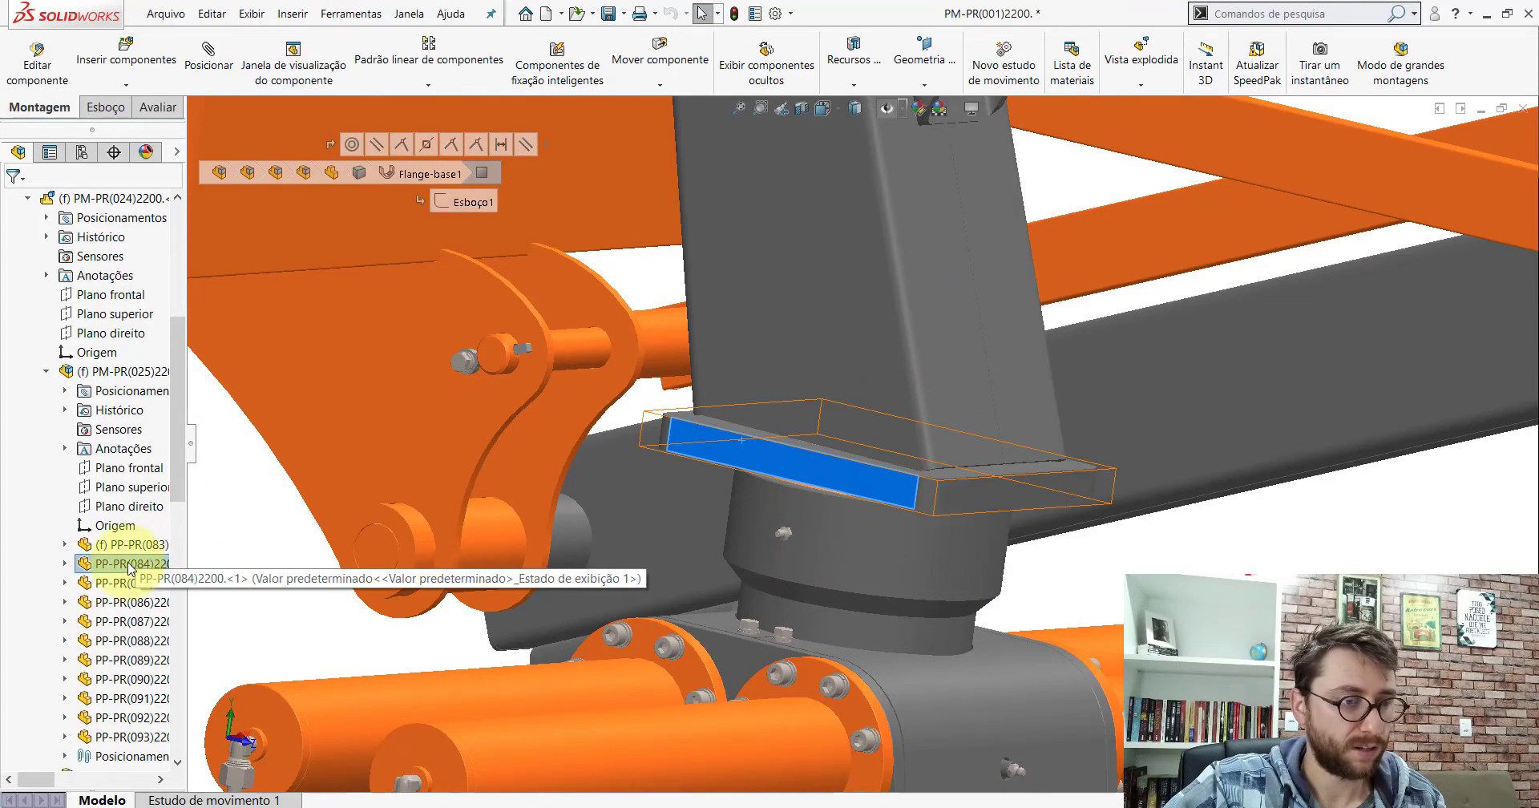
mouse_move(324, 522)
middle_mouse_down()
mouse_move(722, 505)
mouse_move(604, 471)
mouse_move(556, 481)
mouse_move(776, 521)
mouse_move(756, 550)
mouse_move(859, 508)
mouse_move(763, 509)
mouse_move(760, 553)
mouse_move(714, 488)
mouse_move(581, 550)
mouse_move(681, 378)
middle_mouse_up()
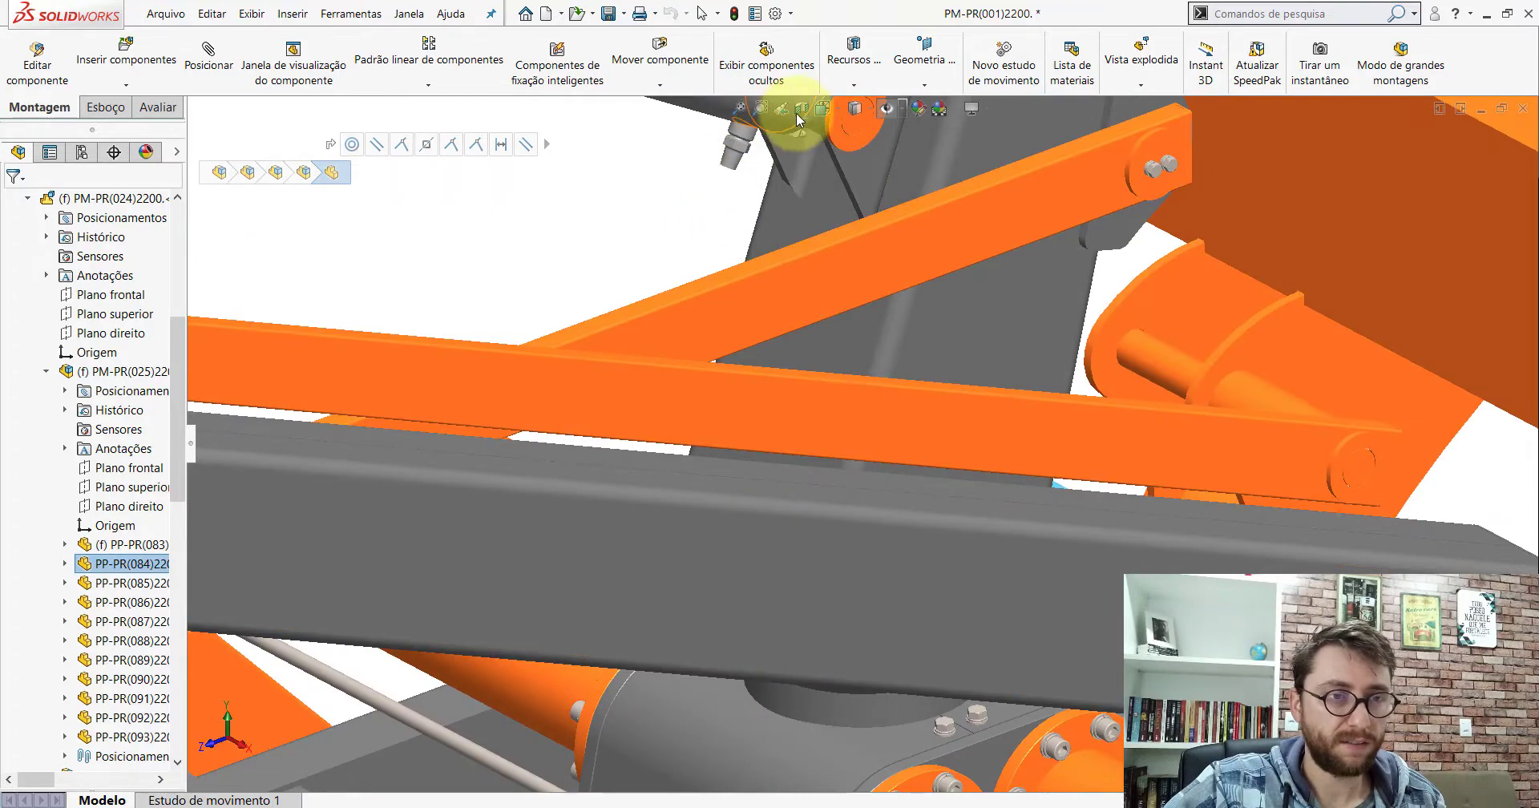
Step: View the lift isometrically and select the plate face under the column
left_click(824, 110)
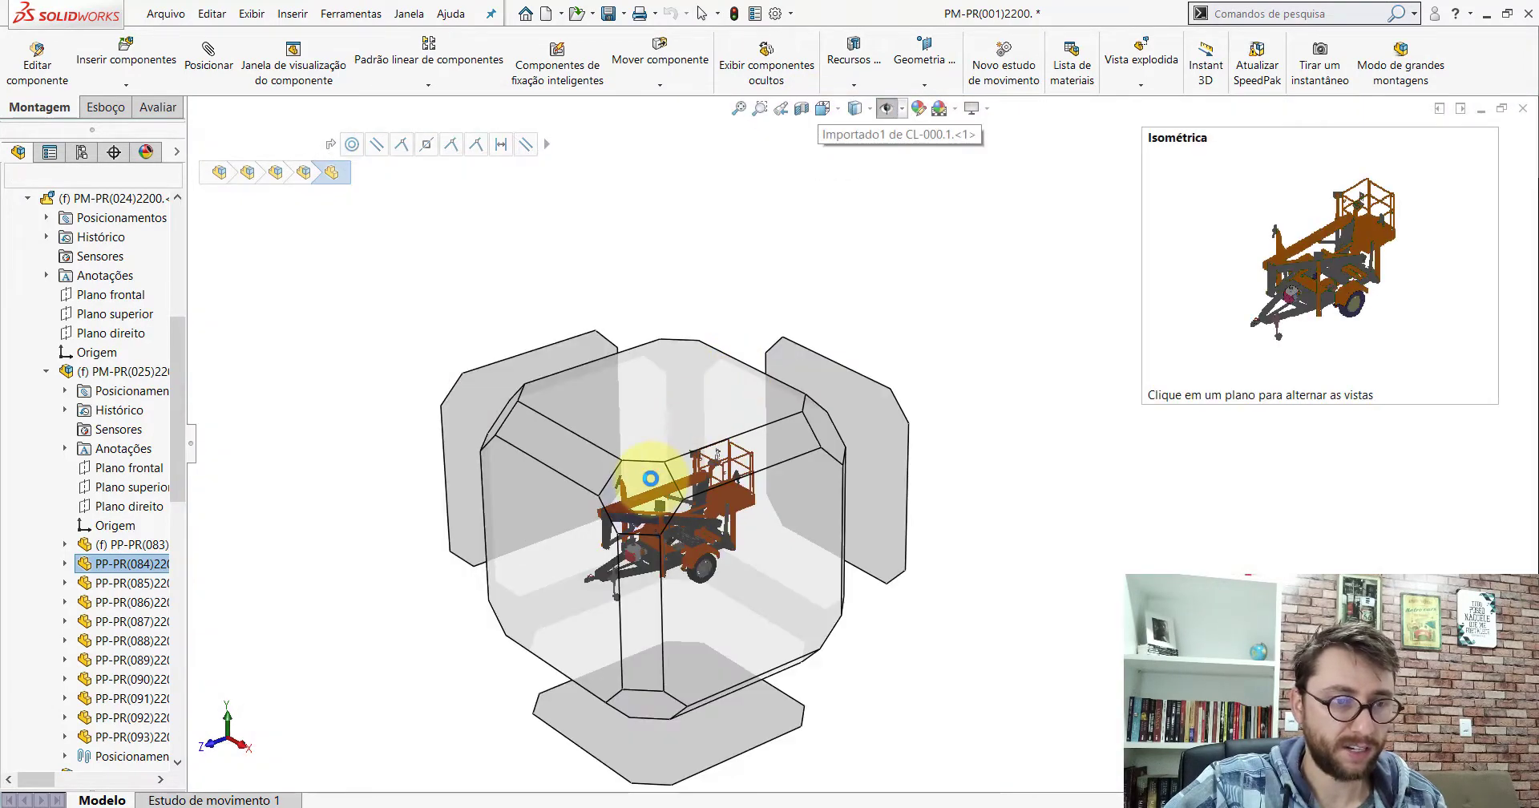
left_click(652, 485)
scroll(931, 425, "down", 3)
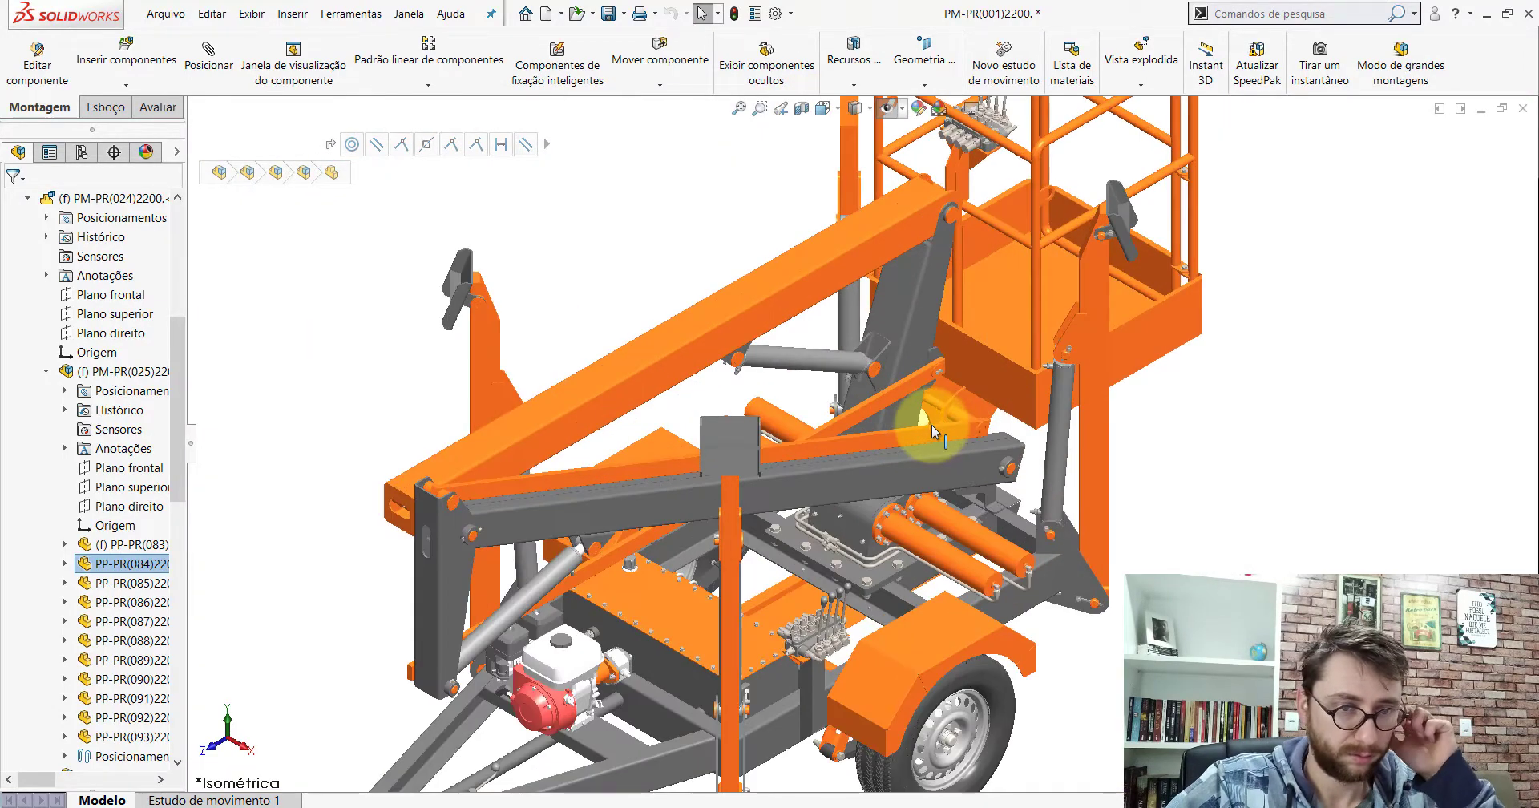
scroll(902, 418, "down", 2)
mouse_move(901, 419)
middle_mouse_down()
mouse_move(890, 440)
mouse_move(903, 477)
middle_mouse_up()
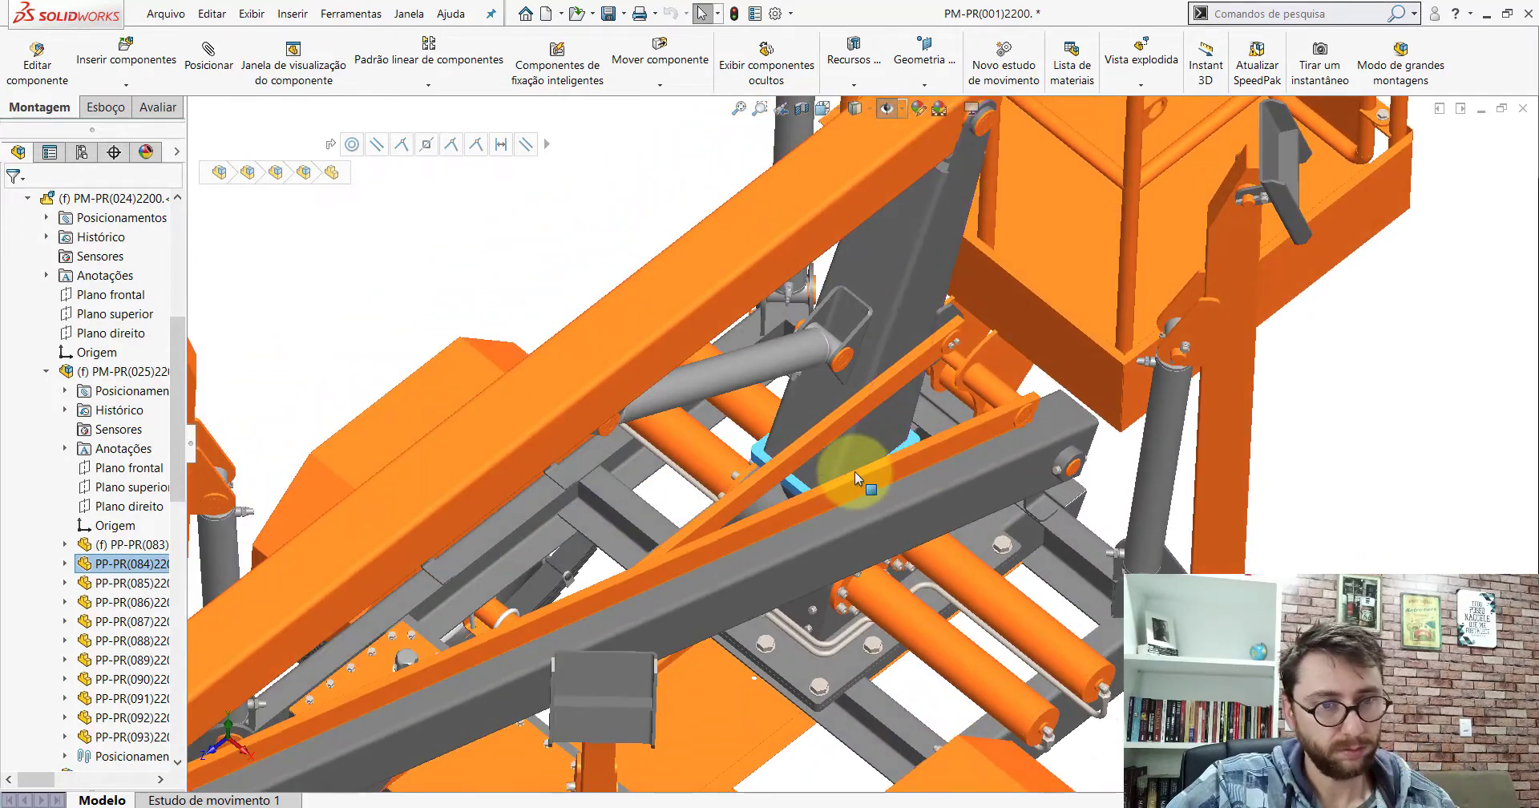
scroll(855, 471, "down", 3)
scroll(665, 498, "down", 2)
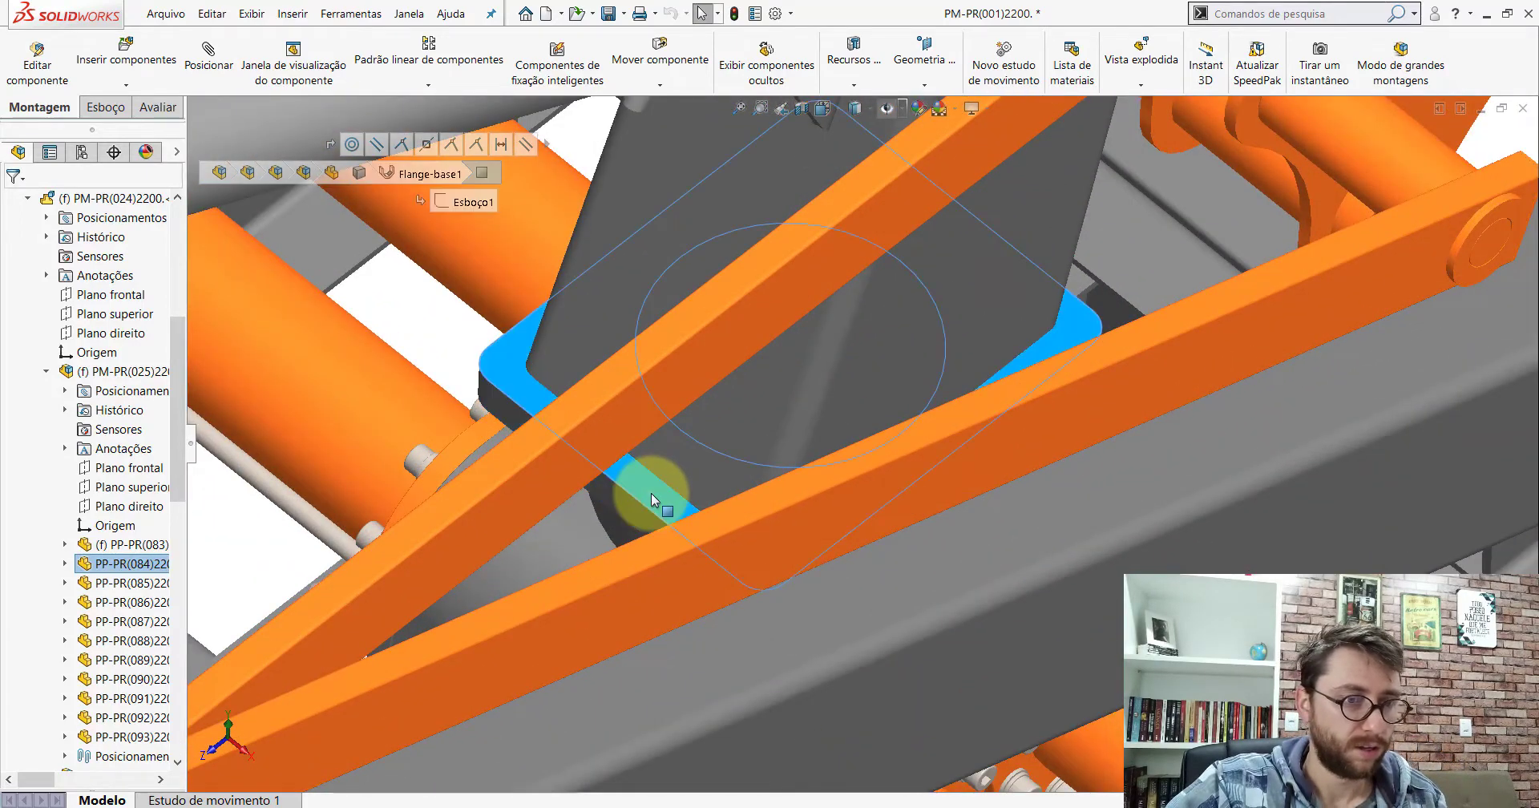
left_click(653, 499)
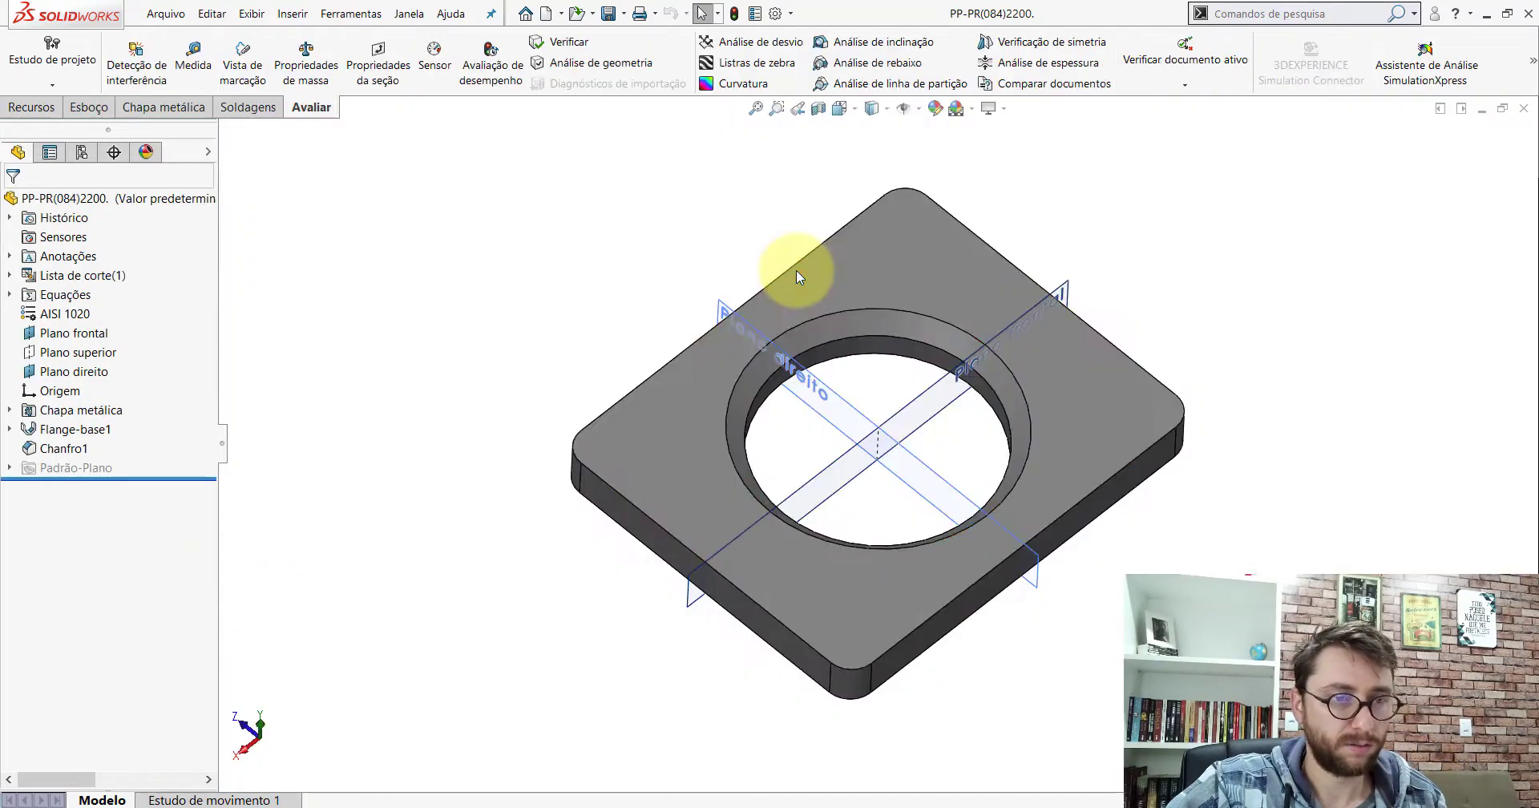
Step: Open the PP-PR(084) plate part on its own, then return to the lift assembly
left_click(839, 109)
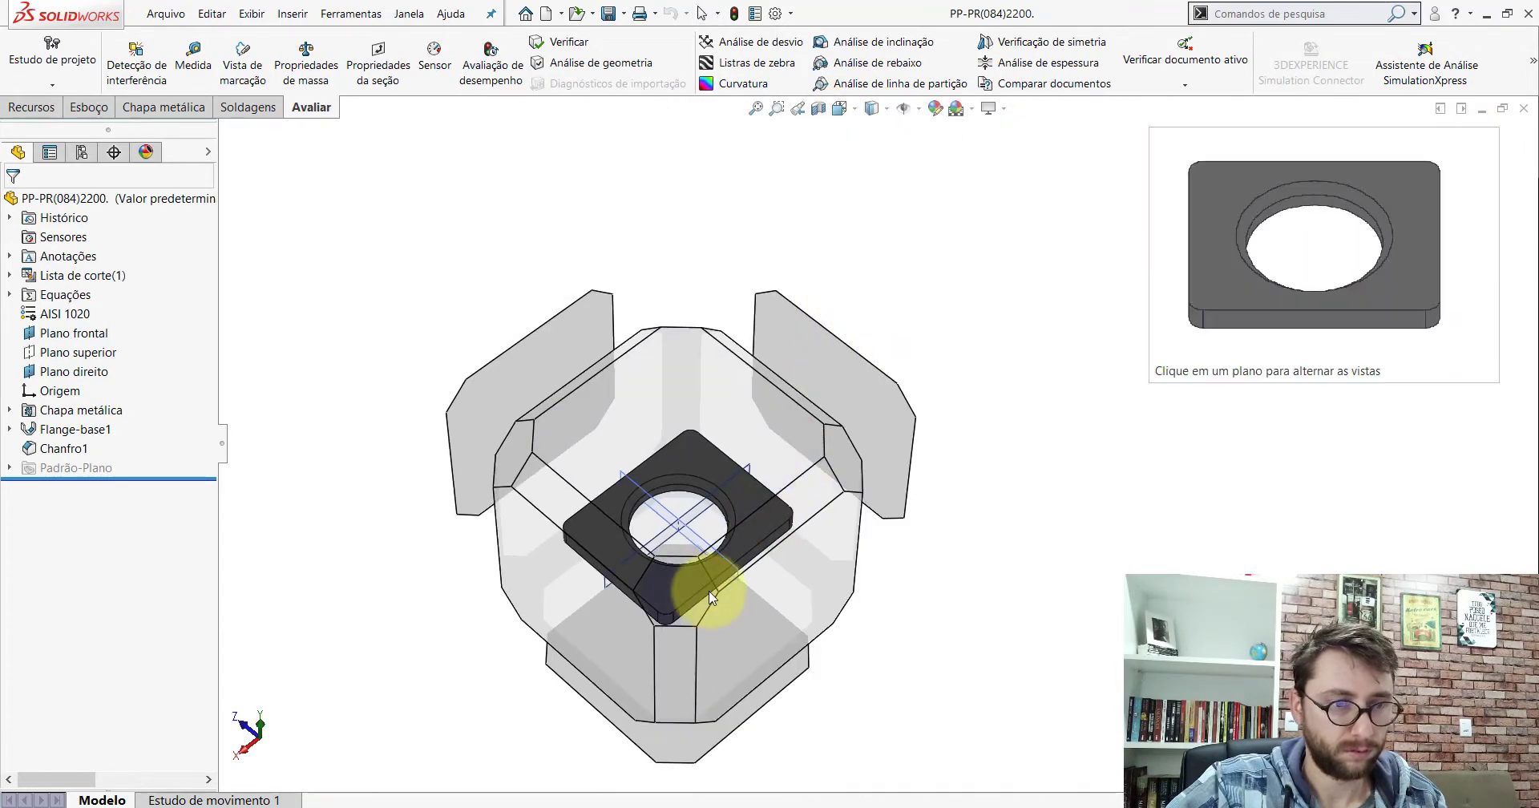
left_click(694, 596)
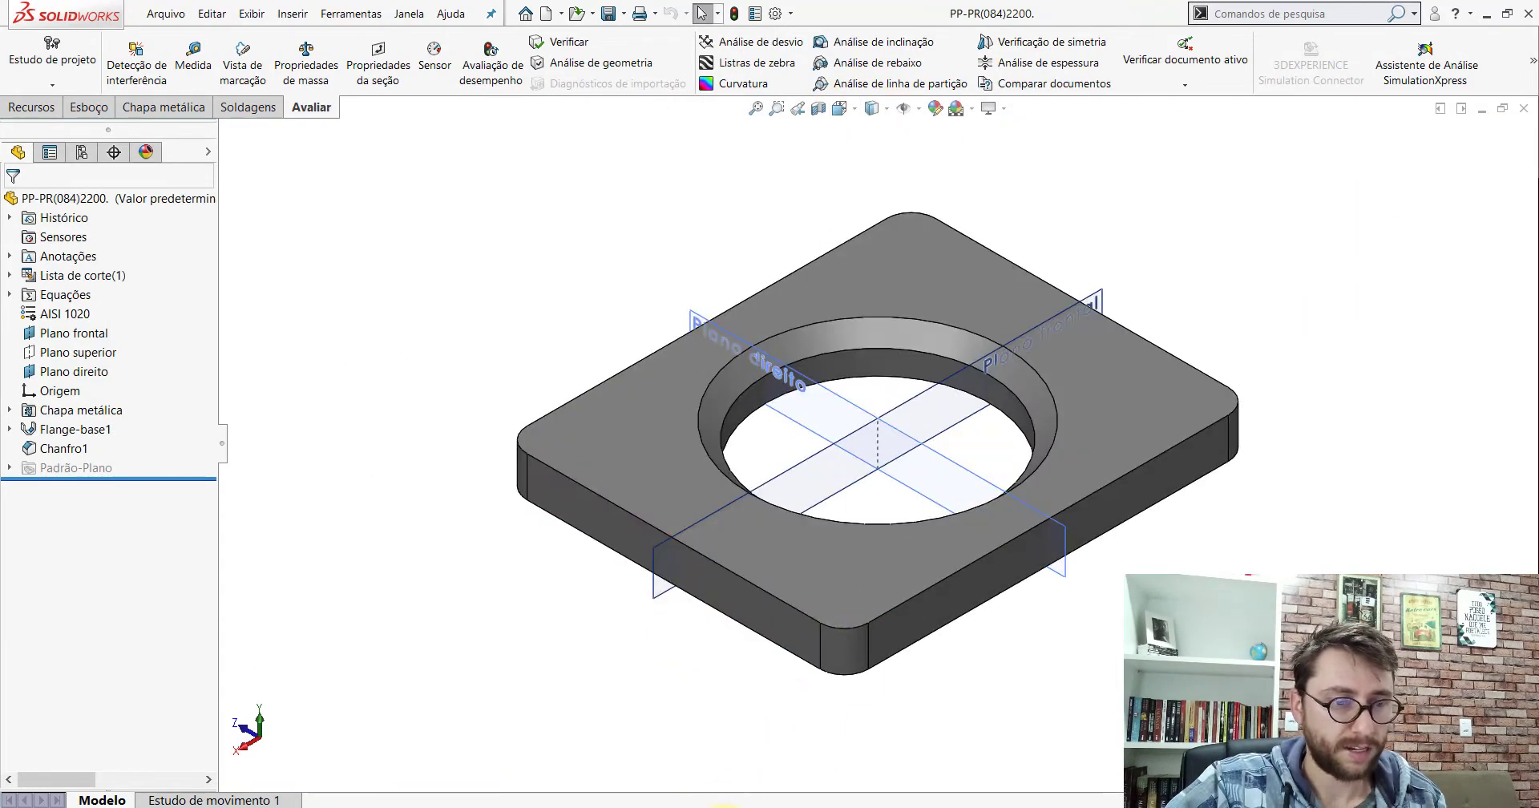
left_click(597, 753)
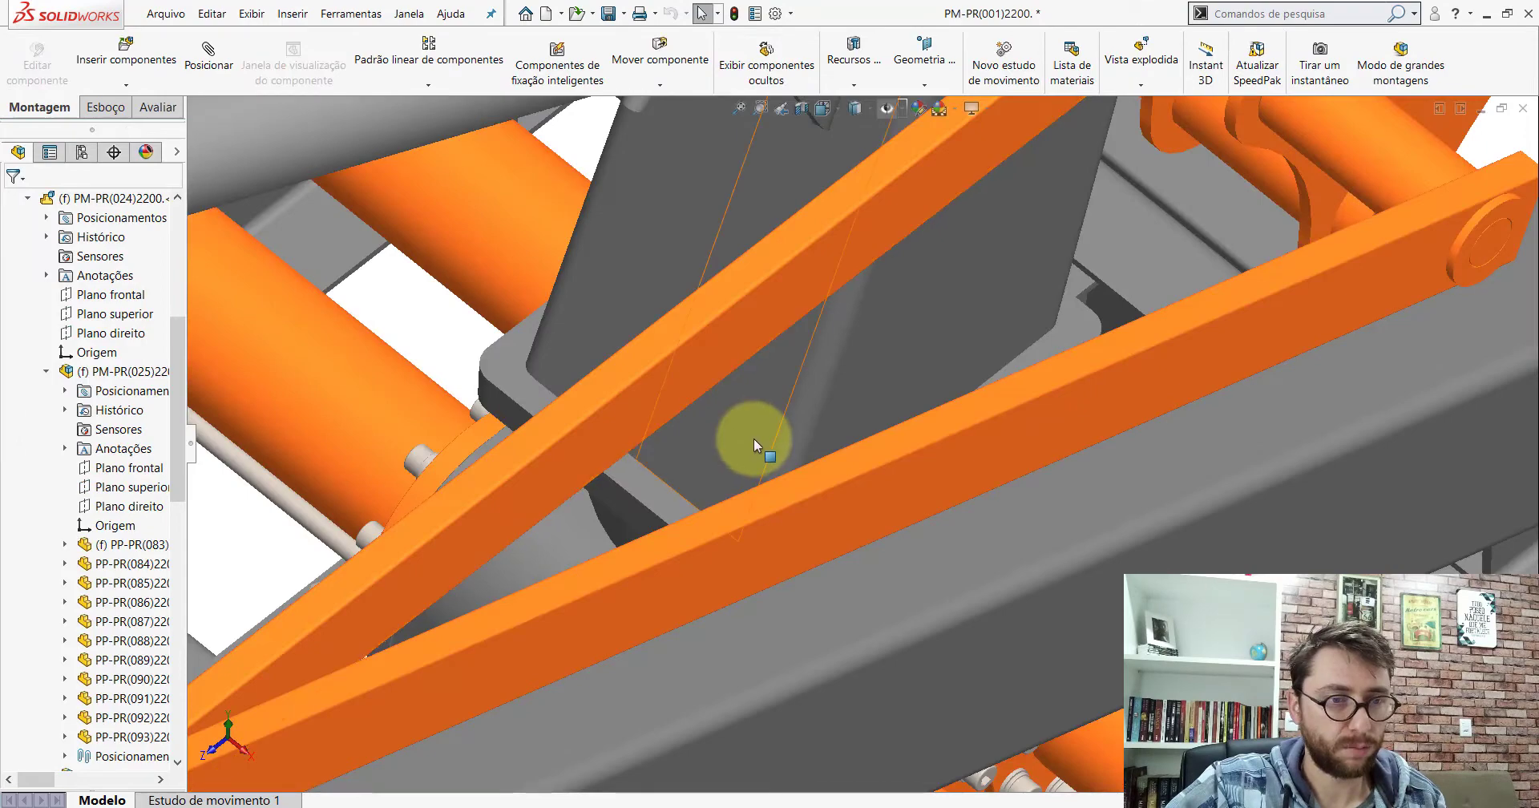
scroll(753, 439, "up", 5)
scroll(770, 364, "down", 6)
scroll(607, 517, "down", 3)
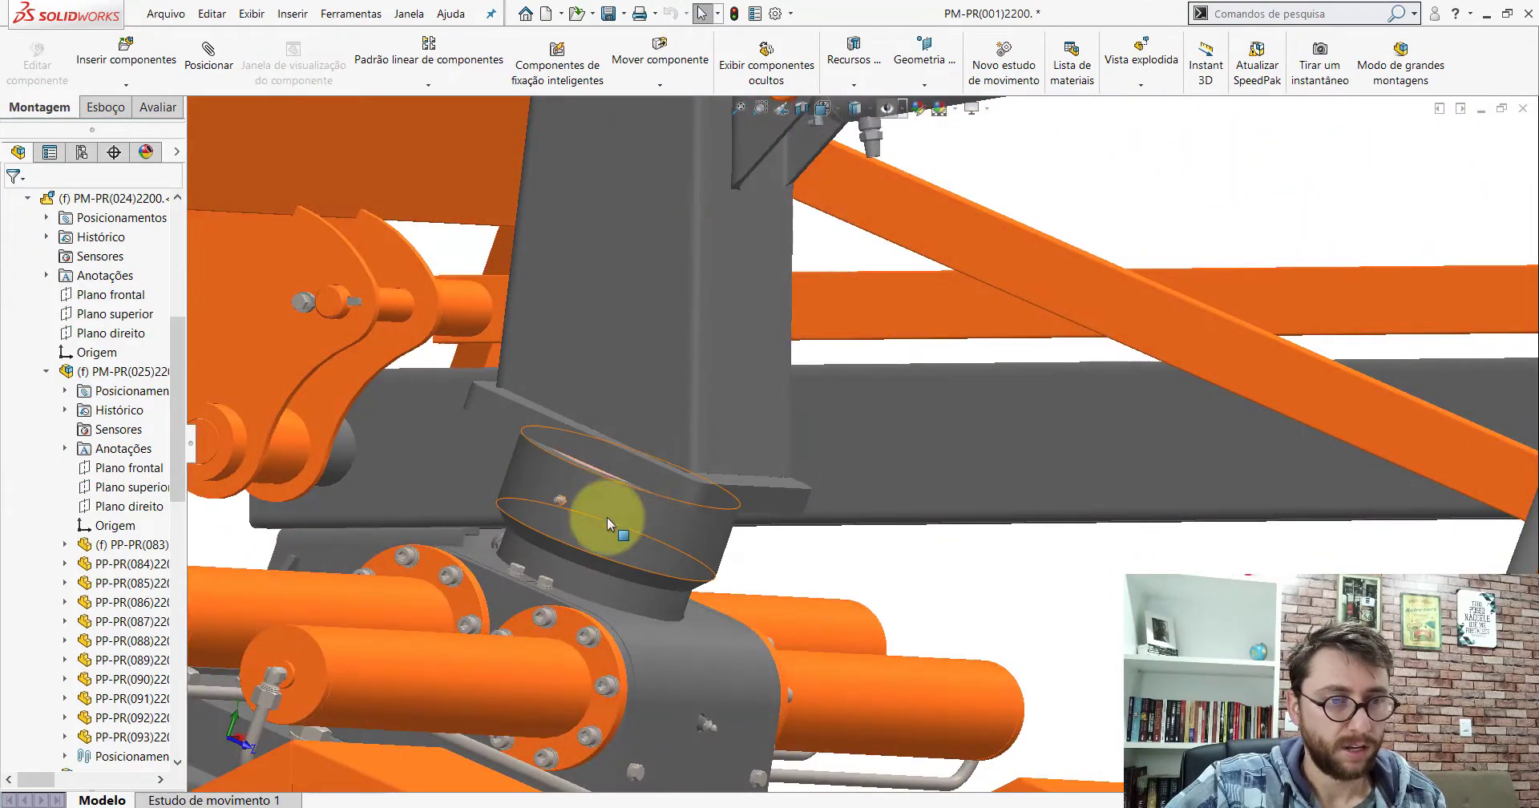
left_click(639, 475)
Step: Open the PM-PR(025) column subassembly and inspect its shaft, flange and side faces
left_click(139, 374)
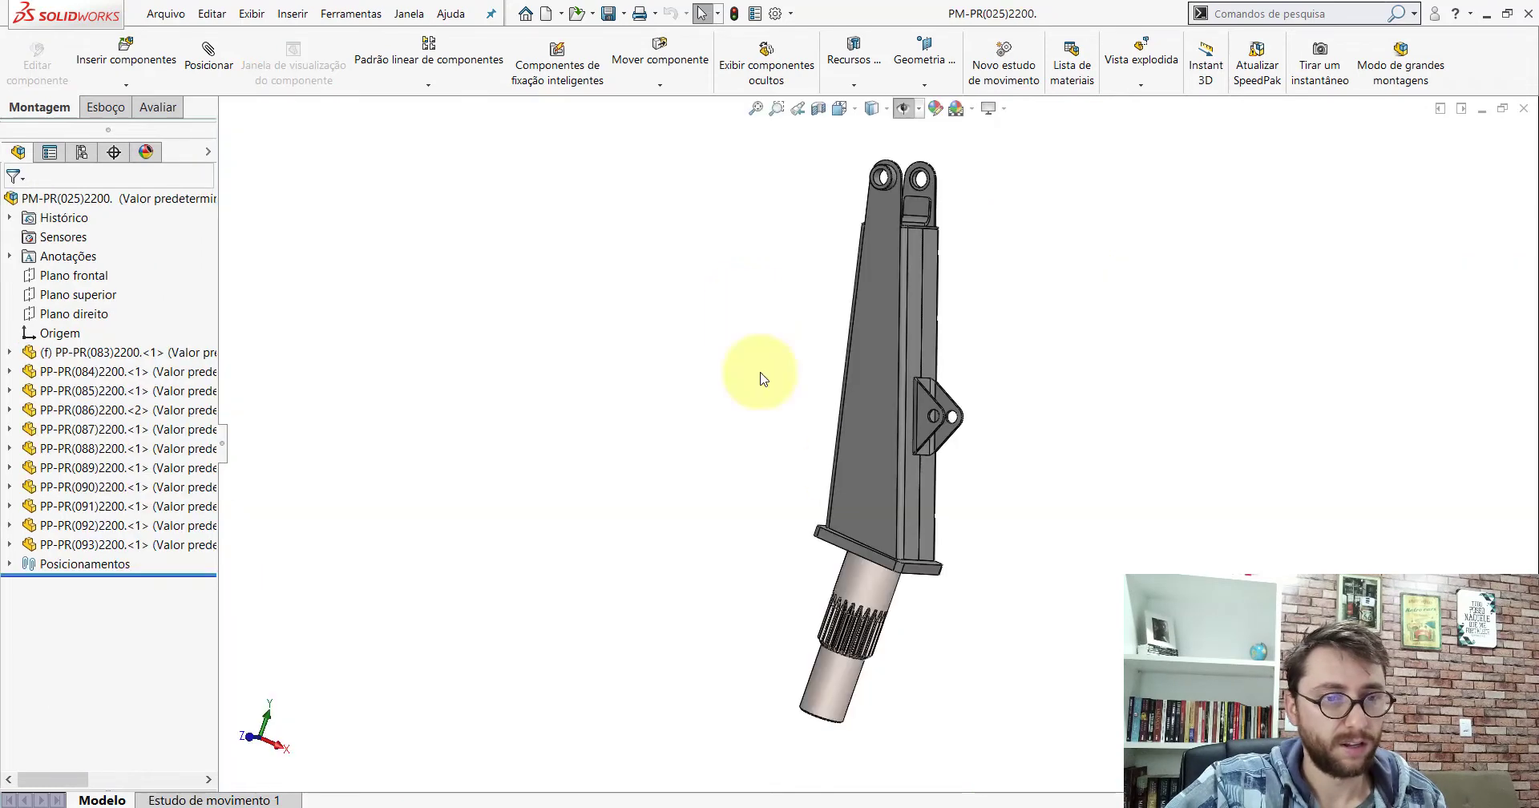
mouse_move(762, 371)
middle_mouse_down()
mouse_move(1031, 433)
mouse_move(822, 453)
mouse_move(892, 580)
middle_mouse_up()
left_click(892, 580)
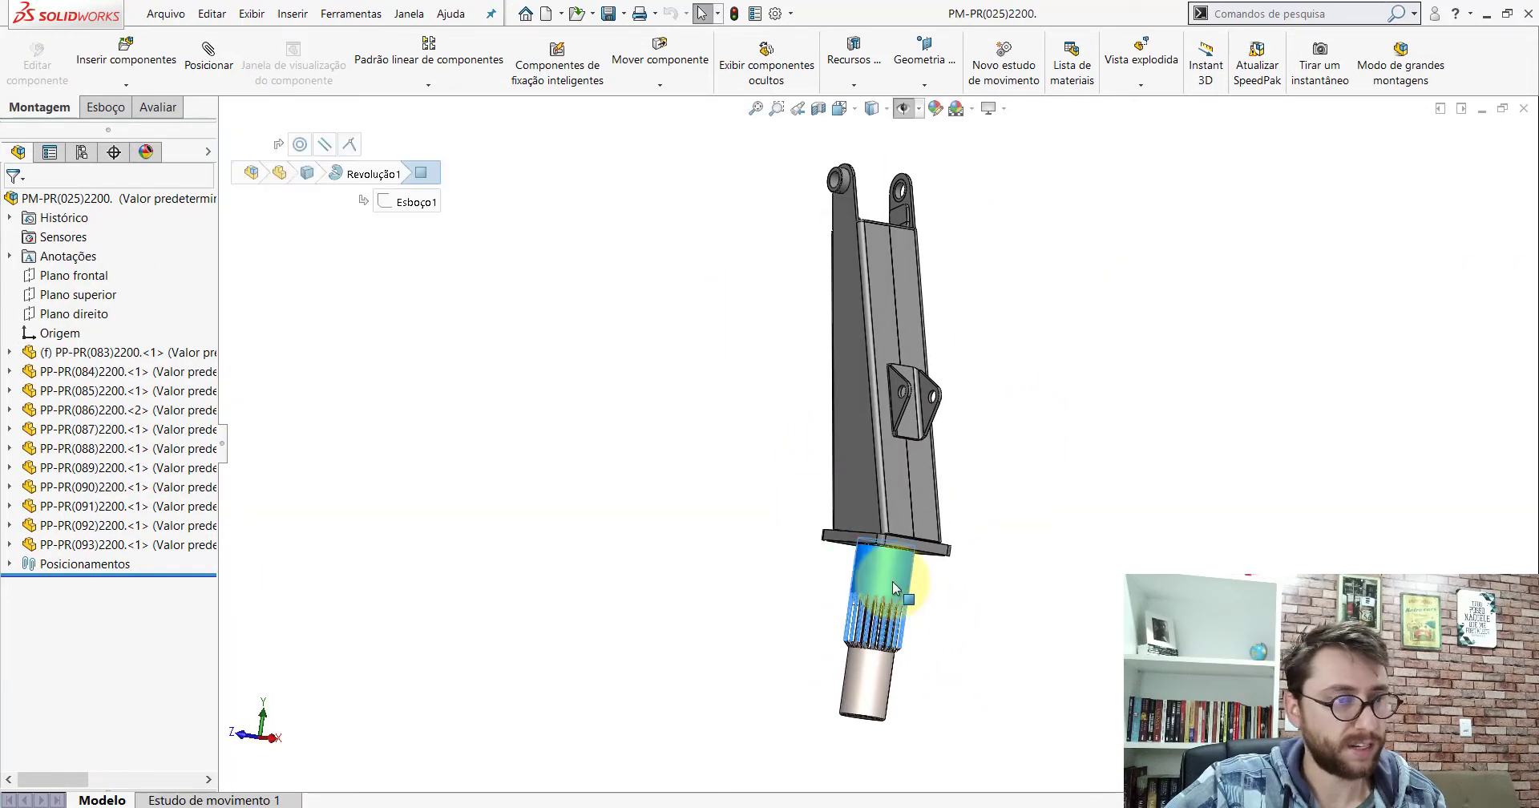
left_click(656, 455)
scroll(910, 553, "down", 5)
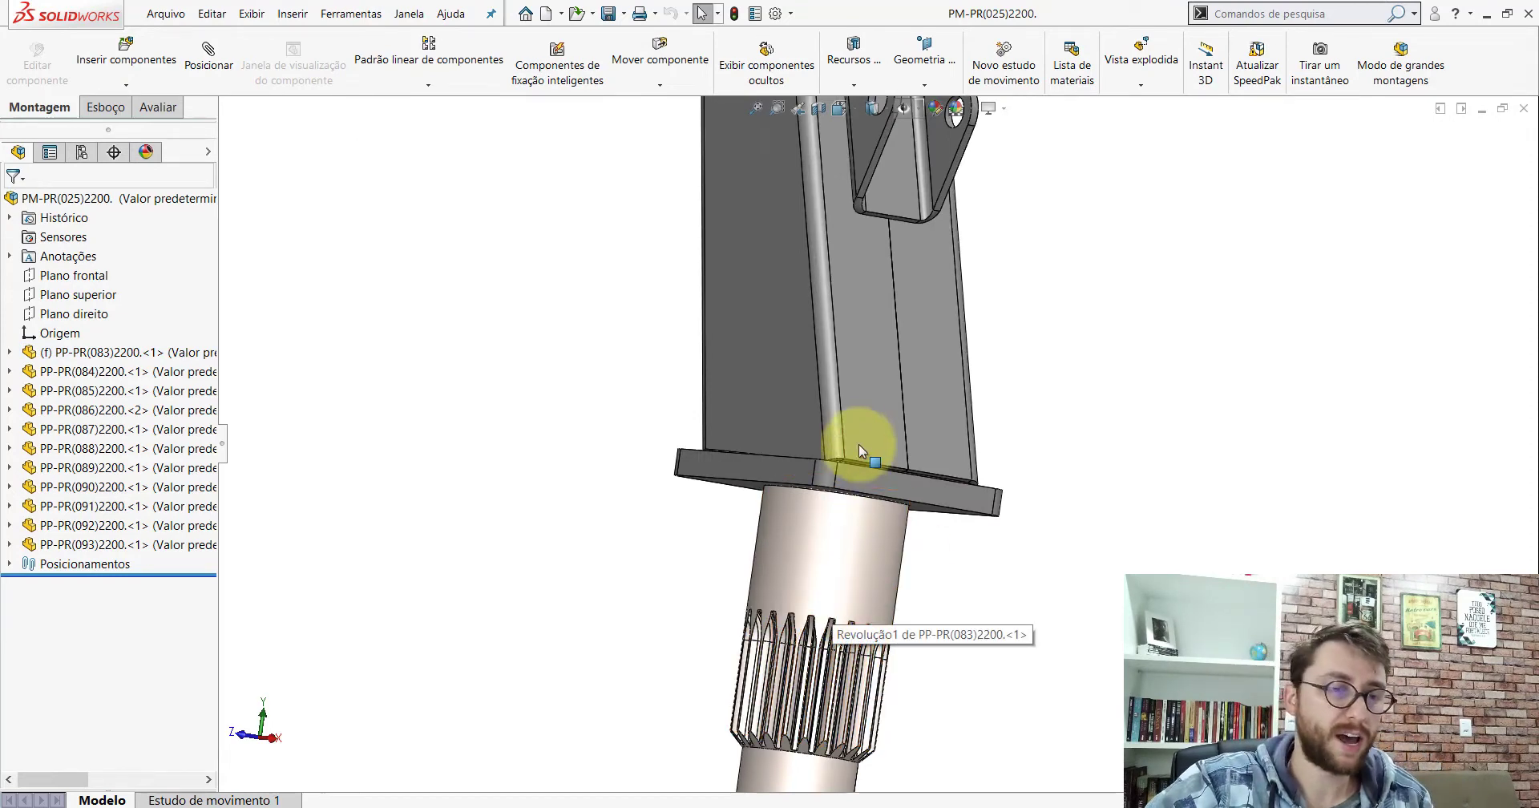
left_click(872, 481)
left_click(601, 430)
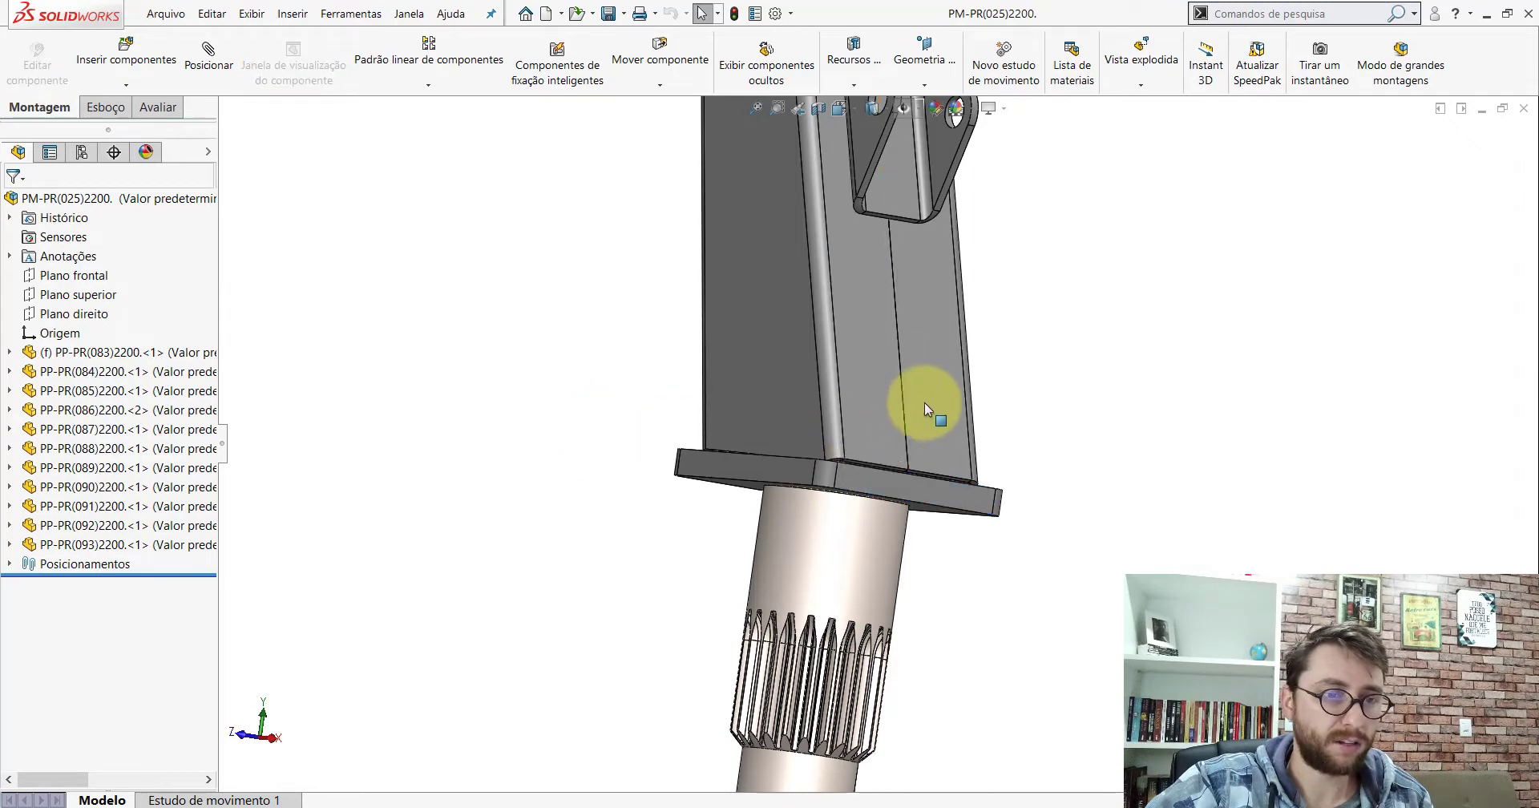
left_click(926, 399)
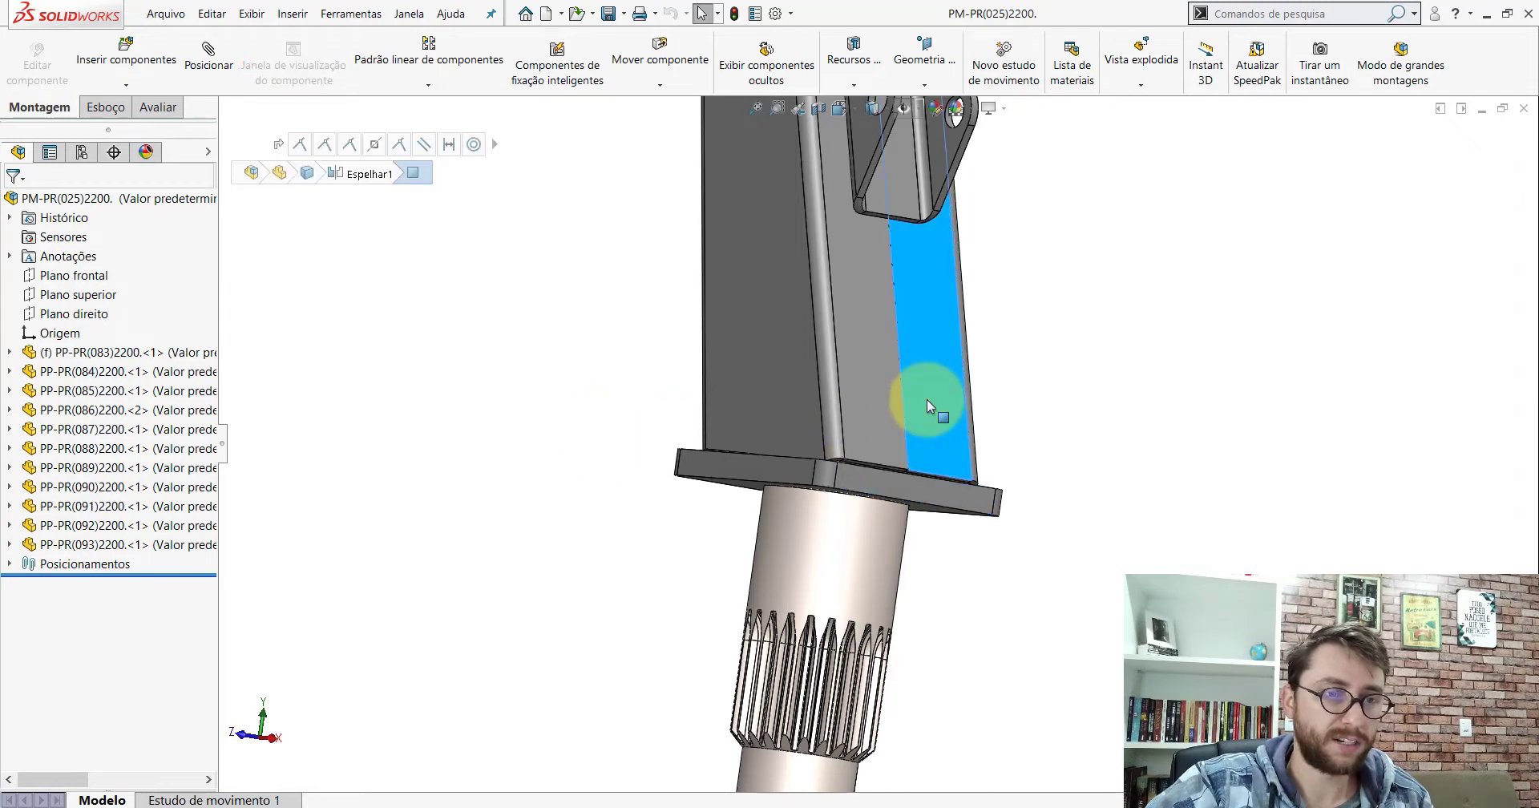
left_click(553, 412)
Step: Inspect the column's side bracket, reorient the view upright, and close the subassembly
middle_click_drag(861, 345, 861, 260)
left_click(861, 264)
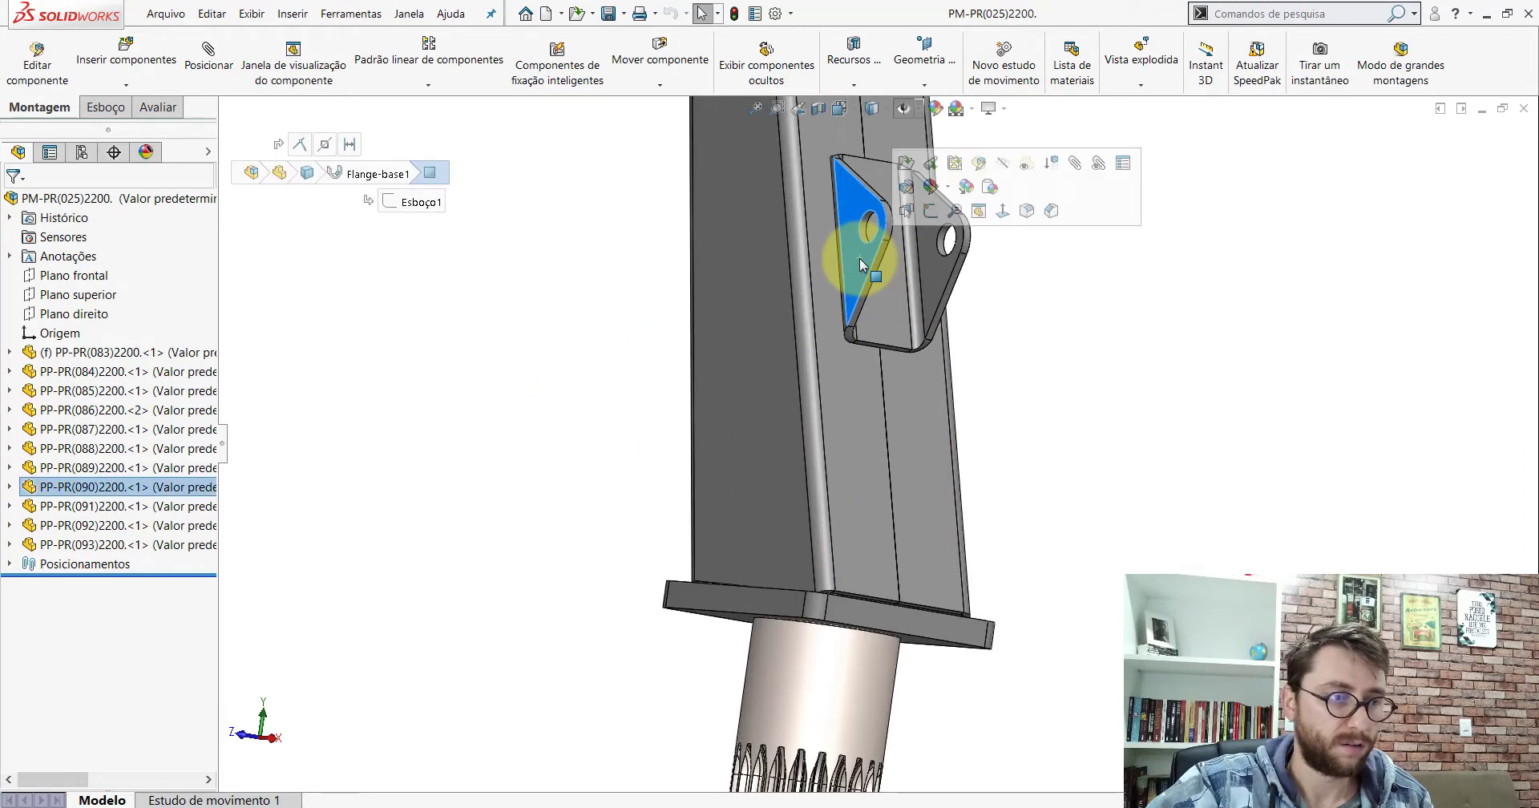
scroll(883, 293, "up", 3)
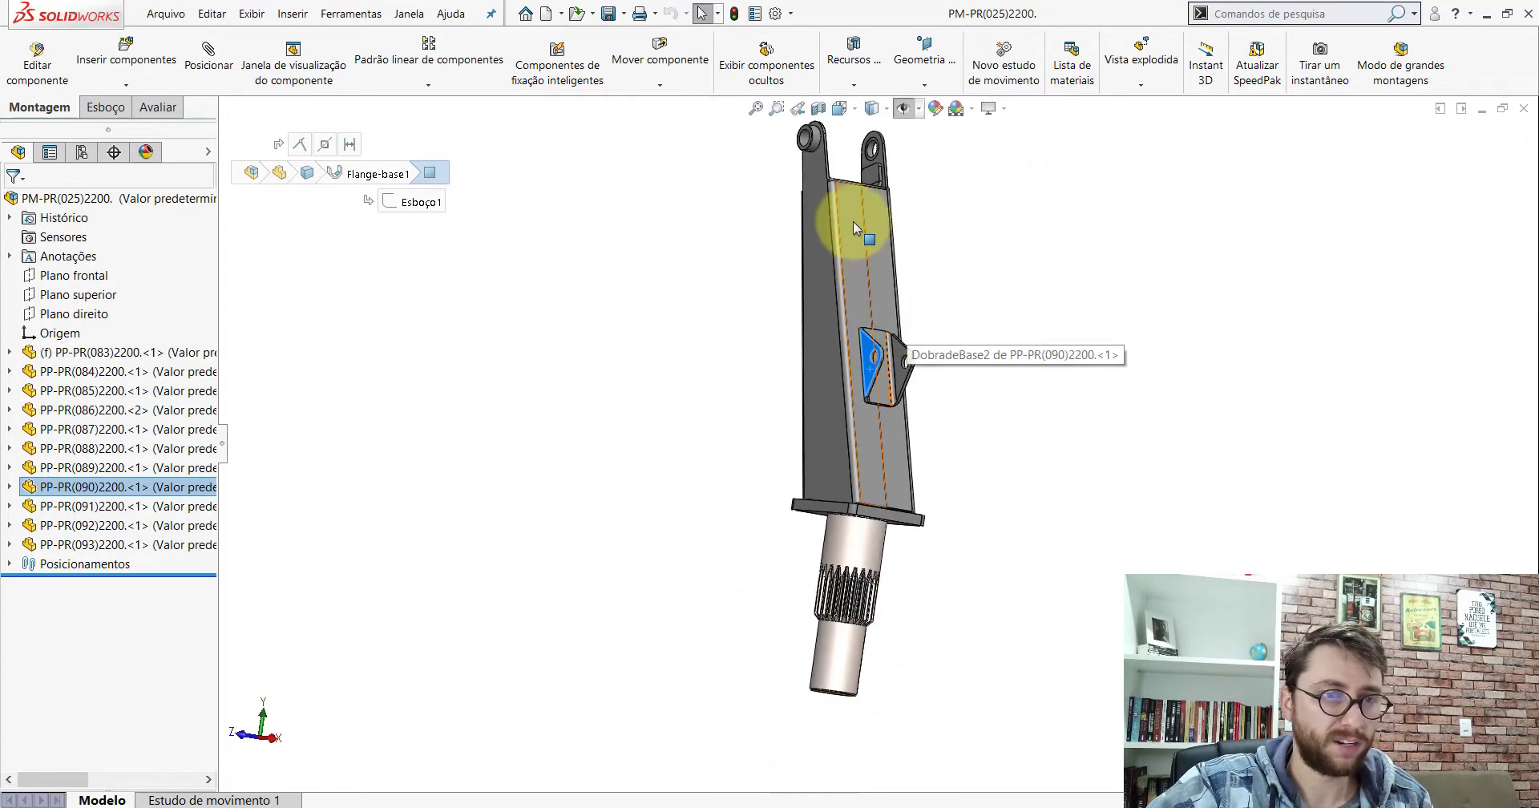
scroll(852, 222, "down", 3)
scroll(889, 445, "up", 2)
middle_click_drag(890, 446, 742, 395)
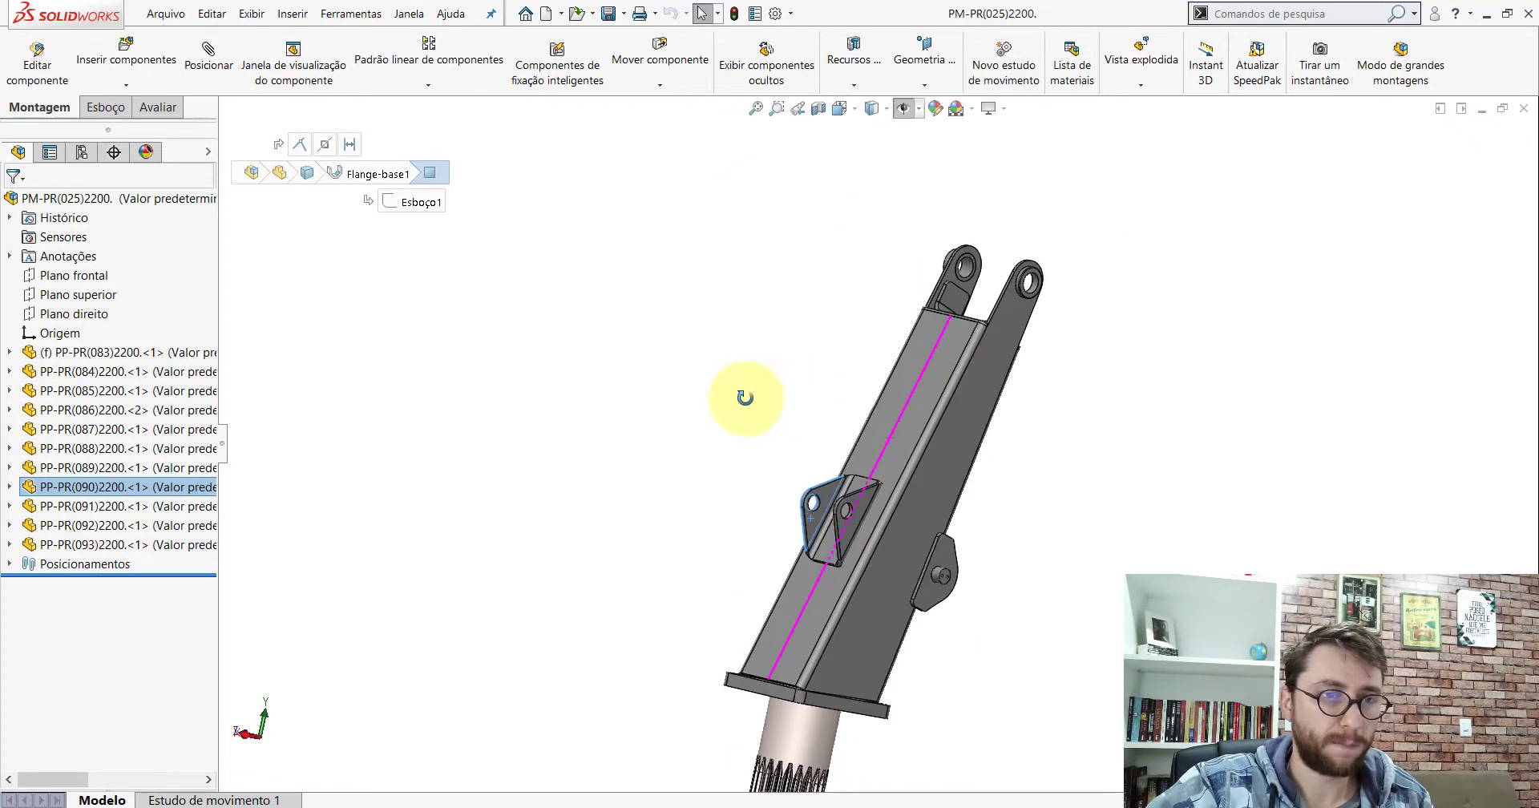
left_click(839, 107)
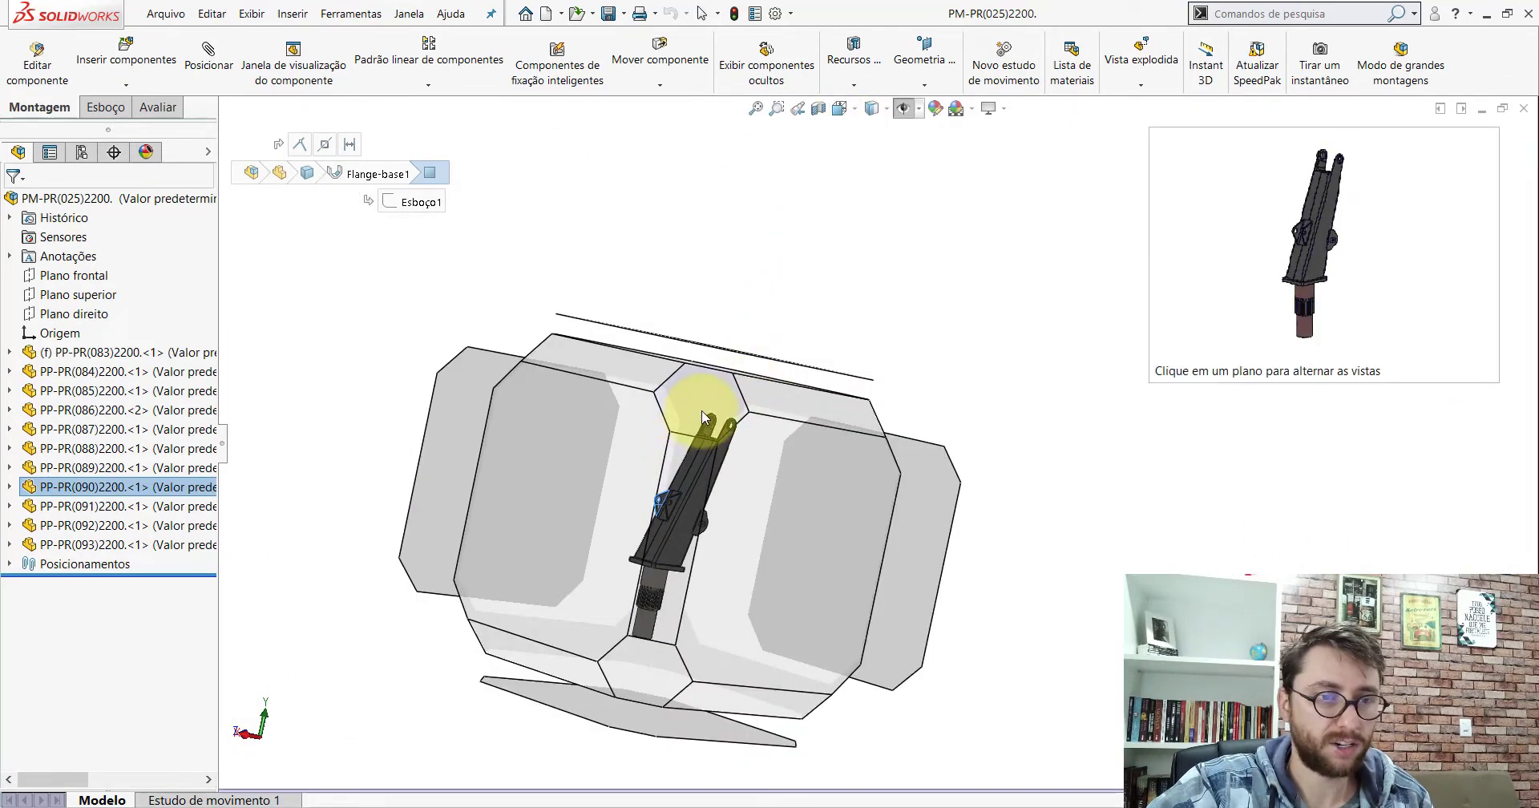
left_click(705, 420)
left_click(1107, 439)
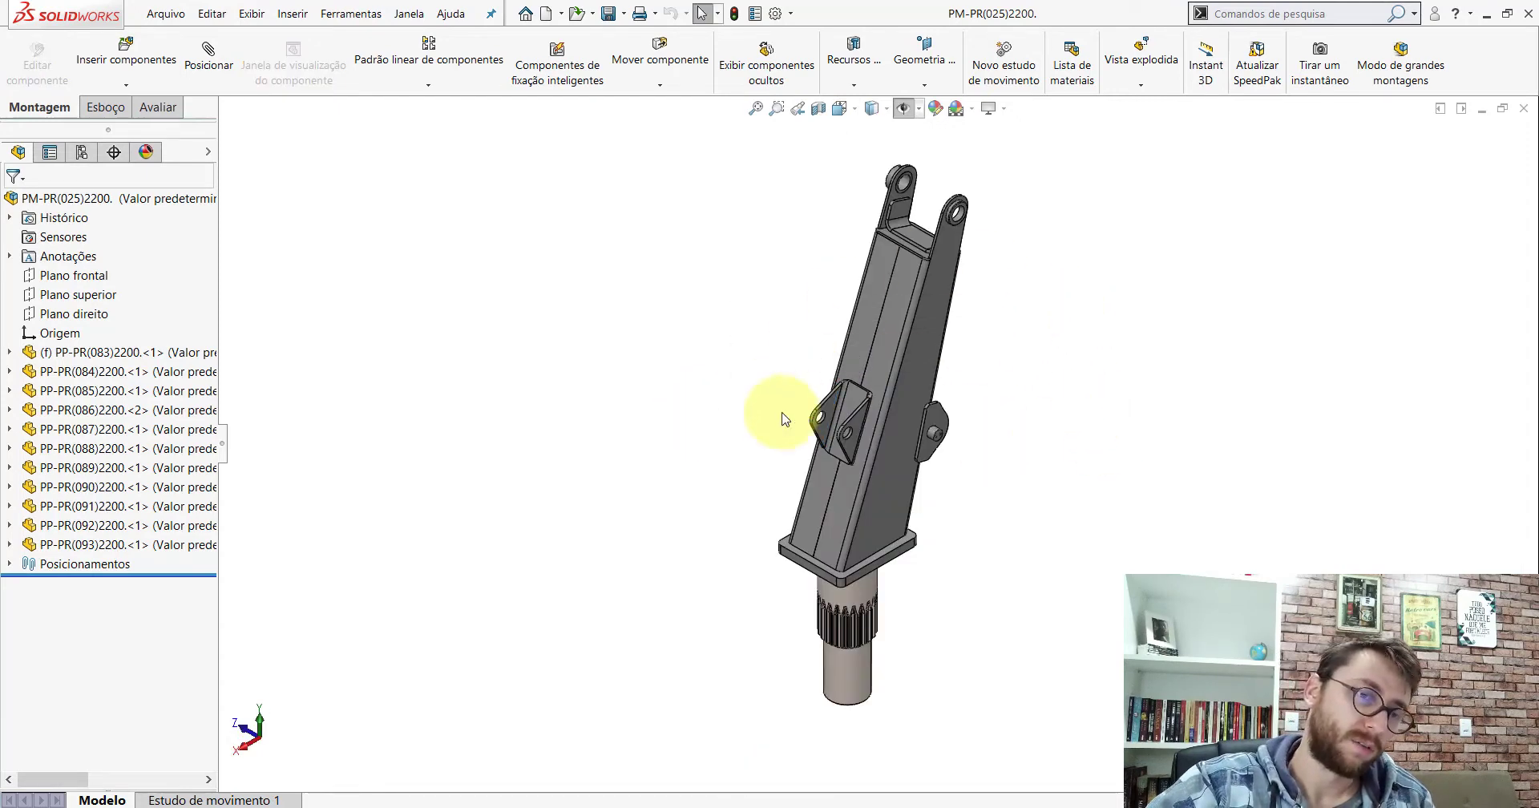
left_click(1524, 109)
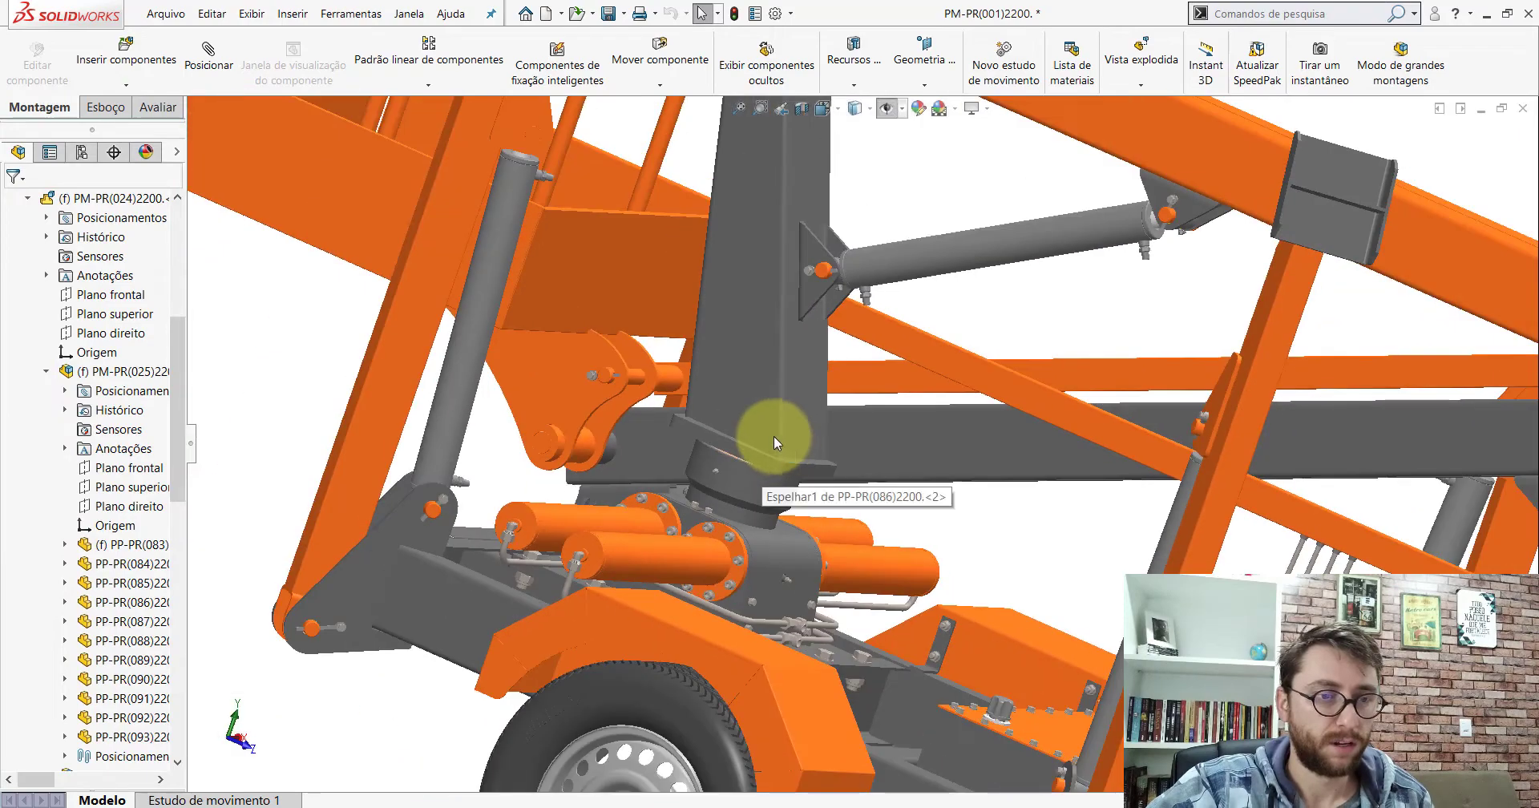
Step: Show the trailer lift in Isométrica view, then bring up the PP-PR(084)2200 plate part
middle_click_drag(773, 435, 665, 340)
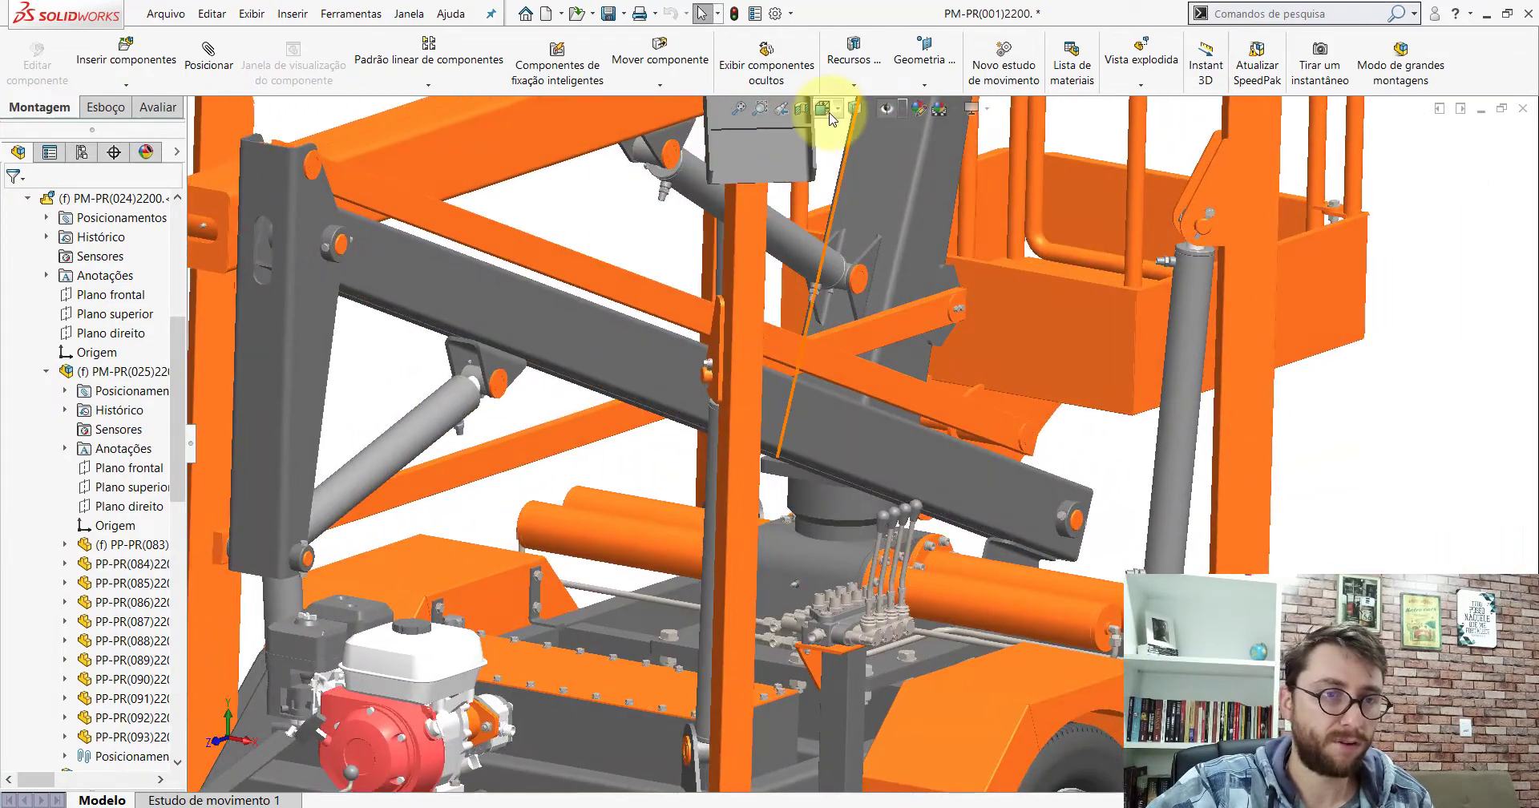
left_click(825, 113)
left_click(701, 441)
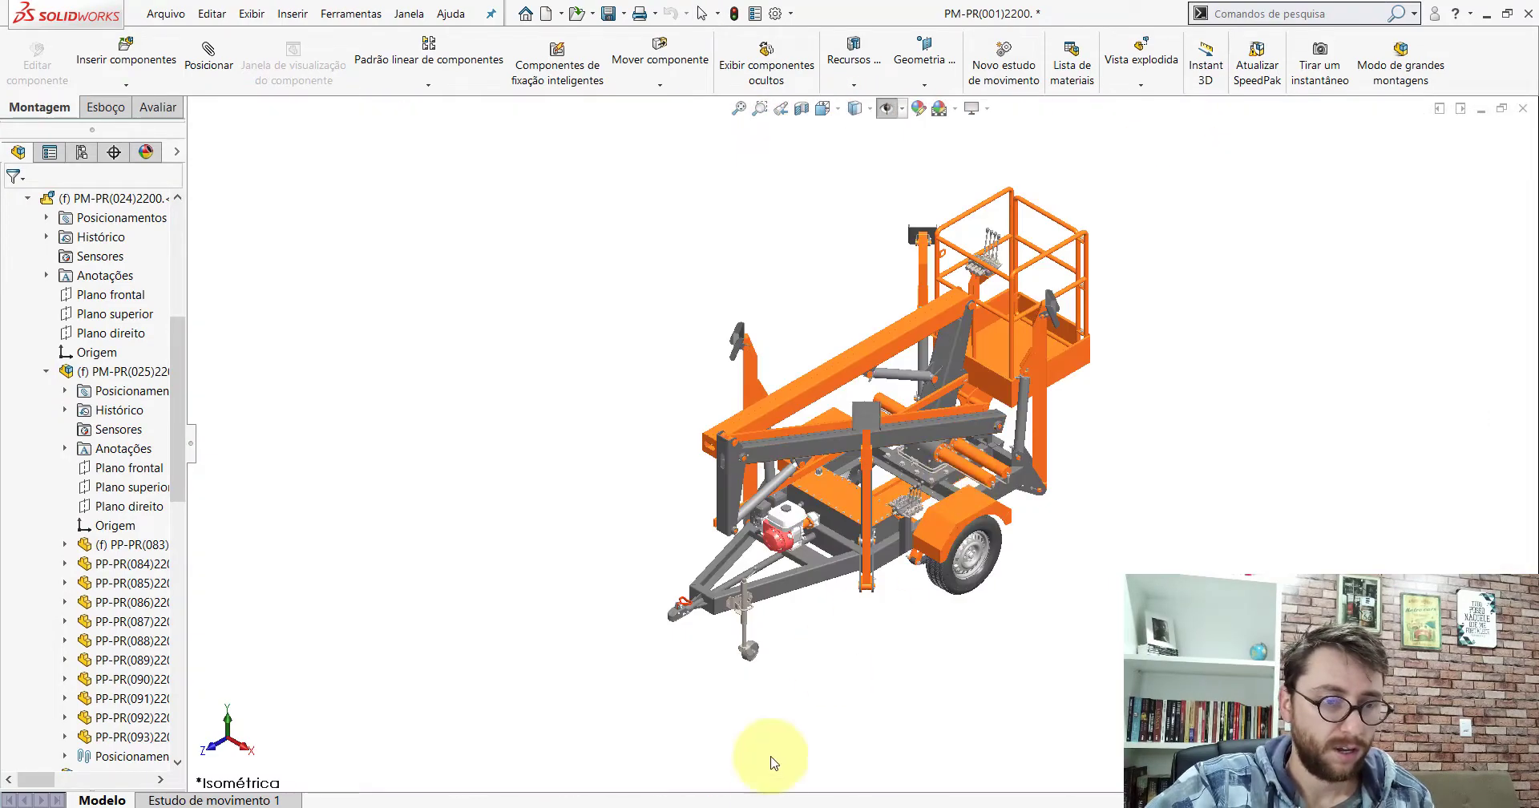
mouse_move(773, 761)
left_click(825, 754)
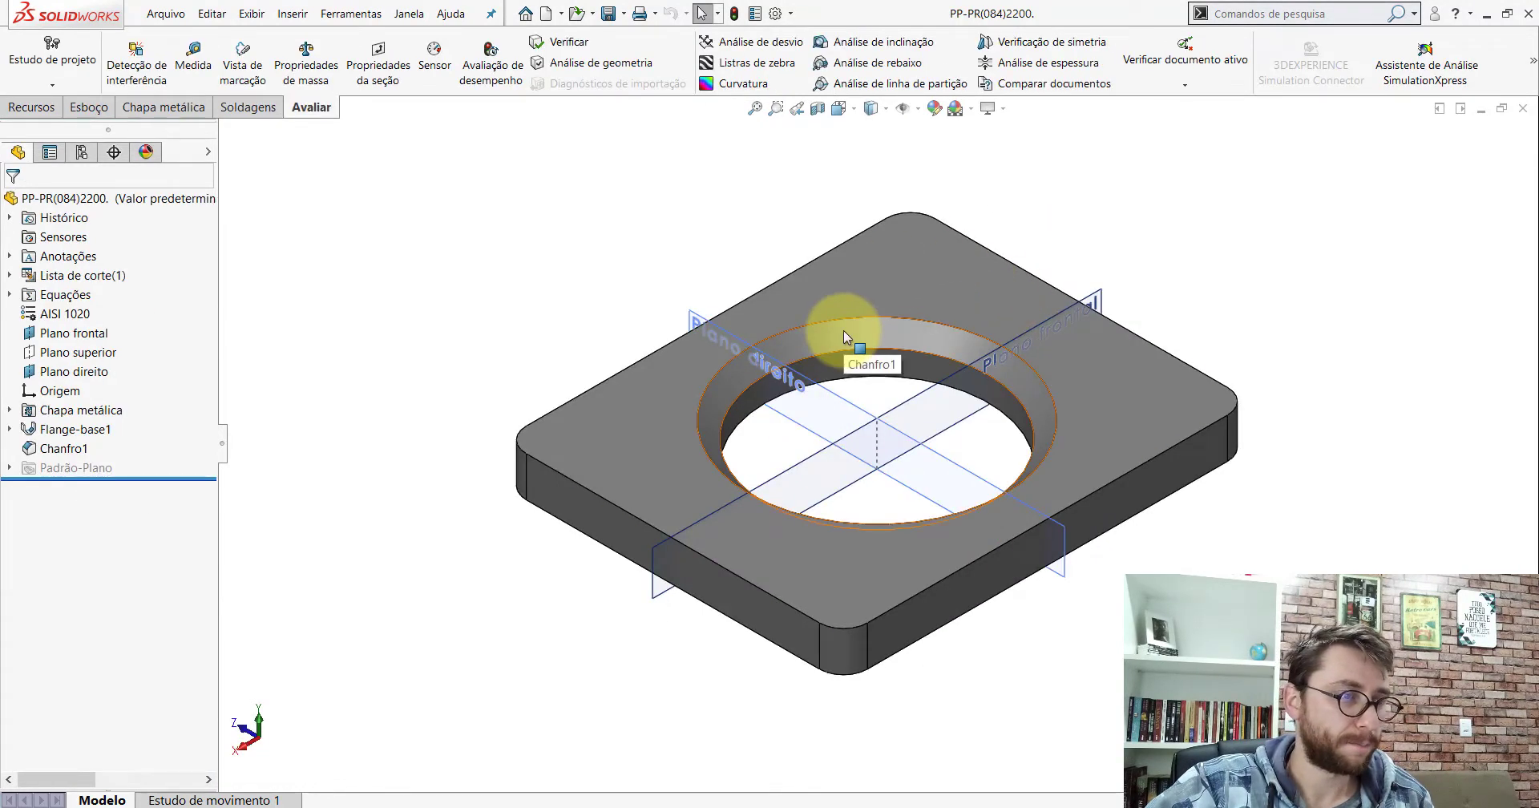
middle_click_drag(1104, 378, 1082, 383, "ctrl")
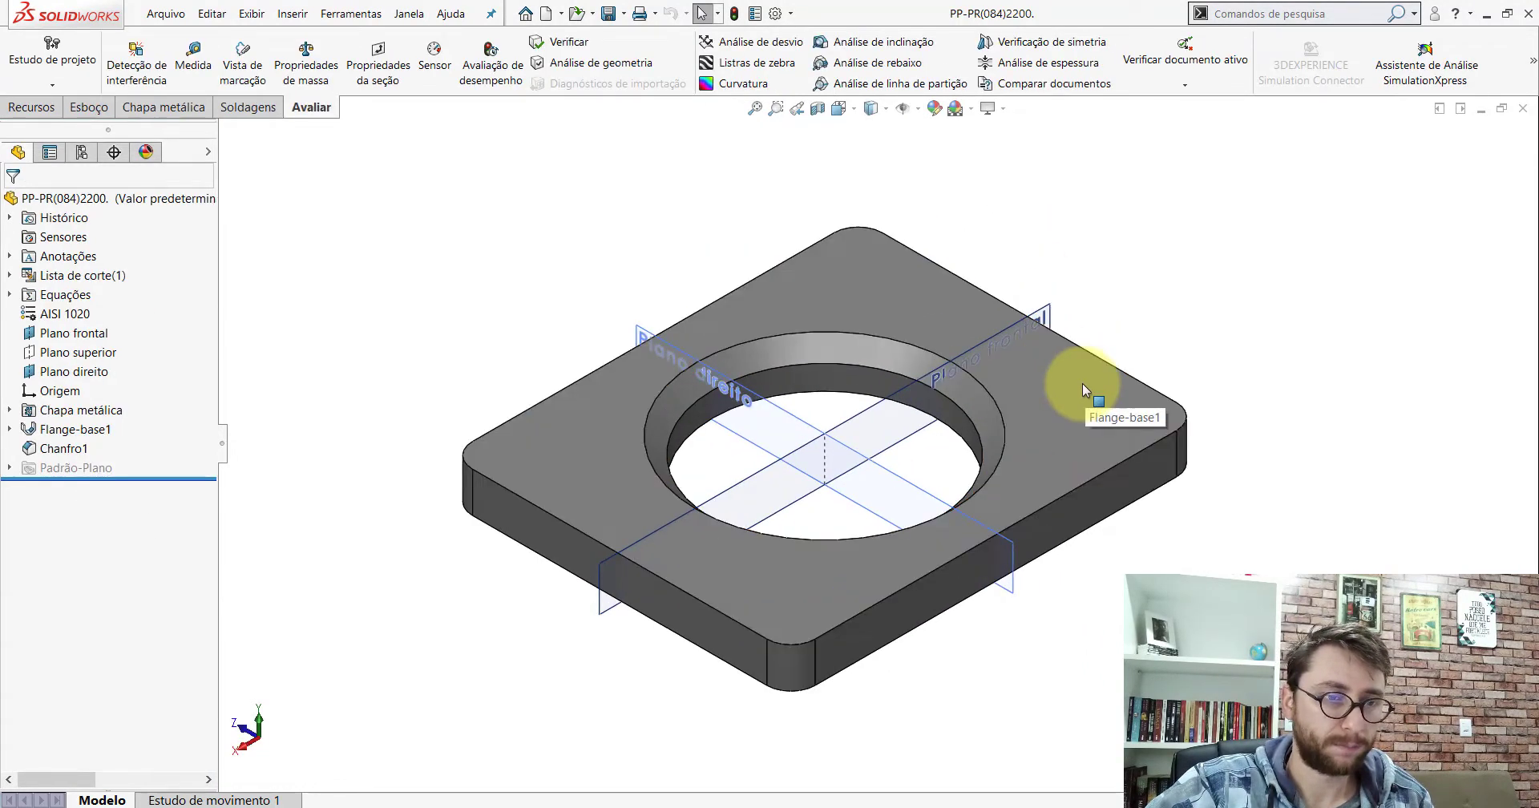
Step: Create a new part and sketch a centre rectangle from the origin on Plano superior
left_click(546, 15)
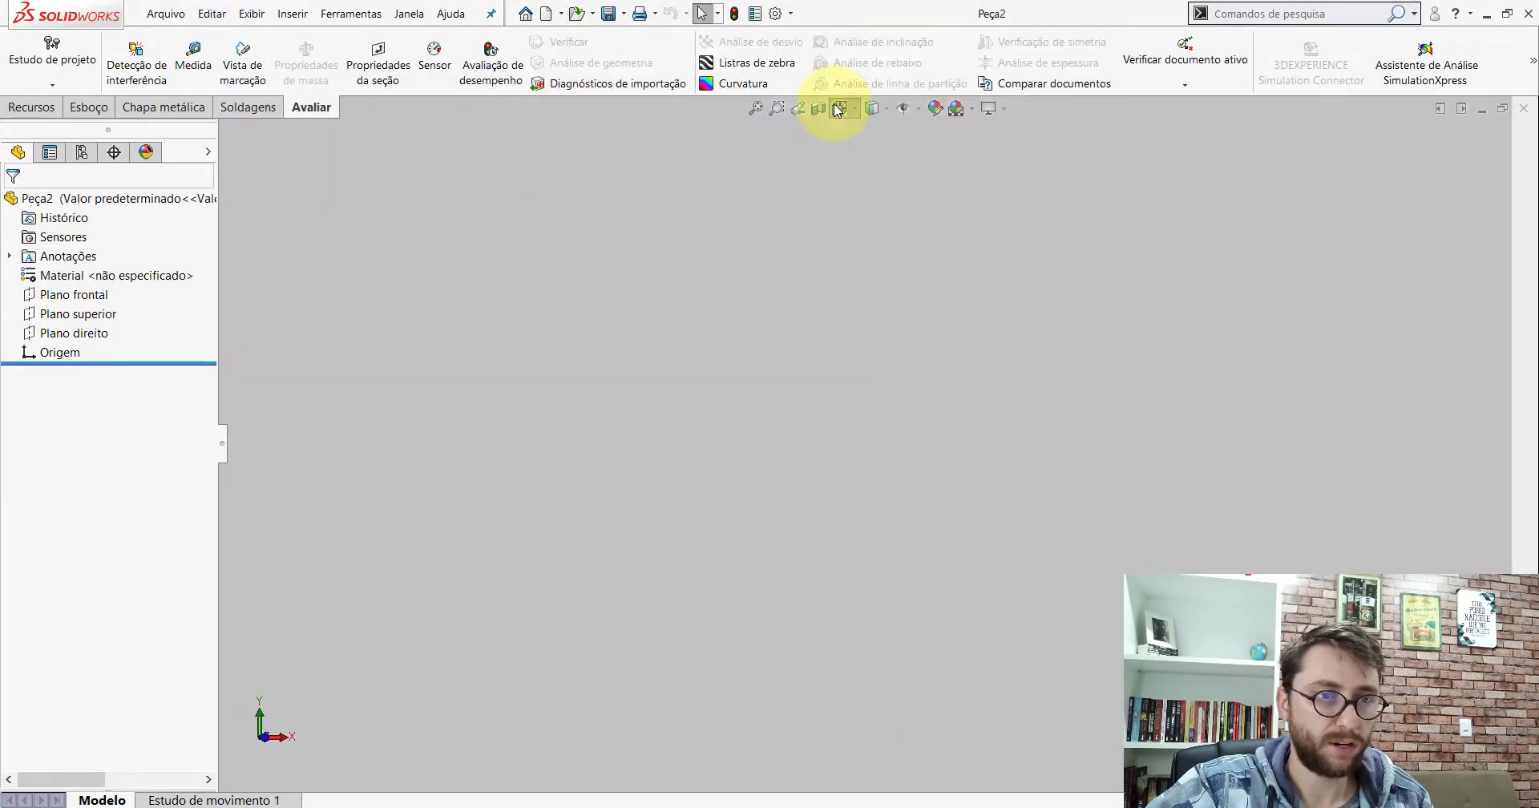
left_click(839, 107)
left_click(913, 175)
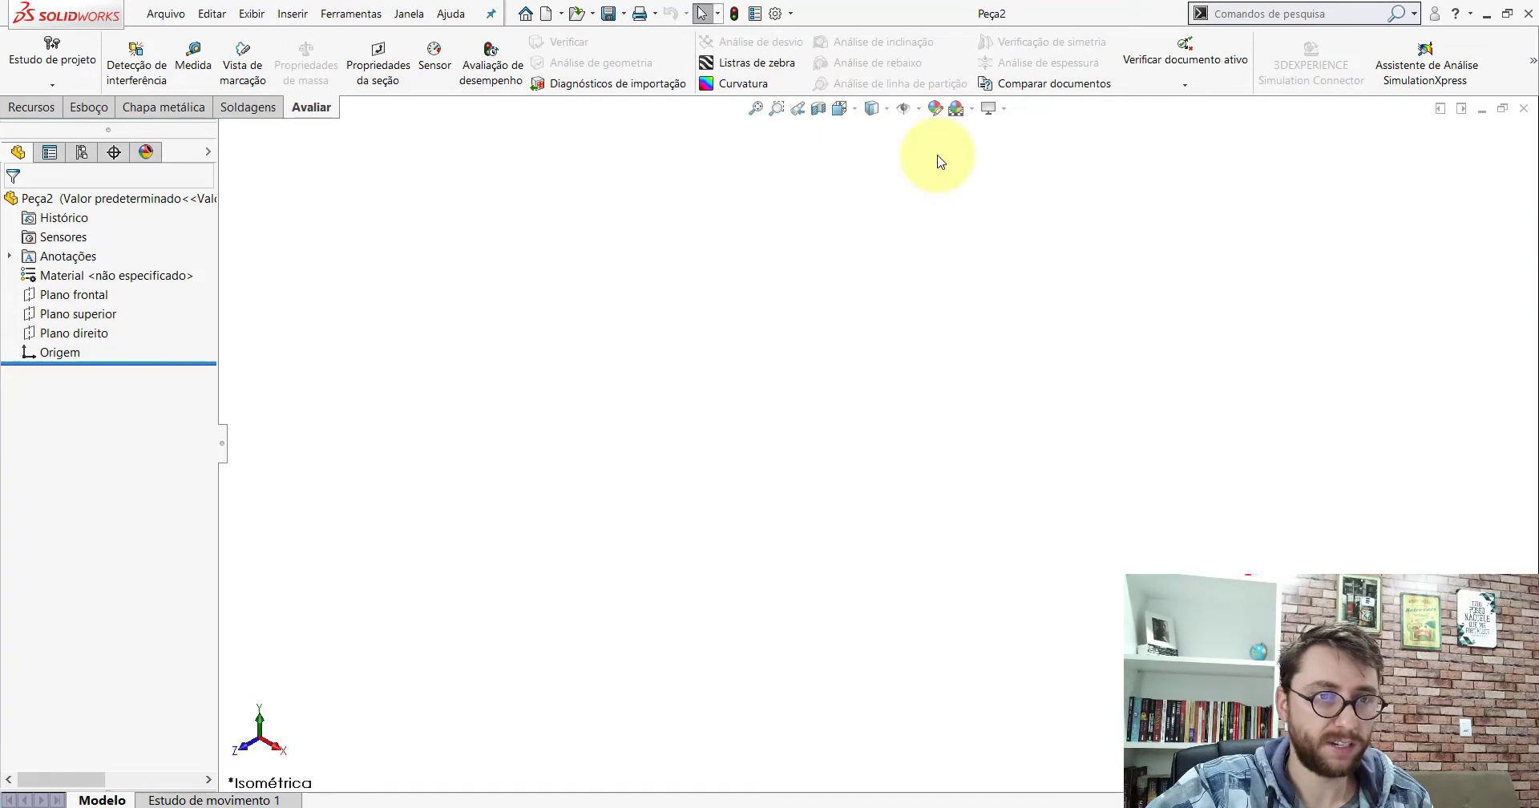
left_click(75, 314)
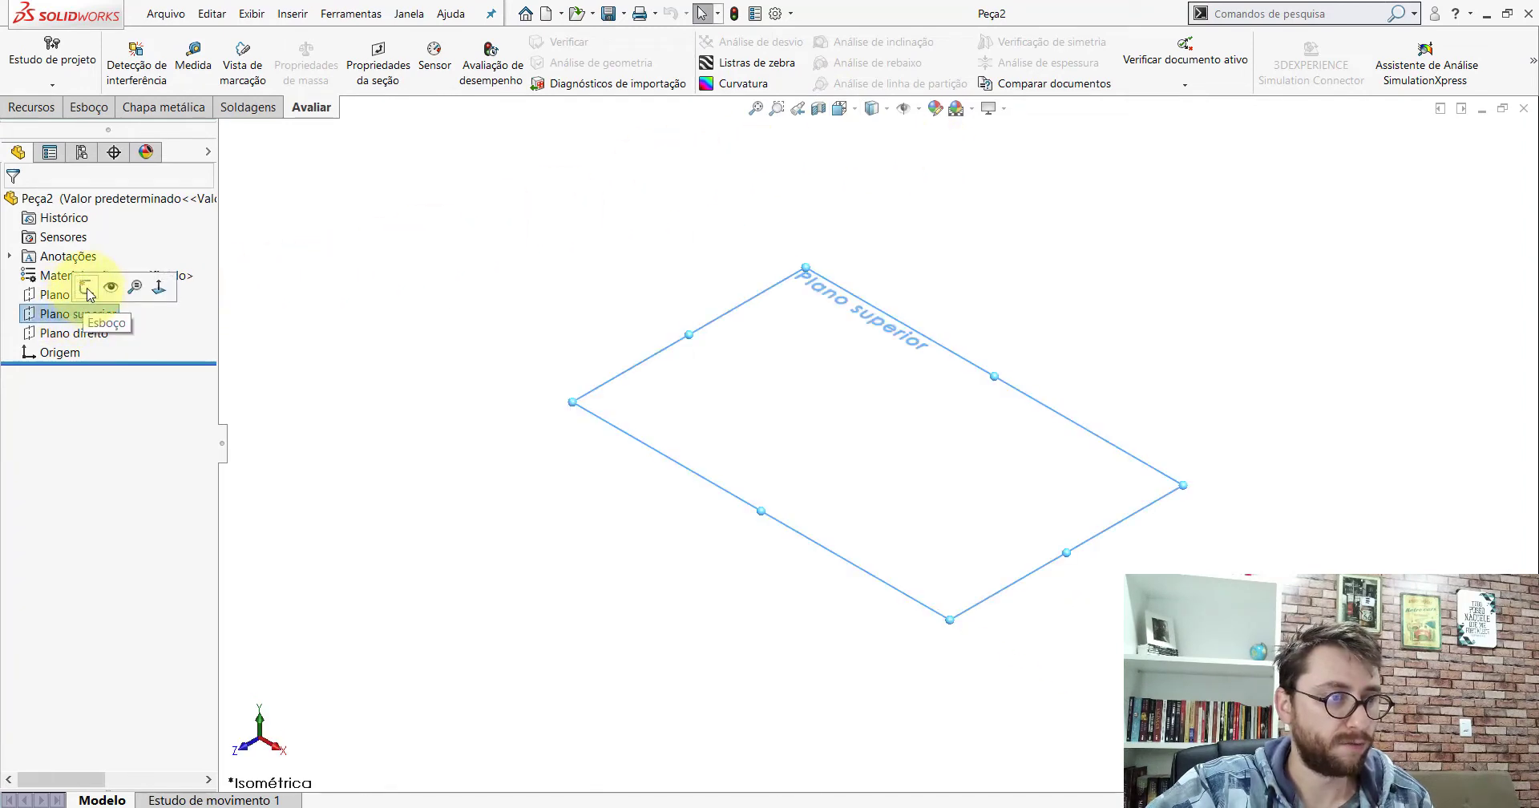
left_click(87, 287)
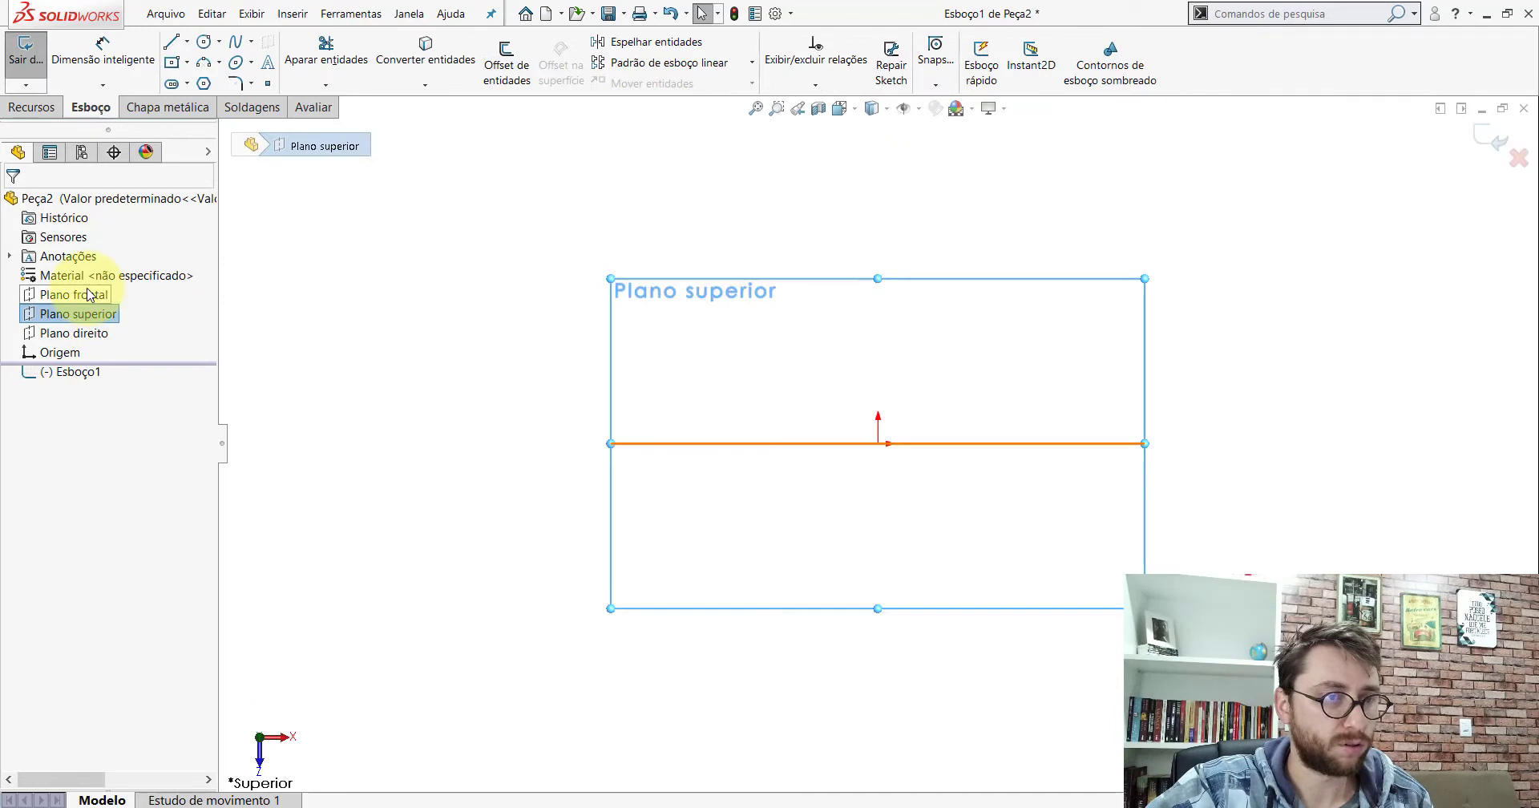
left_click(174, 63)
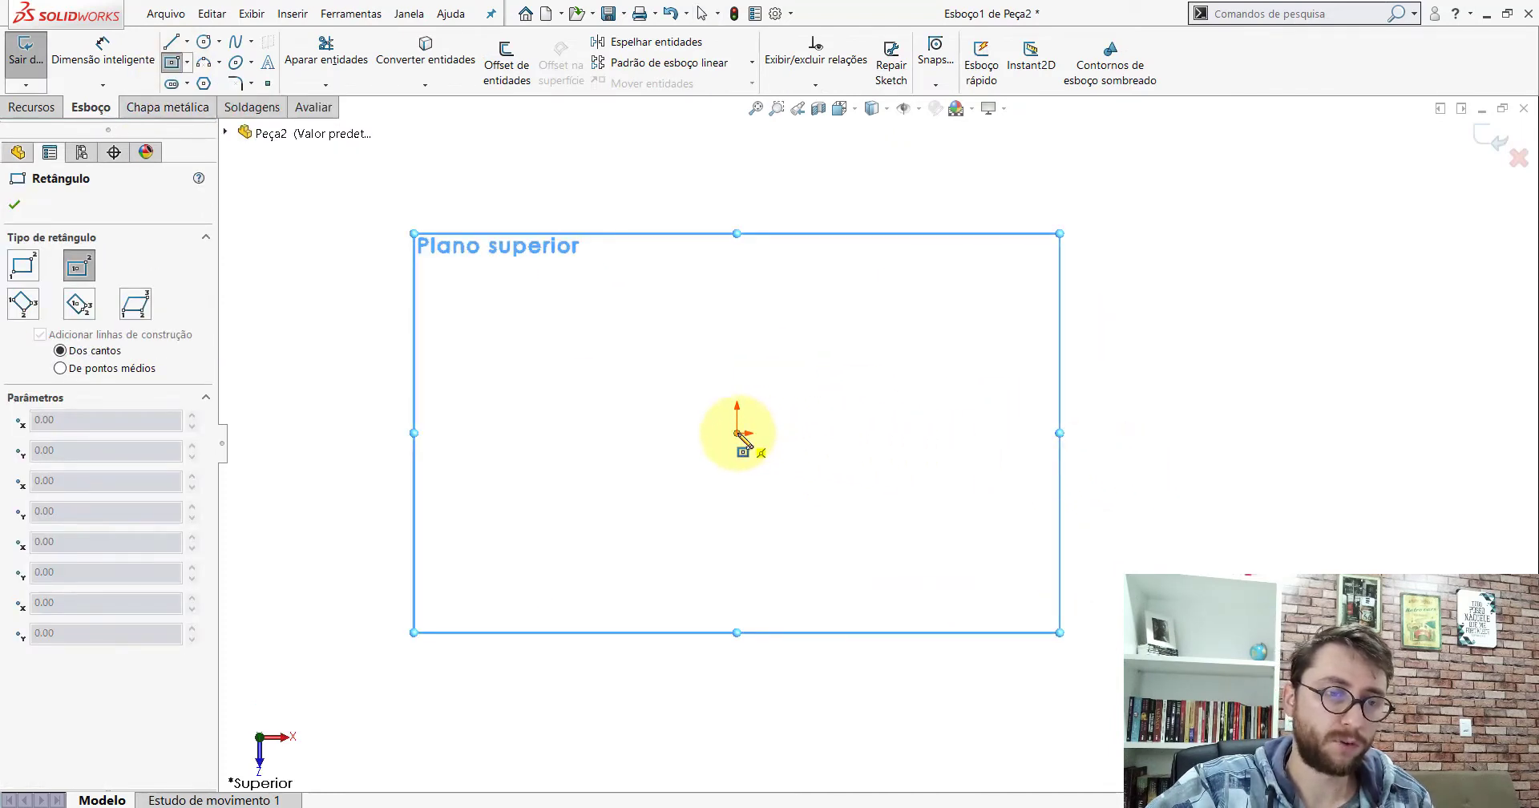
left_click(737, 433)
left_click(966, 201)
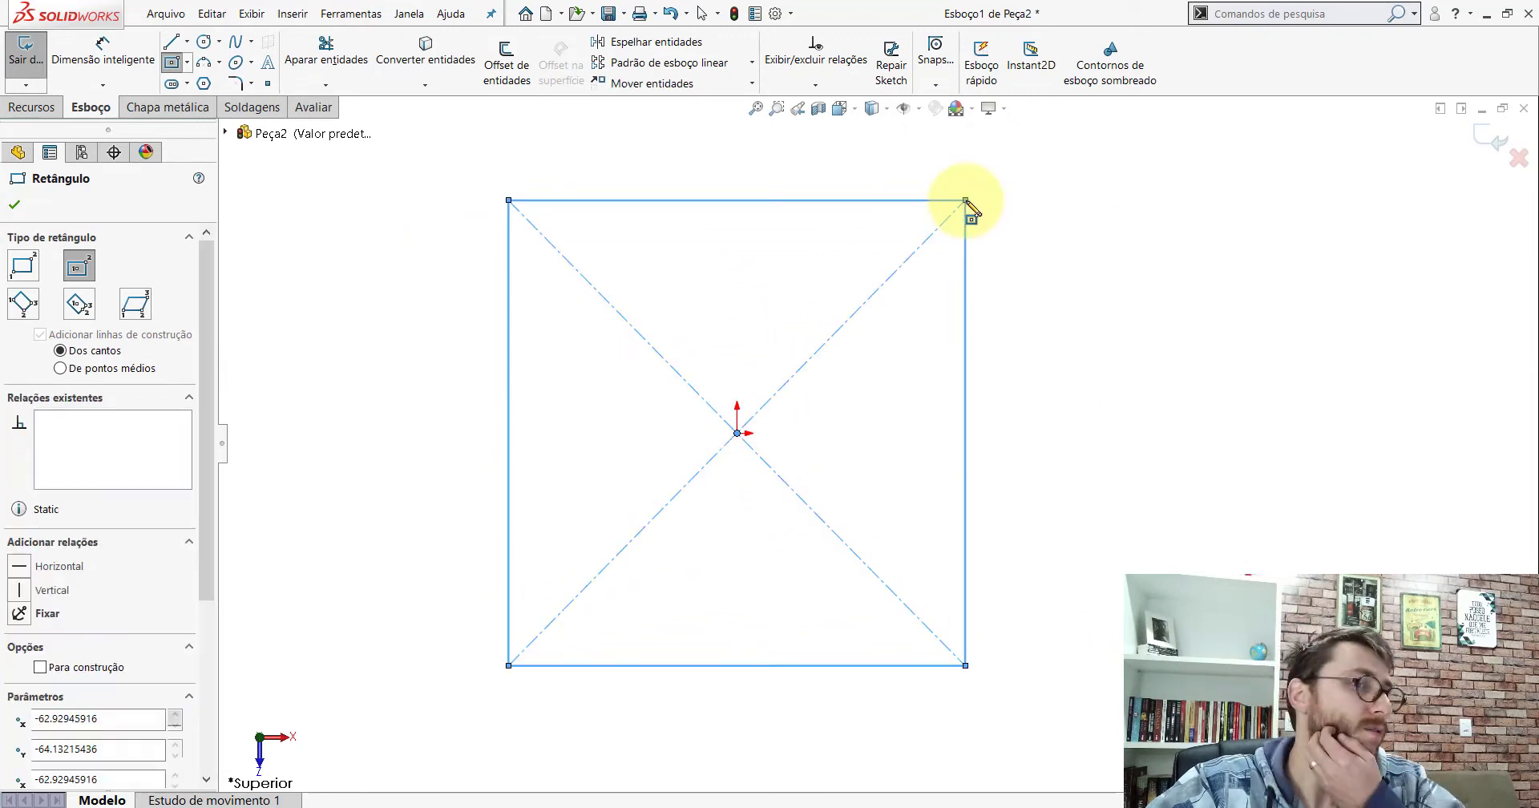
key("Escape")
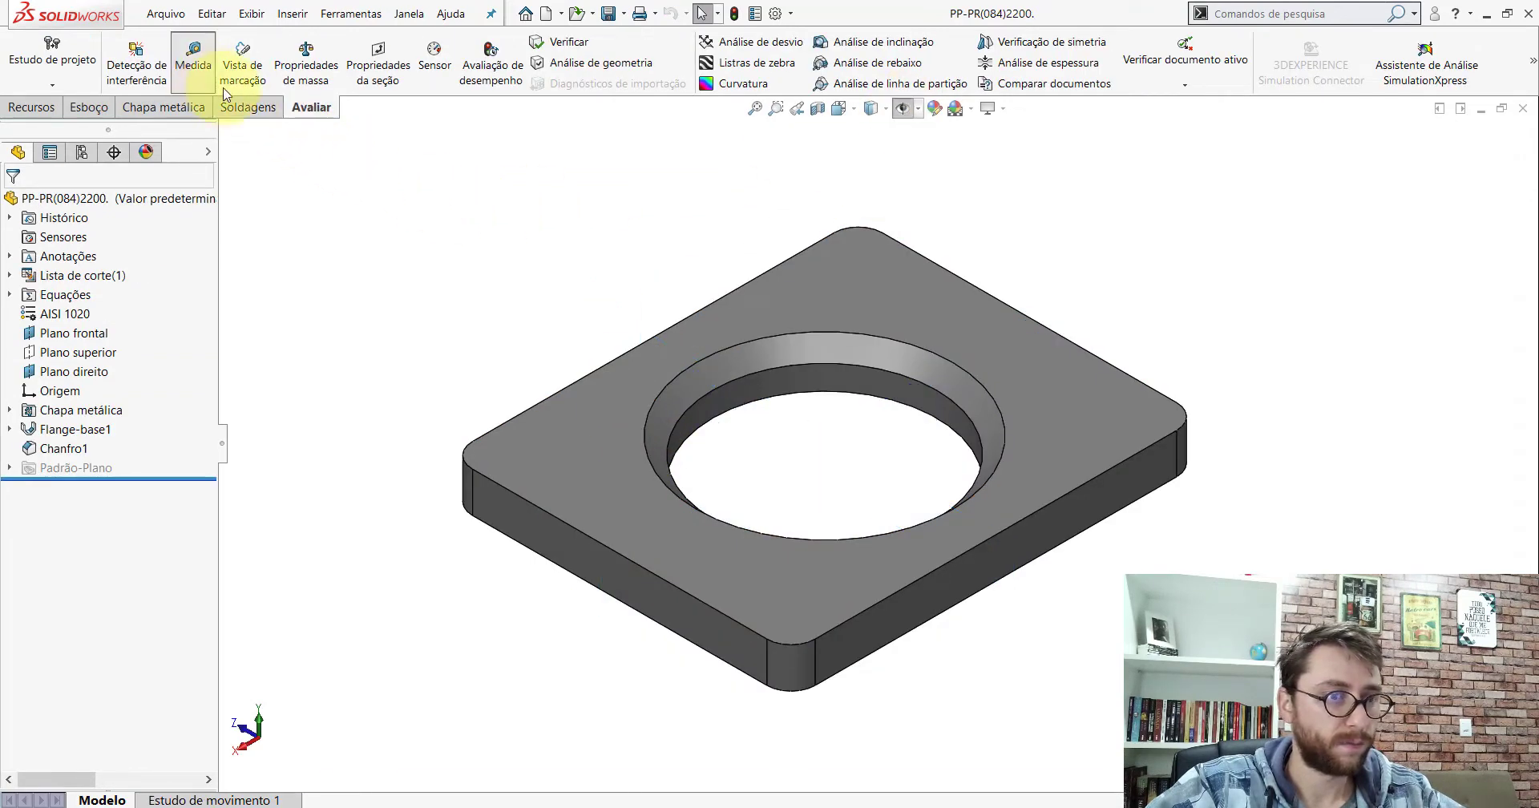
Step: Measure the reference plate, then dimension the sketch rectangle's bottom line to 213.20
left_click(764, 277)
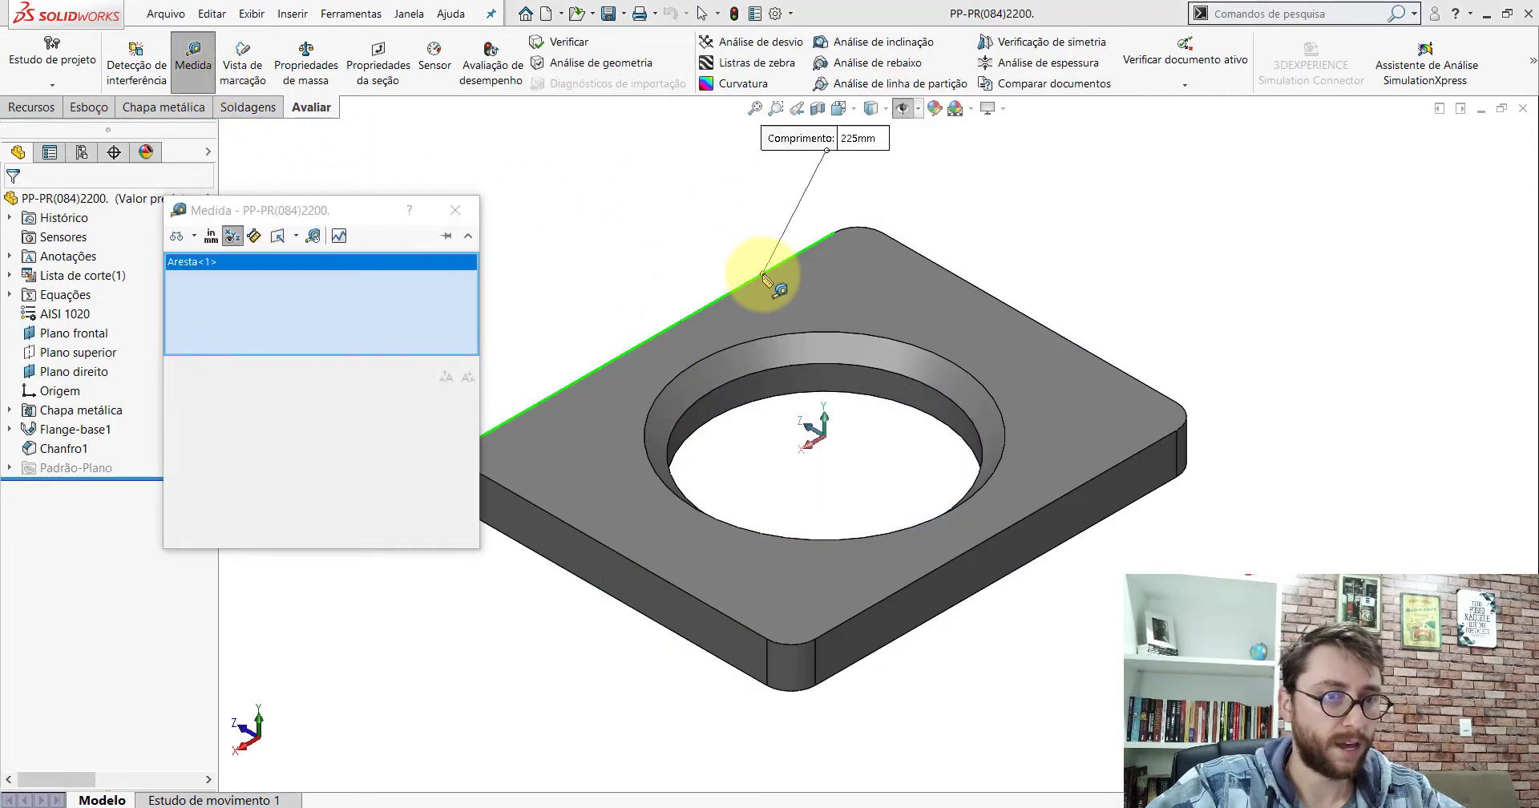
left_click(1100, 488)
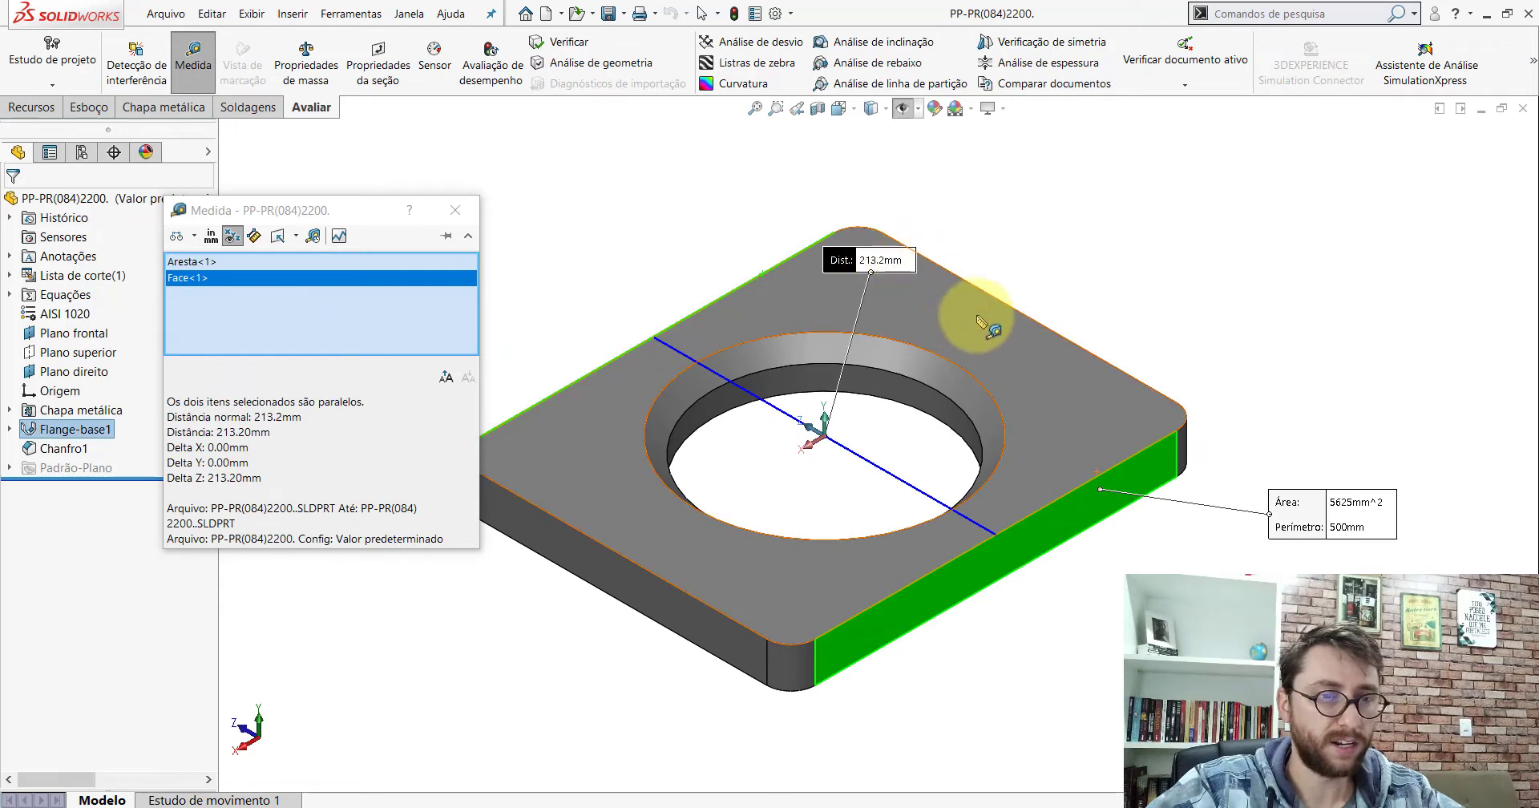
key("Escape")
key("ctrl+Tab")
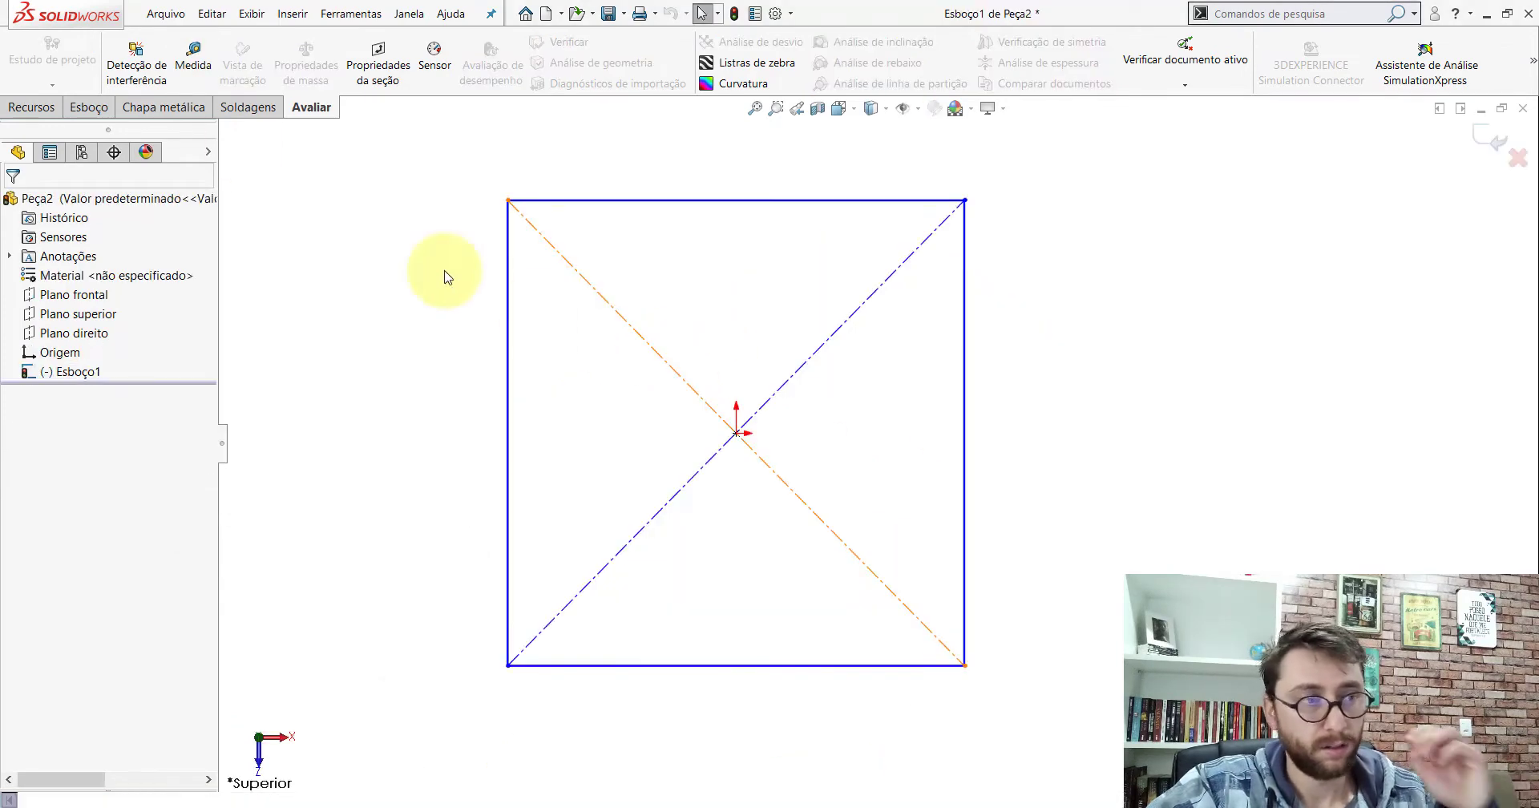
left_click(91, 106)
left_click(119, 73)
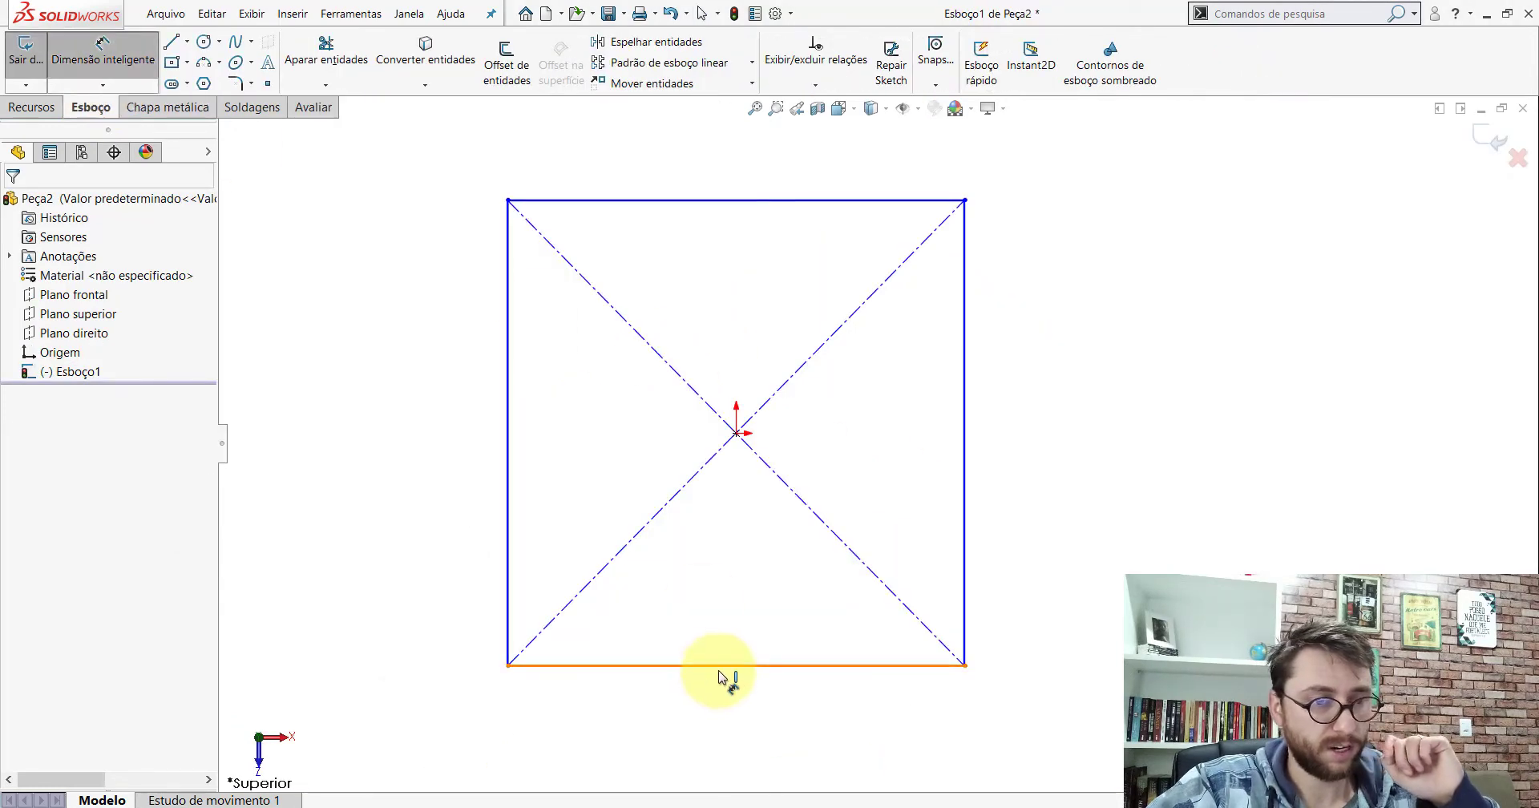
left_click(719, 676)
left_click(730, 725)
type("213,2")
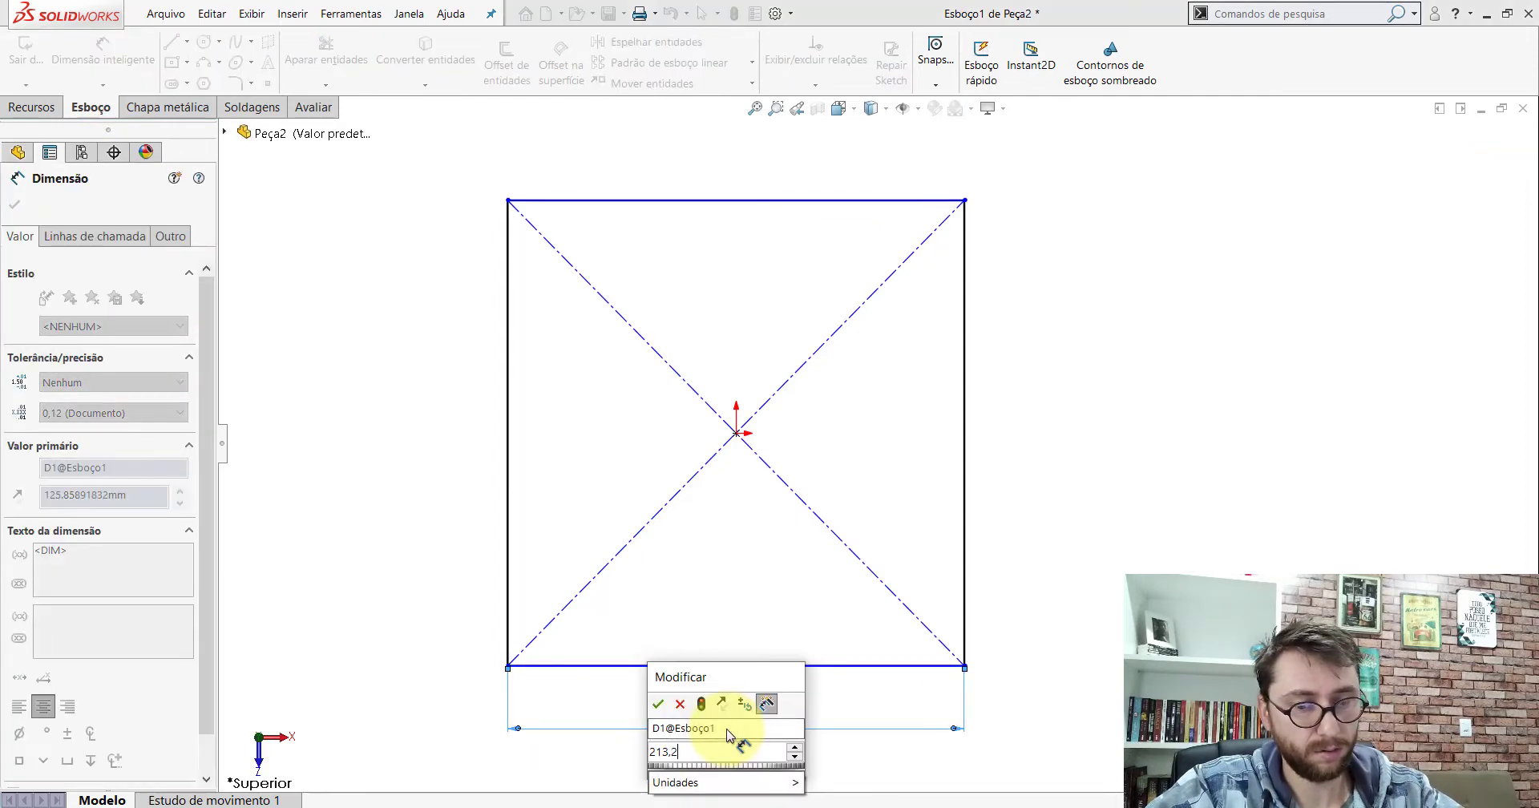
key("Return")
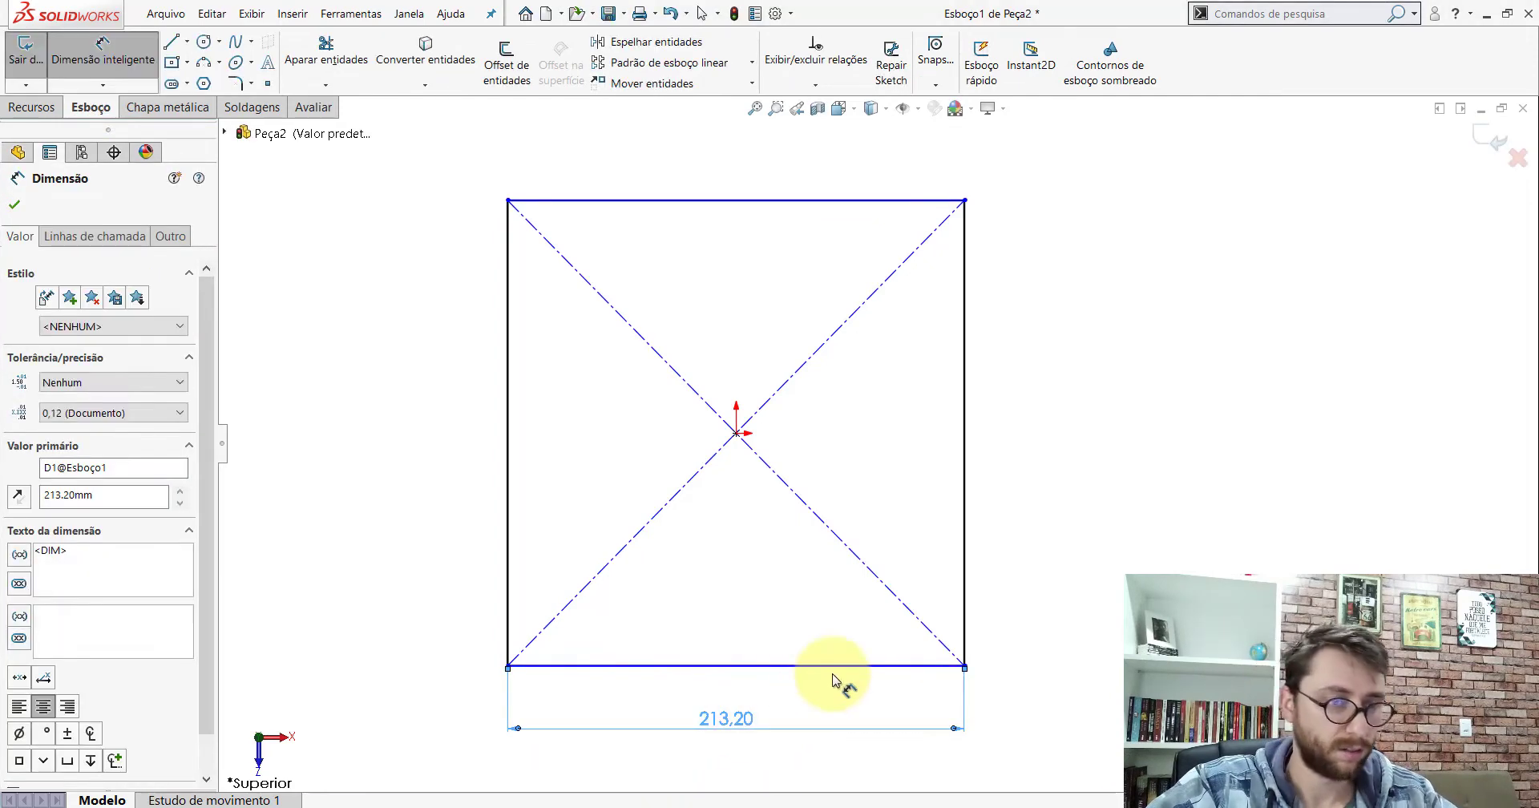
key("Escape")
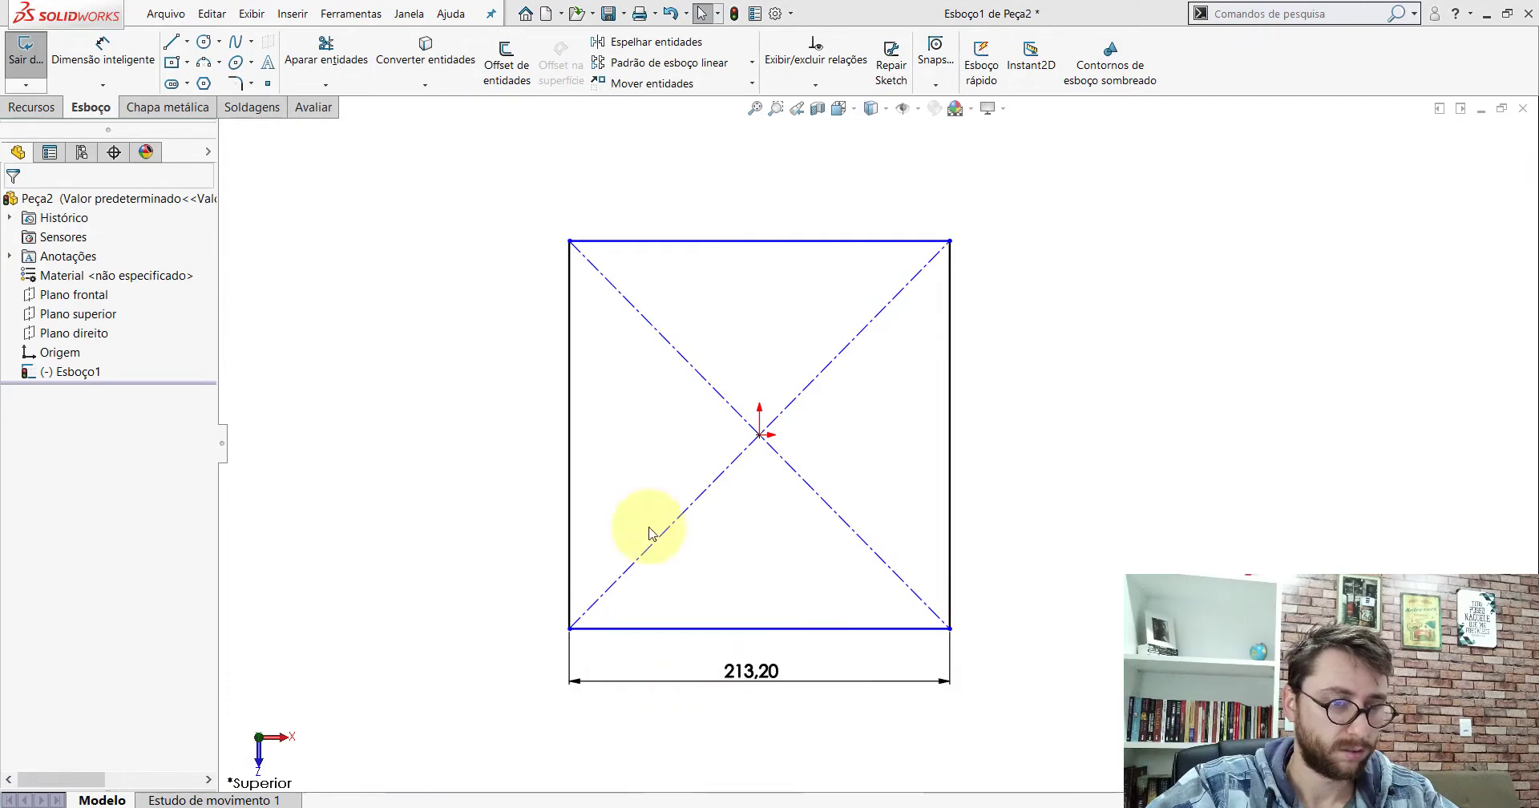
Step: Measure the reference plate again and dimension the rectangle's right edge to 255
left_click(312, 109)
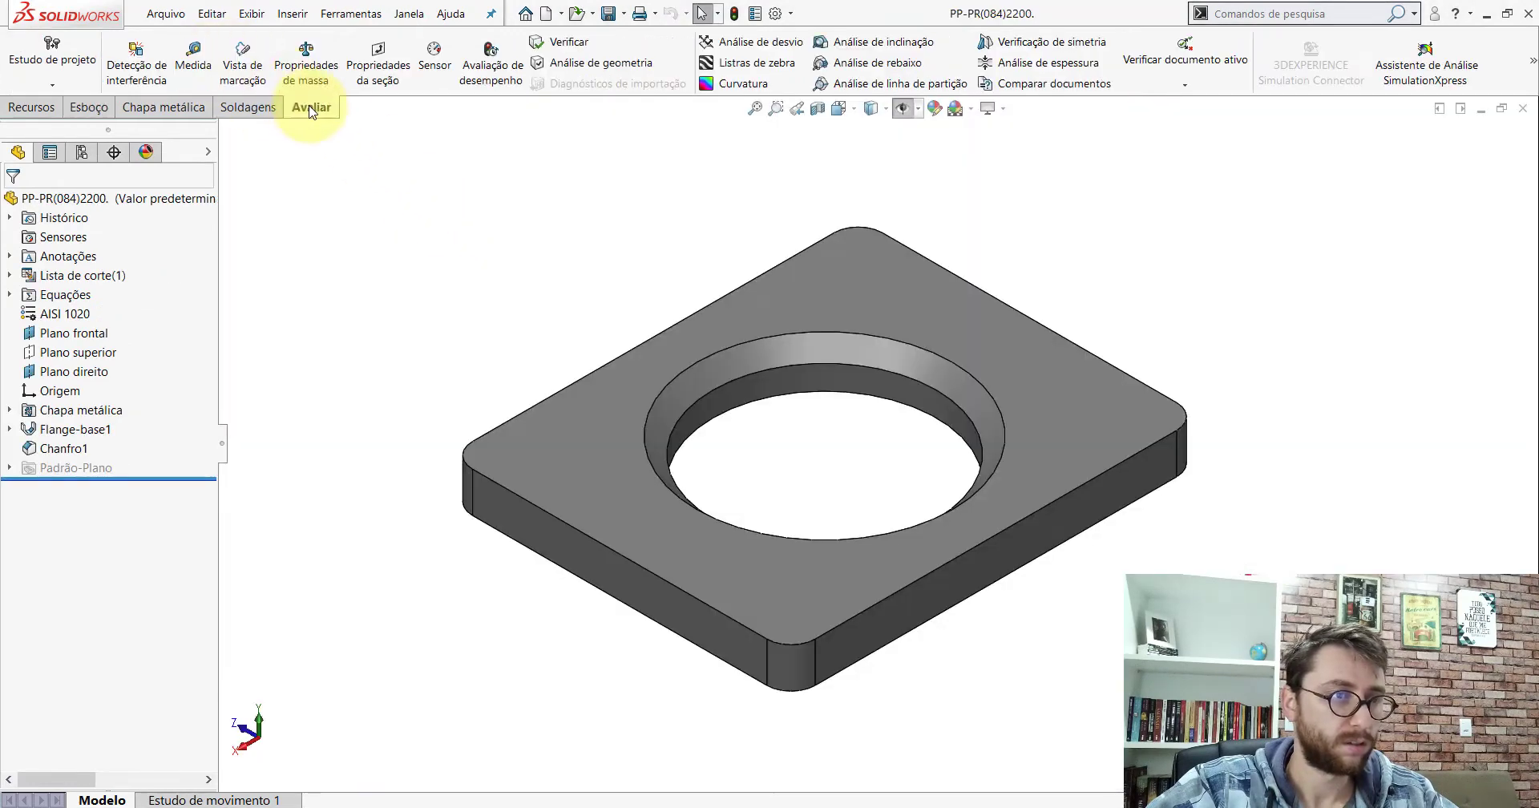
left_click(201, 64)
left_click(672, 609)
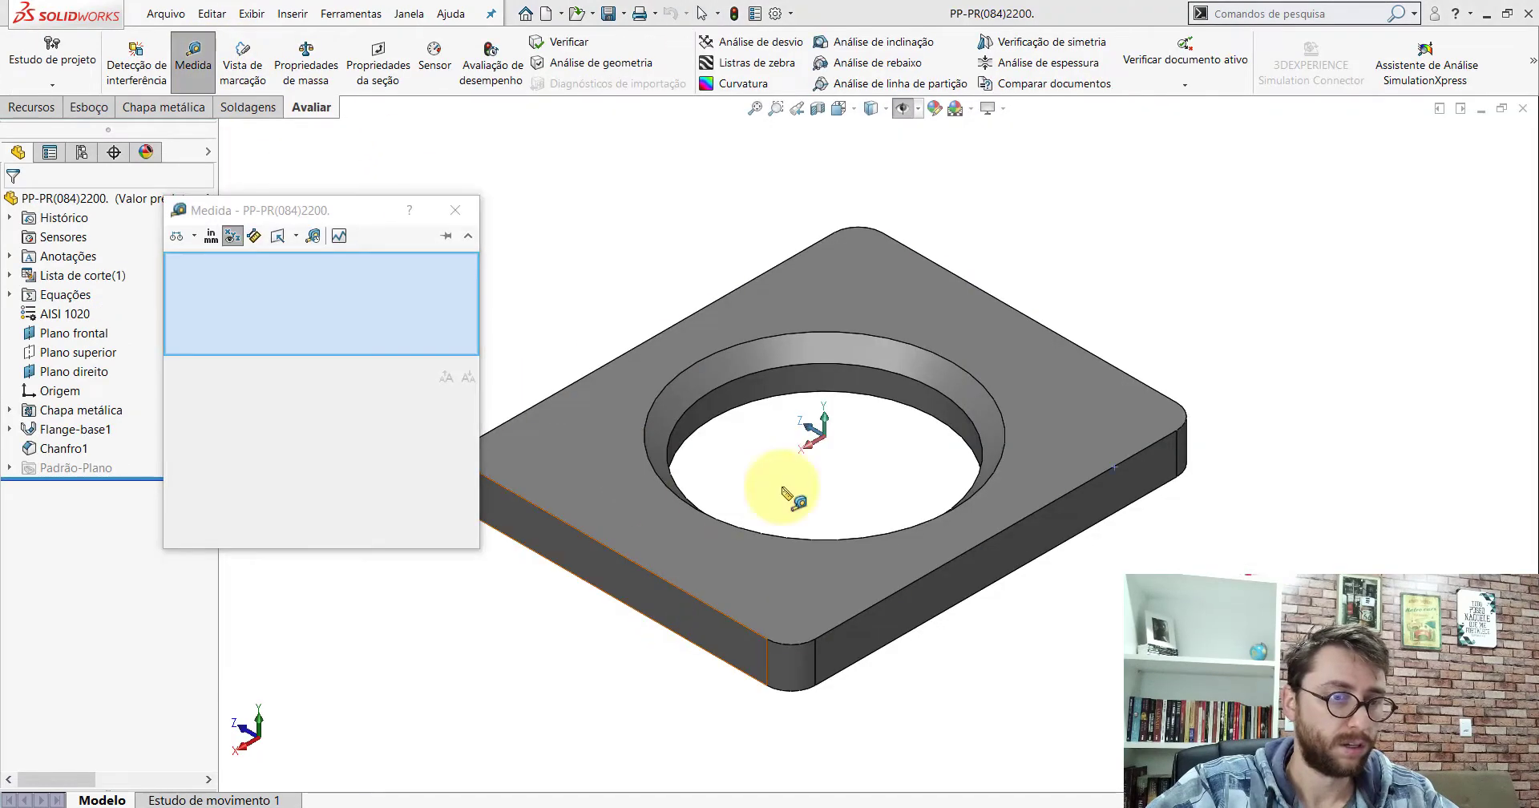
left_click(971, 287)
key("Escape")
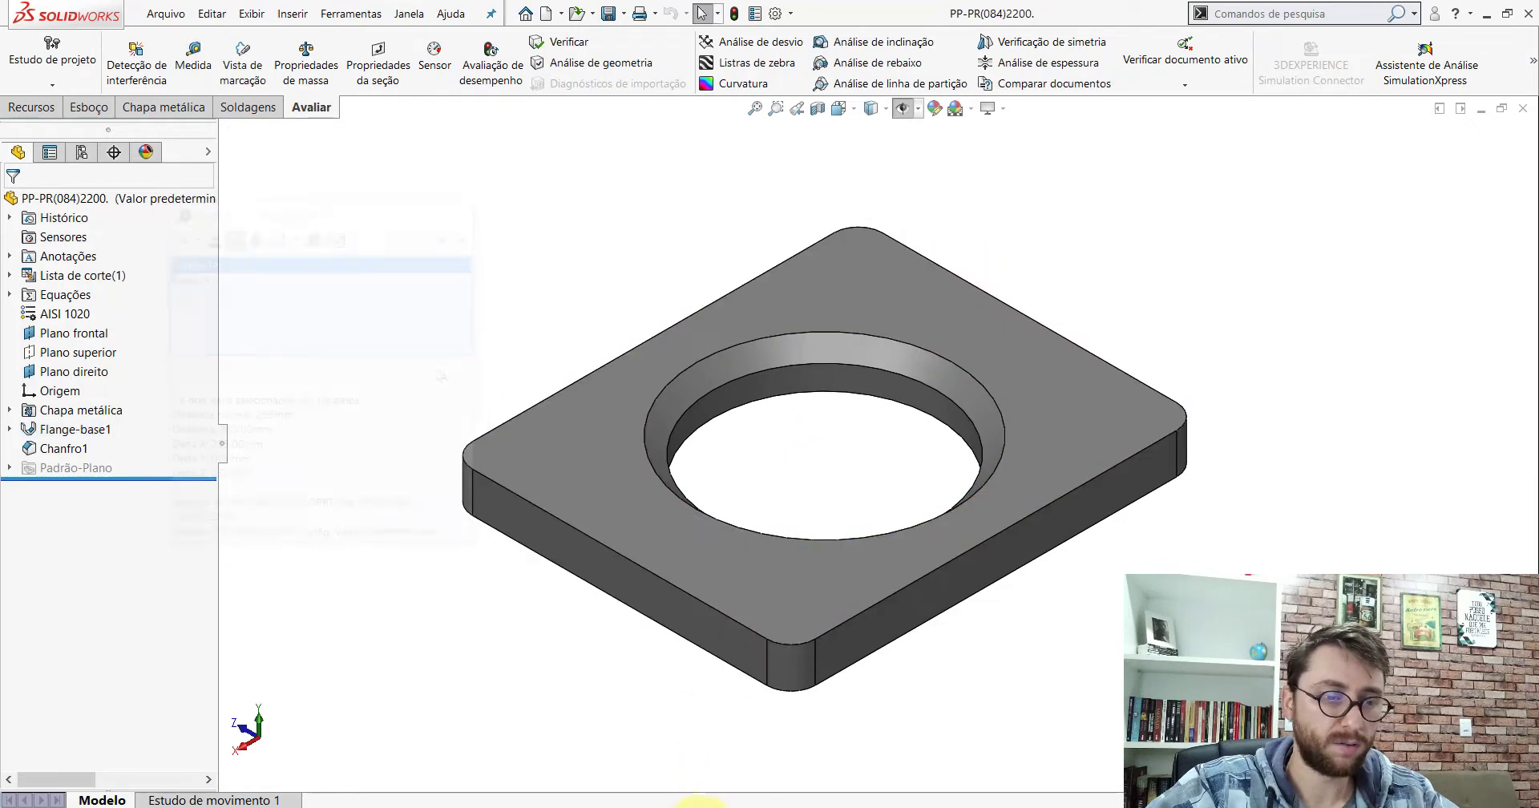
mouse_move(698, 804)
left_click(771, 750)
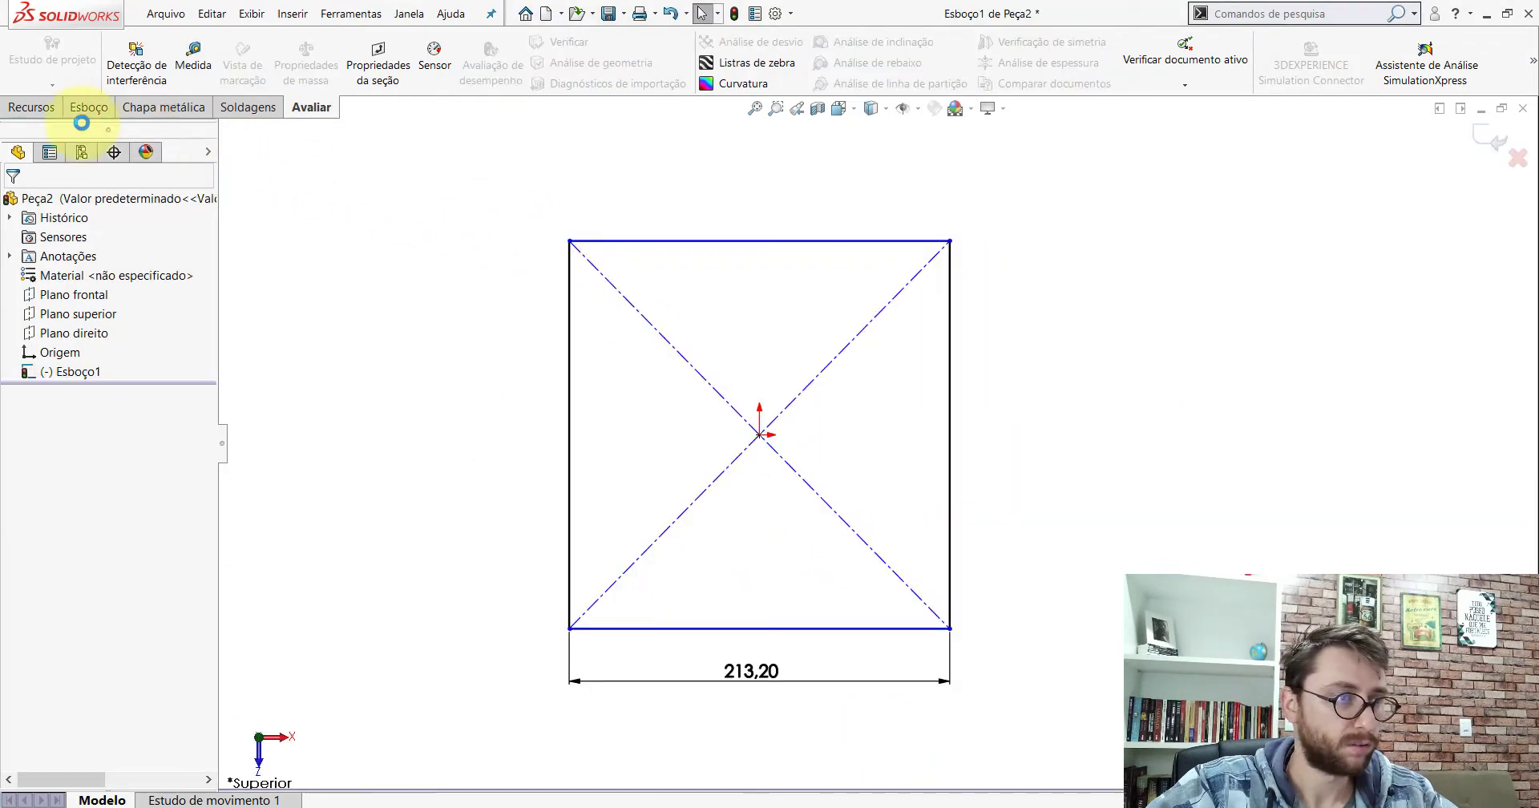
left_click(87, 117)
left_click(102, 50)
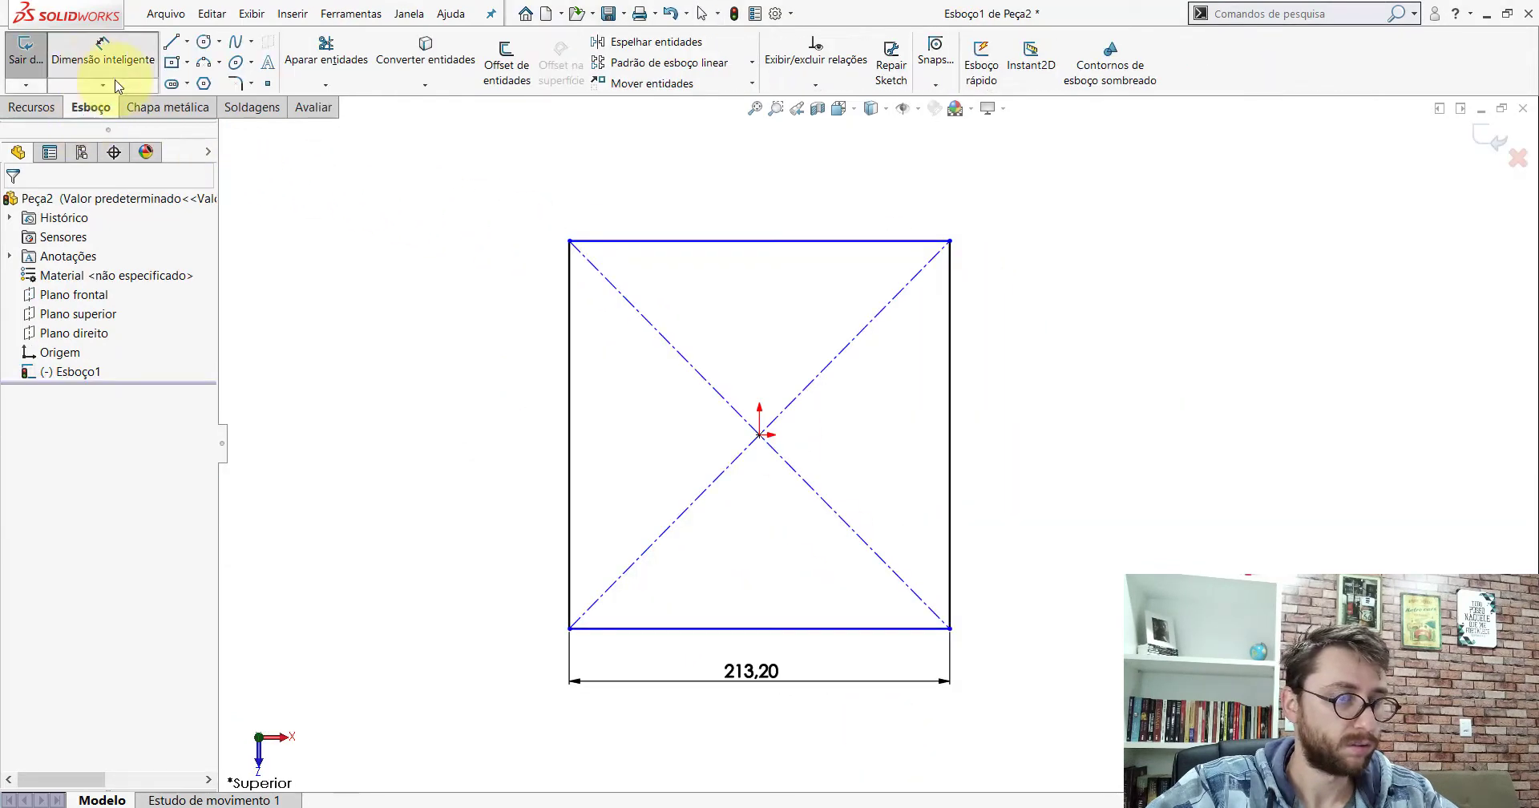
left_click(954, 367)
left_click(1046, 431)
type("255")
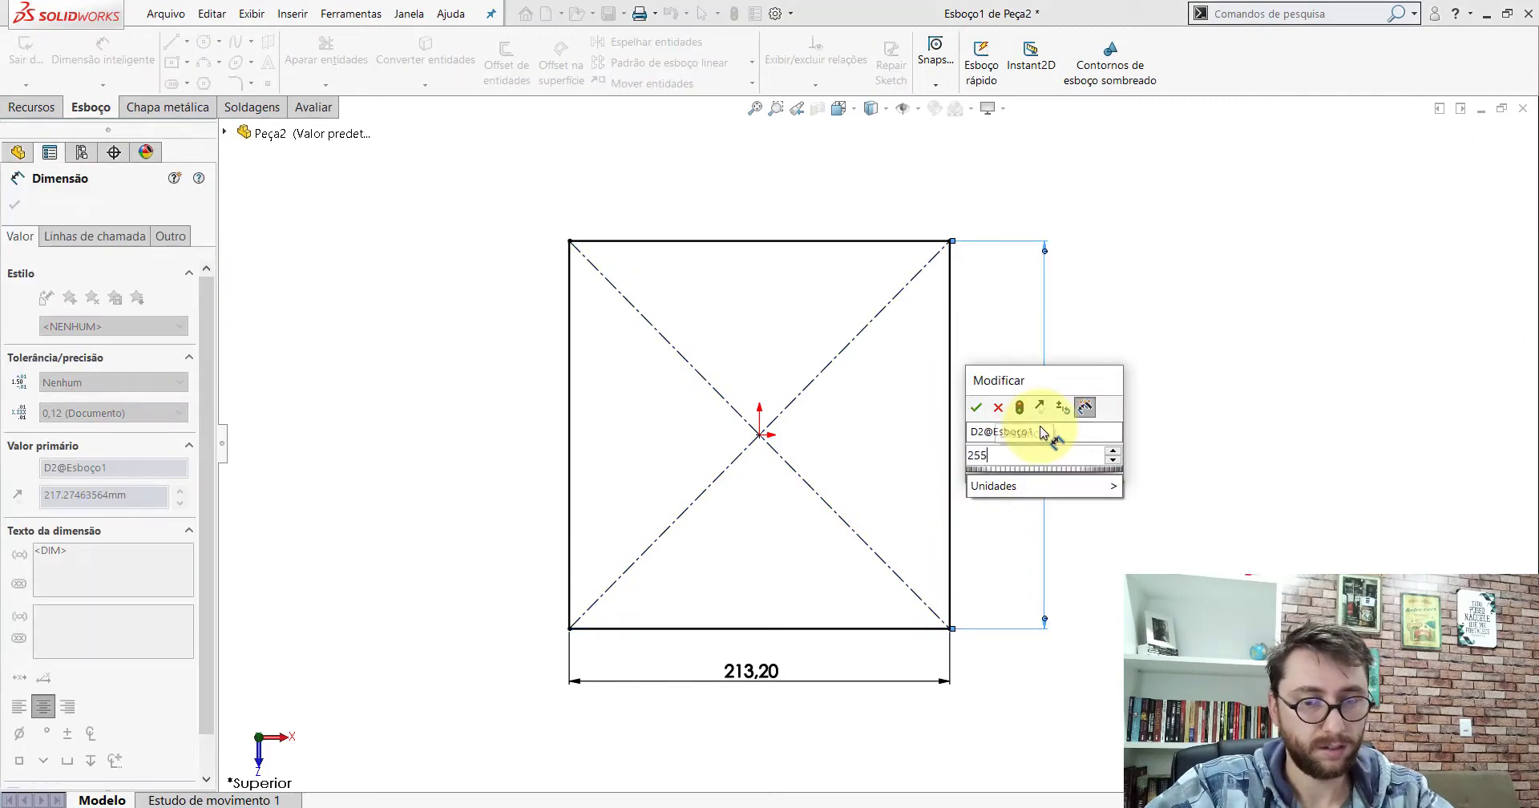
key("Return")
key("Escape")
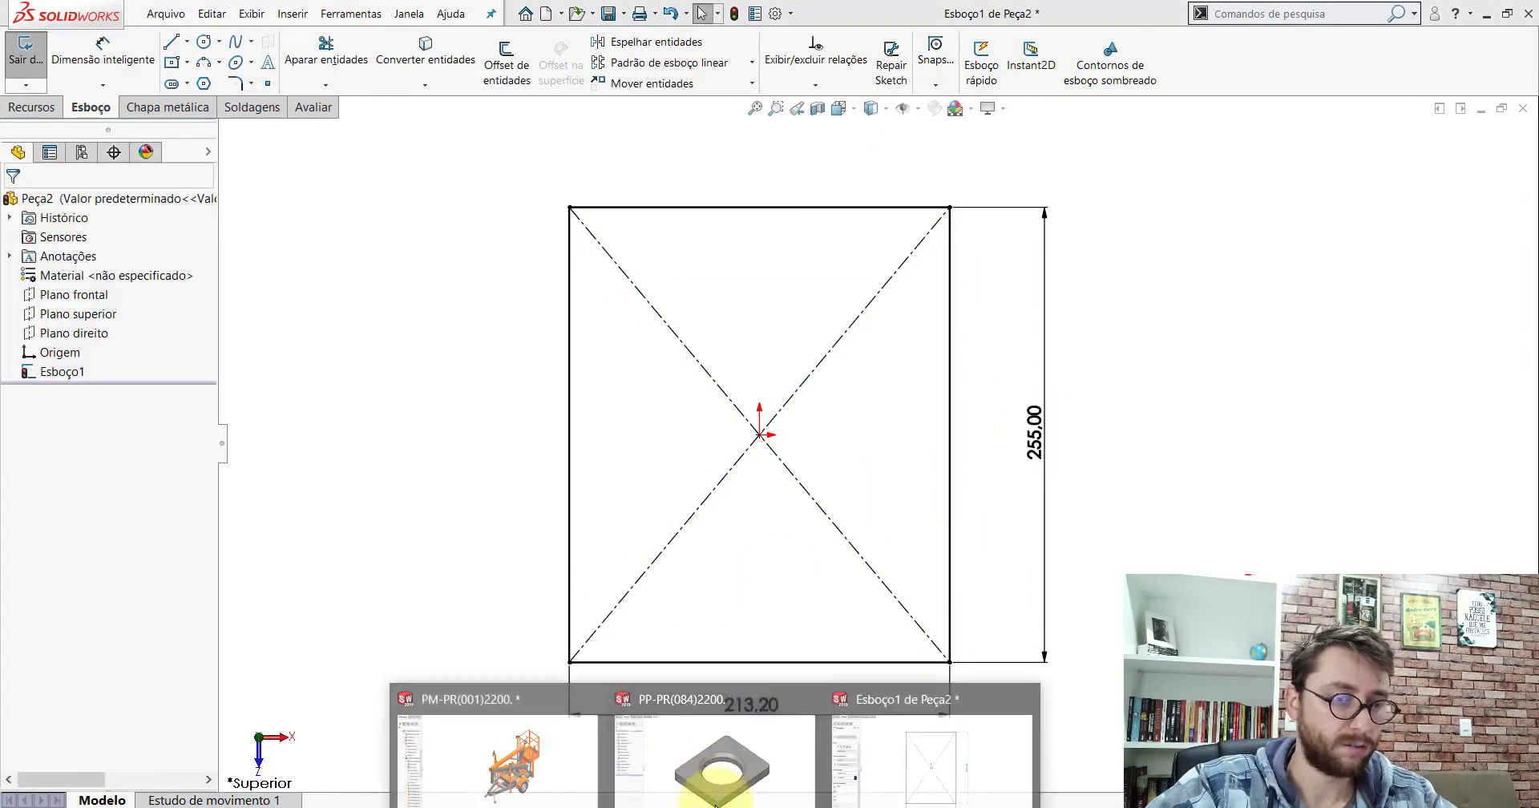
Step: Measure the reference corner radius and fillet all four sketch corners at 15 mm
left_click(716, 770)
left_click(311, 107)
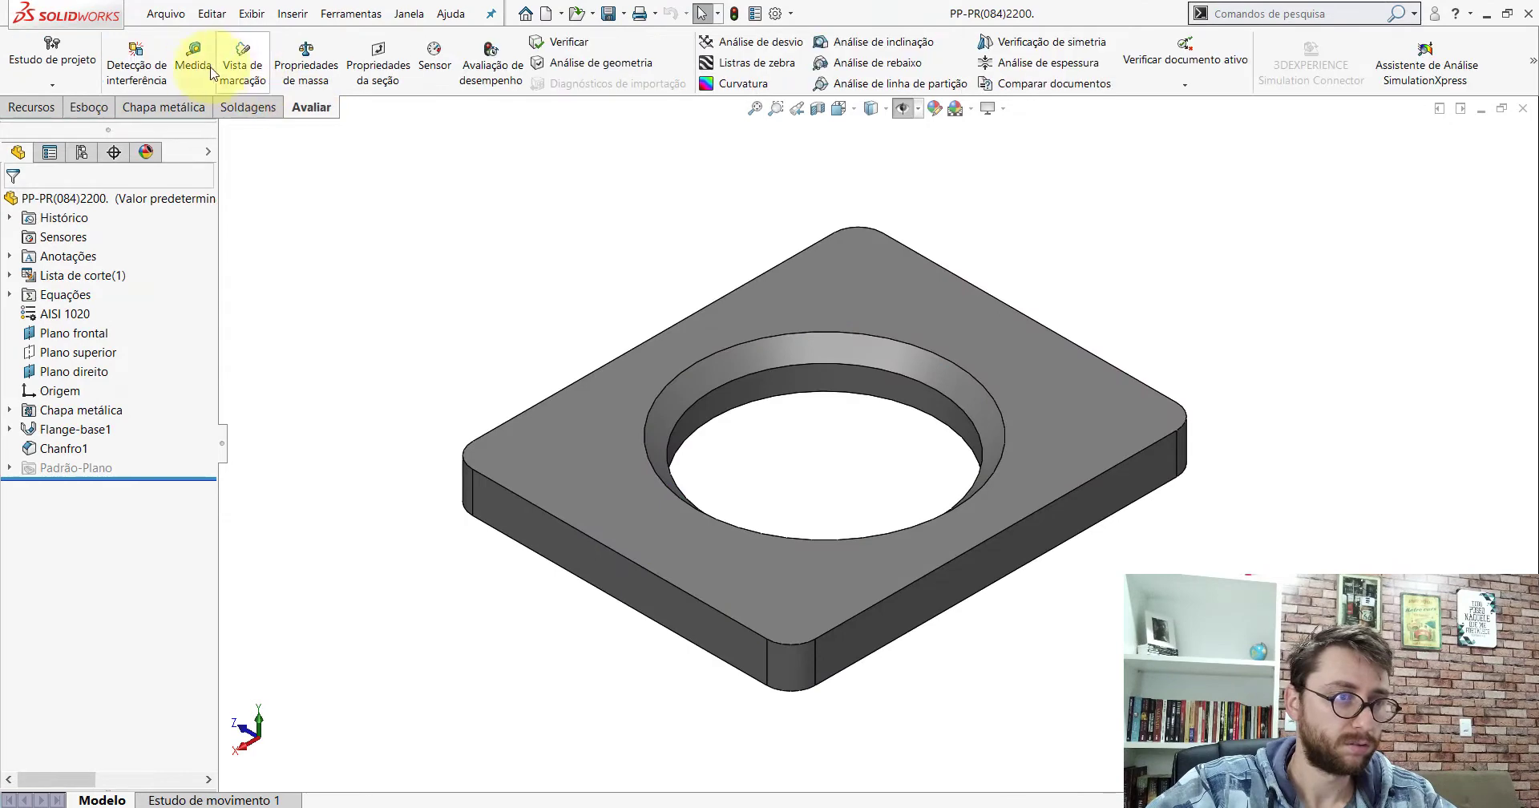
left_click(193, 60)
left_click(790, 670)
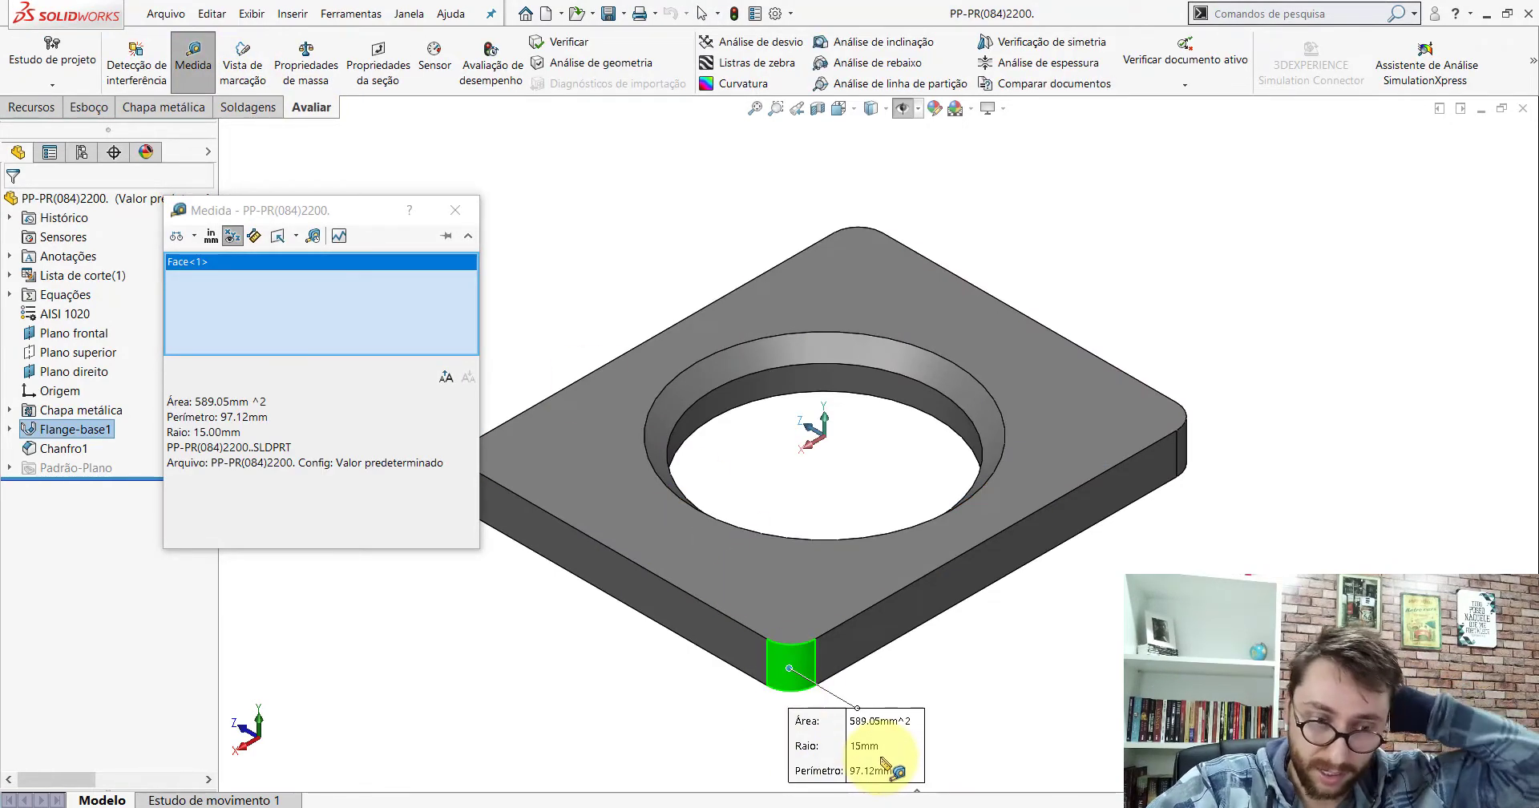
key("Escape")
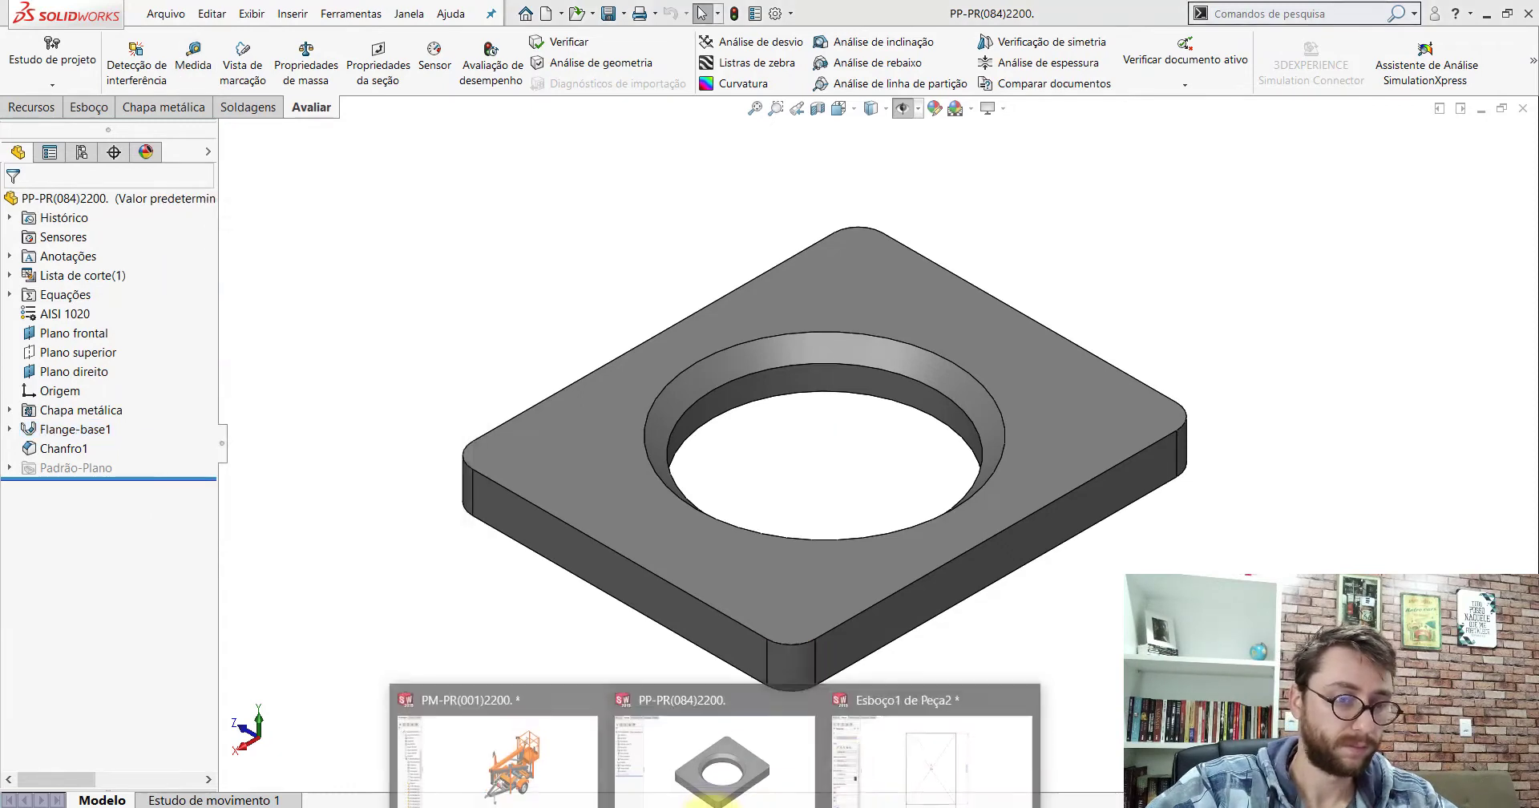
left_click(920, 737)
left_click(87, 112)
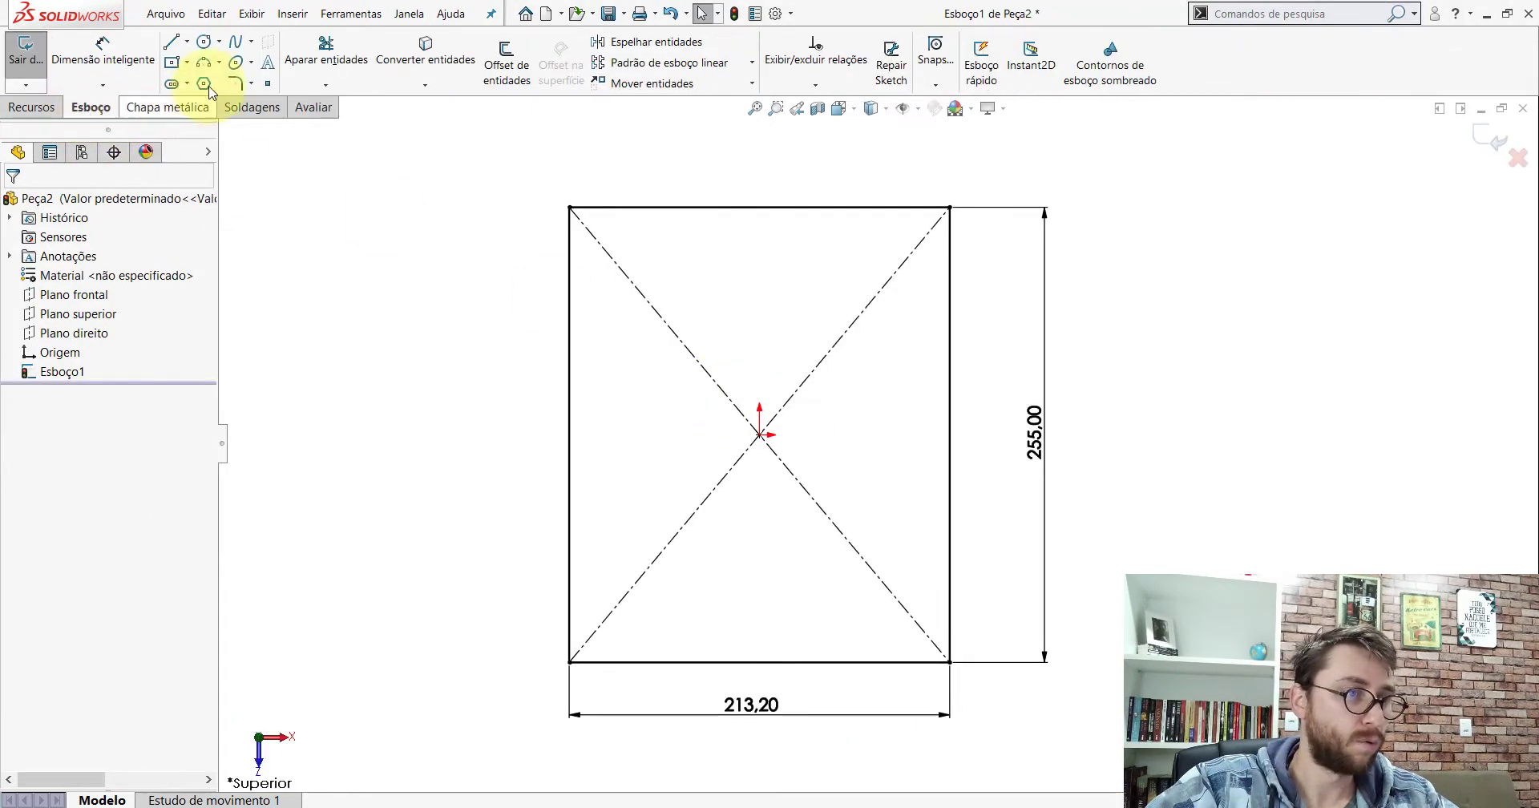
left_click(235, 84)
type("15")
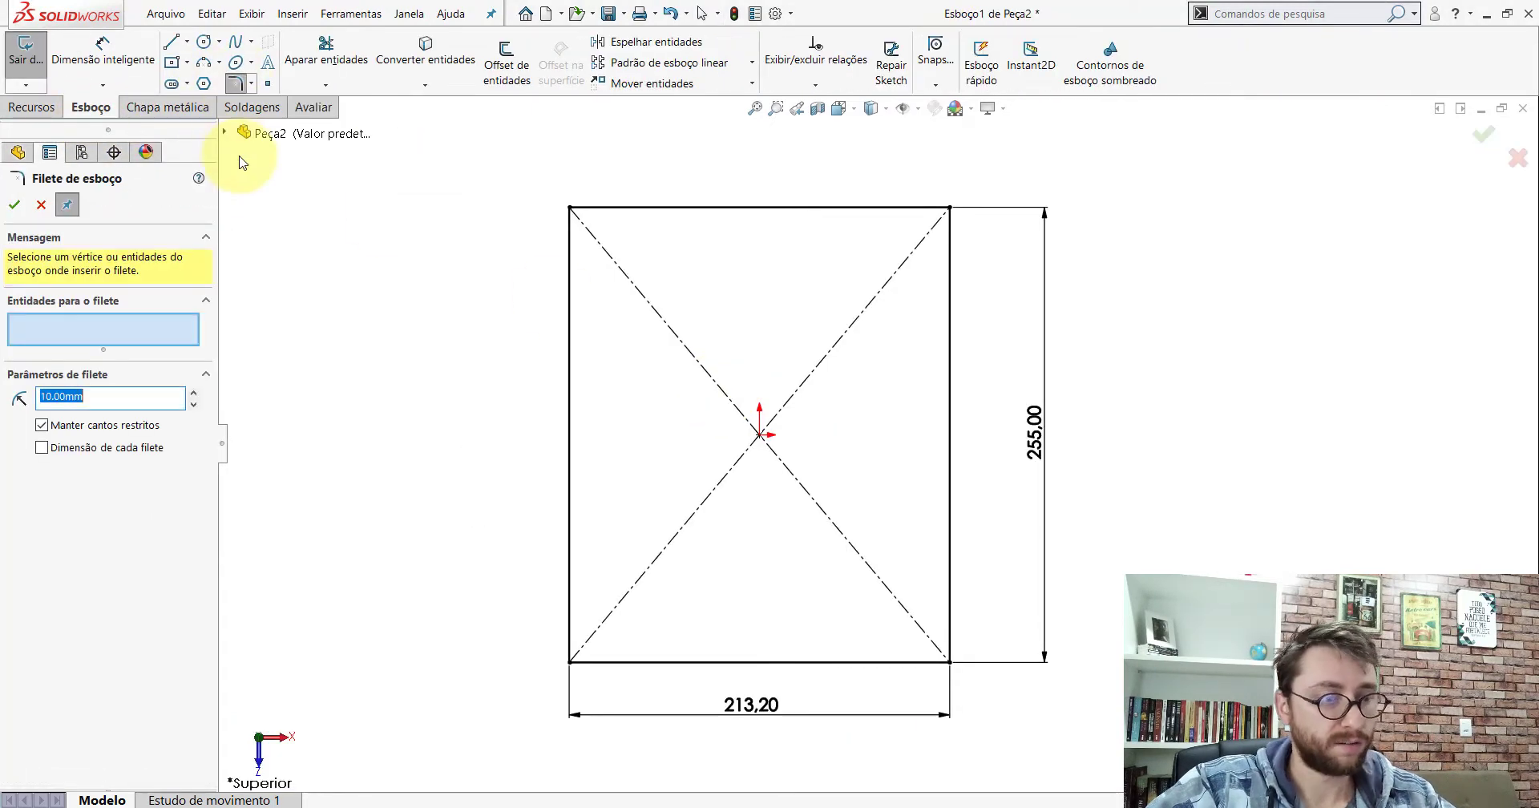
left_click(570, 208)
left_click(949, 210)
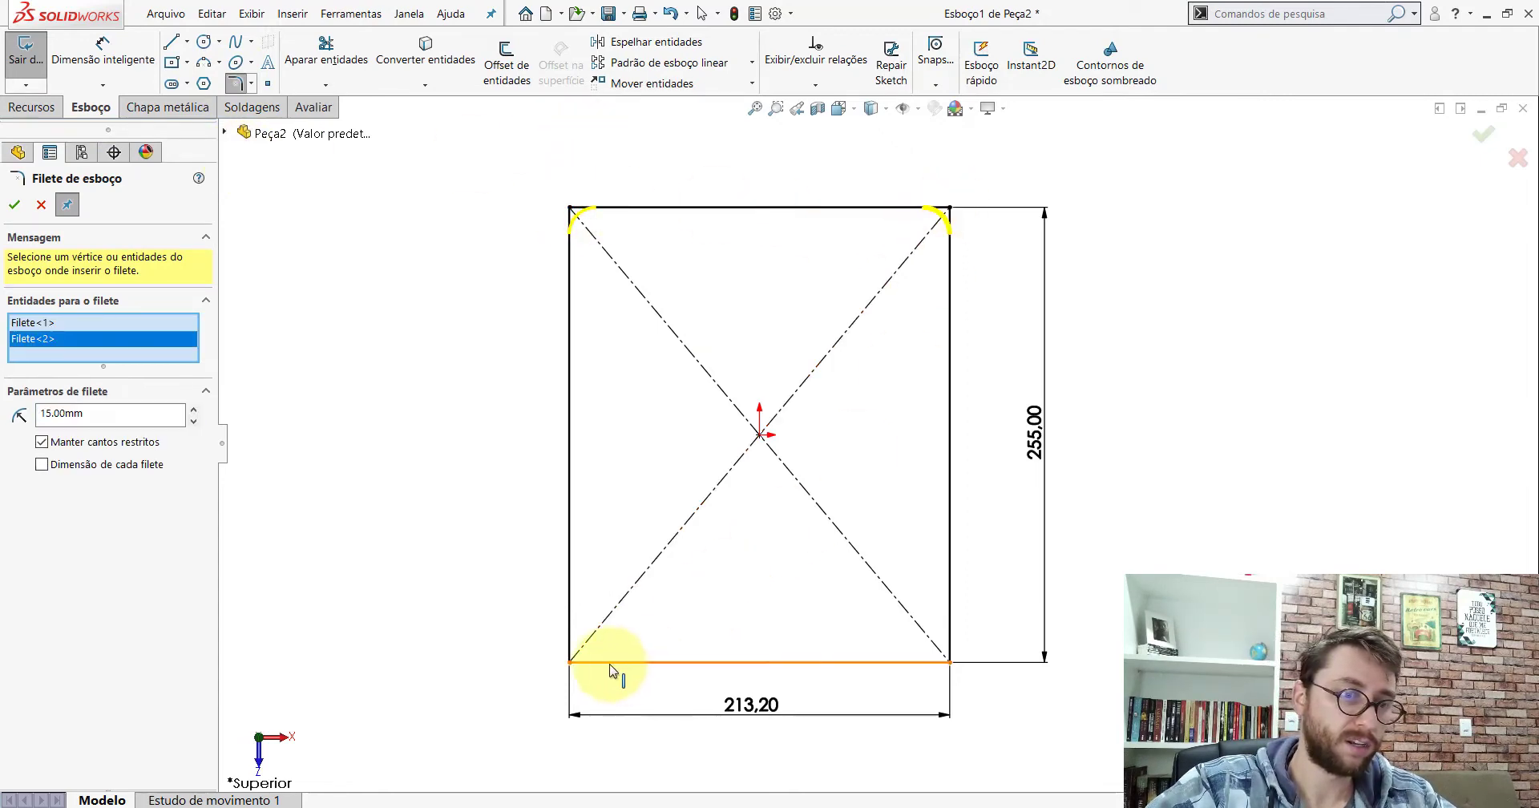
left_click(572, 663)
left_click(950, 662)
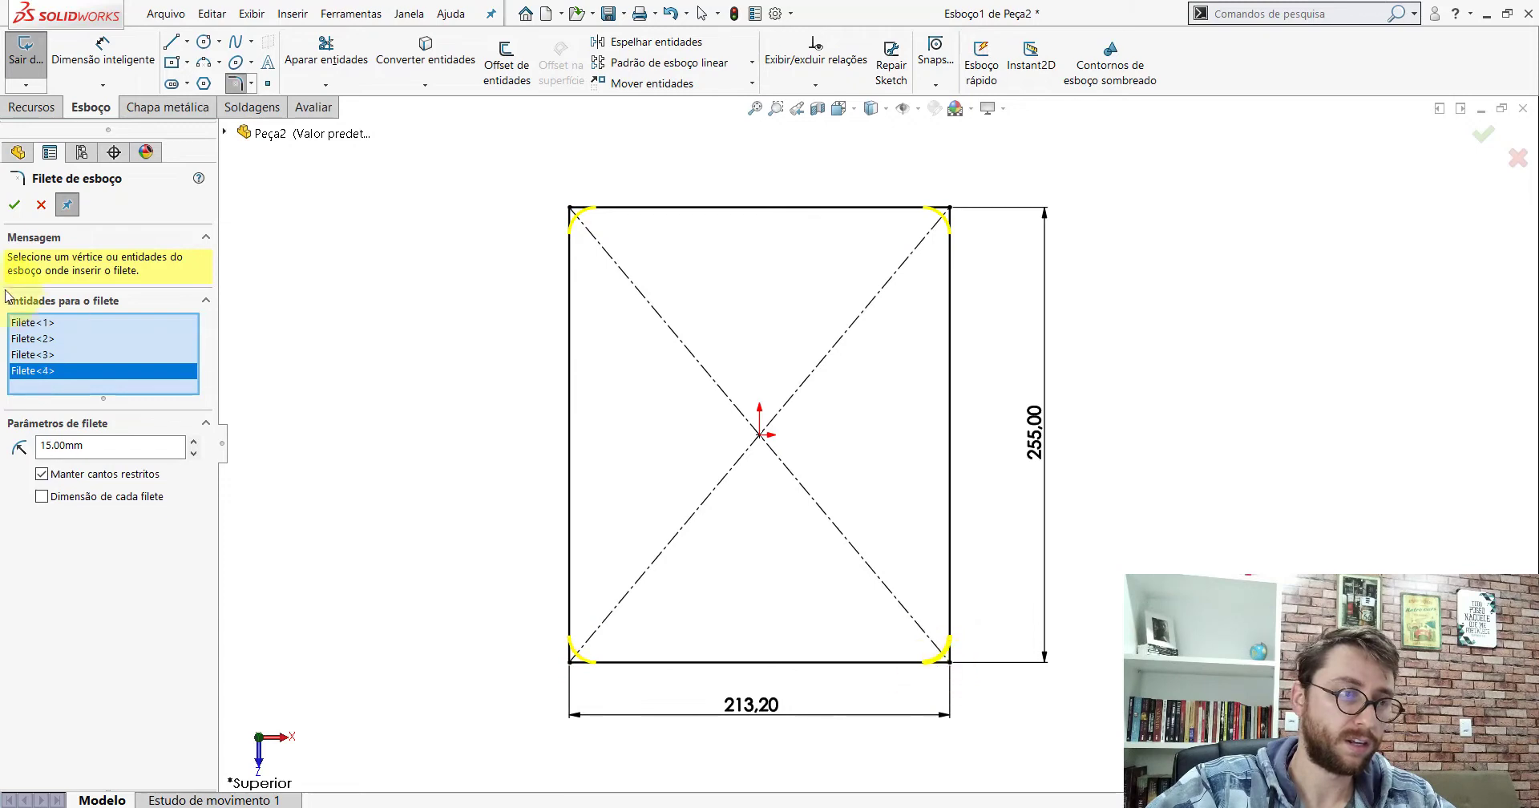
left_click(14, 206)
left_click(14, 205)
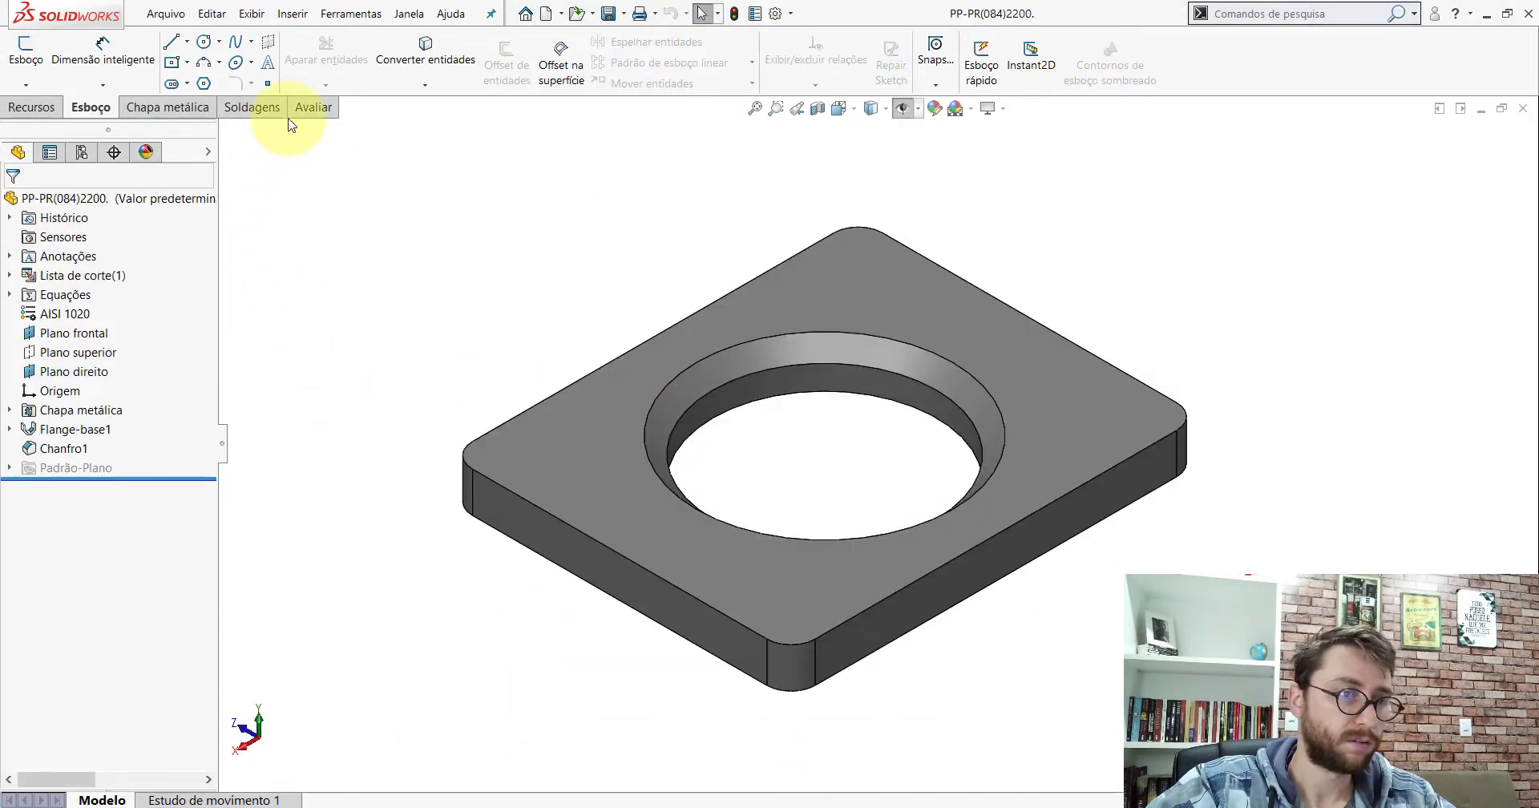
Step: Measure the reference plate's hole diameter and return to the new sketch
left_click(309, 107)
left_click(192, 60)
left_click(836, 368)
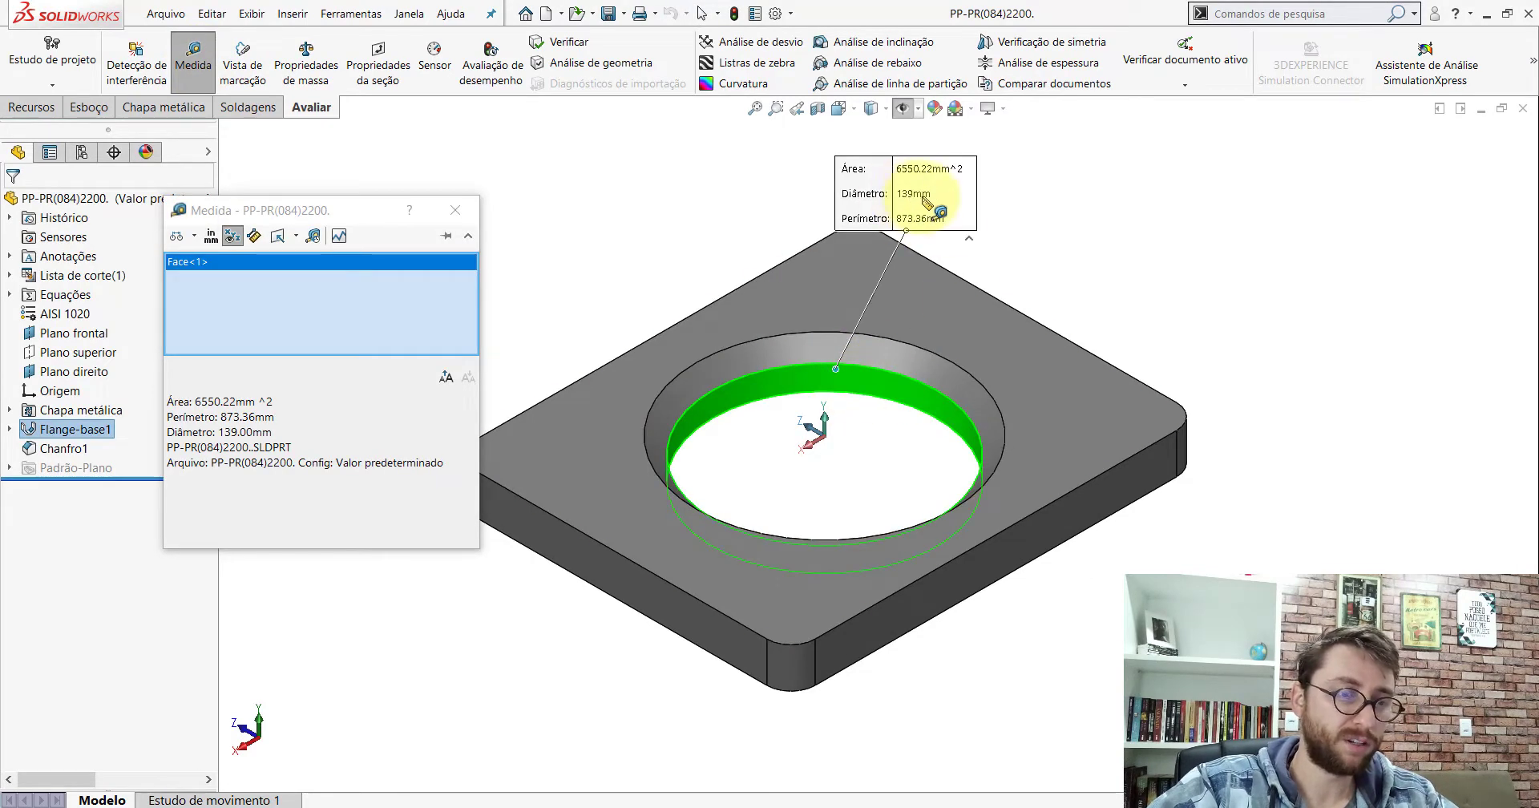
key("Escape")
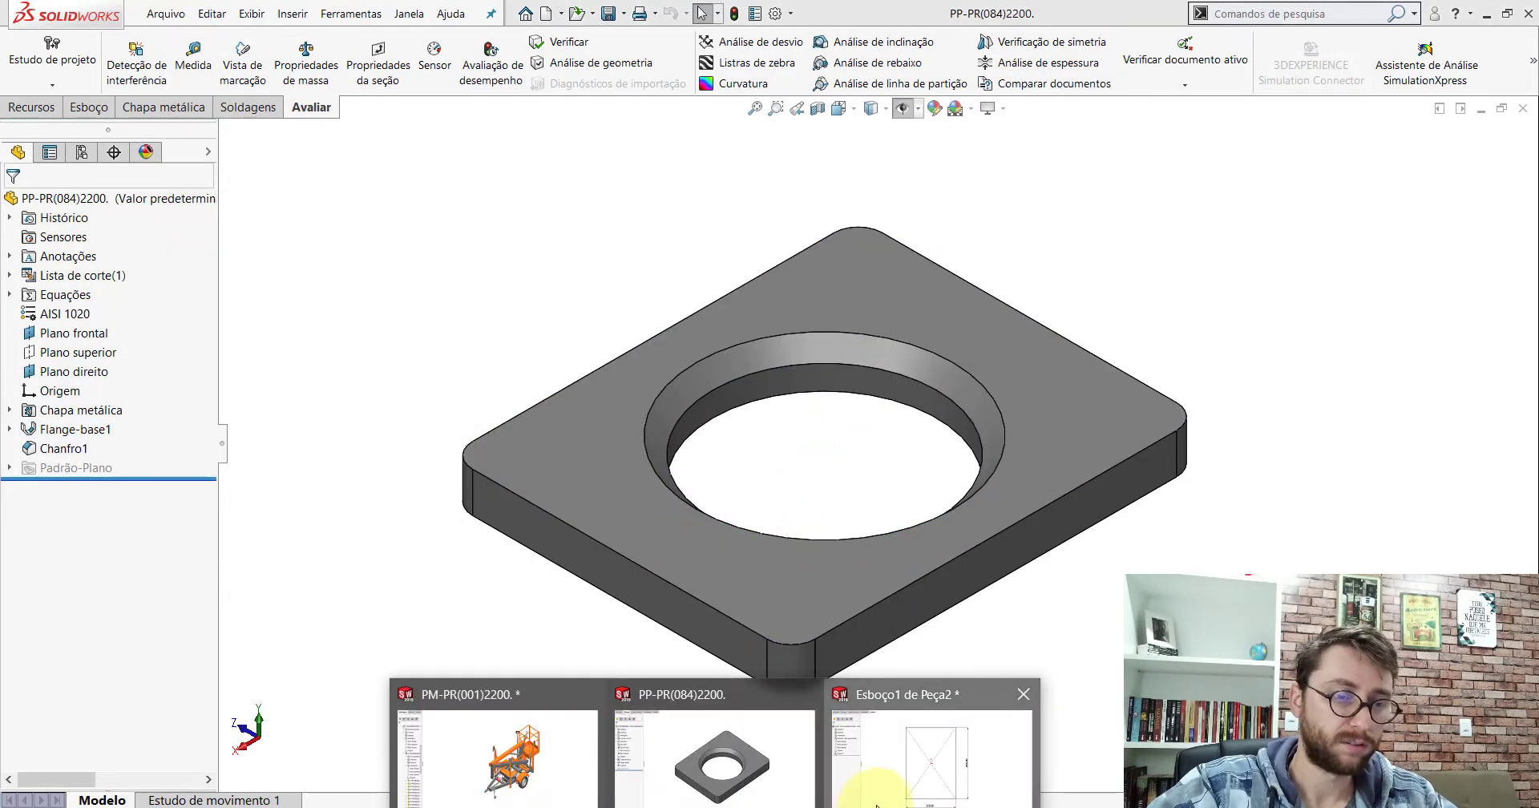
left_click(877, 804)
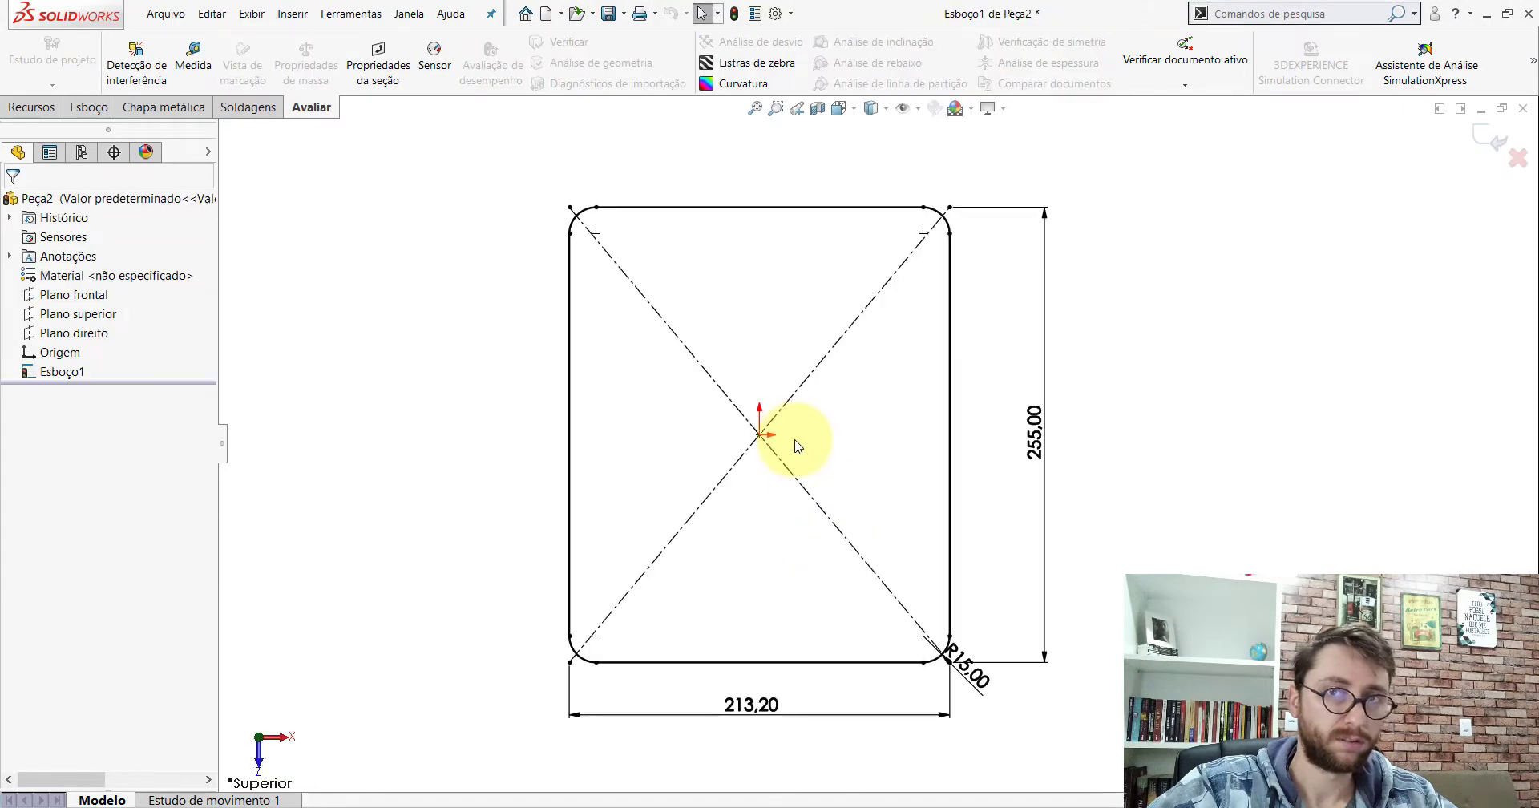
Step: Draw a circle centred on the sketch origin and dimension its diameter to 139
left_click(96, 109)
left_click(204, 45)
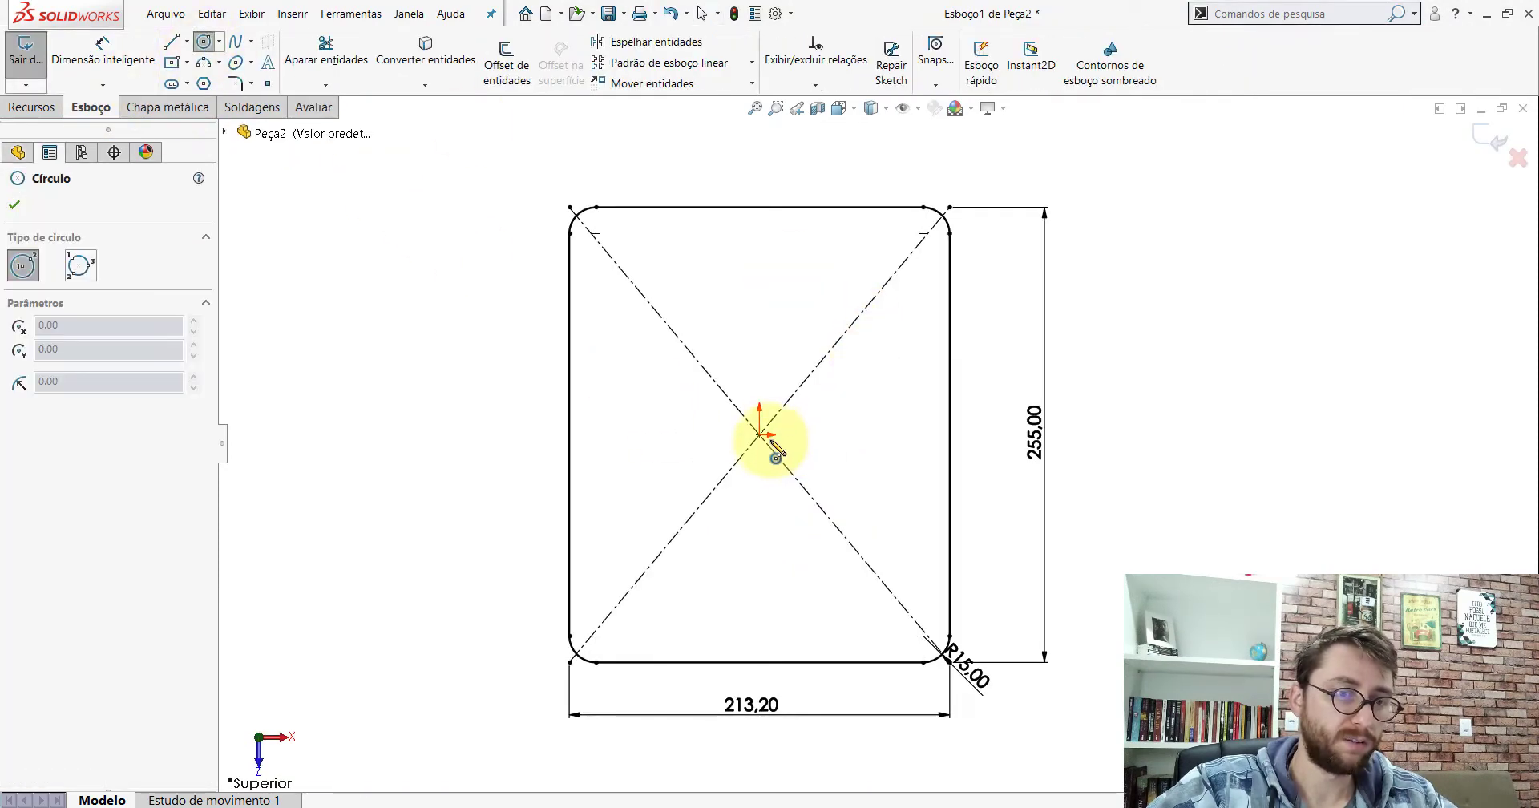
left_click(759, 435)
left_click(792, 306)
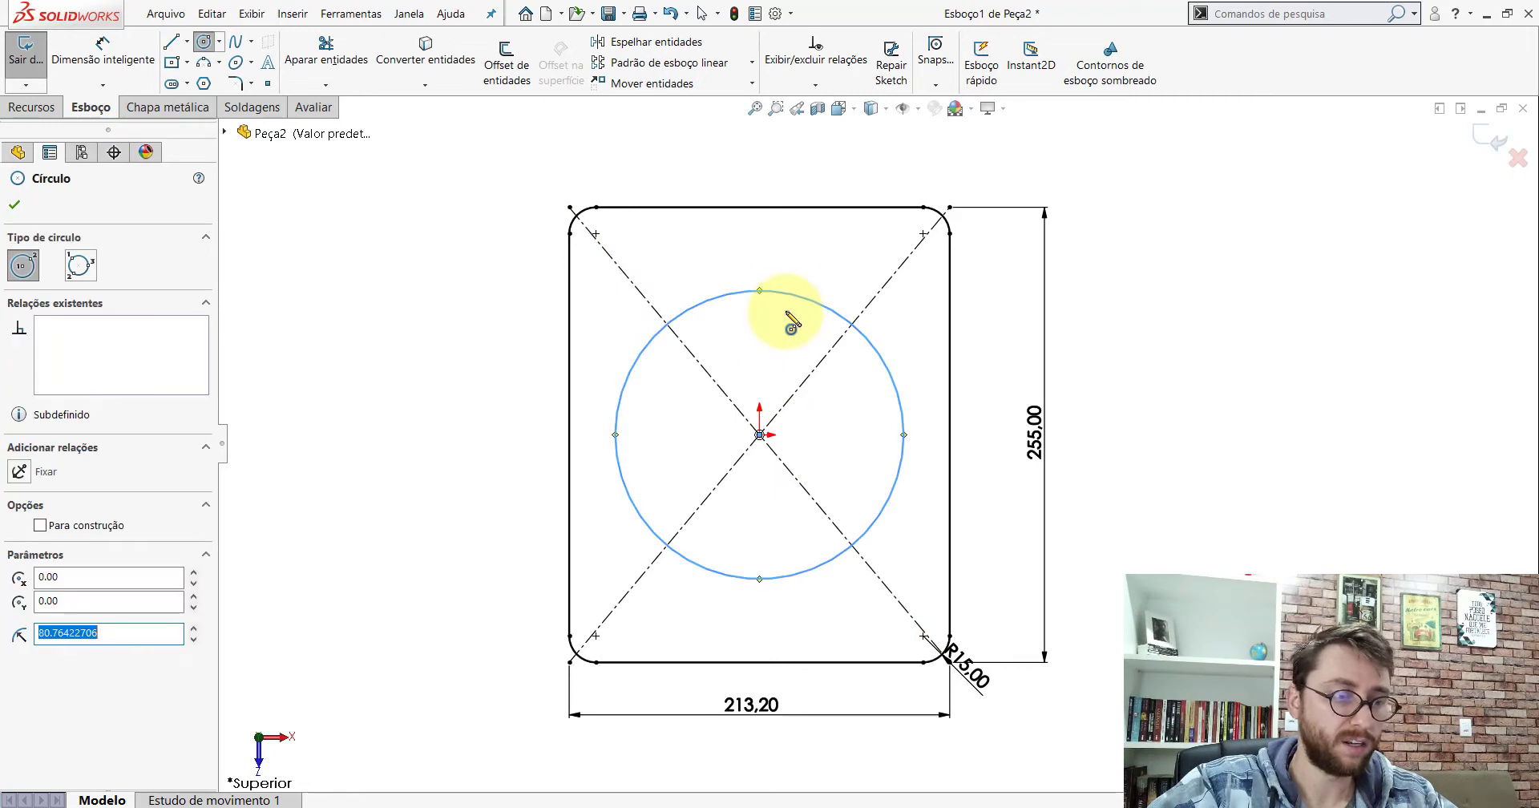
key("Escape")
left_click(103, 52)
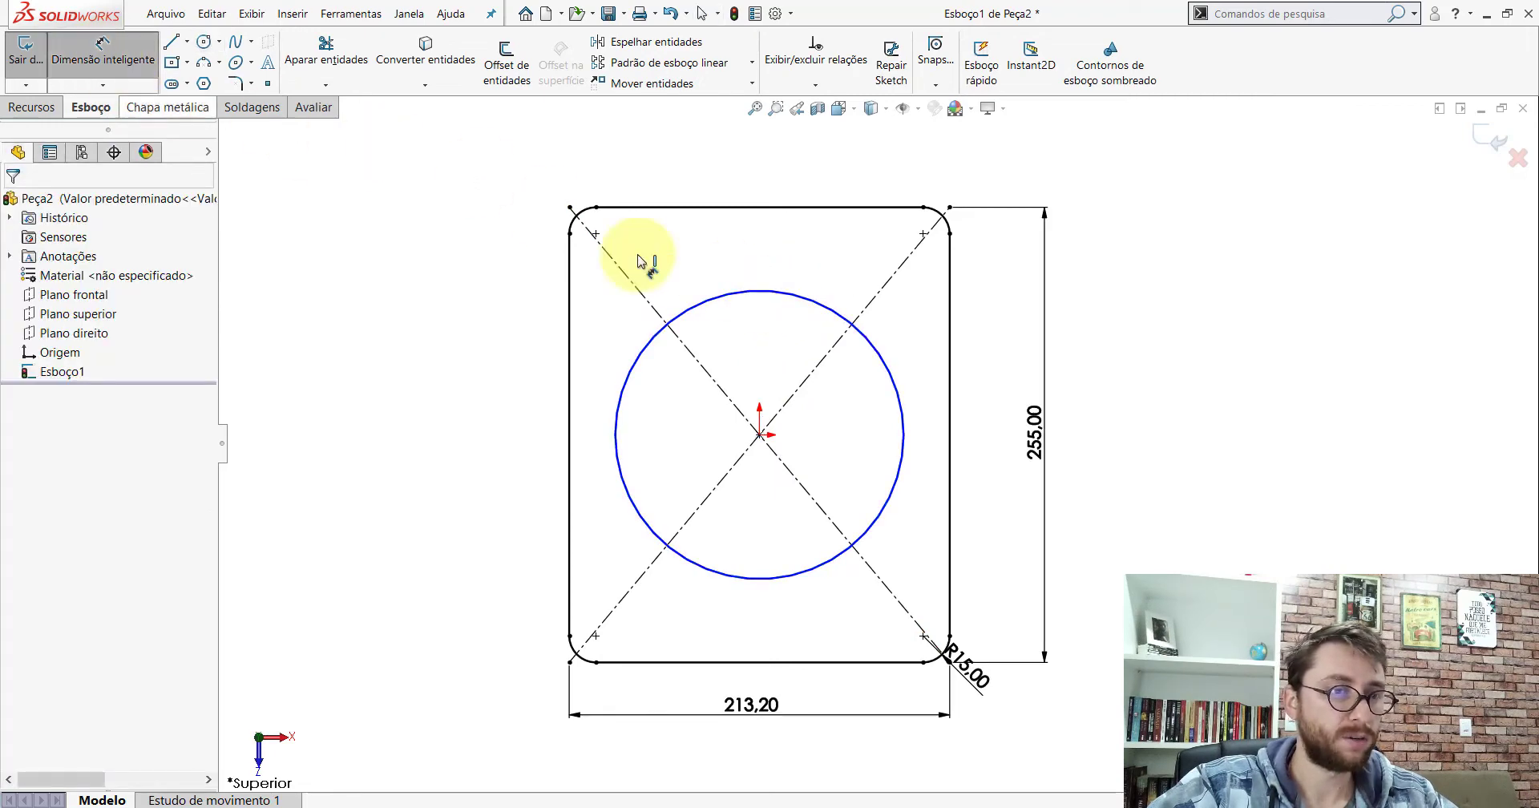
left_click(748, 294)
left_click(479, 419)
type("39")
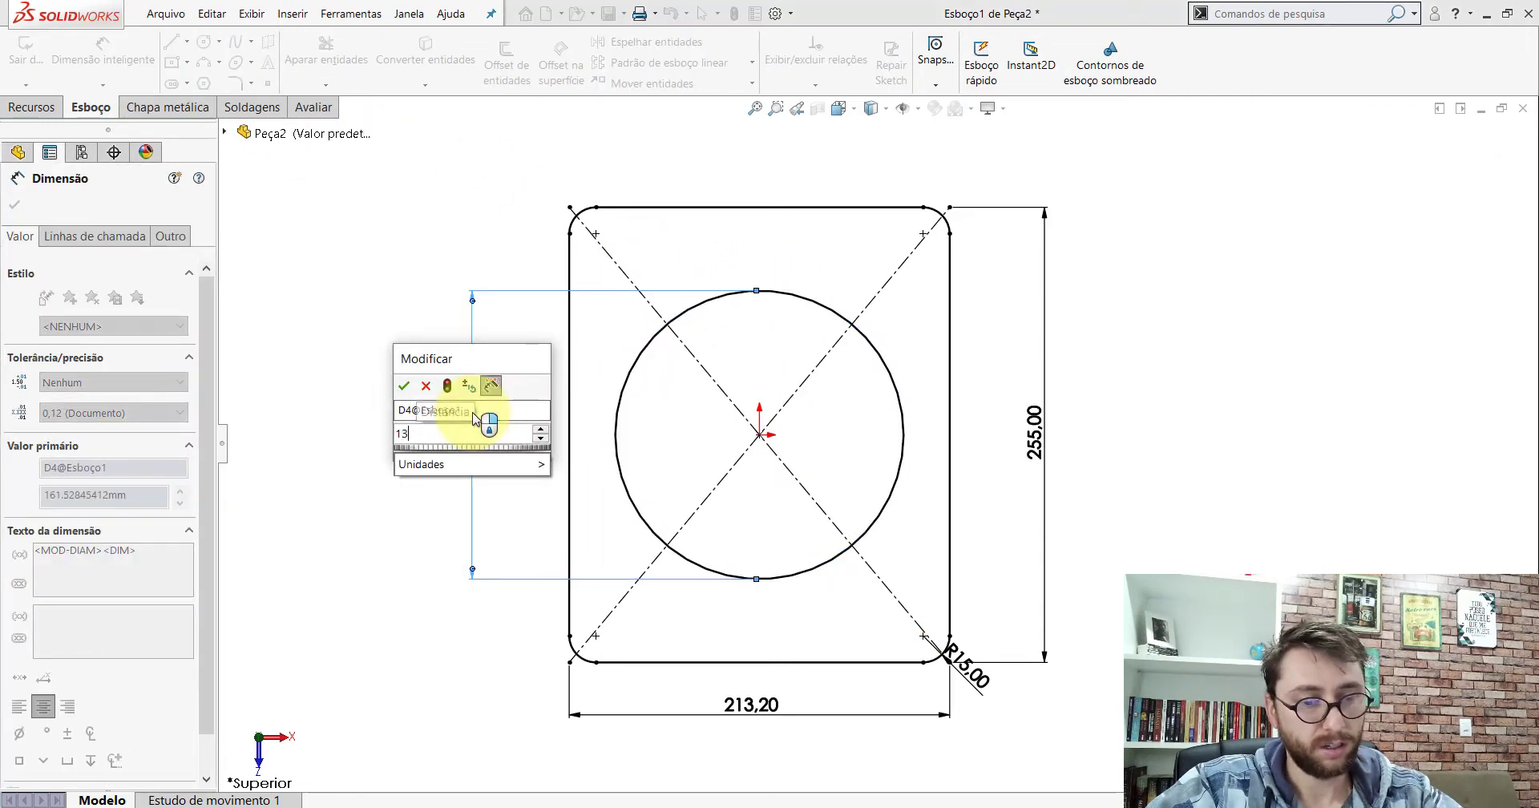
key("Return")
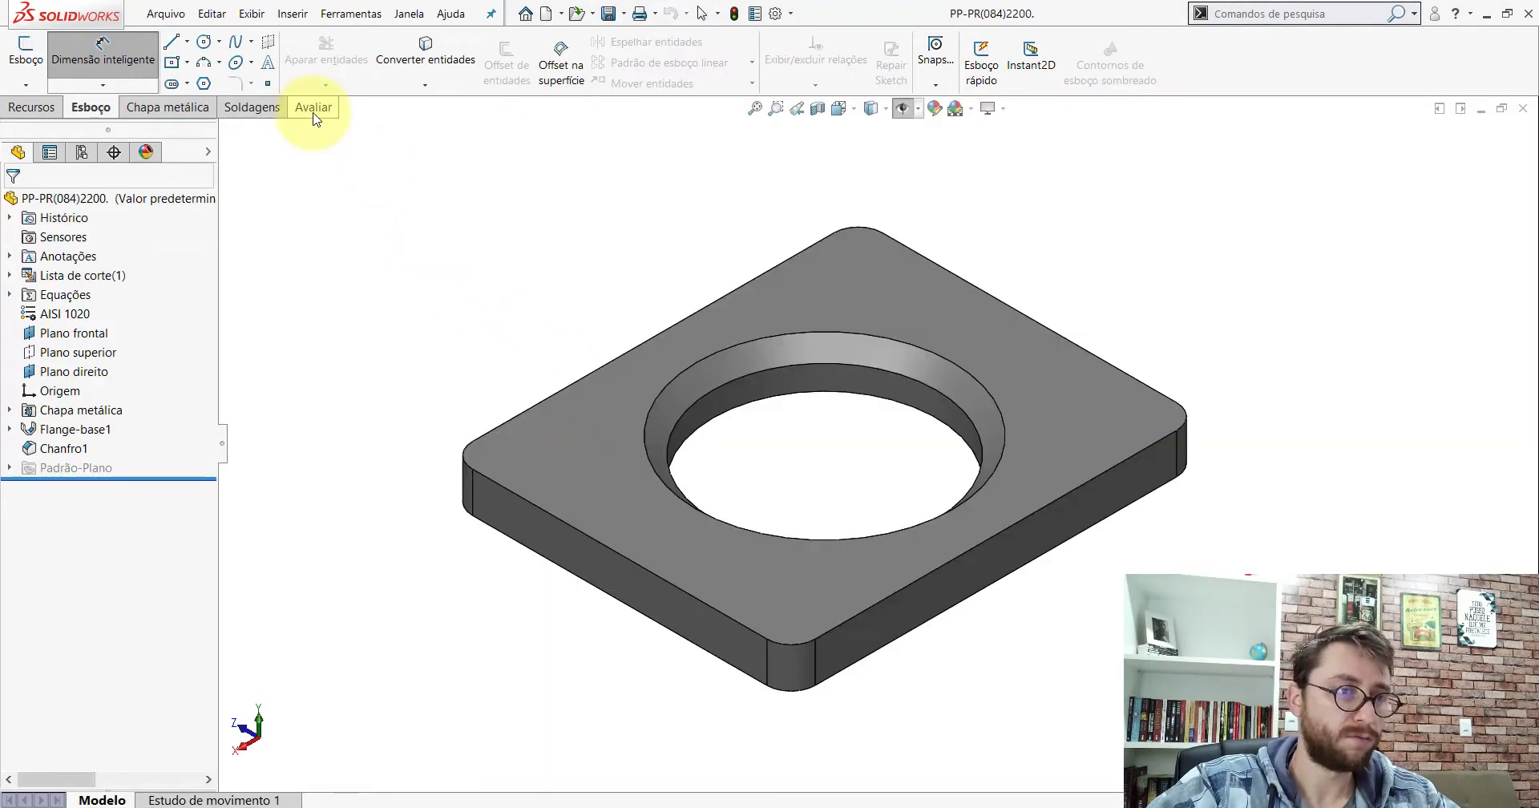
Step: Measure the reference plate's thickness and return to the new sketch
left_click(313, 107)
left_click(193, 60)
left_click(731, 600)
left_click(739, 673)
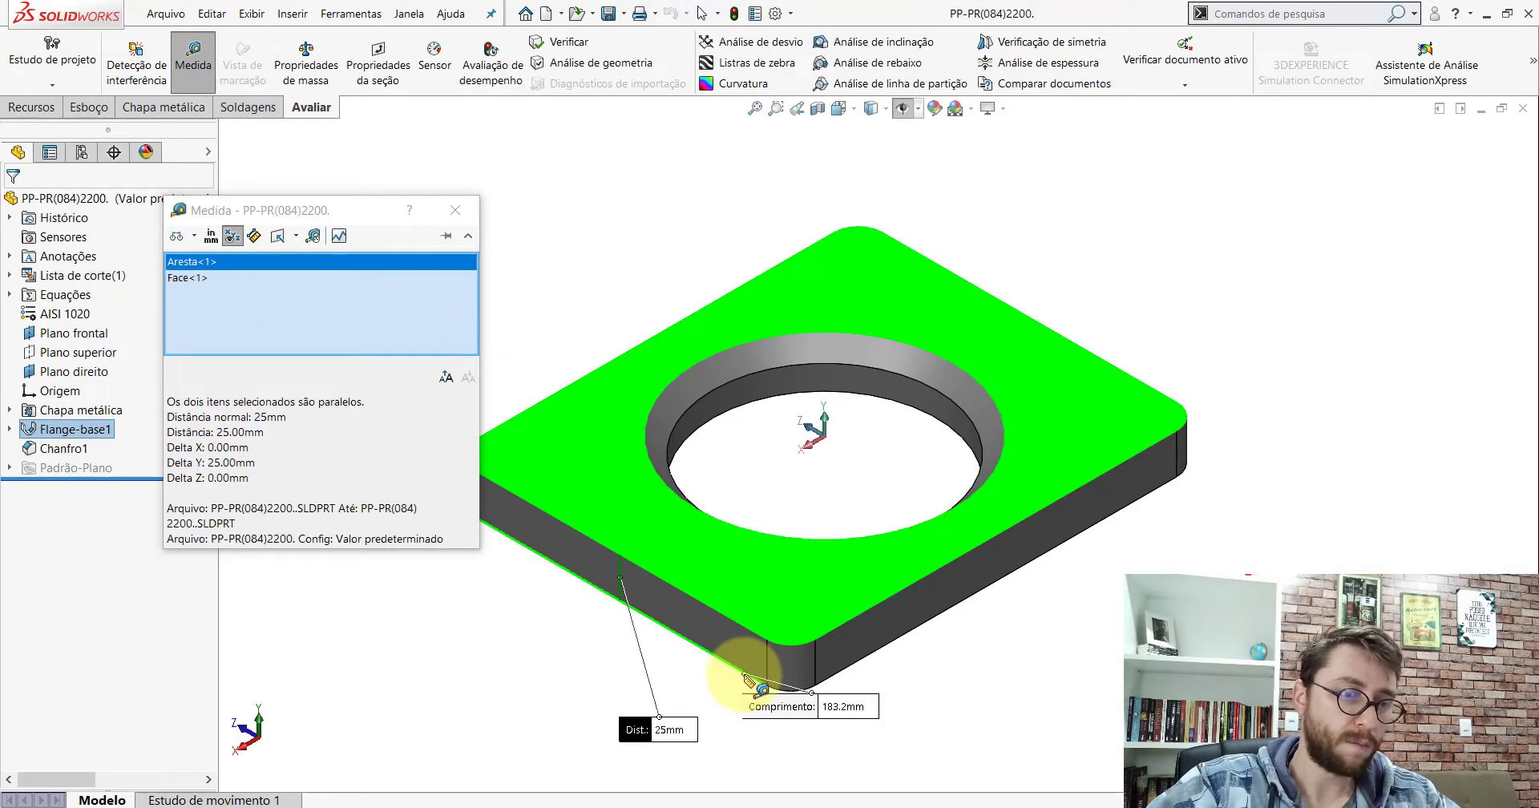
key("Escape")
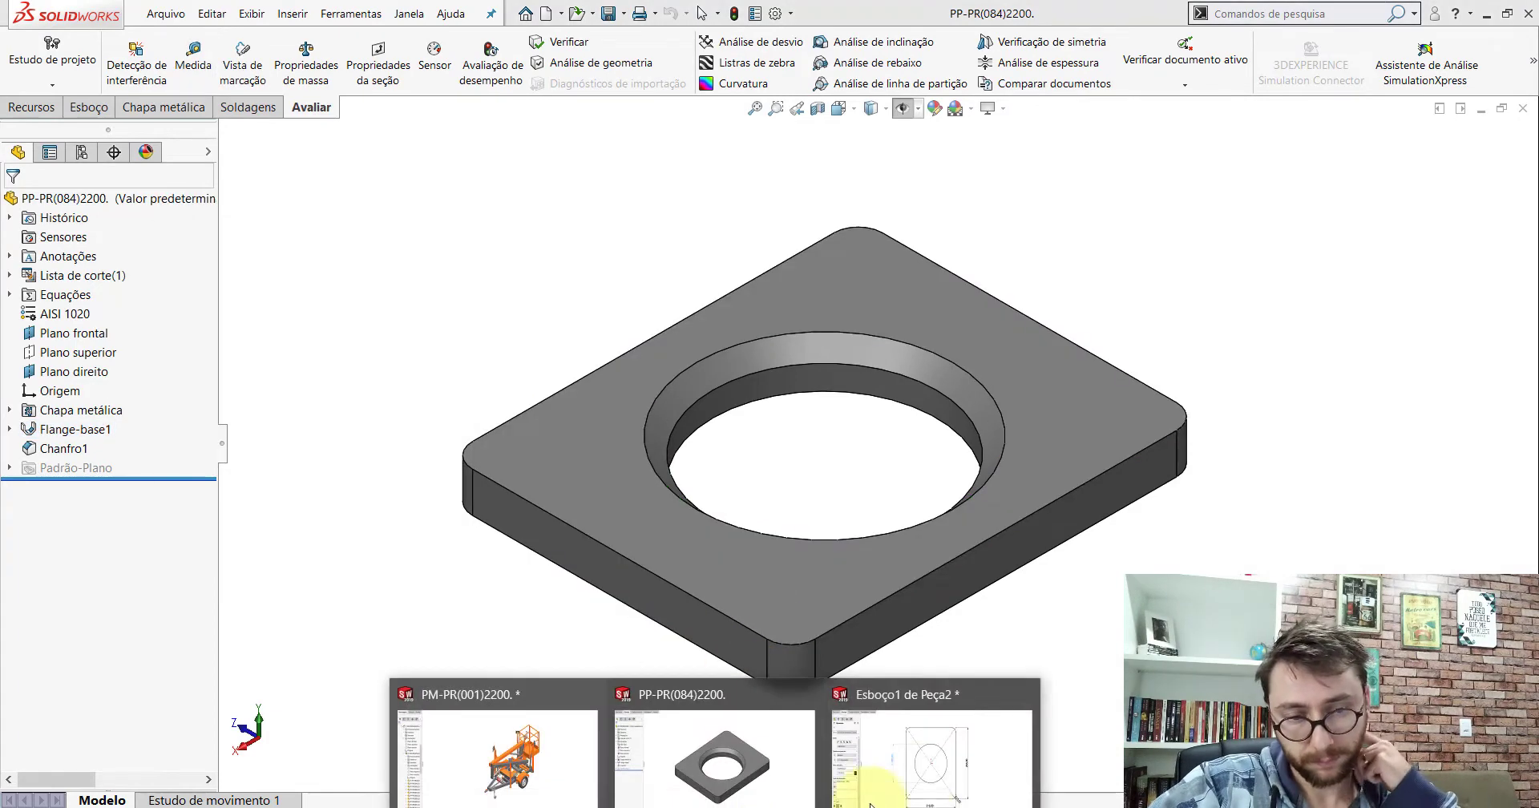
left_click(871, 804)
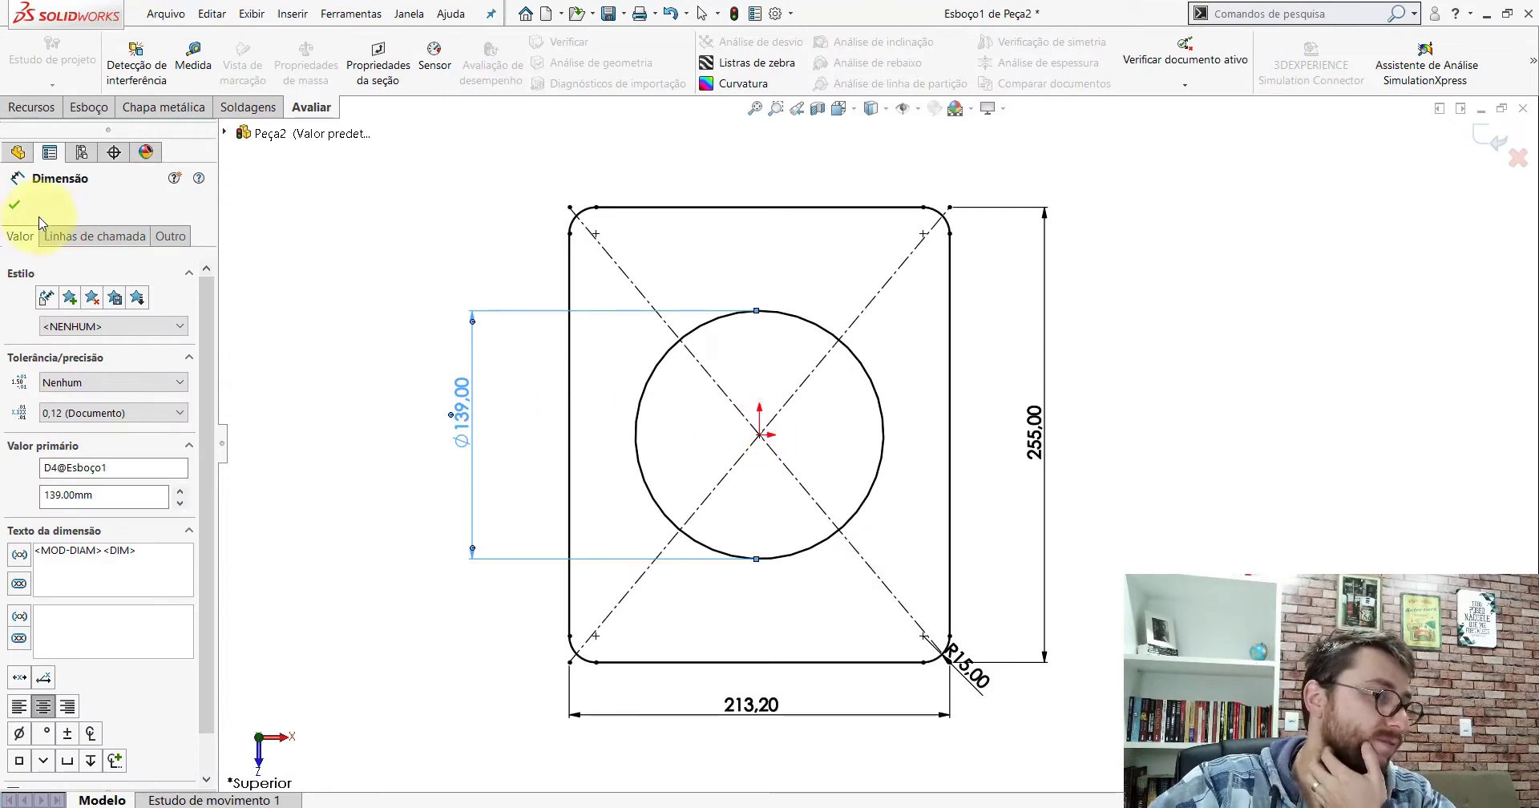
Step: In isometric view, move the 213.20, 255.00 and R15.00 dimensions clear of the sketch
left_click(14, 204)
left_click(838, 108)
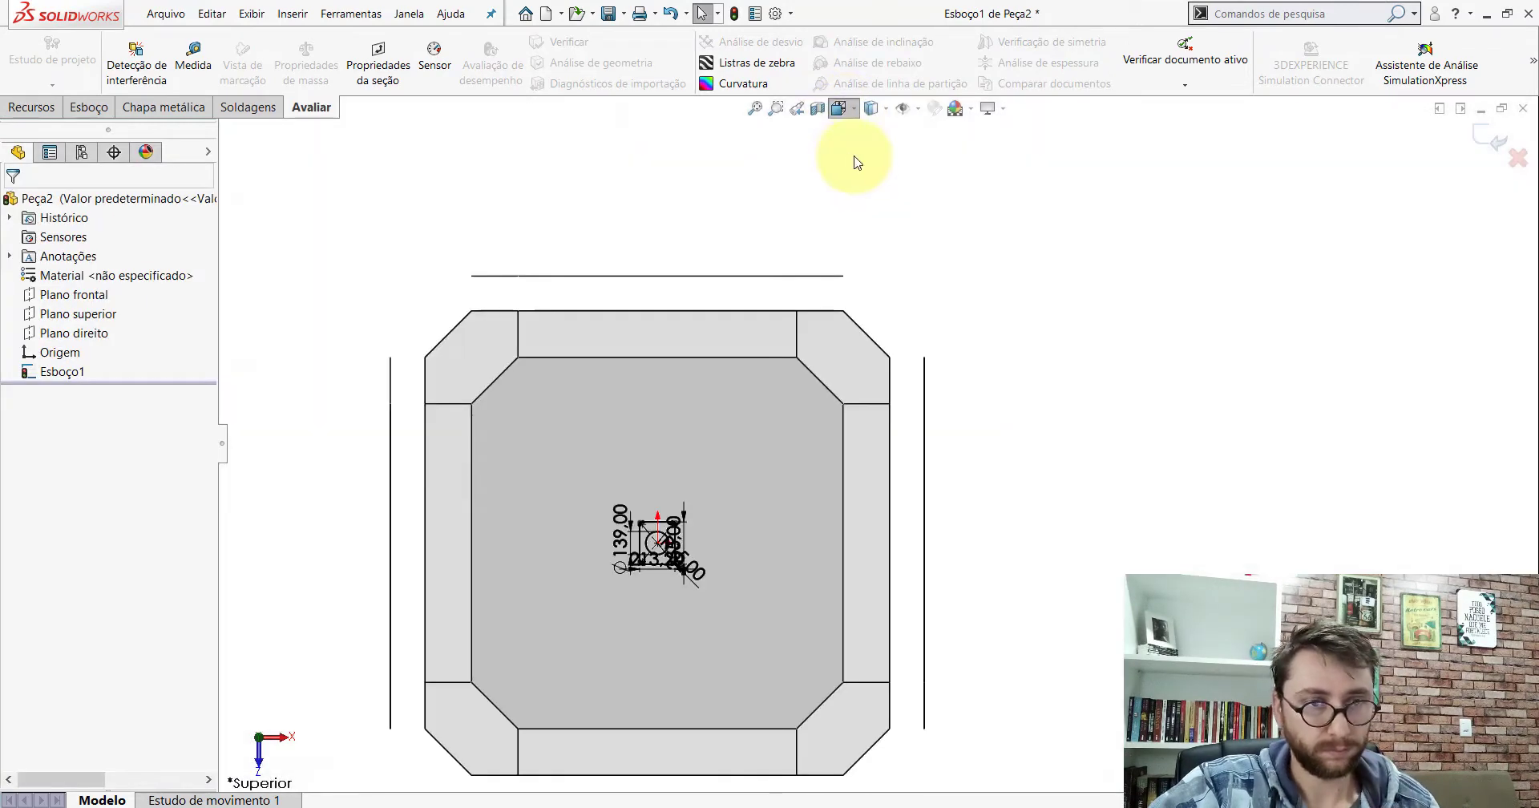
left_click(934, 144)
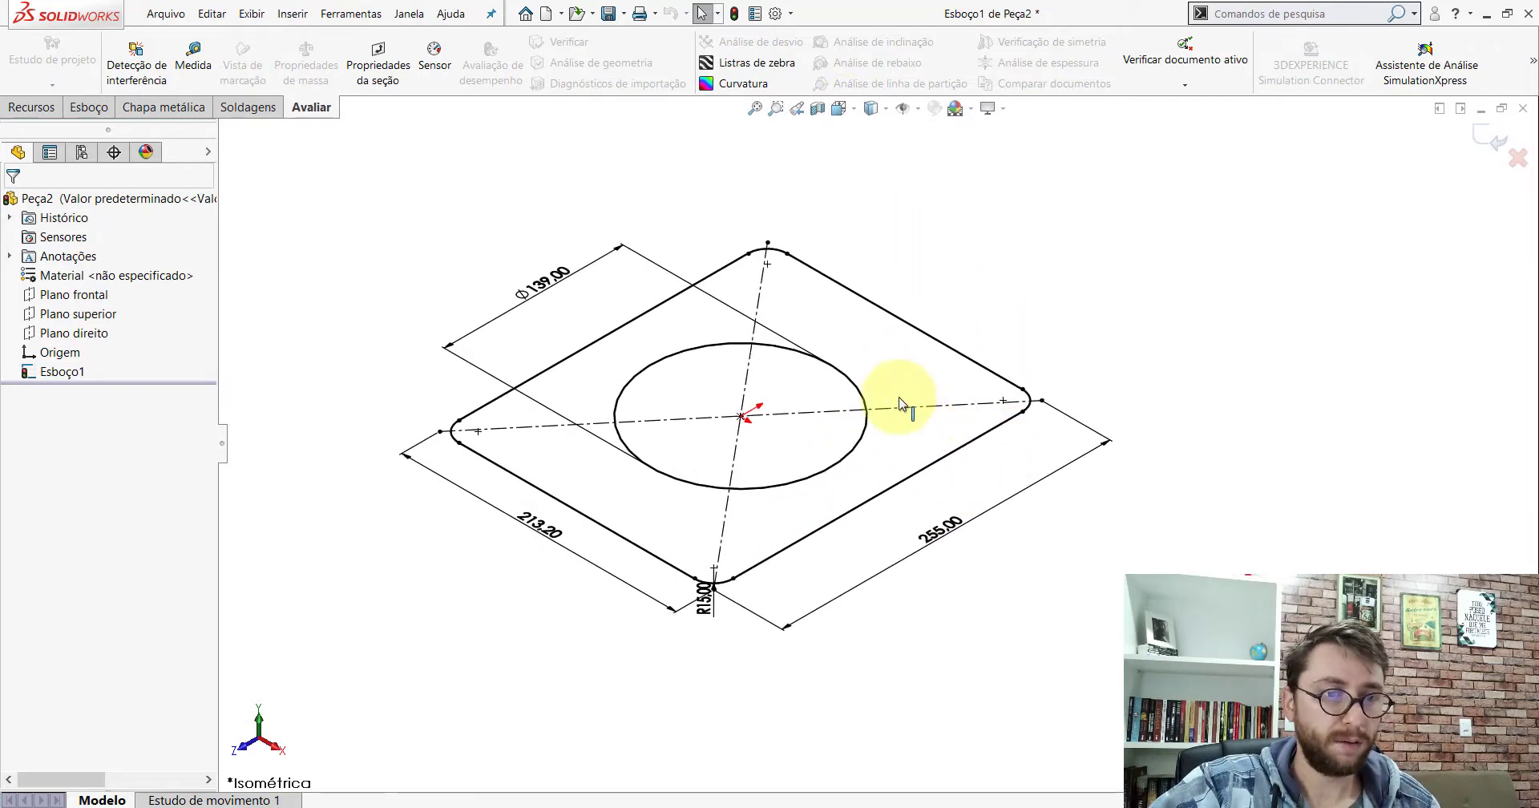
scroll(793, 352, "down", 1)
scroll(741, 348, "down", 1)
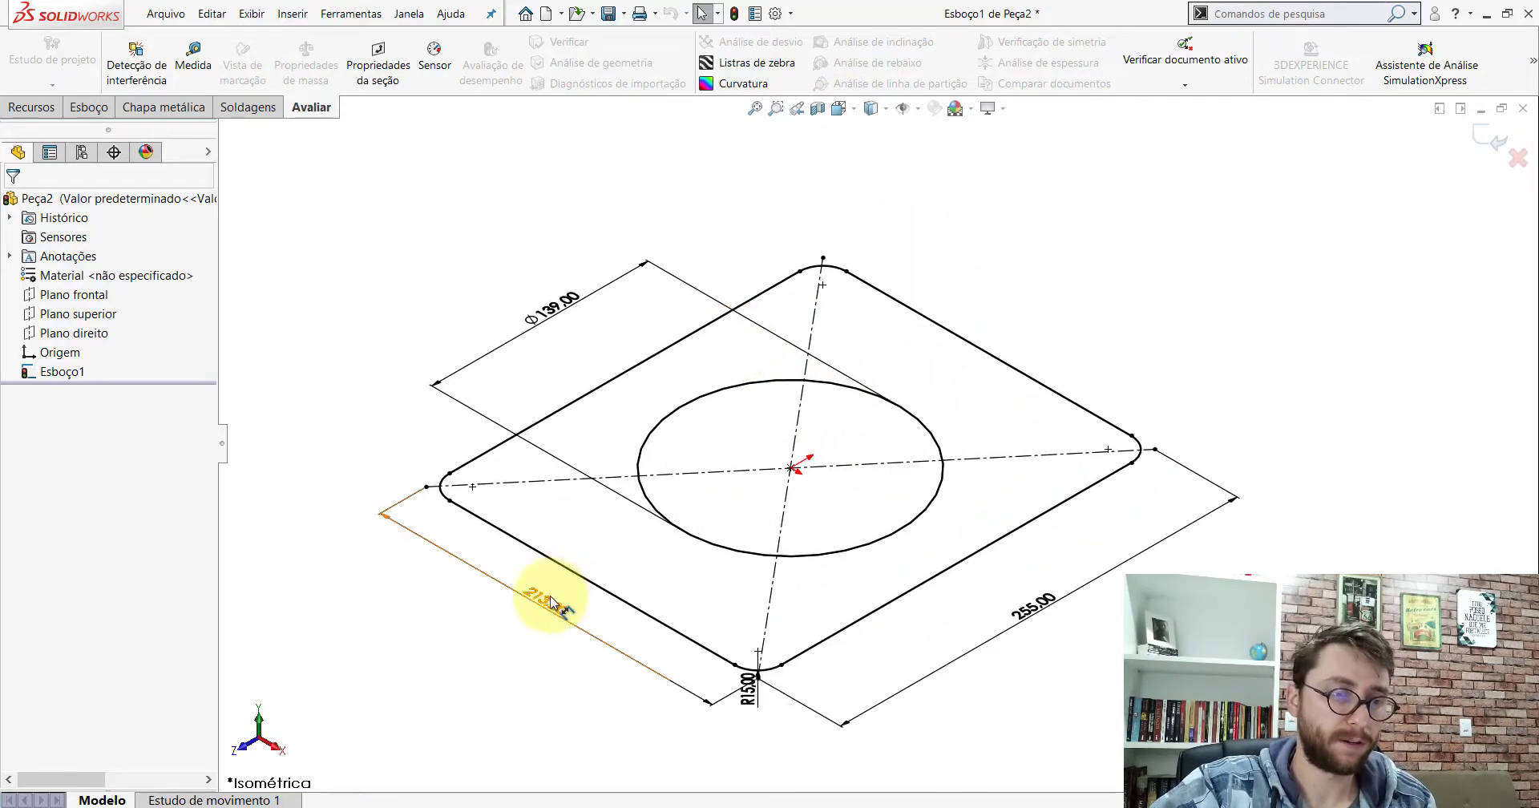
left_click_drag(550, 602, 535, 621)
left_click_drag(1033, 607, 1029, 624)
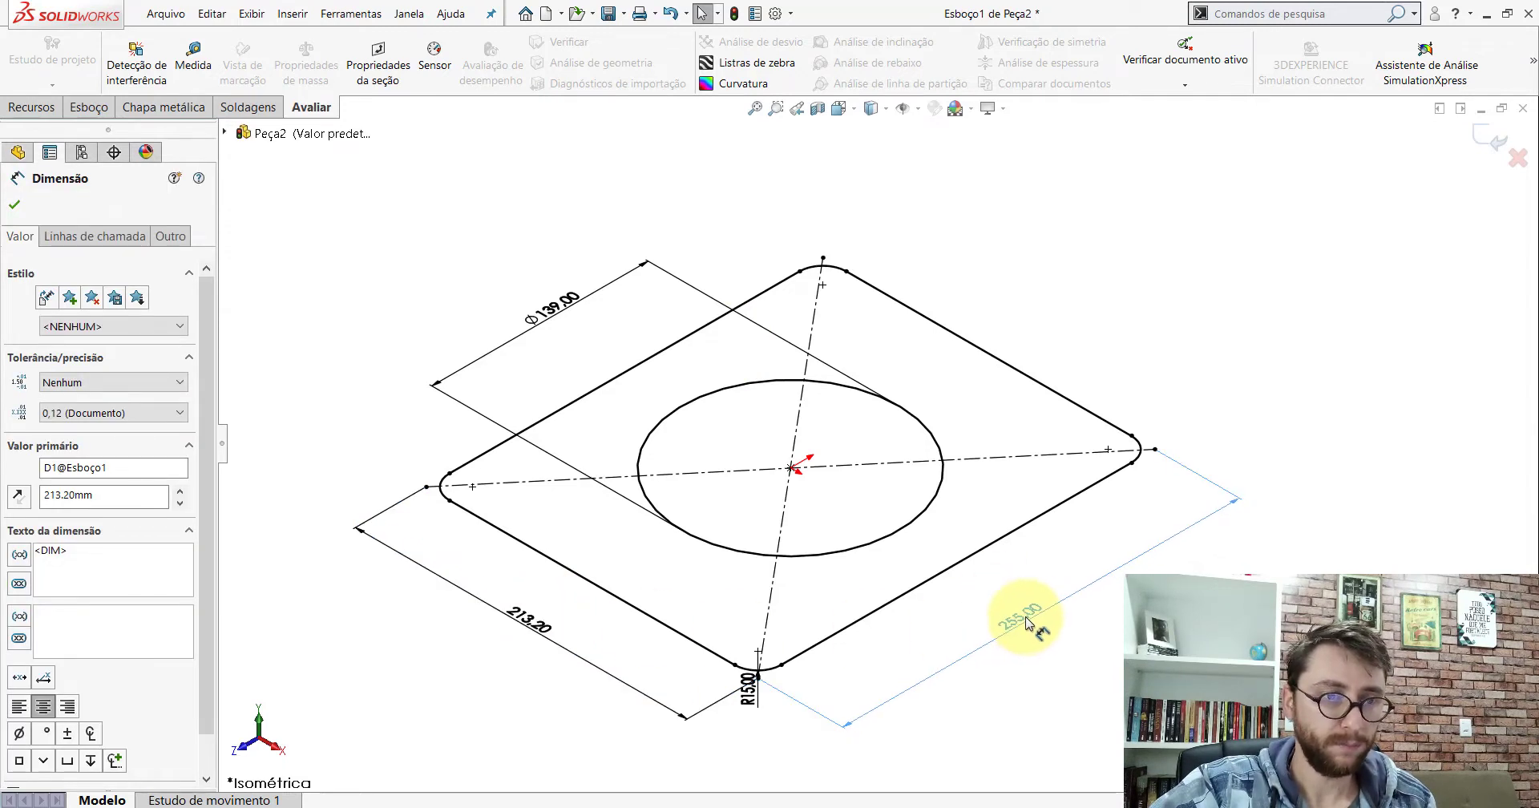
left_click(1011, 279)
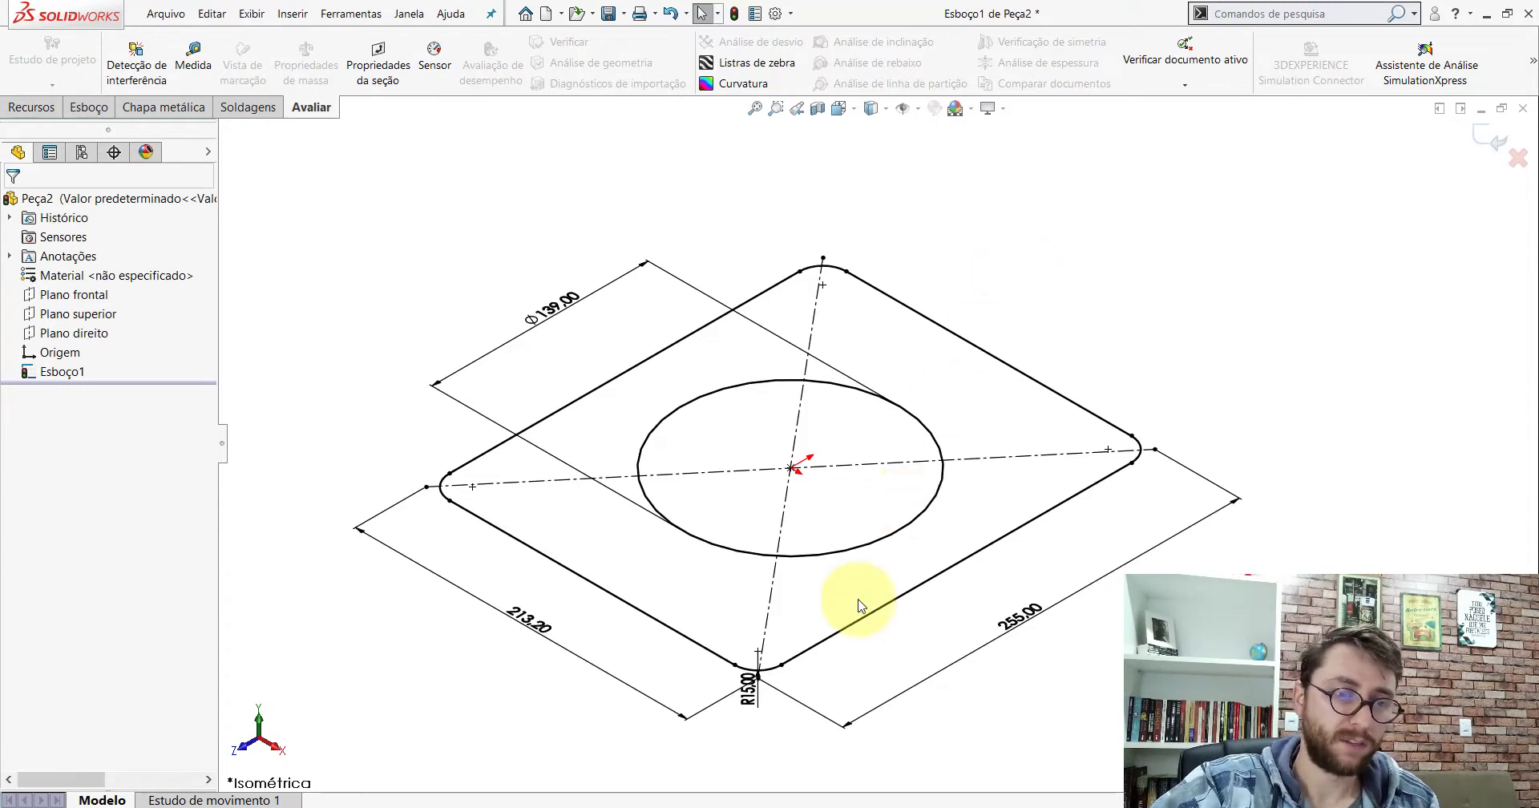
left_click_drag(754, 688, 751, 707)
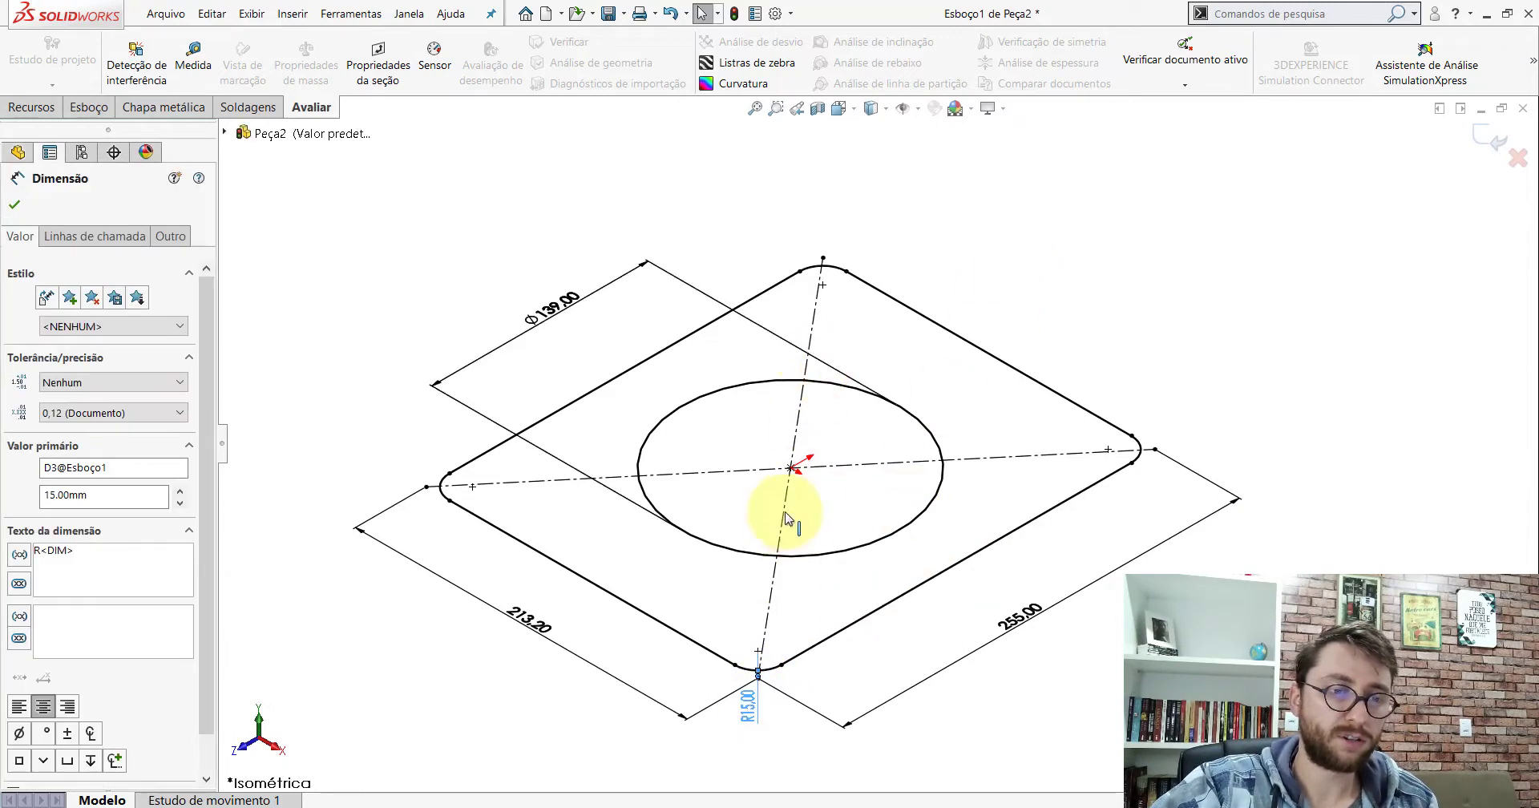
left_click(985, 264)
left_click(152, 116)
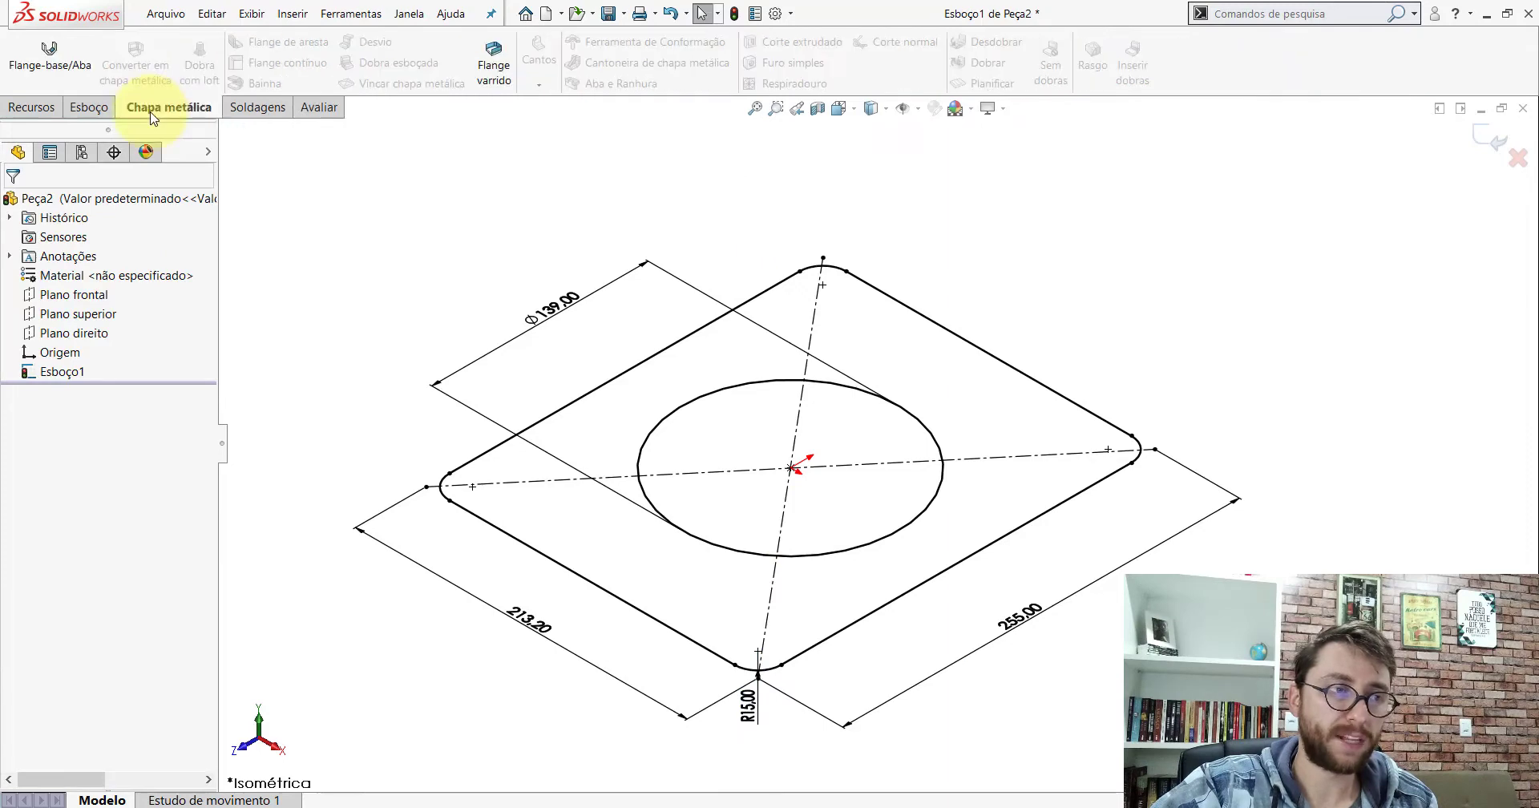
left_click(49, 112)
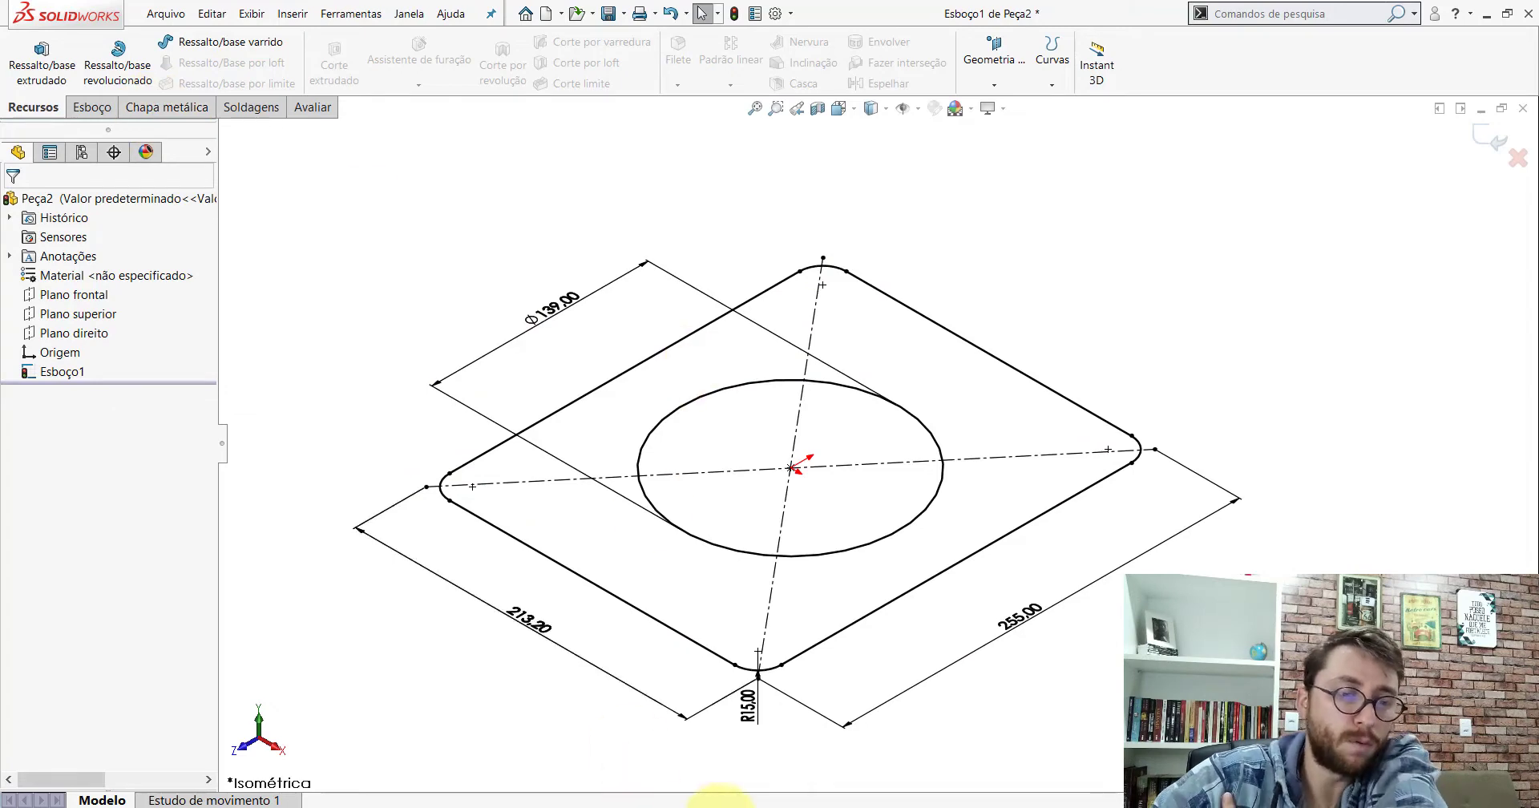
left_click(705, 706)
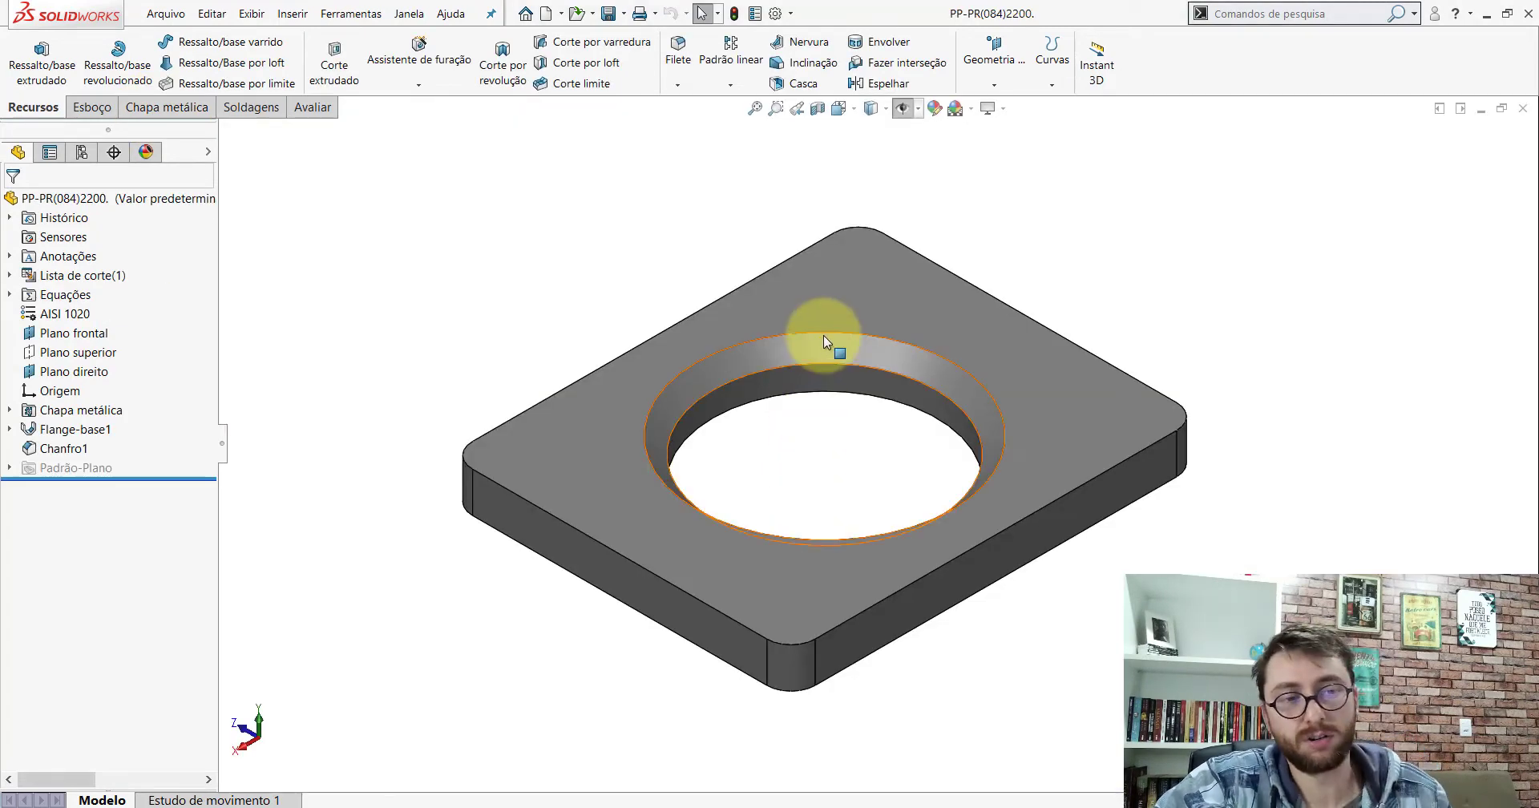
left_click(824, 335)
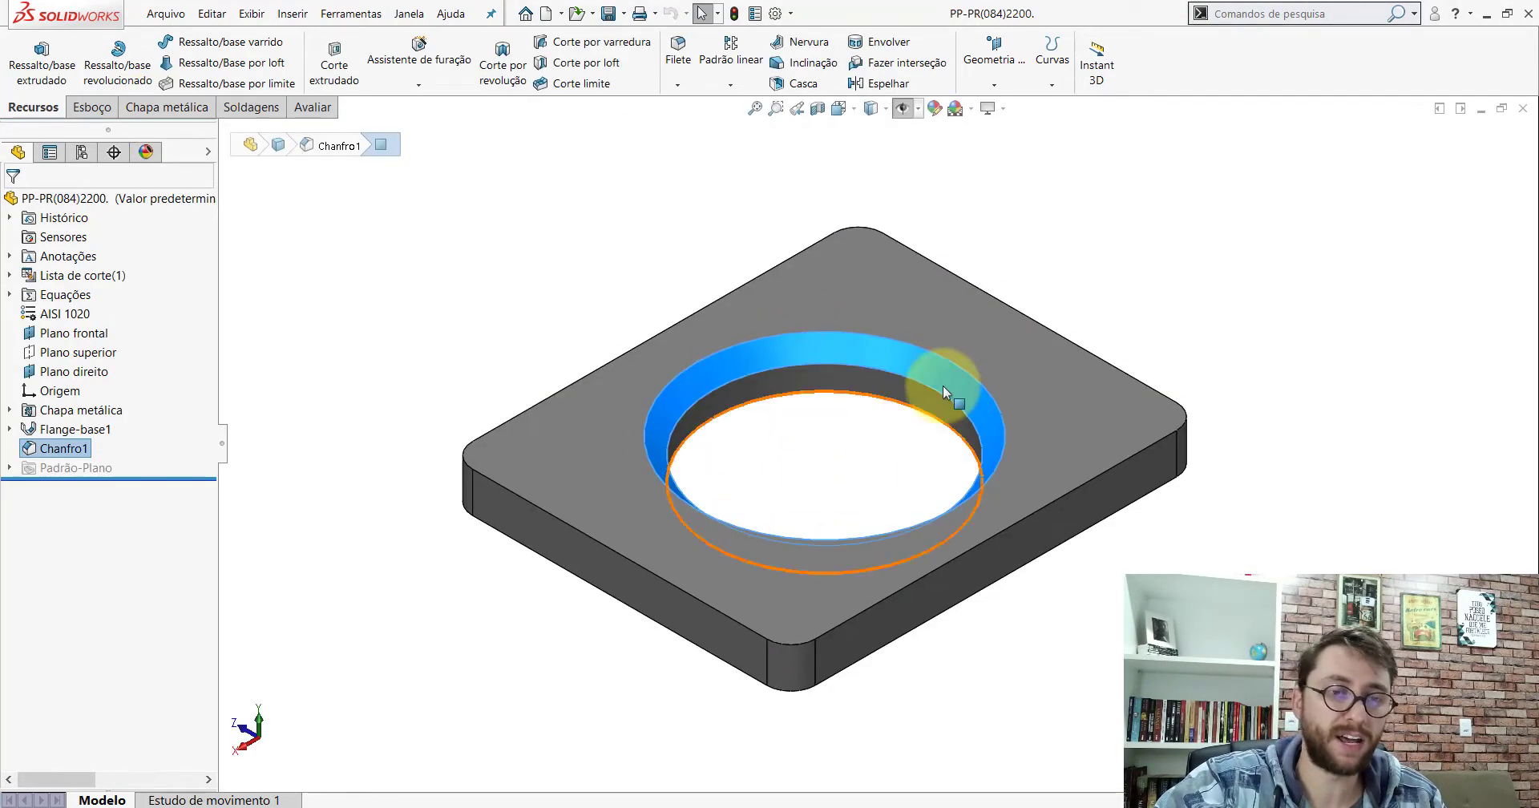
left_click(1021, 248)
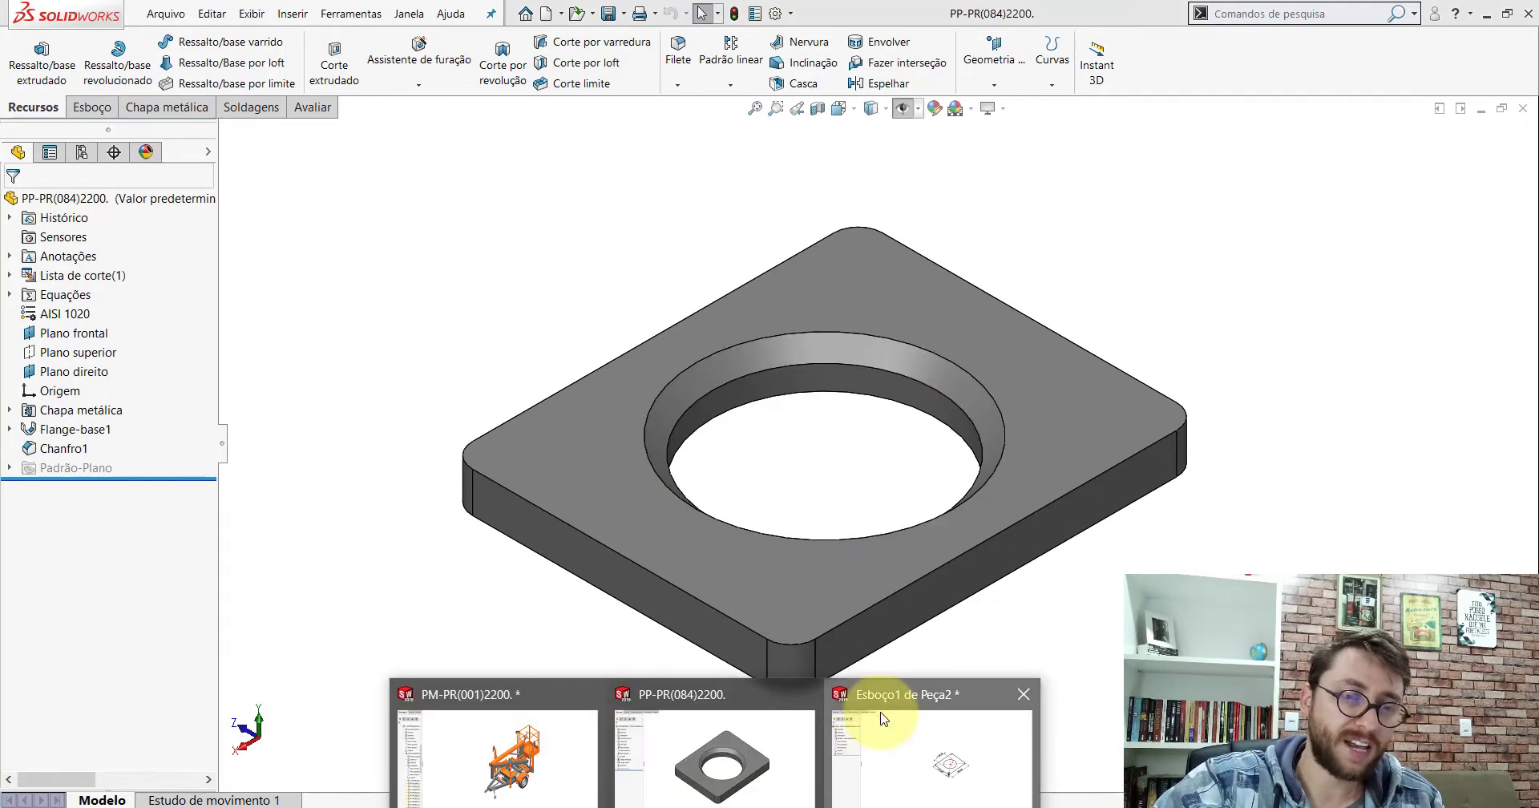
left_click(884, 719)
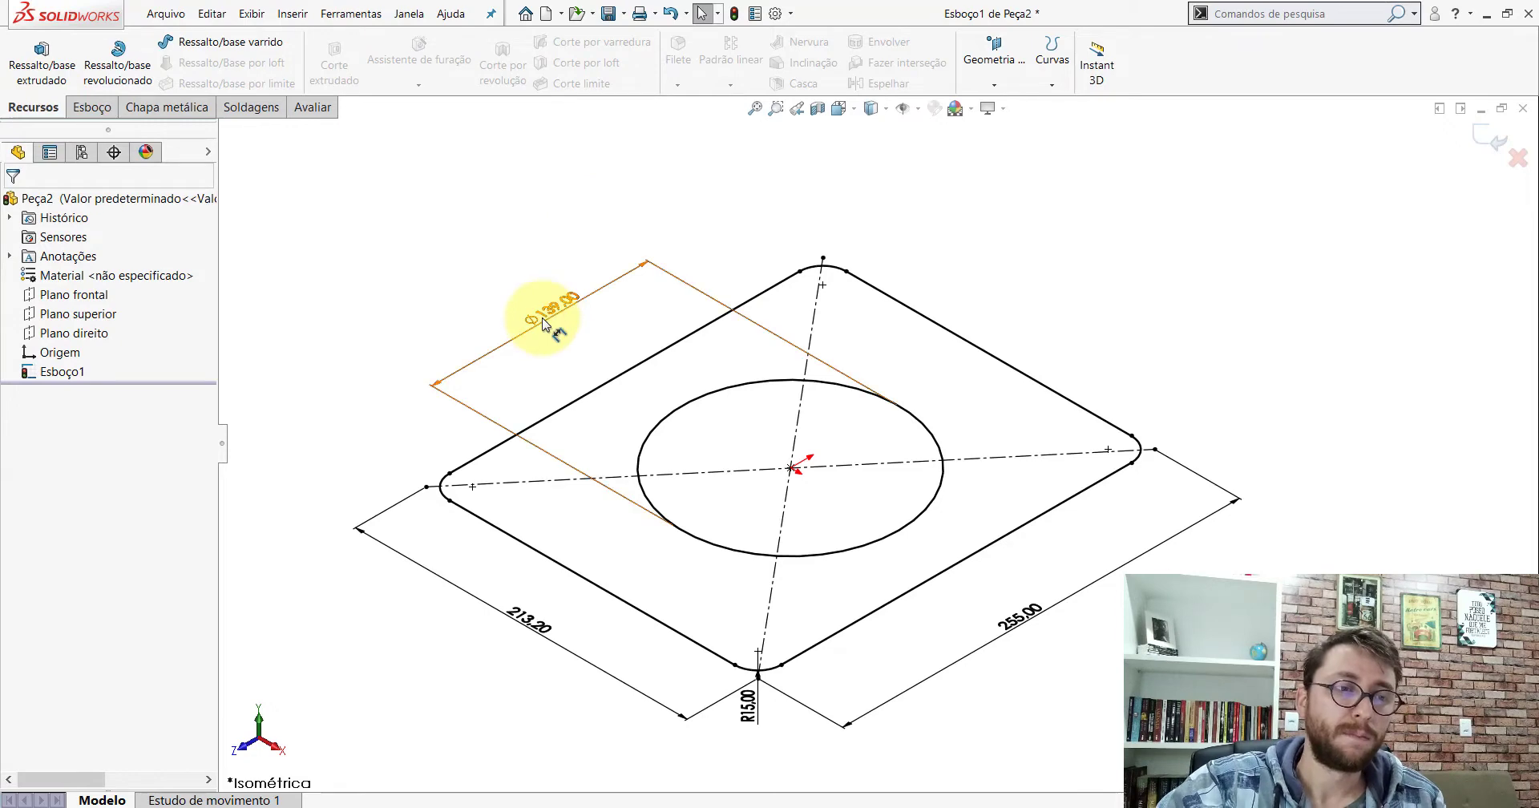
Step: Toggle between the Chapa metálica and Recursos command tabs, ending on Recursos
left_click(170, 107)
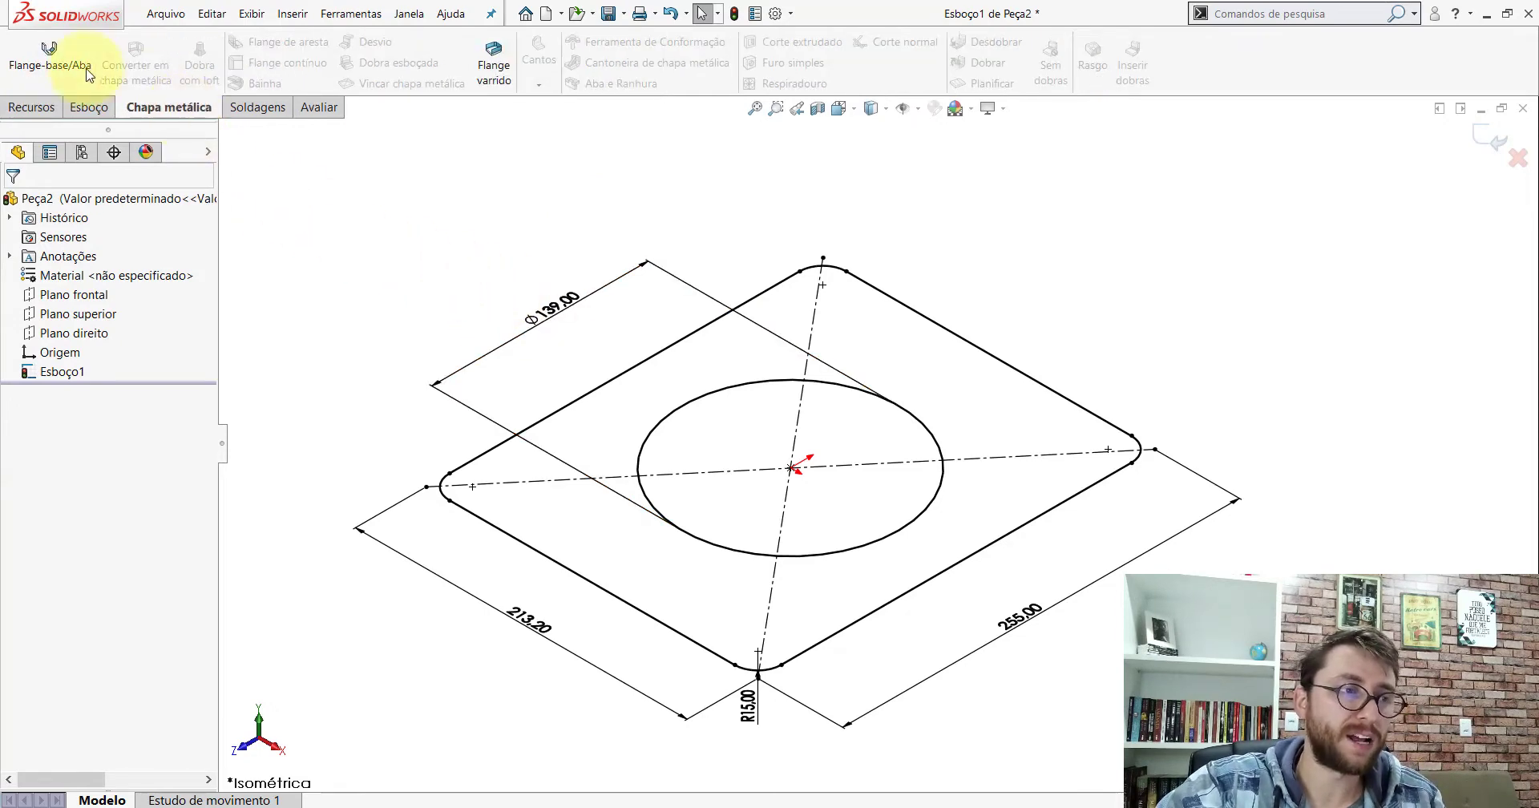
left_click(32, 107)
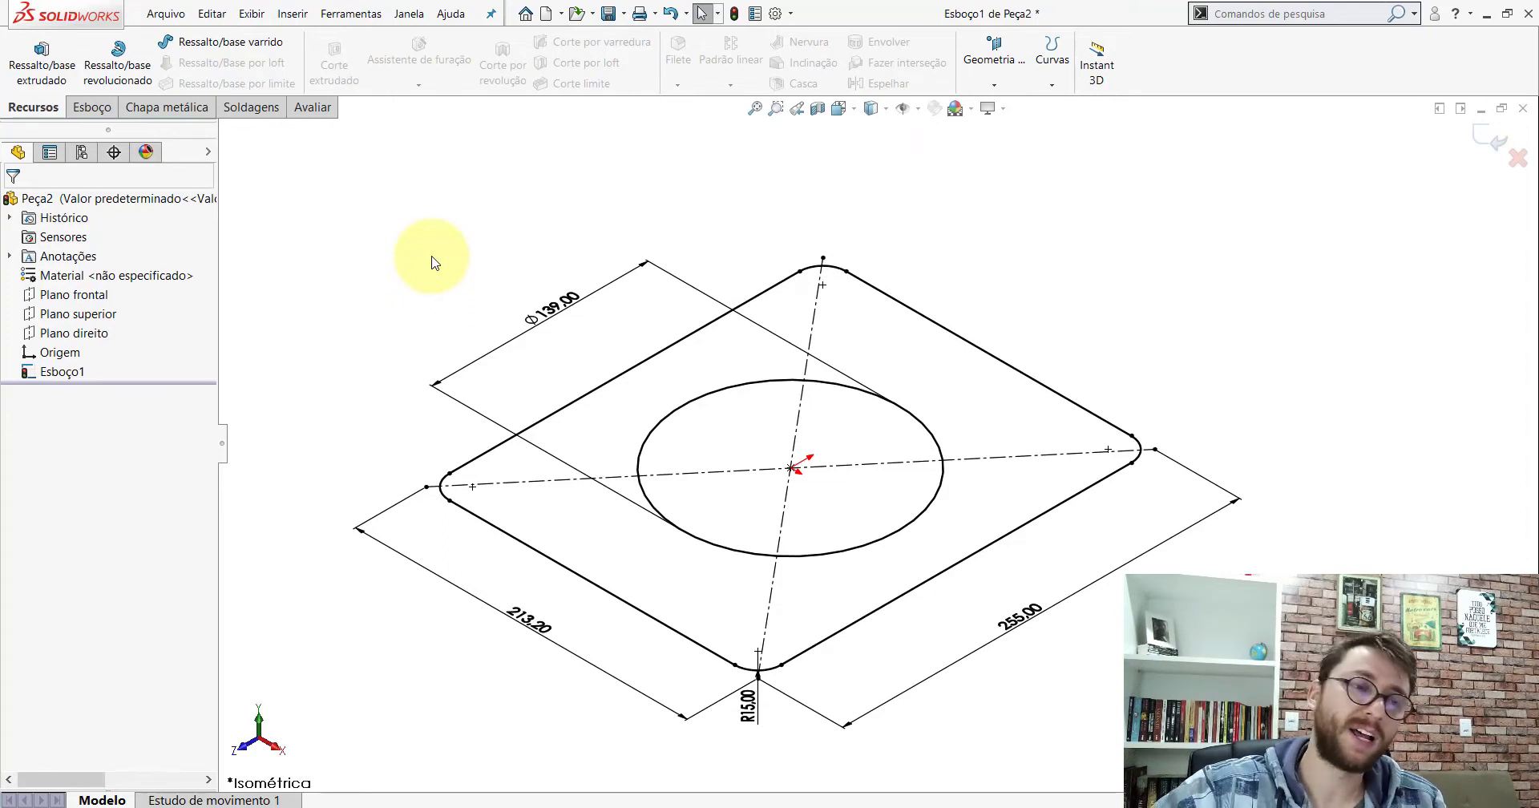
left_click(167, 106)
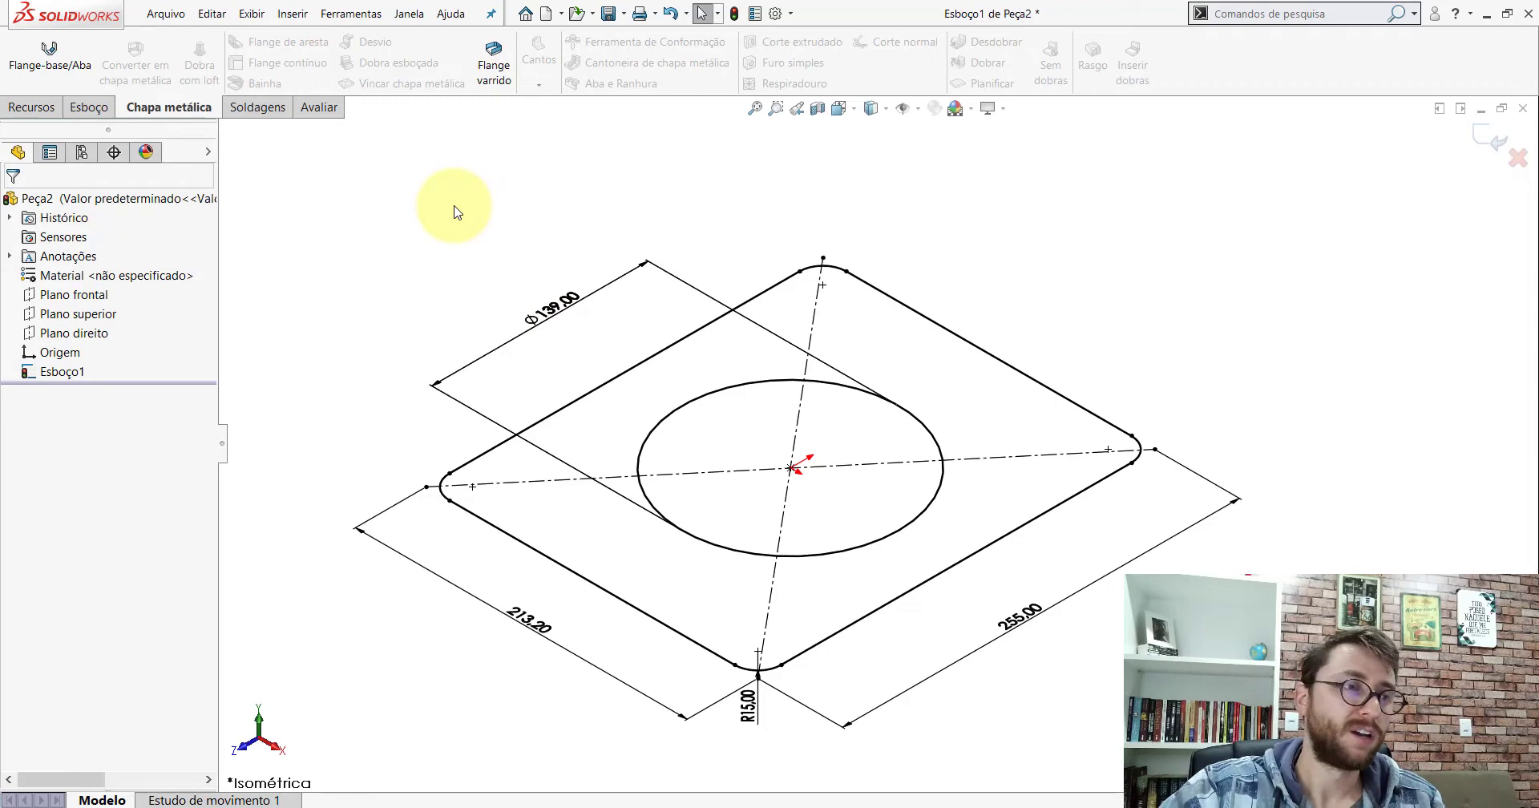
left_click(37, 107)
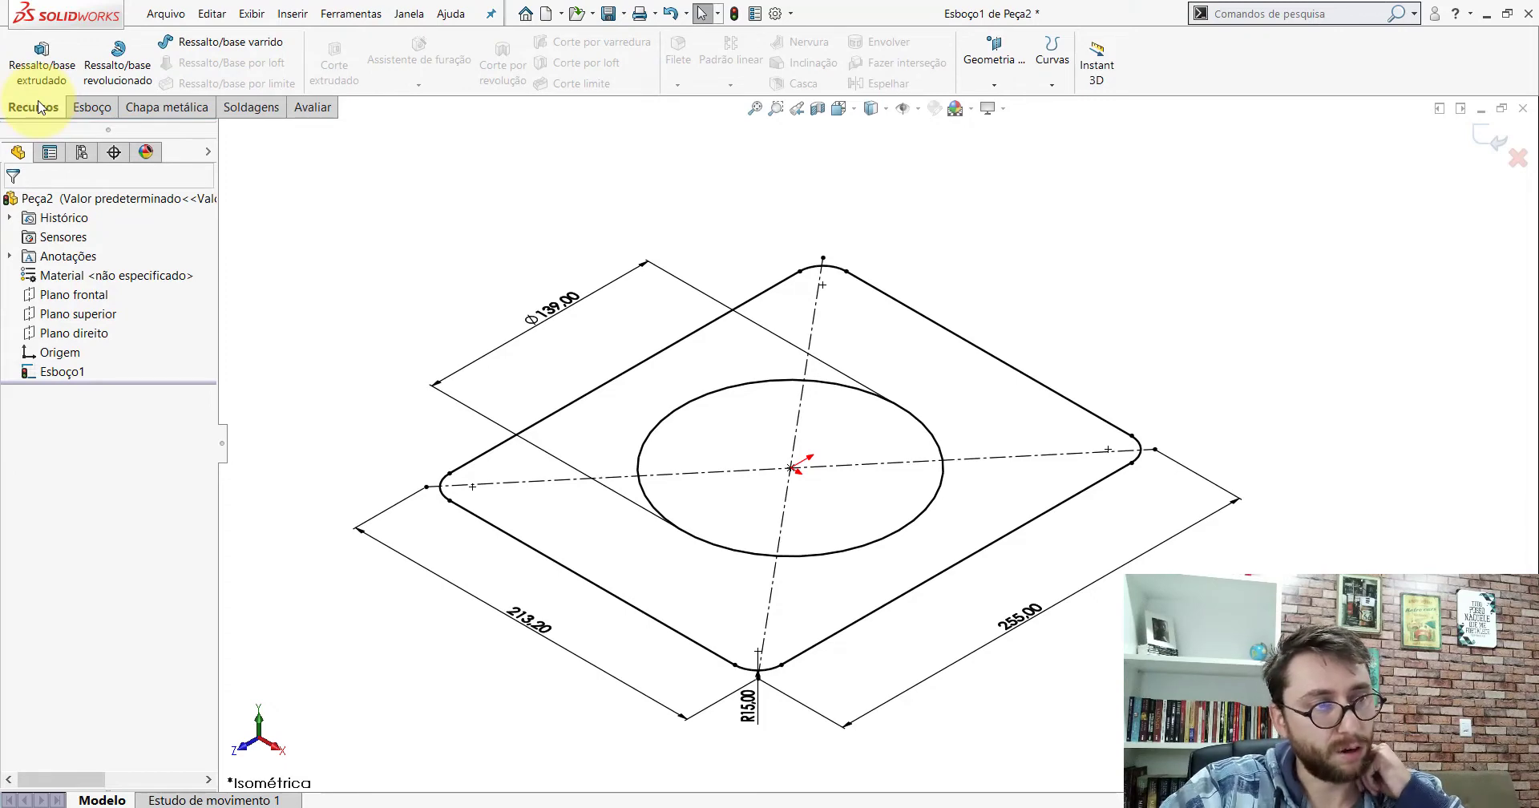
Step: Extrude the sketch as a 25 mm blind (Cego) boss to form the plate
left_click(50, 85)
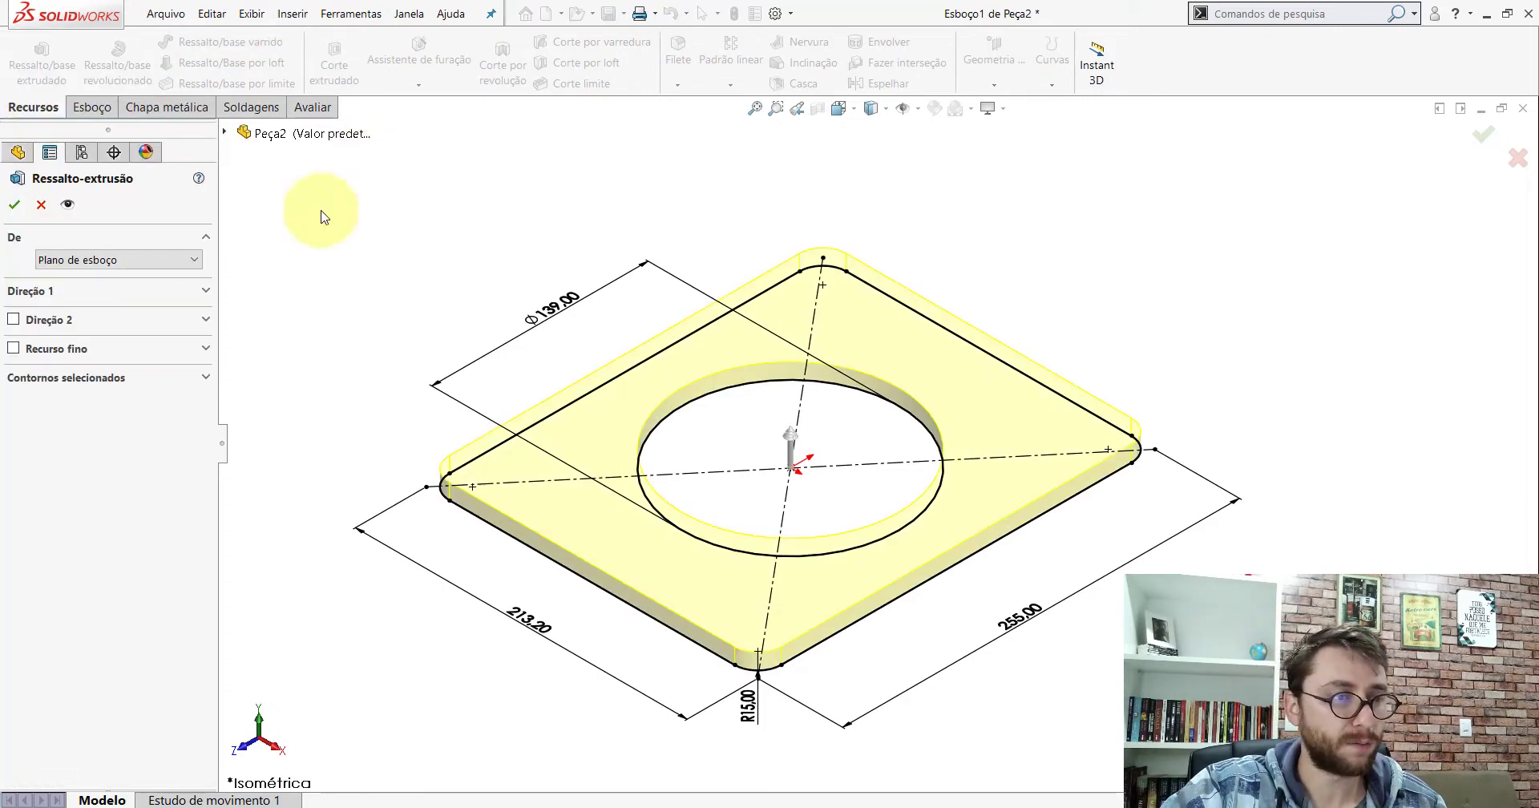
left_click(63, 293)
double_click(100, 390)
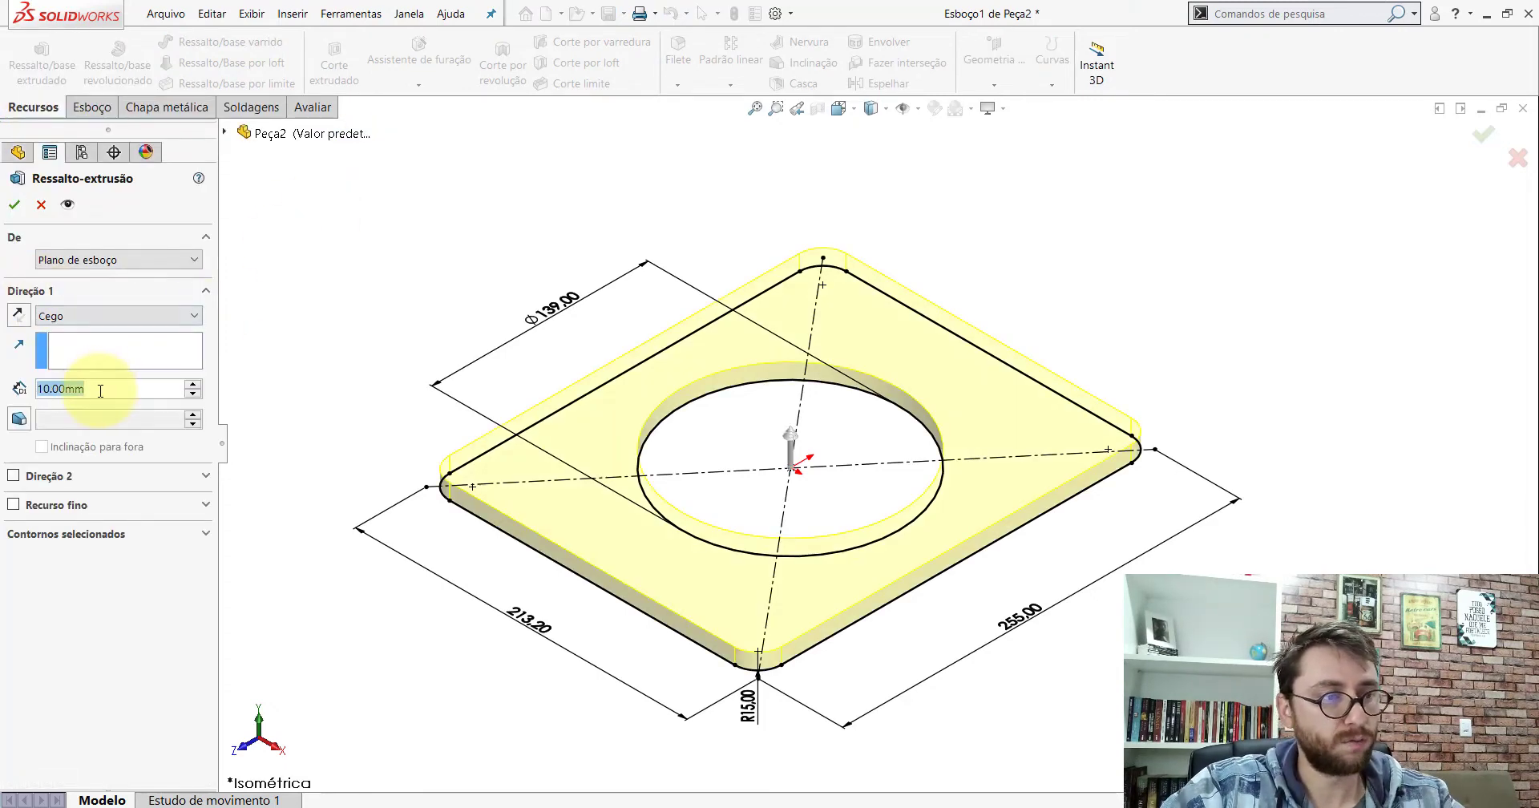
type("25")
key("Return")
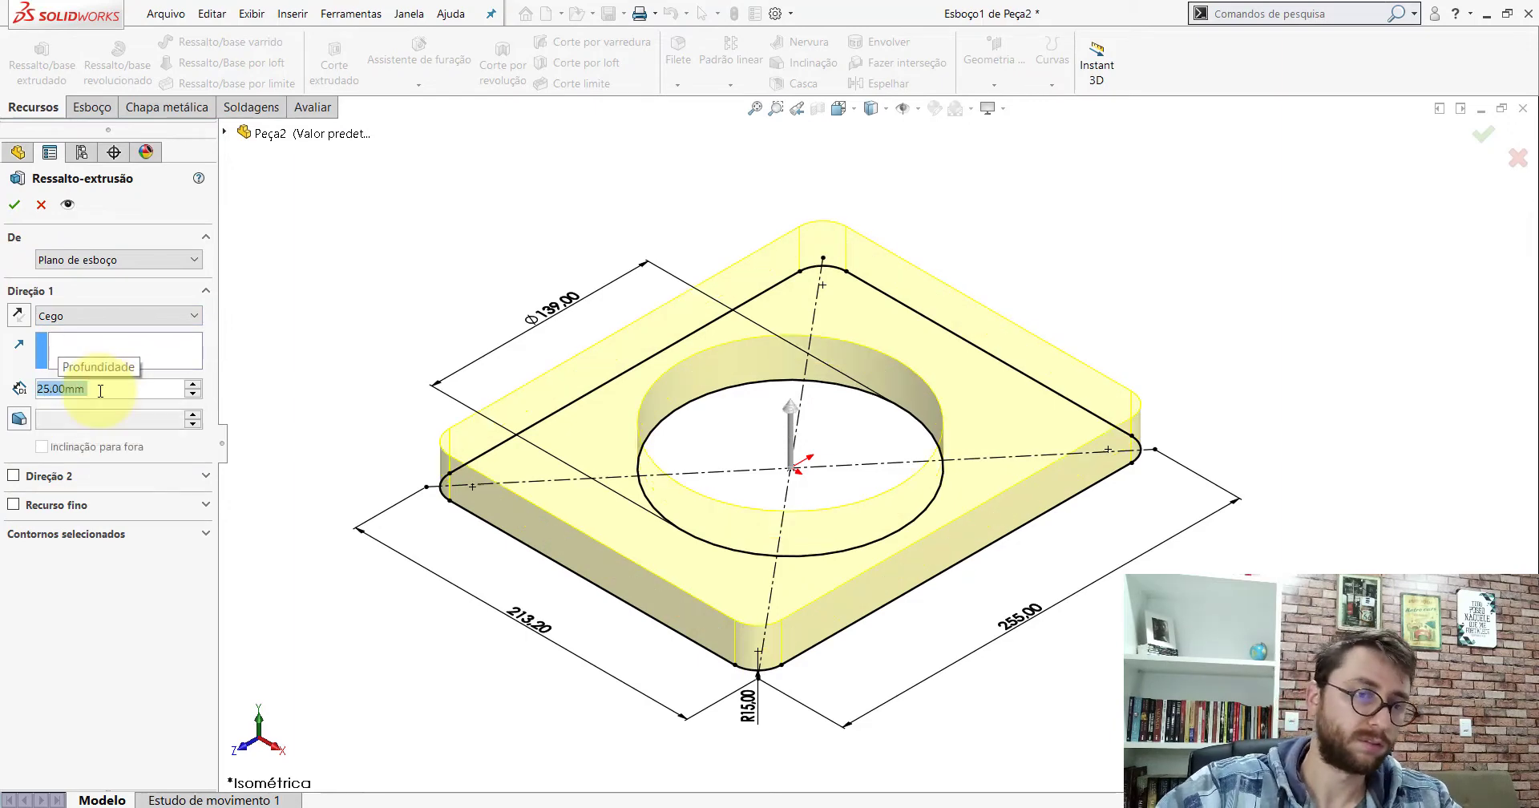
left_click(13, 205)
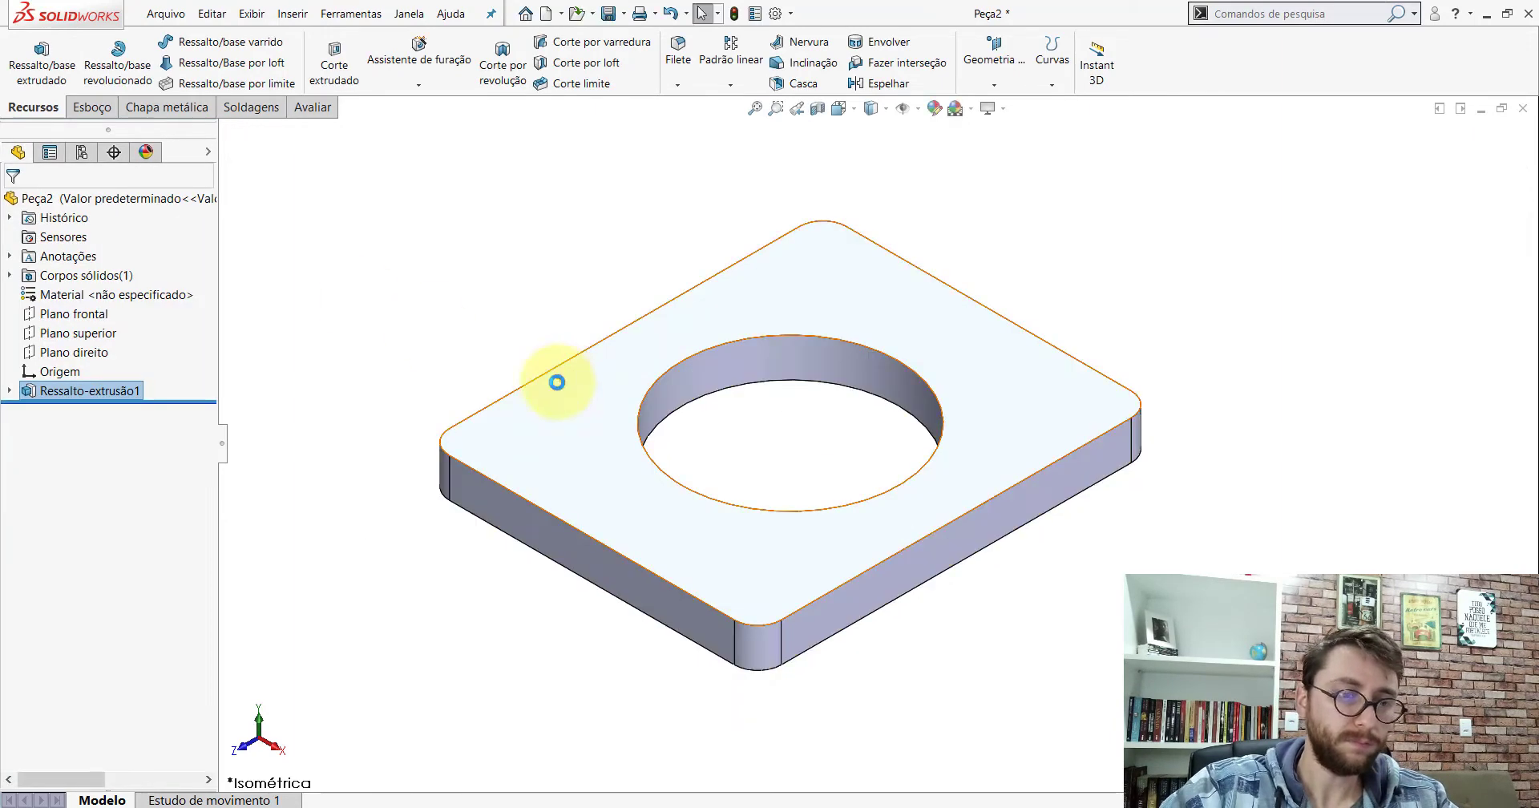
Step: On PP-PR(084)2200, measure the hole edge to confirm its 139 mm diameter, then return to Peça2
left_click(729, 739)
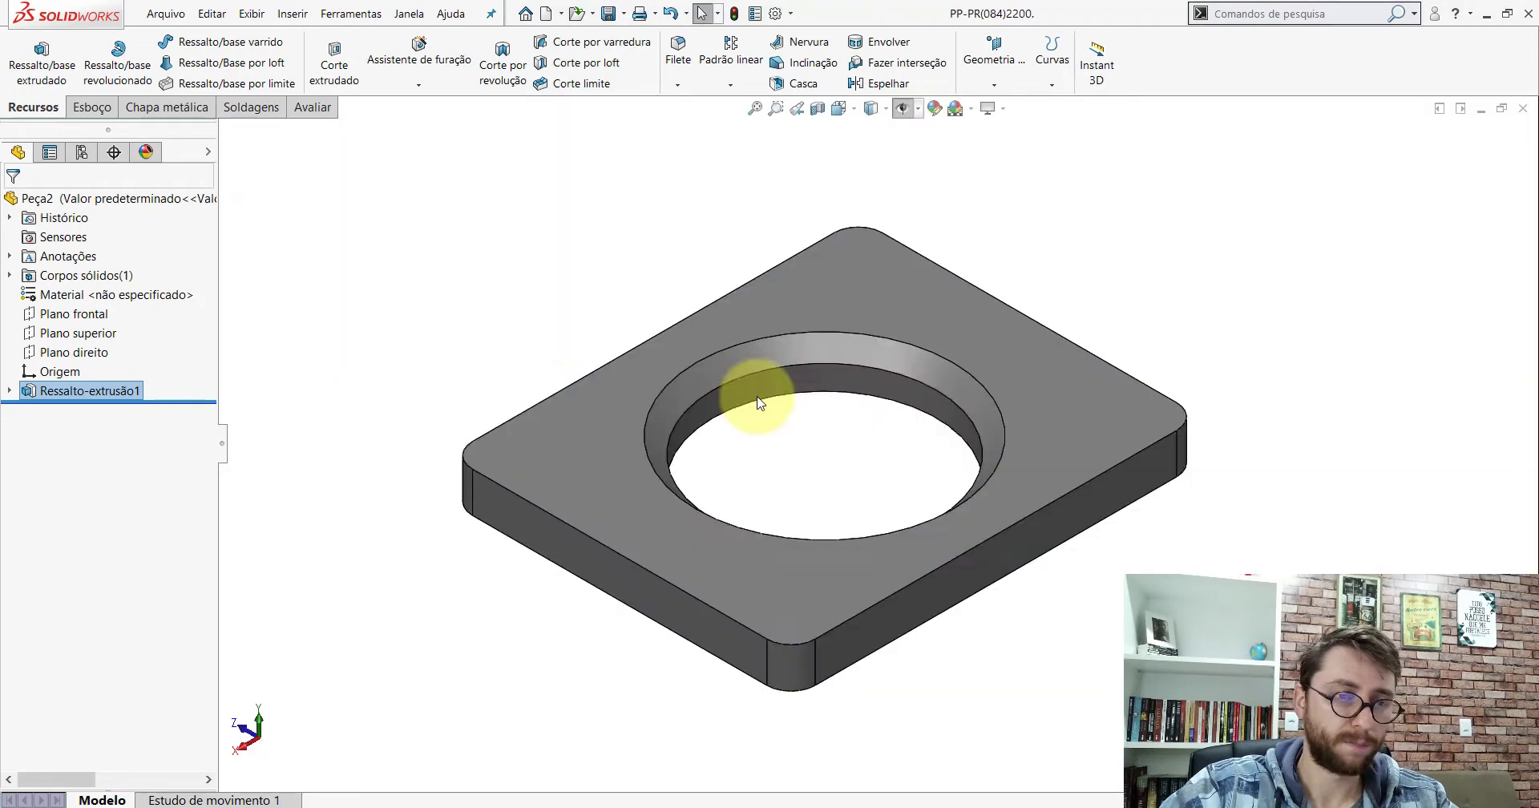
left_click(312, 106)
left_click(193, 57)
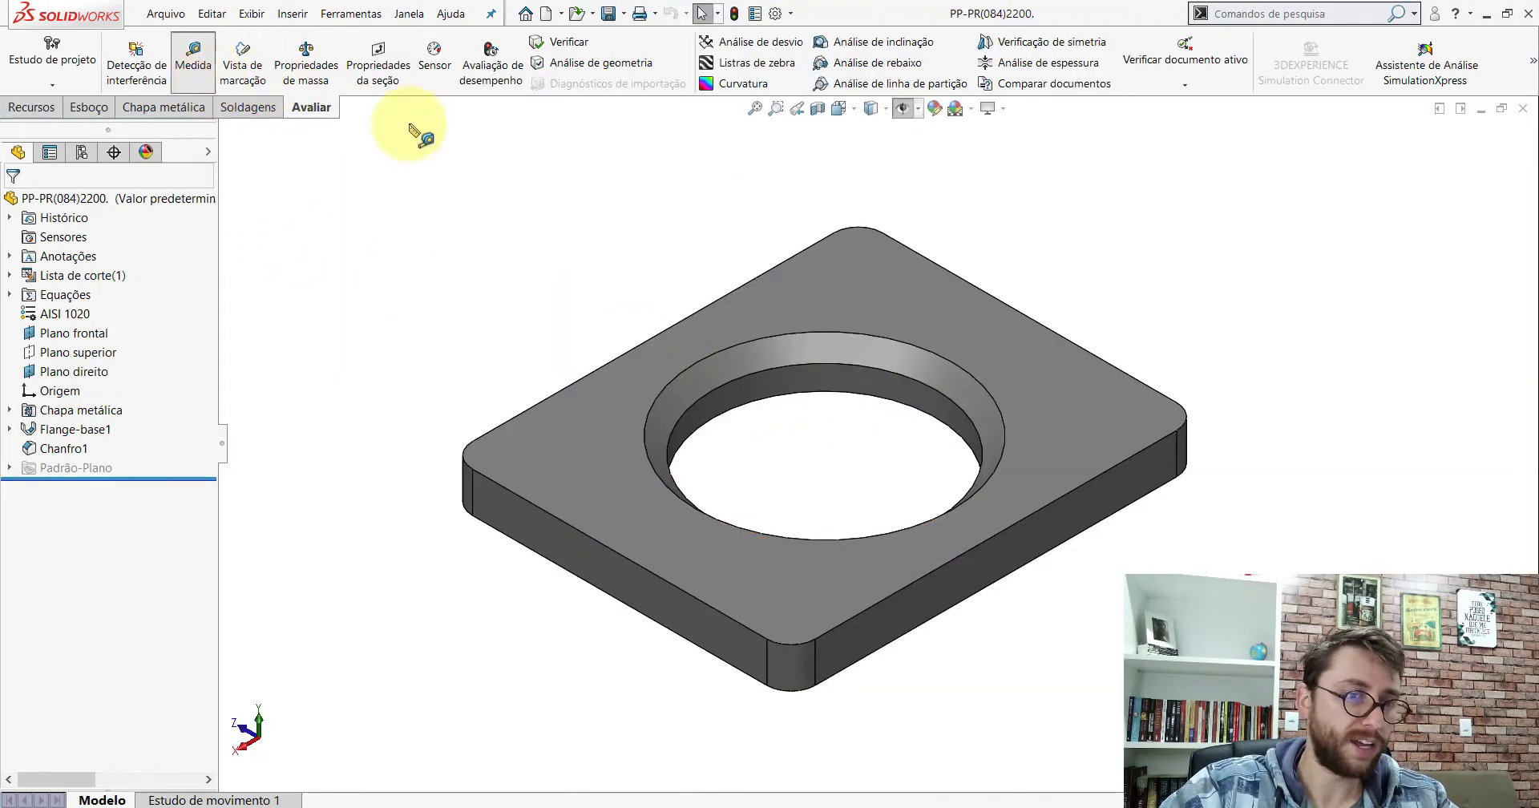
left_click(848, 309)
left_click(867, 365)
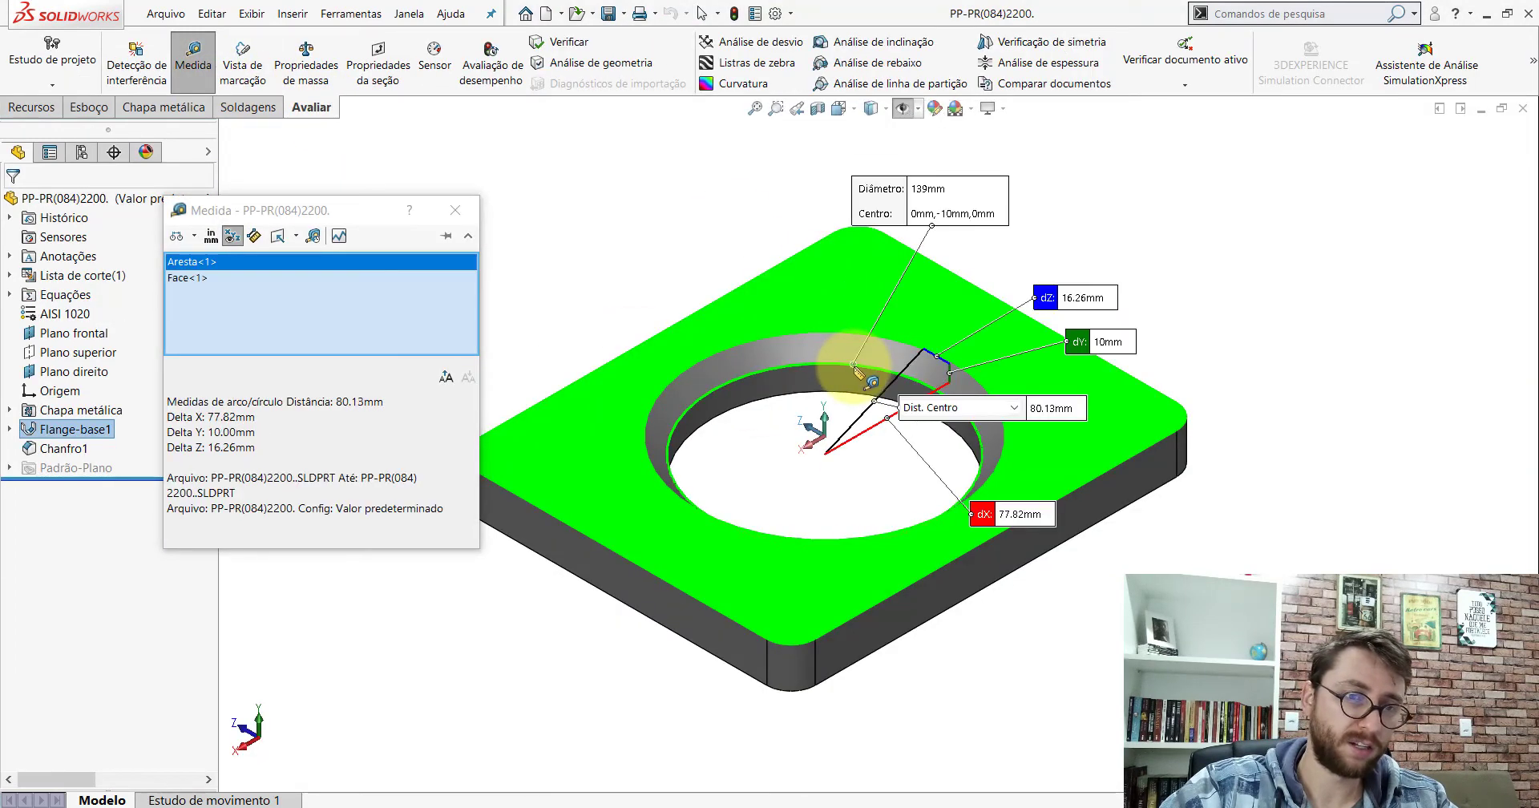
key("Escape")
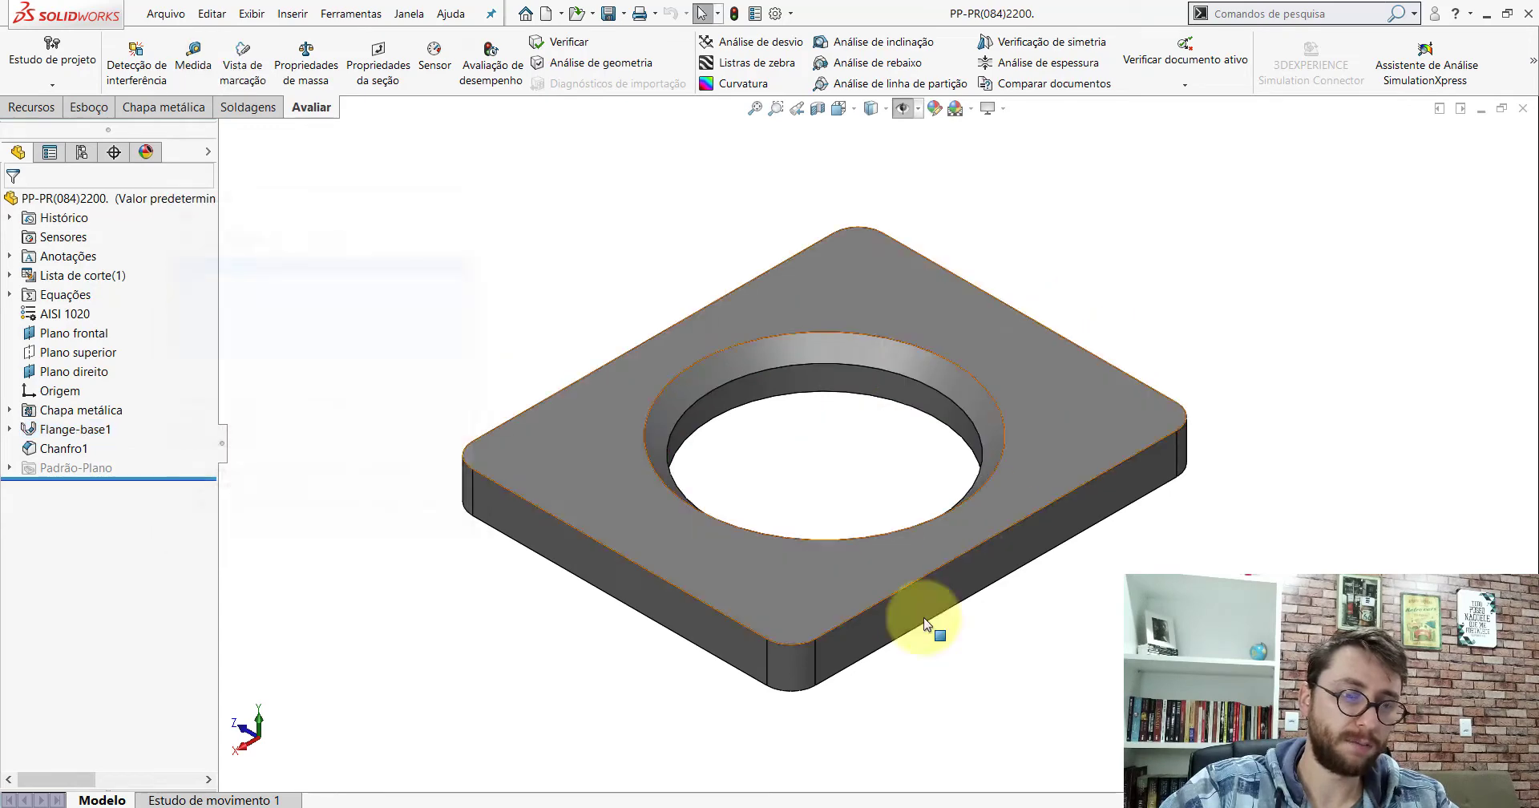
left_click(928, 757)
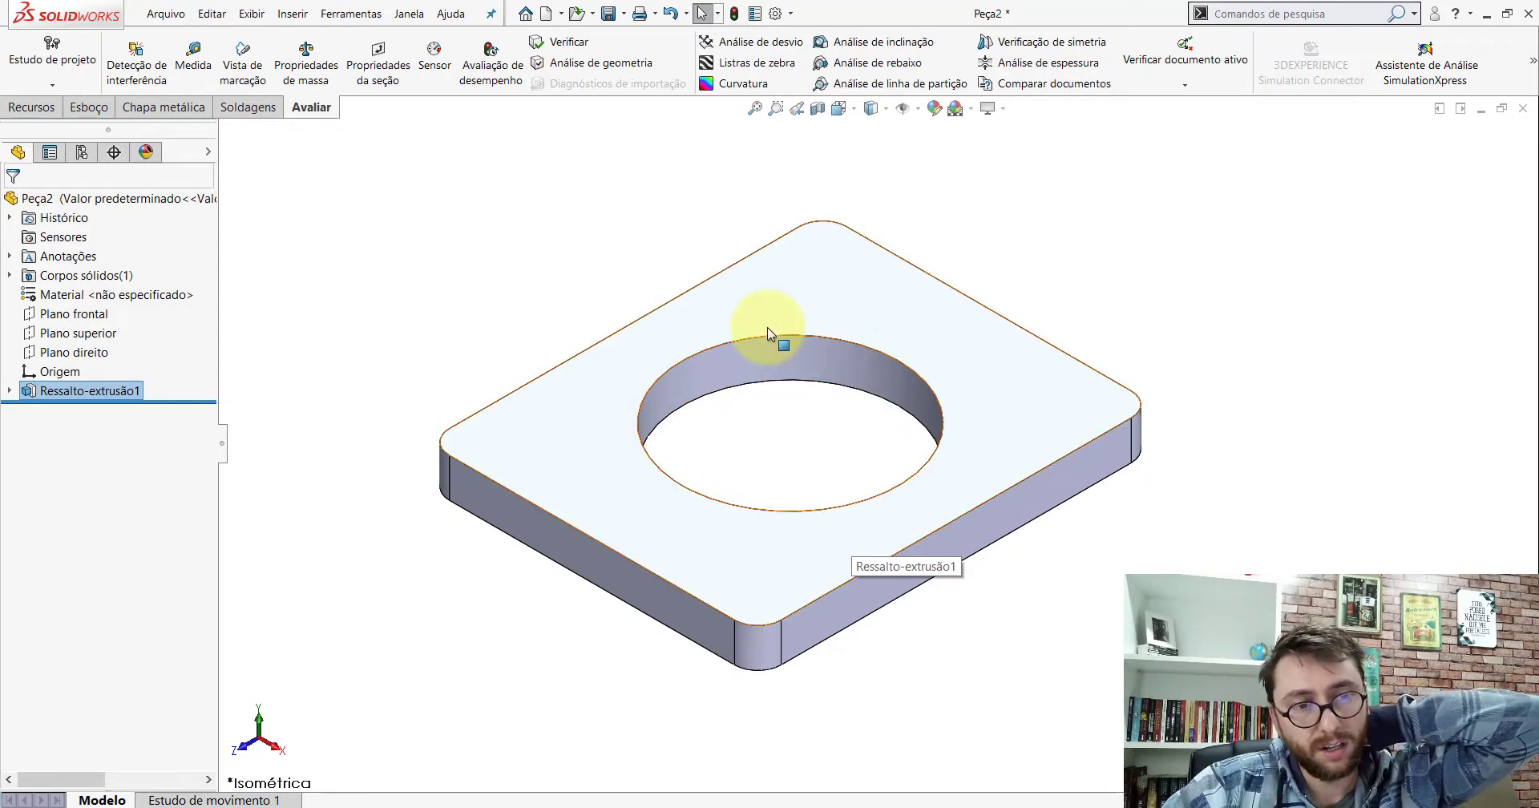
Step: Add a 10 mm × 45° chamfer to the hole's top circular edge with full preview
left_click(279, 233)
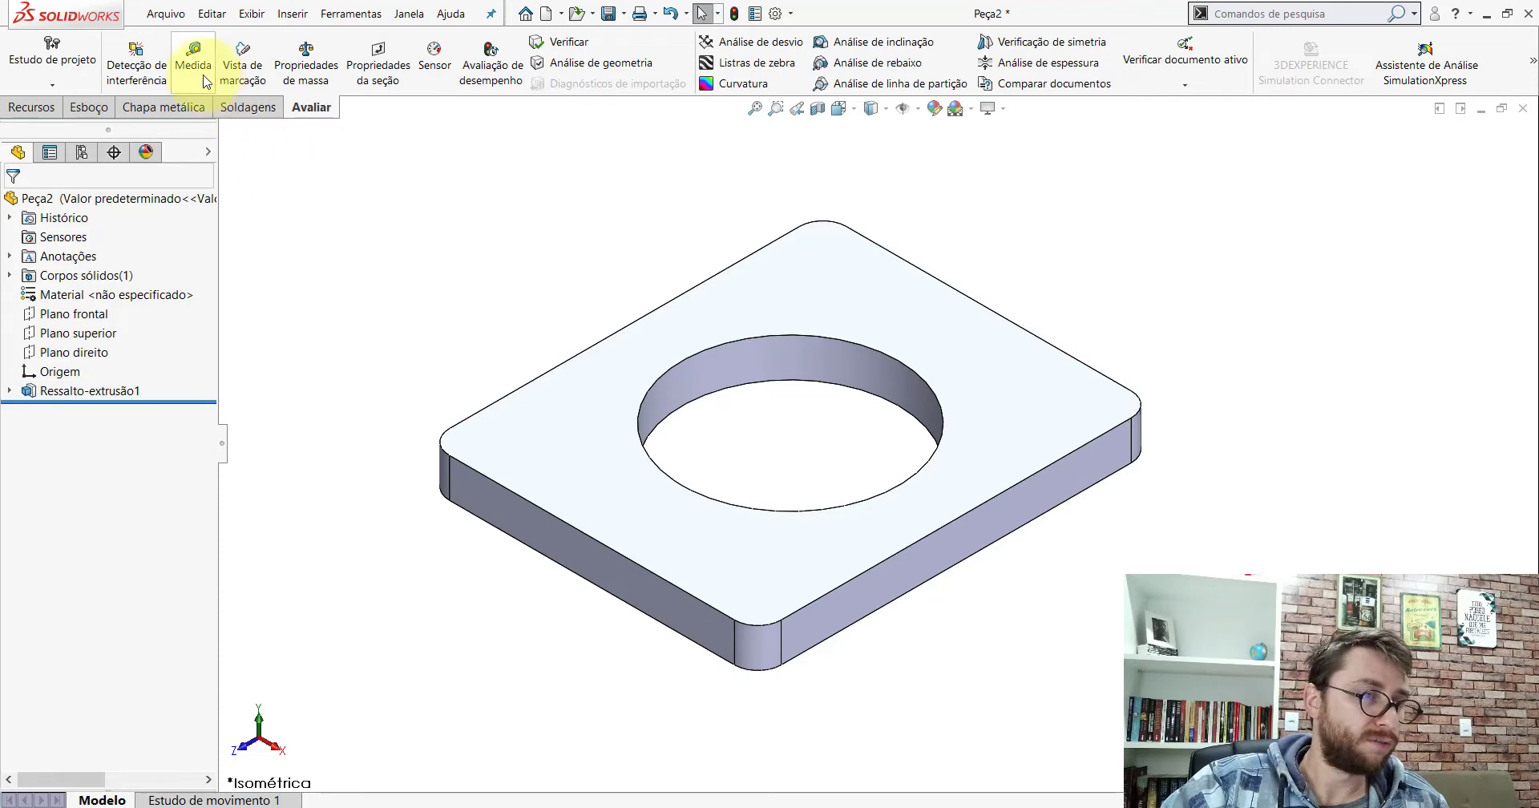
left_click(32, 107)
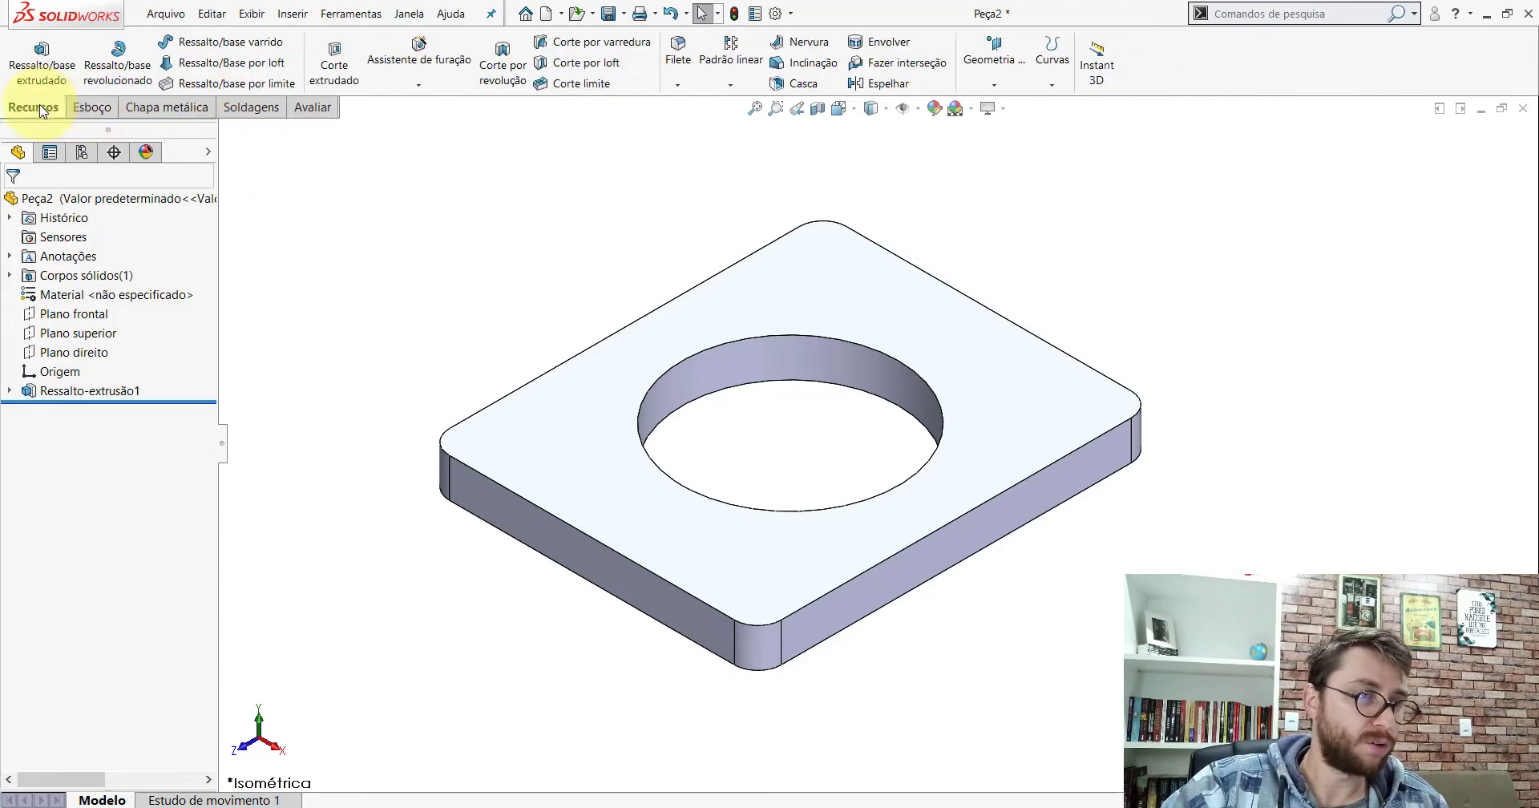
left_click(677, 87)
left_click(707, 131)
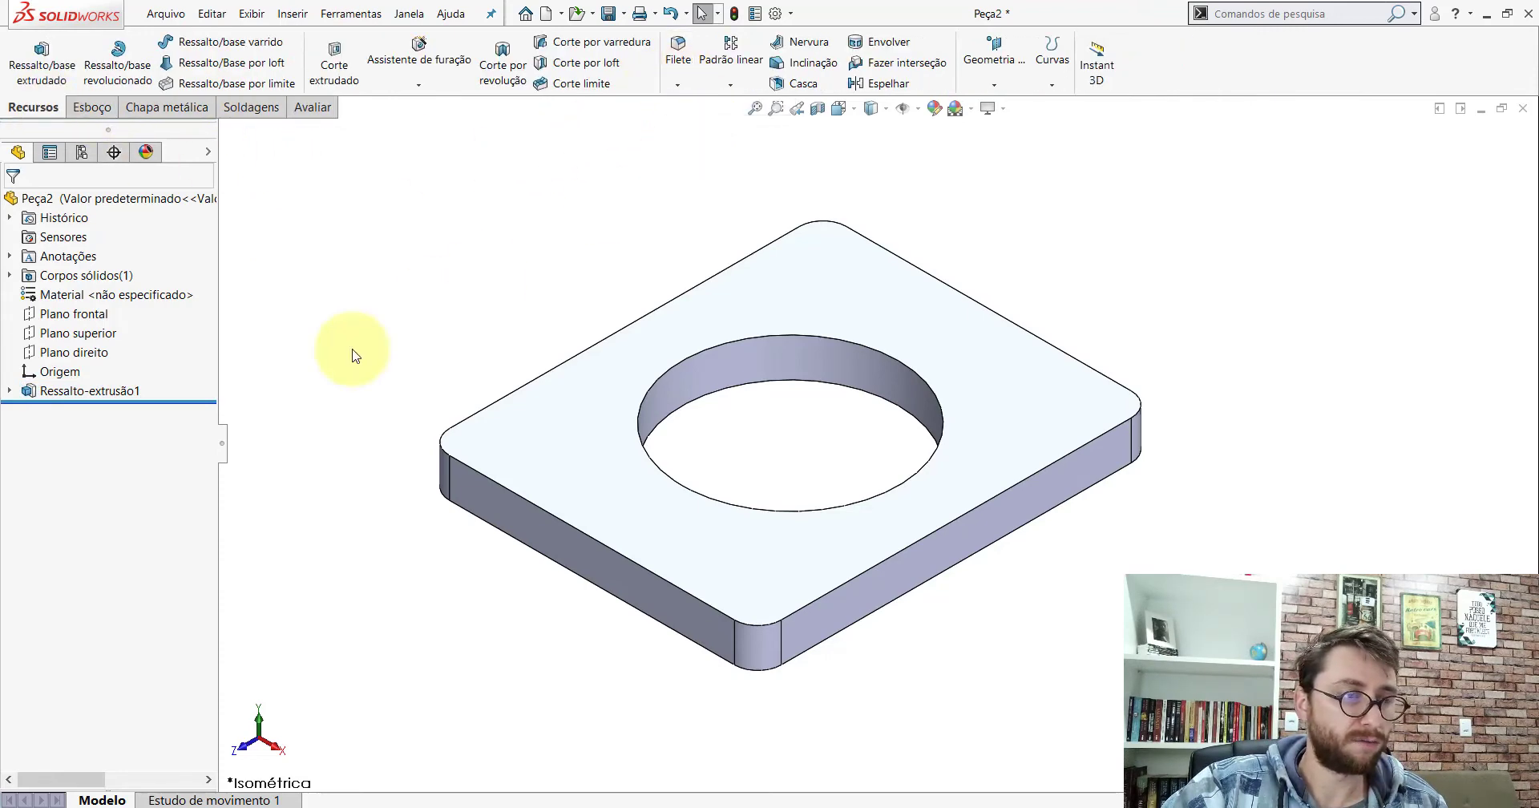
left_click(781, 338)
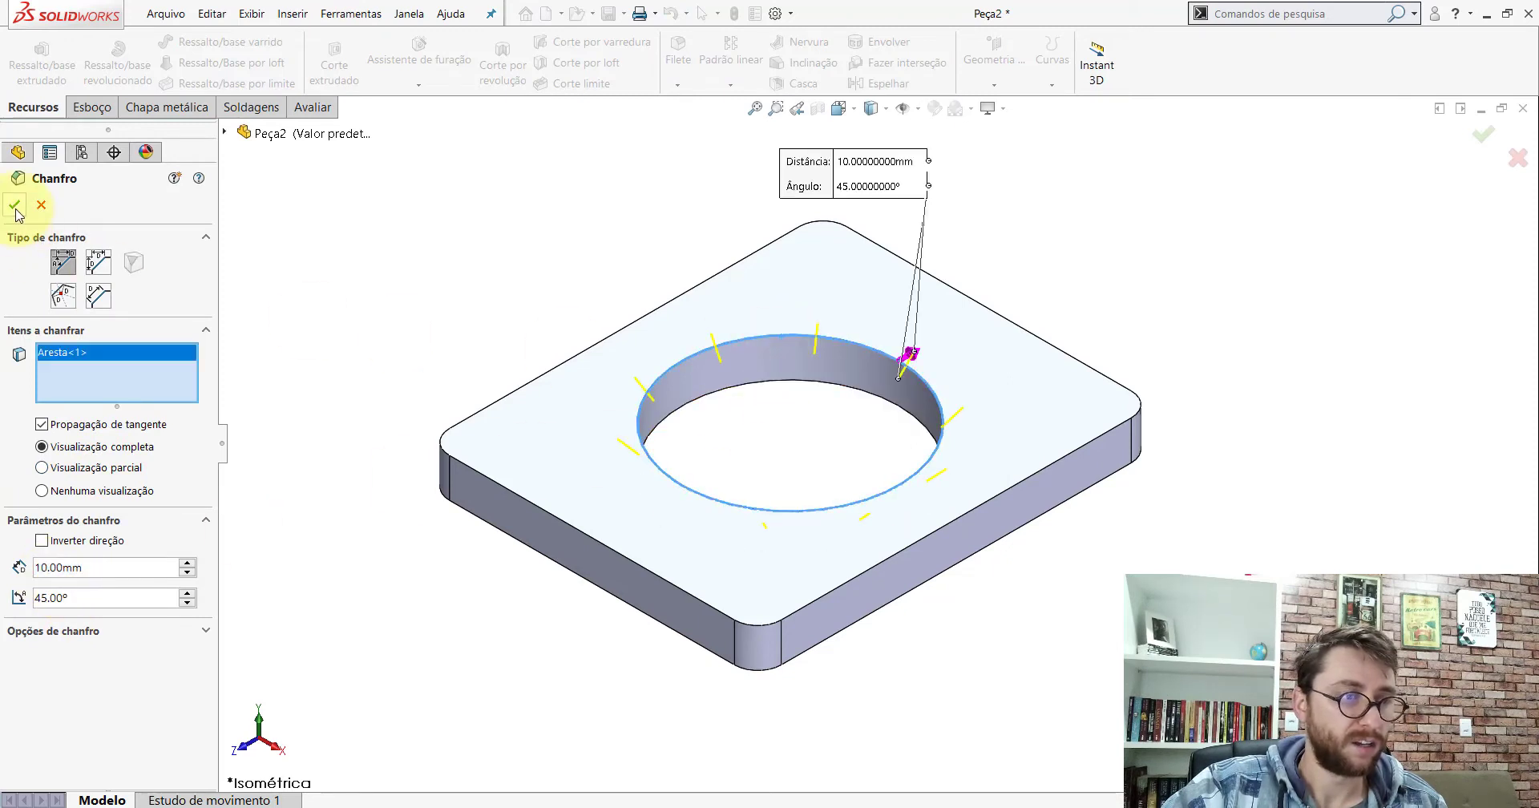
left_click(41, 447)
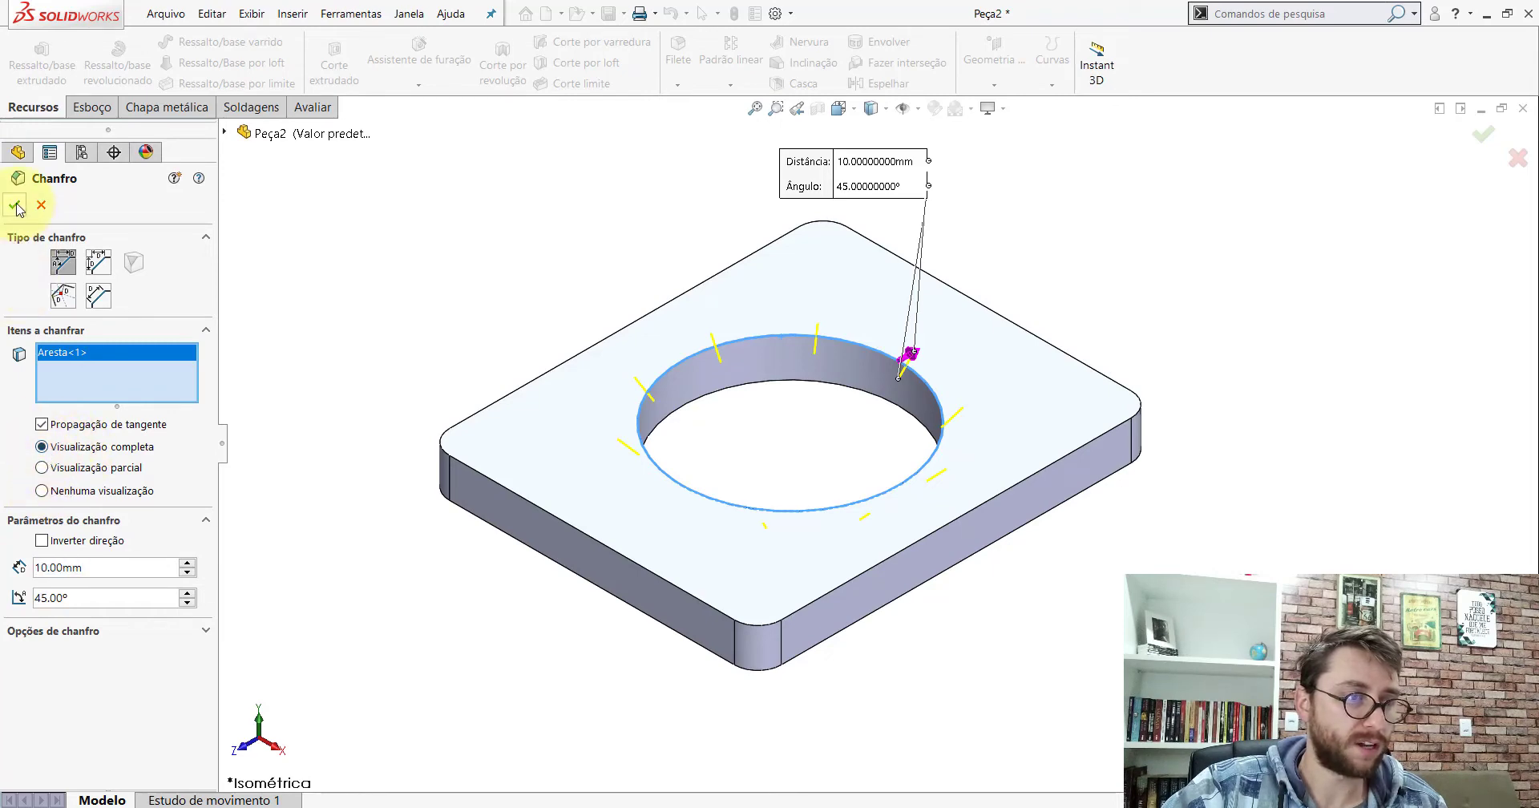
left_click(13, 204)
left_click(491, 189)
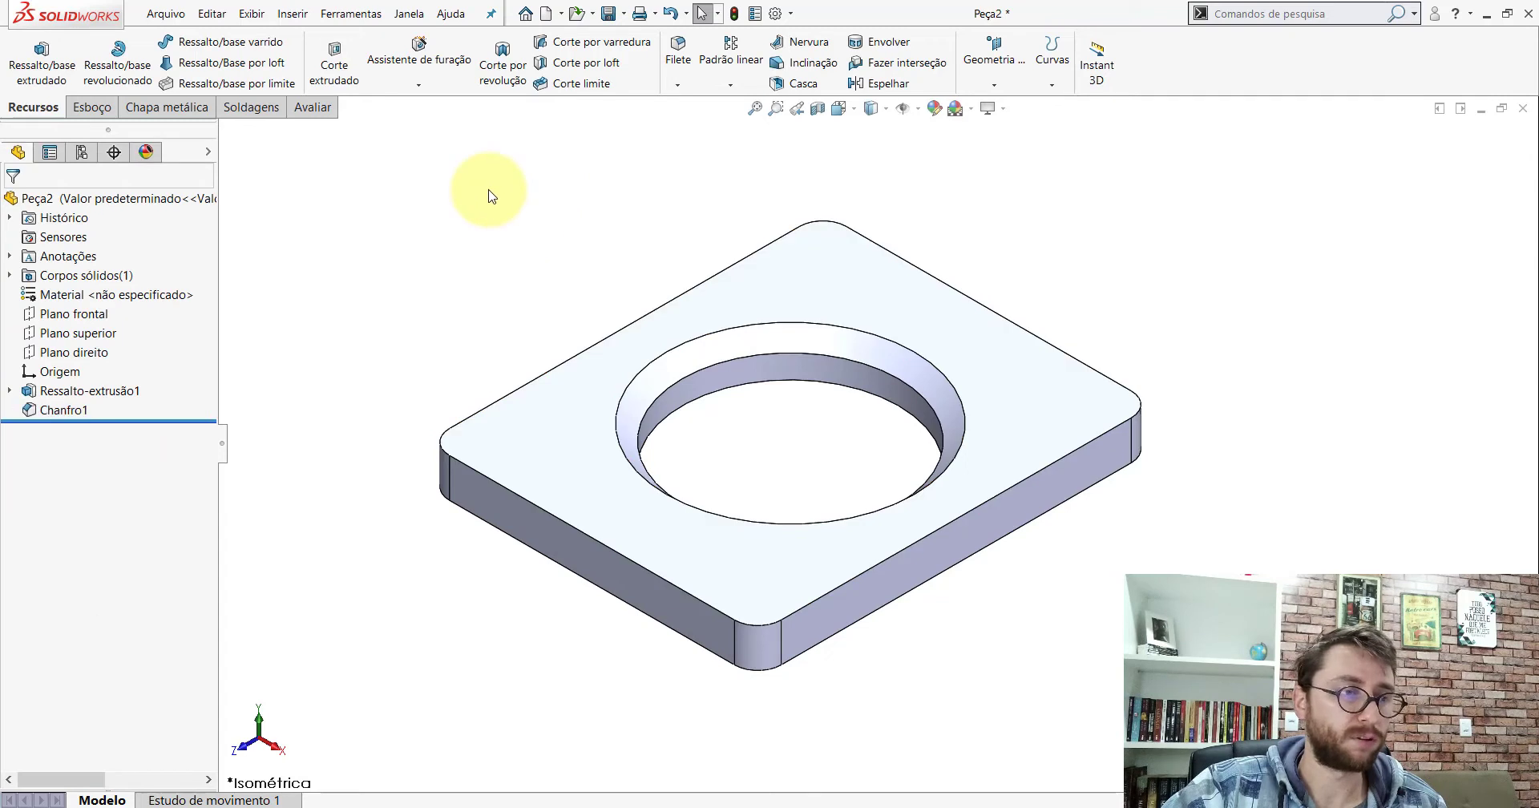
Step: Assign AISI 1020 steel as the plate's material
right_click(73, 295)
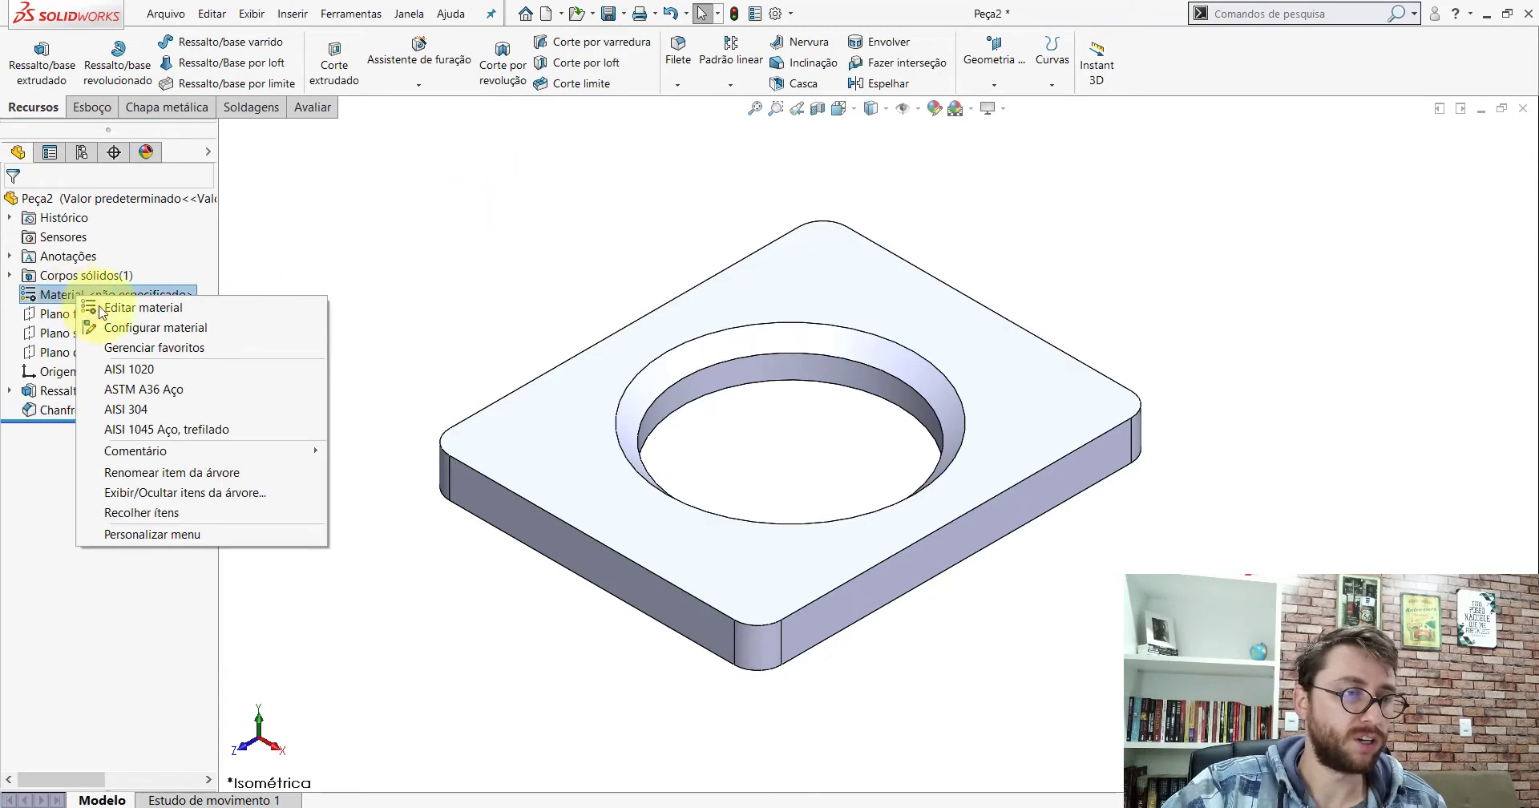
left_click(128, 368)
left_click(535, 238)
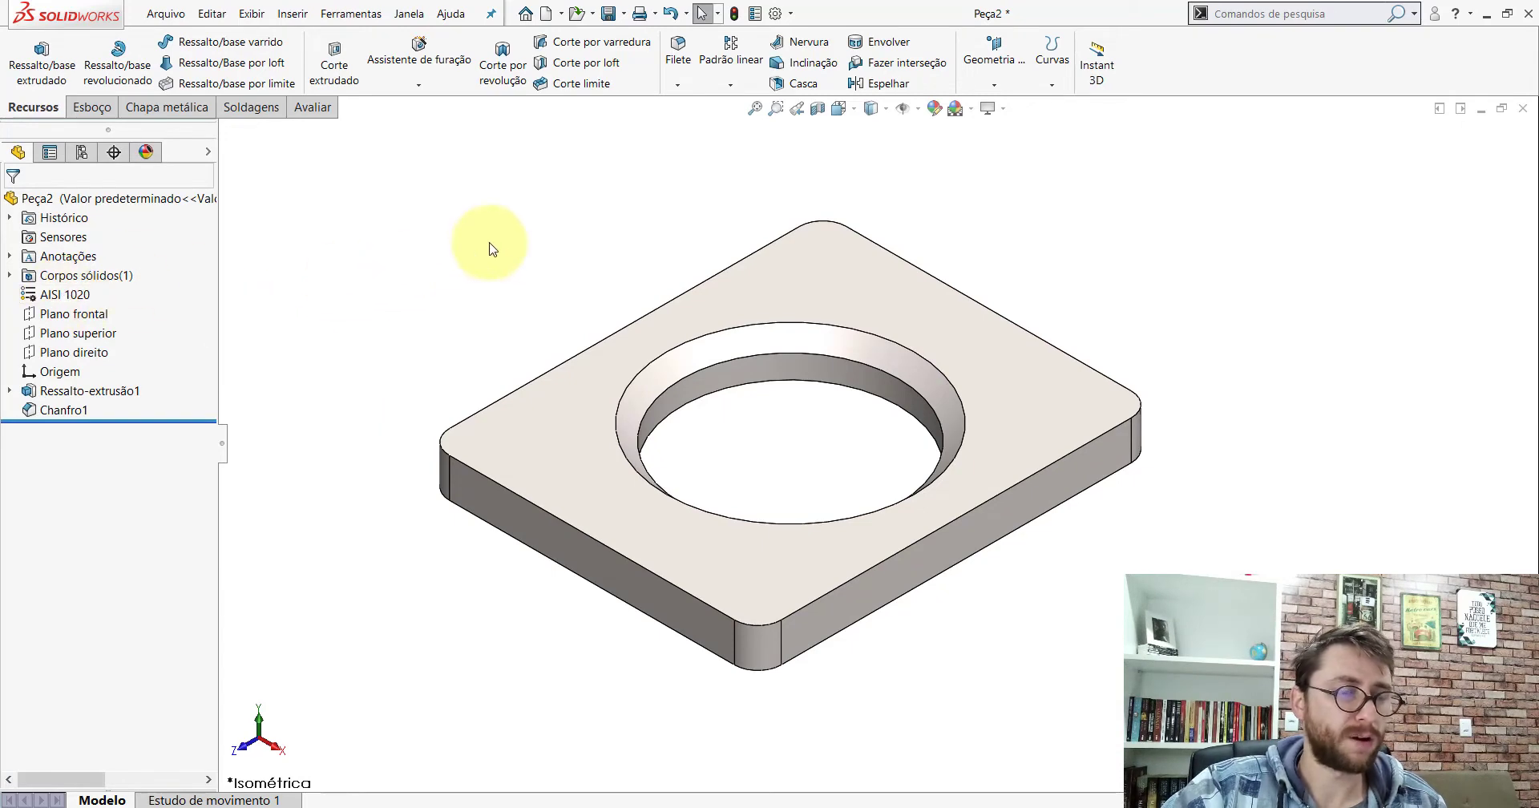
left_click(68, 317)
left_click(609, 717)
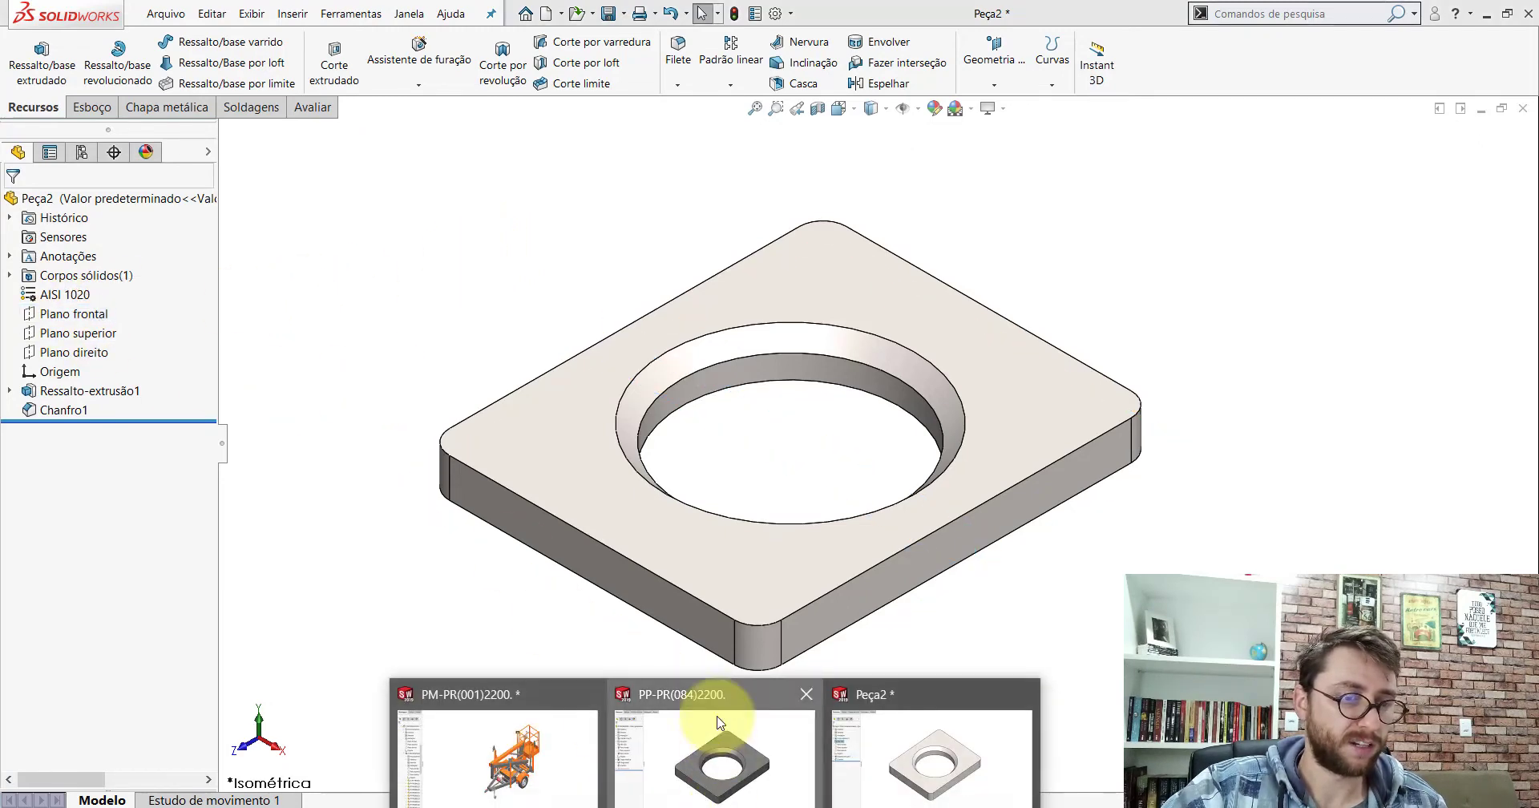
Step: Back in Peça2, make the front and right planes visible
left_click(719, 723)
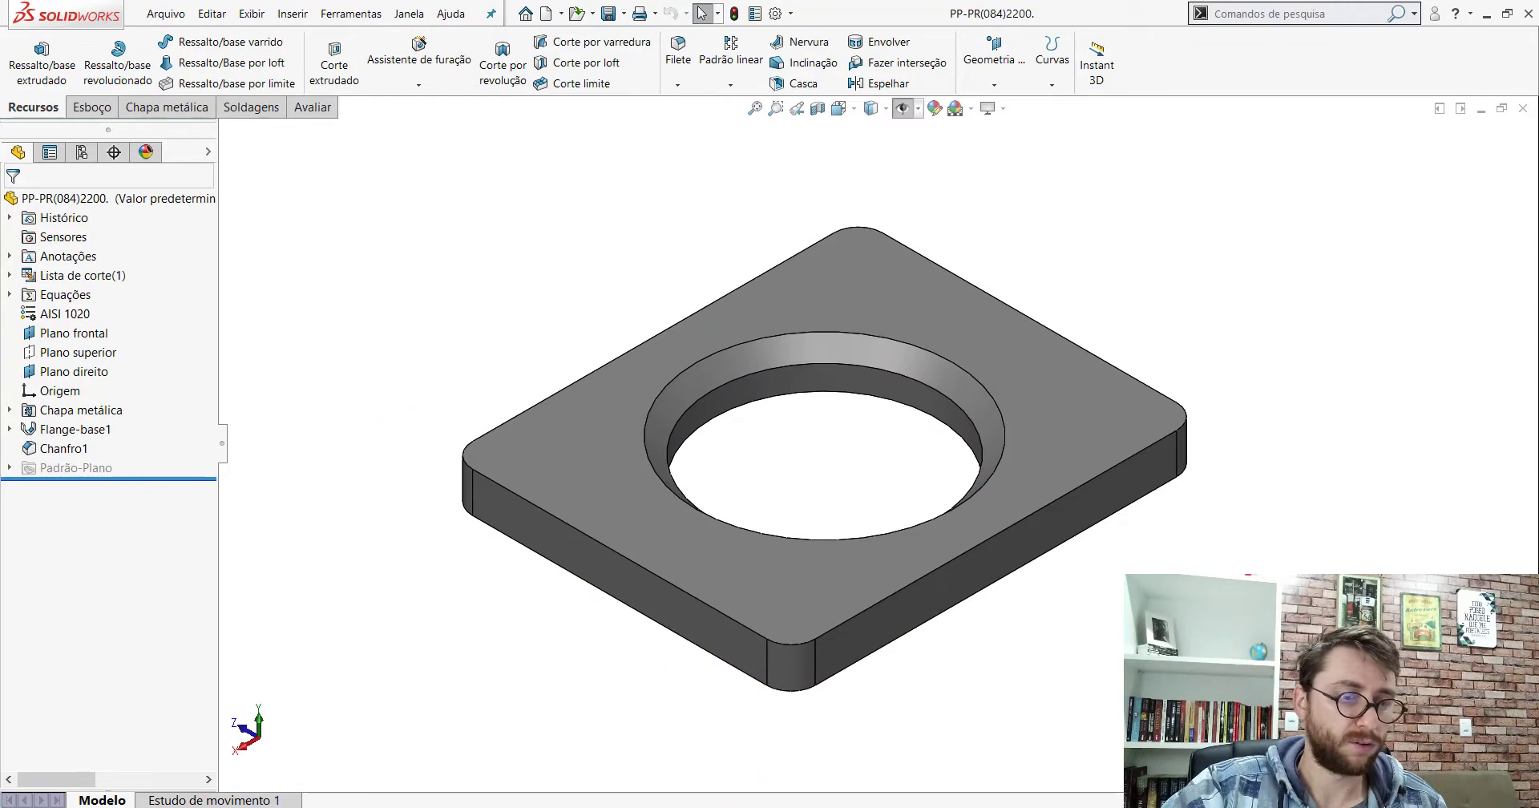
left_click(869, 749)
mouse_move(78, 353)
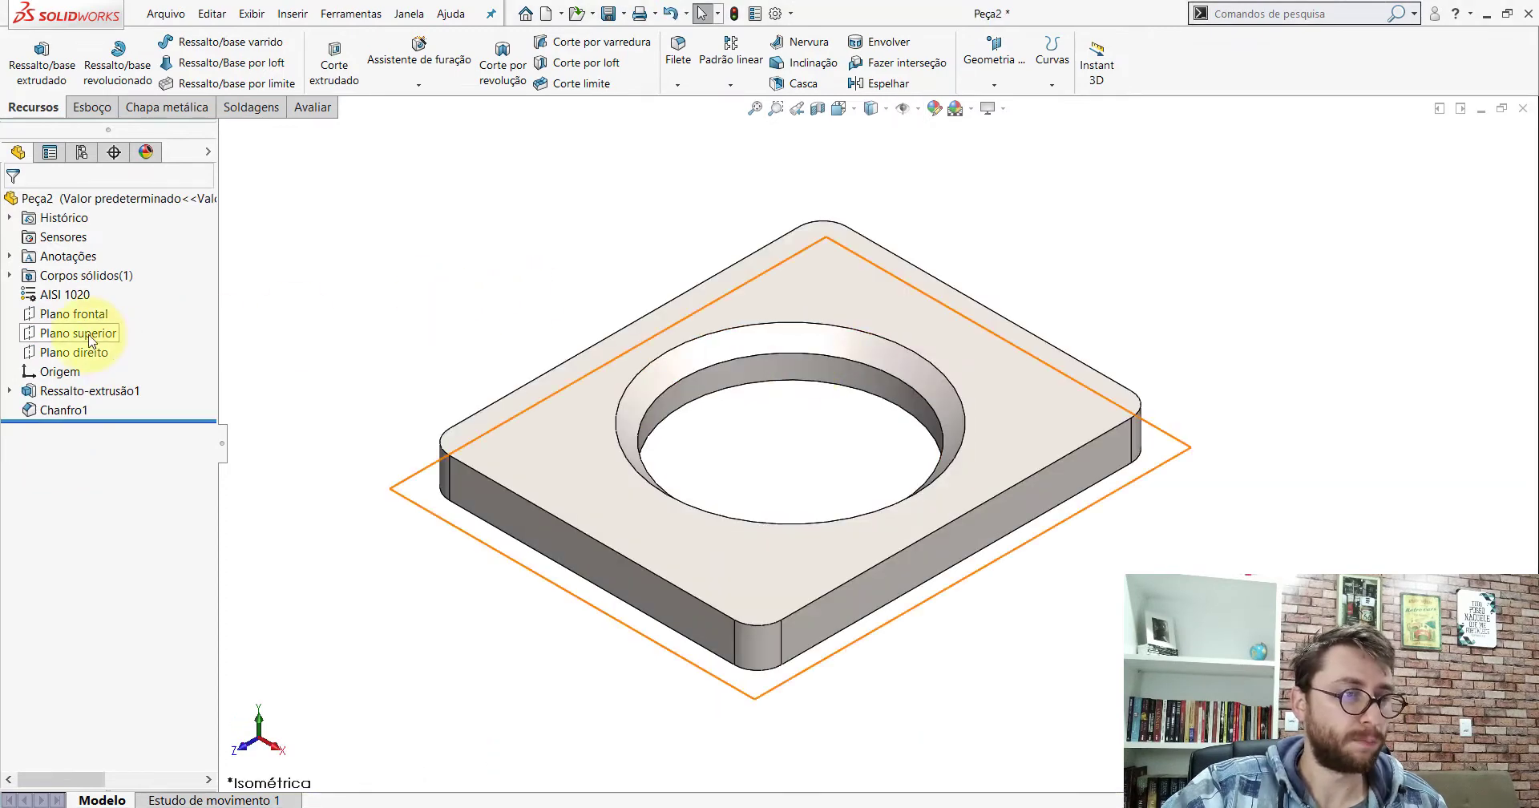
left_click(92, 314)
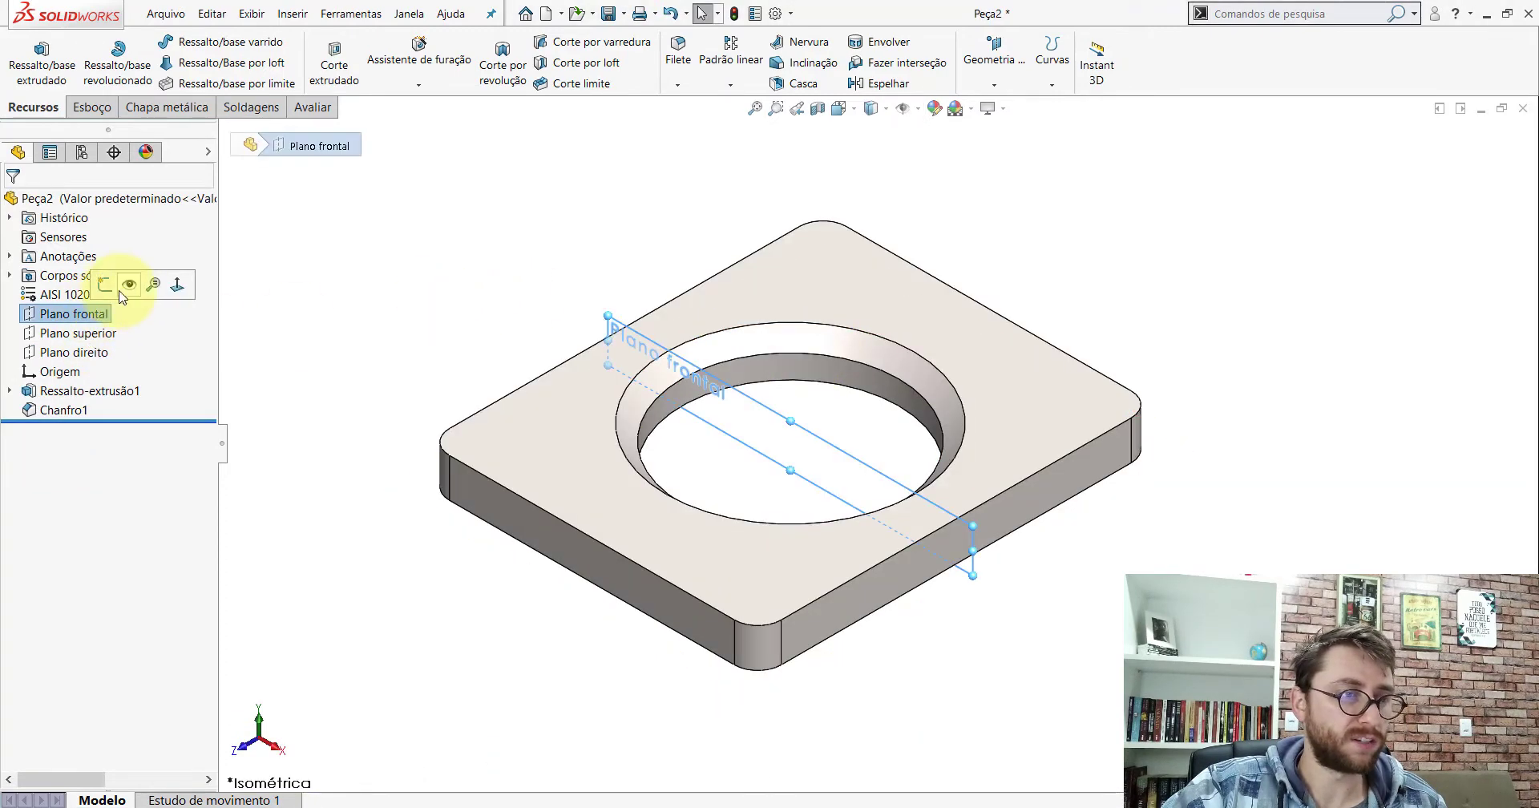
left_click(90, 354, "ctrl")
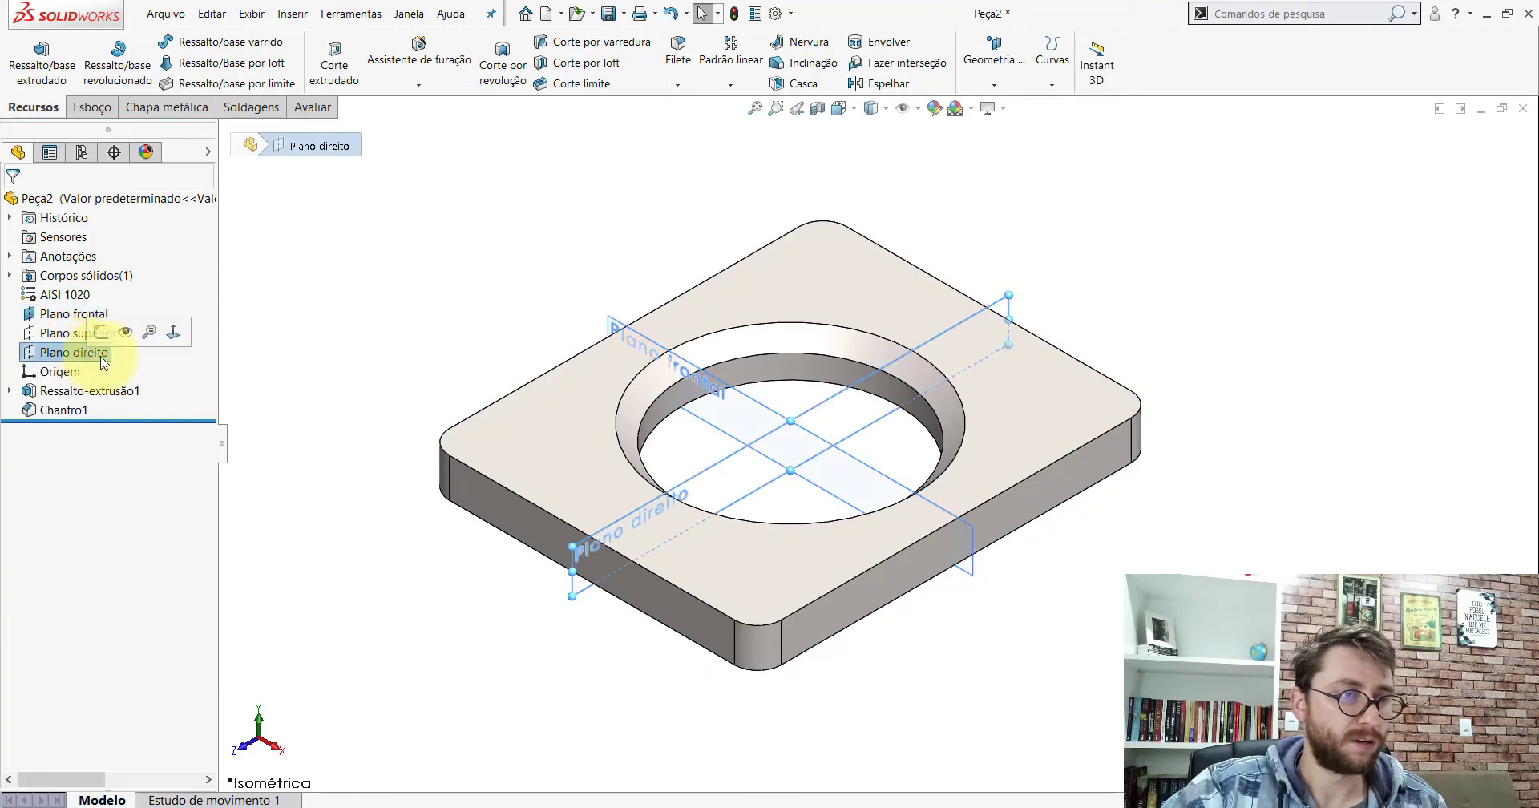
left_click(131, 334)
left_click(416, 261)
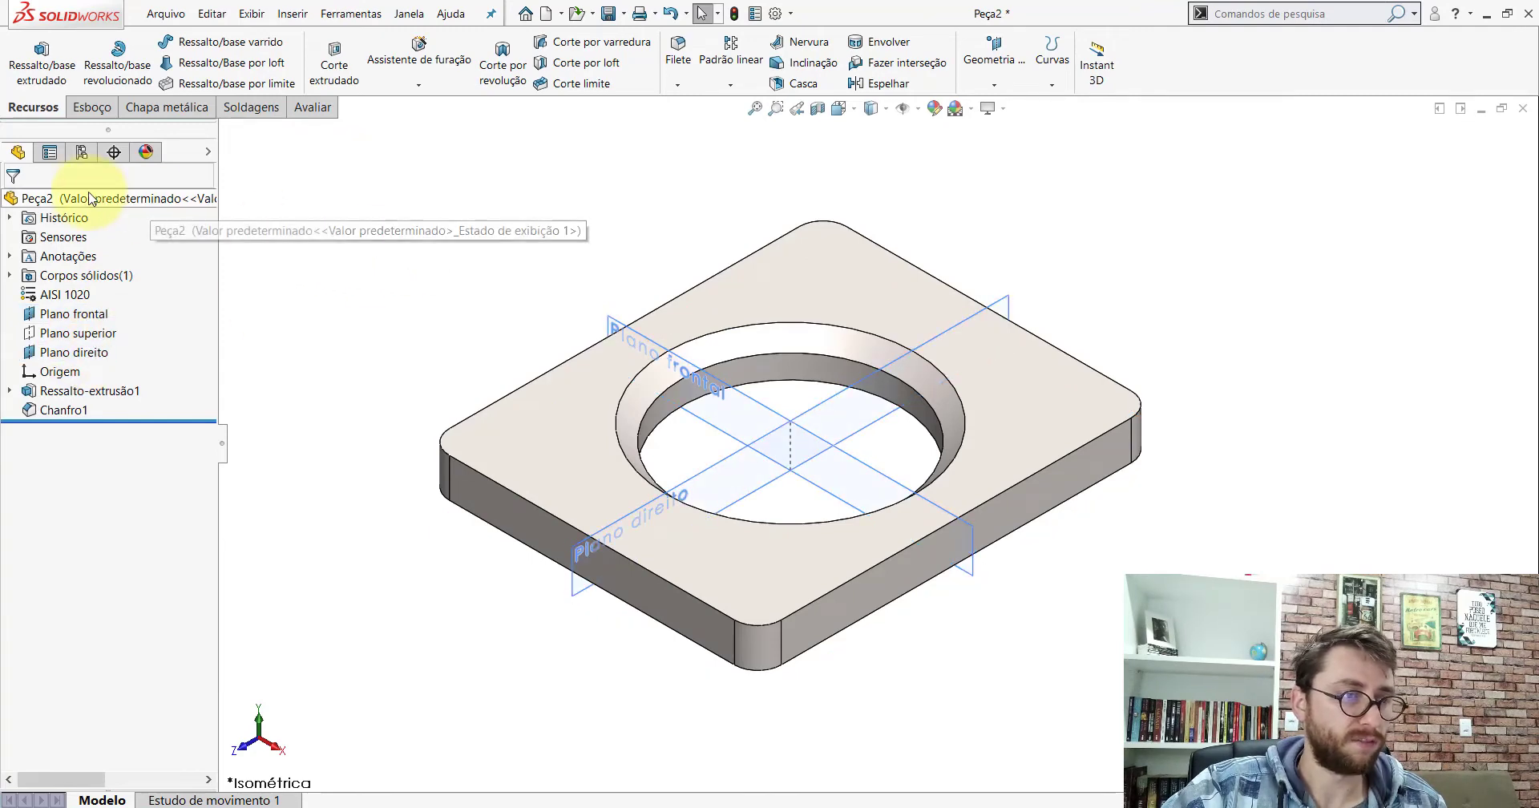
Step: Make the whole part dark grey and start saving it
right_click(48, 199)
left_click(152, 157)
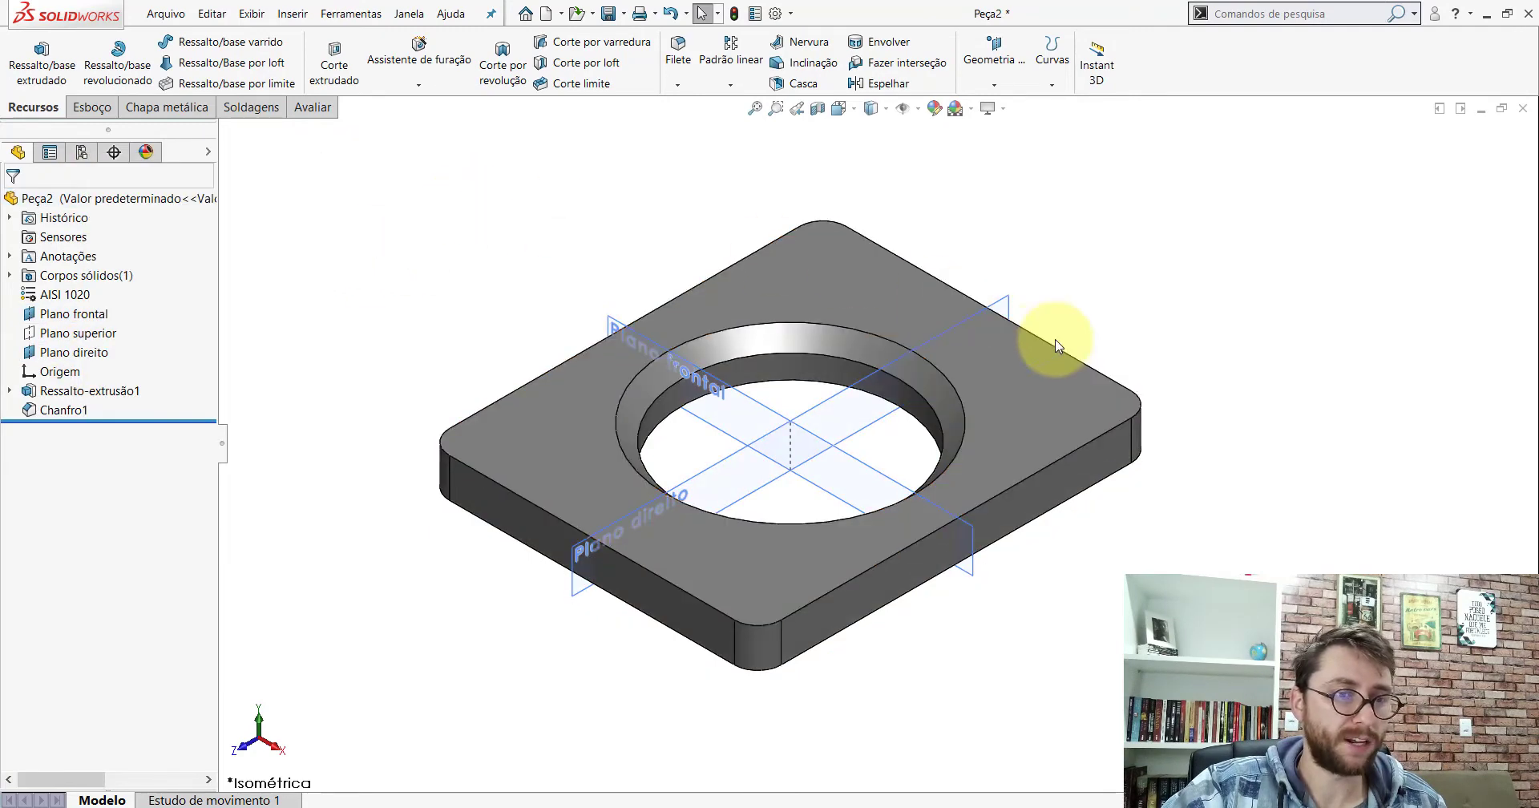
left_click(608, 13)
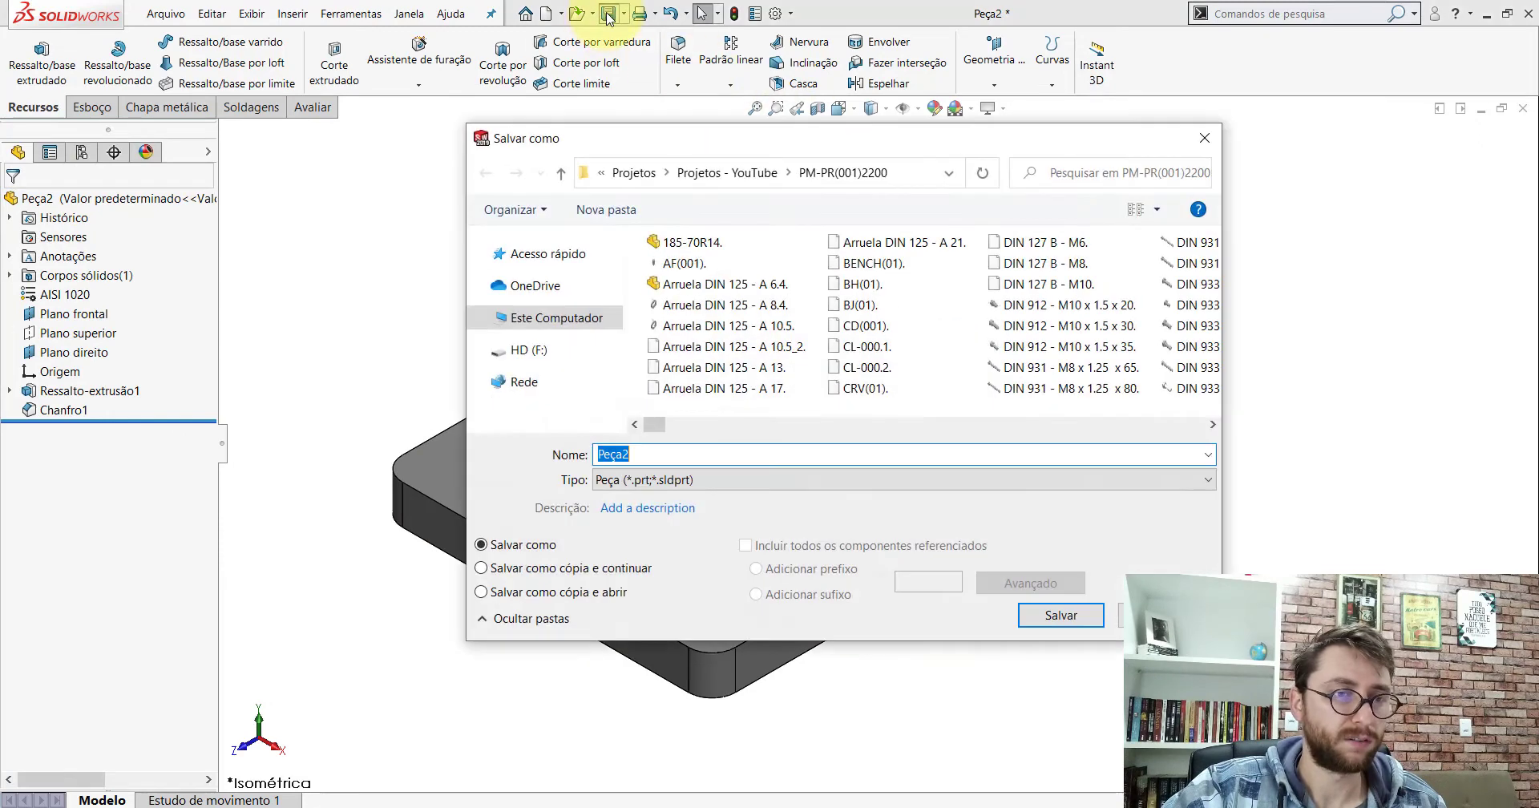
Step: Save the part as PP-PR(084)2200 in the desktop's PM-PR(001)2200 folder
left_click(480, 255)
left_click(549, 278)
left_click(479, 254)
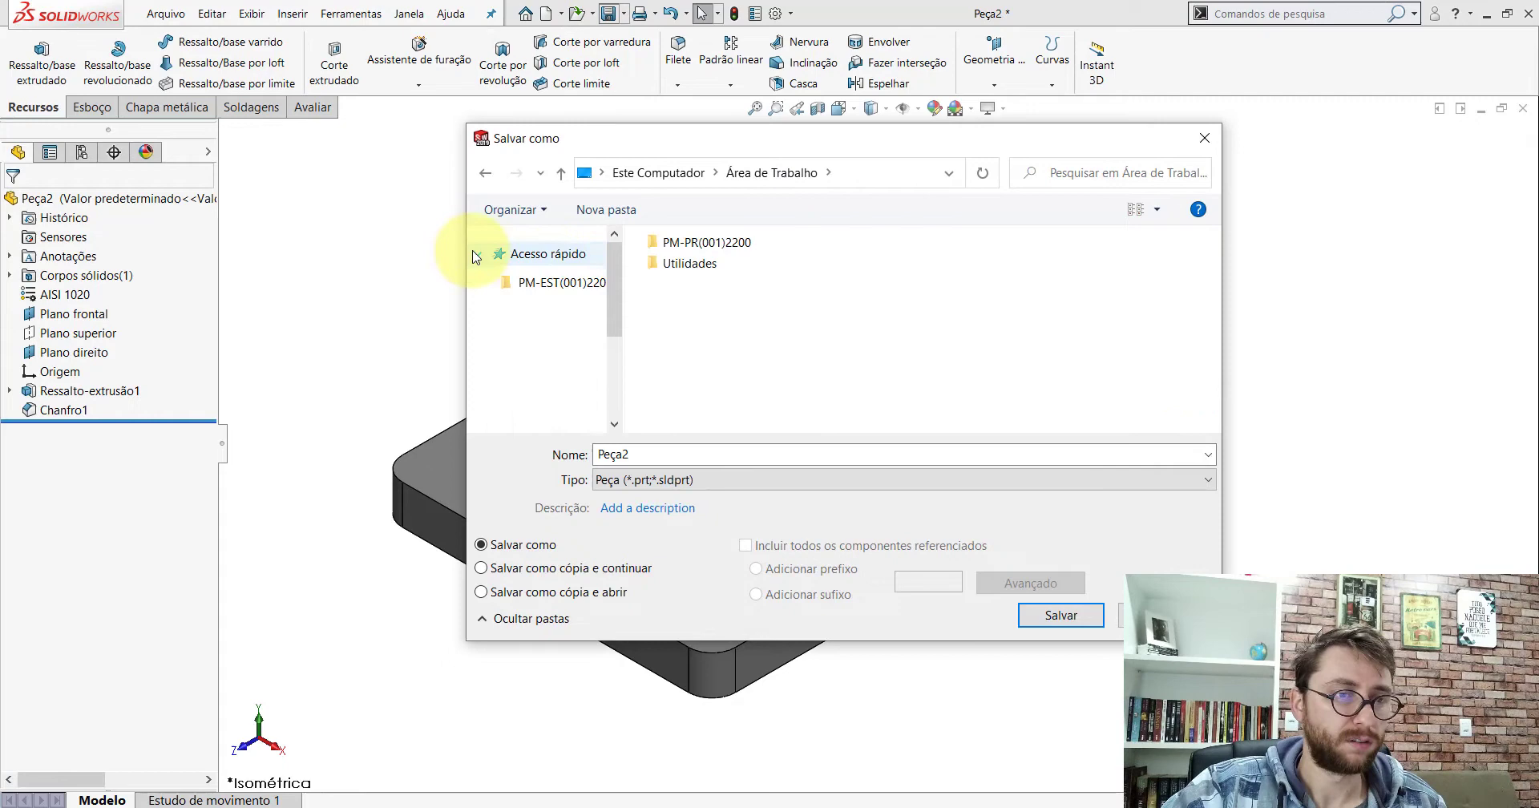
double_click(731, 249)
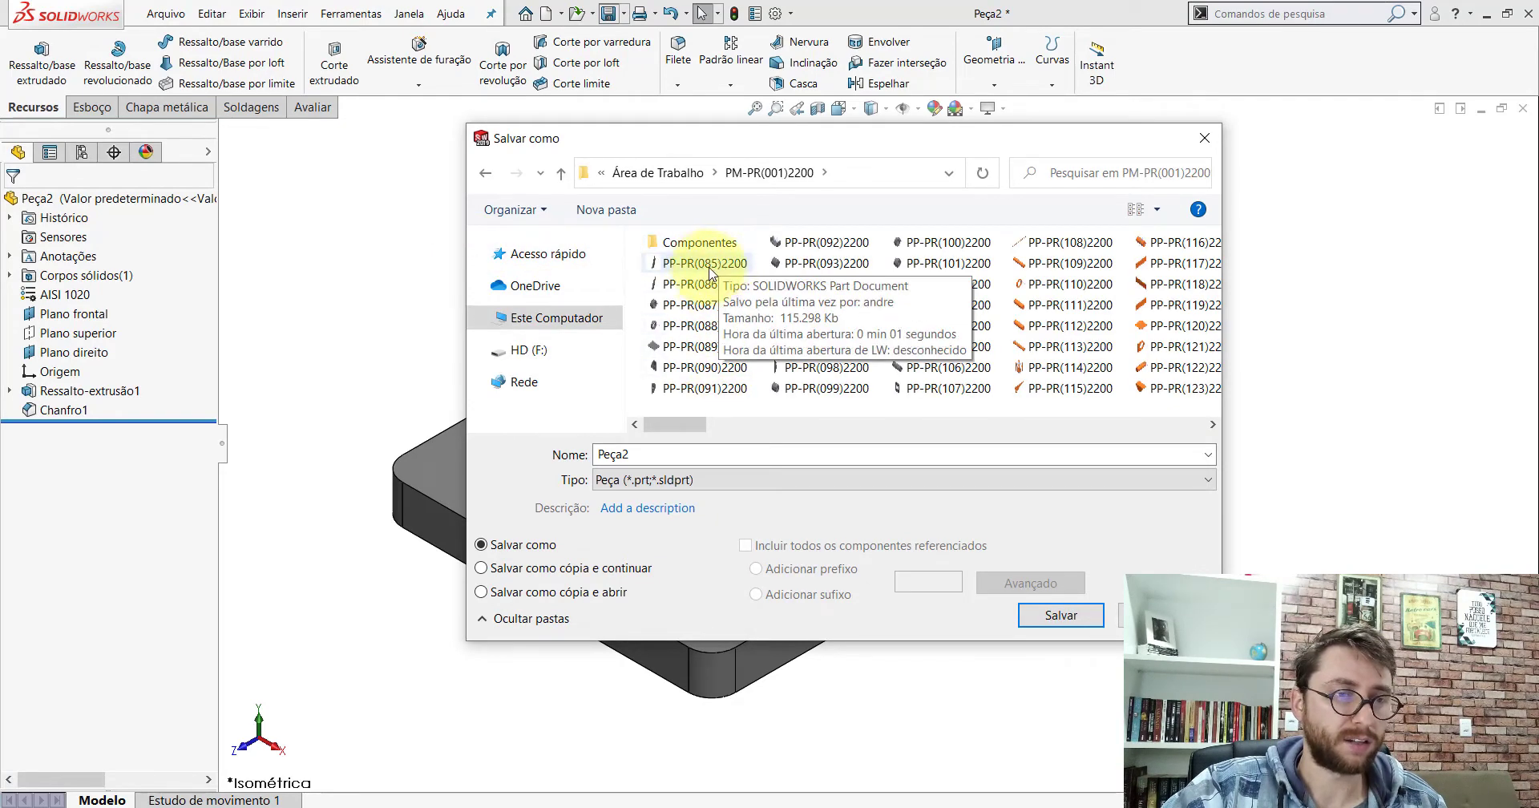
left_click(712, 265)
left_click(712, 454)
left_click(711, 454)
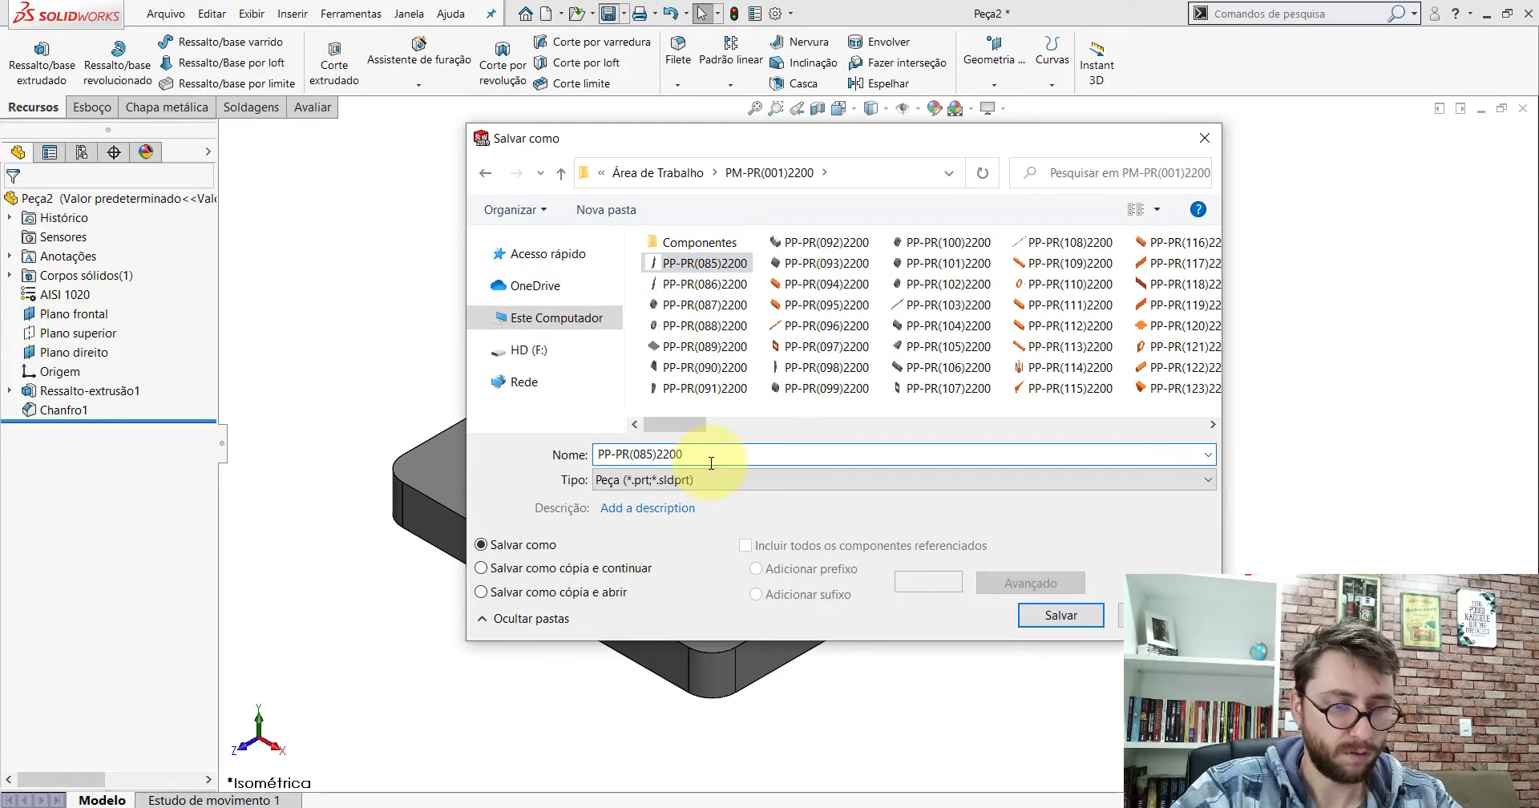
type("4")
key("Return")
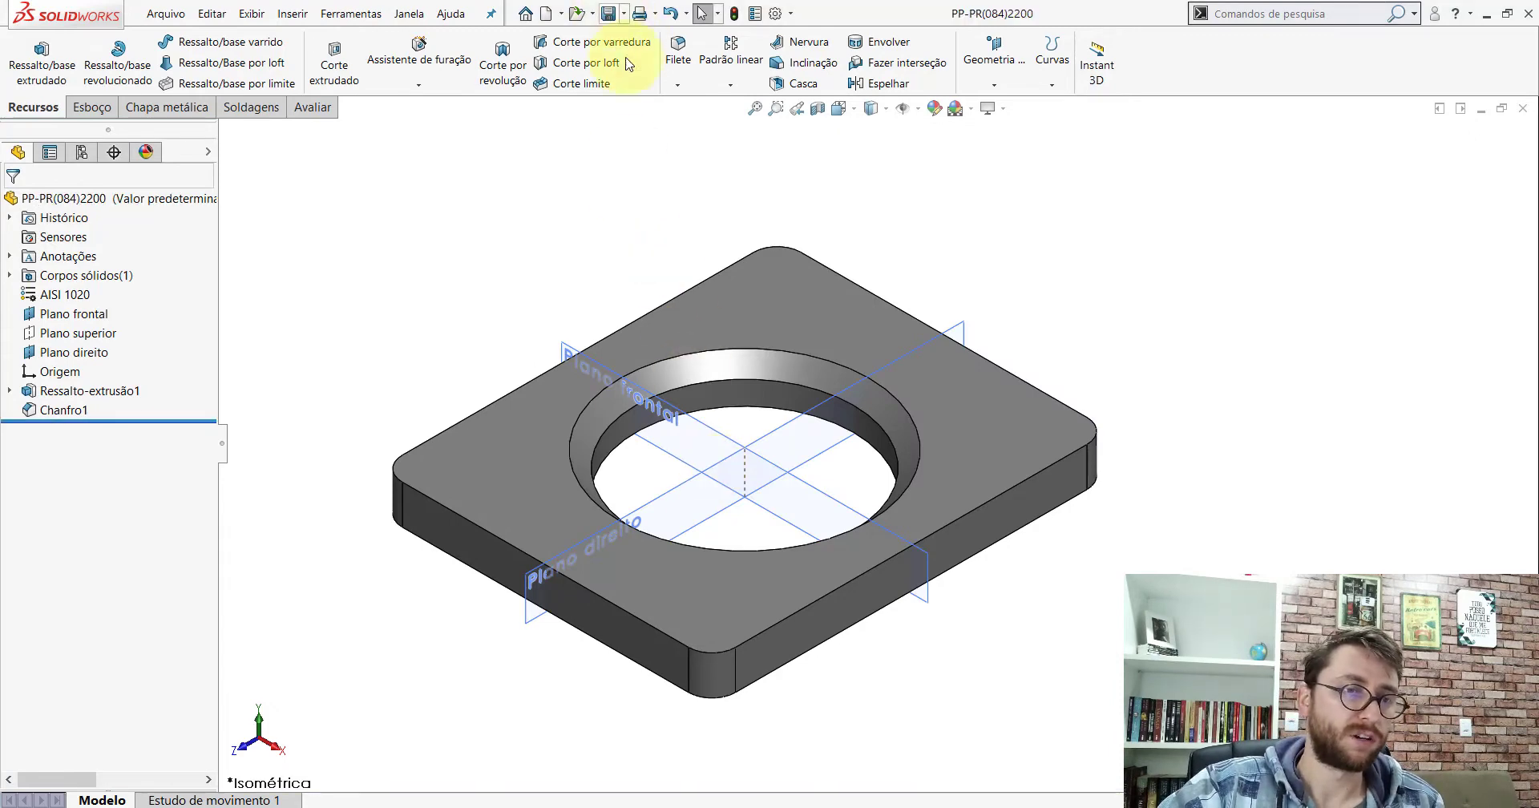
Step: Close the plate and reference part windows and zoom in on the assembly's boom pivot
left_click(1523, 108)
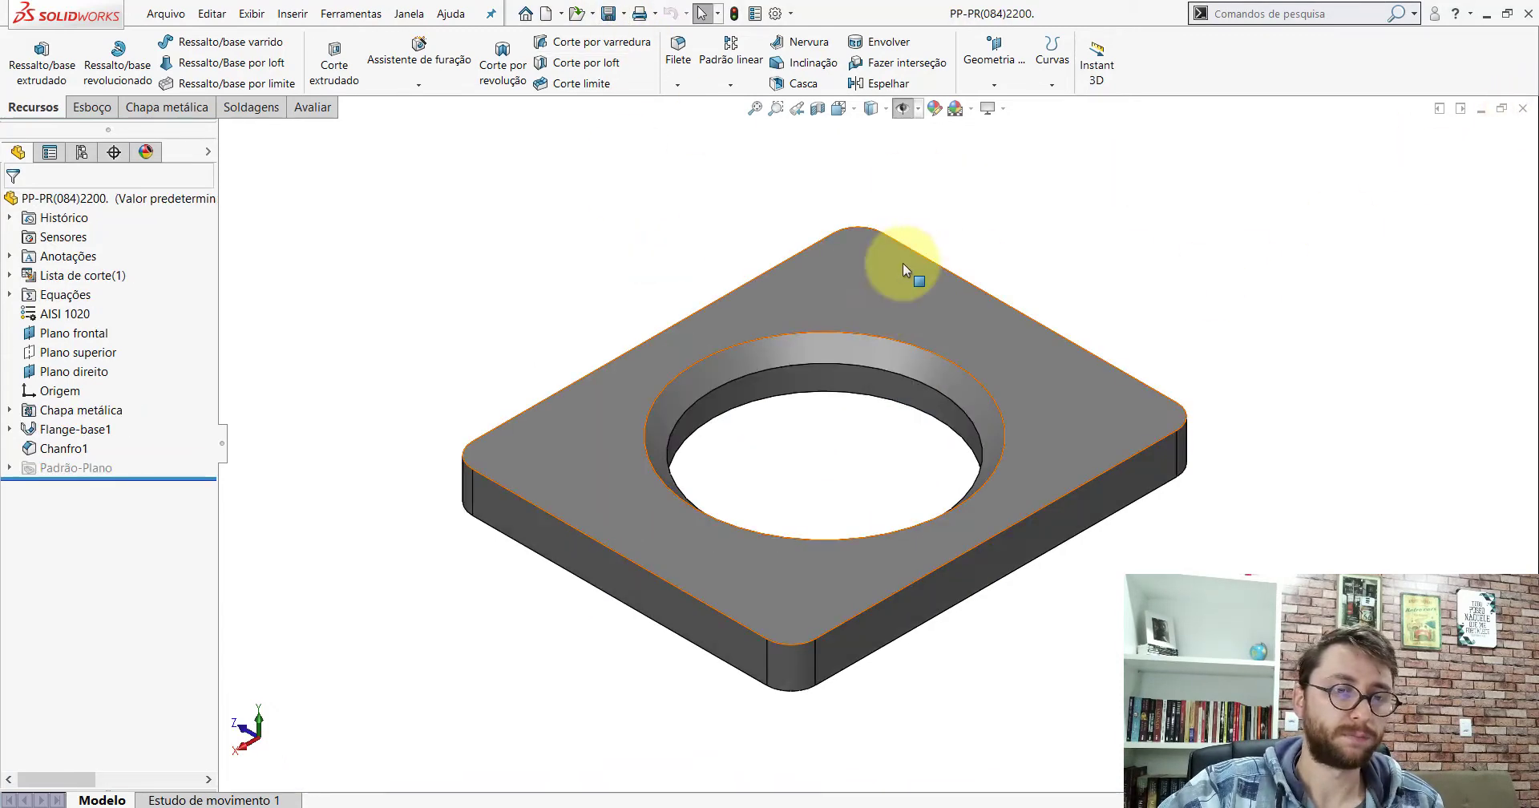
left_click(1523, 109)
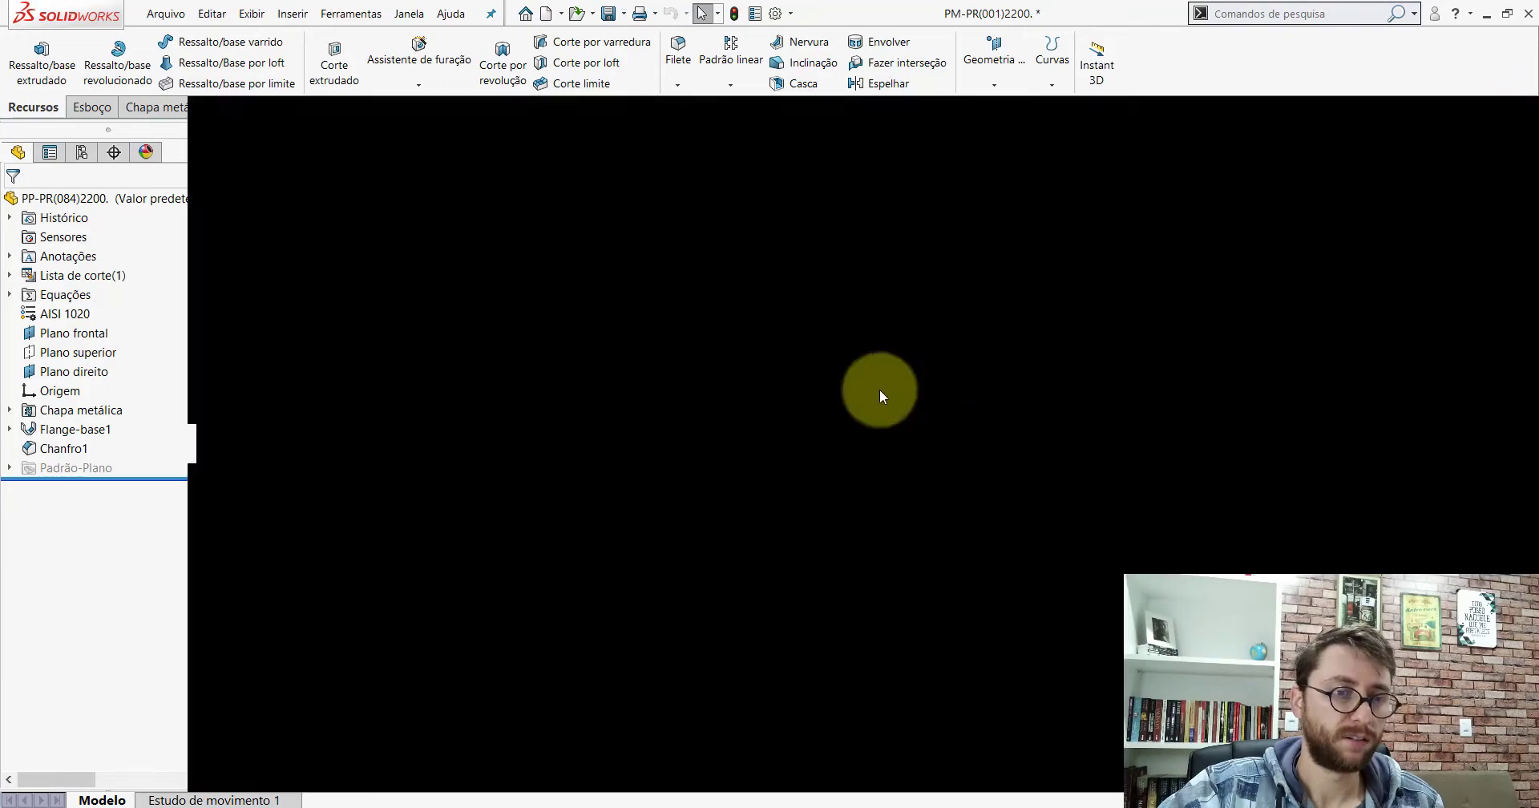
key("f")
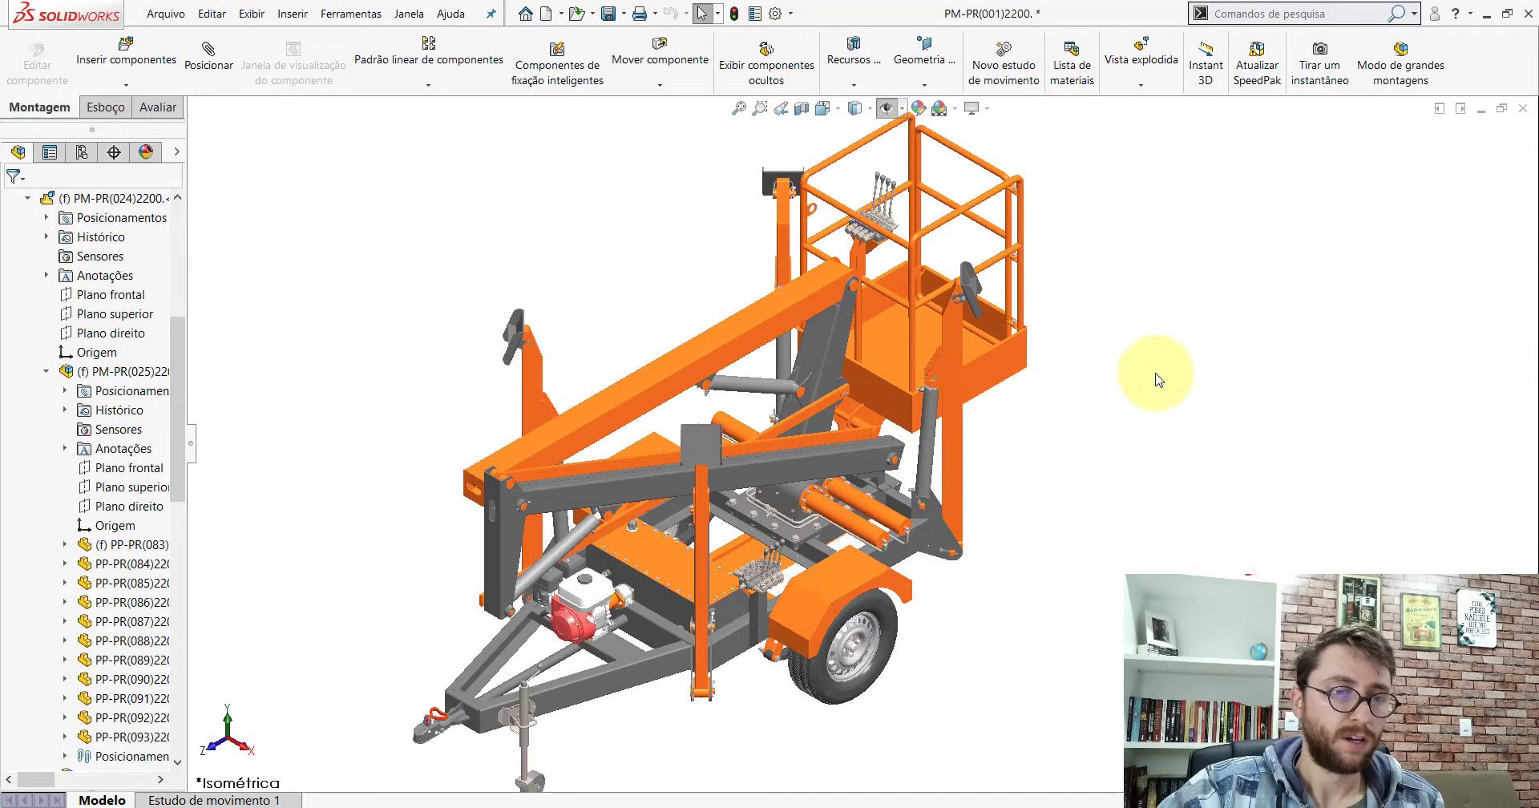
scroll(814, 438, "down", 3)
scroll(814, 401, "down", 3)
mouse_move(813, 388)
middle_mouse_down()
mouse_move(938, 317)
mouse_move(936, 431)
middle_mouse_up()
scroll(704, 575, "down", 3)
scroll(704, 575, "down", 2)
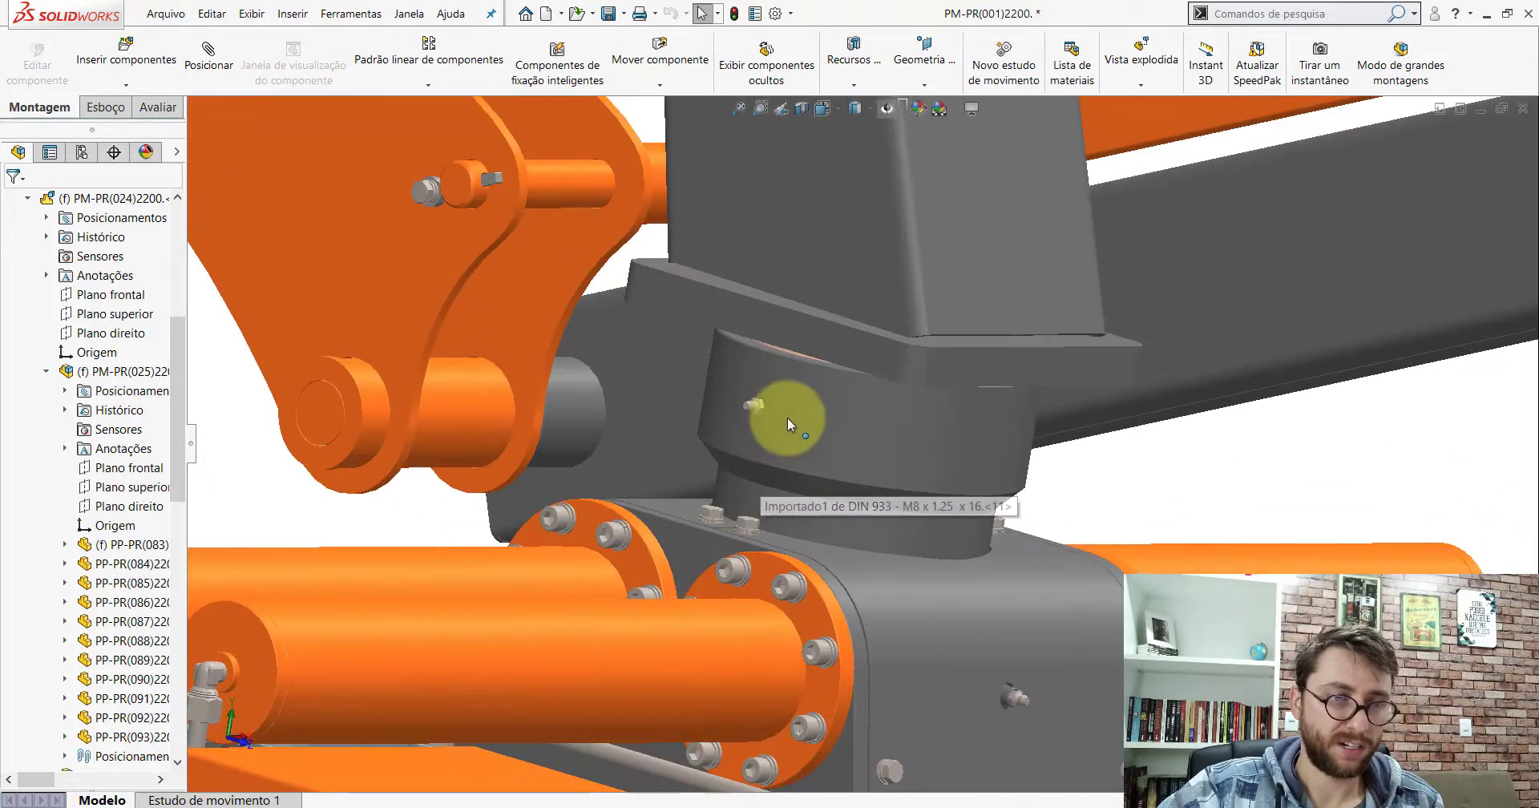
Step: Open the PP-PR(083) shaft part from the tree, orbit to inspect it, and close it
left_click(781, 346)
left_click(132, 544)
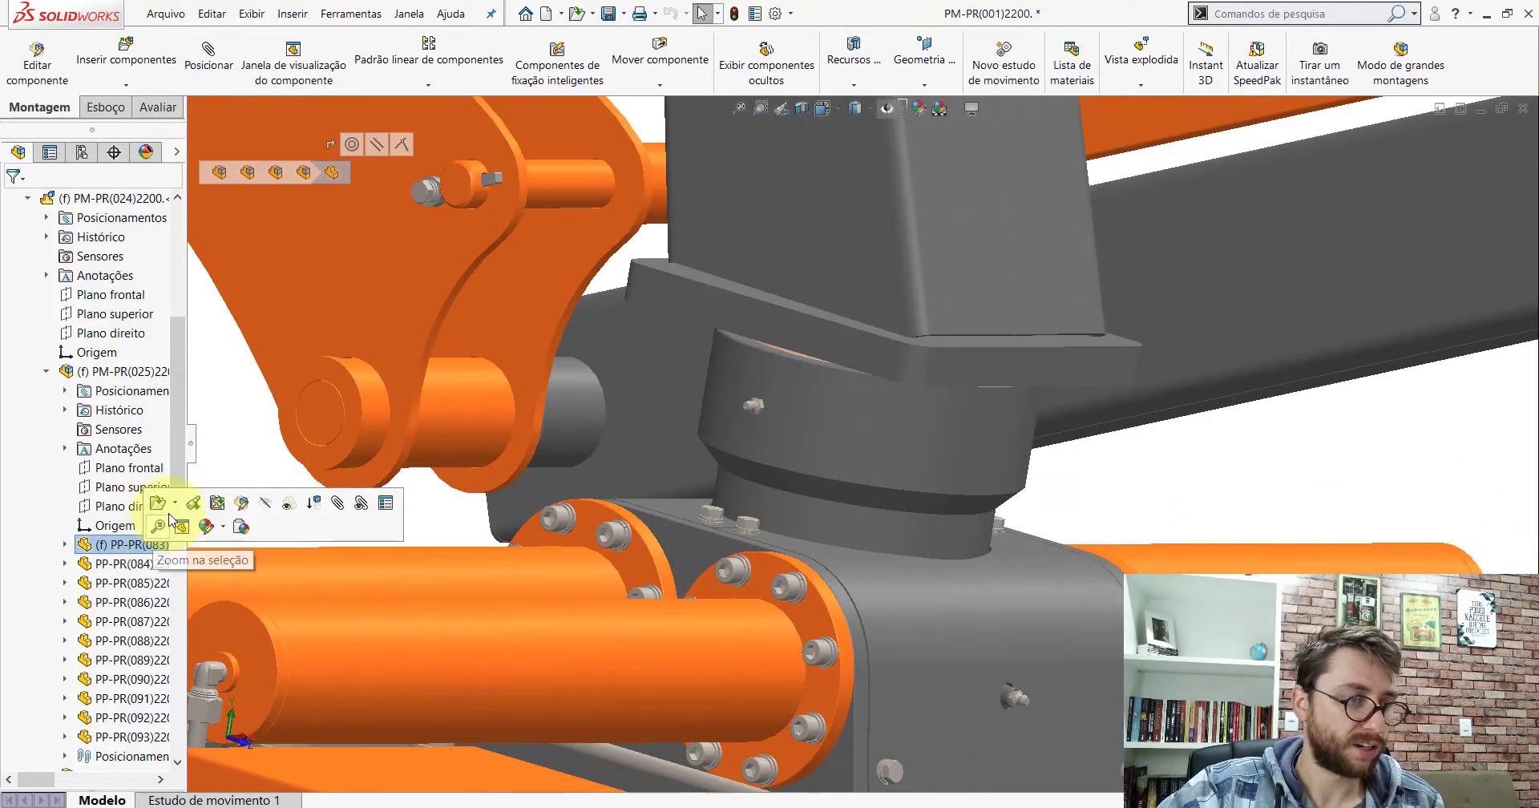
left_click(157, 503)
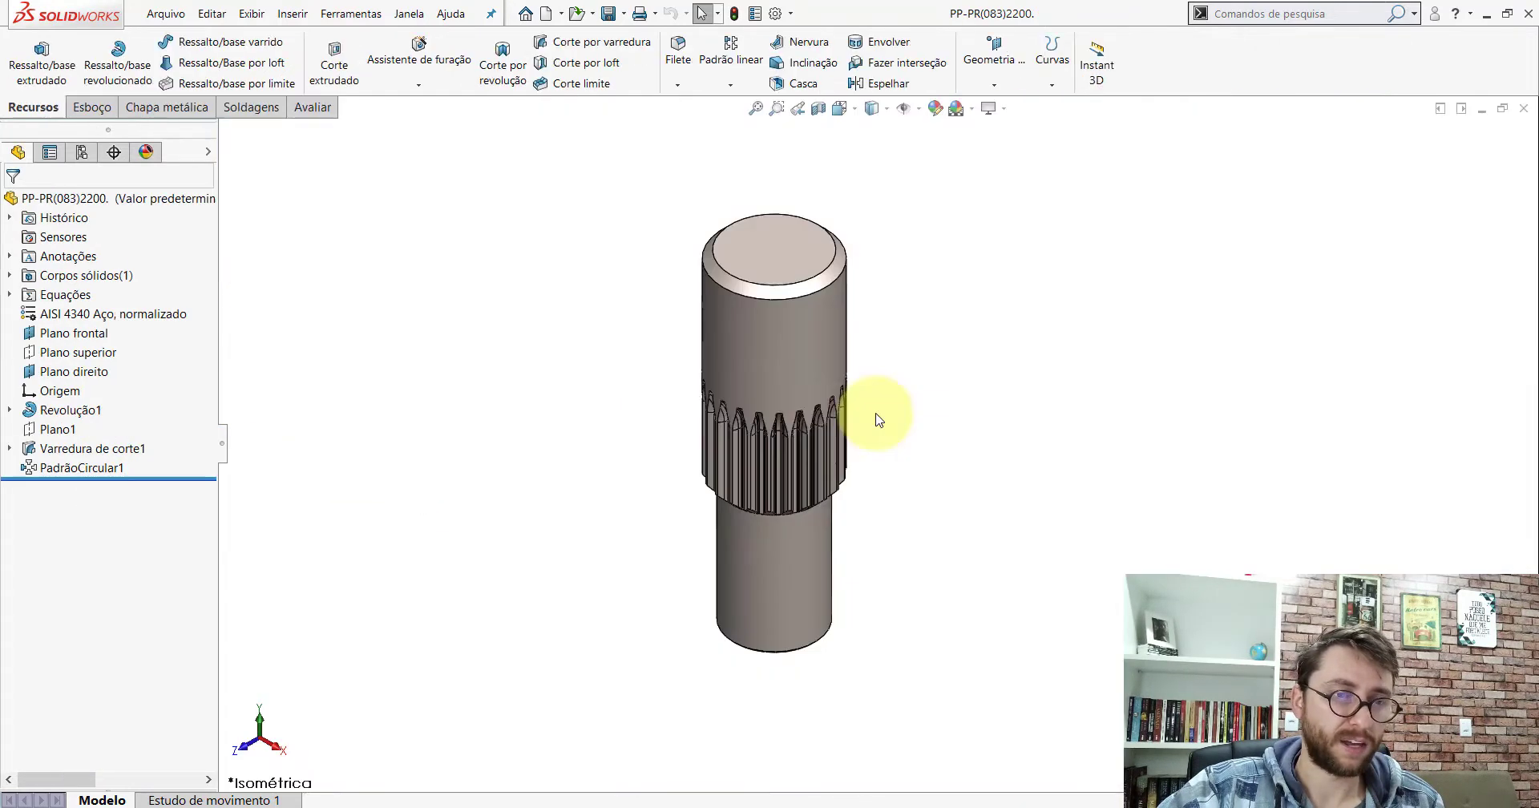
mouse_move(878, 418)
middle_mouse_down()
mouse_move(900, 349)
mouse_move(1243, 423)
mouse_move(978, 429)
mouse_move(911, 219)
mouse_move(770, 478)
mouse_move(825, 326)
mouse_move(790, 550)
mouse_move(1014, 404)
mouse_move(807, 470)
mouse_move(1013, 240)
middle_mouse_up()
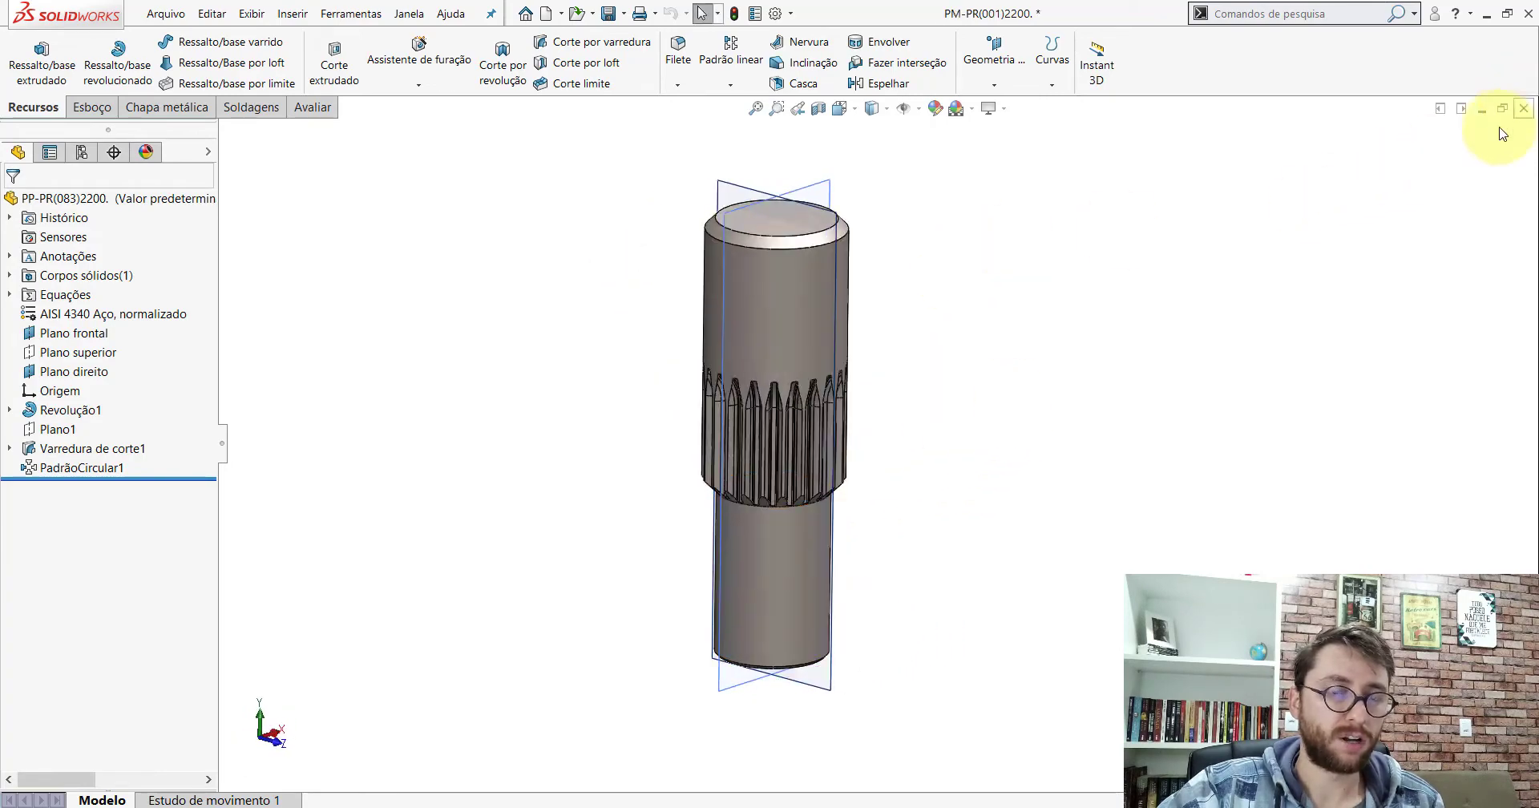
left_click(1522, 107)
left_click(835, 116)
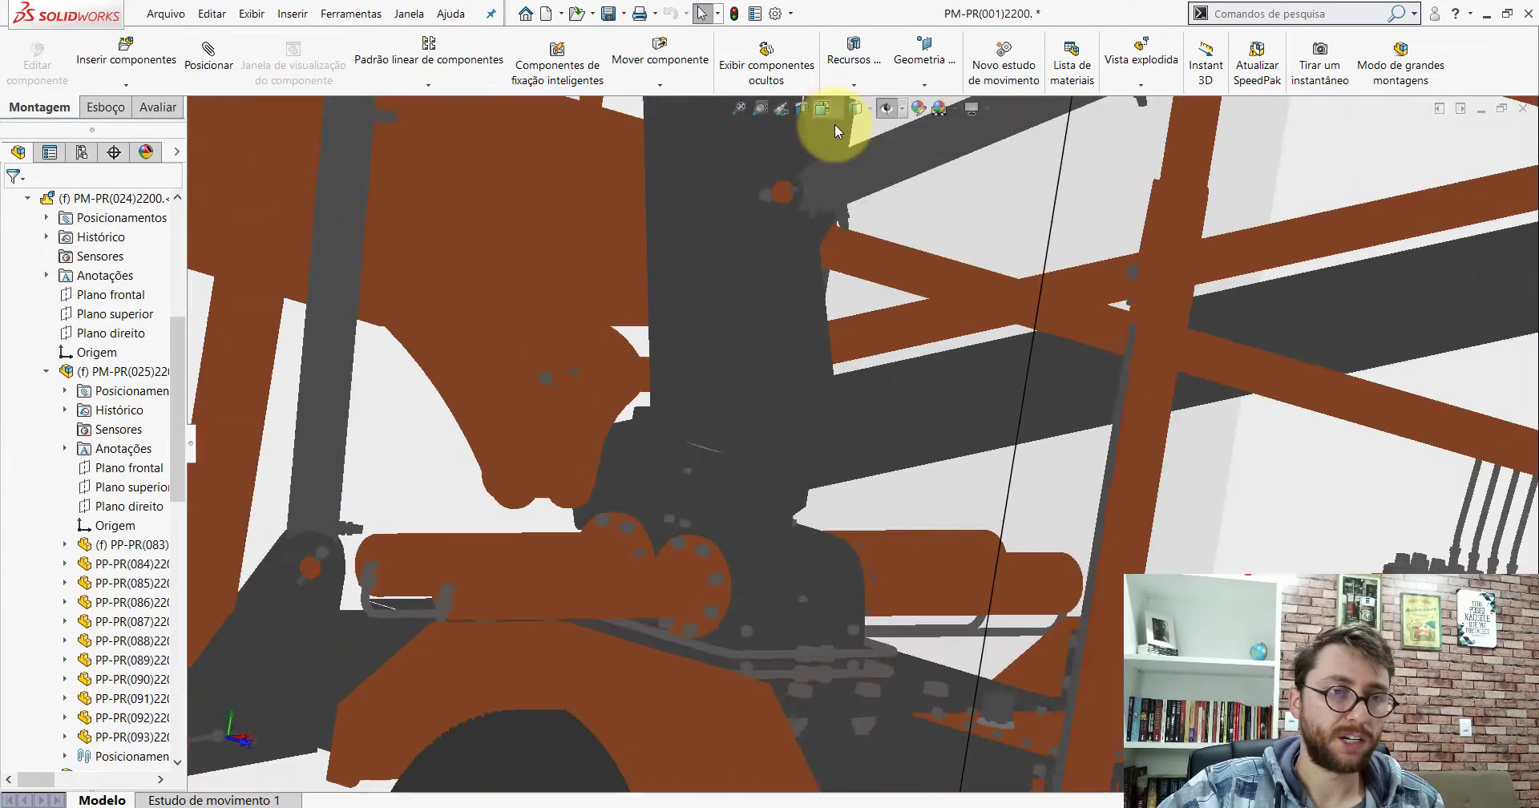
Step: Set the assembly to isometric view, collapse the component tree, and save it
left_click(826, 109)
left_click(913, 152)
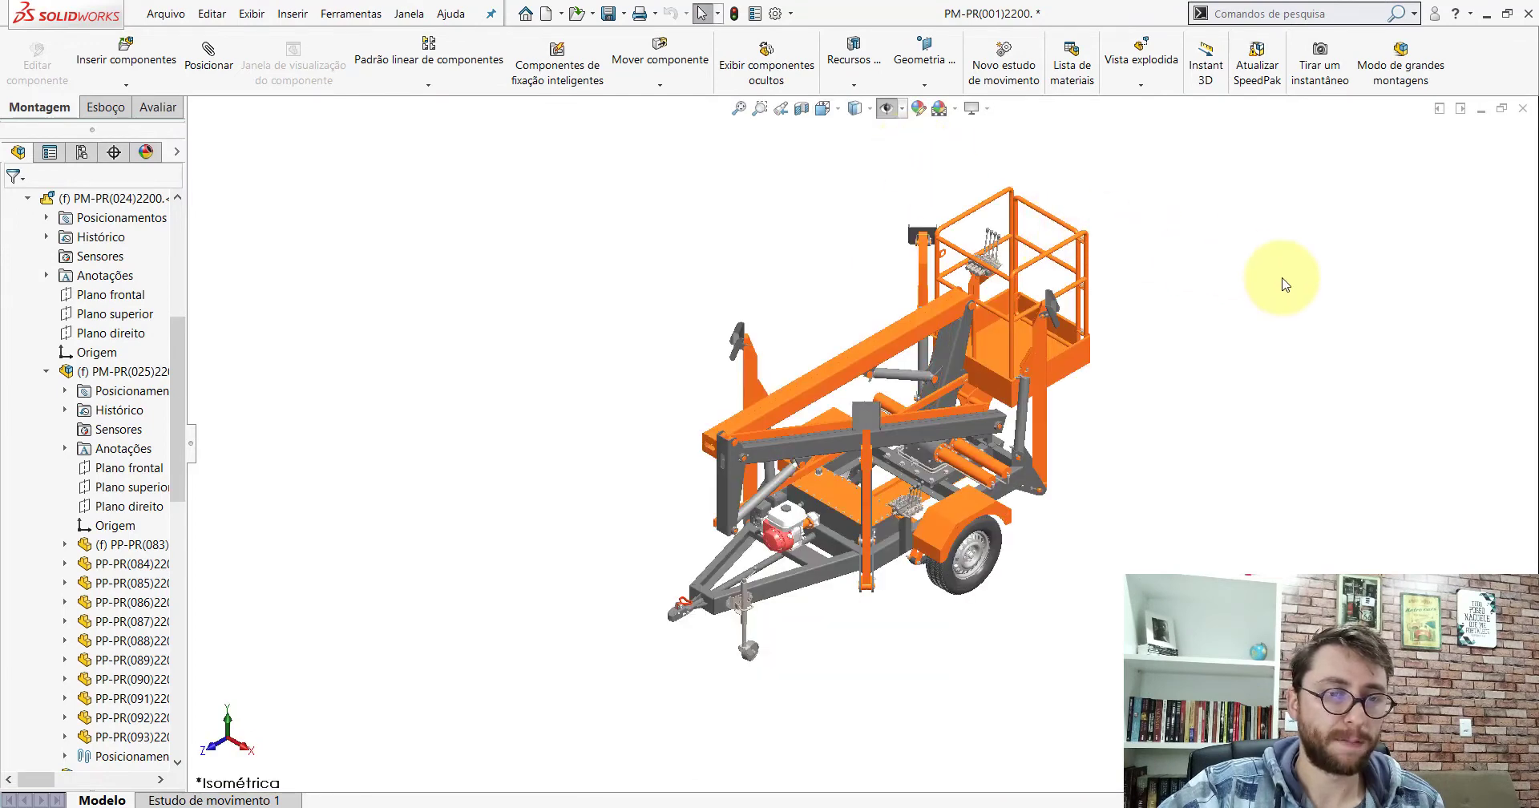
scroll(1283, 282, "down", 2)
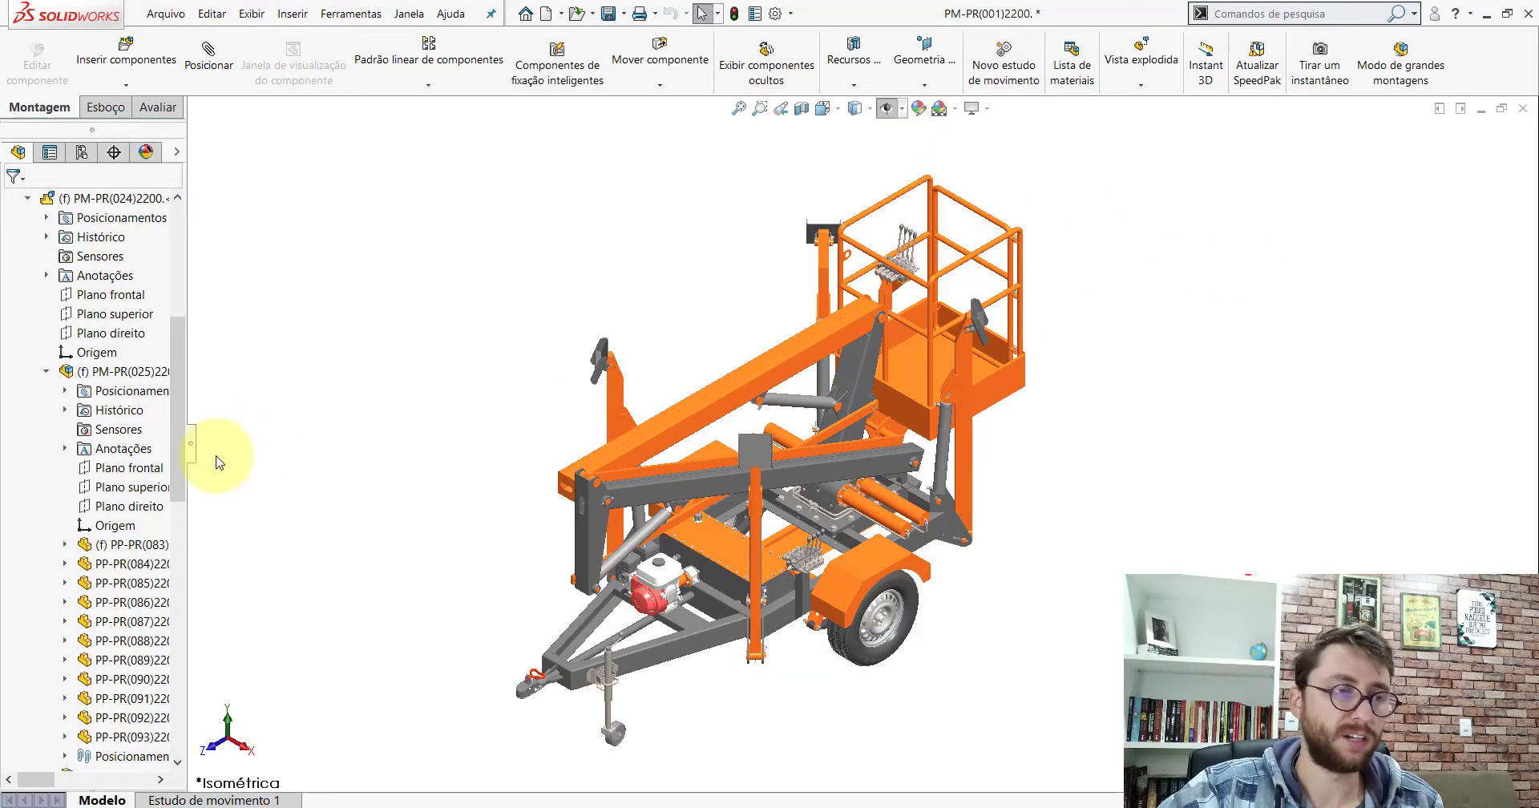
left_click_drag(174, 448, 163, 214)
left_click(160, 200)
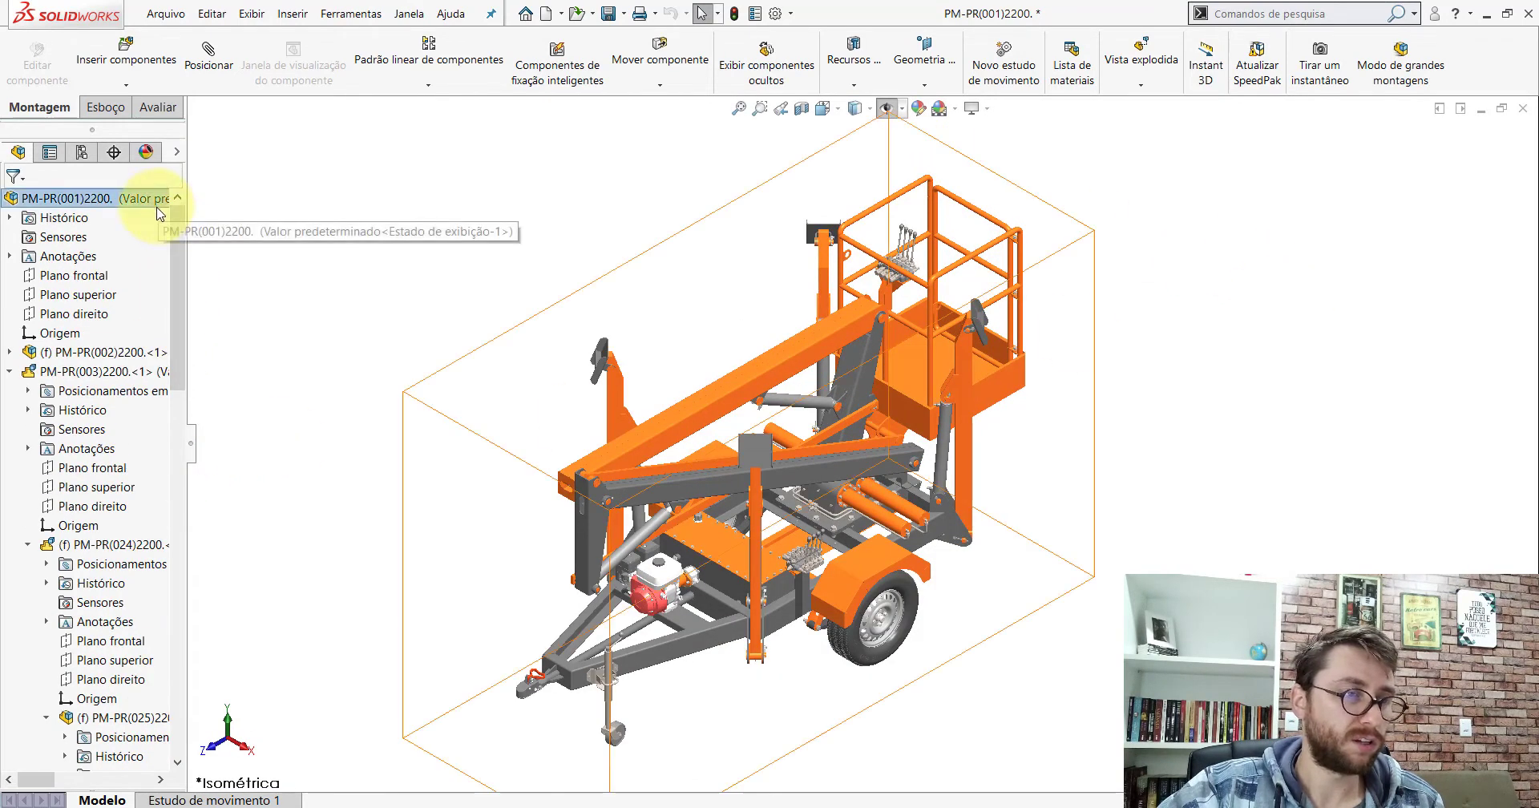
right_click(164, 202)
left_click(216, 642)
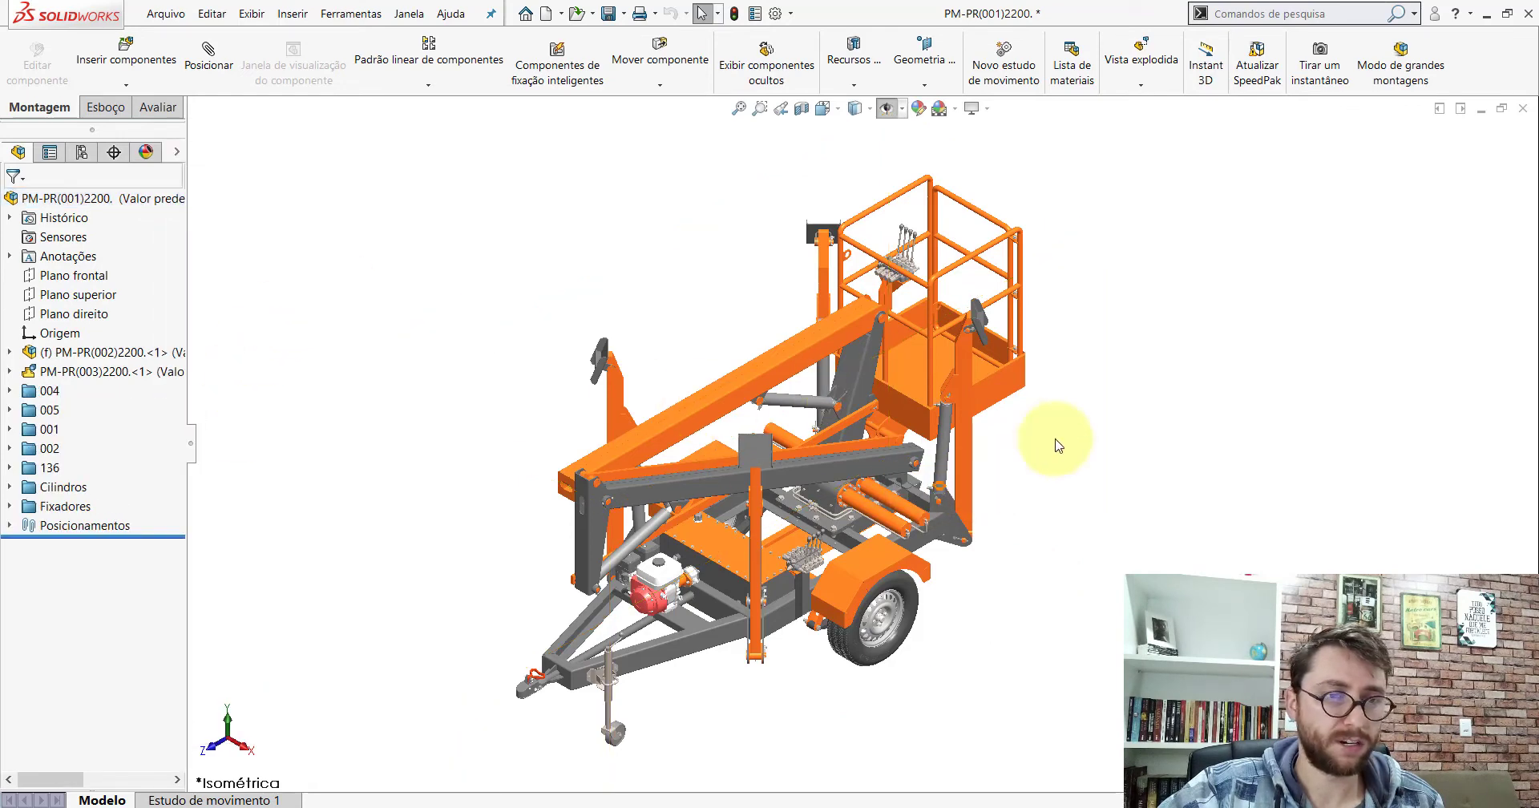
left_click(609, 14)
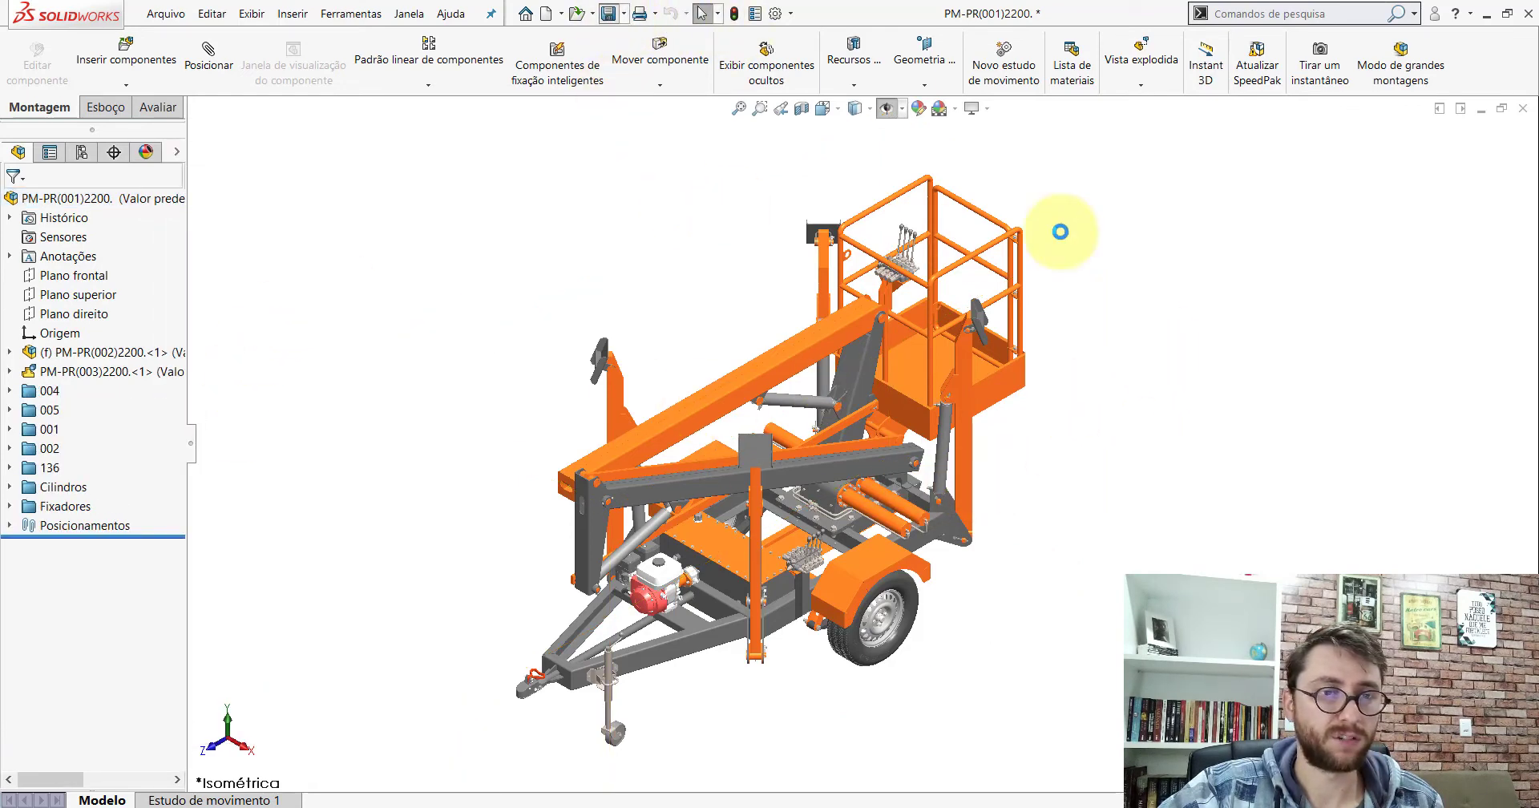